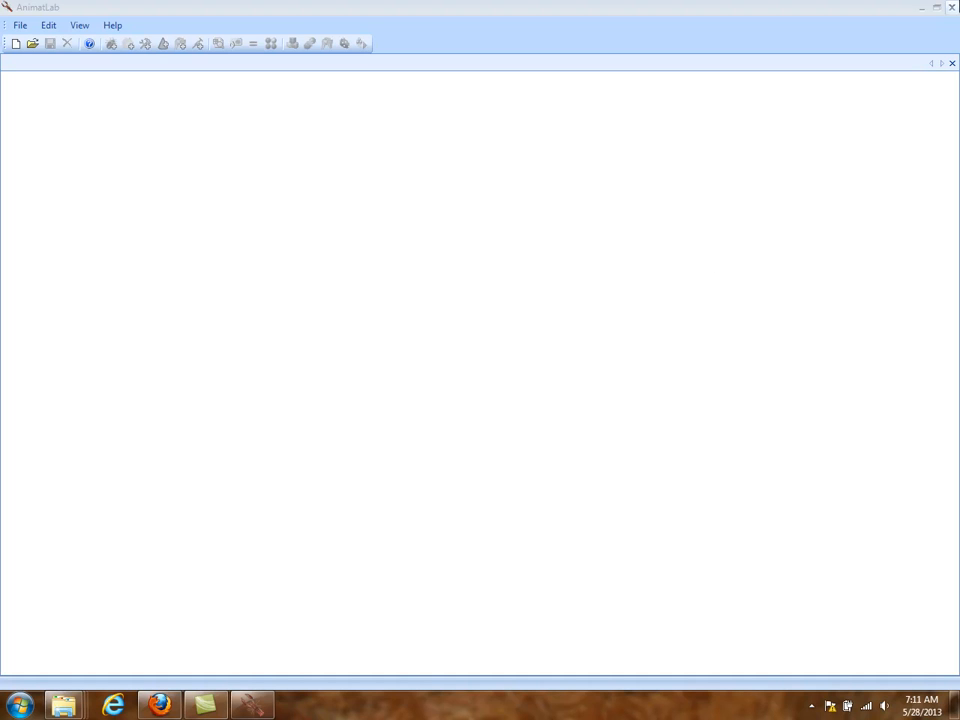
Minimize AnimatLab and launch SketchUp 8 from the desktop.
click(920, 6)
click(920, 6)
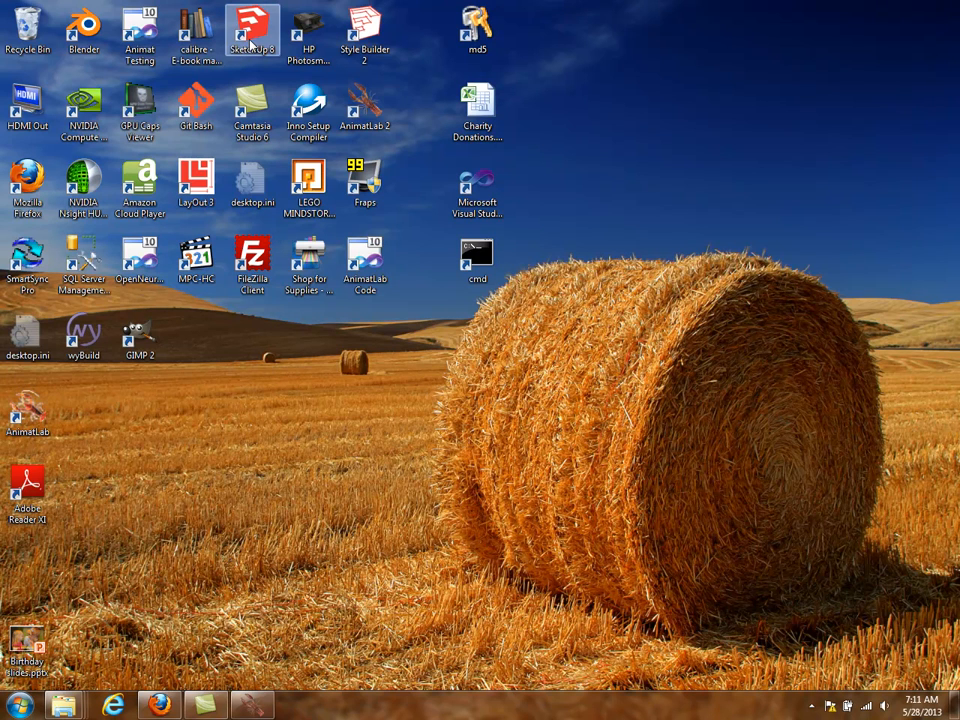
click(252, 38)
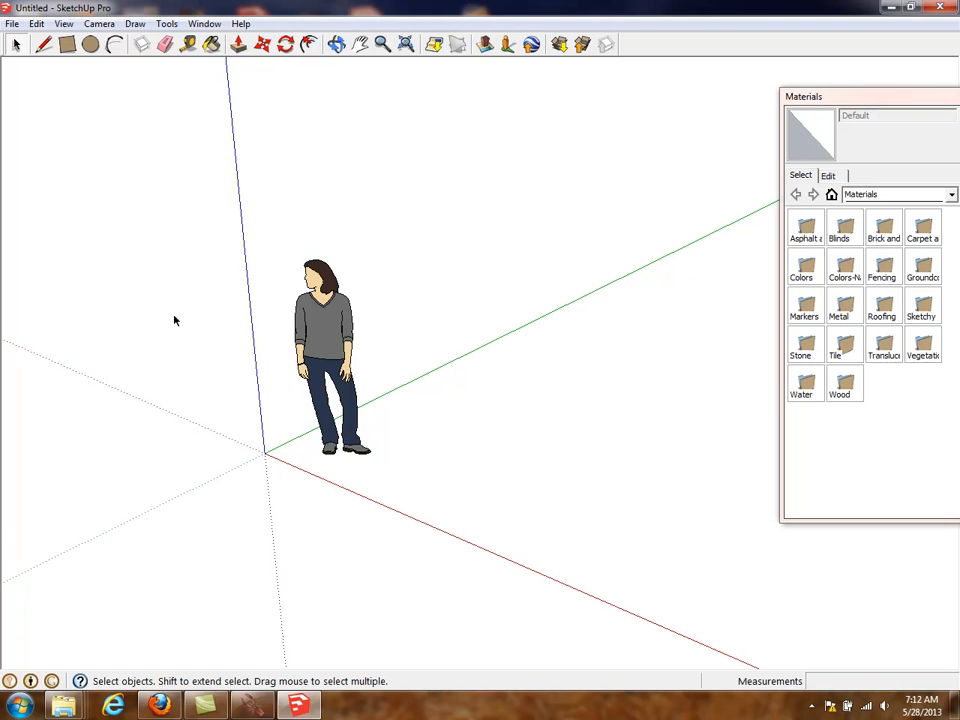
click(160, 706)
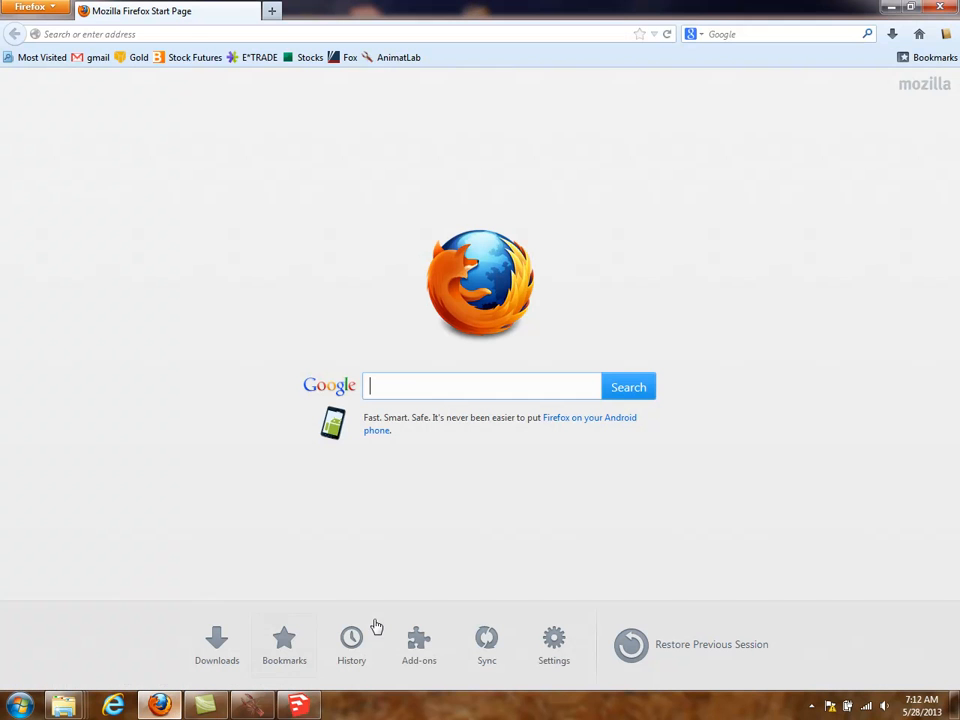
click(189, 34)
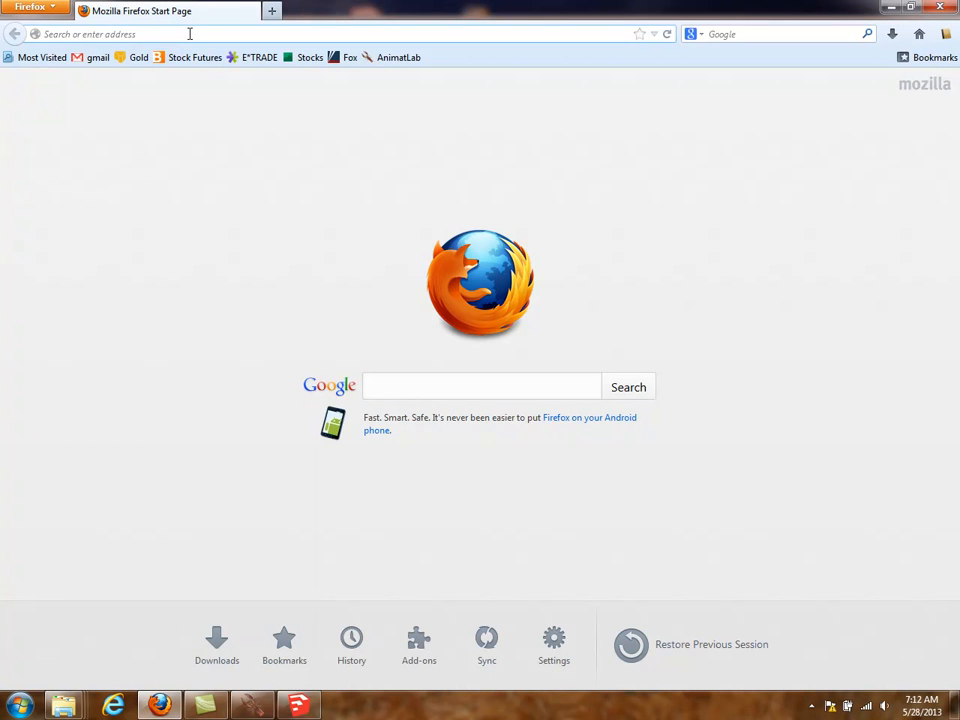
text(www.github.com)
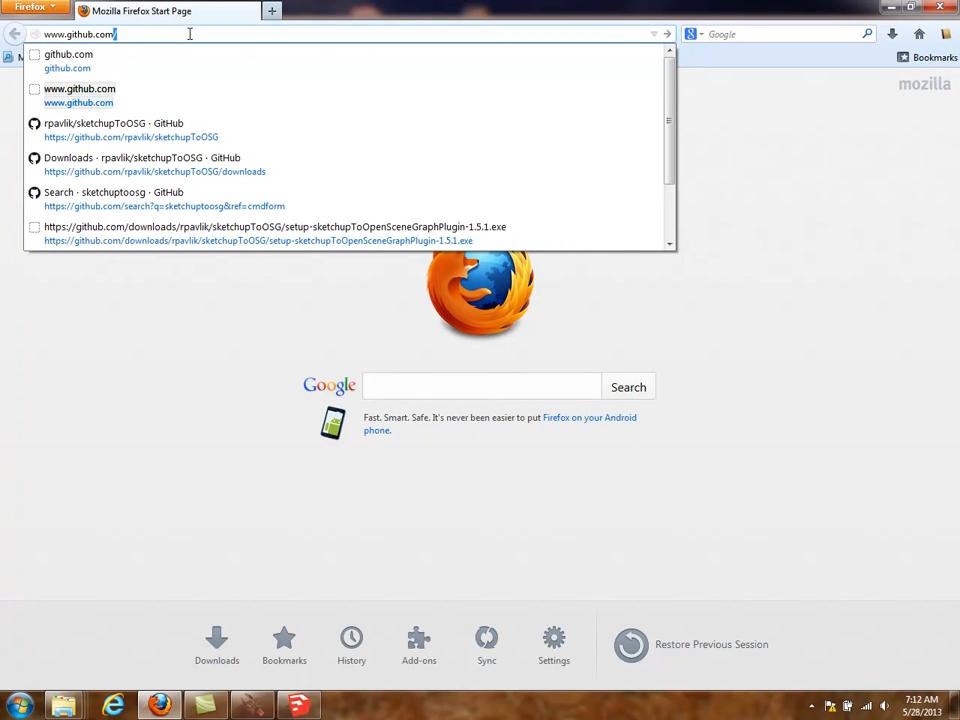
key(Return)
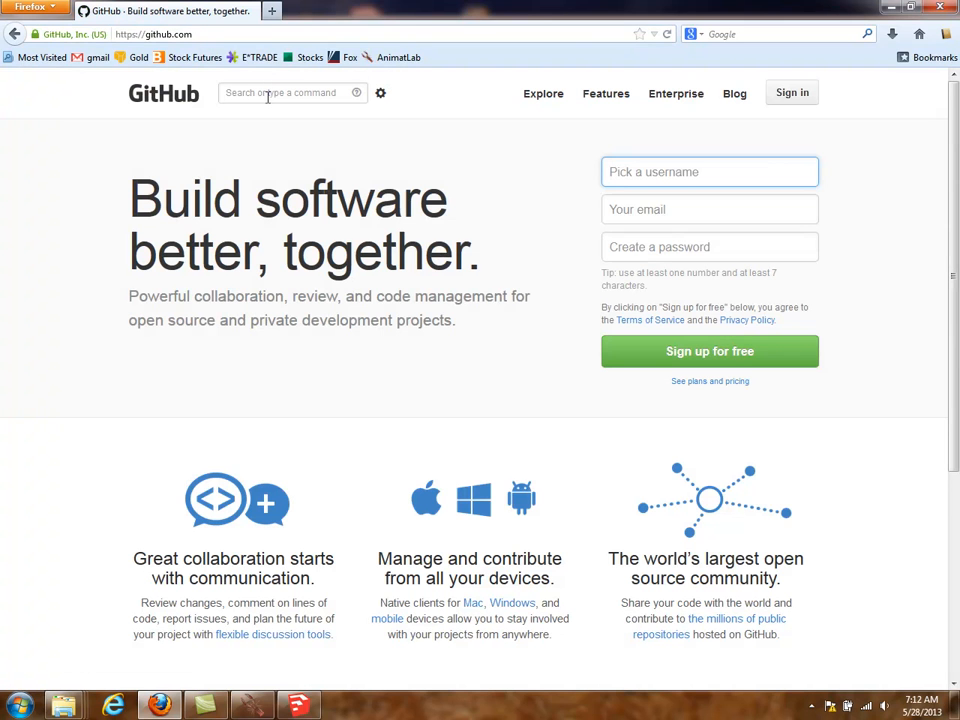
Search GitHub for sketchuptoosg and open the sketchupToOSG repository.
click(268, 93)
text(st)
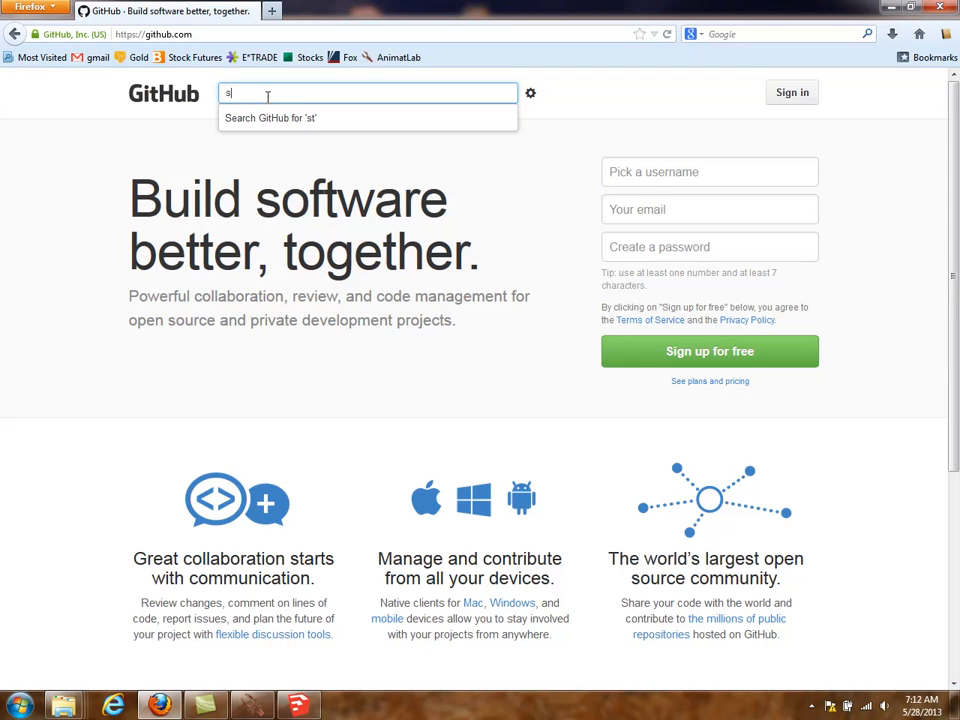
text(ketchuptoosg)
key(Return)
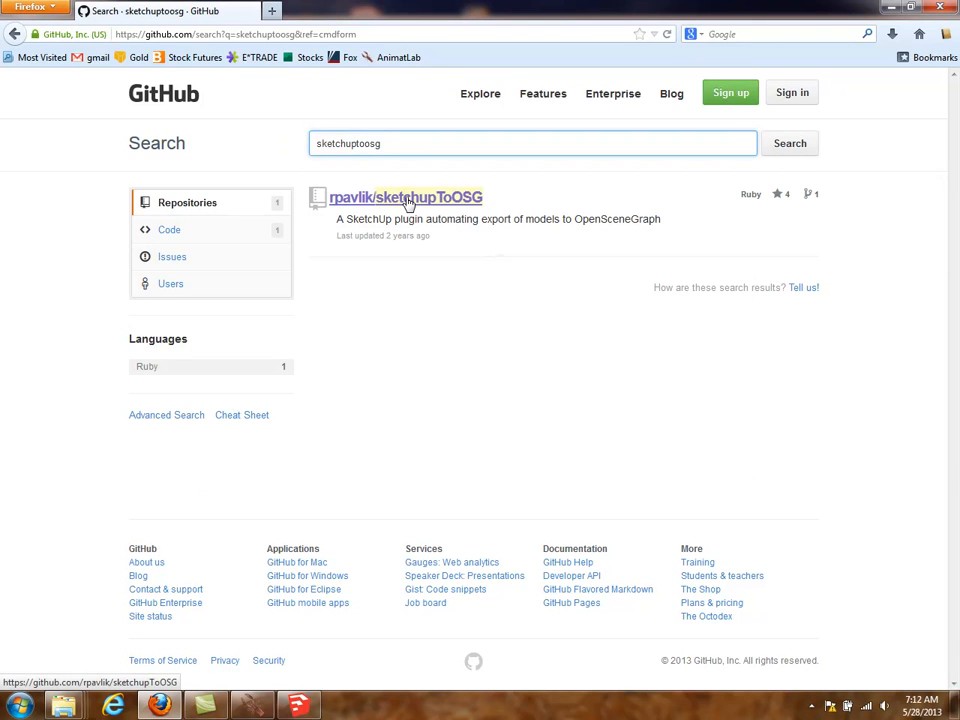
click(408, 198)
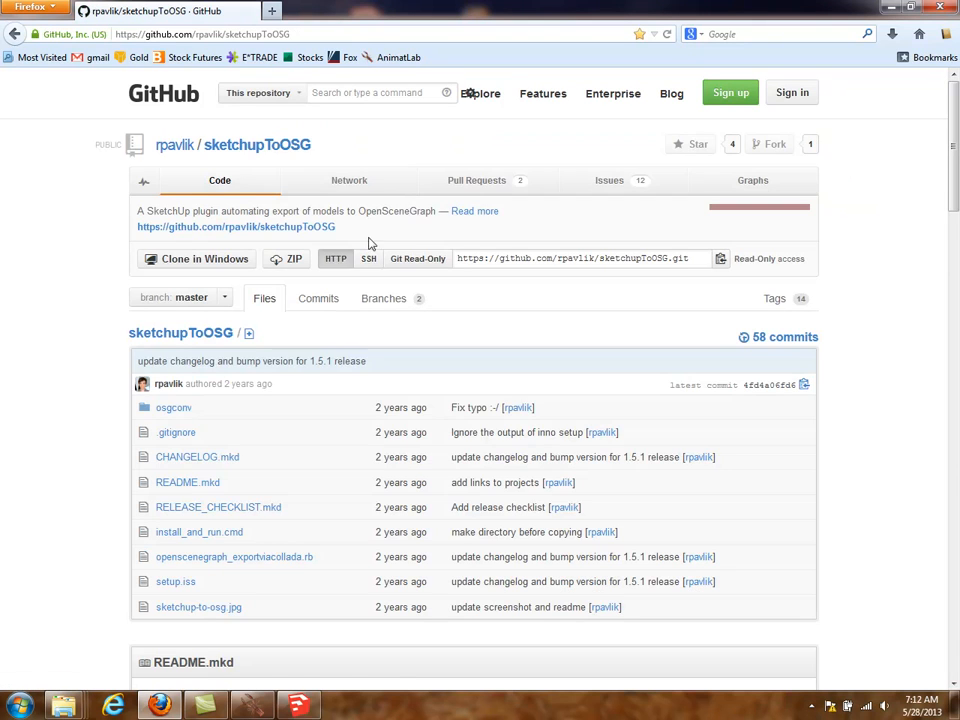
Open the downloads page linked in the sketchupToOSG repository's README.
scroll(43, 300, down, 5)
scroll(43, 300, down, 3)
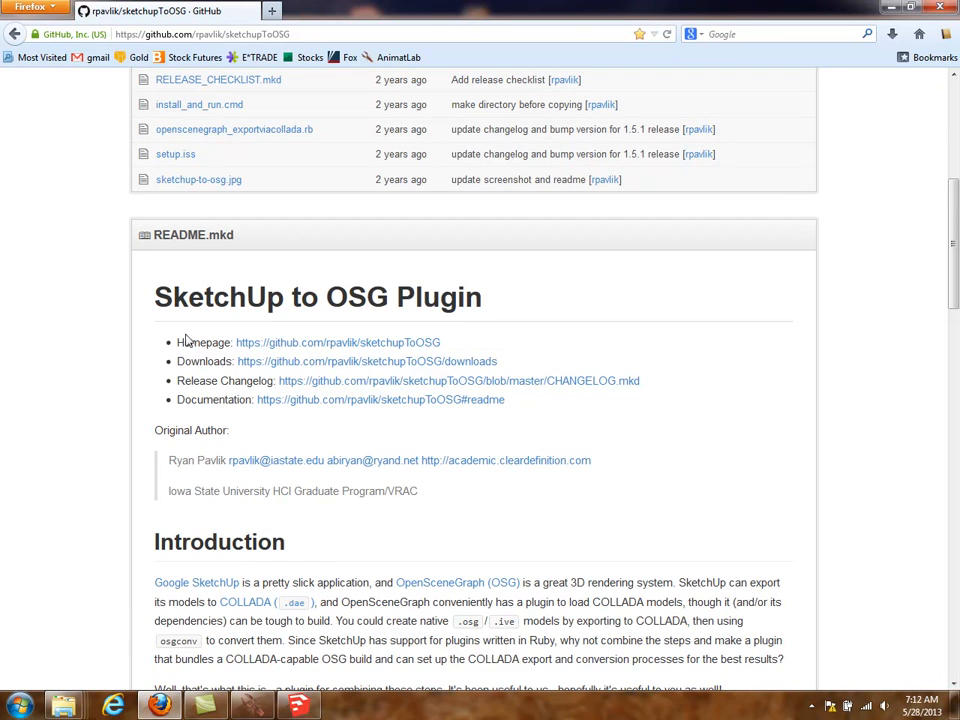
click(311, 363)
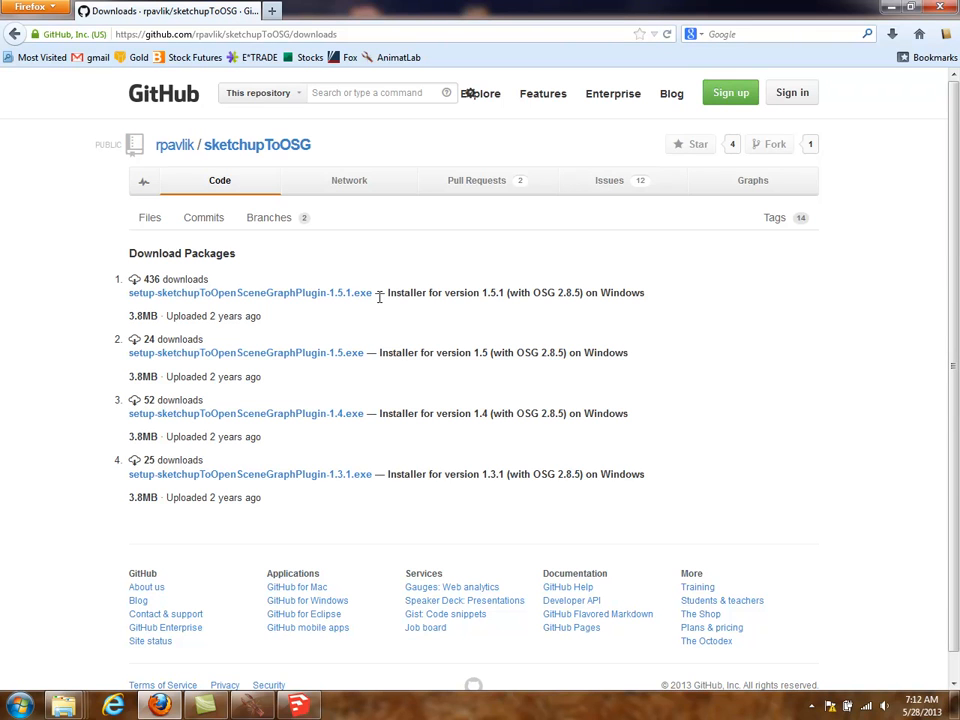
Return to SketchUp and examine the plugin's Export to OpenSceneGraph options without exporting anything.
click(889, 9)
click(14, 24)
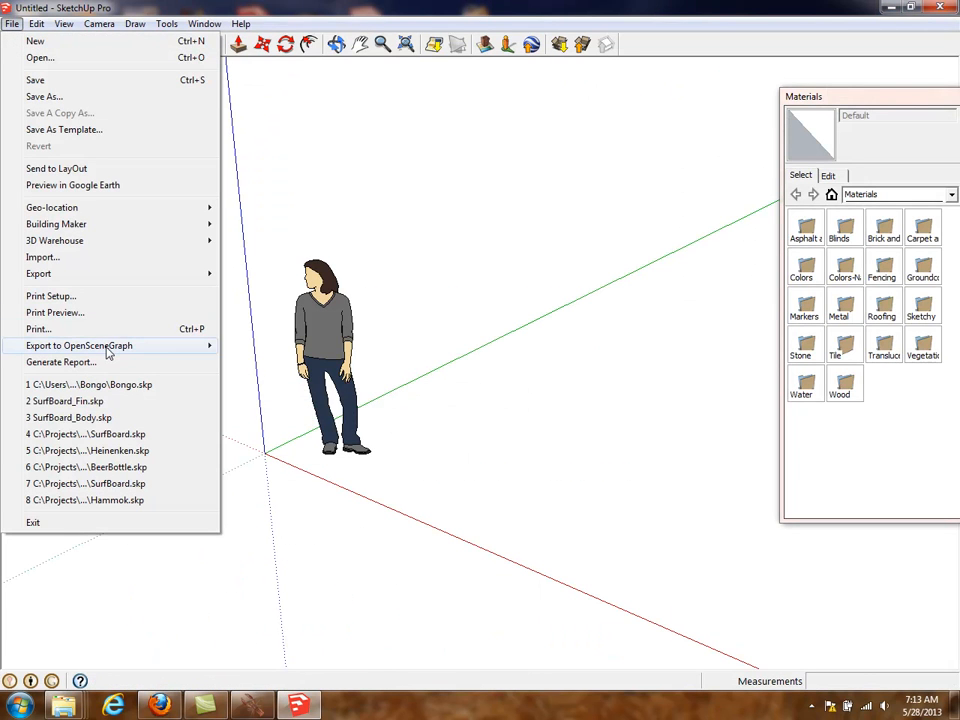
mouse_move(108, 352)
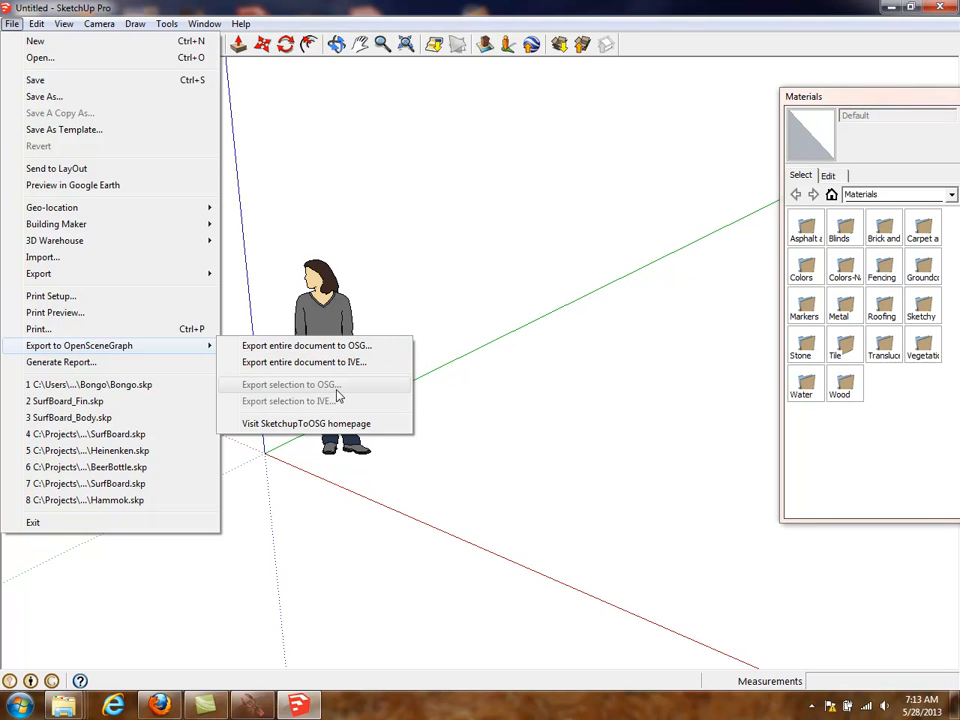
click(388, 5)
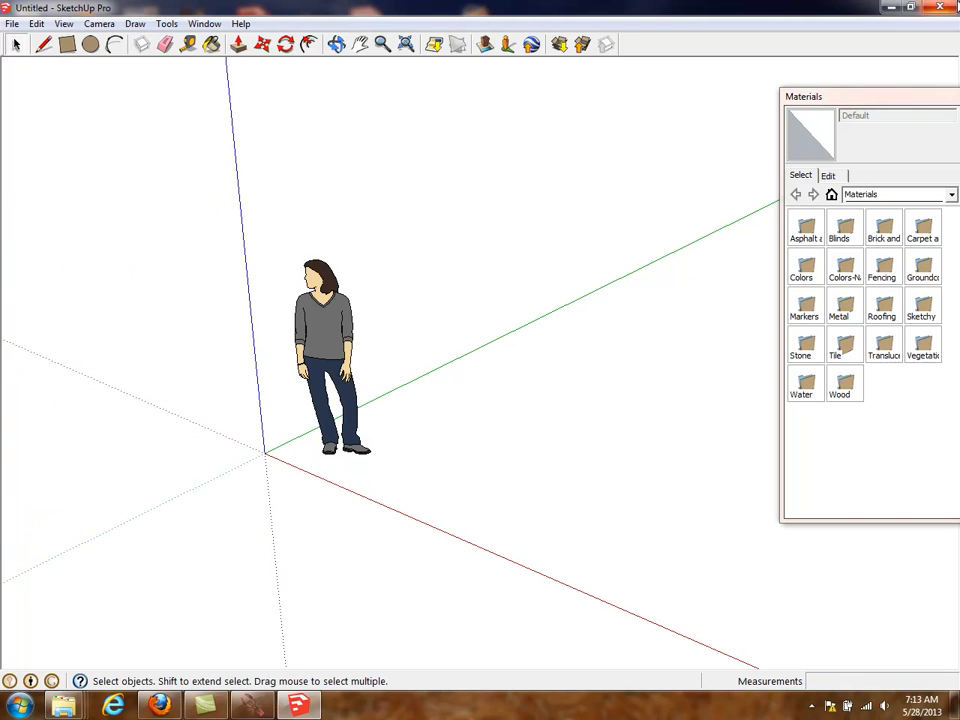
Switch to AnimatLab and create a new project named Beach in the default location.
click(889, 4)
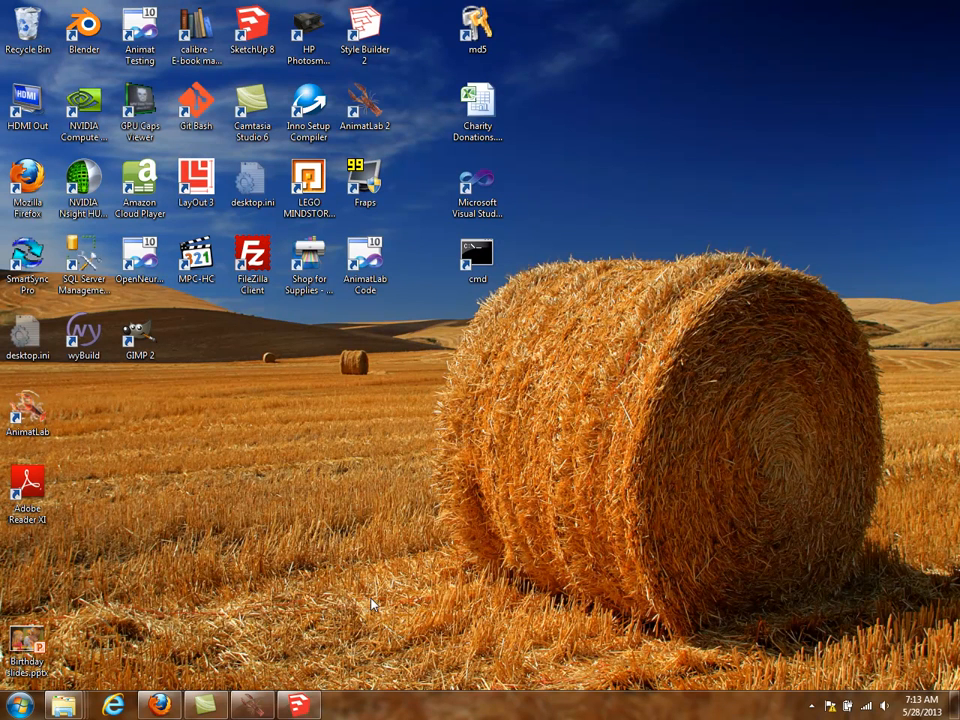
click(255, 705)
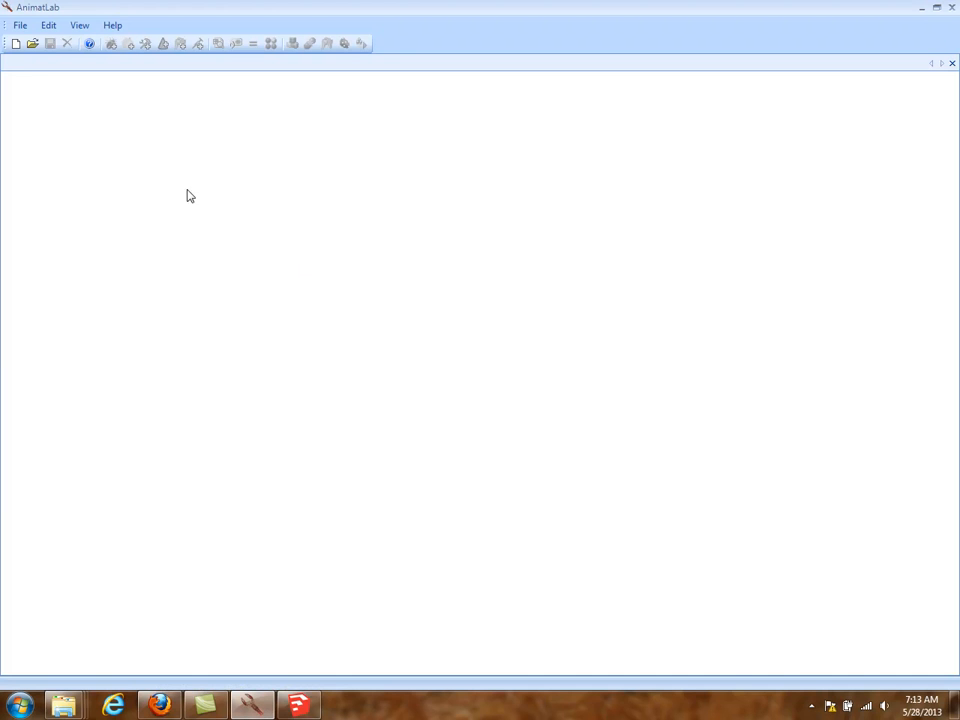
click(15, 44)
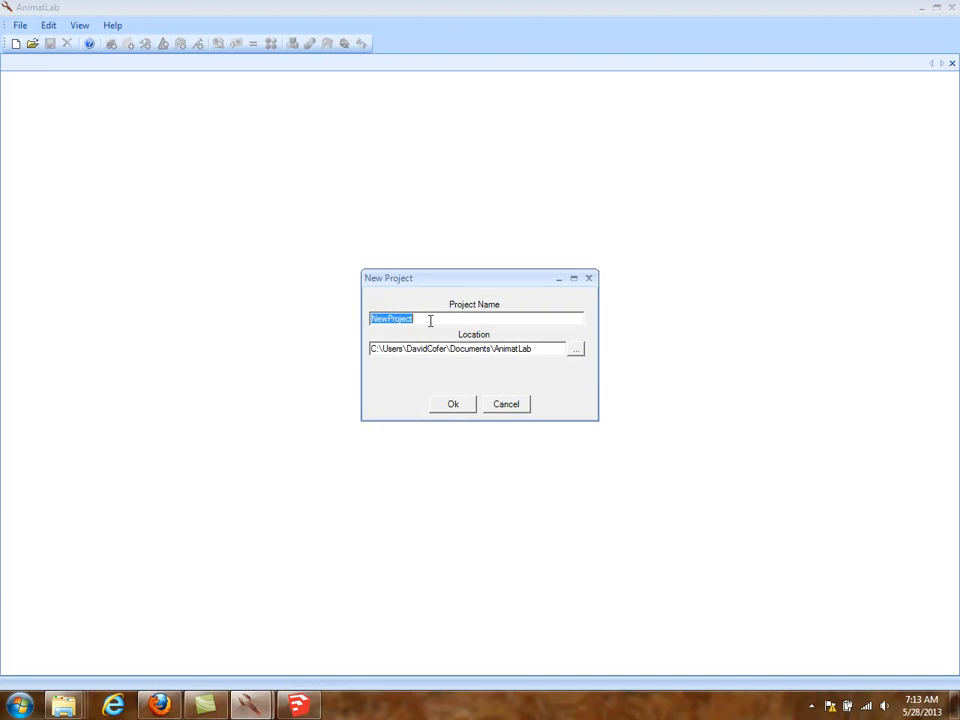
text(Beach)
key(Return)
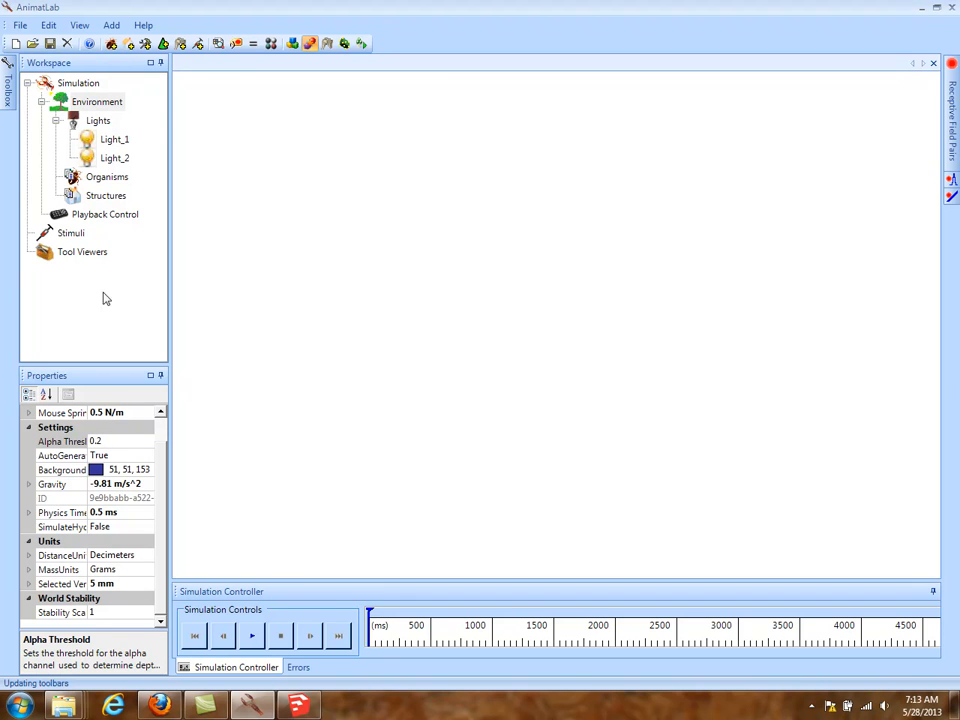
Set the environment's distance units to Meters and mass units to Kilograms, accepting the simulation restart.
click(146, 555)
click(148, 556)
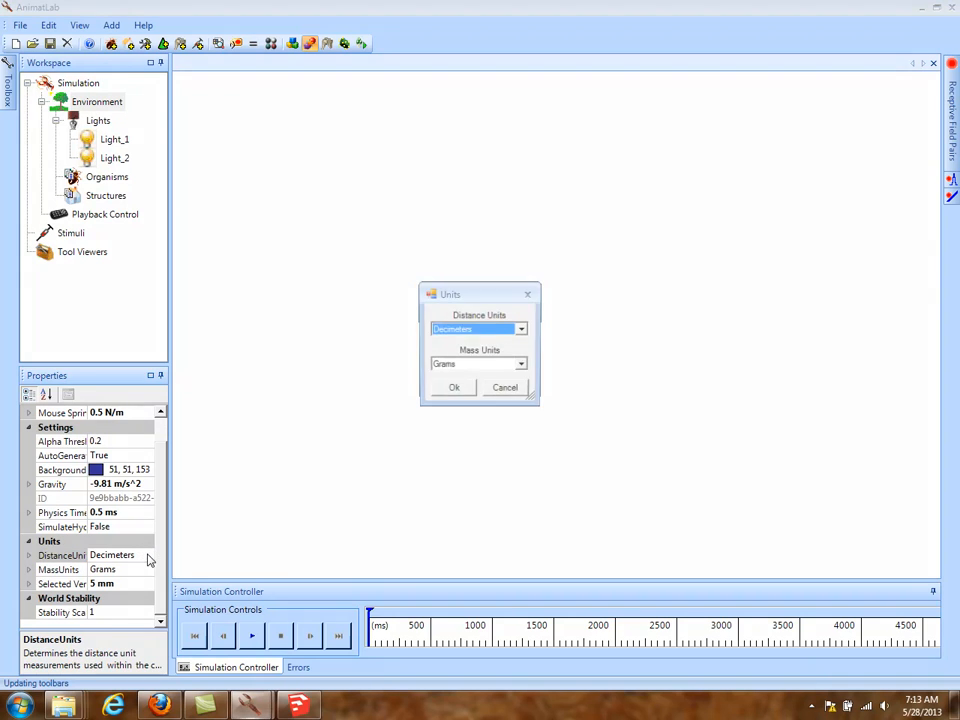
click(522, 329)
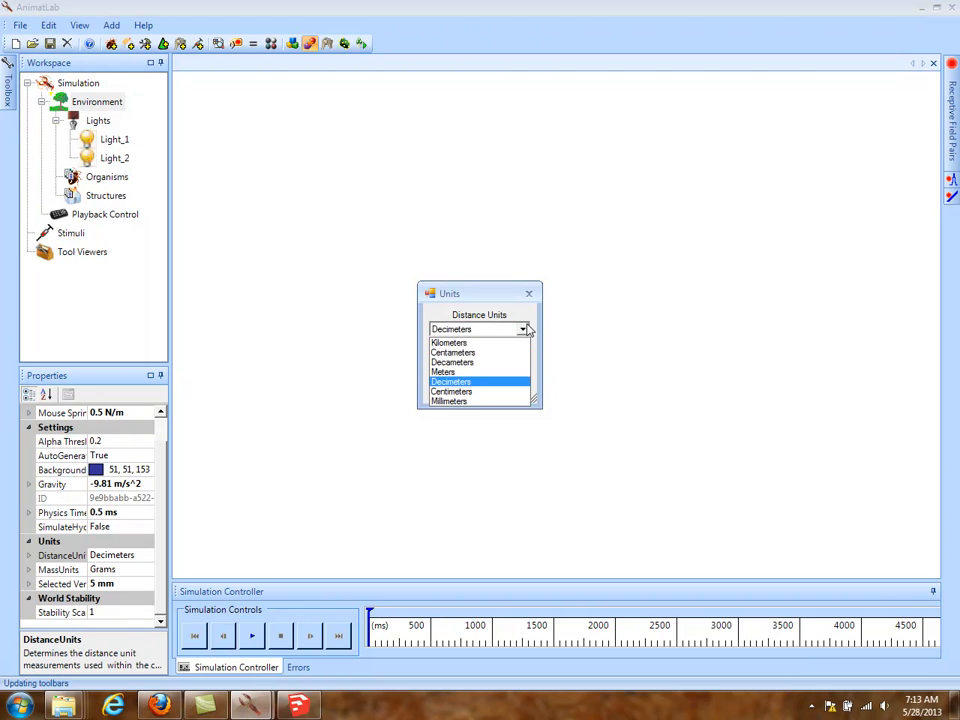
click(499, 372)
click(518, 366)
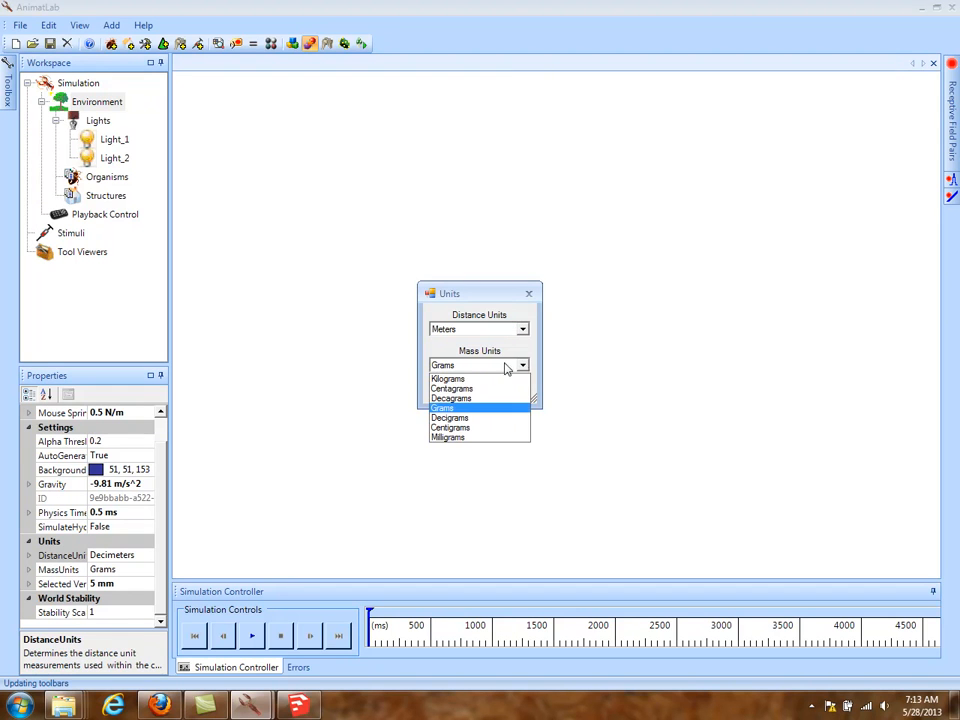
click(448, 379)
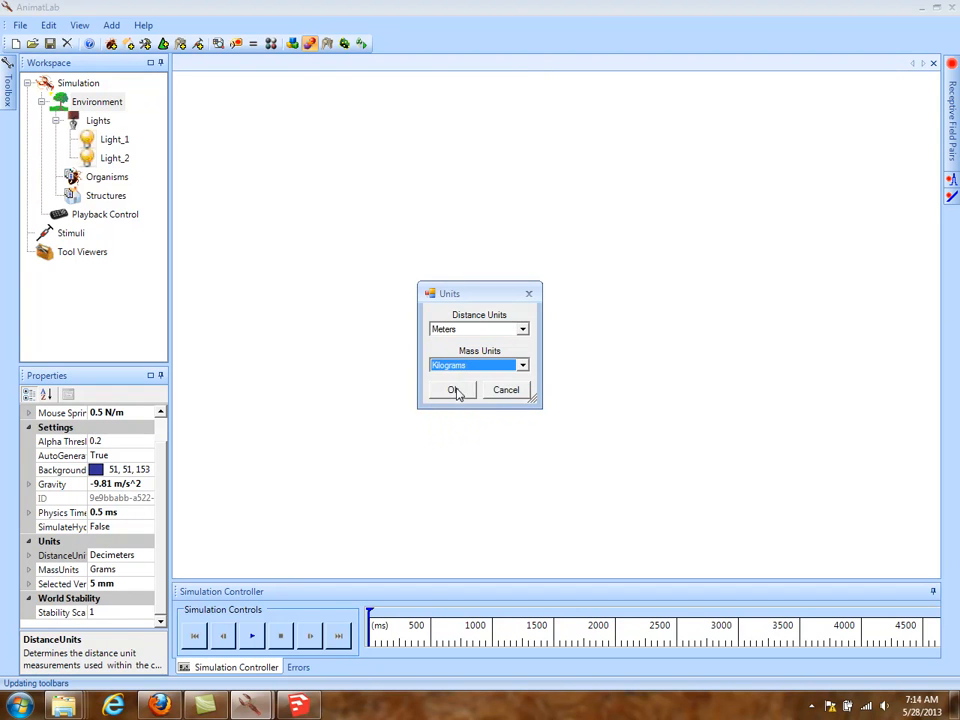
click(455, 390)
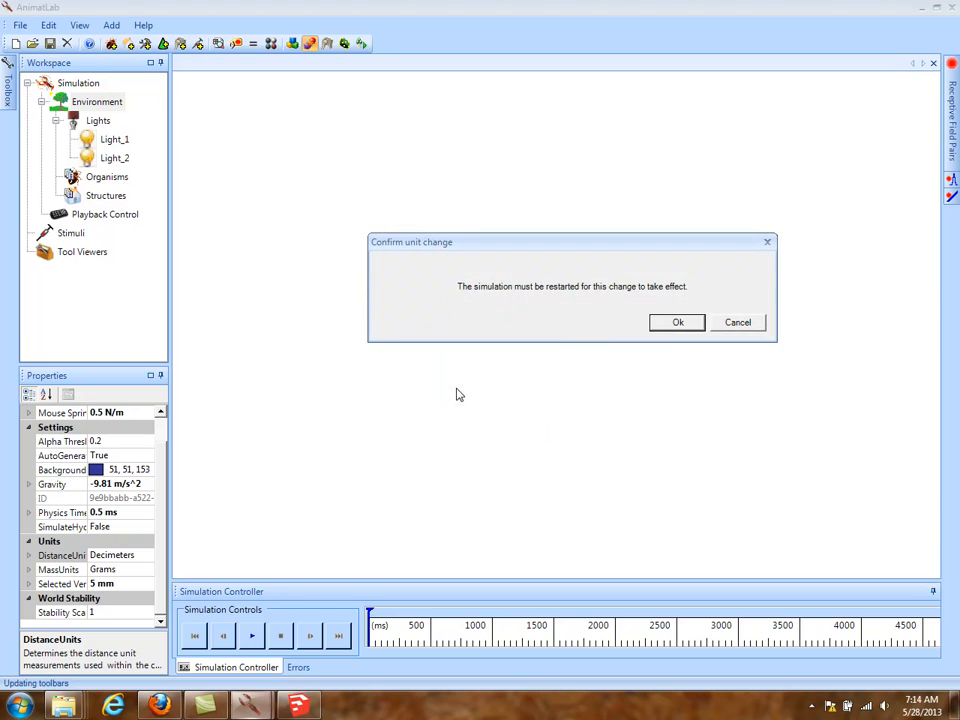
click(664, 324)
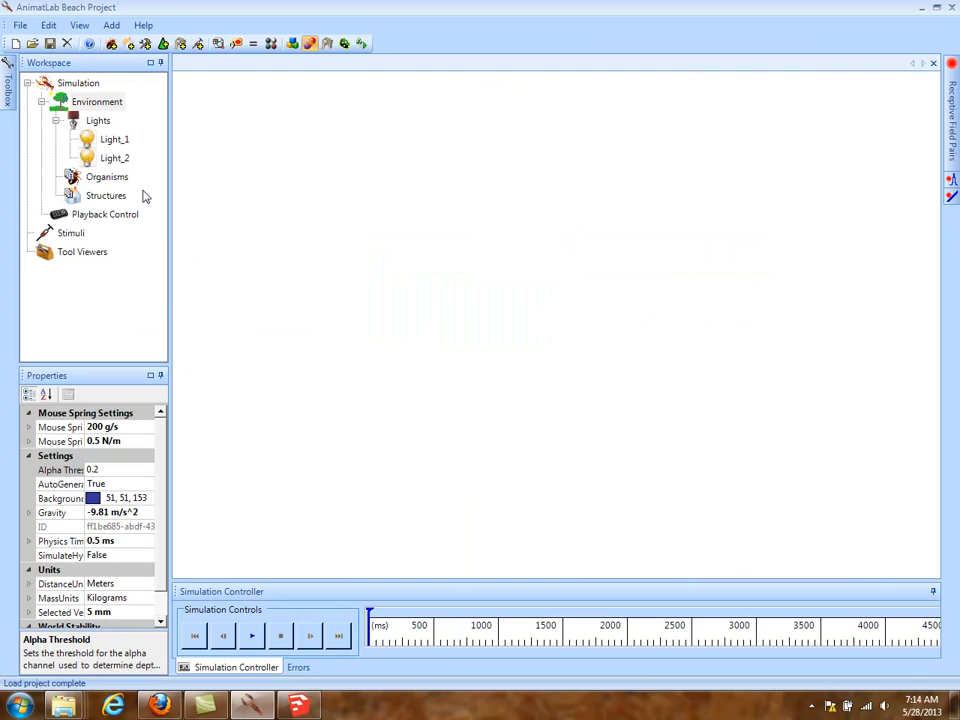
Add a new structure to the environment and name it Beach.
right_click(103, 198)
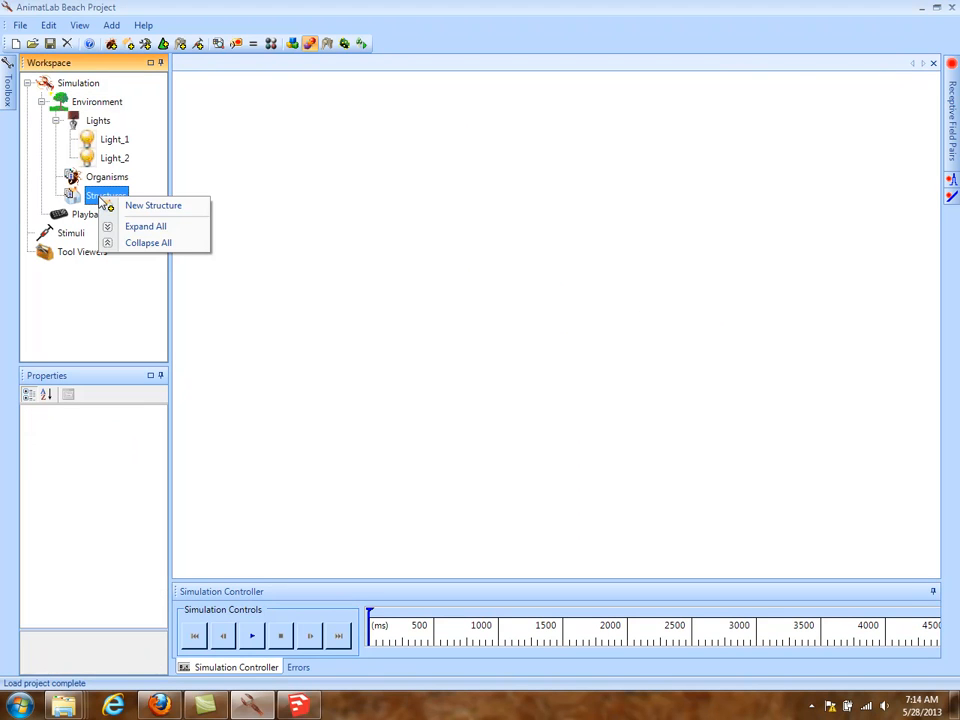
click(181, 14)
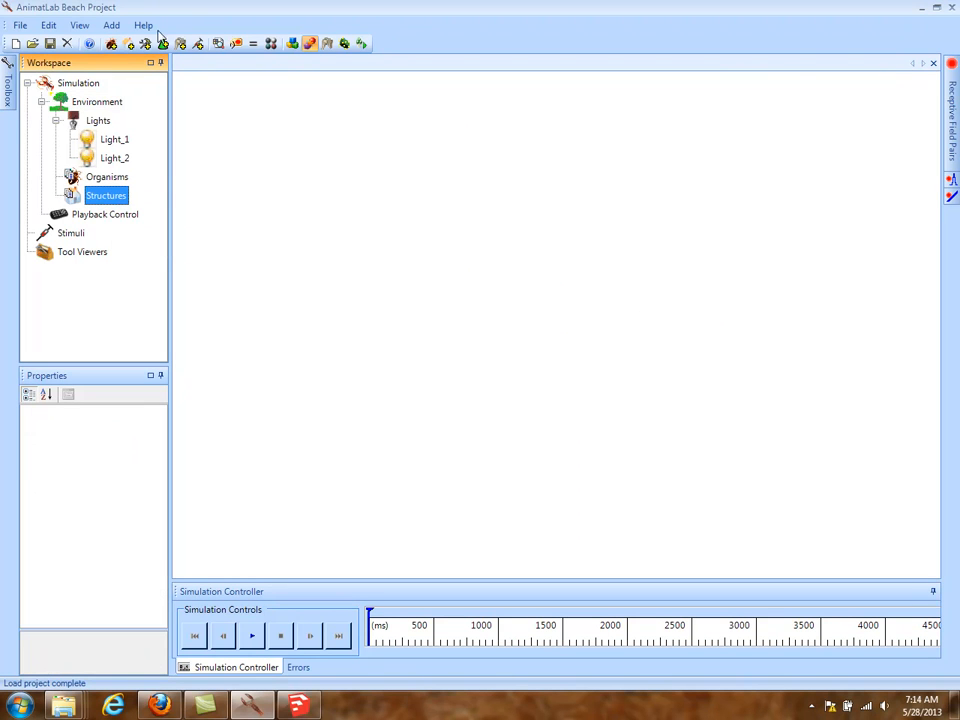
click(128, 44)
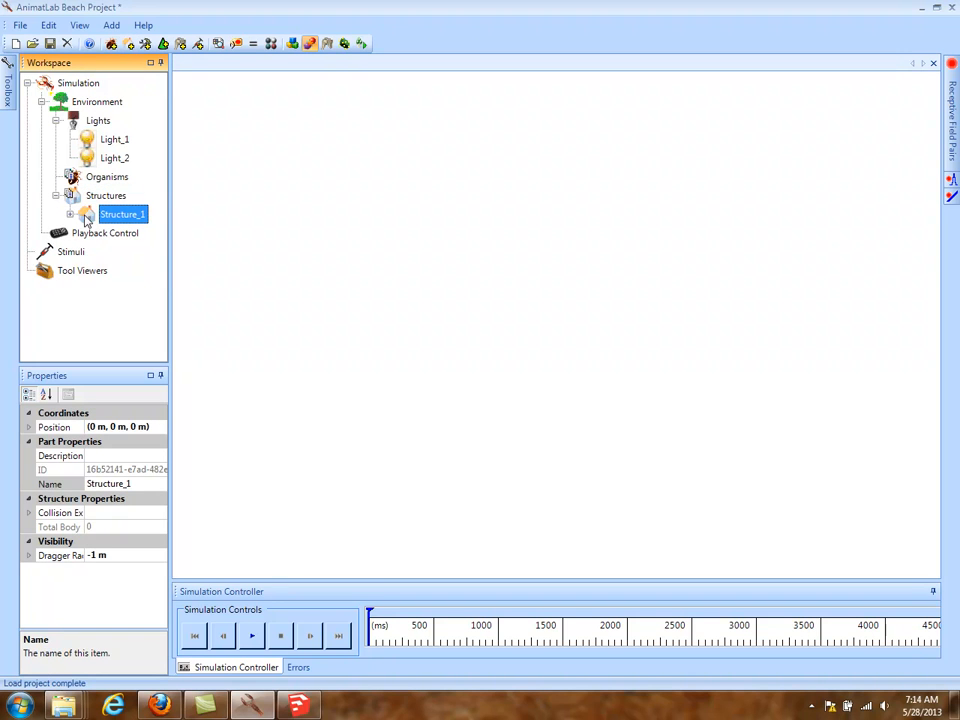
click(71, 214)
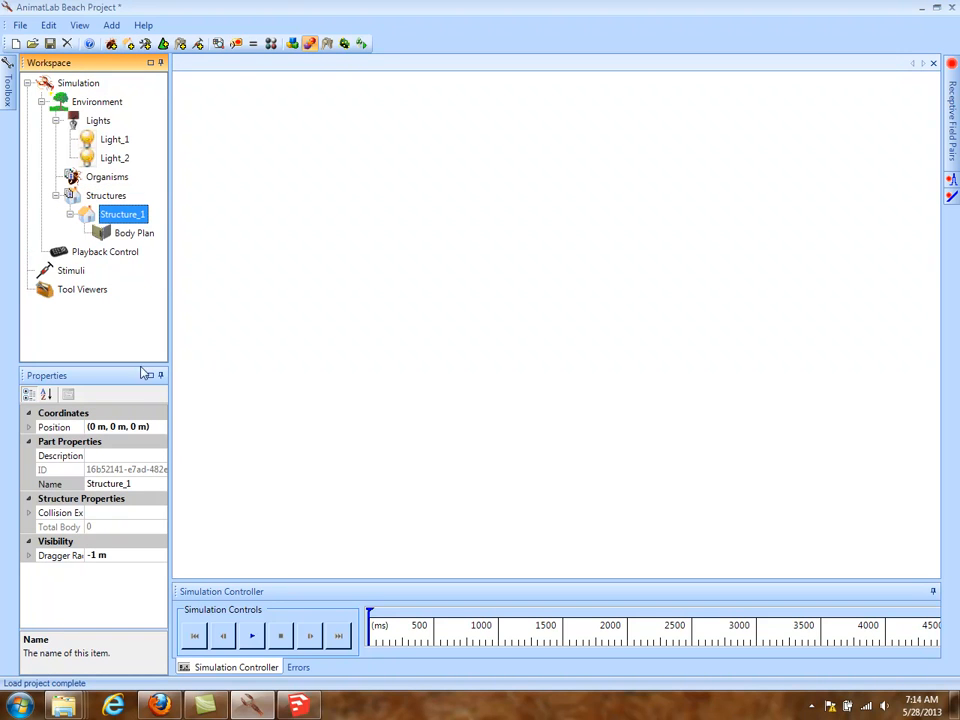
click(142, 483)
double_click(142, 483)
text(Beach)
key(Return)
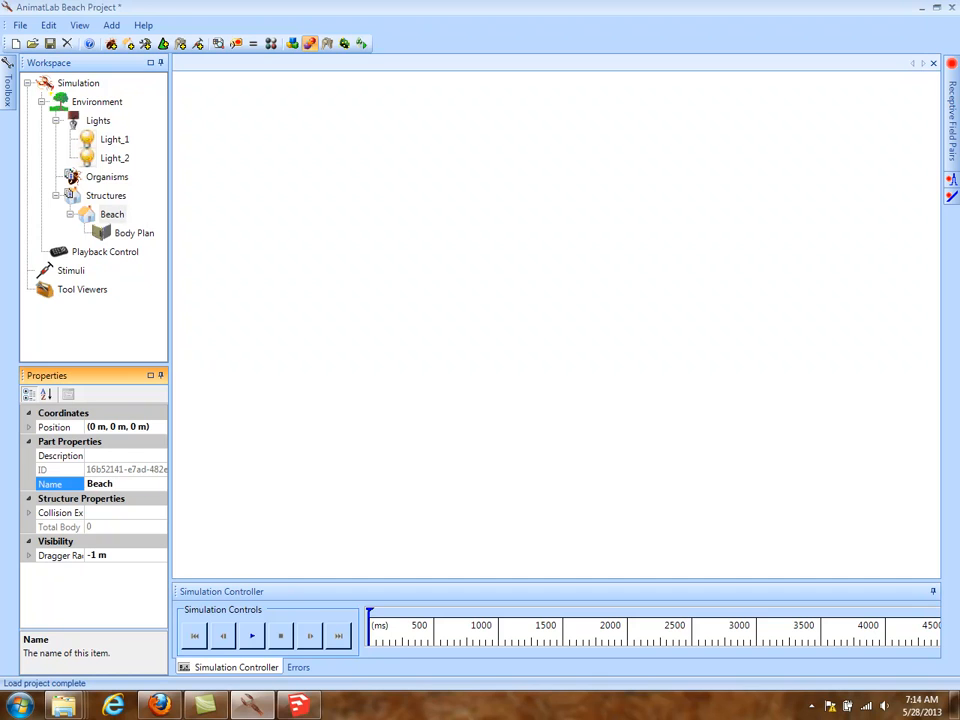
Add a Plane as the root body of the Beach structure, without default graphics.
right_click(113, 216)
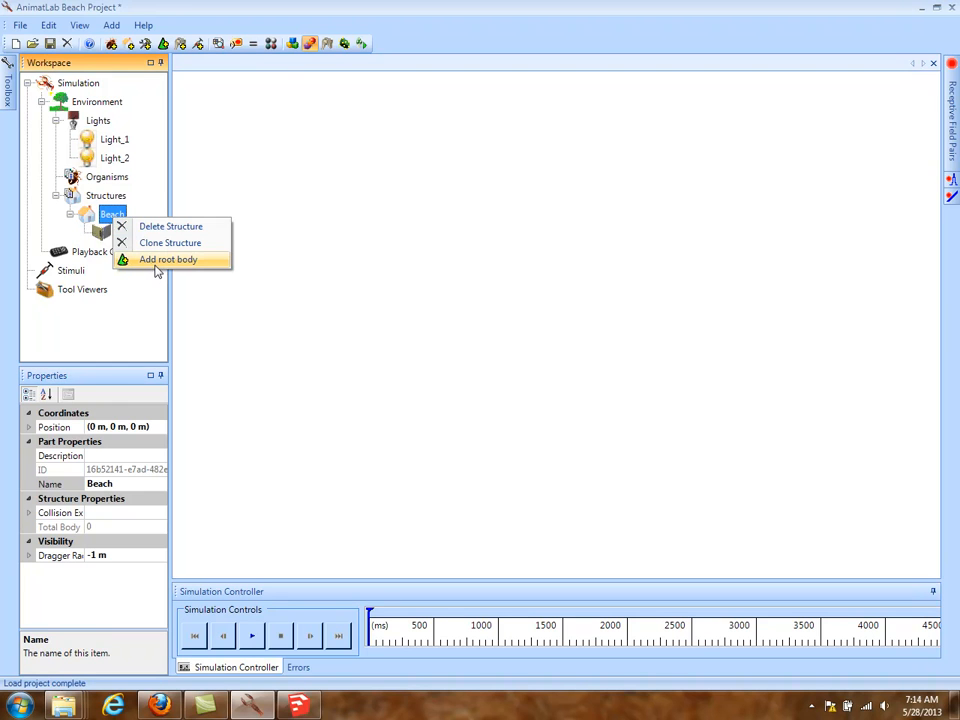
click(156, 261)
drag(629, 298, 635, 336)
click(365, 352)
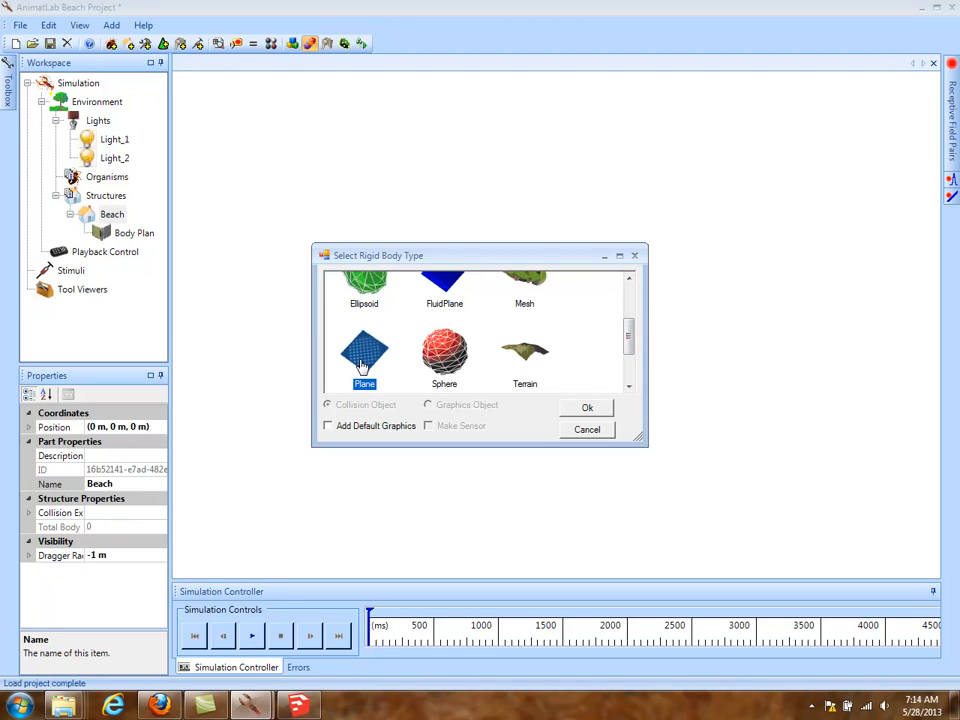
click(588, 409)
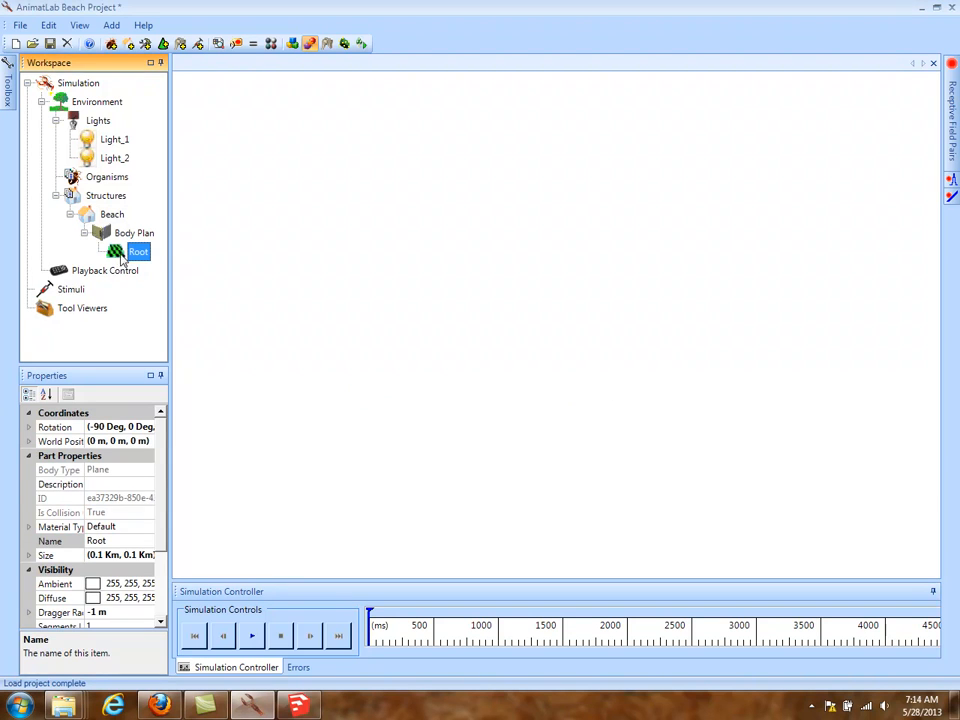
Open the Beach structure's body plan in the 3D view and select its Root plane.
double_click(126, 233)
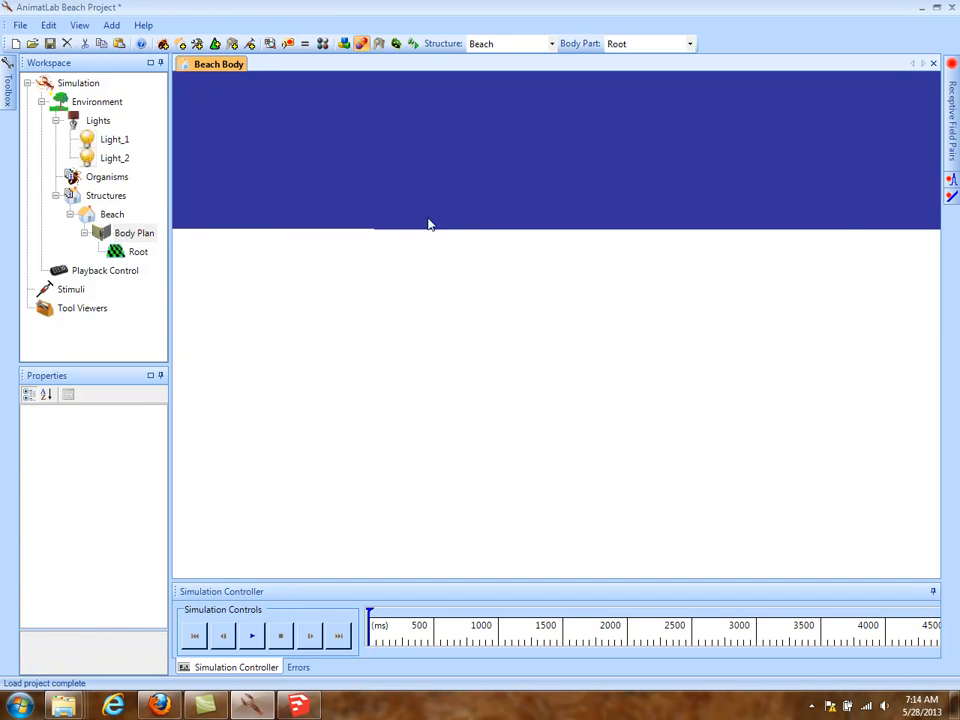
drag(428, 218, 549, 341)
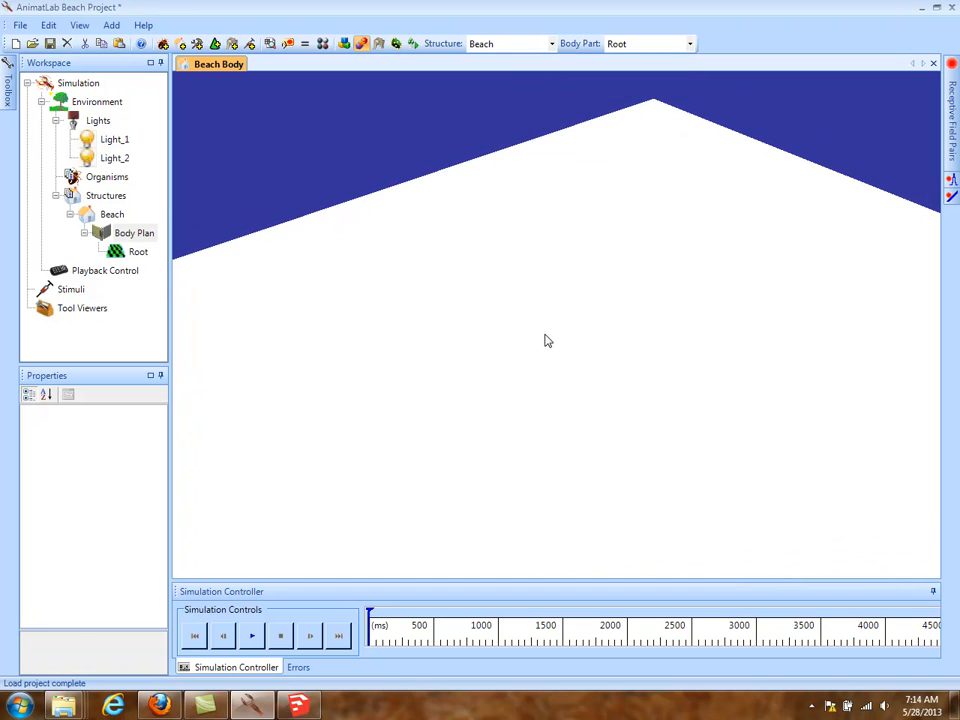
click(137, 252)
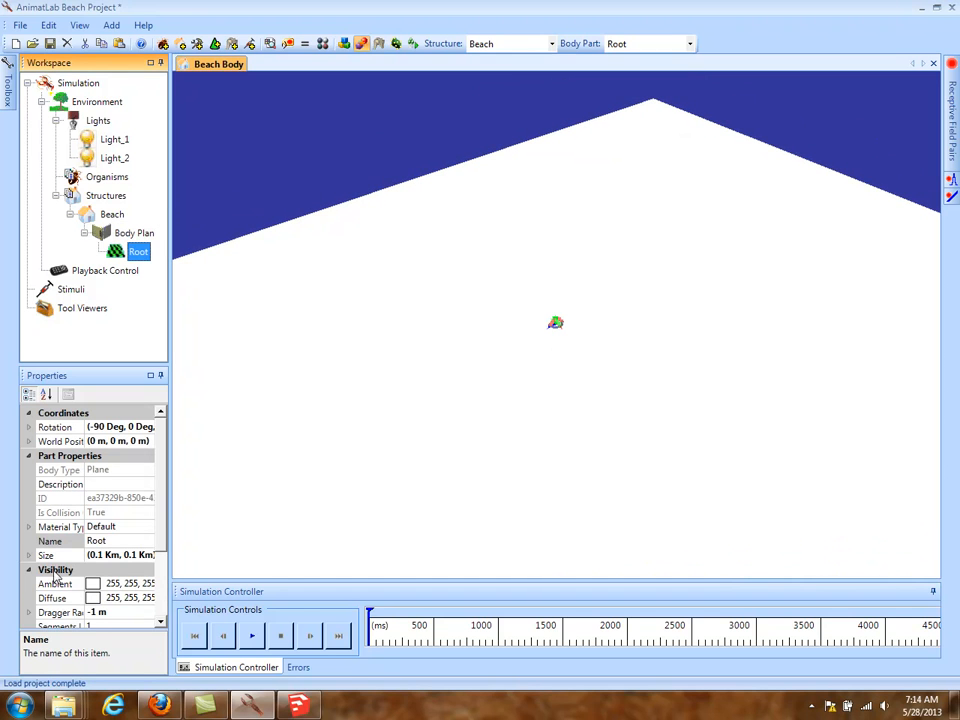
Set the Root plane's size to 40 m in X and 40 m in Y.
double_click(120, 555)
click(139, 570)
text(40)
key(Return)
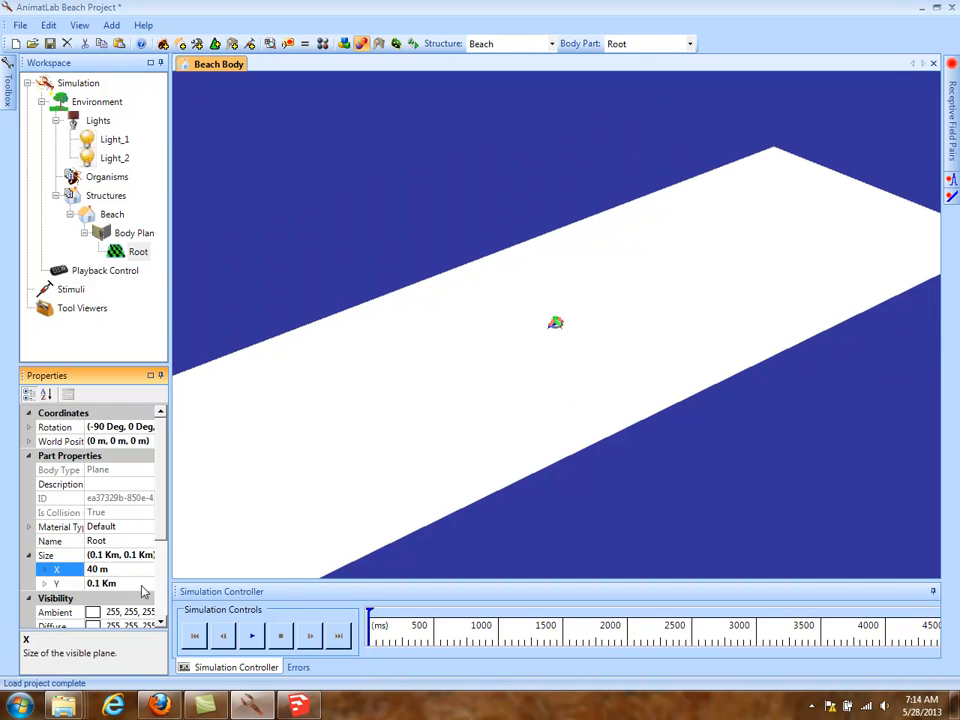
click(136, 582)
text(40)
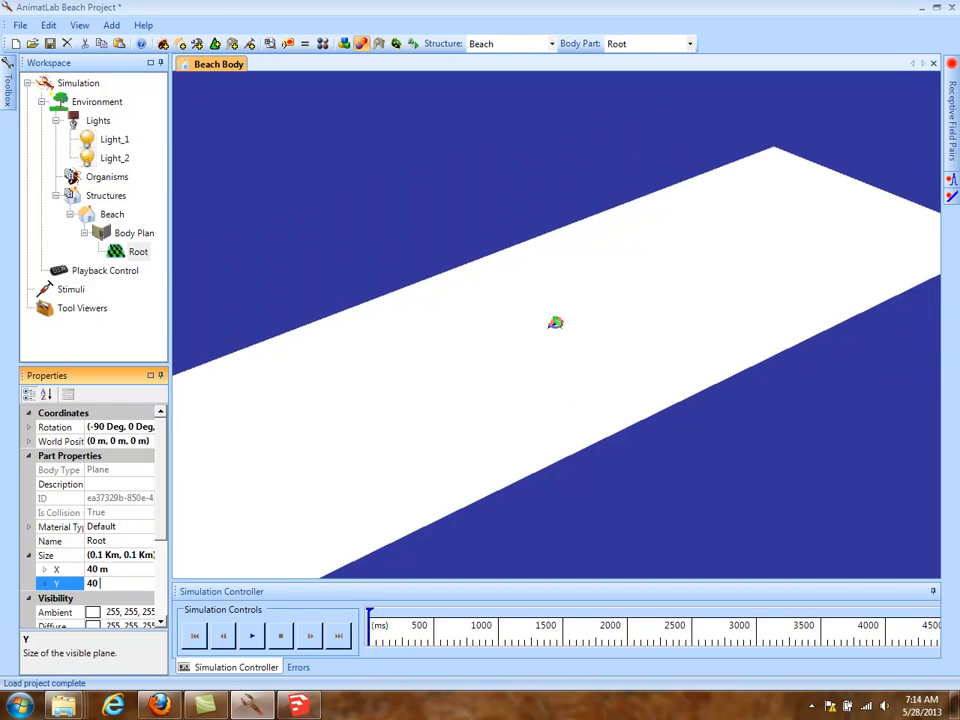
key(Return)
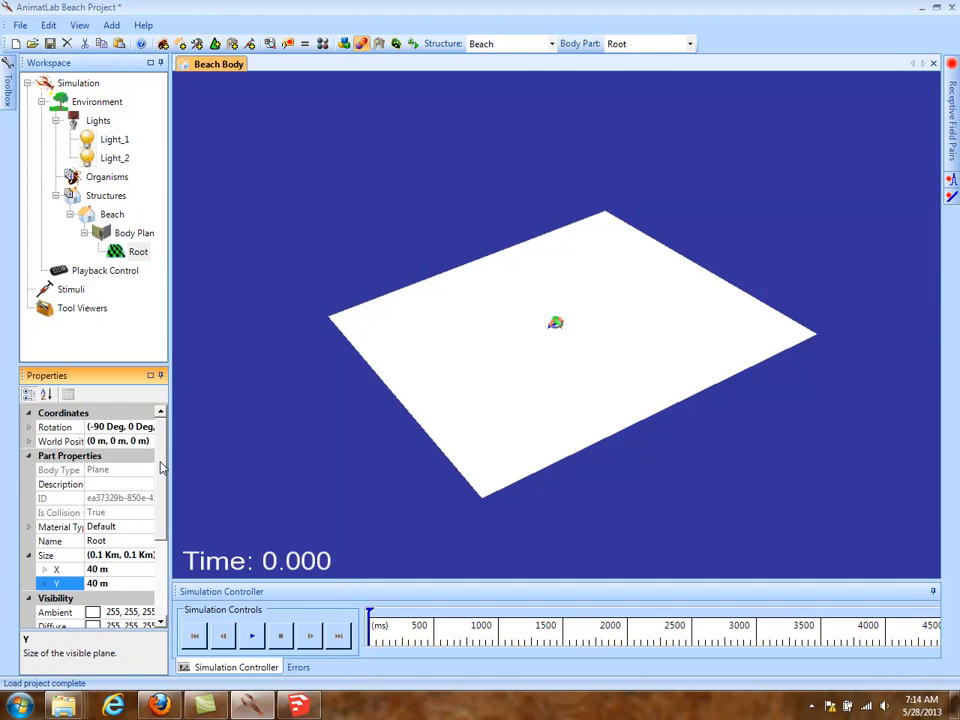
Switch to Firefox, search the web for "sand texture" in a new tab and open the first image result, the seamless desert sand texture.
scroll(160, 540, down, 3)
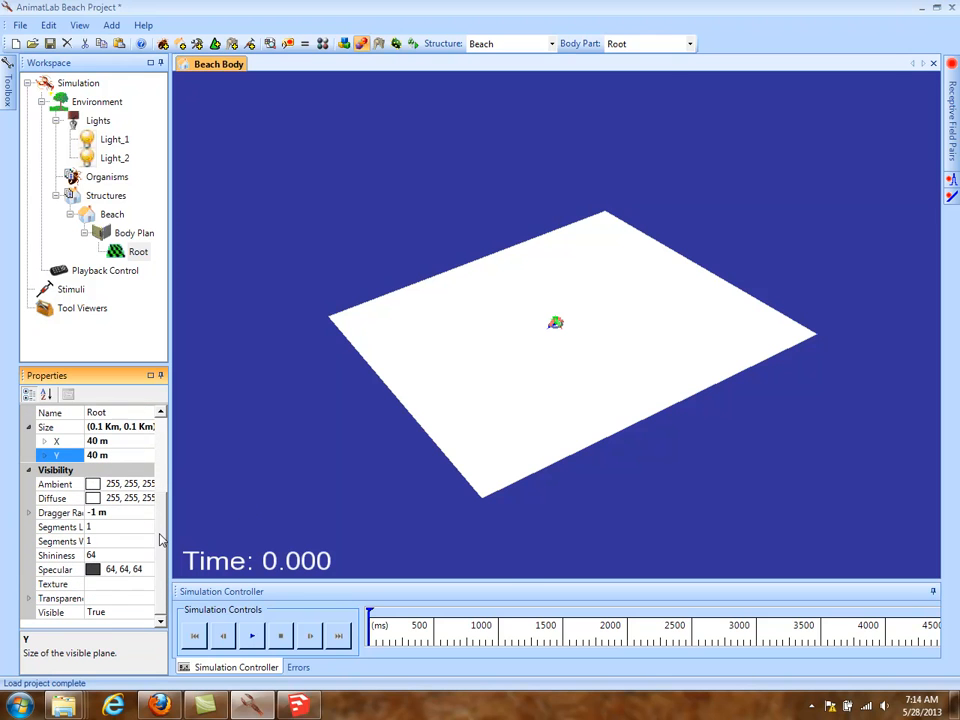
click(160, 705)
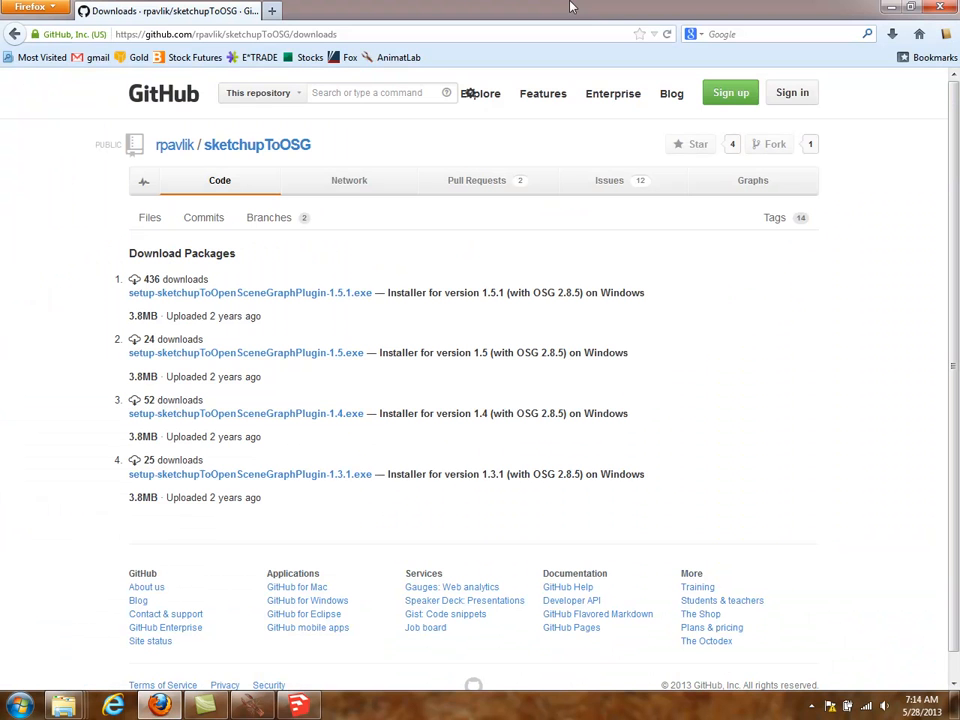
click(271, 10)
click(768, 31)
text(sand texture)
key(Return)
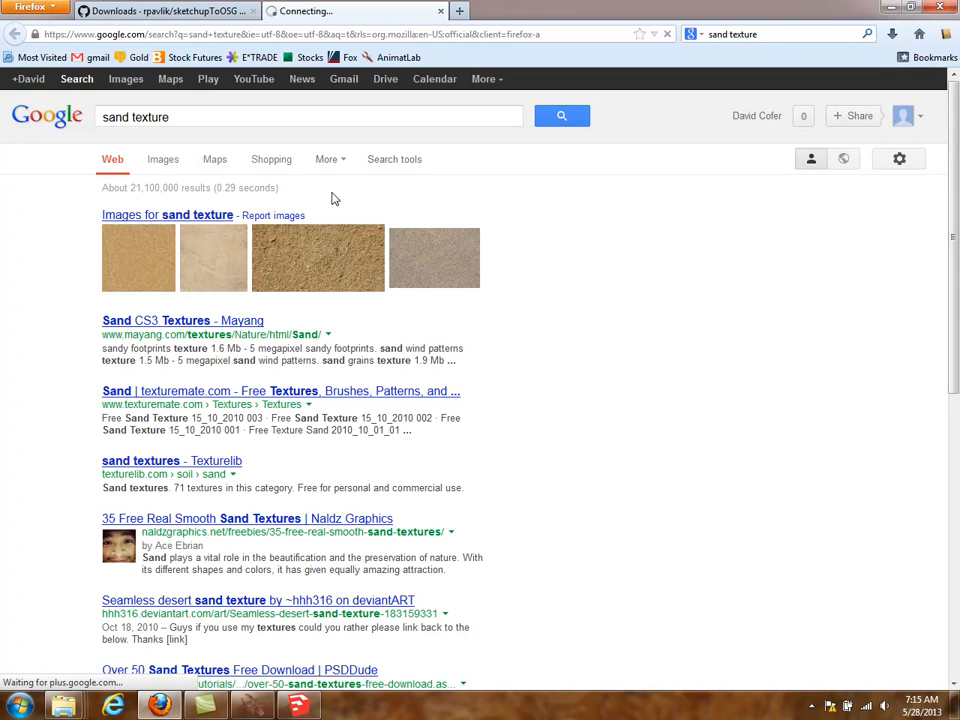
click(124, 266)
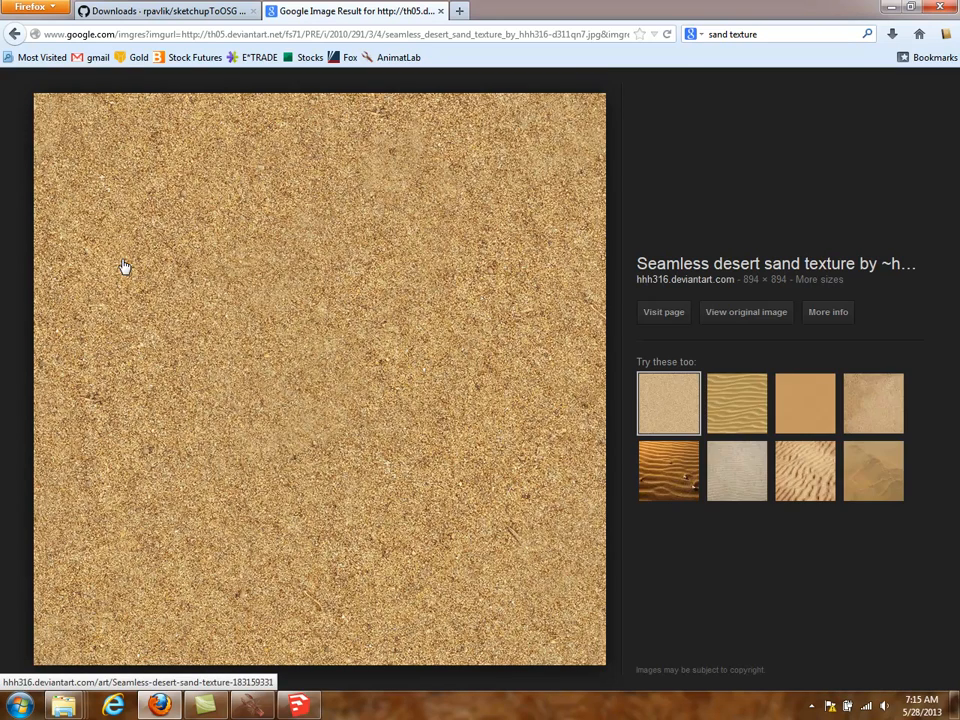
Save the seamless sand image as Sand.jpg in the Beach project folder and close the image result tab.
right_click(124, 266)
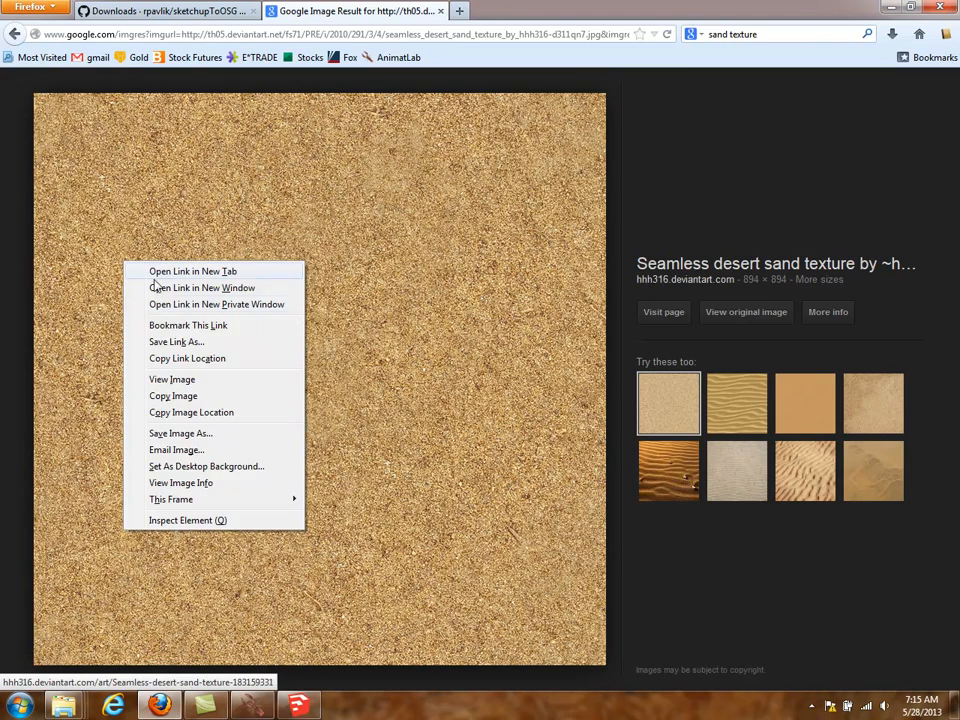
click(172, 434)
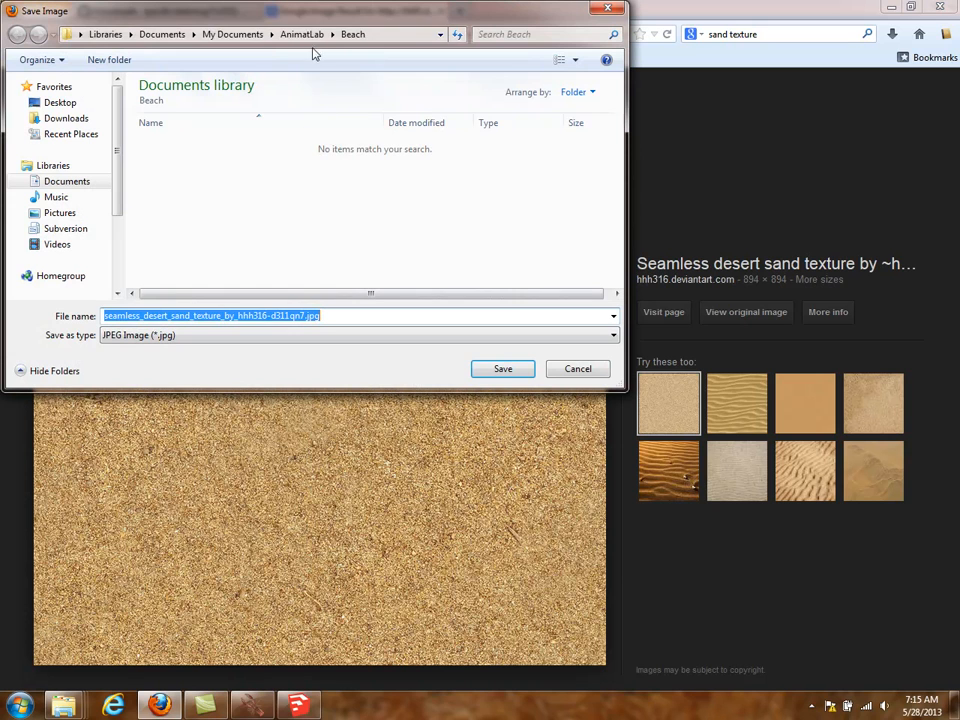
click(312, 317)
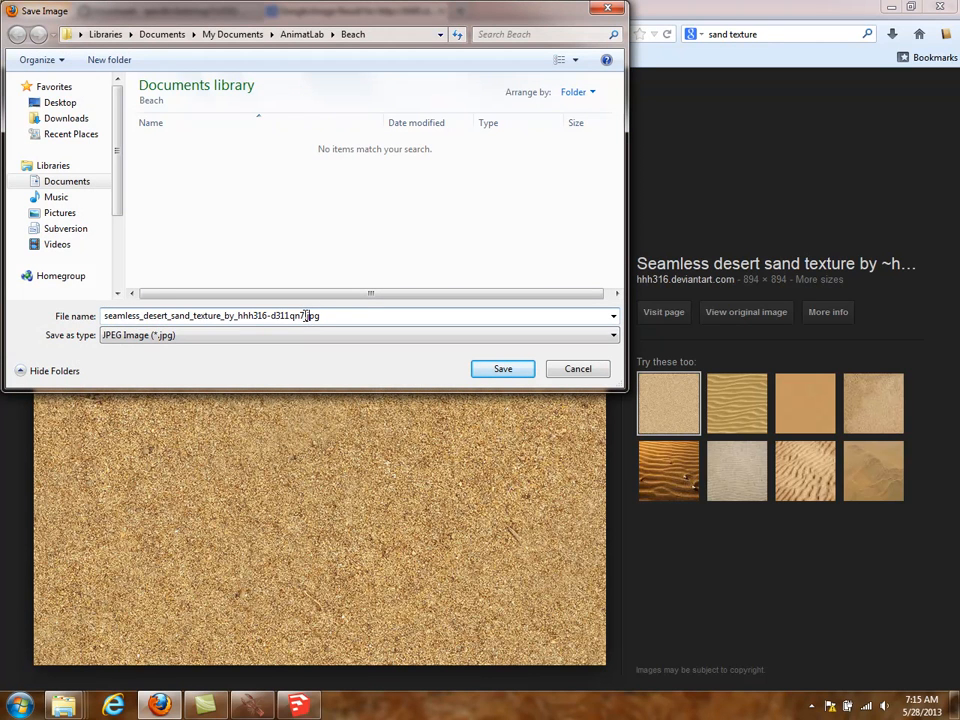
drag(305, 315, 80, 315)
text(Sand)
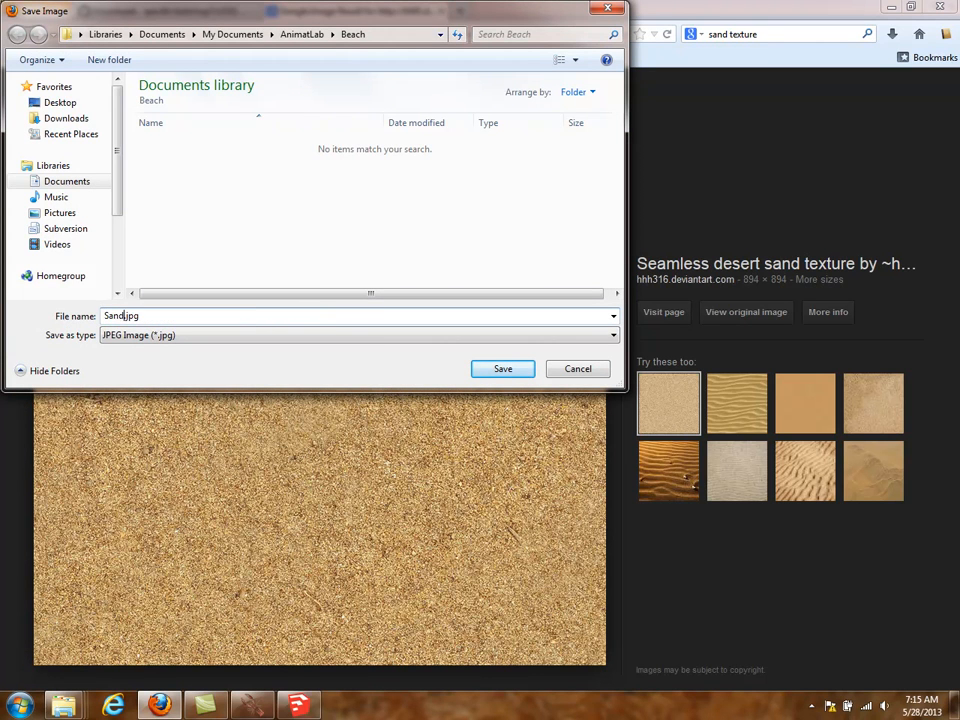
click(500, 369)
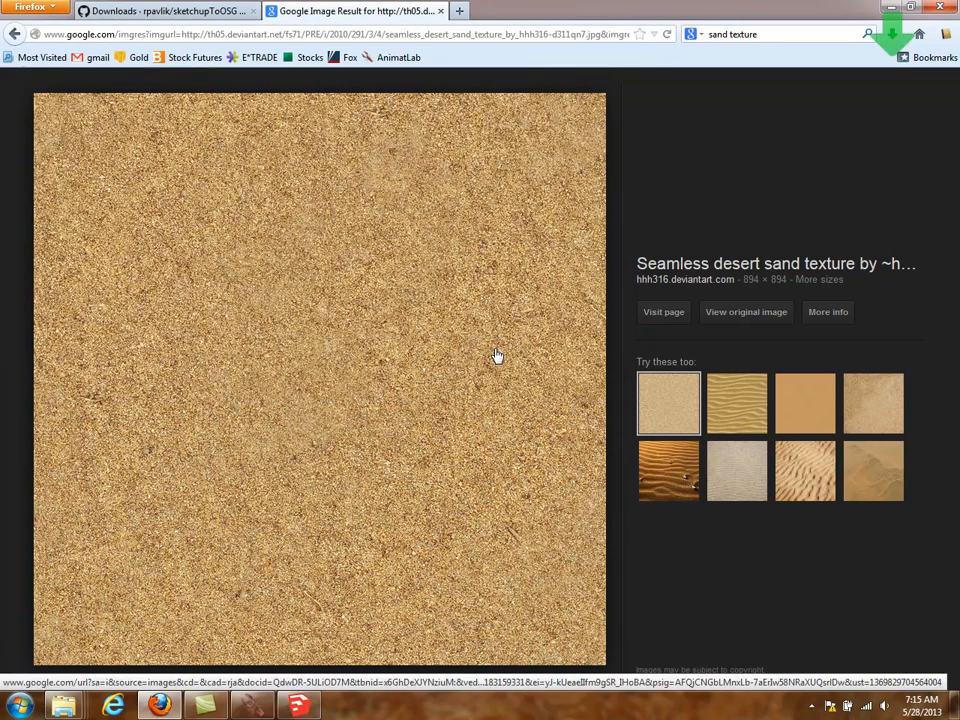
click(441, 11)
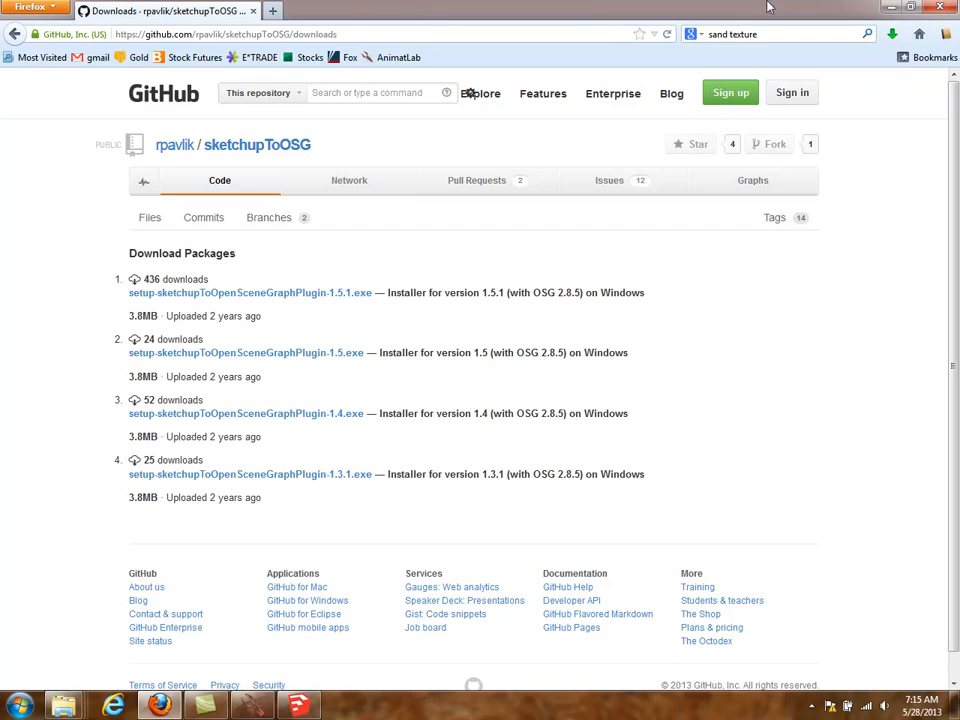
Switch back to AnimatLab and apply Sand.jpg as the Root plane's texture.
key(alt+Tab)
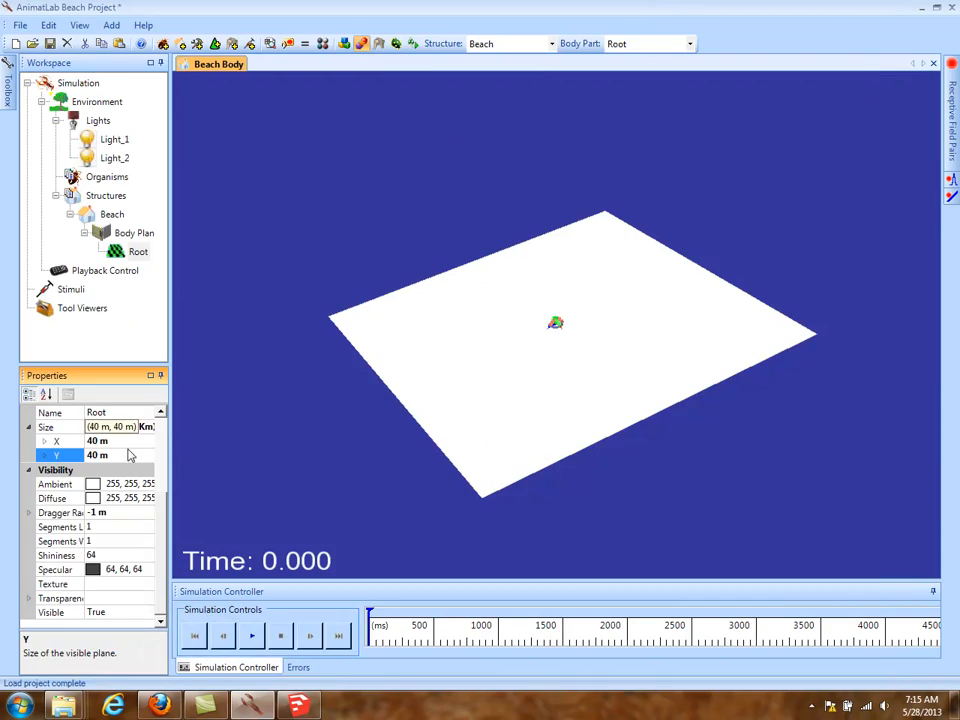
click(146, 584)
click(149, 584)
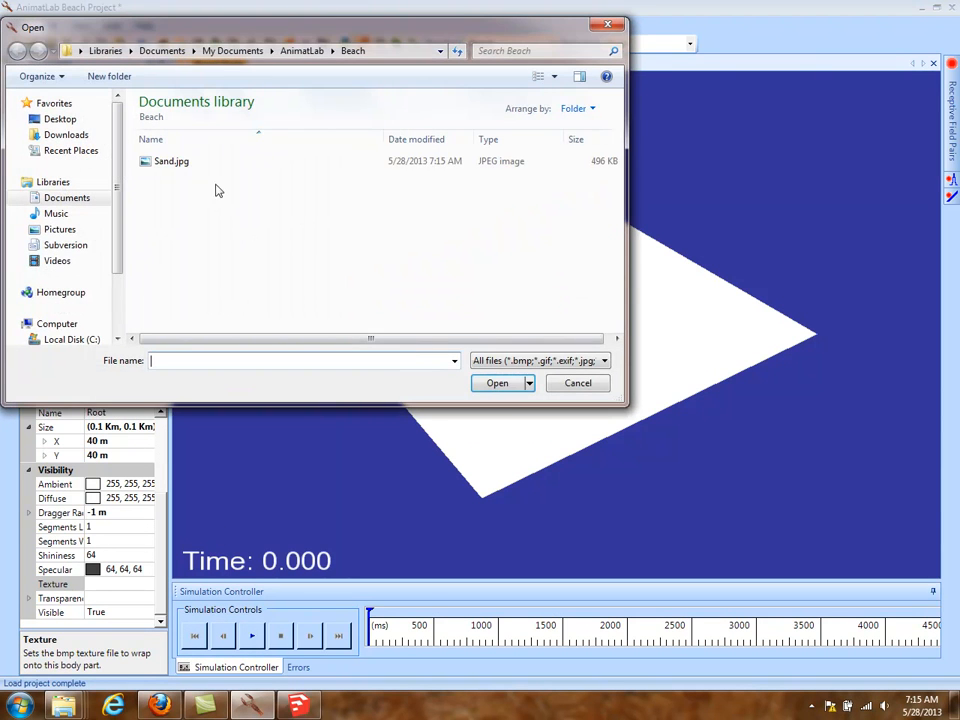
double_click(168, 162)
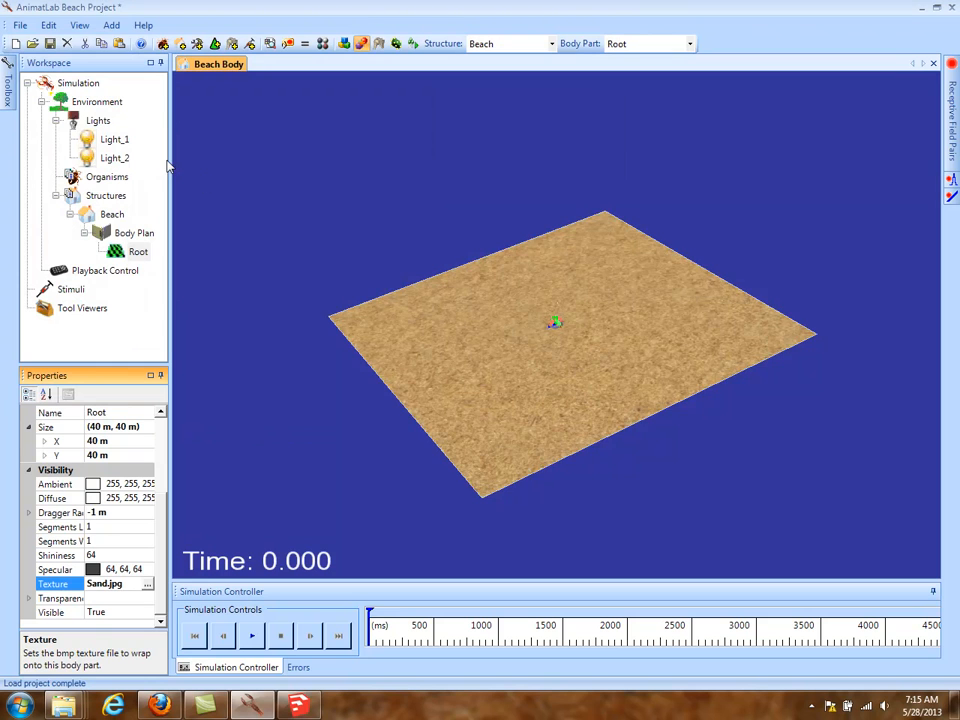
Tile the sand texture by setting the Root plane's Segments Length and Segments Width to 40, and inspect the surface up close.
drag(536, 306, 527, 475)
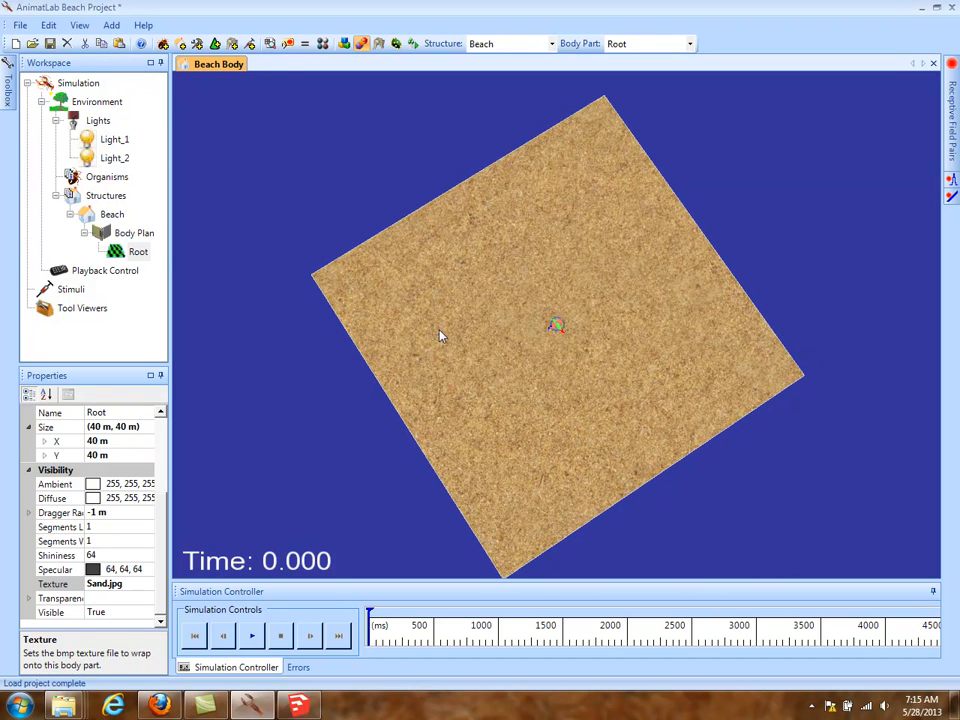
click(125, 526)
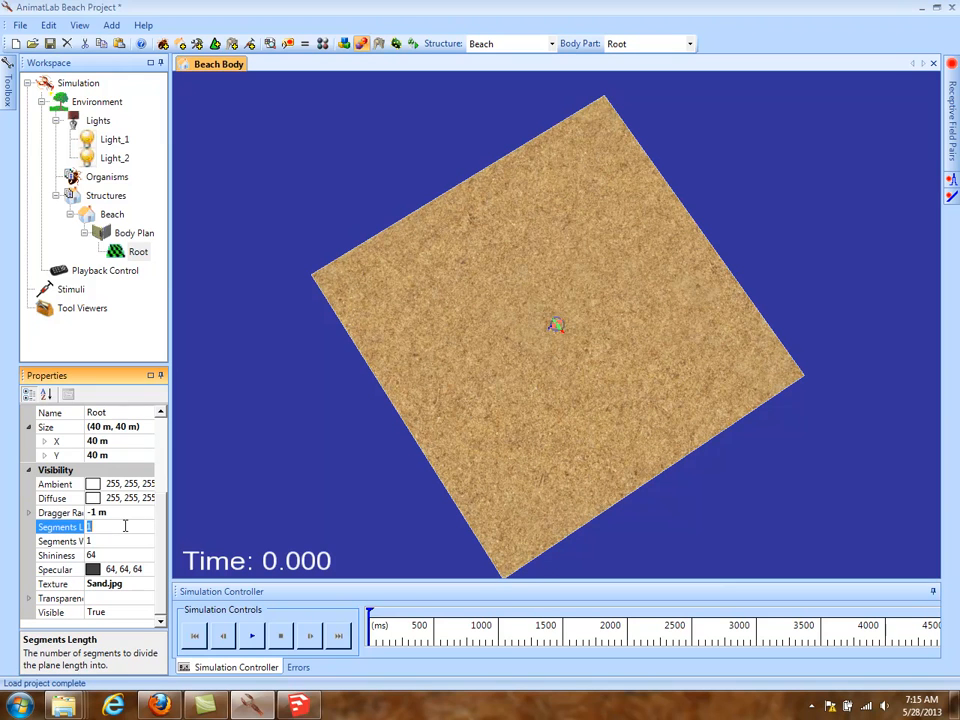
key(Return)
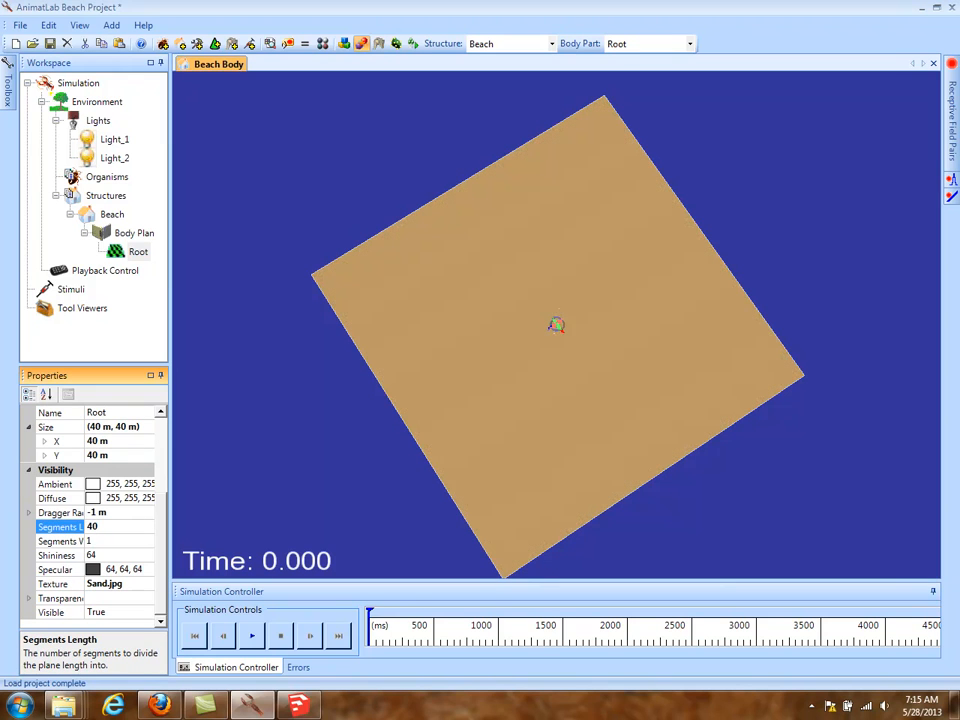
click(123, 540)
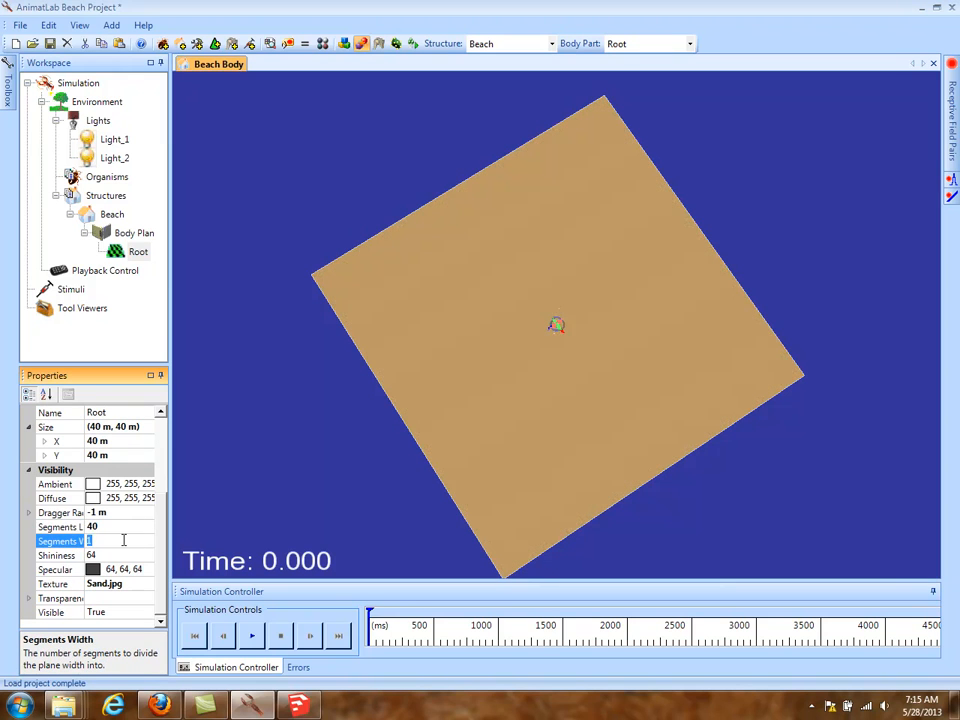
key(Return)
right_drag(702, 172, 690, 540)
right_drag(744, 143, 572, 499)
drag(553, 514, 752, 222)
drag(634, 272, 310, 203)
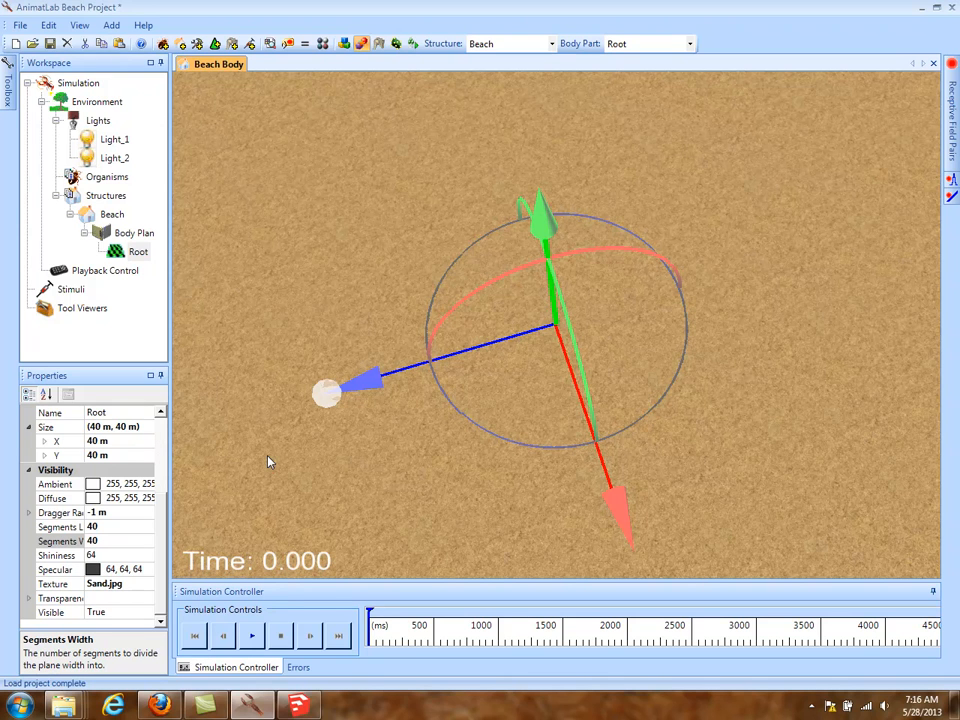
Switch to SketchUp and delete the default standing figure from the untitled model.
click(298, 705)
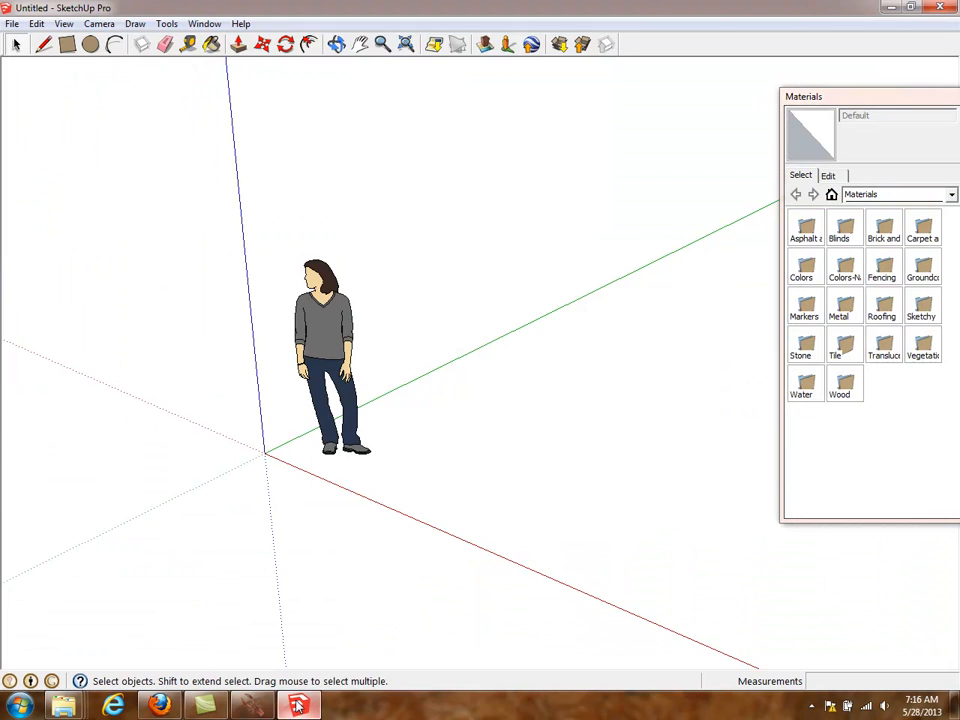
click(315, 354)
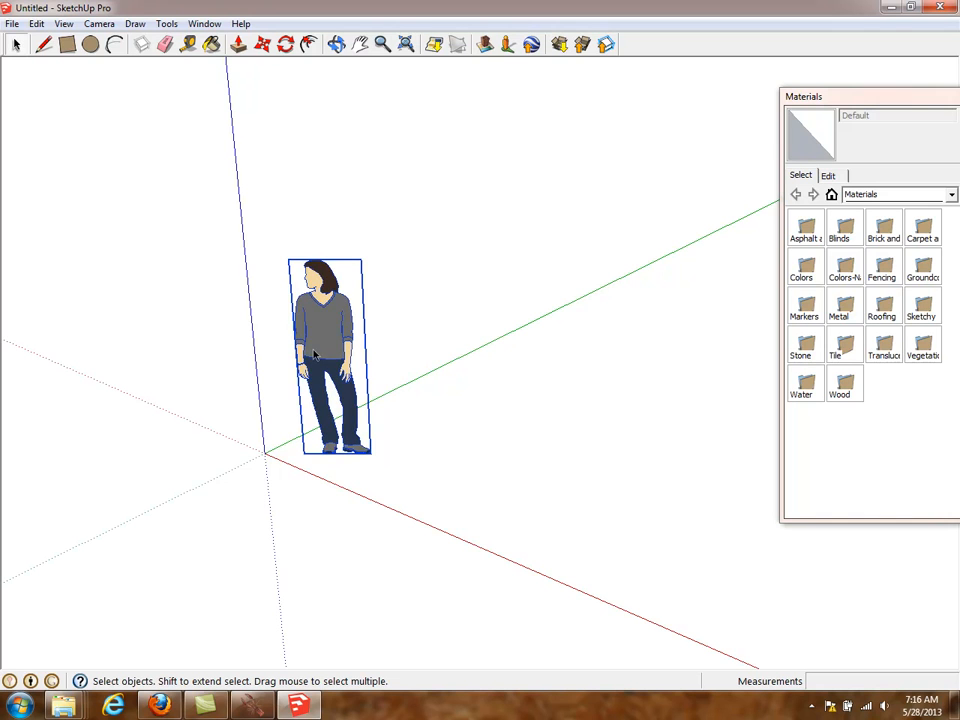
key(Delete)
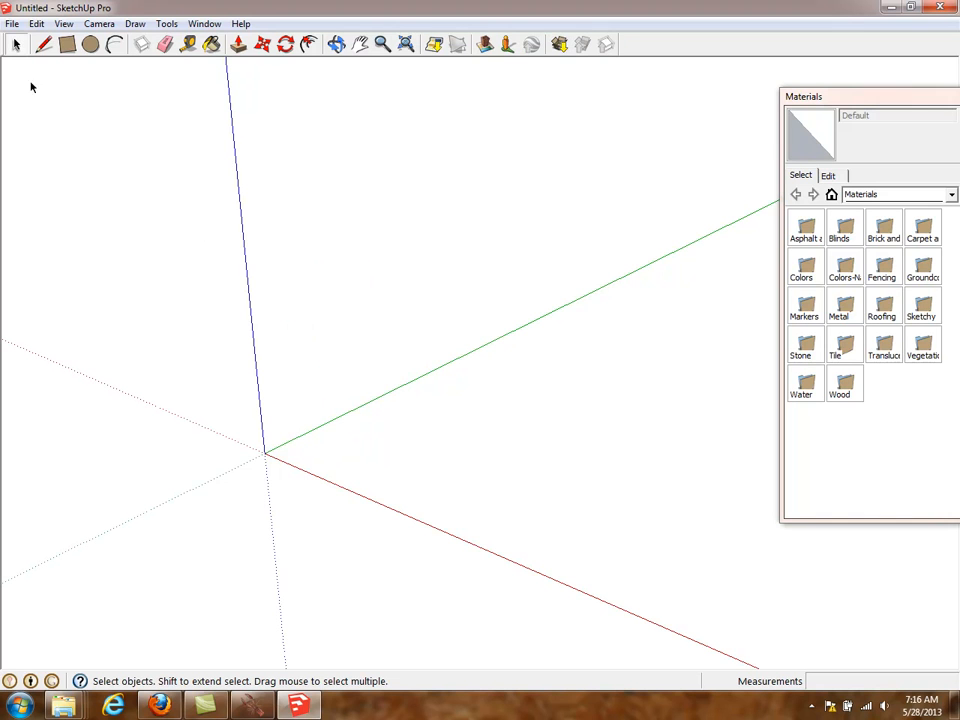
Search the 3D Warehouse for "bongo" models.
click(12, 24)
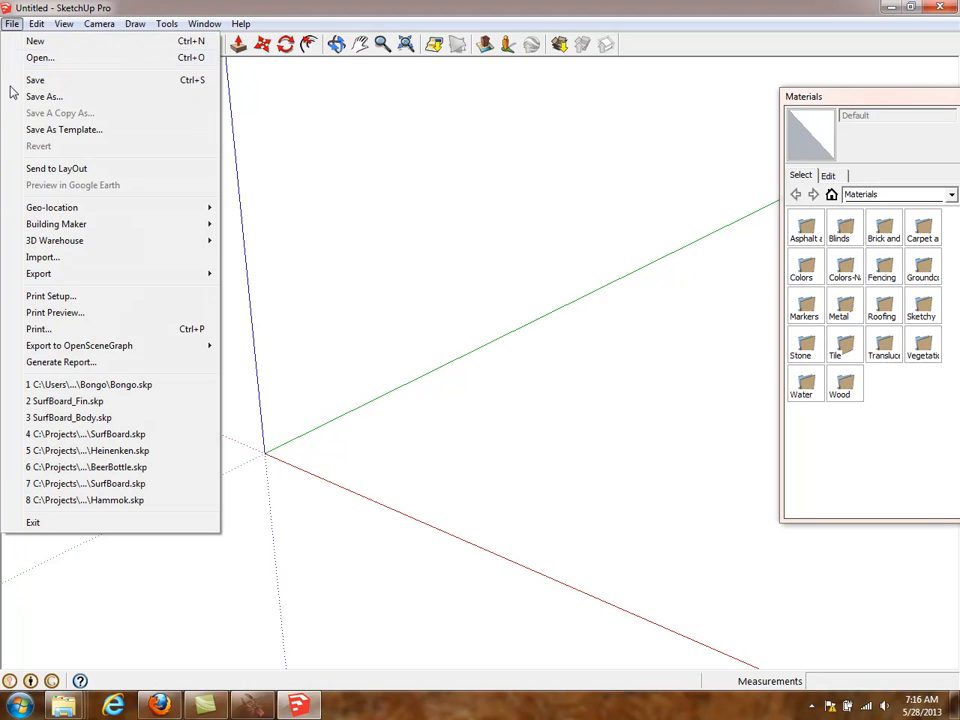
mouse_move(84, 244)
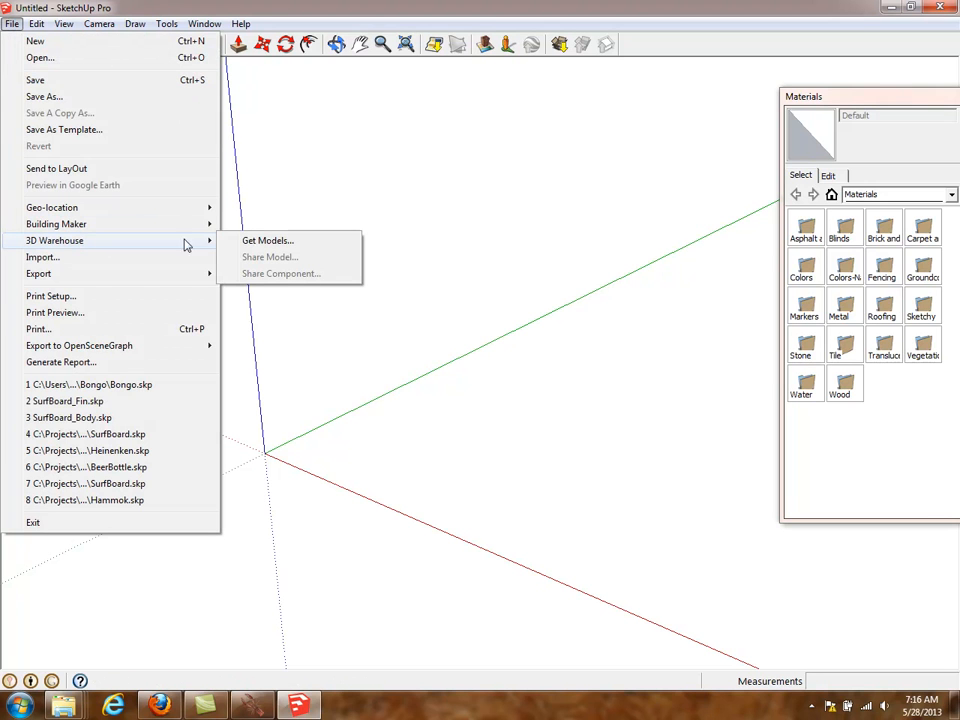
click(267, 241)
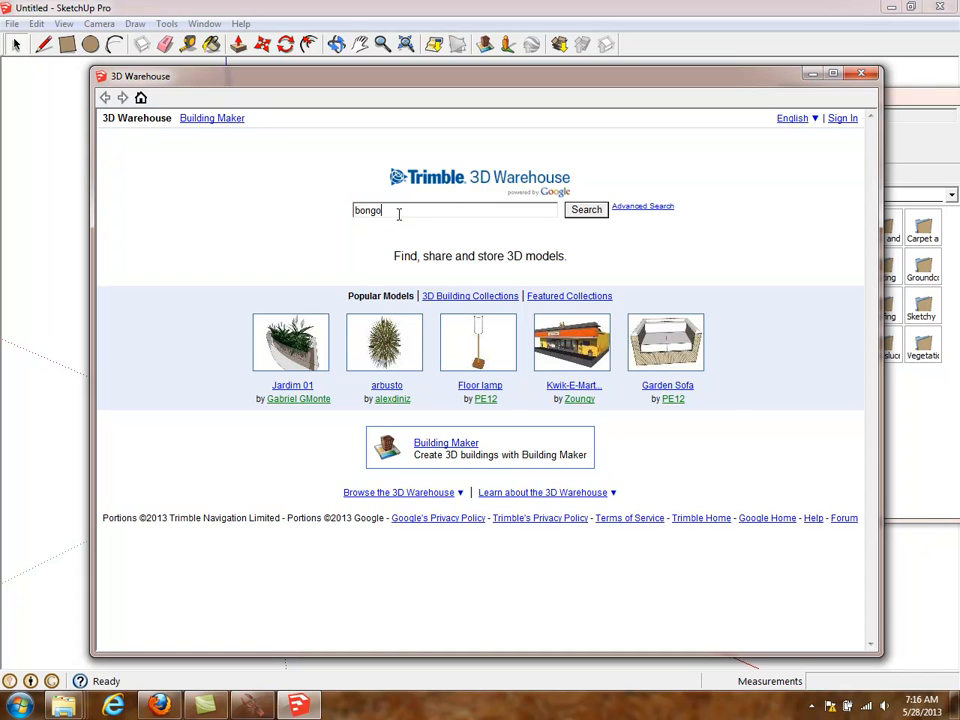
key(Return)
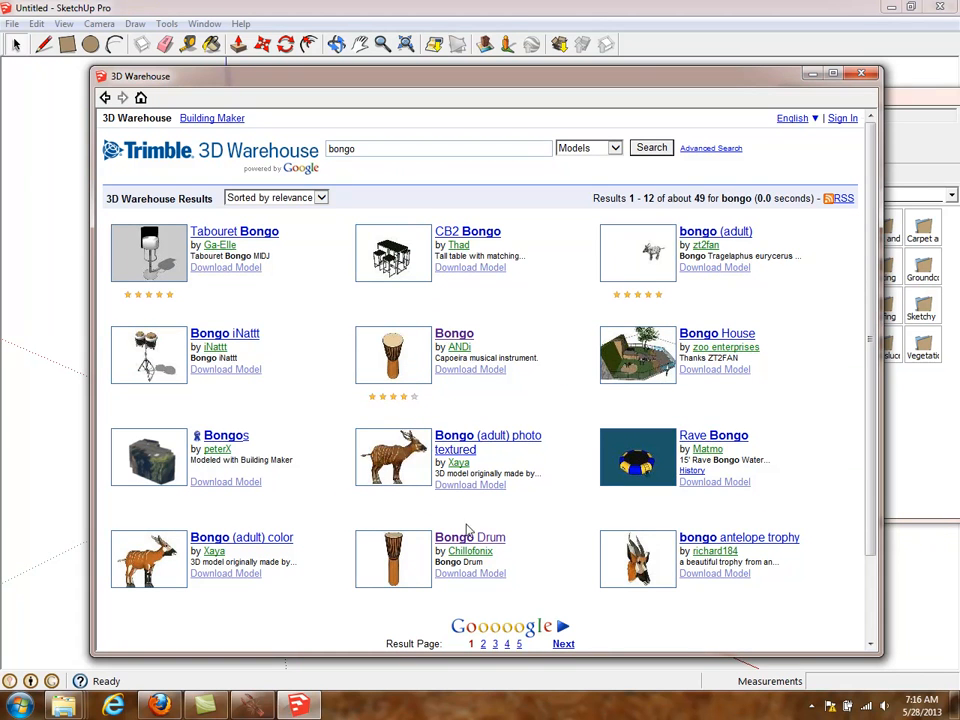
Download the Bongo drum from the Capoeira musical instruments collection directly into the model and place it near the origin.
click(456, 334)
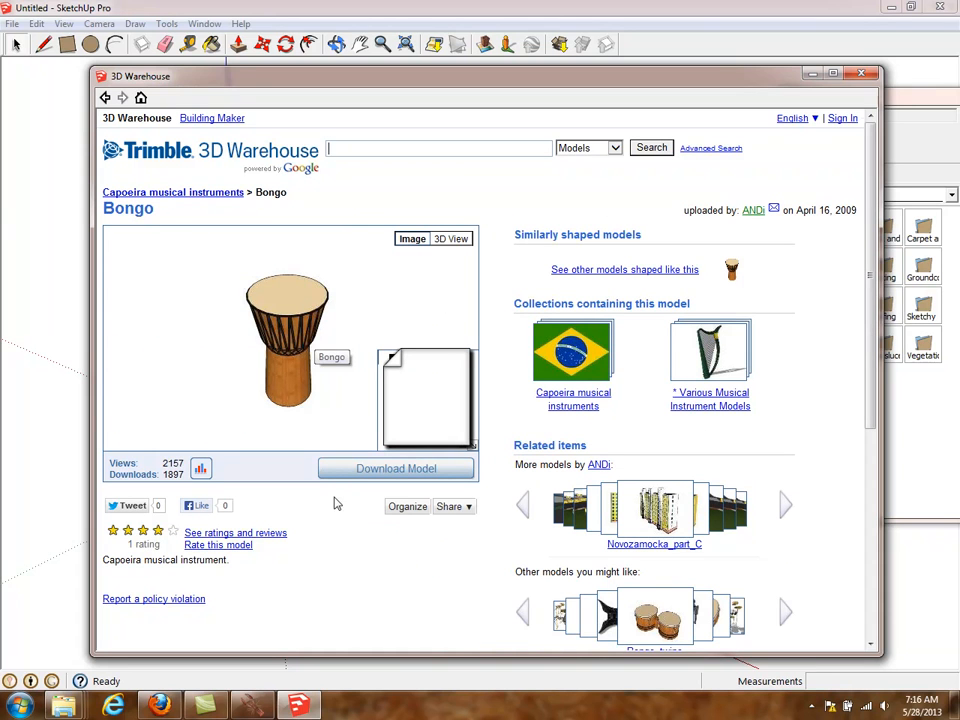
click(351, 472)
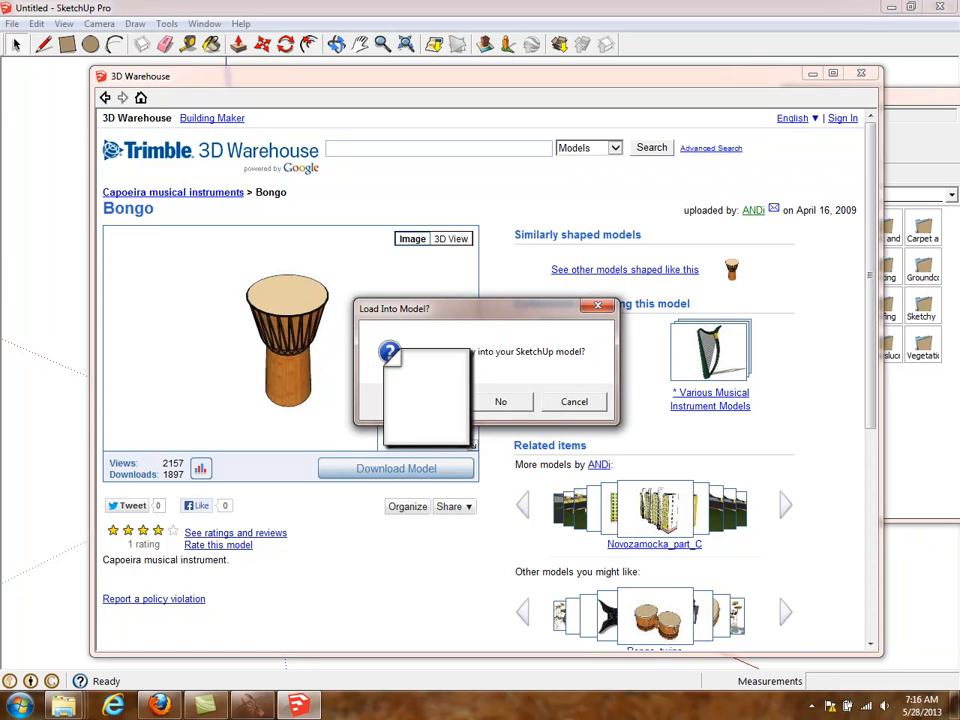
click(425, 401)
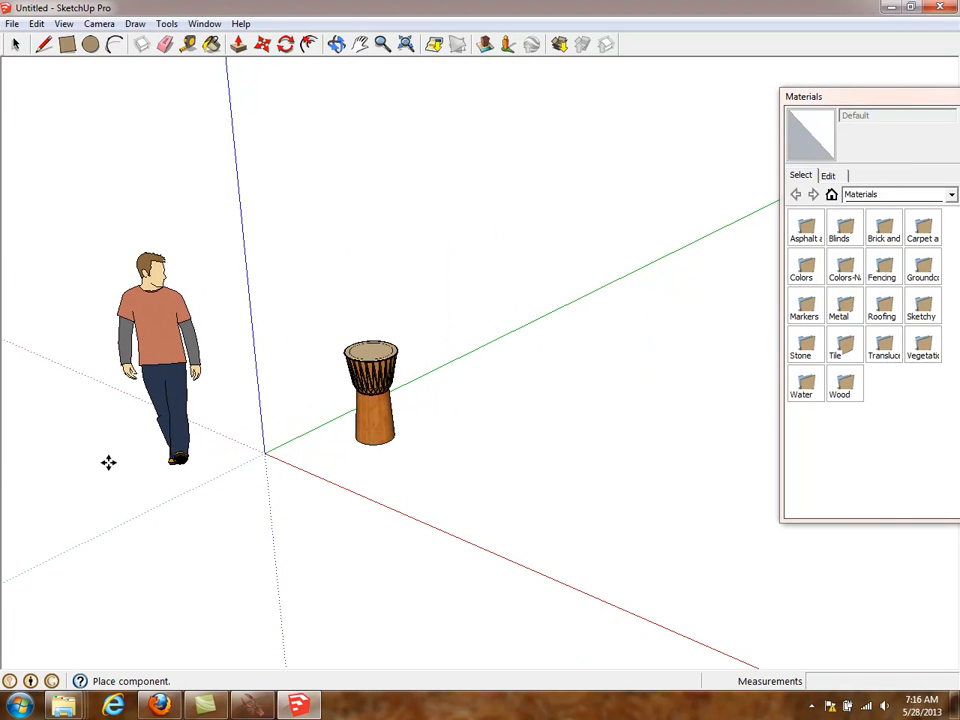
click(108, 462)
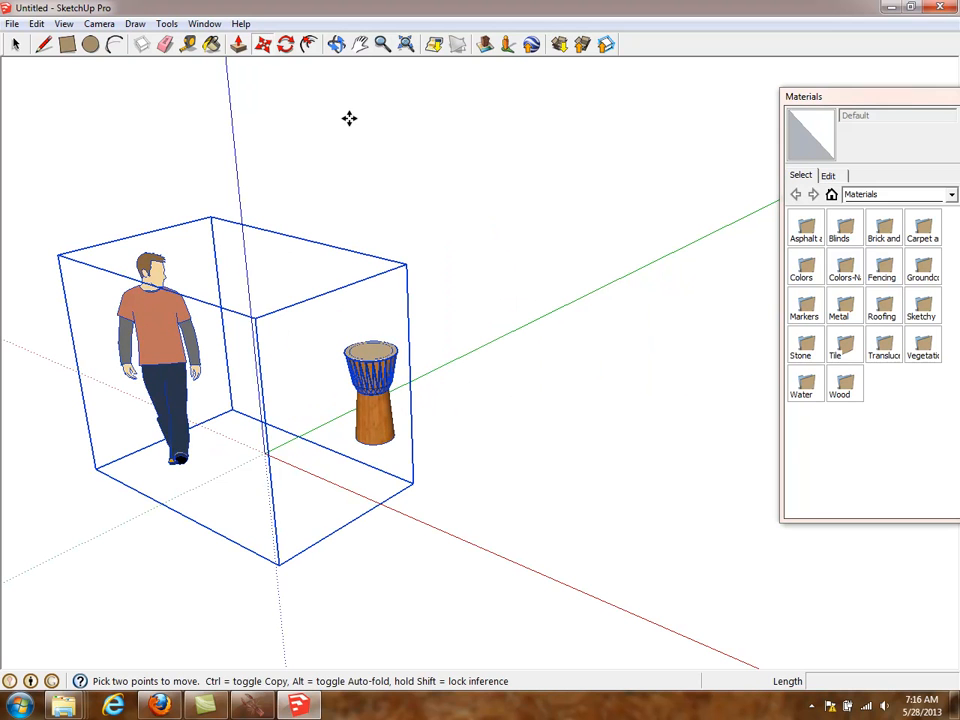
Delete the human figure from the downloaded component, leaving only the drum, and finish editing the component.
click(338, 45)
drag(343, 90, 418, 142)
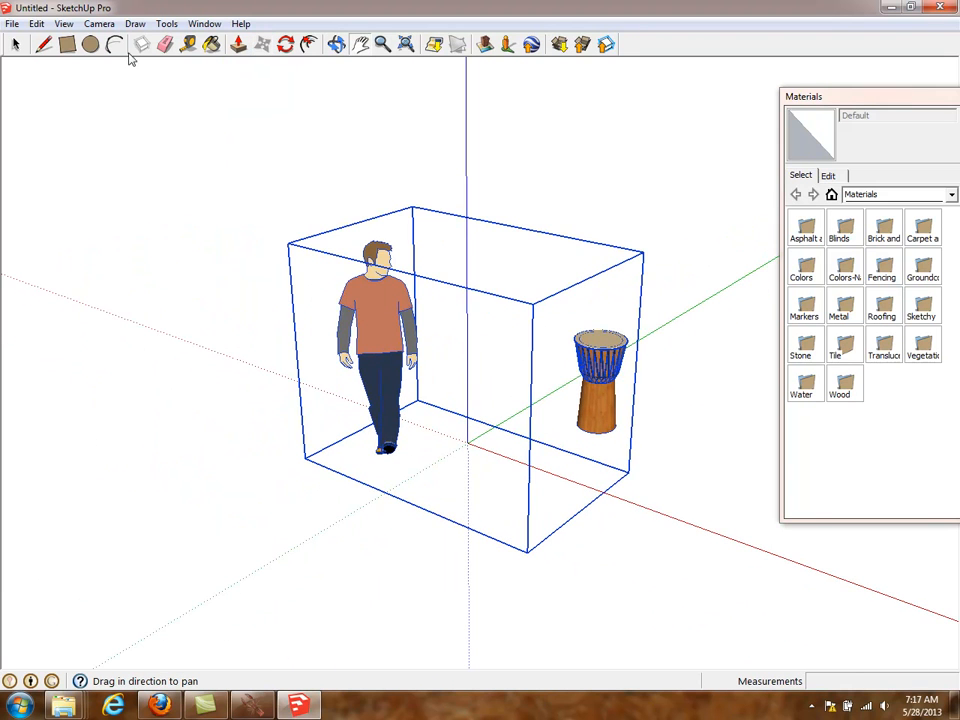
click(15, 45)
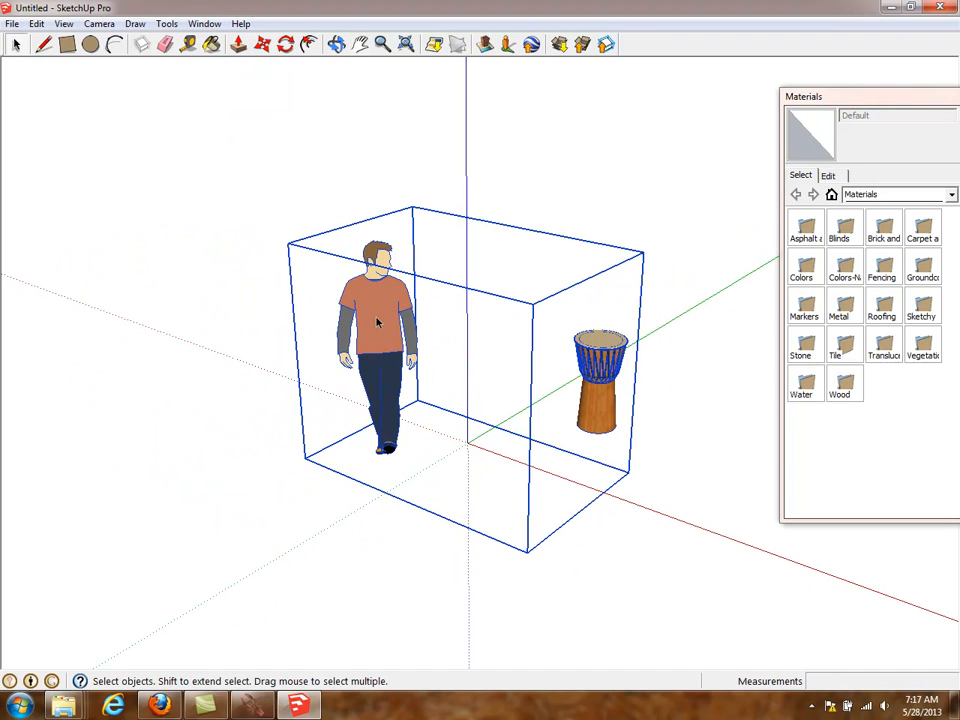
double_click(377, 321)
click(377, 321)
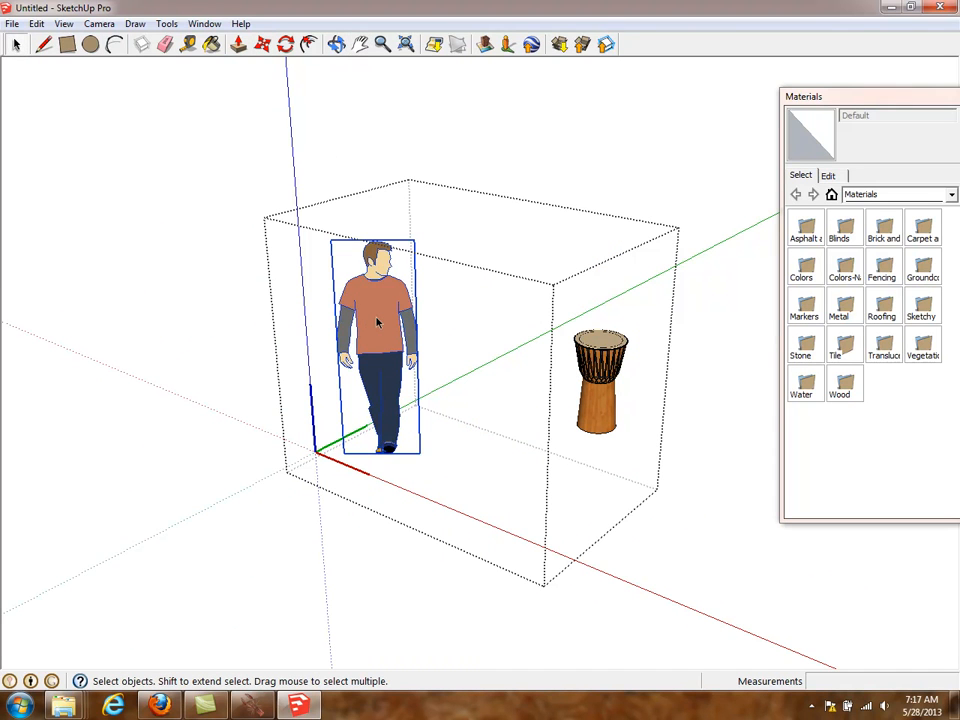
key(Delete)
click(83, 127)
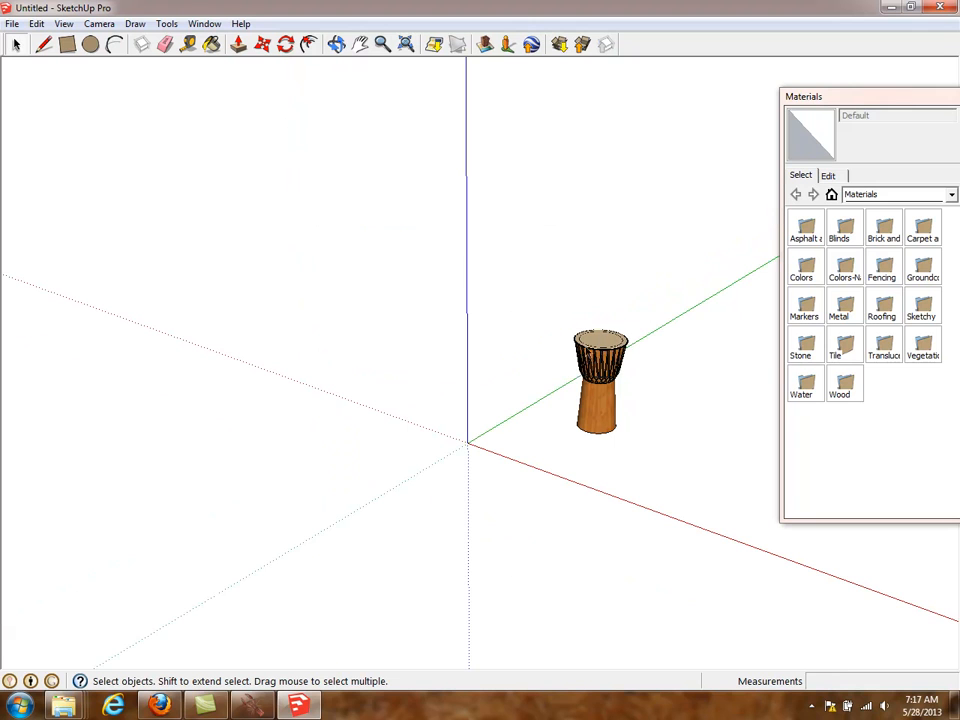
Move the drum along the ground to bring it close to the origin.
click(600, 355)
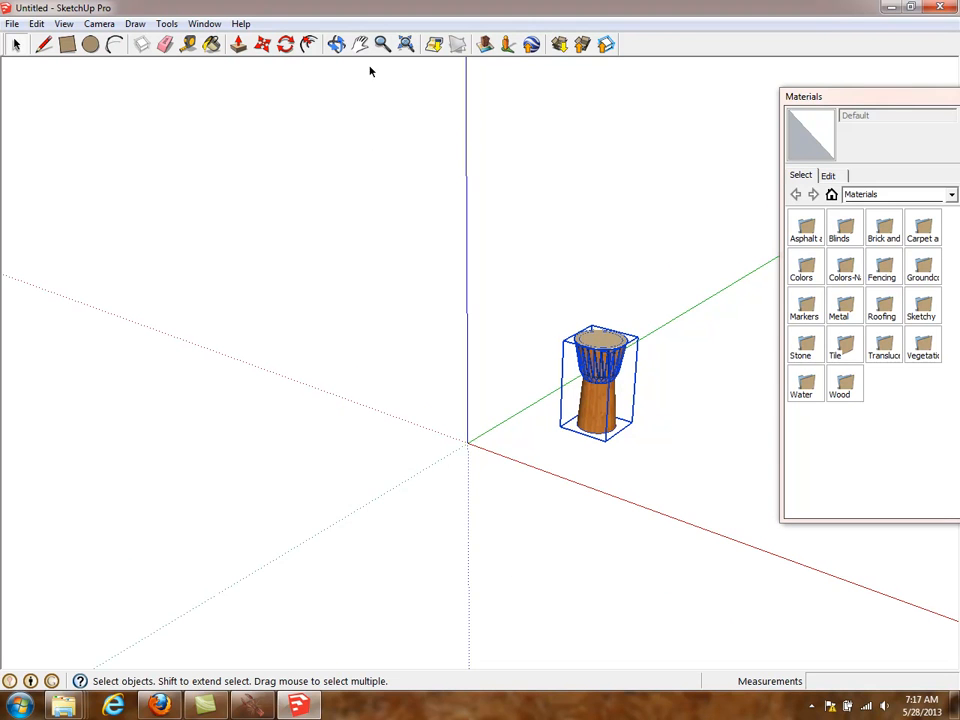
click(263, 46)
drag(609, 371, 467, 390)
scroll(534, 369, up, 5)
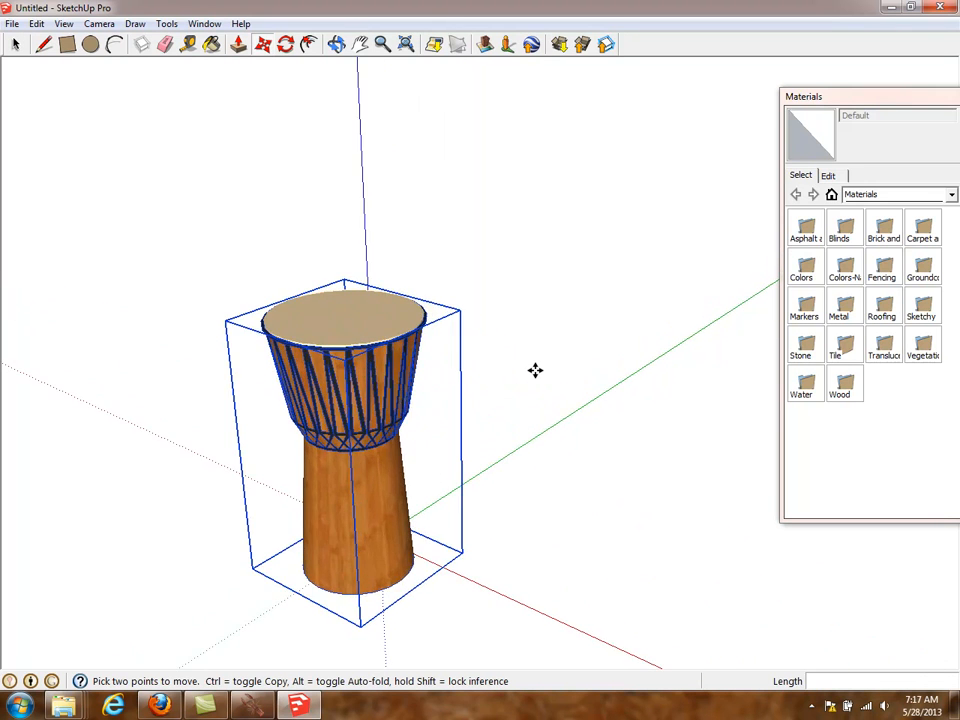
drag(328, 437, 367, 416)
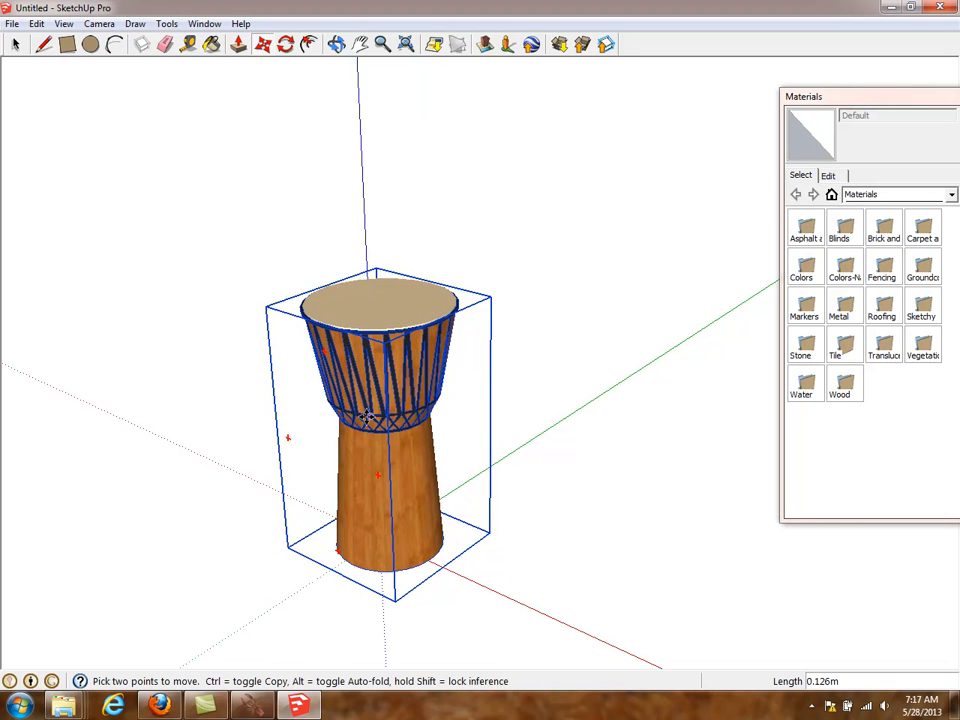
Align the drum from several viewpoints so its base is centred on the origin and the vertical axis.
middle_drag(190, 514, 475, 375)
drag(475, 375, 516, 386)
scroll(559, 381, down, 3)
scroll(564, 380, up, 2)
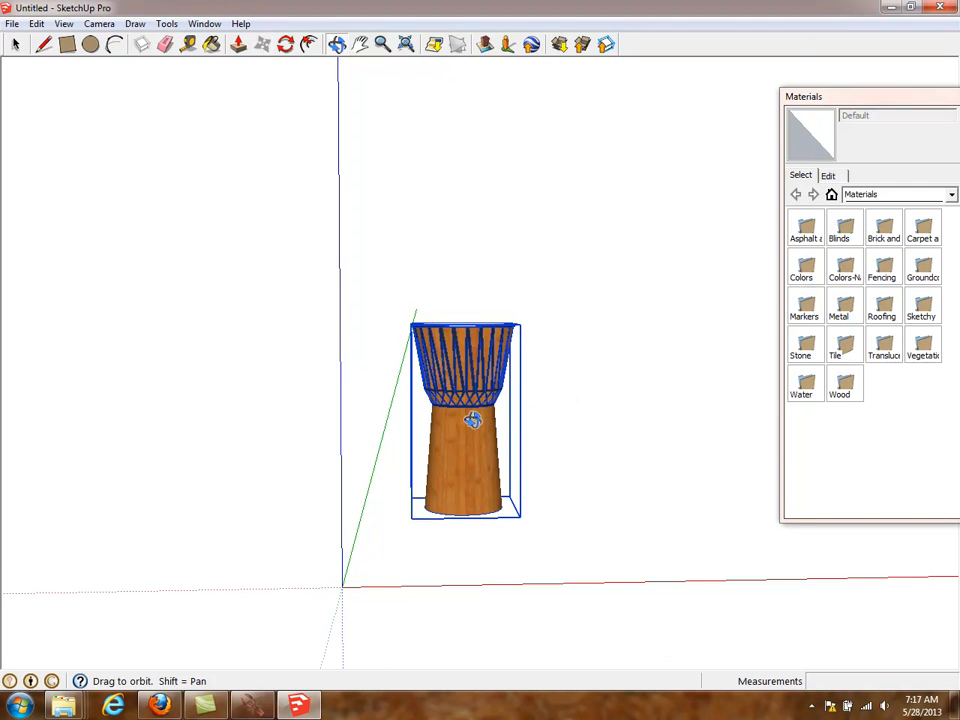
key(m)
drag(465, 414, 339, 566)
key(o)
drag(546, 540, 525, 535)
key(m)
middle_drag(408, 547, 452, 486)
key(m)
drag(515, 510, 506, 512)
middle_drag(542, 372, 701, 441)
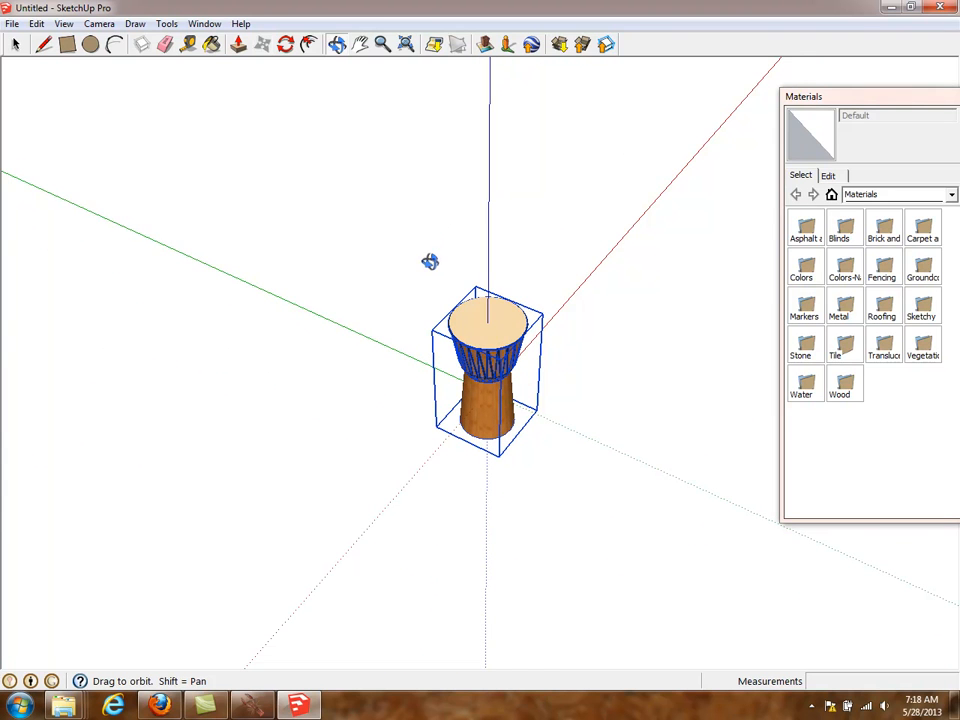
Start saving the model and create a Bongo folder inside the AnimatLab Beach project folder.
click(12, 23)
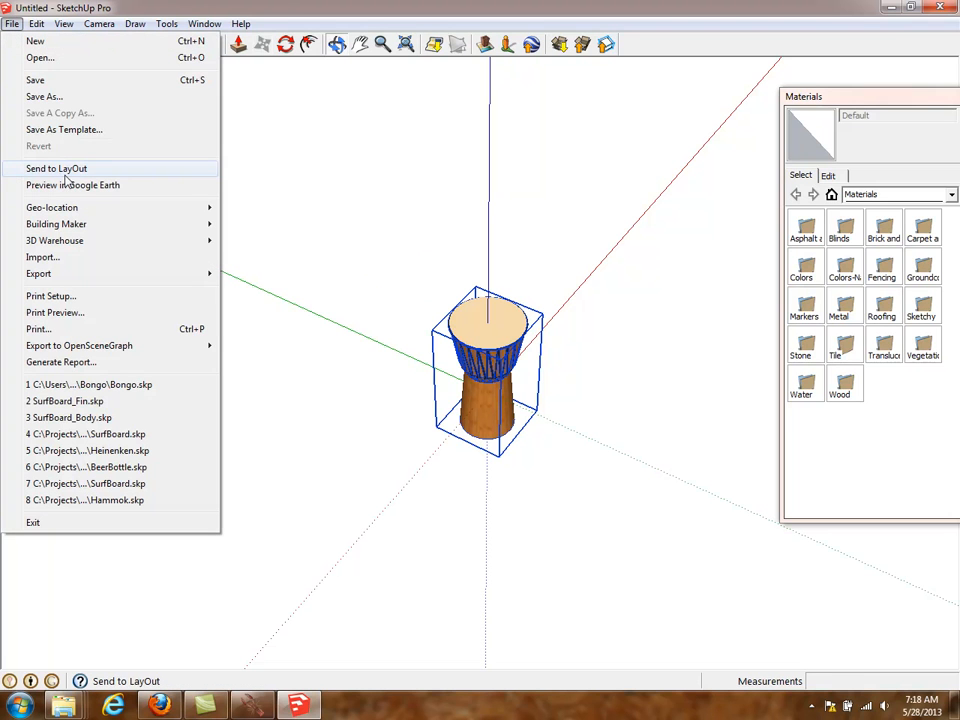
click(64, 80)
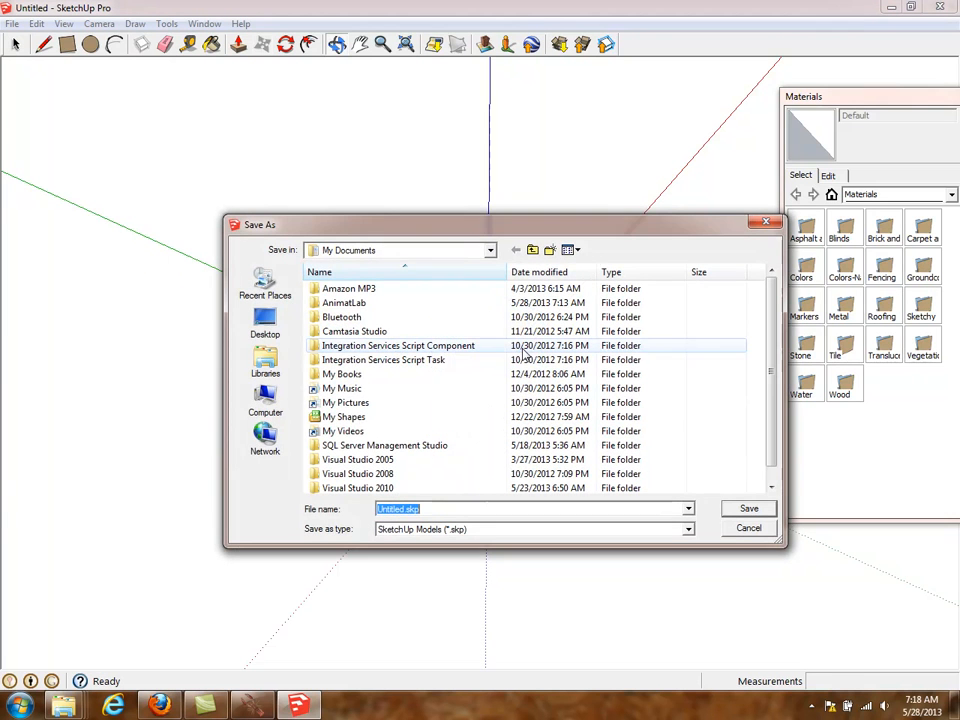
click(362, 304)
double_click(362, 306)
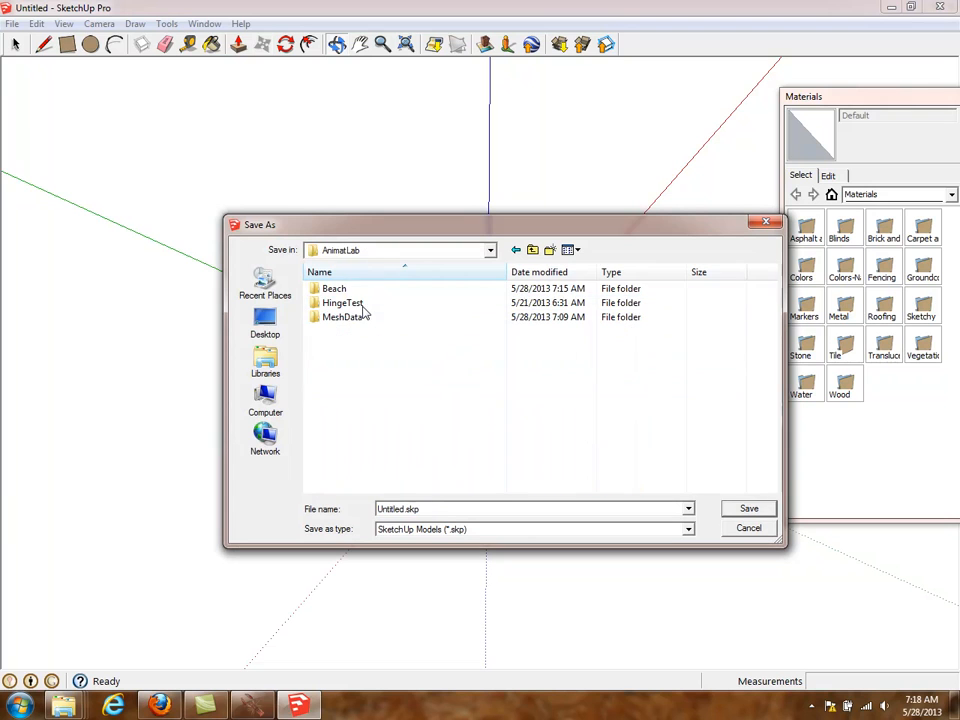
double_click(381, 289)
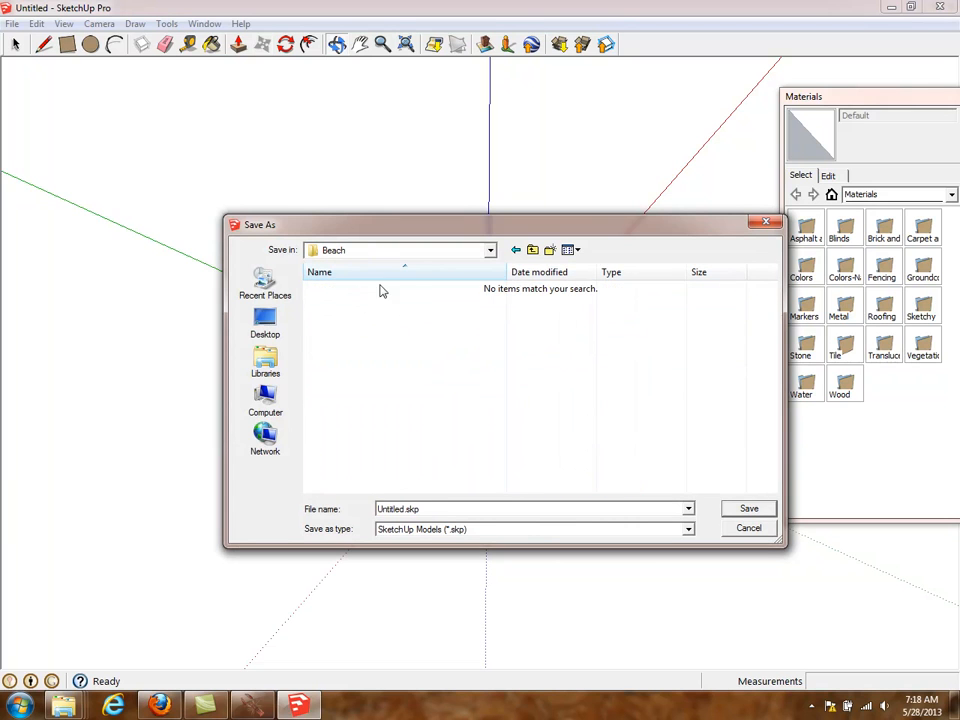
click(550, 250)
text(Bongo)
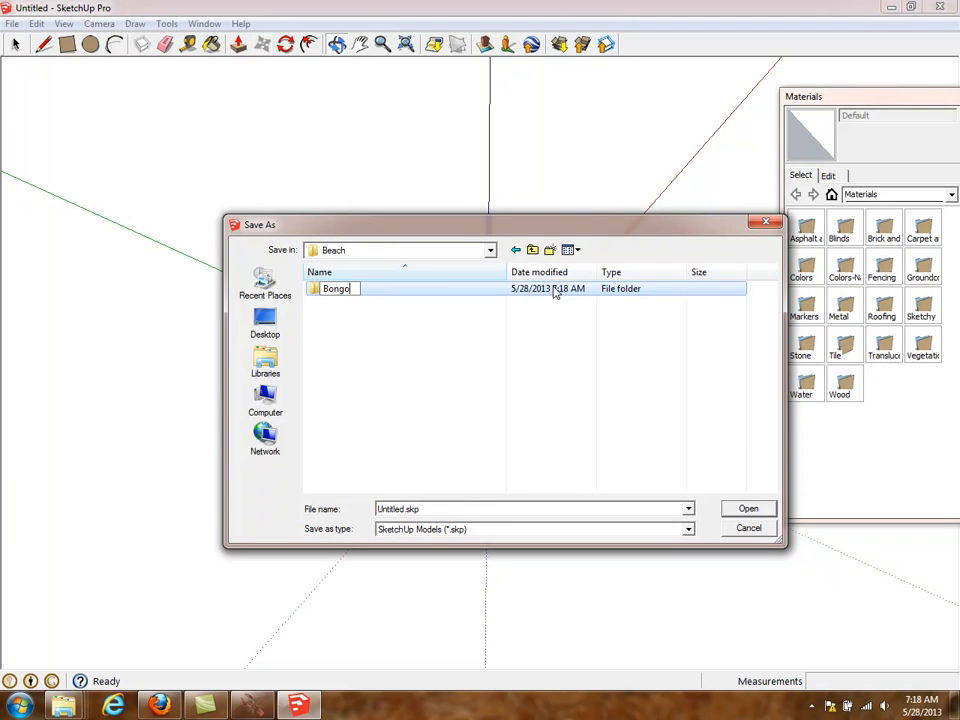
key(Return)
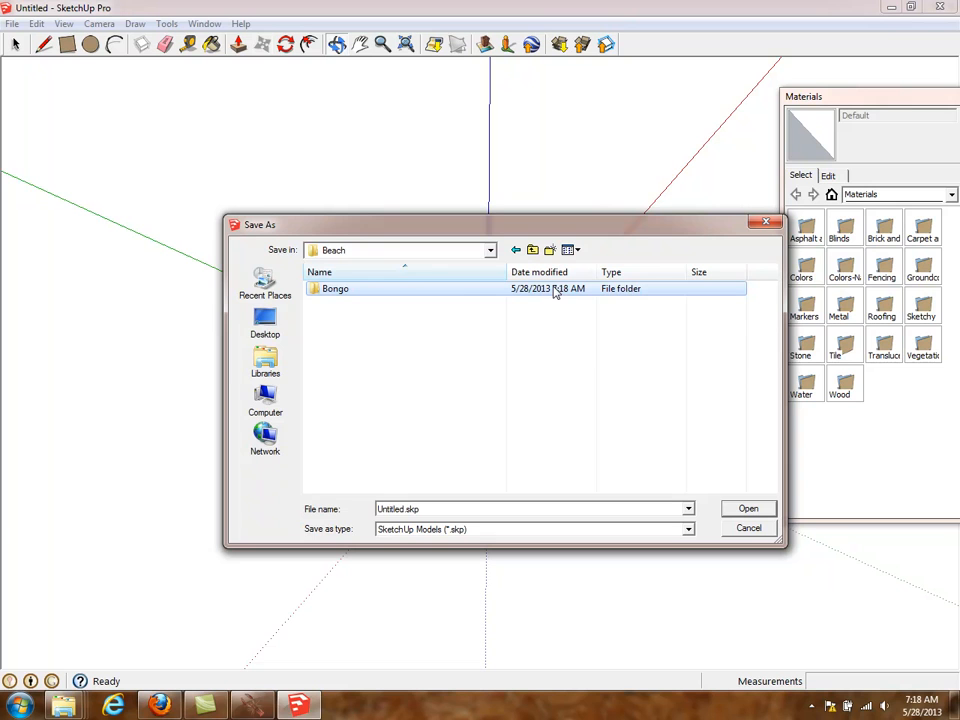
Save the model in the new Bongo folder under the file name Bongo.
double_click(331, 290)
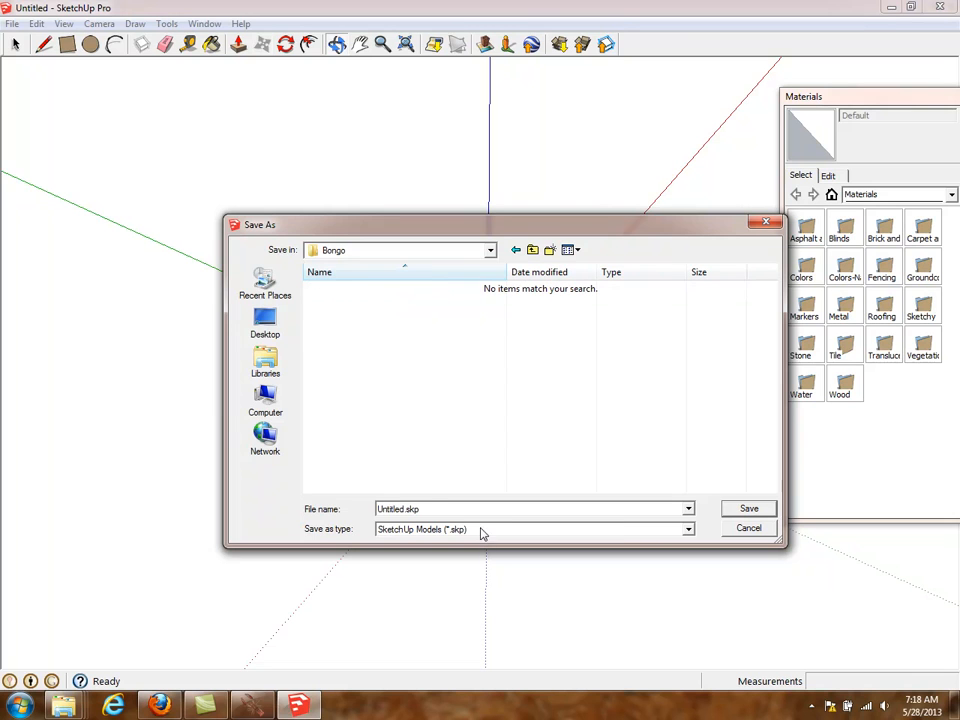
click(415, 509)
text(Bongo)
key(Return)
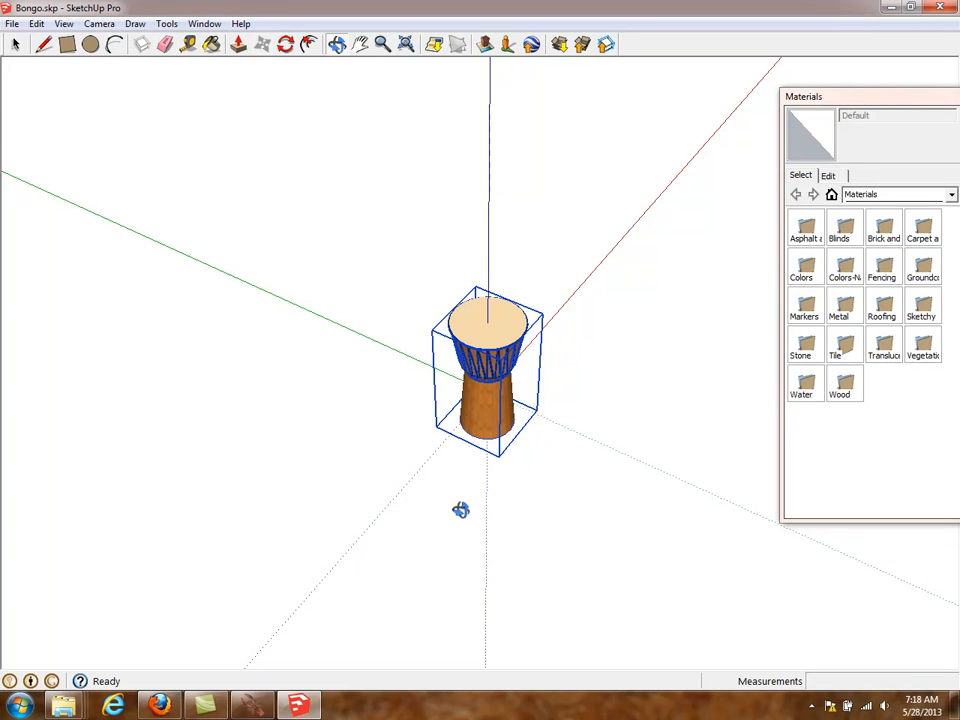
Export the entire document to OpenSceneGraph as Bongo.osg with the default options, and inspect the exported drum in the viewer.
click(12, 24)
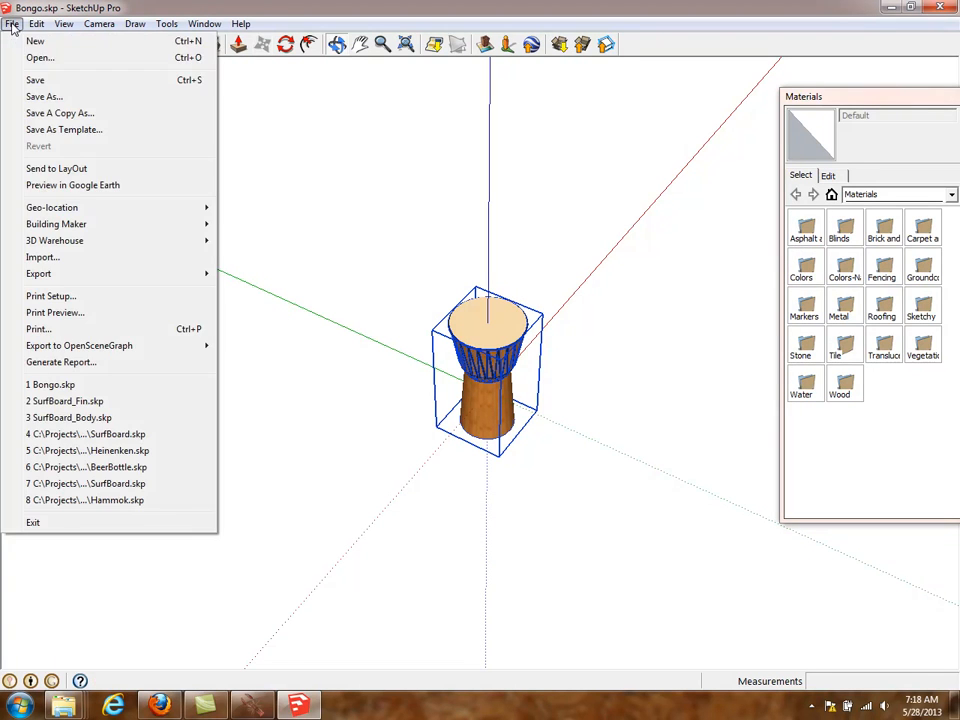
mouse_move(111, 348)
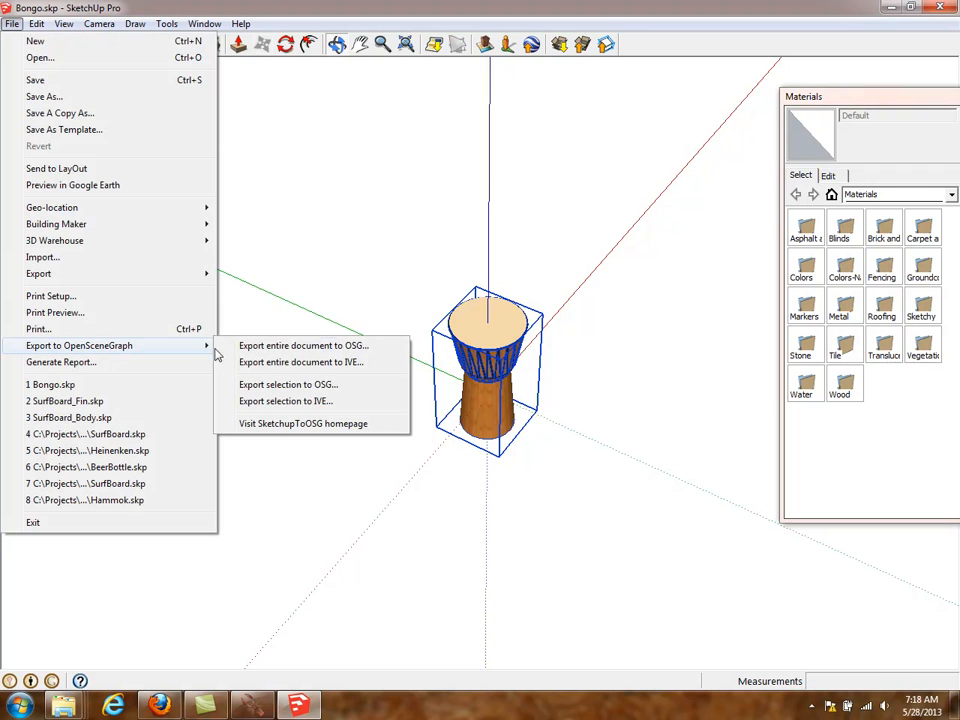
click(293, 363)
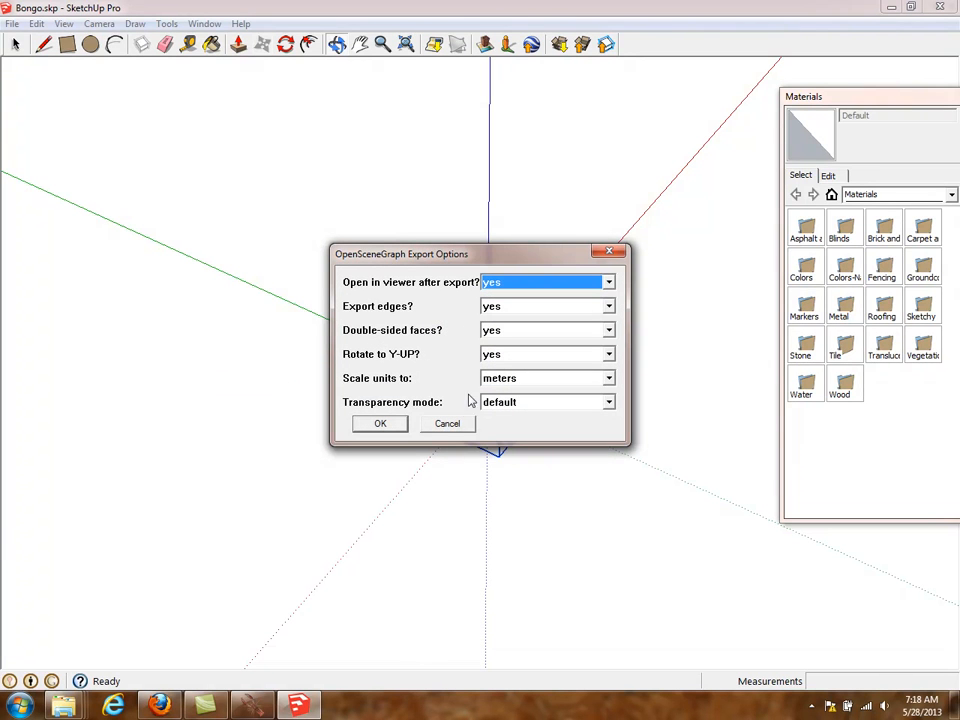
click(394, 424)
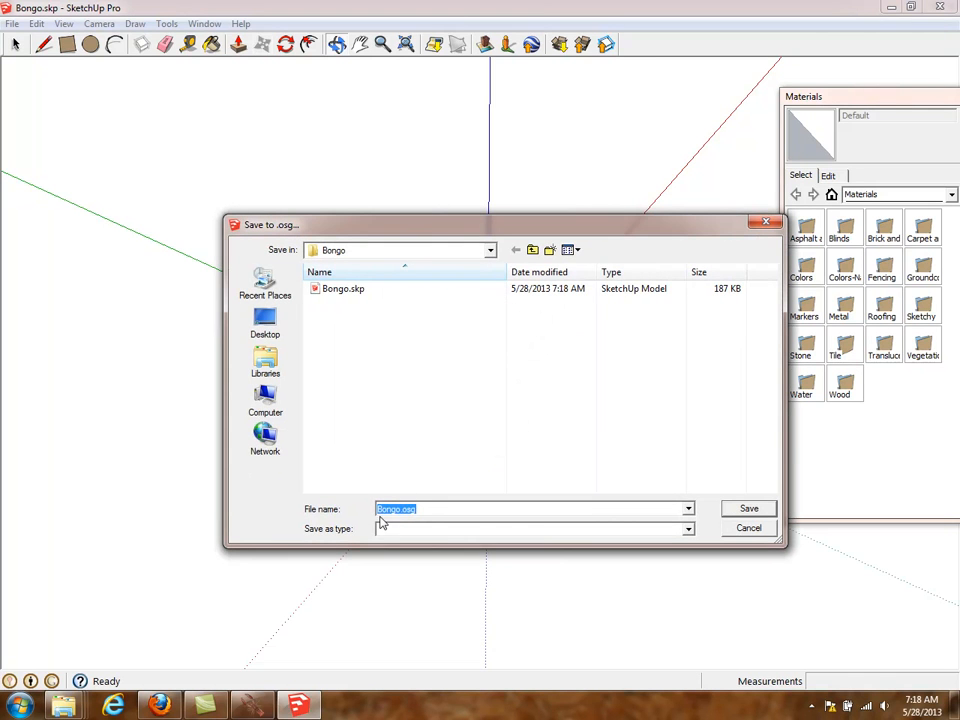
click(749, 509)
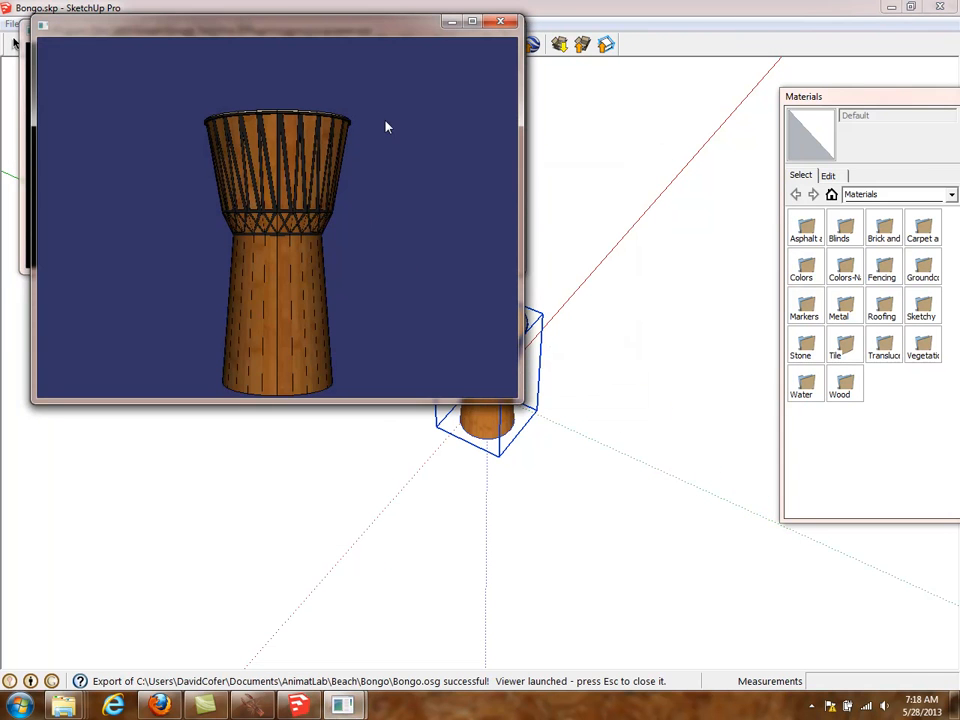
drag(383, 145, 81, 349)
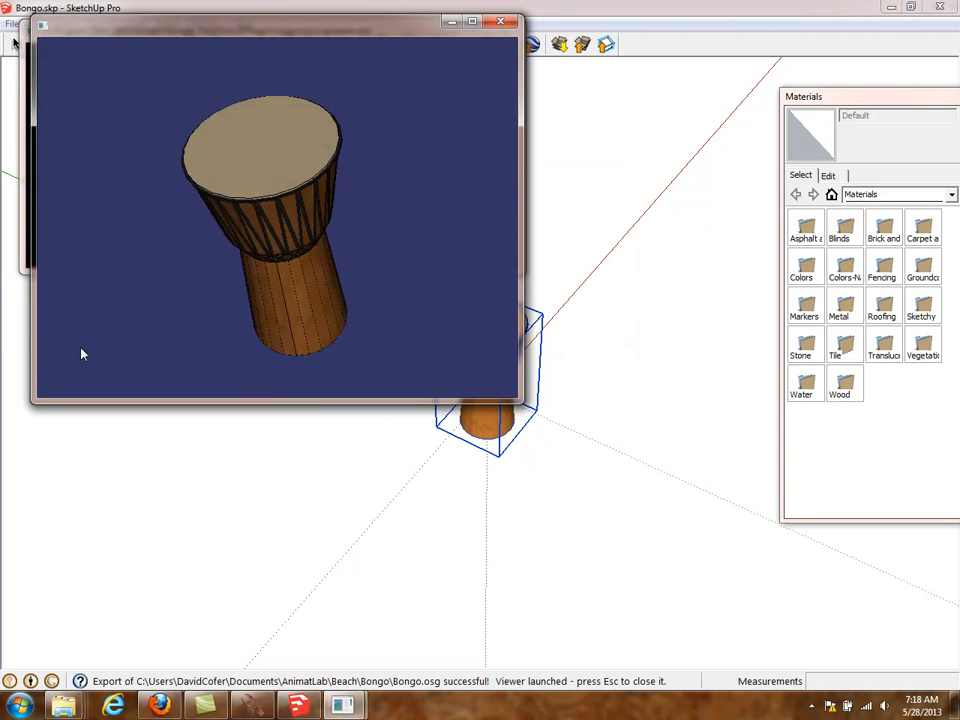
click(501, 21)
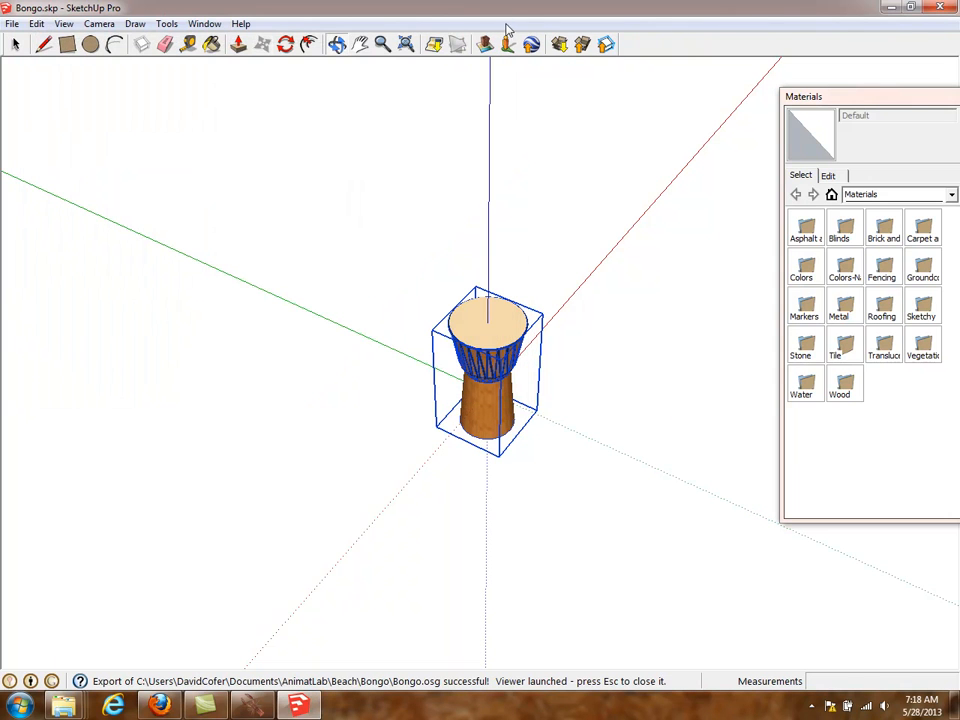
Switch to AnimatLab and add a Cylinder collision object without default graphics as a child of Root, connected by a FreeJoint.
click(891, 7)
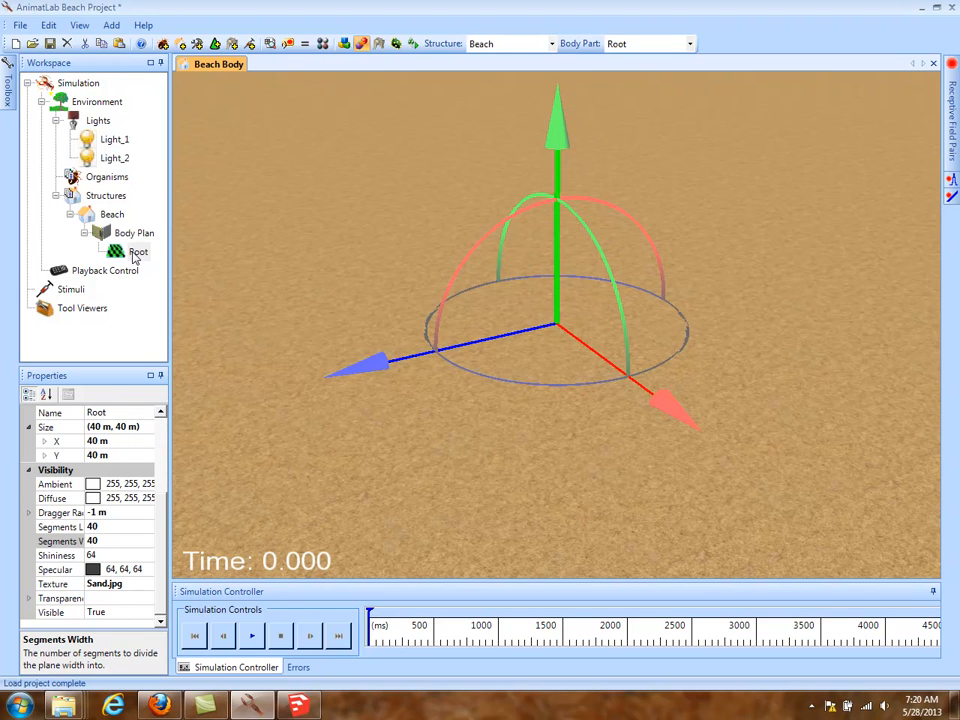
click(138, 252)
right_click(138, 252)
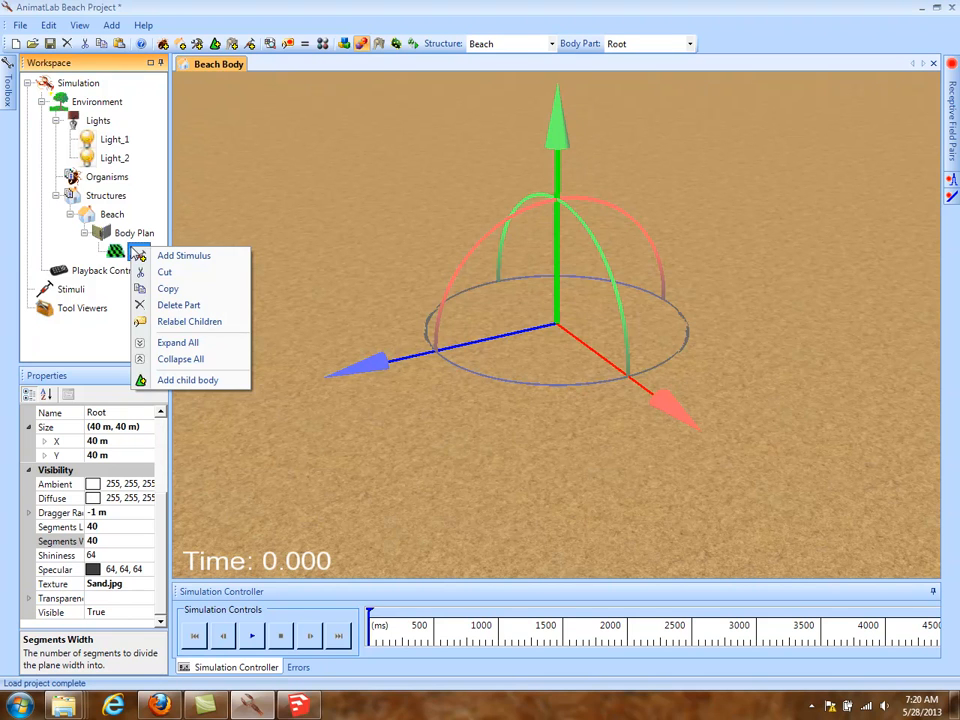
click(213, 388)
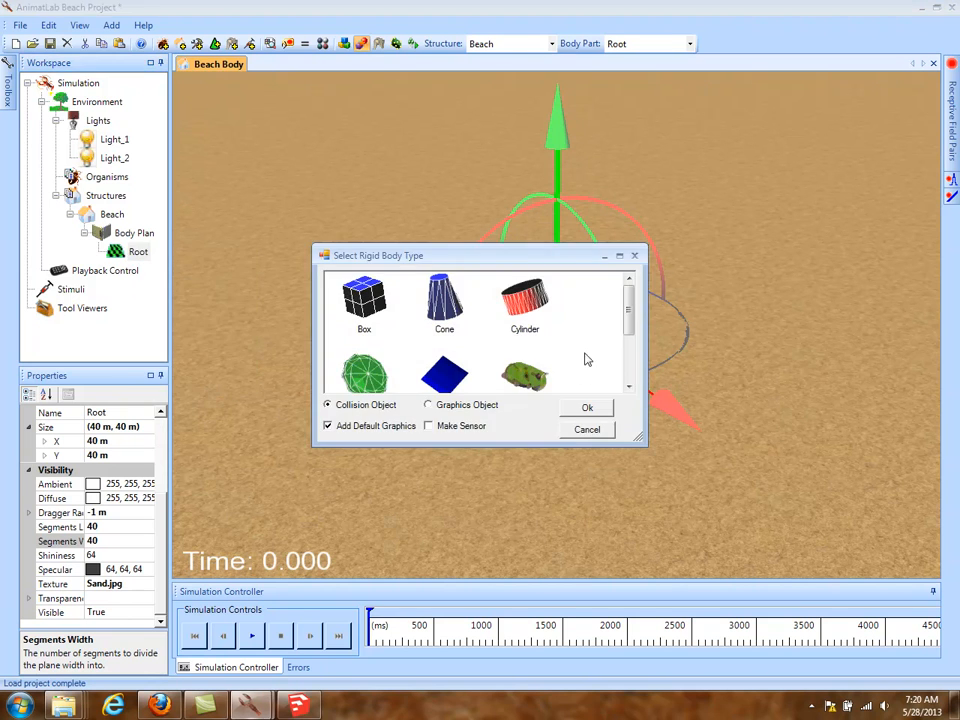
click(530, 312)
click(375, 409)
click(379, 432)
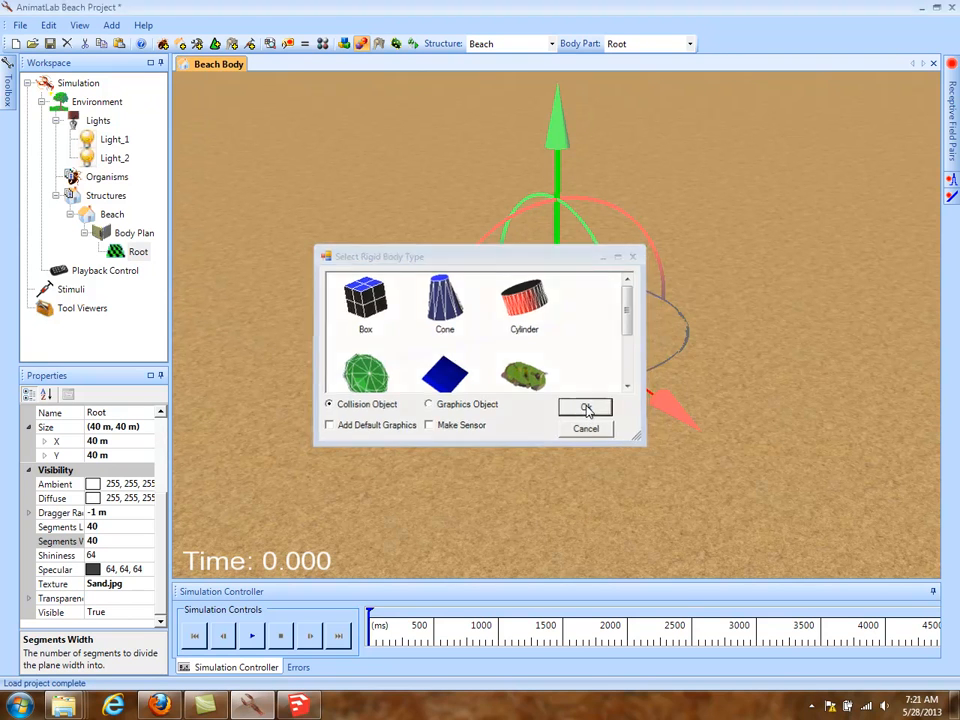
click(588, 410)
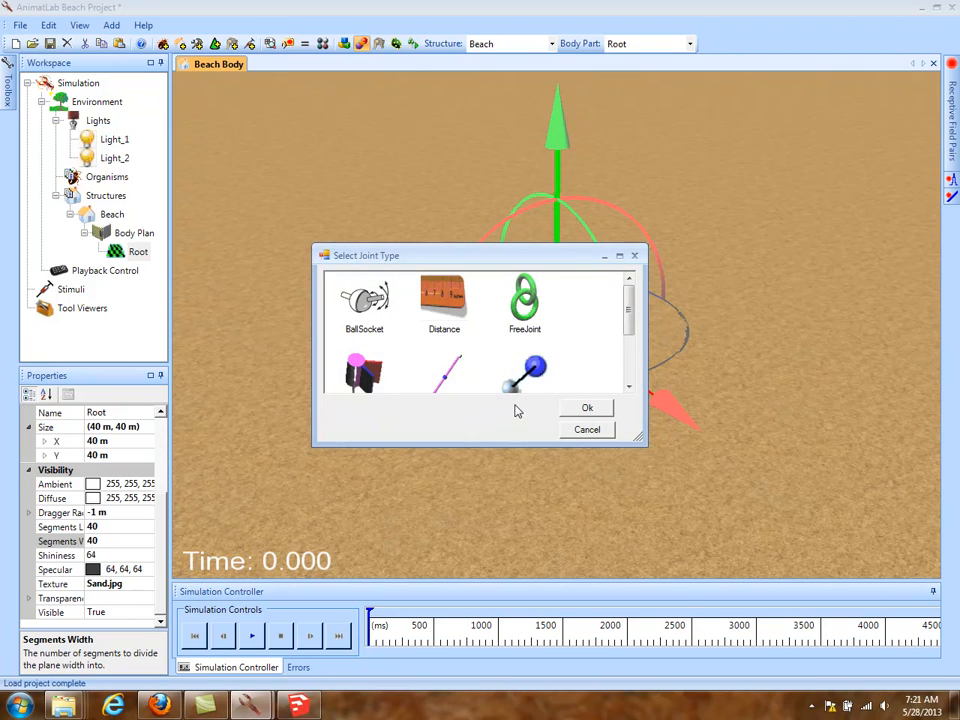
click(525, 305)
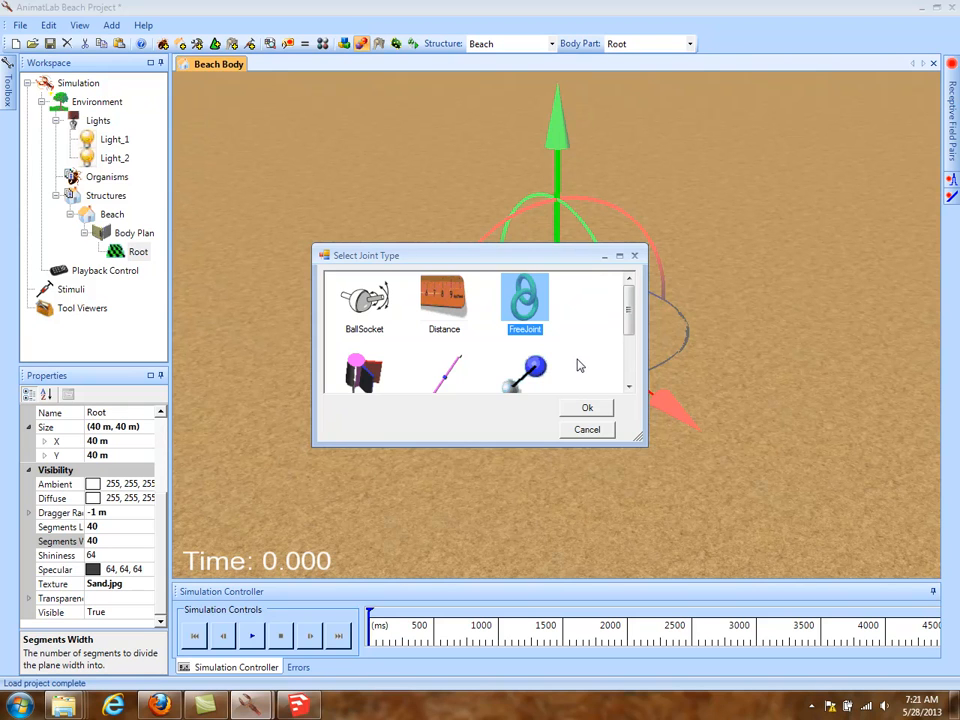
click(584, 409)
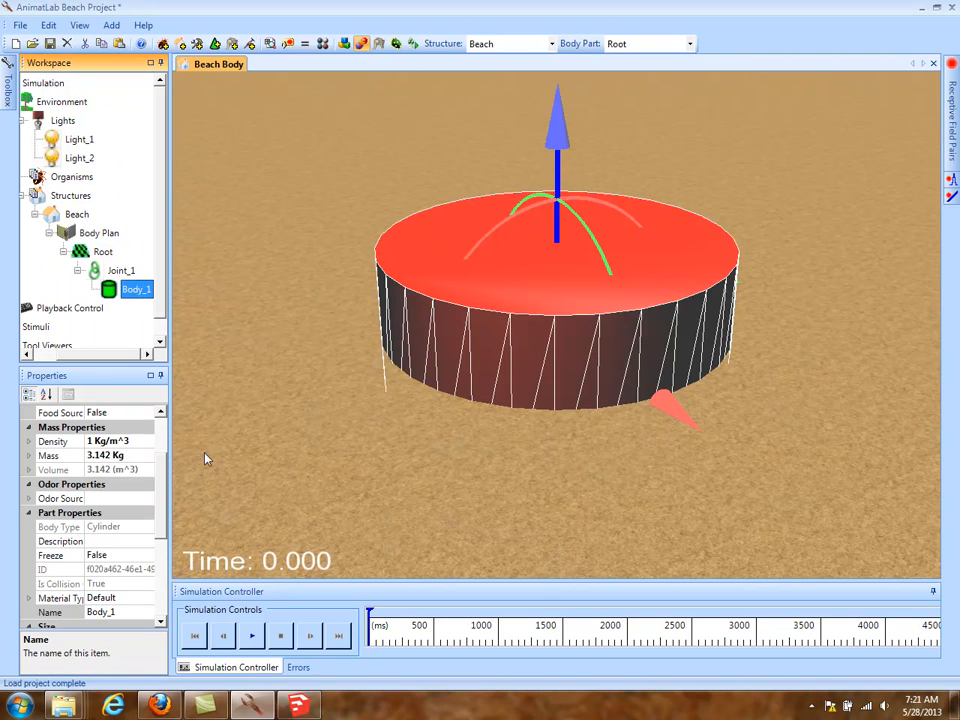
Rename the new cylinder body under Joint_1 to Bongo.
scroll(156, 500, down, 3)
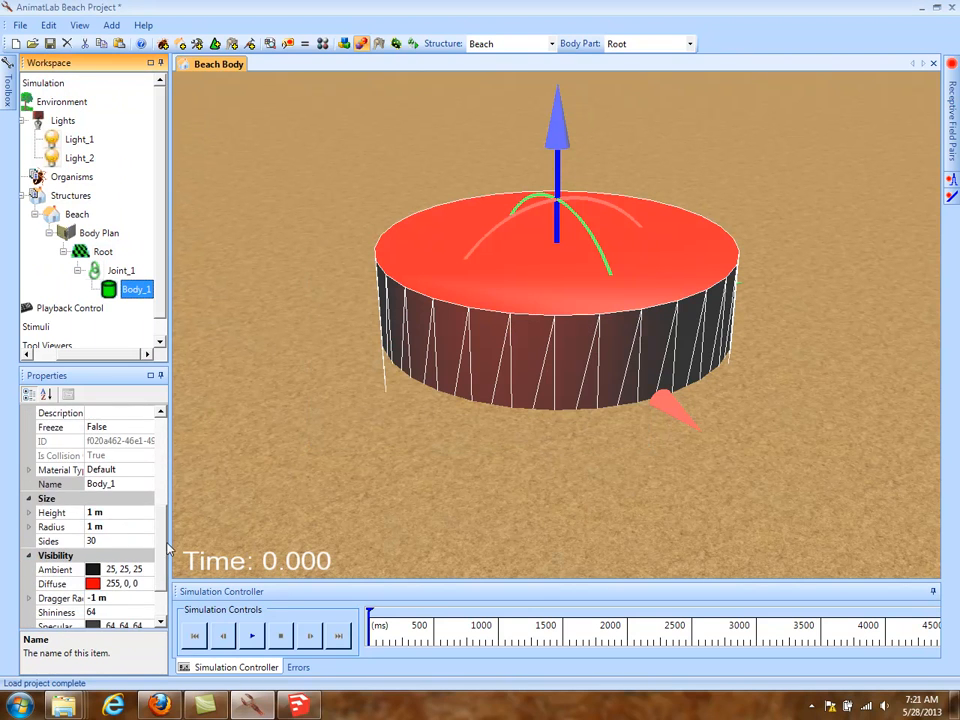
click(138, 484)
text(Bongo)
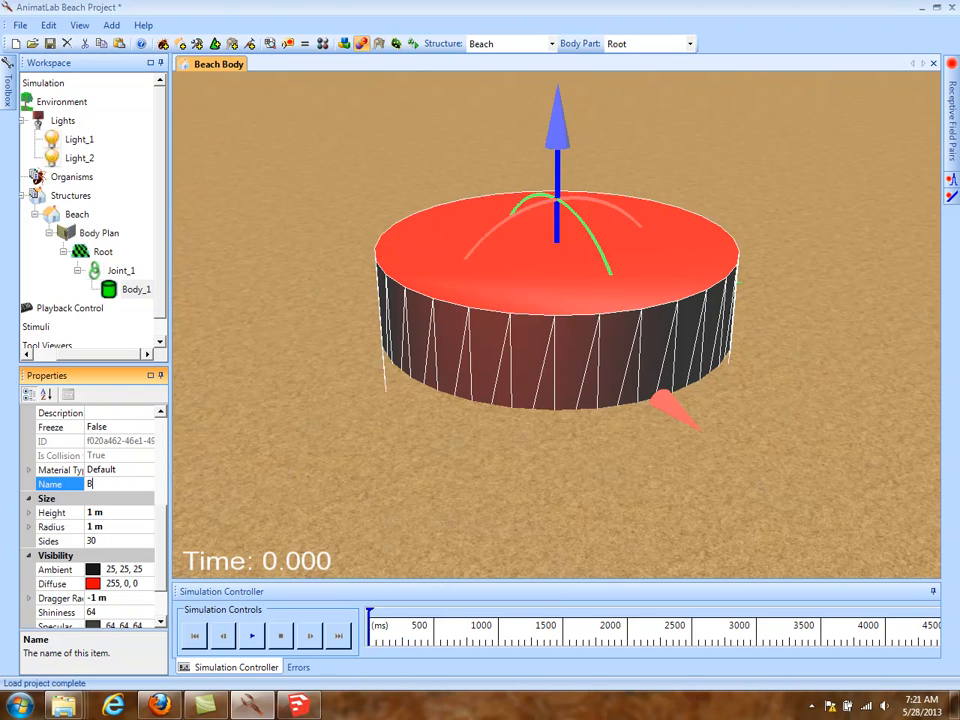
key(Return)
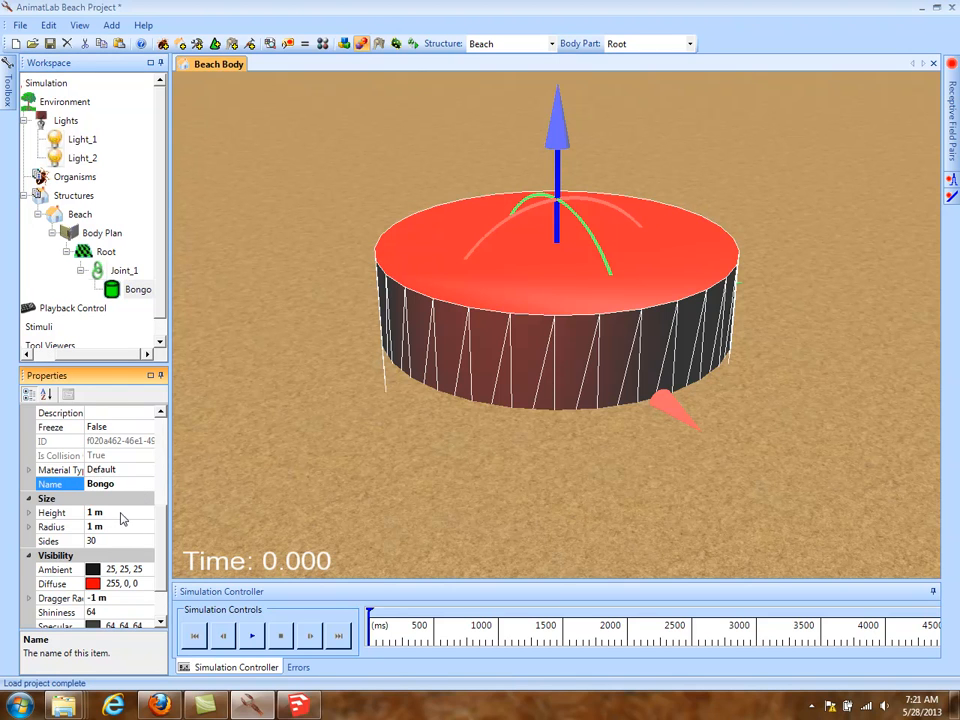
Set the Bongo cylinder's height to 0.35 m and radius to 0.1 m, and raise it to a world Y position of about 31 cm.
click(122, 512)
text(0.35)
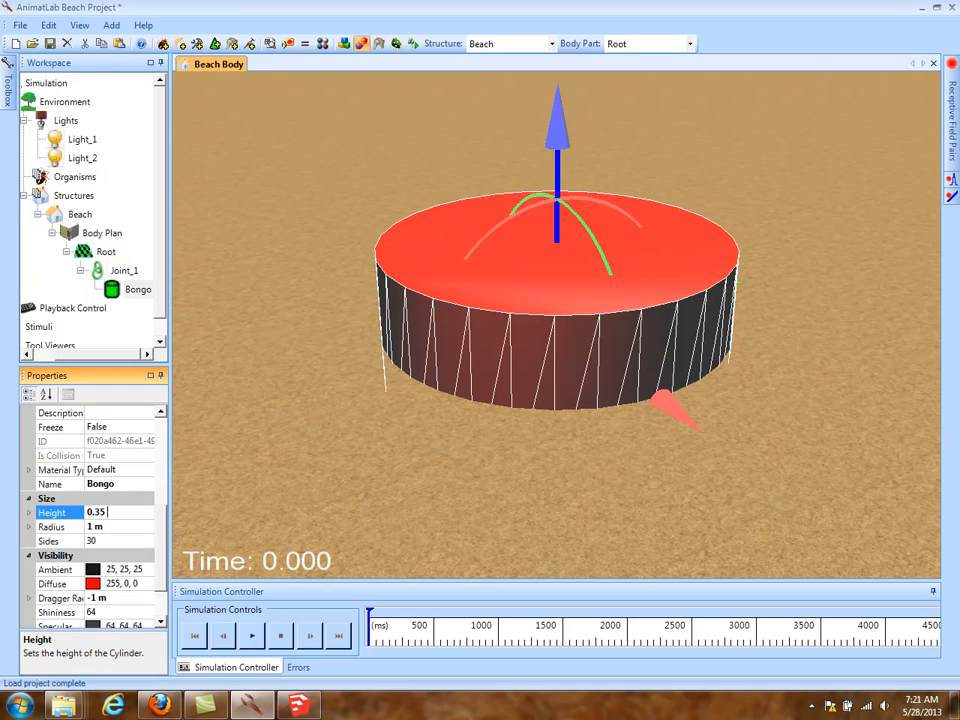
key(Return)
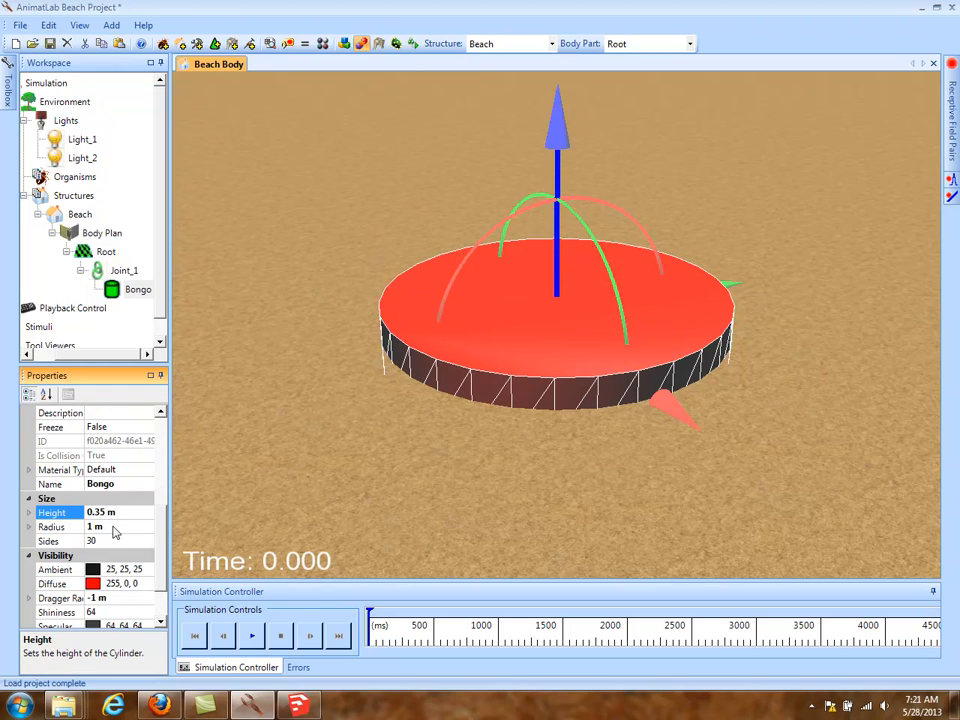
click(114, 526)
text(0.1)
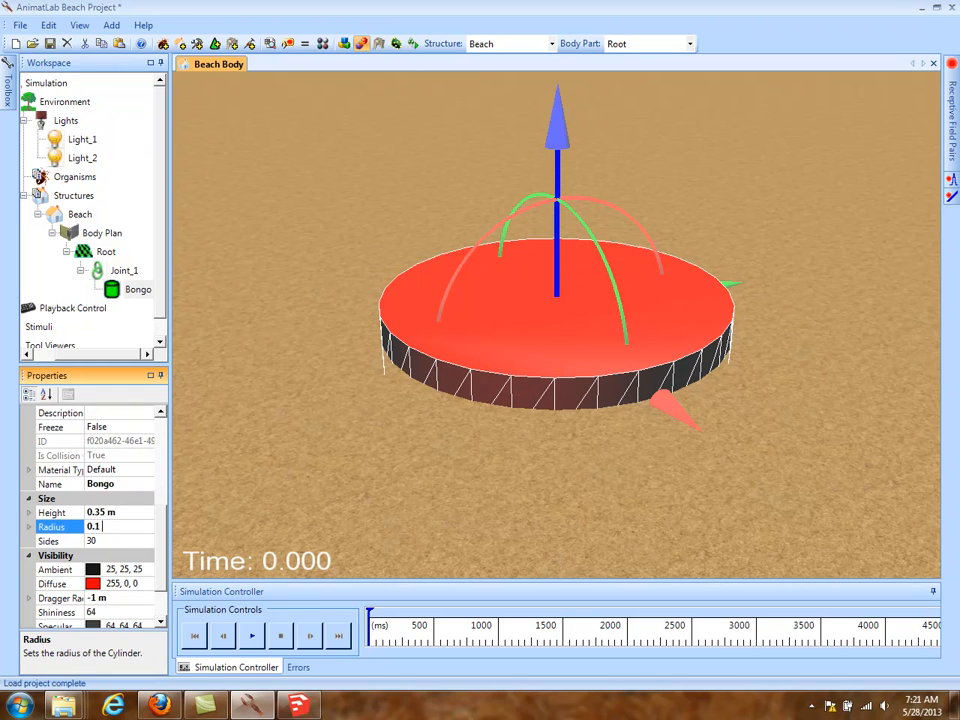
key(Return)
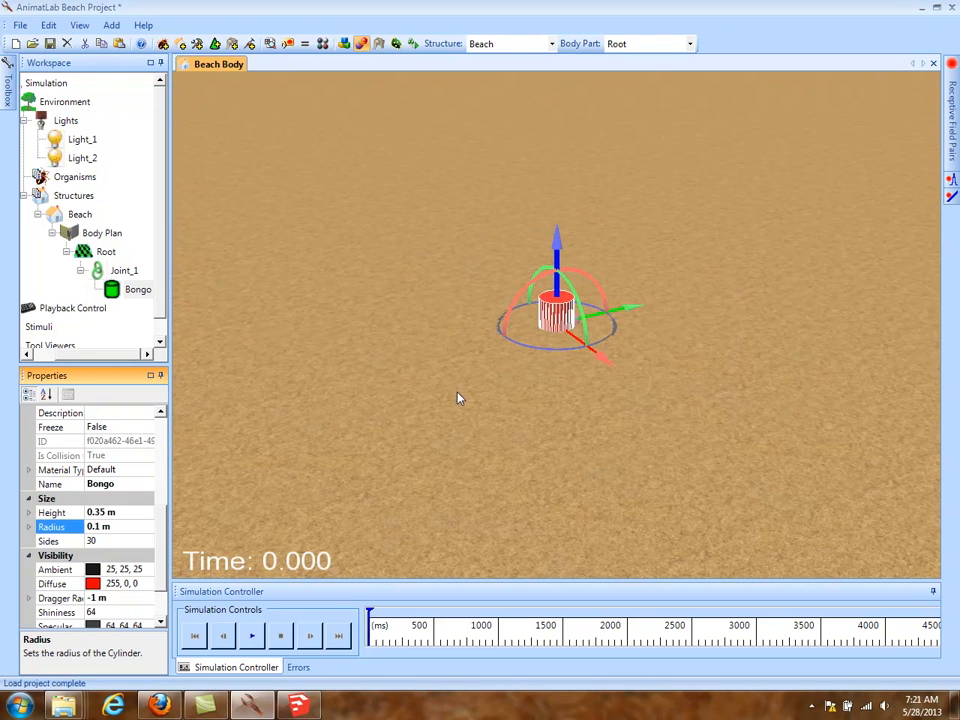
drag(561, 242, 557, 192)
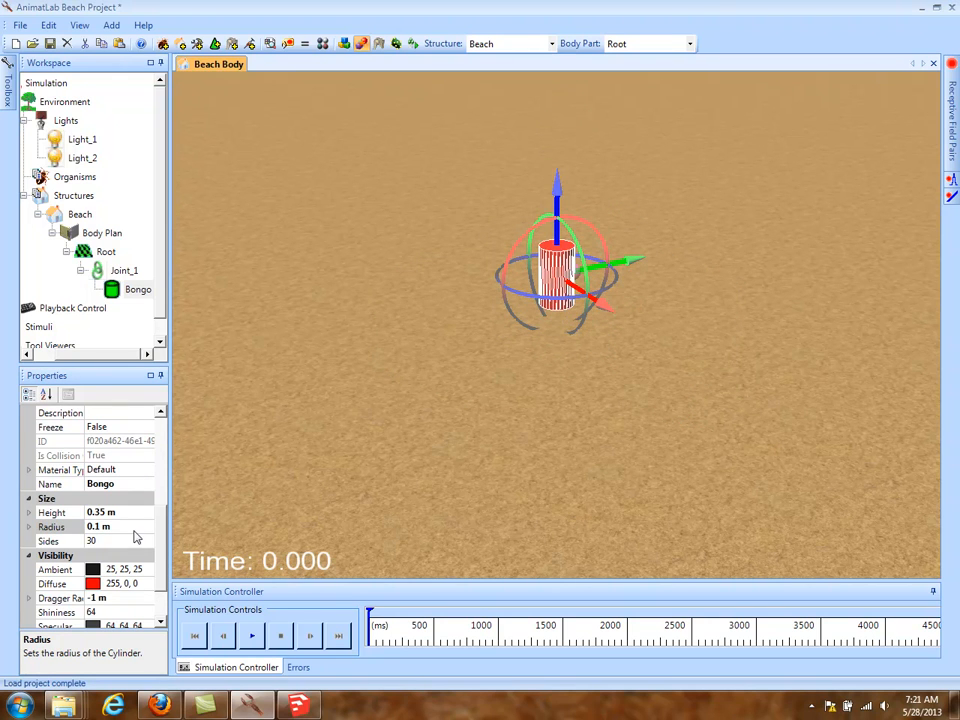
Set the Bongo cylinder's density to 30 Kg/m^3.
drag(162, 536, 166, 482)
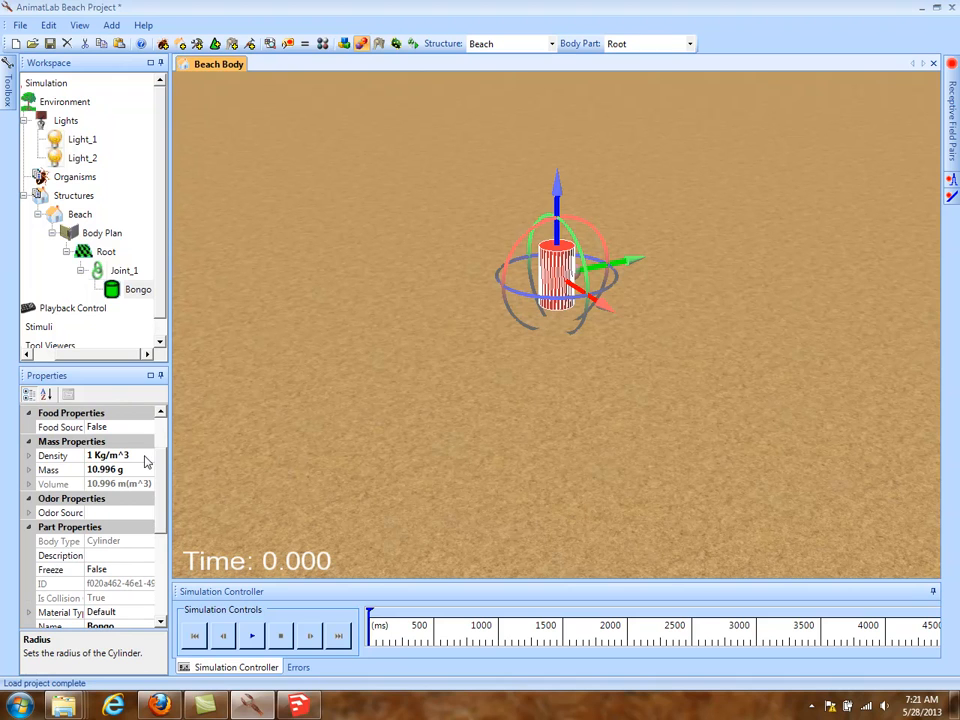
click(145, 456)
double_click(145, 456)
text(30)
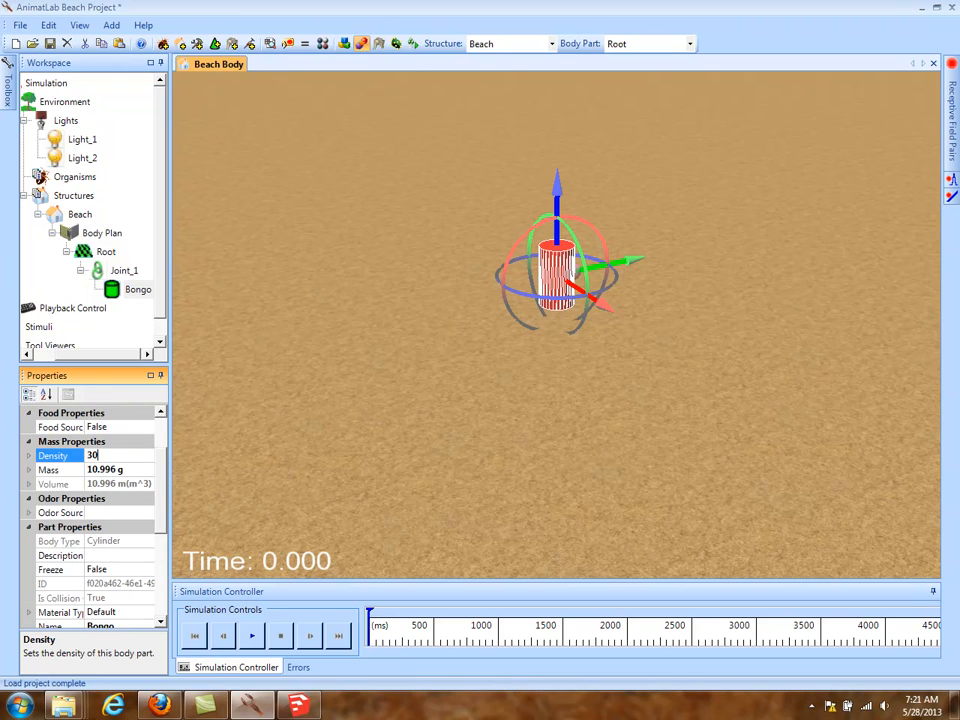
key(Return)
click(132, 469)
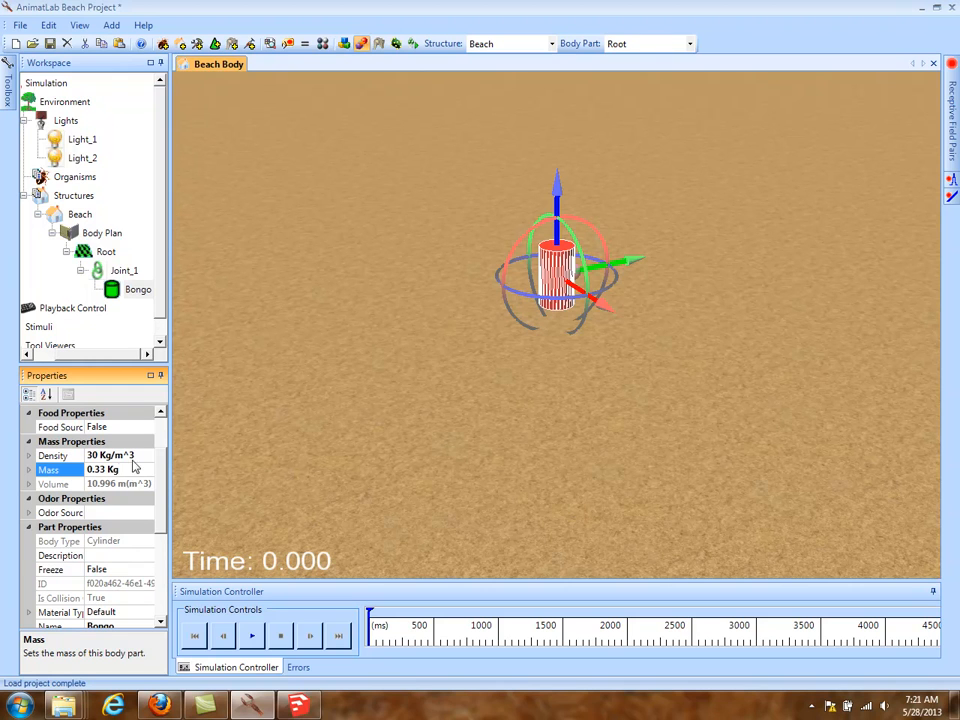
Add a Mesh as a graphics object in a child body of Bongo.
right_click(136, 295)
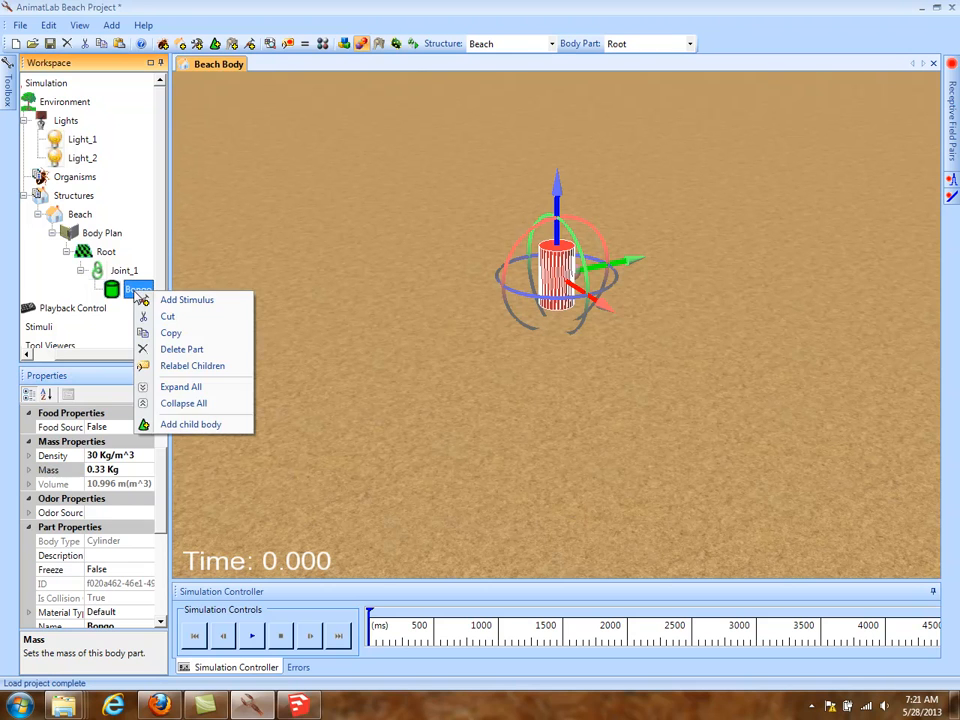
click(194, 431)
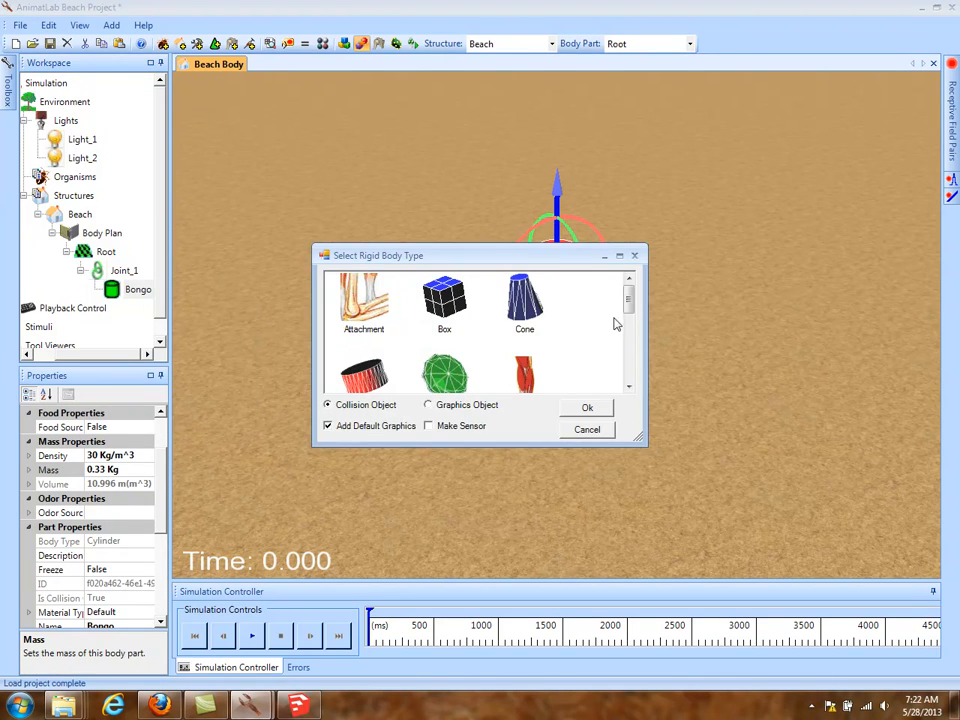
drag(629, 288, 631, 340)
click(440, 316)
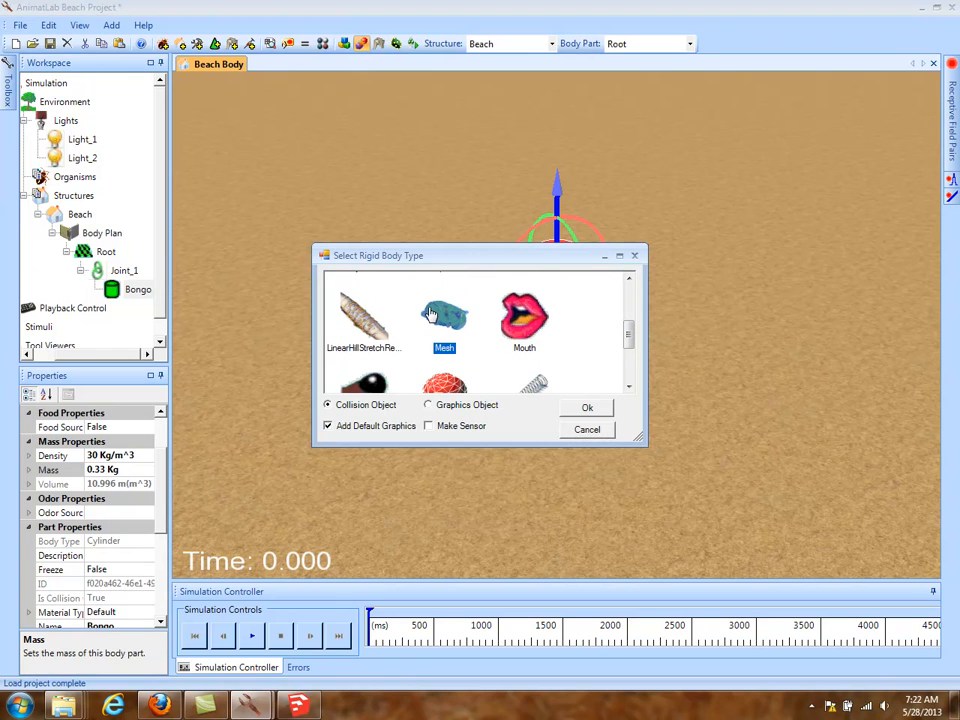
click(454, 408)
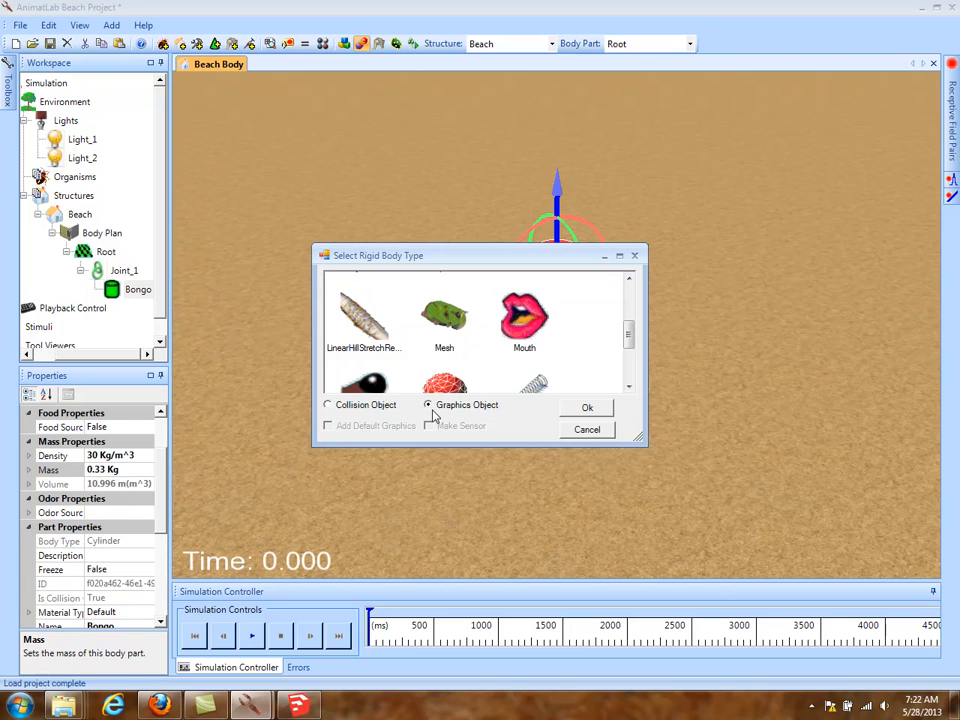
click(586, 407)
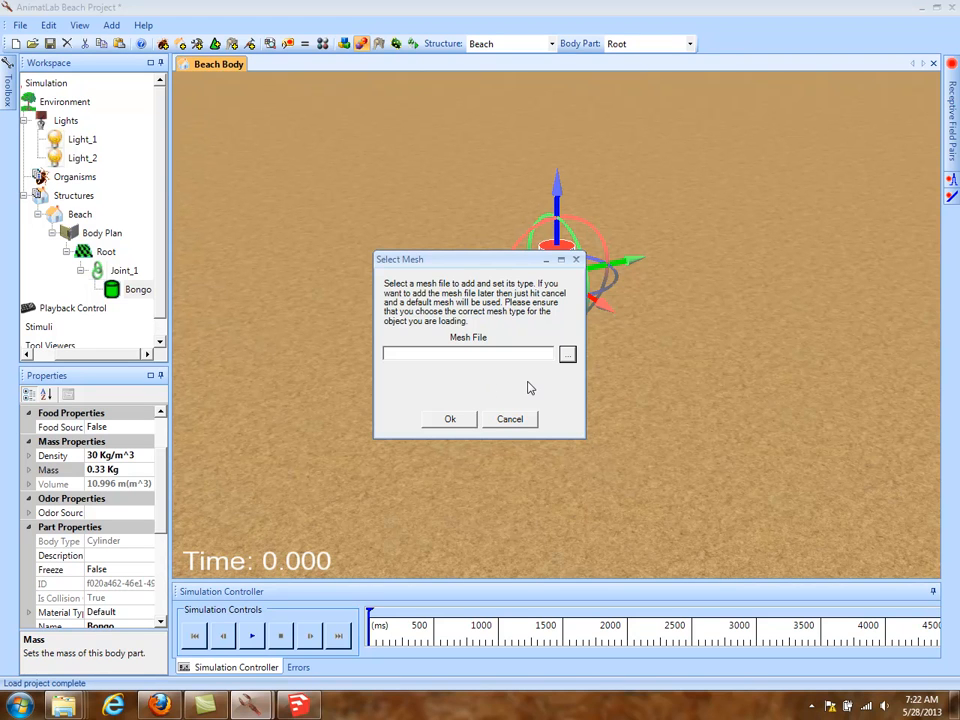
Load Bongo.osg from the project's Bongo folder as the mesh file.
click(567, 354)
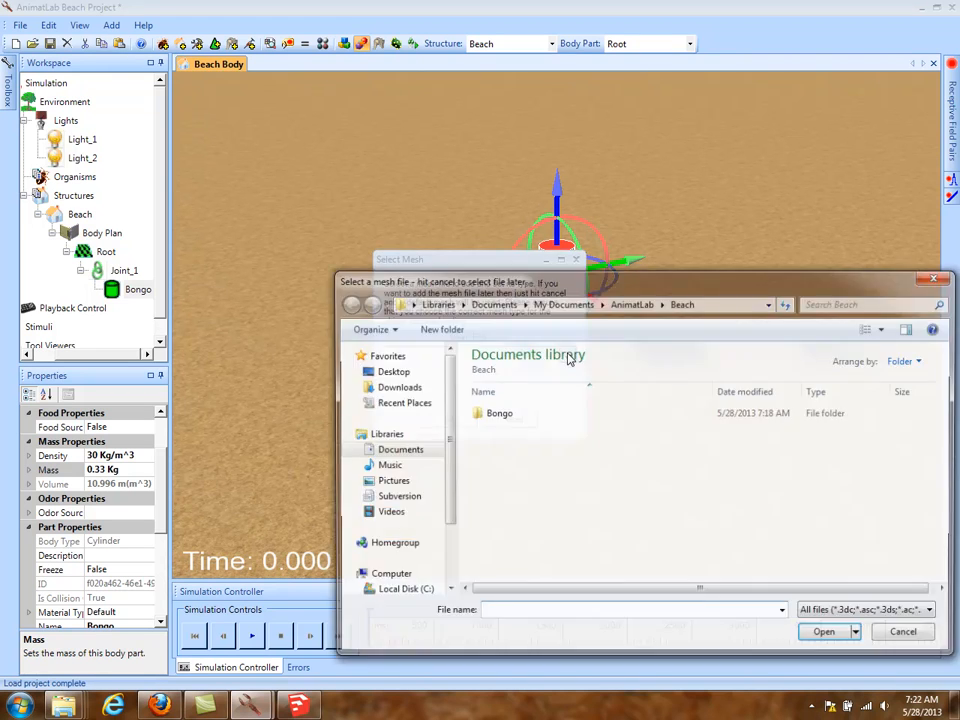
double_click(499, 417)
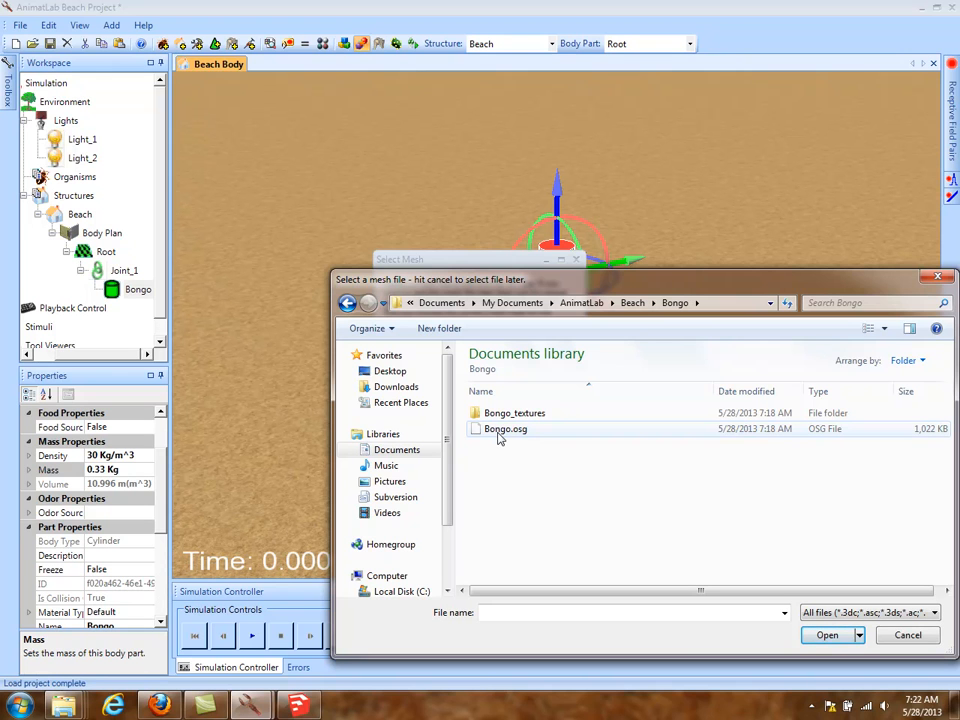
double_click(499, 430)
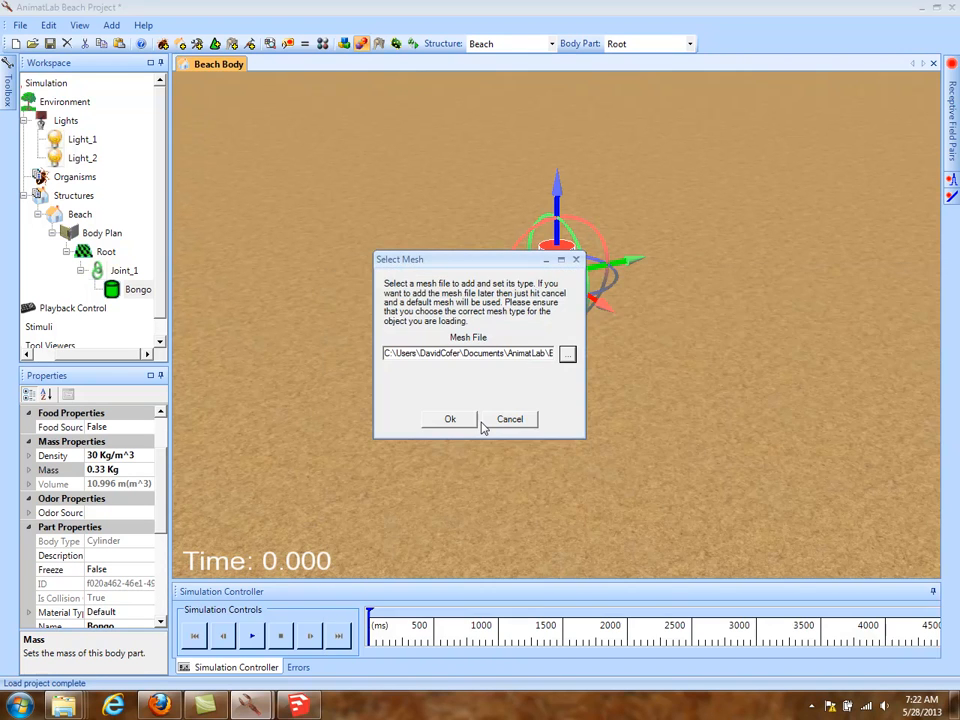
click(450, 420)
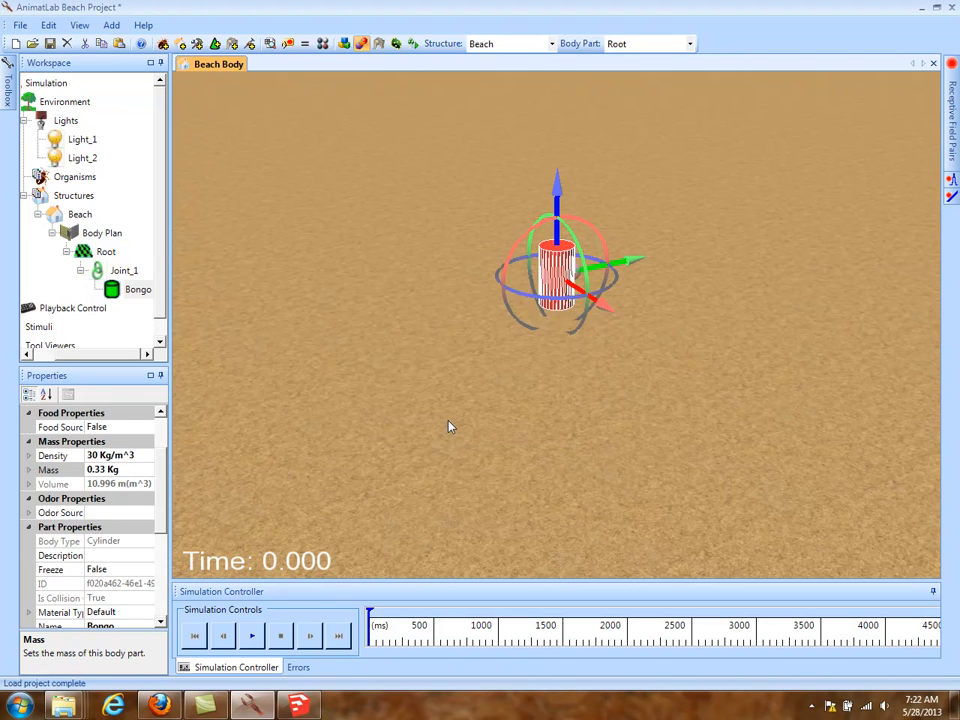
Stand the drum mesh upright by setting its X rotation to 90 degrees.
drag(796, 340, 700, 367)
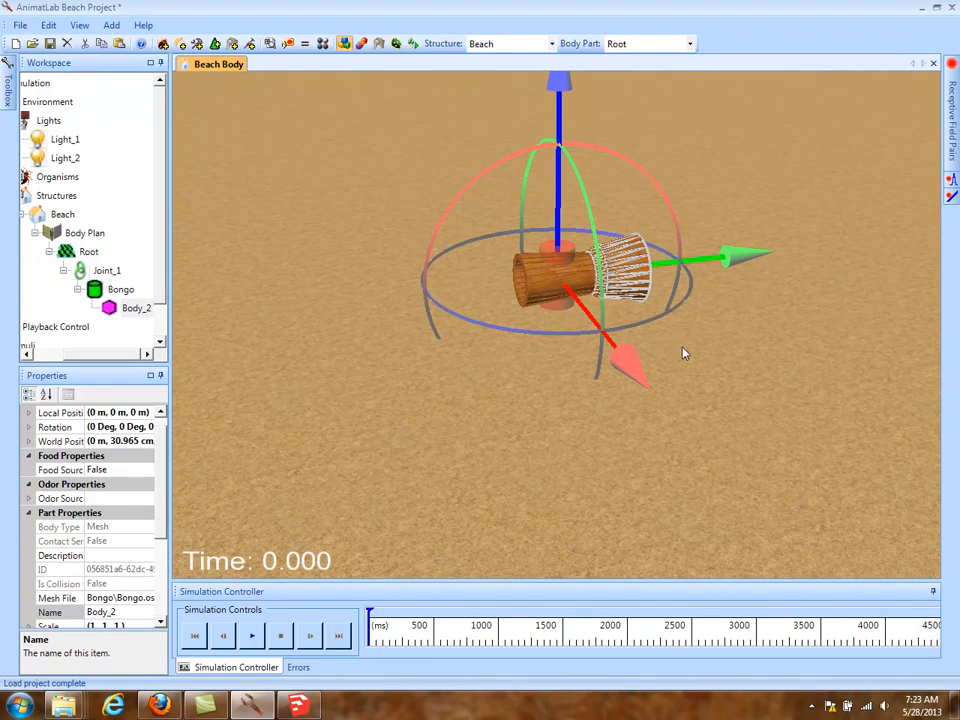
drag(797, 345, 676, 266)
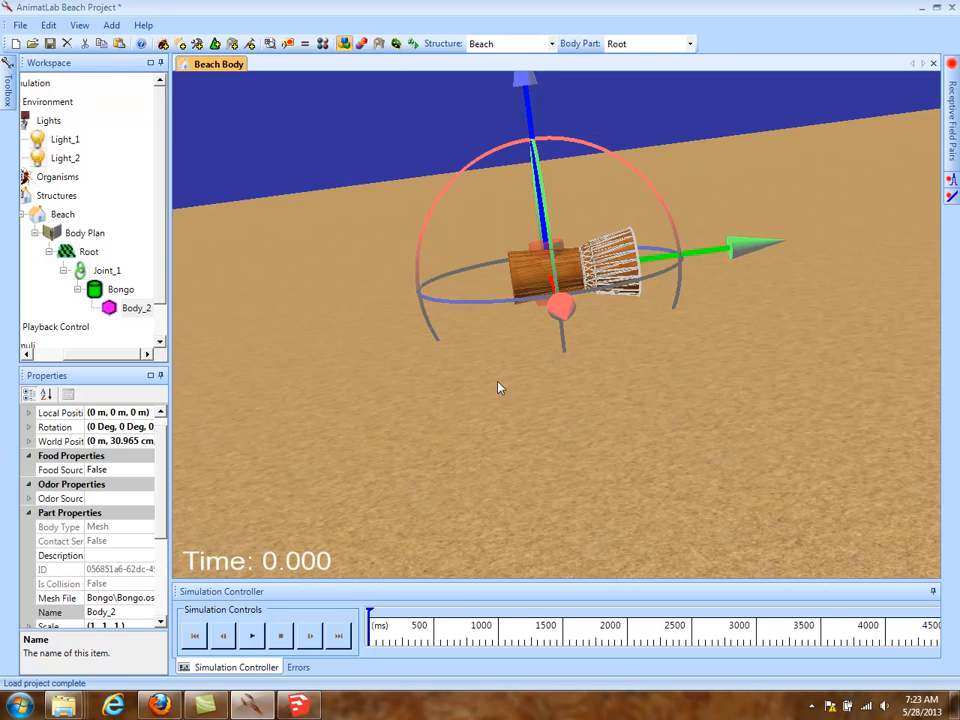
drag(357, 205, 525, 364)
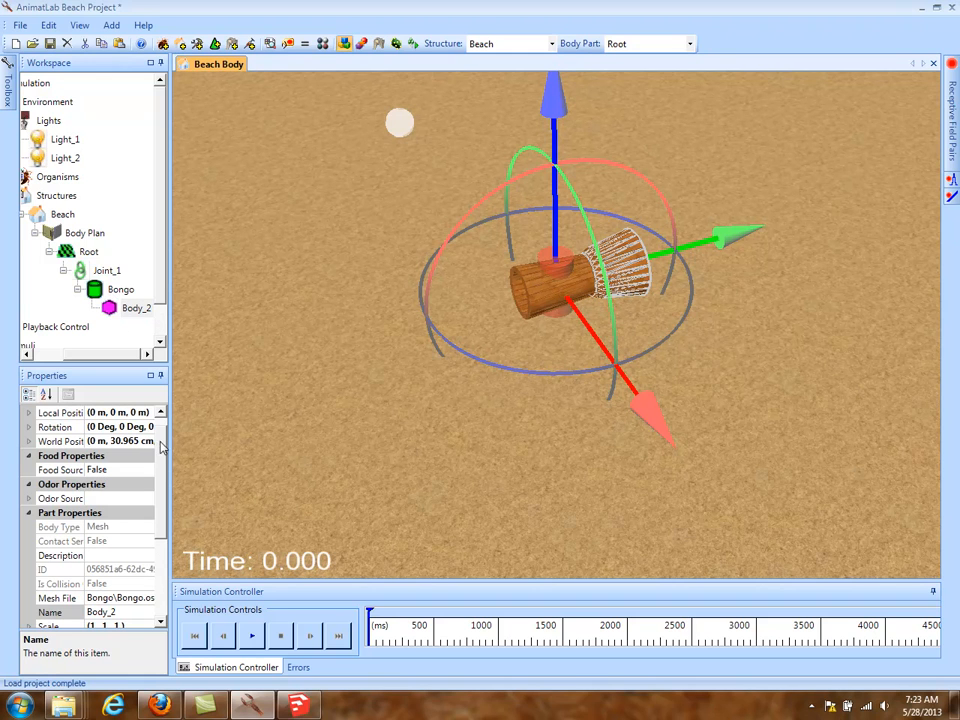
click(27, 429)
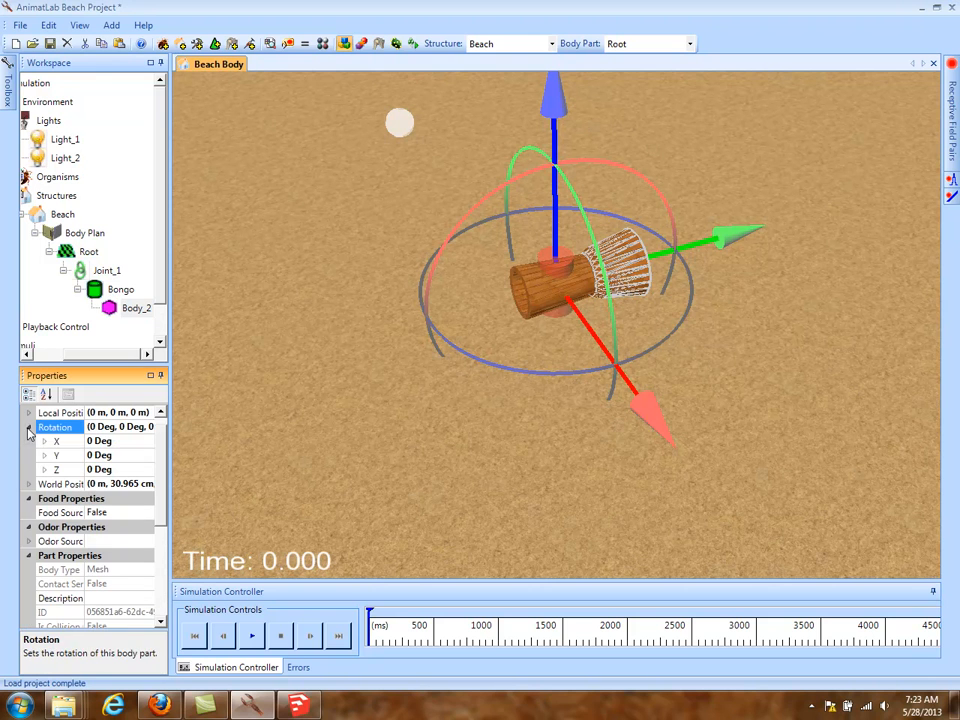
click(128, 444)
key(Return)
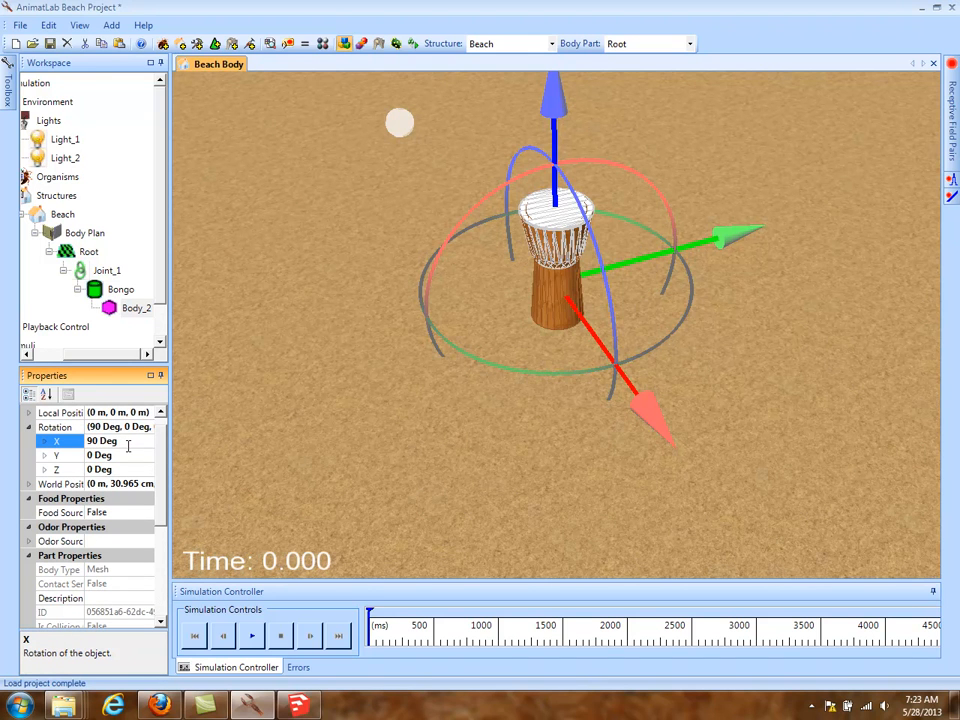
drag(404, 435, 602, 291)
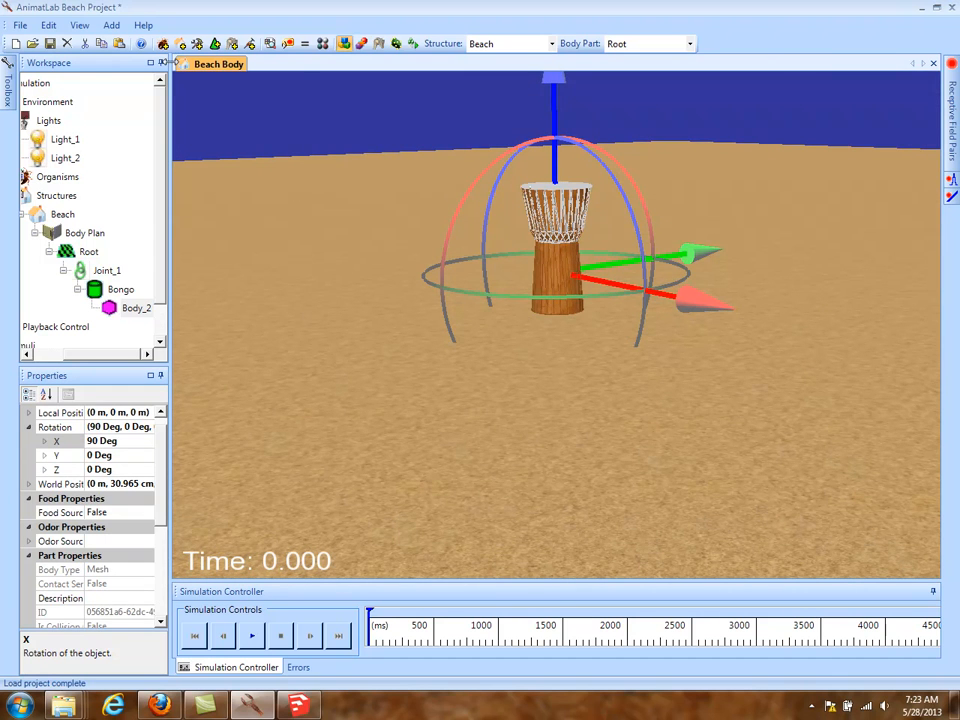
drag(295, 99, 637, 218)
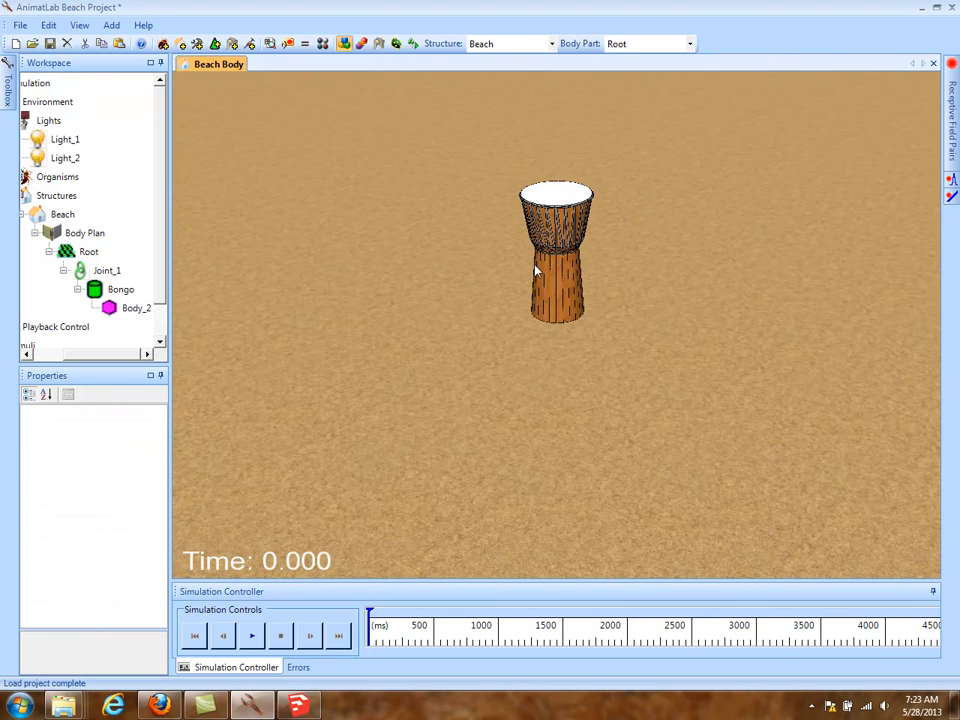
Scale the drum mesh Body_2 to 0.5 in X, Y and Z to match the Bongo cylinder.
click(120, 290)
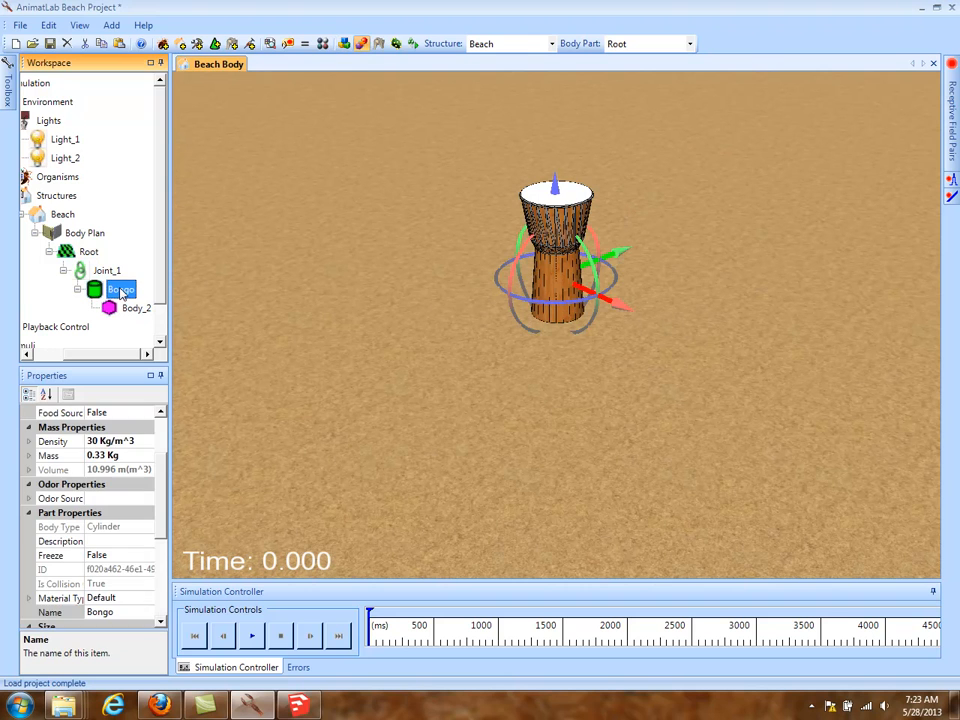
click(130, 307)
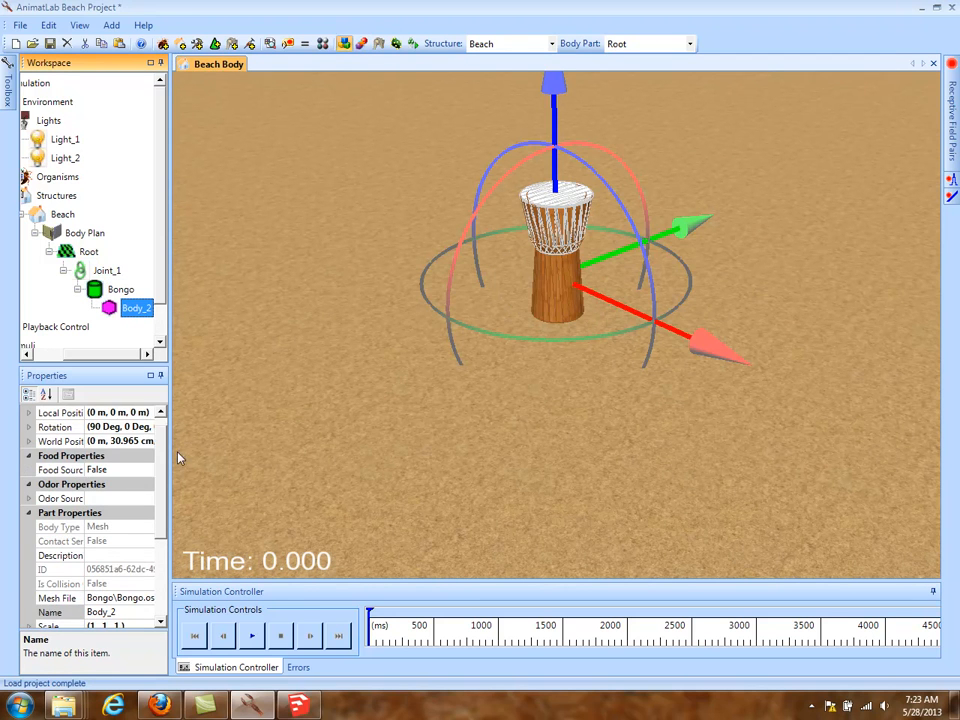
scroll(157, 467, down, 3)
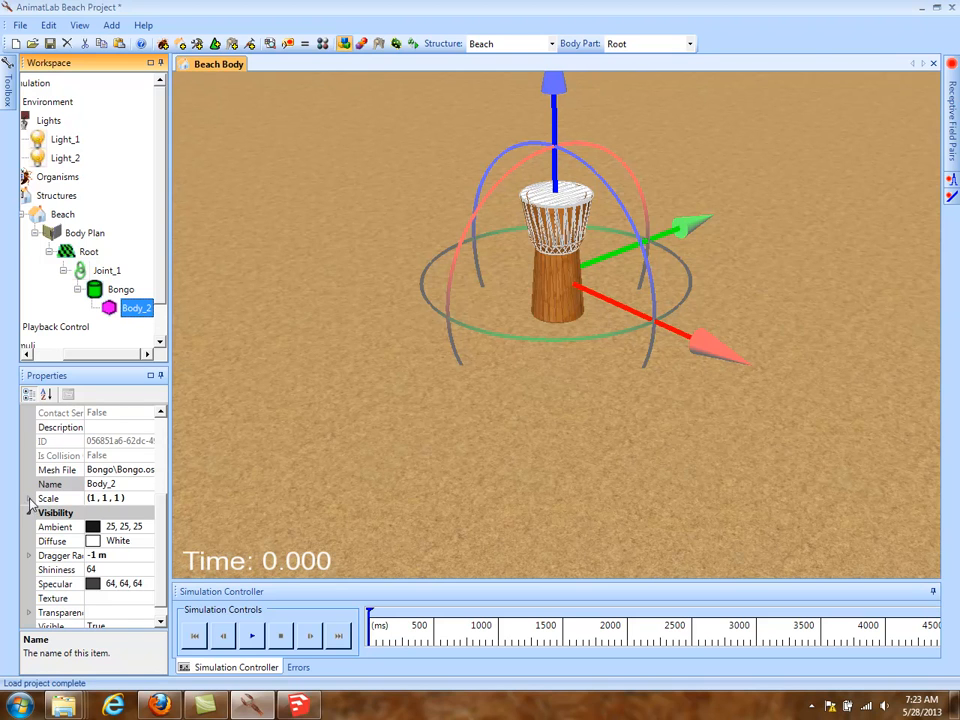
click(30, 499)
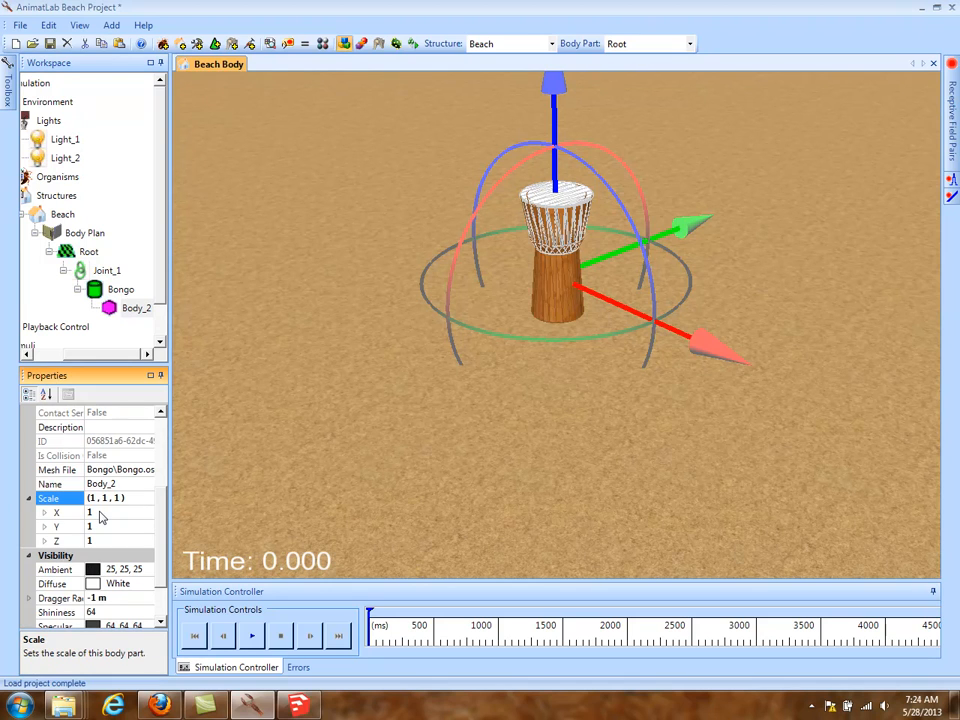
click(100, 513)
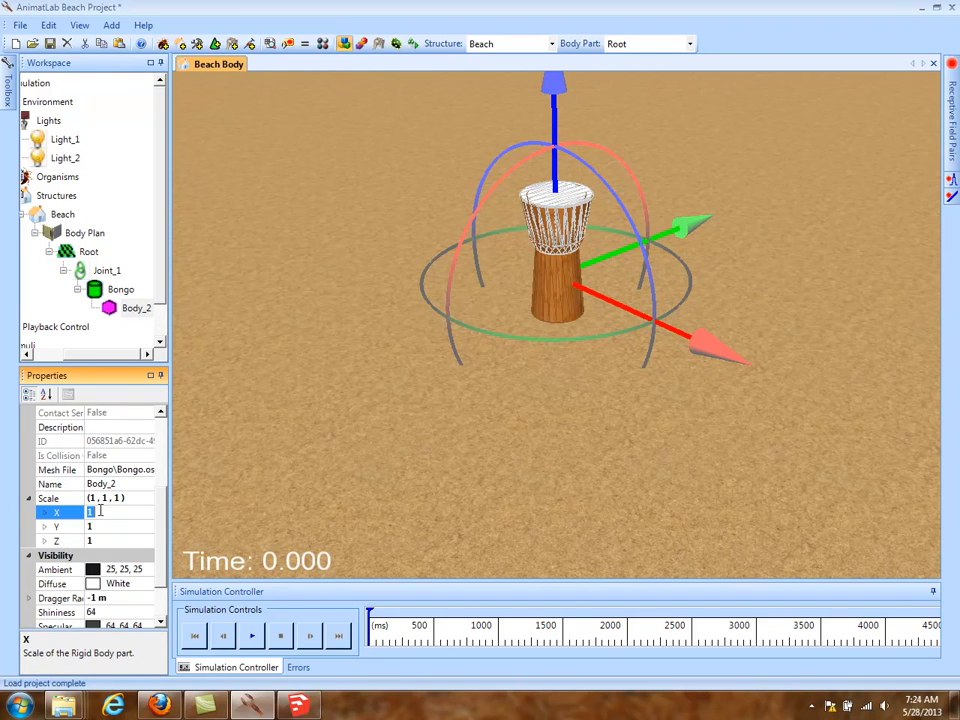
text(0.5)
click(103, 527)
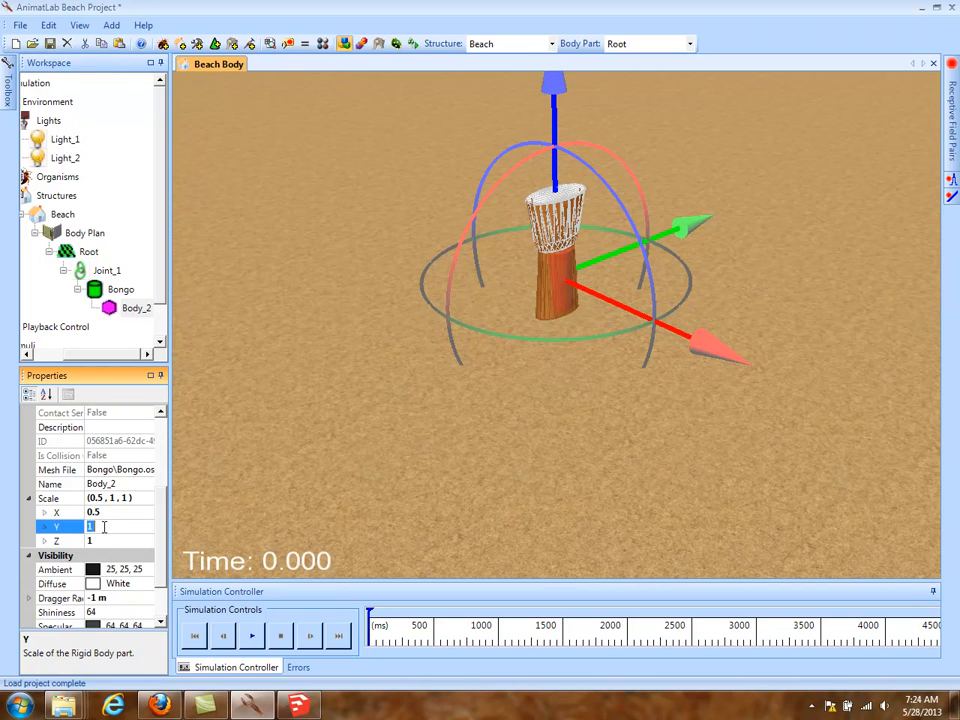
text(0.5)
click(105, 541)
text(0.5)
key(Return)
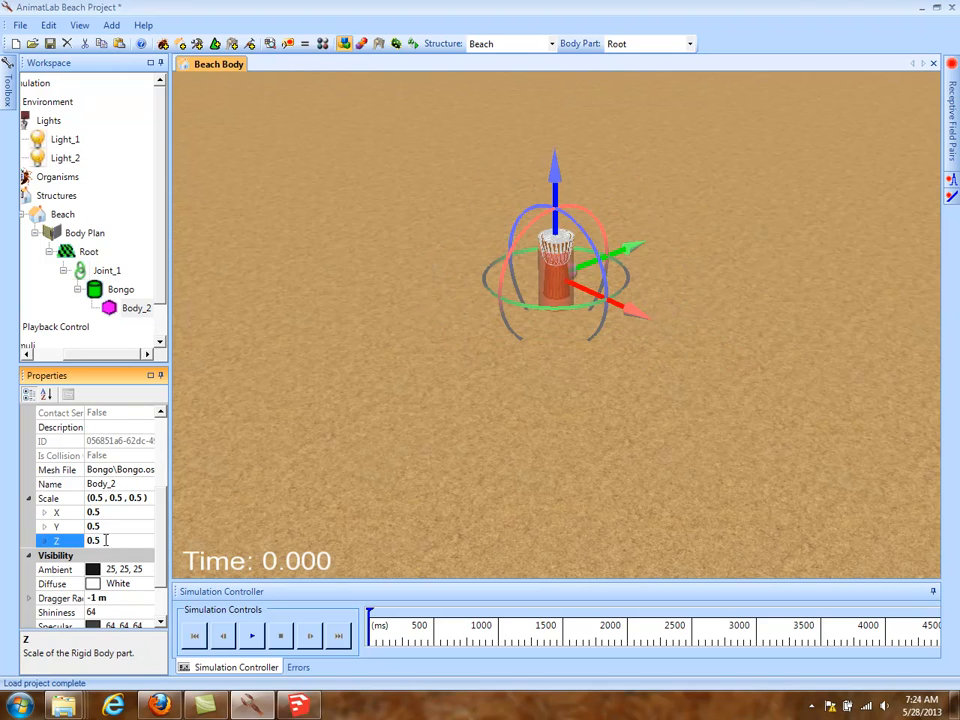
right_drag(684, 164, 675, 457)
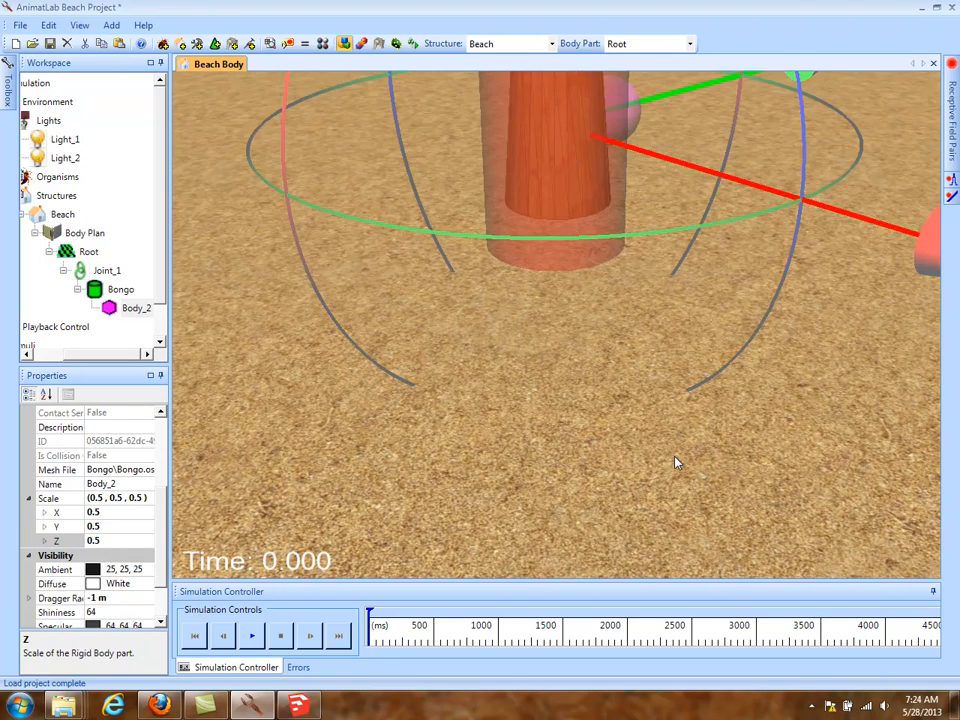
Center the view on Bongo and lower the drum mesh Body_2 along its Z axis until it fits inside the collision cylinder.
right_drag(577, 494, 570, 390)
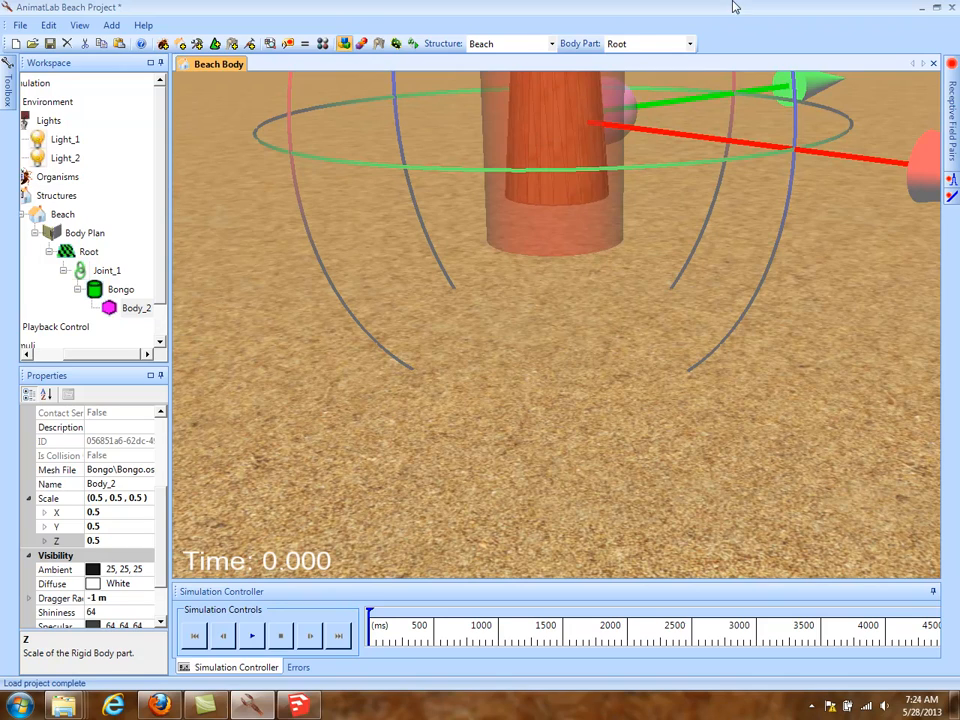
click(629, 45)
click(620, 81)
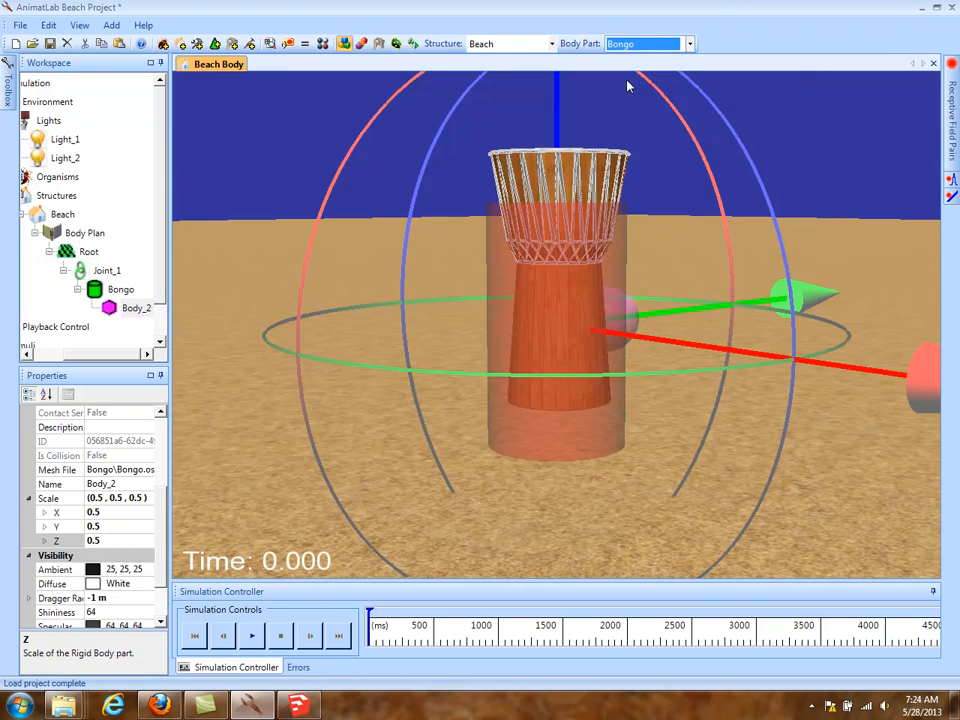
drag(846, 118, 830, 148)
right_drag(830, 148, 836, 107)
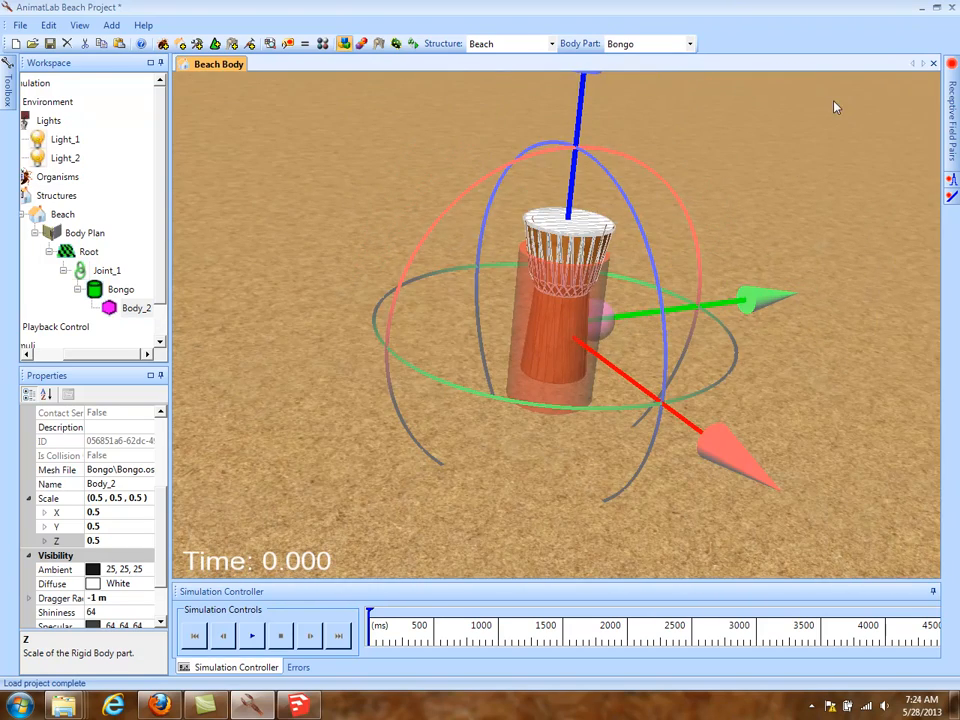
drag(807, 169, 836, 69)
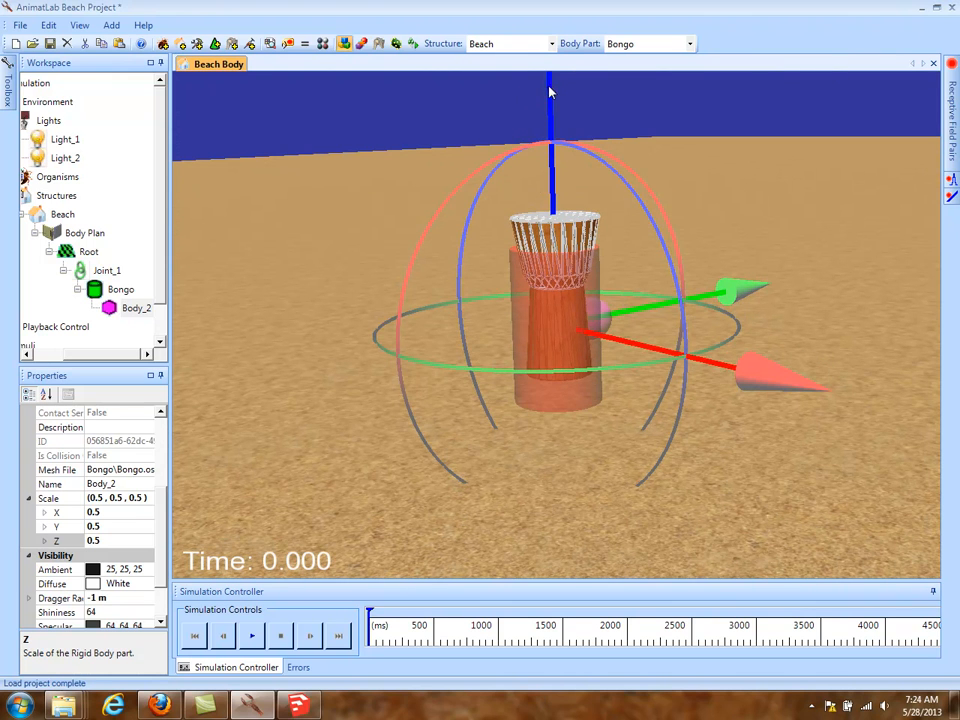
drag(547, 90, 548, 122)
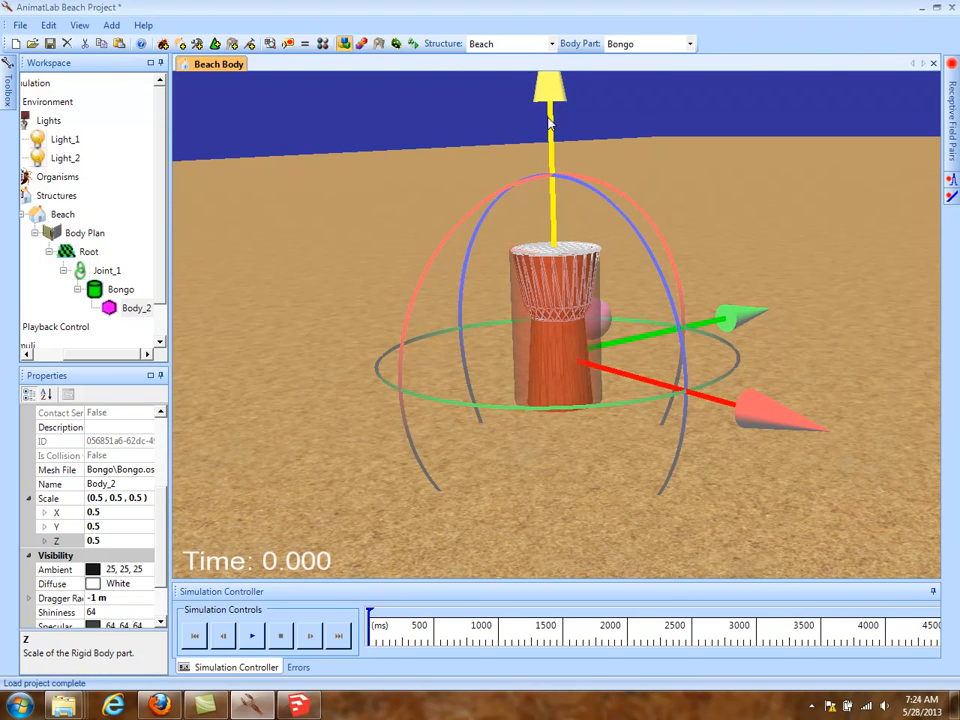
Inspect the mesh's fit in the Bongo cylinder from several angles, and run and stop the simulation to check its appearance.
drag(808, 129, 666, 499)
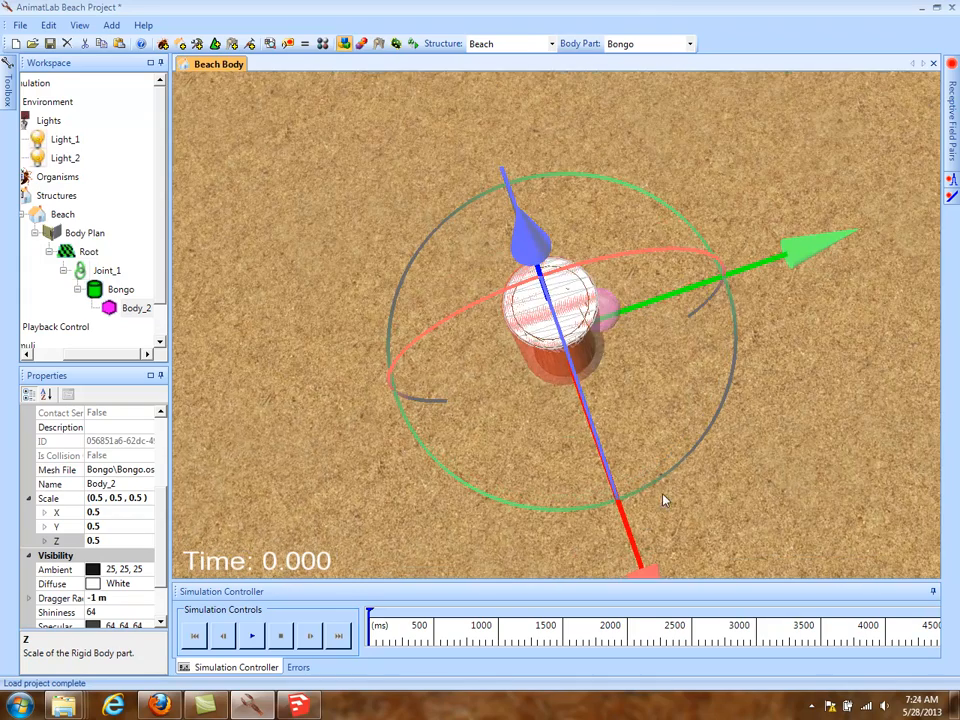
drag(627, 173, 750, 391)
drag(756, 536, 621, 47)
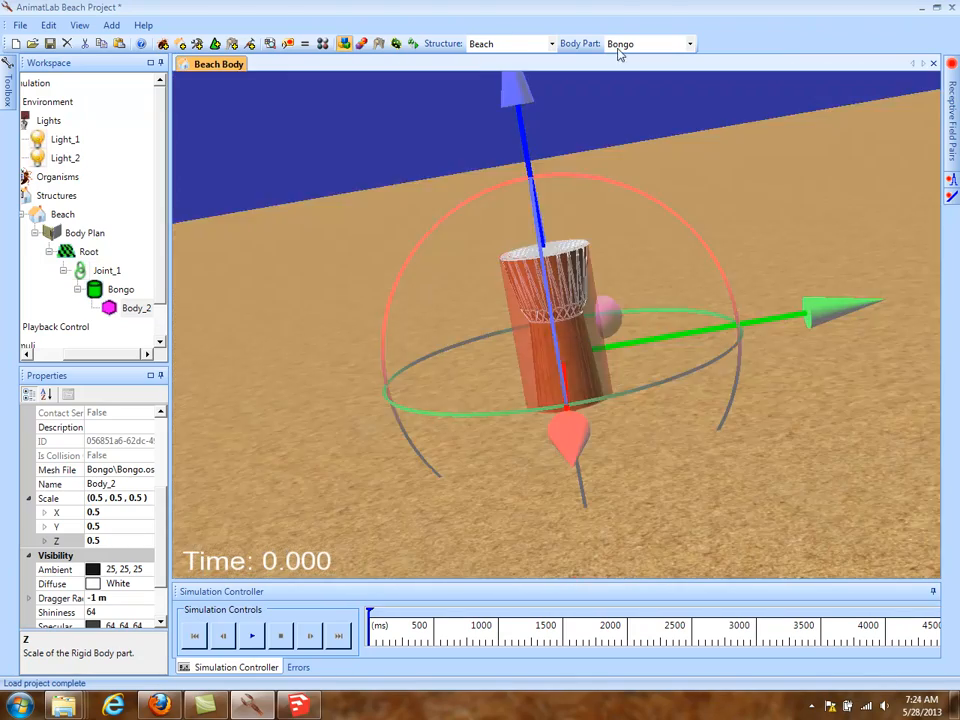
mouse_move(392, 439)
mouse_down()
mouse_move(744, 194)
mouse_move(688, 422)
mouse_move(384, 422)
mouse_up()
drag(795, 298, 583, 250)
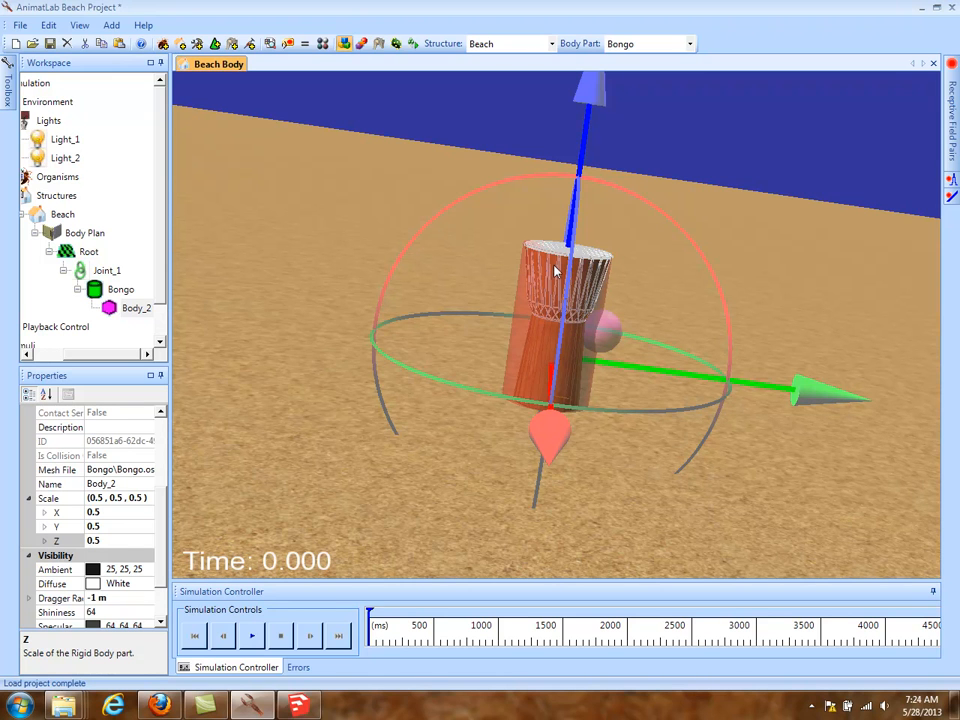
drag(396, 124, 678, 175)
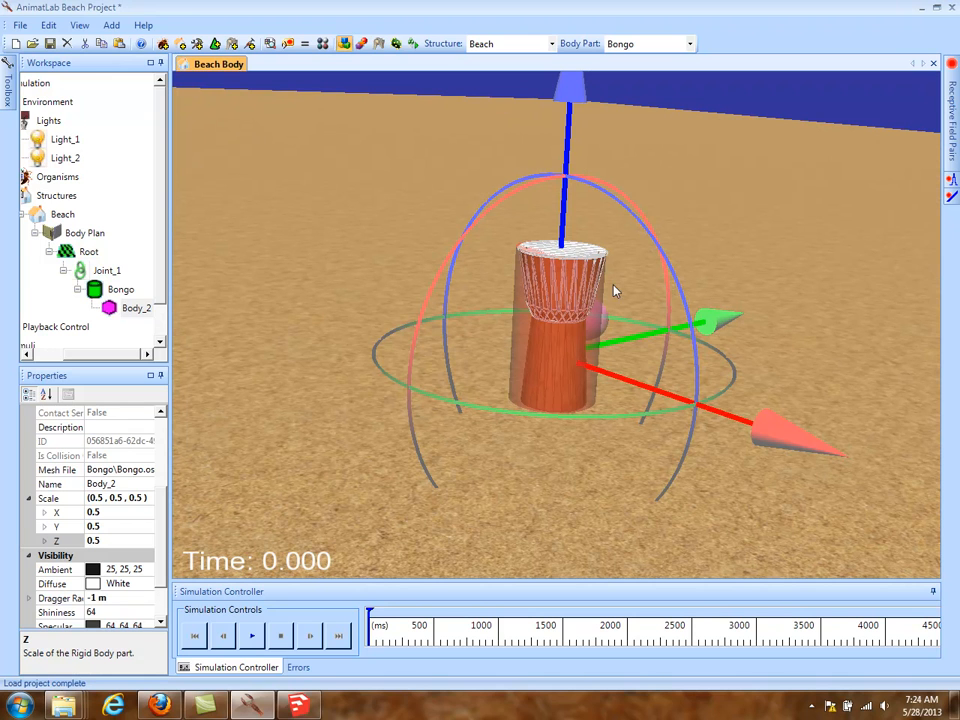
click(252, 637)
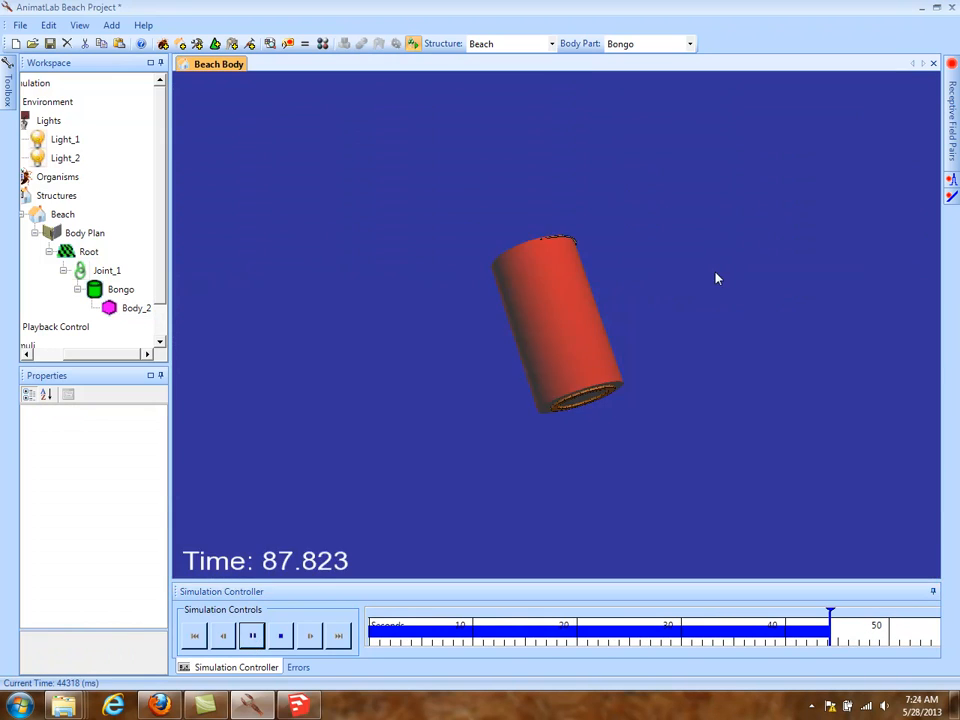
drag(715, 273, 667, 468)
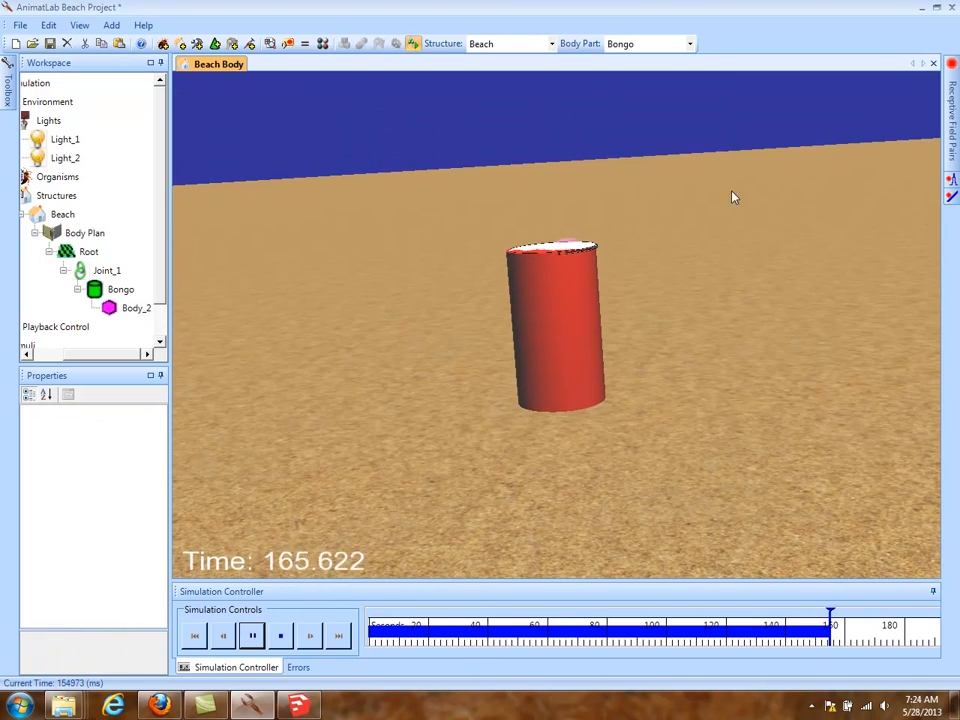
drag(690, 352, 443, 431)
drag(474, 351, 694, 349)
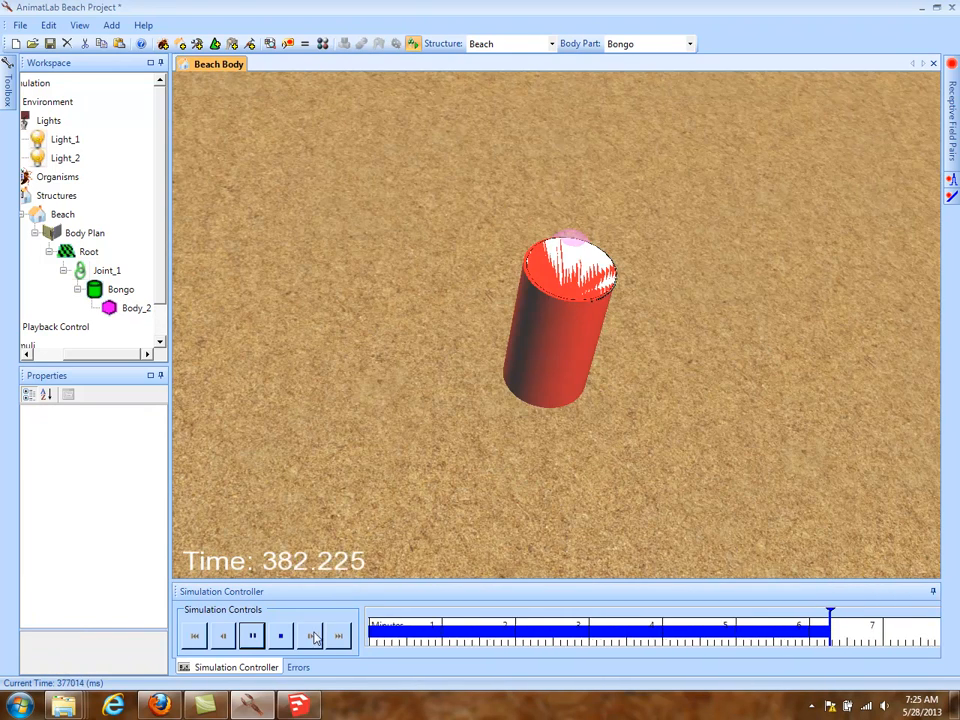
click(281, 636)
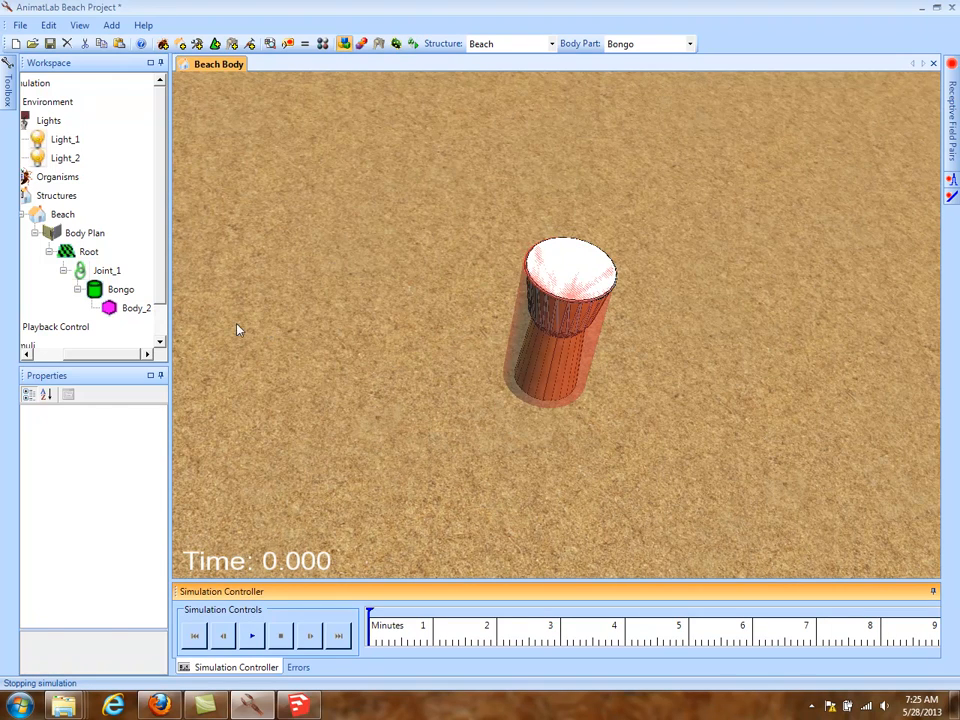
Make the Bongo collision cylinder fully transparent in simulation mode.
click(120, 289)
scroll(122, 425, down, 5)
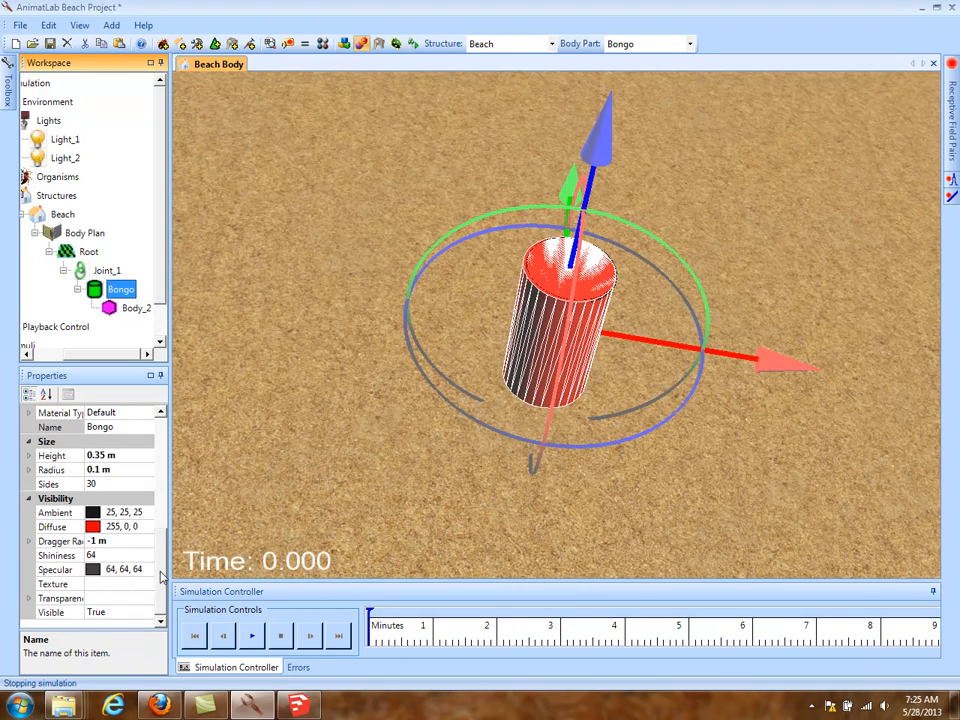
click(28, 598)
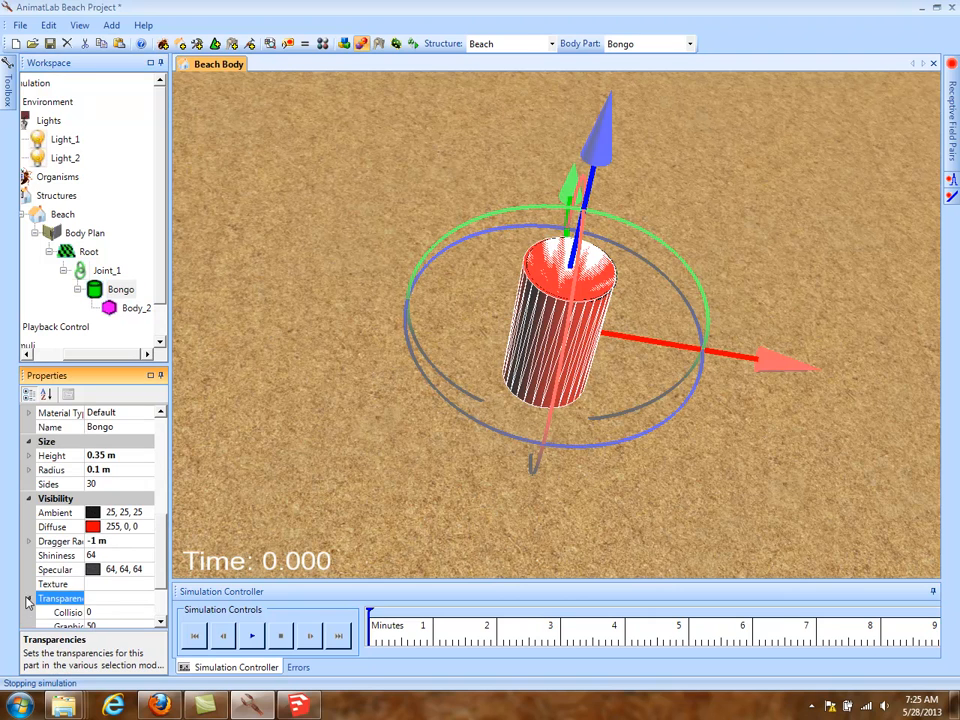
scroll(126, 585, down, 2)
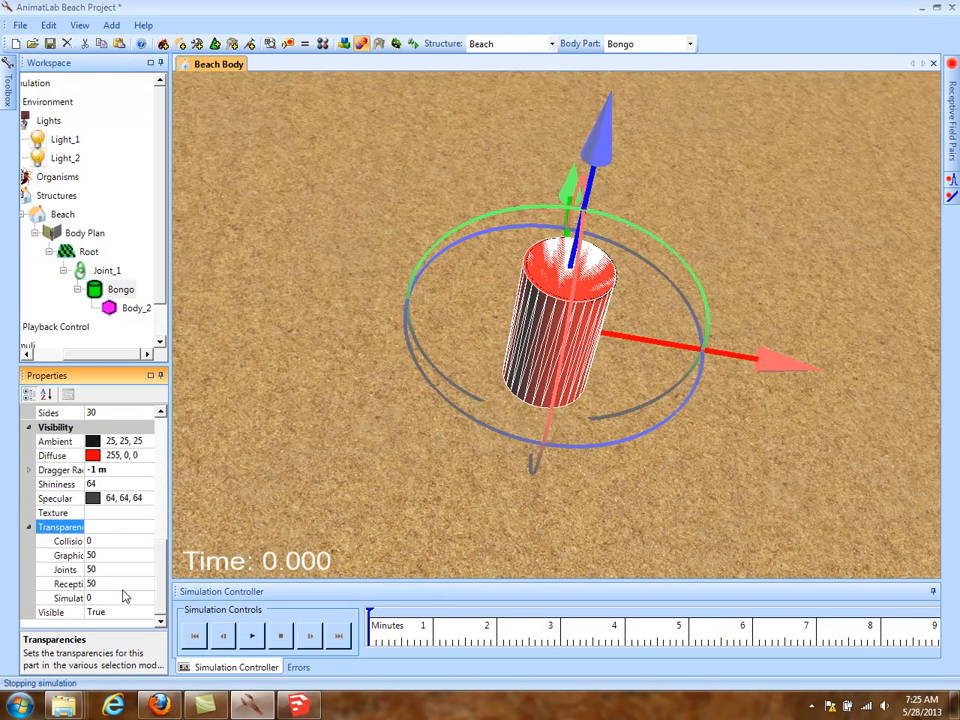
click(122, 597)
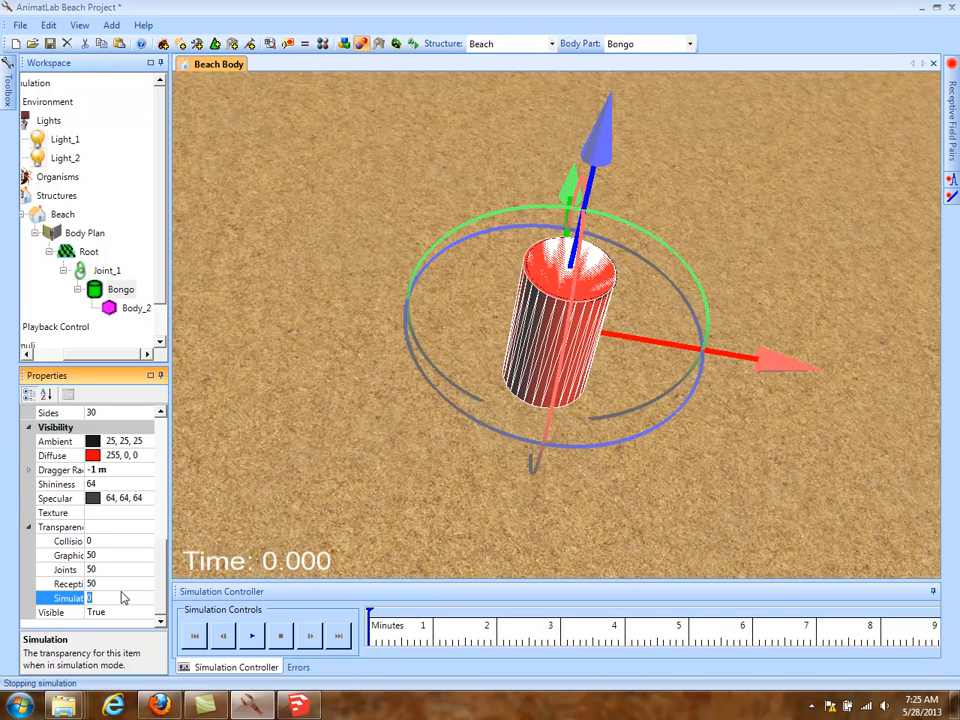
text(11)
click(70, 583)
Run the simulation, examine the drum from above and from the side, and stop it.
drag(380, 500, 414, 261)
click(252, 636)
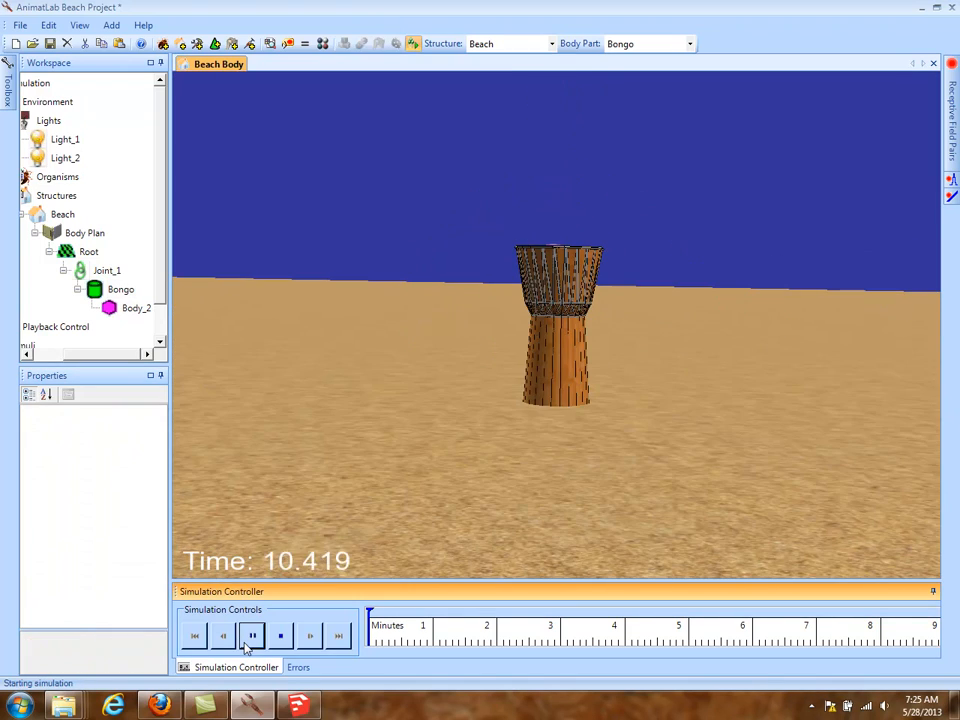
drag(756, 240, 430, 495)
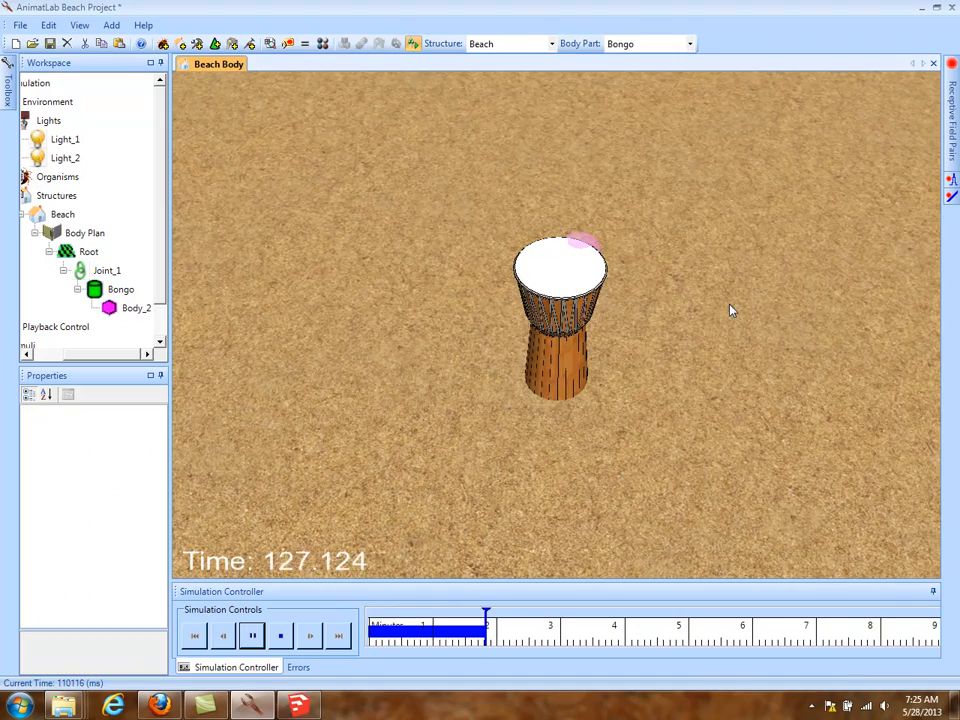
drag(509, 437, 564, 264)
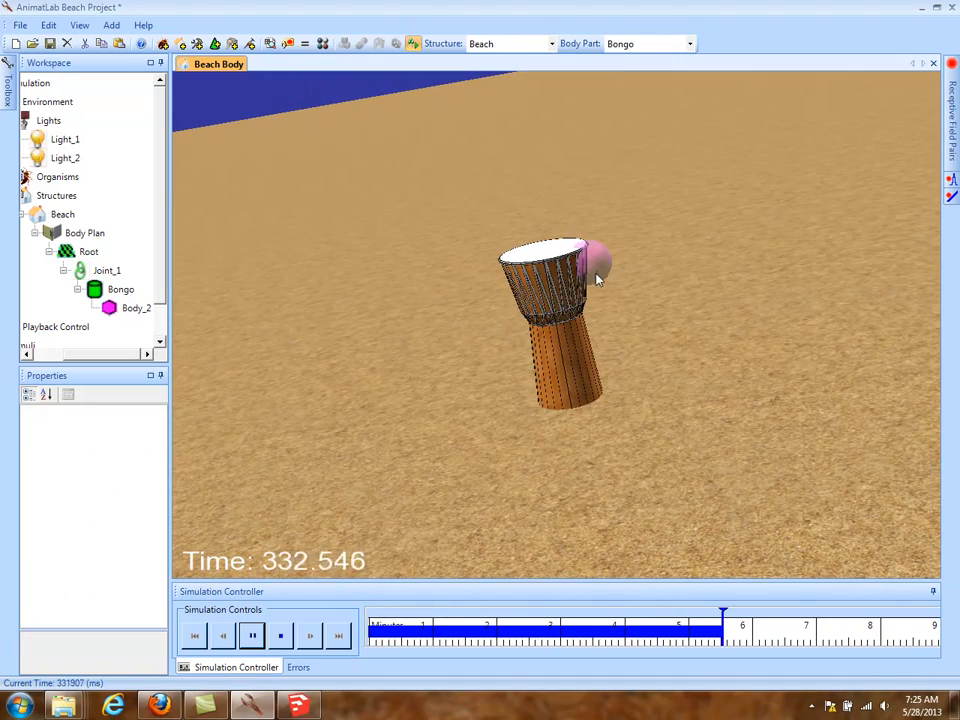
click(281, 636)
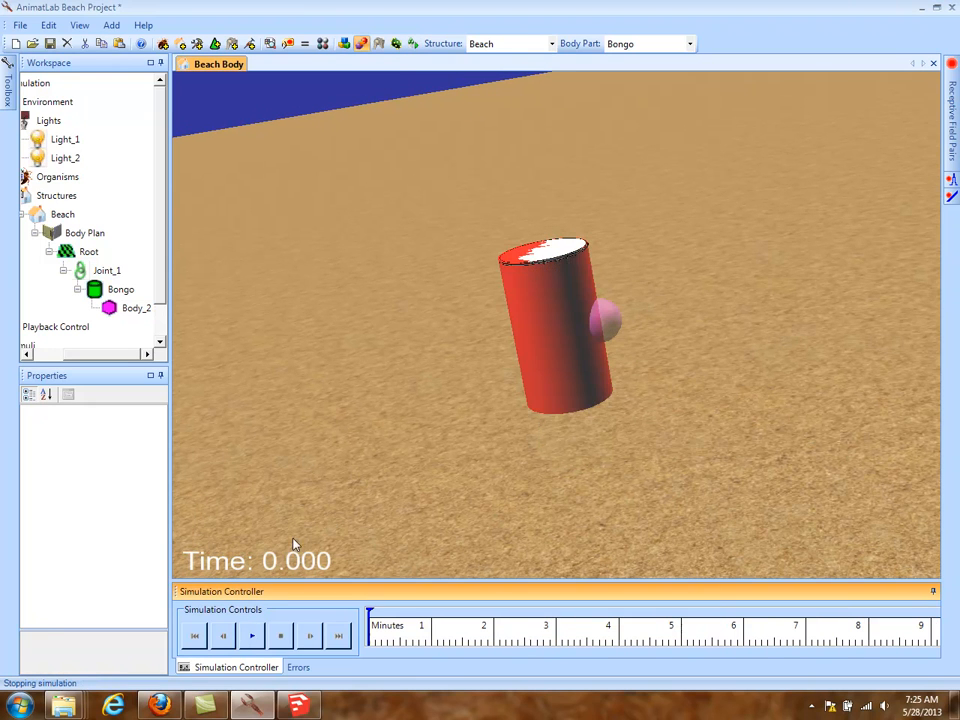
Set the simulation transparency of Joint_1 to 100.
click(107, 270)
drag(160, 509, 158, 566)
click(29, 599)
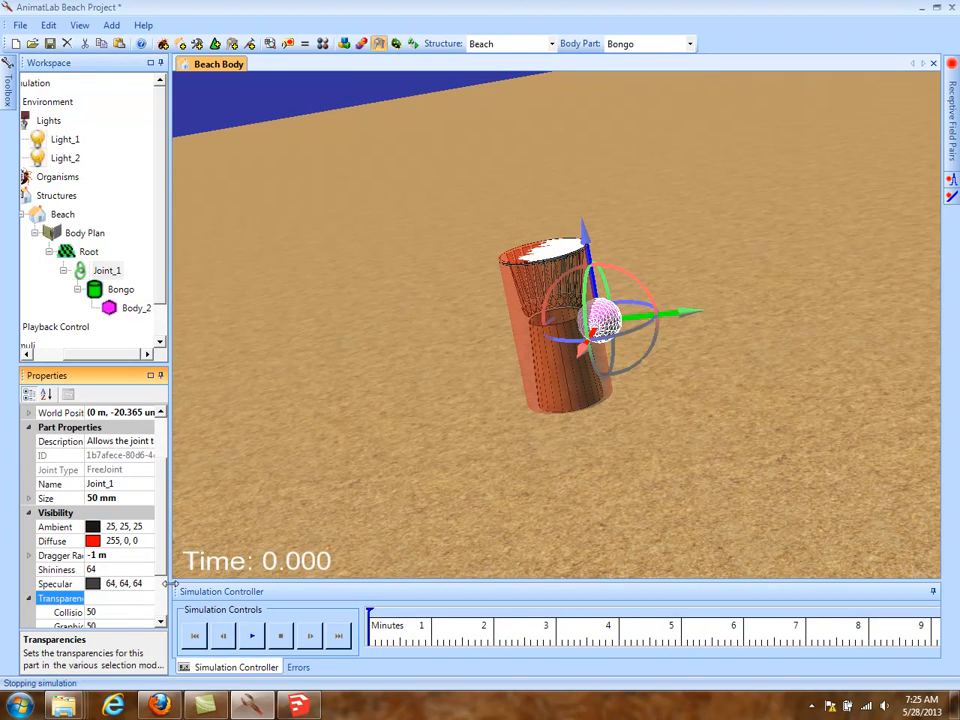
scroll(127, 563, down, 2)
click(127, 598)
text(100)
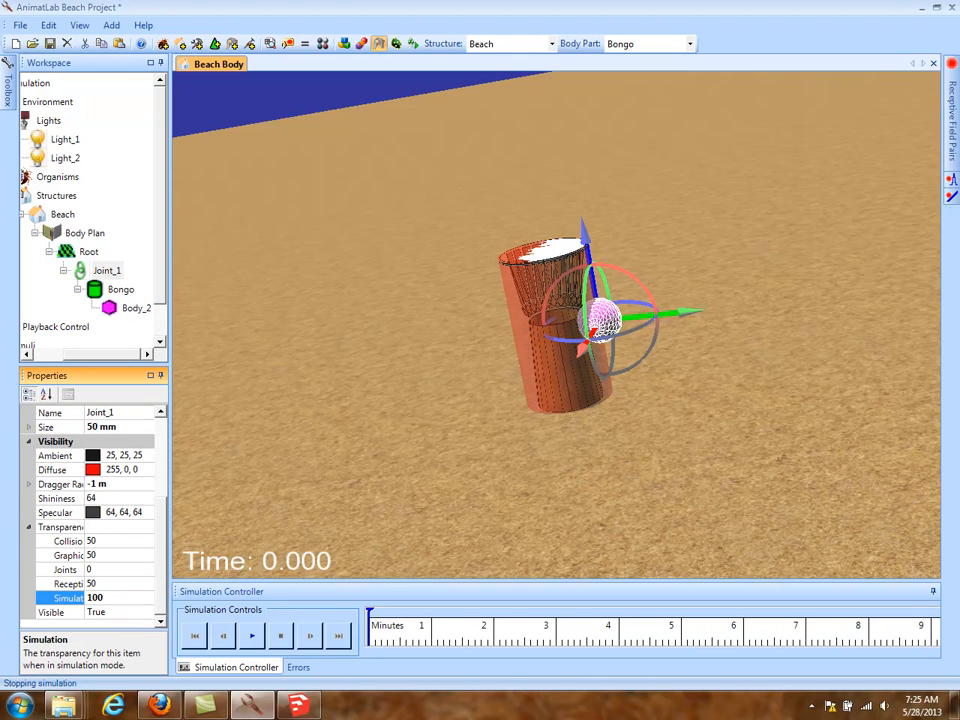
drag(464, 387, 665, 304)
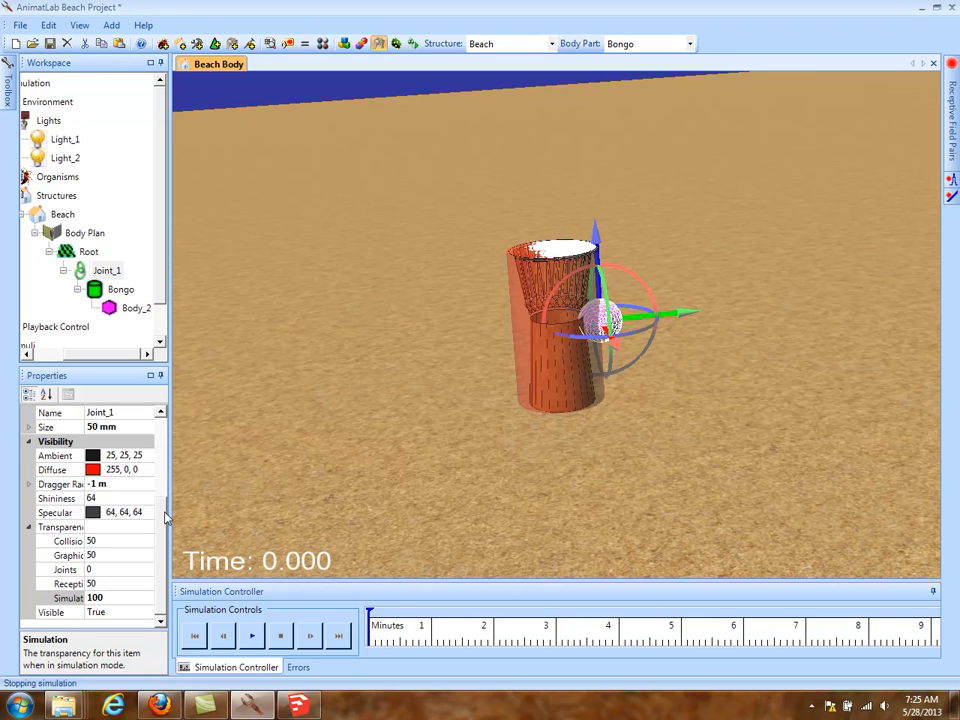
Center Joint_1 in the drum by setting its local Y position to 0, and reduce its size to 5 mm.
scroll(150, 500, up, 4)
drag(157, 437, 156, 420)
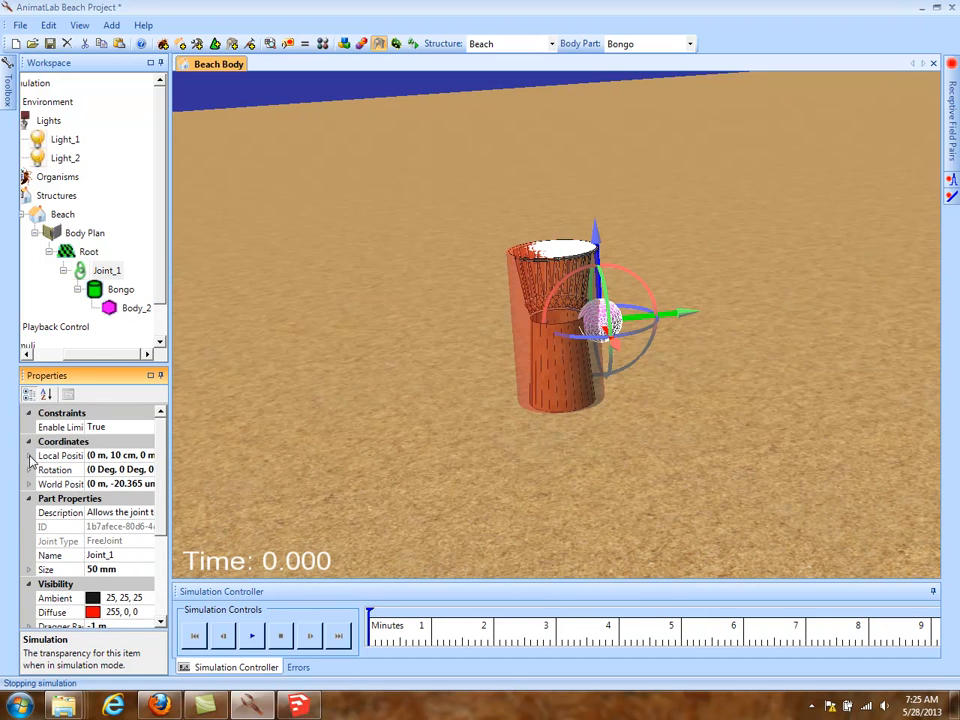
click(29, 456)
click(122, 484)
double_click(122, 484)
text(0)
click(64, 496)
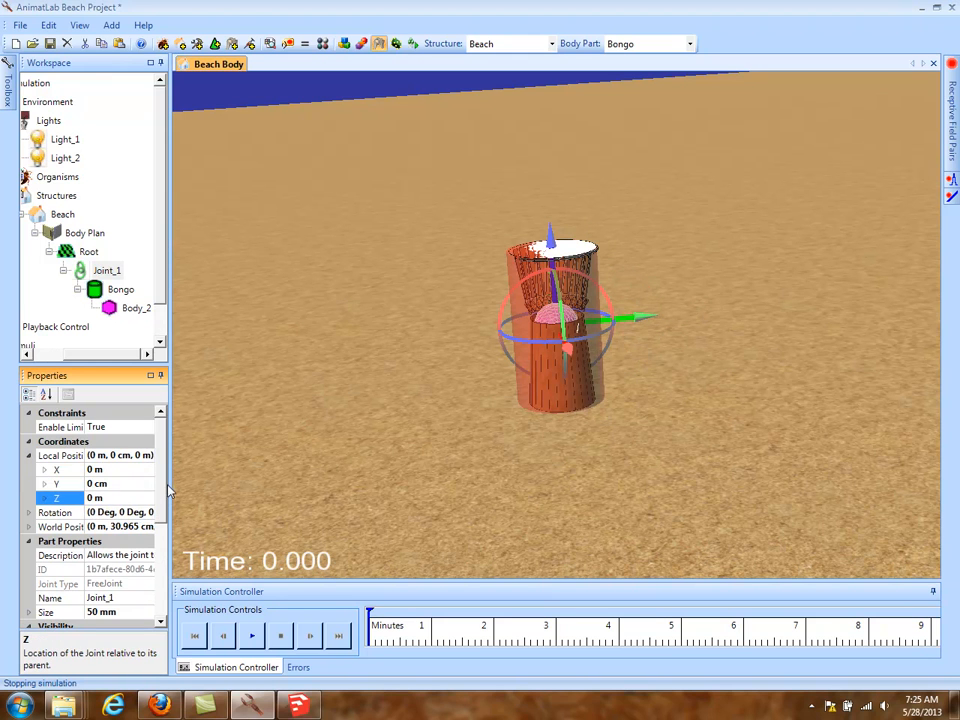
drag(161, 497, 160, 568)
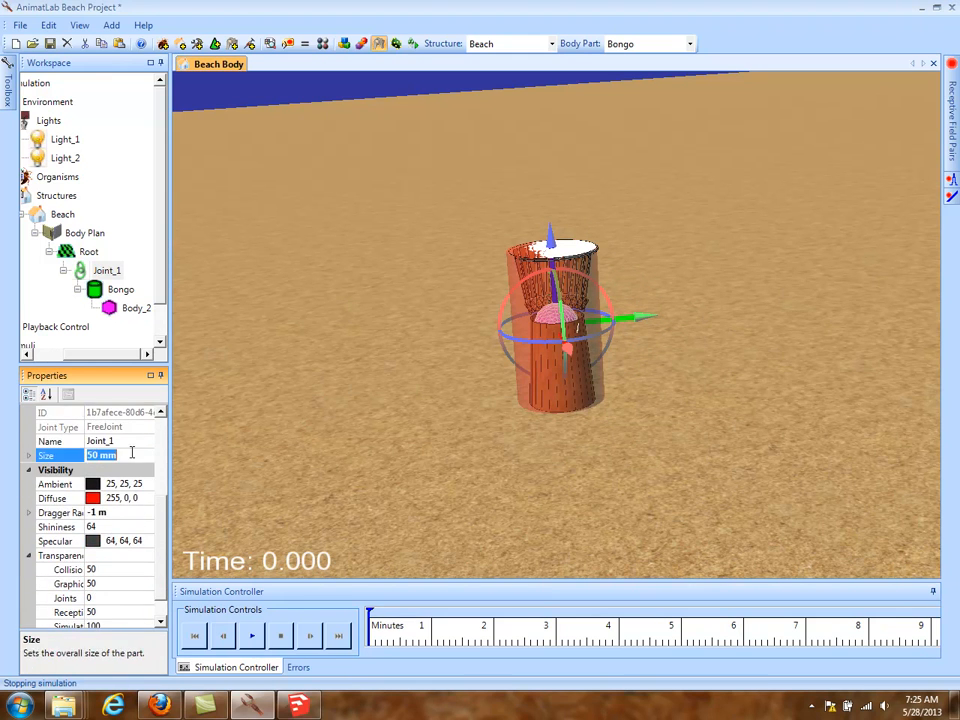
click(131, 457)
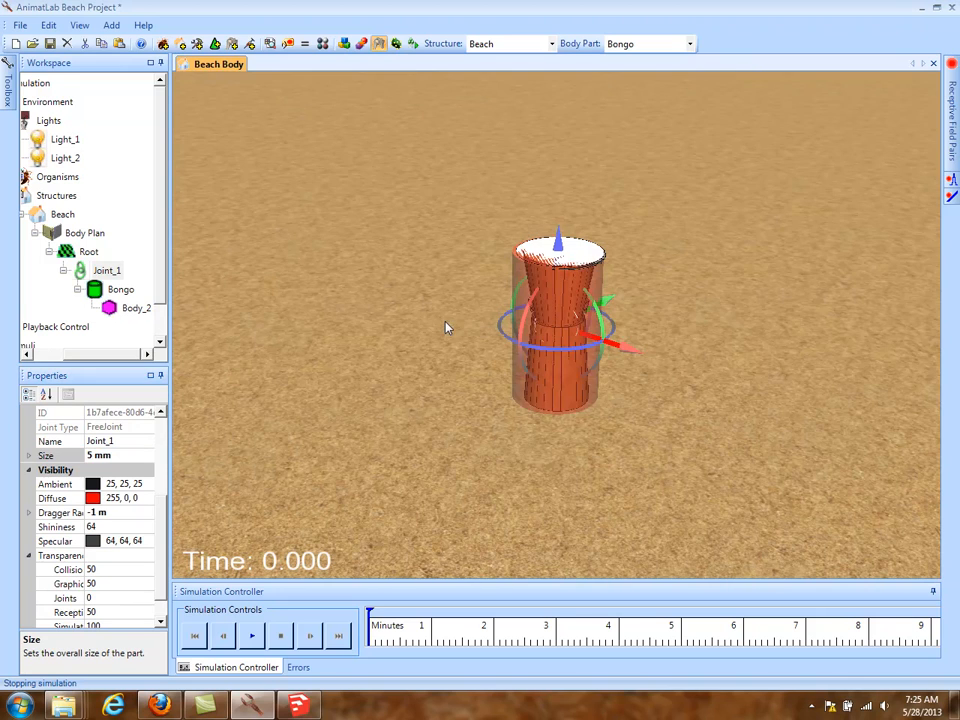
Select Body_2, run the simulation to check the drum with its joint hidden, and stop it.
click(128, 308)
drag(301, 219, 520, 168)
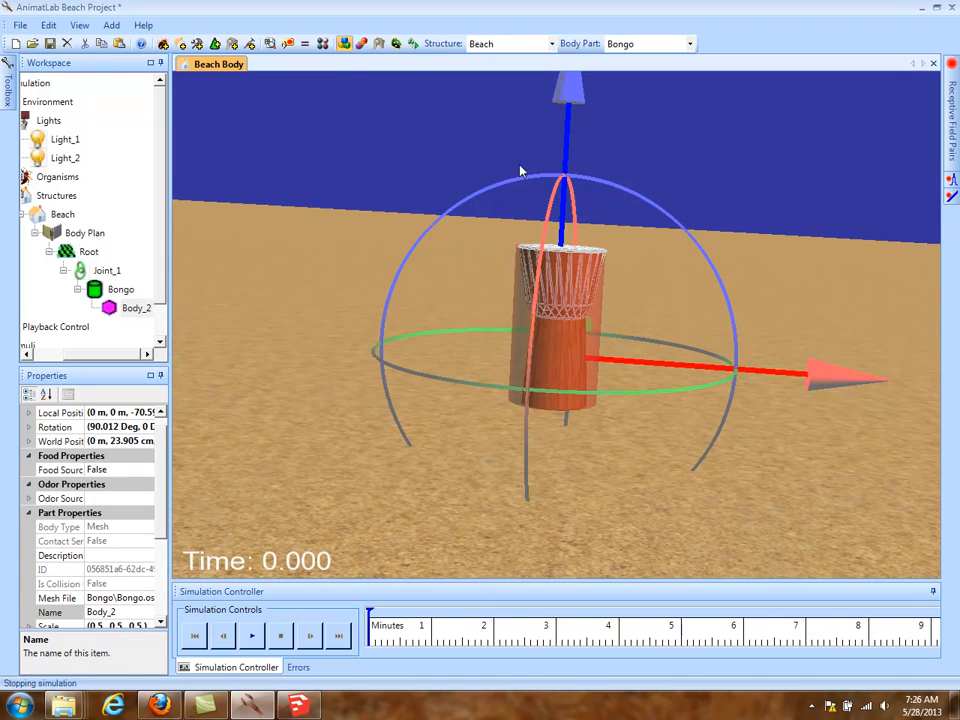
click(251, 636)
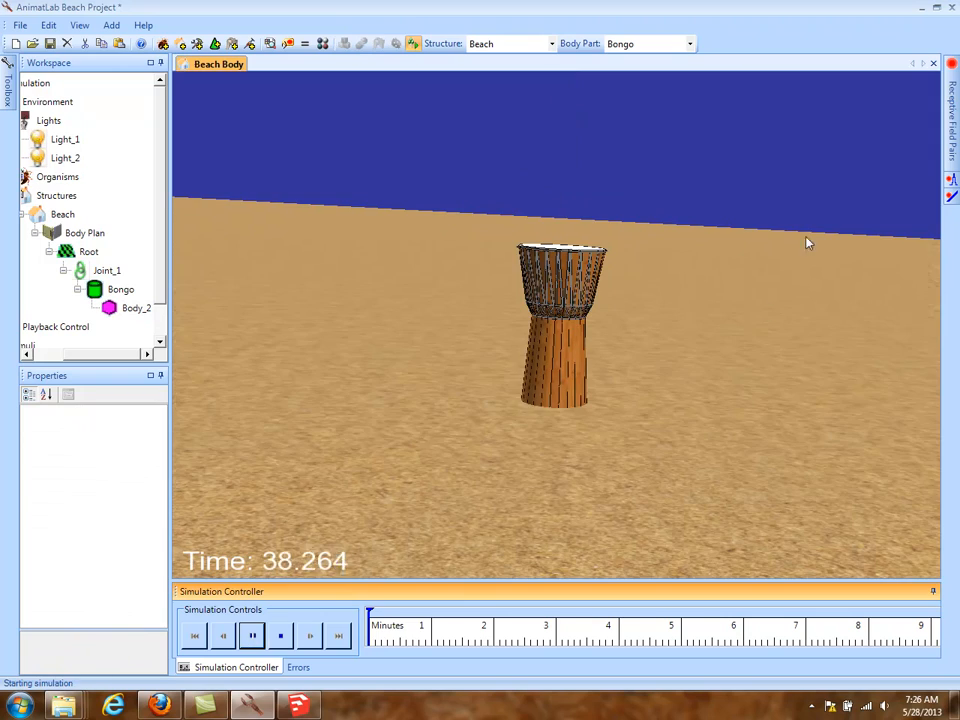
drag(663, 435, 618, 400)
click(281, 636)
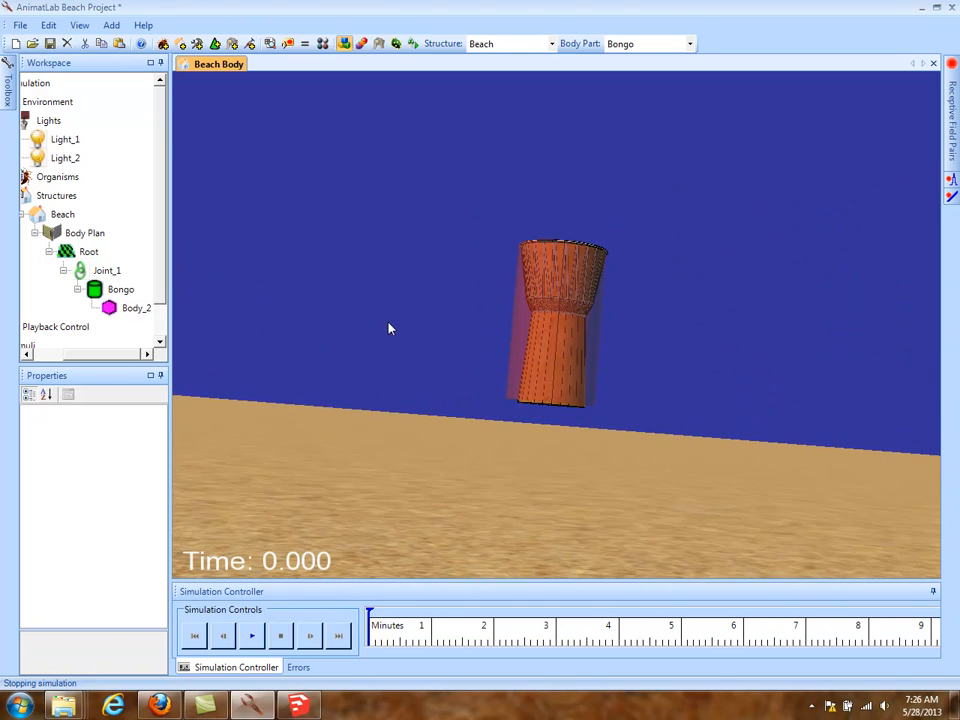
Select the Bongo cylinder and lower it along its Z axis toward the sand ground plane.
drag(253, 344, 419, 406)
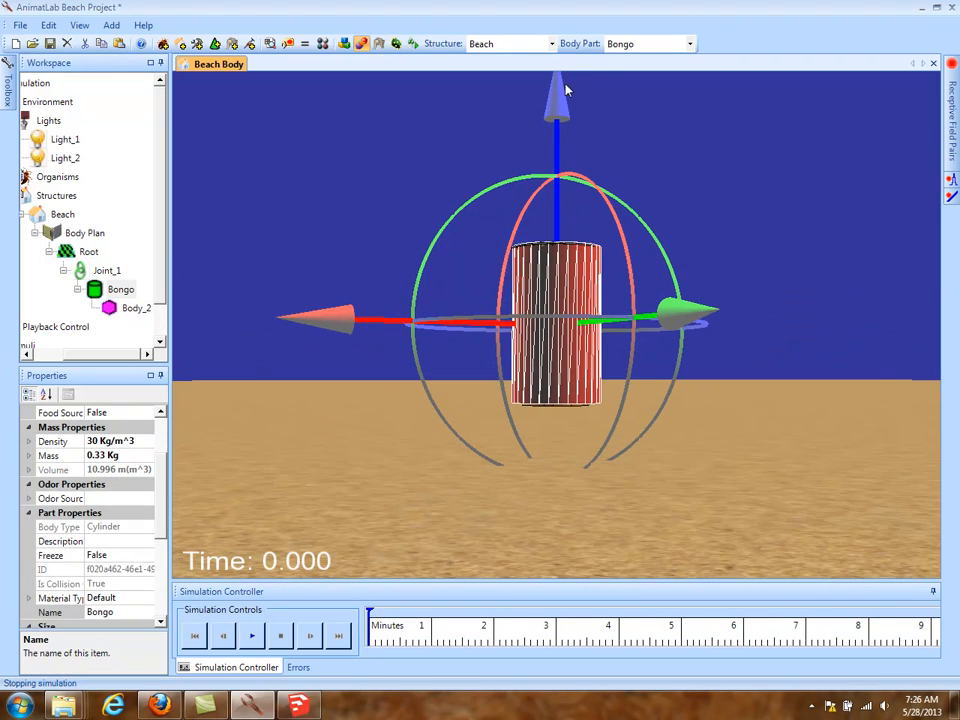
click(122, 316)
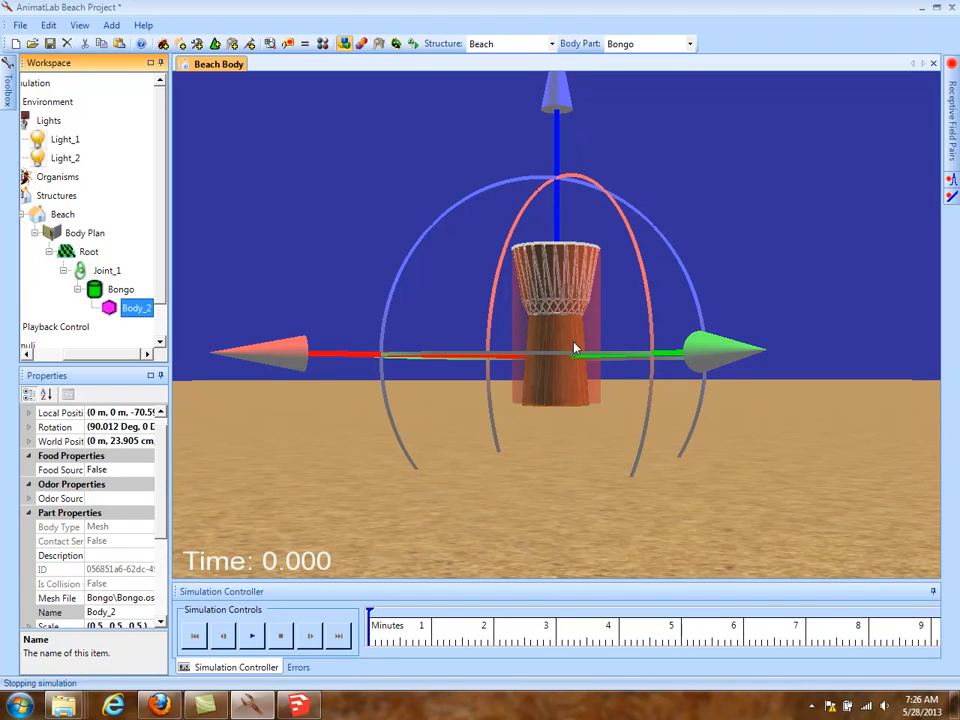
click(121, 291)
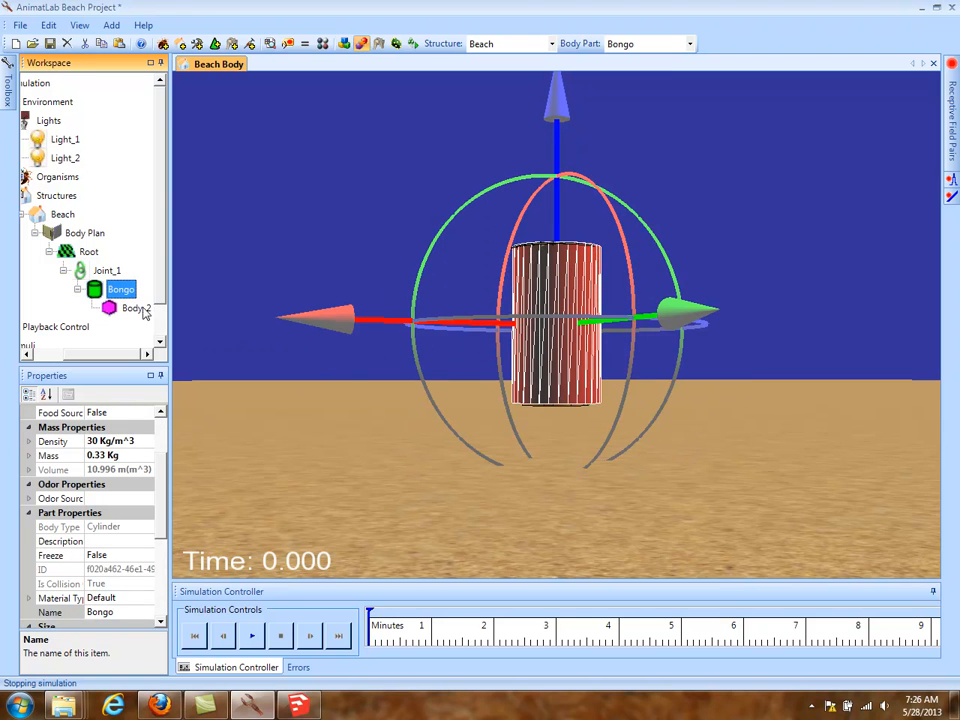
mouse_move(365, 128)
mouse_down()
mouse_move(364, 160)
mouse_move(360, 128)
mouse_up()
drag(558, 108, 557, 161)
mouse_move(550, 545)
mouse_down()
mouse_move(547, 486)
mouse_move(538, 530)
mouse_up()
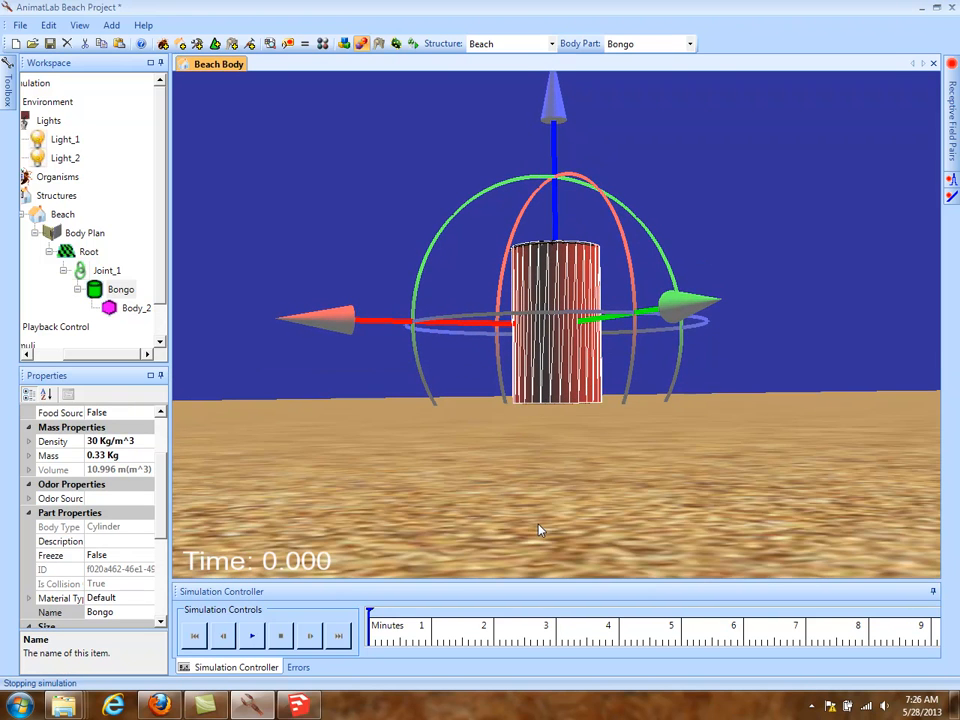
Run the simulation to check how the lowered bongo drum sits on the sand, and stop it.
click(252, 635)
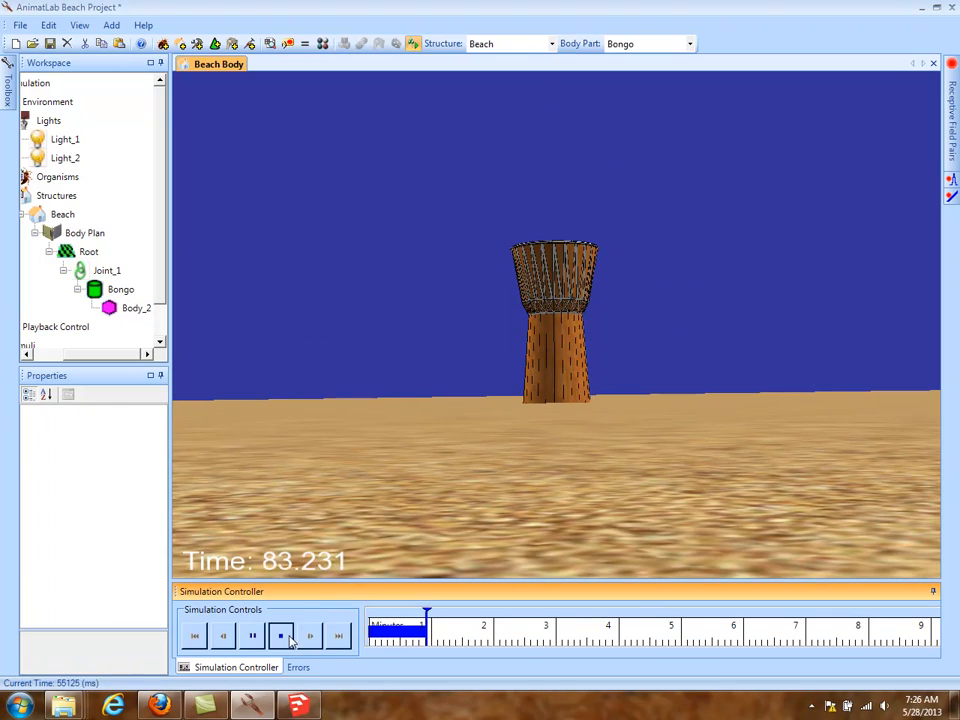
click(280, 636)
drag(269, 384, 578, 323)
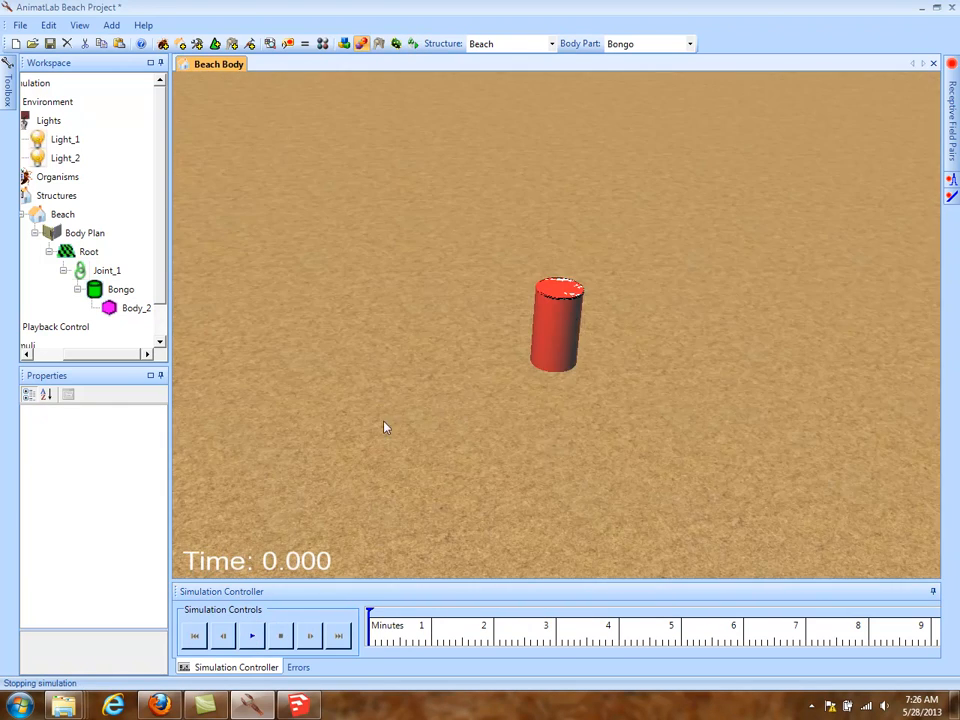
Rename the mesh part Body_2 under the Bongo cylinder as Bongo_Graphics.
click(137, 310)
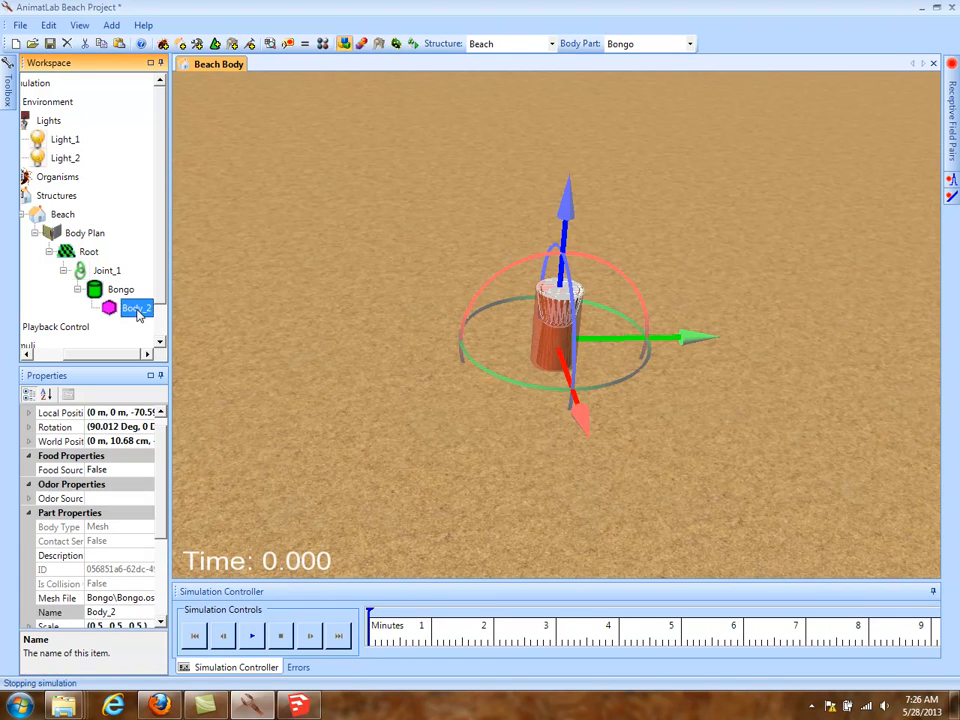
click(140, 611)
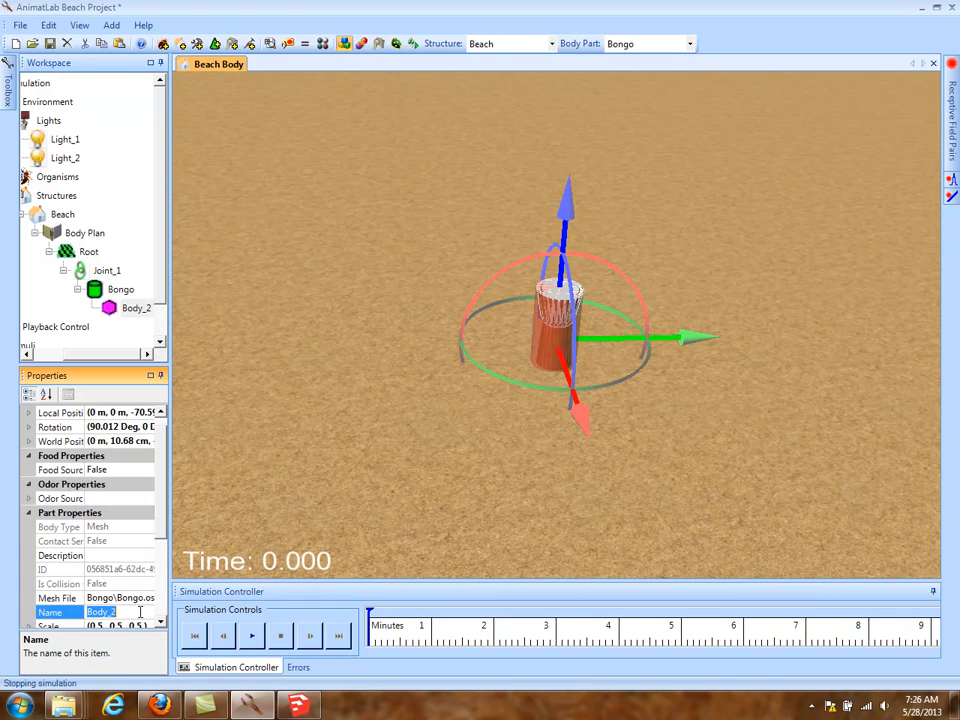
text(Bongo)
key(Return)
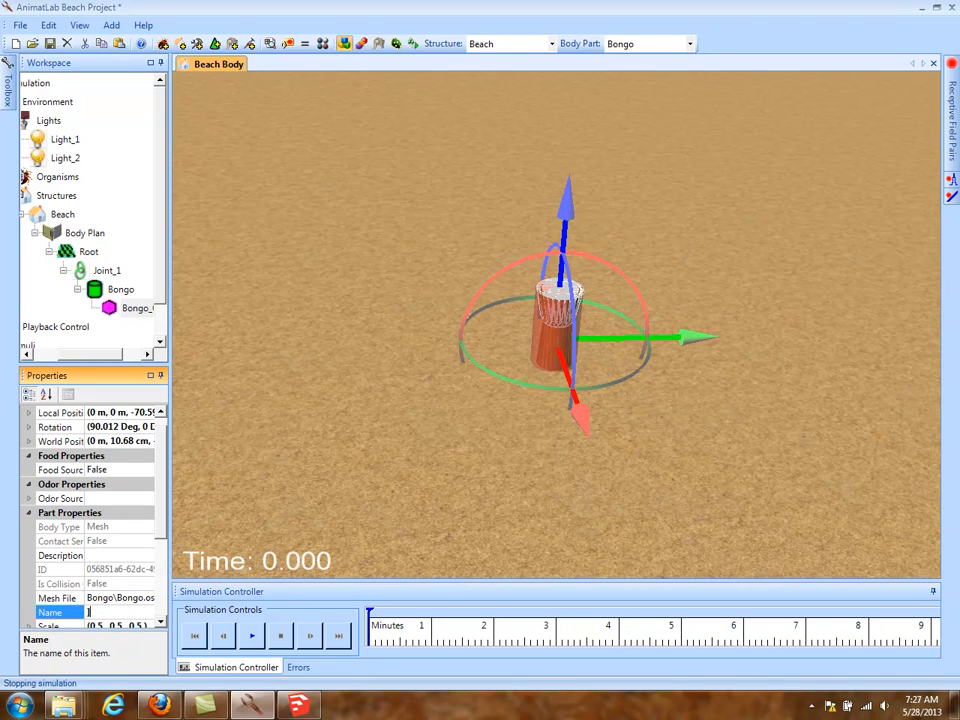
key(Up)
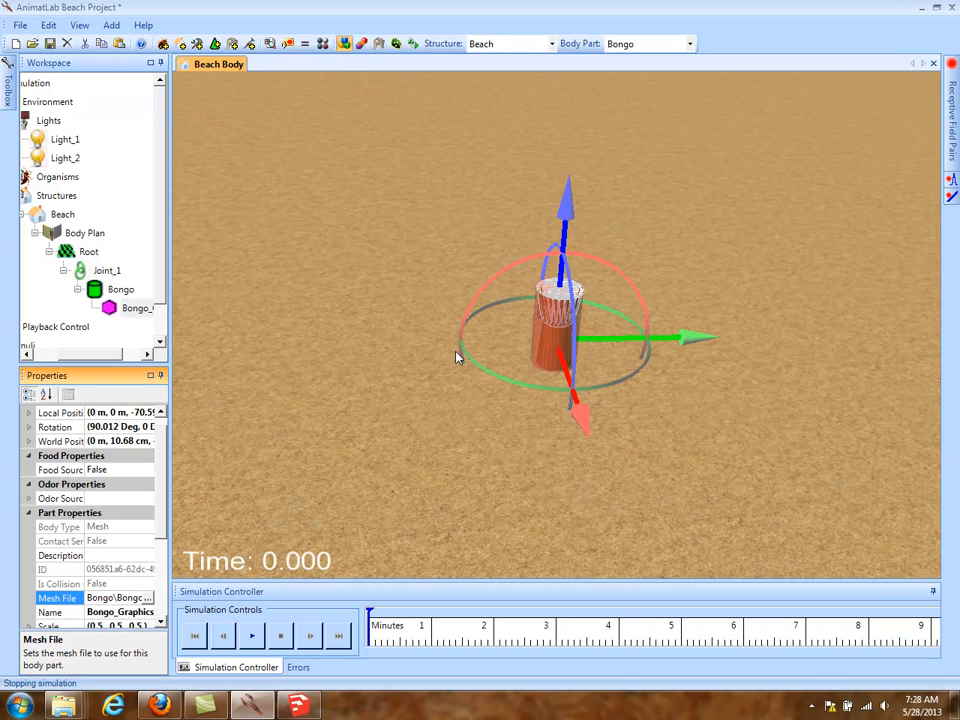
In Windows Explorer, copy the CoconutTree and Surfboard folders and Thorax.osg from MeshData into the Beach project folder, and return to AnimatLab.
mouse_move(63, 706)
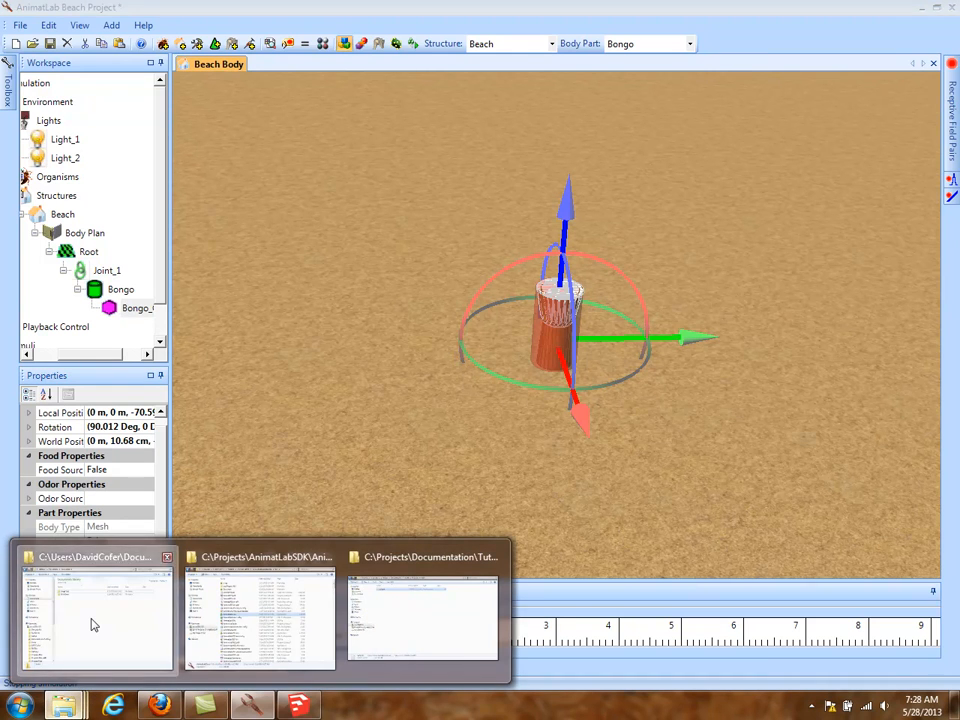
click(92, 625)
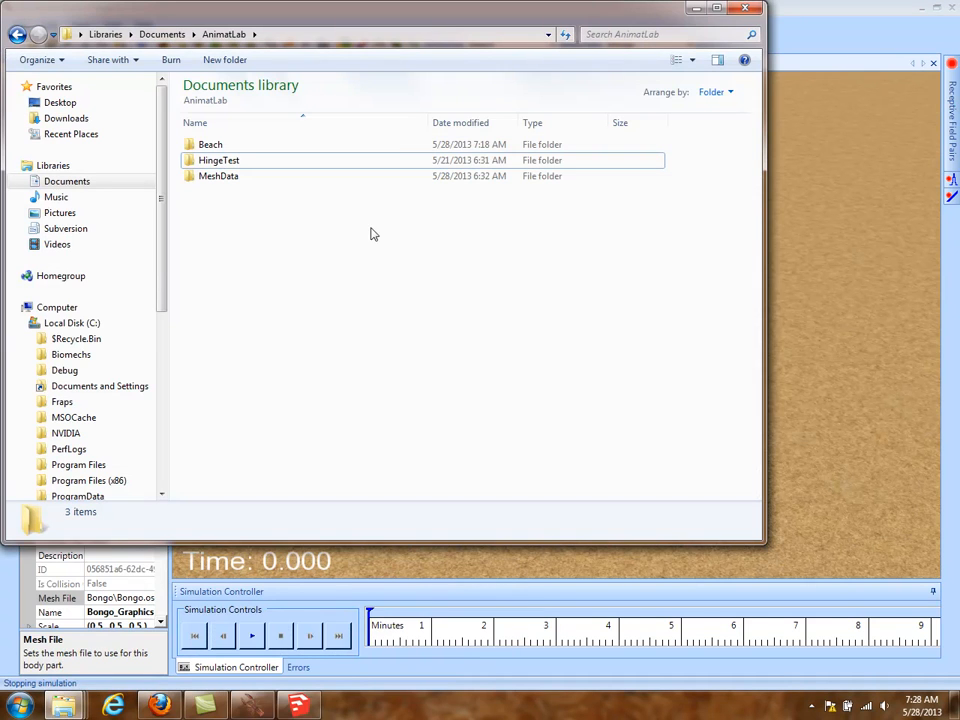
double_click(218, 176)
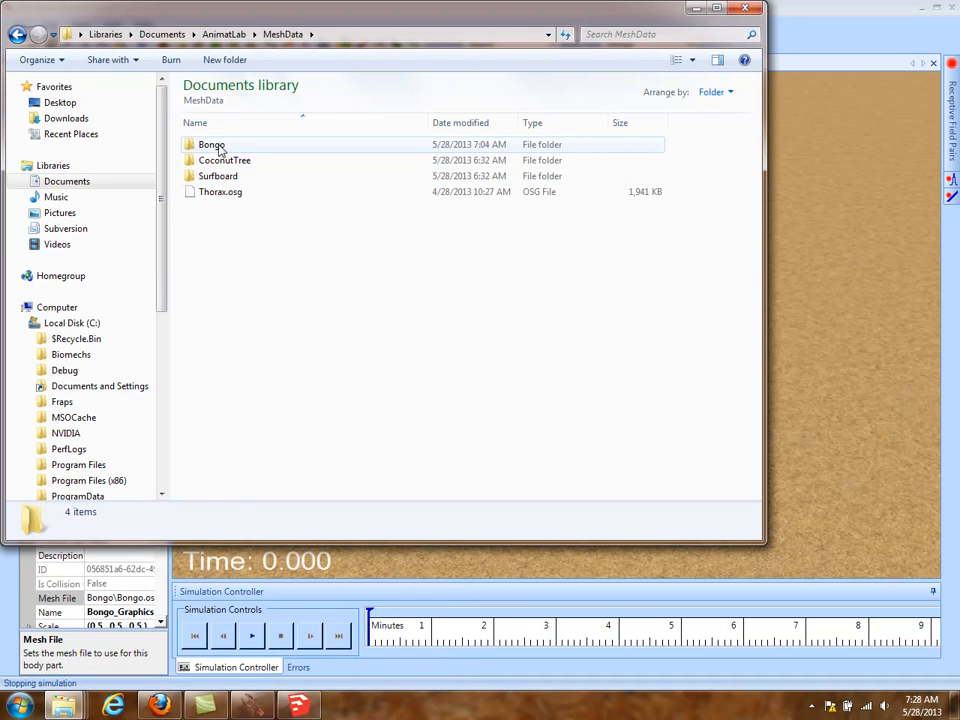
click(220, 148)
click(224, 161)
shift+click(226, 194)
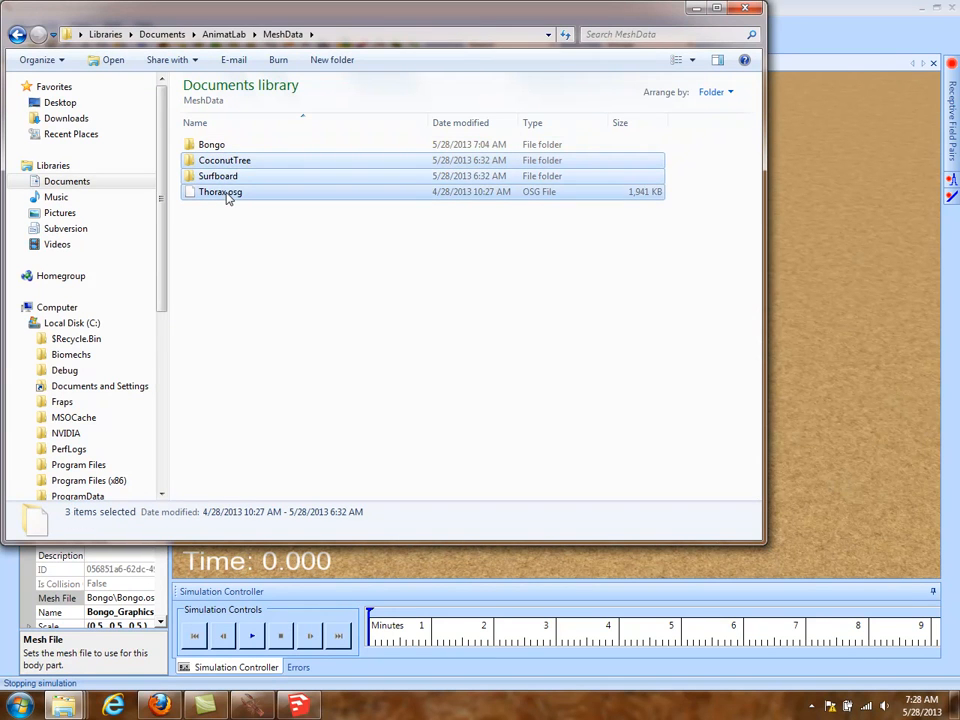
click(224, 34)
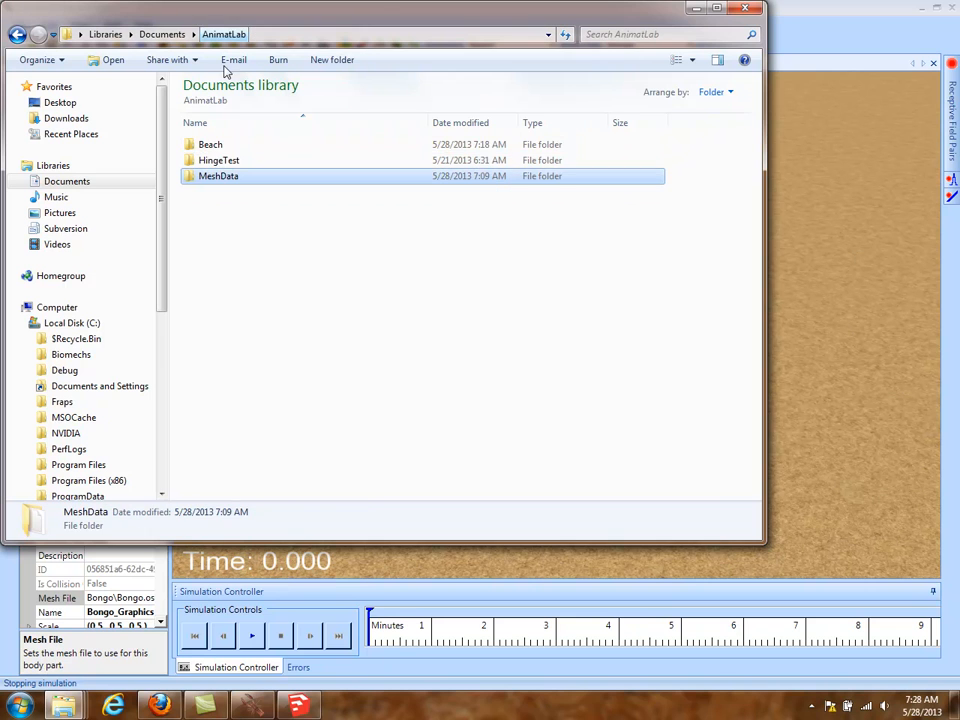
double_click(212, 146)
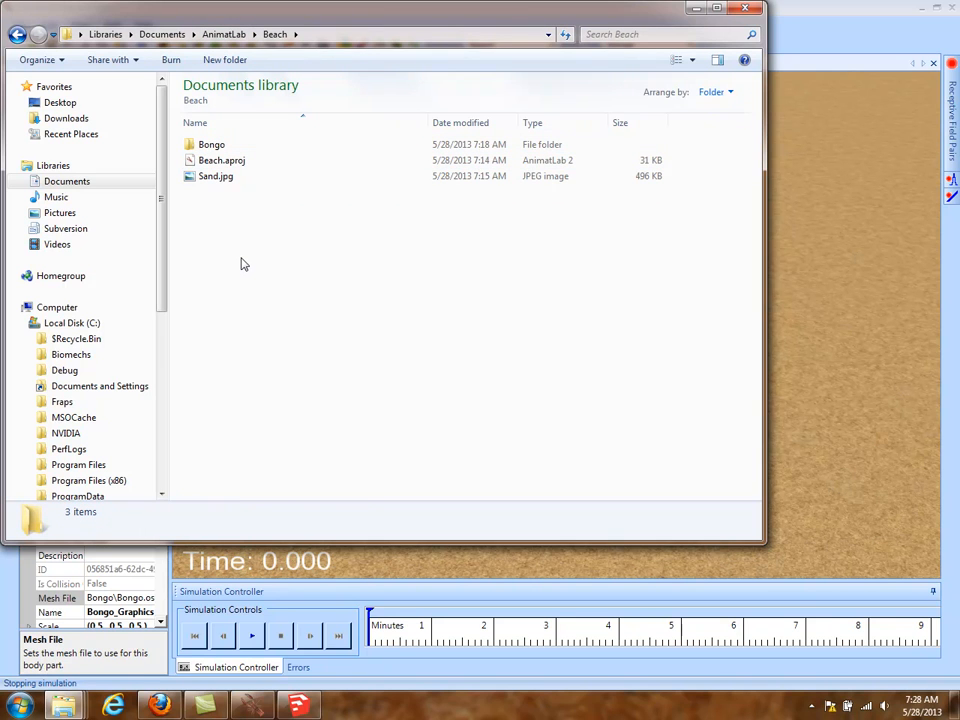
key(ctrl+v)
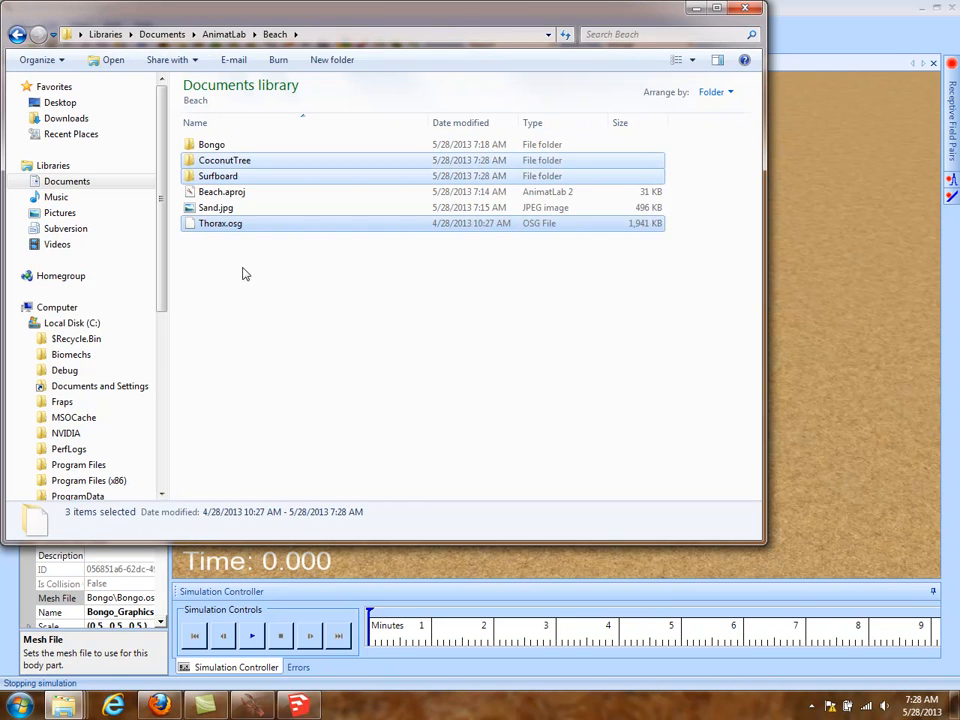
click(242, 263)
click(696, 9)
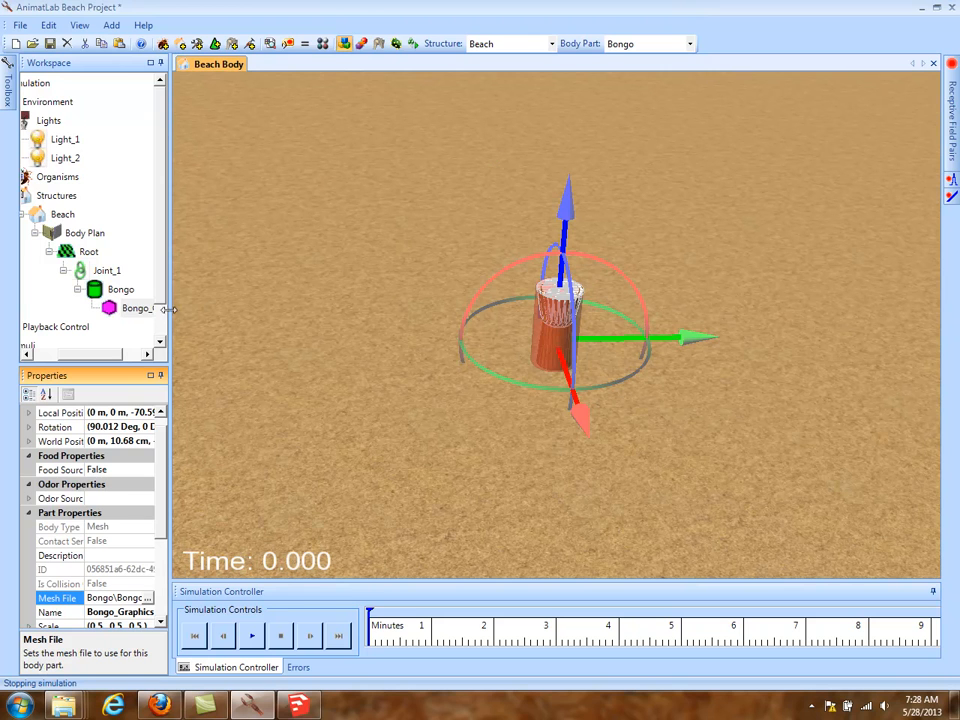
Add a cylinder as a child body of Root, as a collision object without default graphics, attached with a free joint.
click(88, 251)
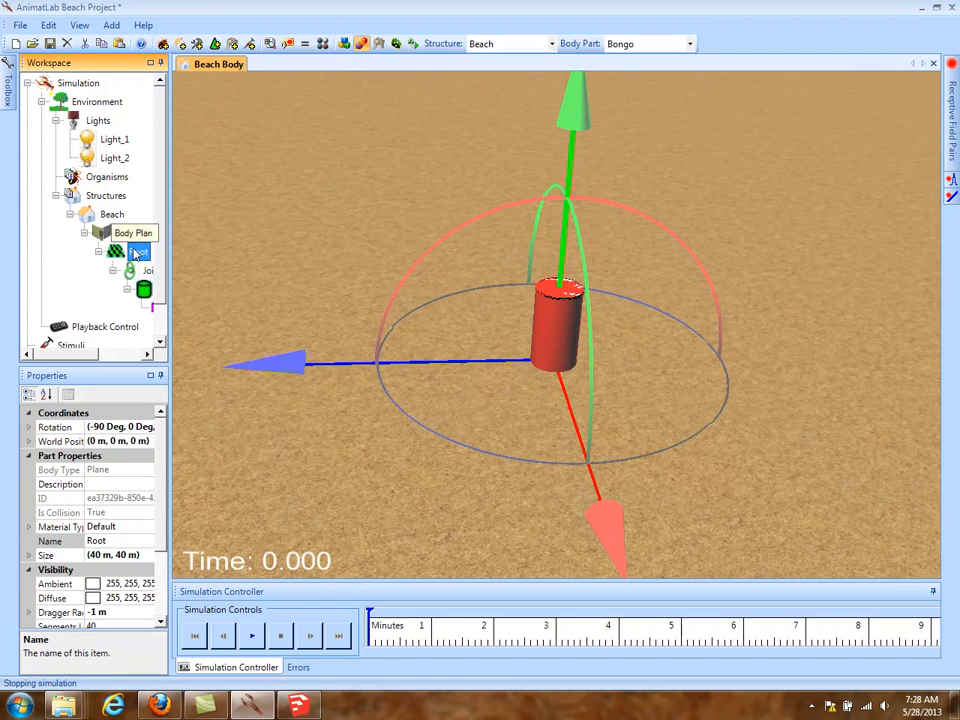
right_click(133, 251)
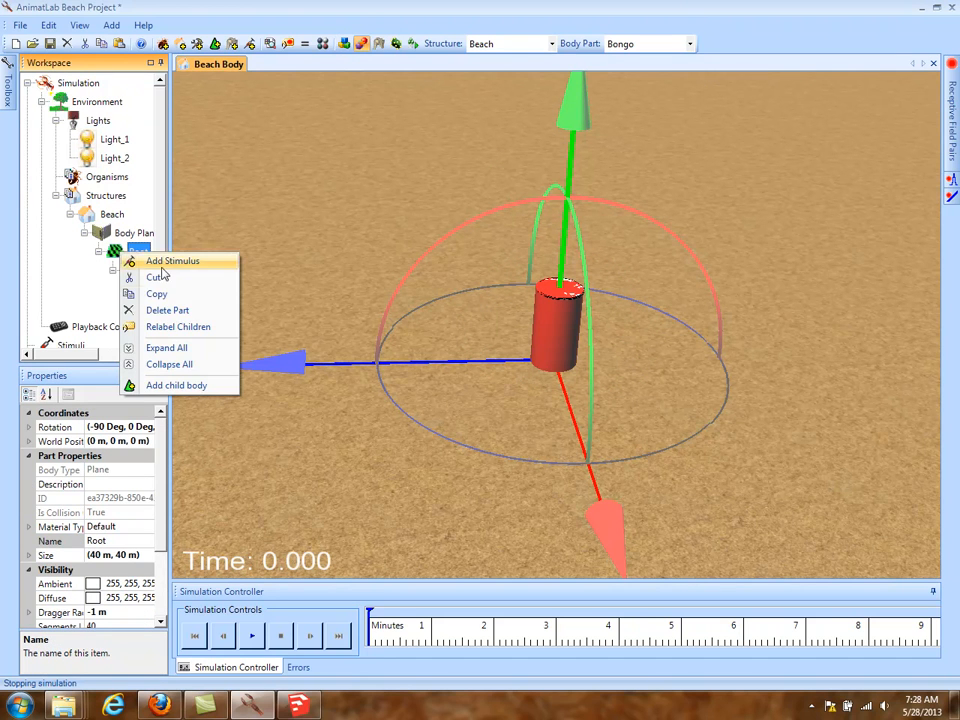
click(176, 386)
click(527, 310)
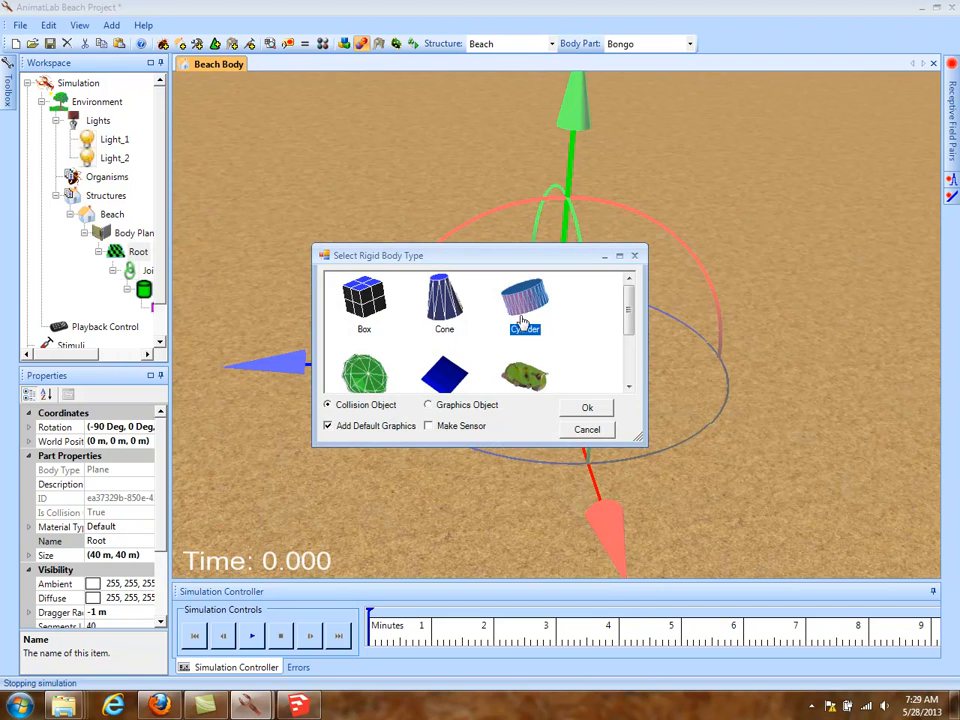
click(353, 428)
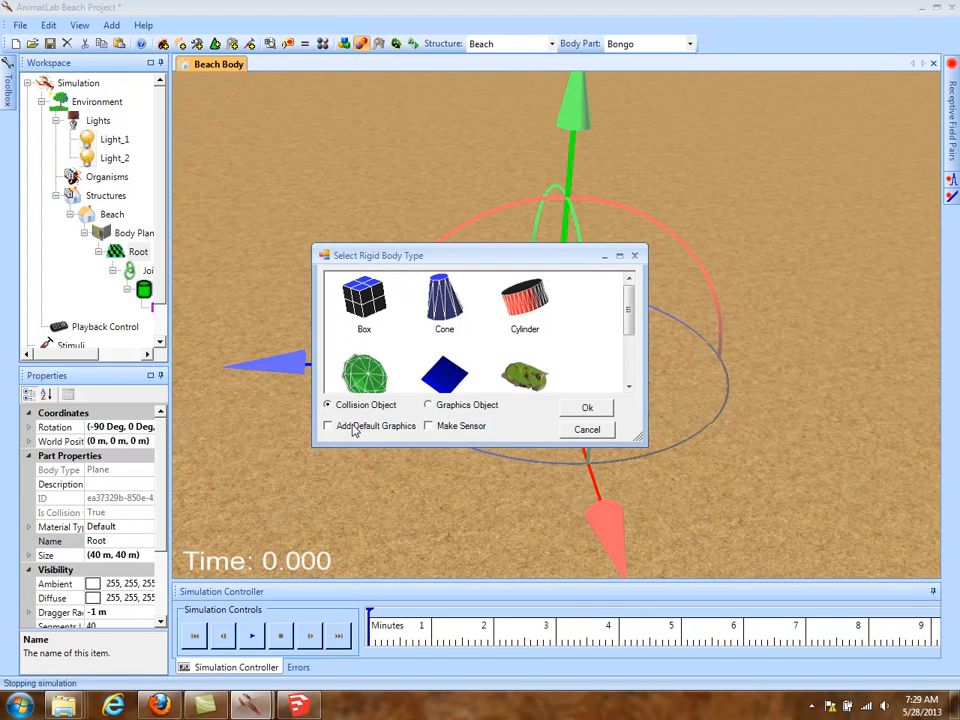
click(587, 411)
double_click(518, 316)
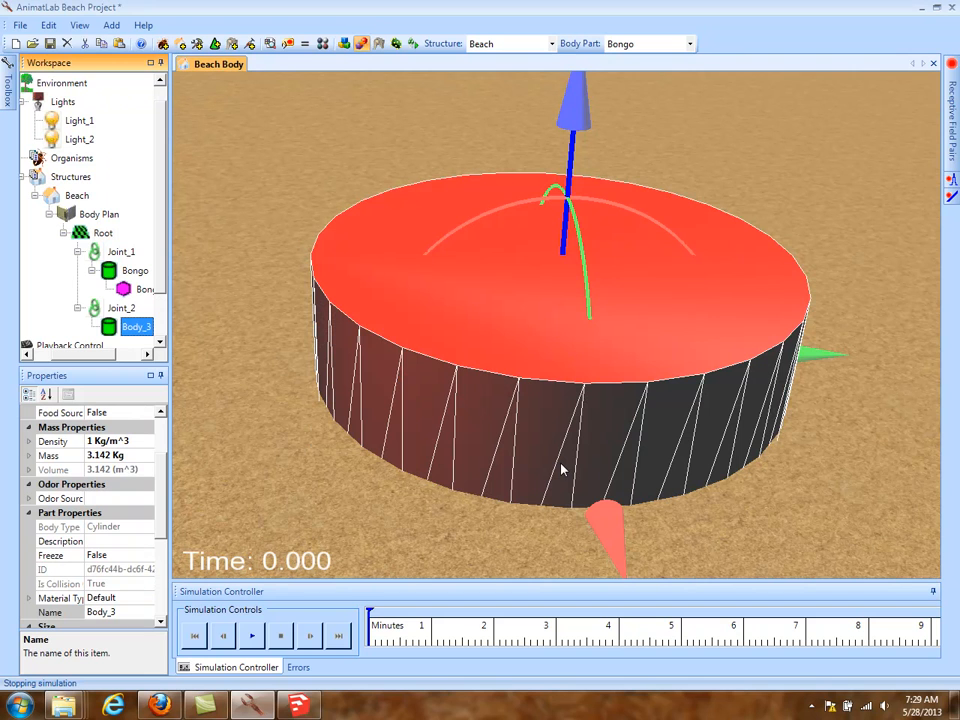
Rename the new cylinder Body_3 as Tree.
click(125, 612)
double_click(125, 612)
text(T)
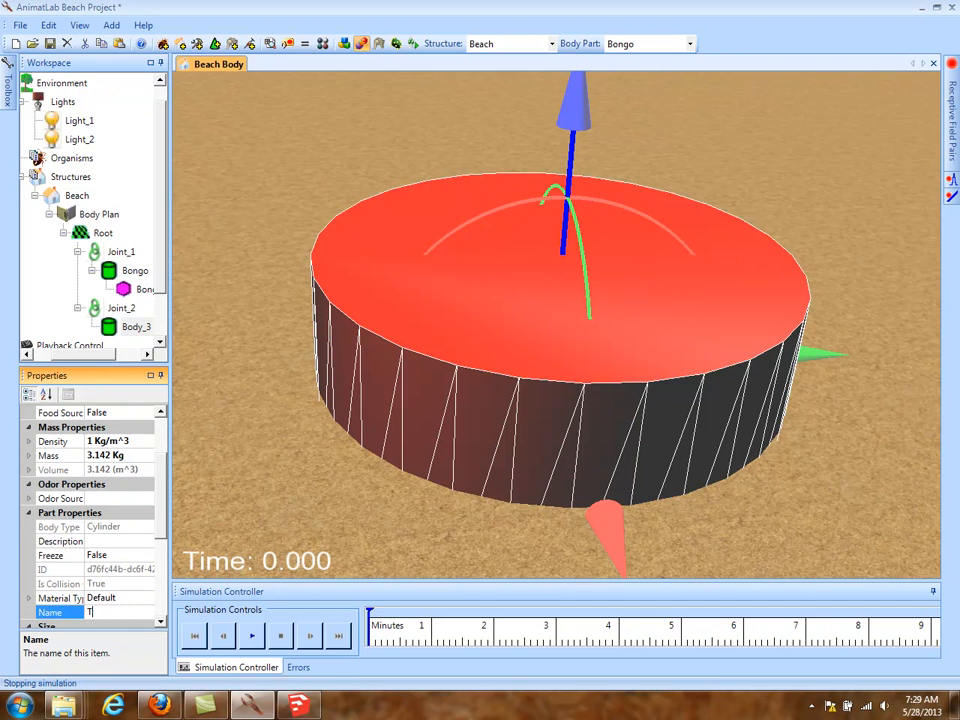
text(ree)
key(Return)
Set the Tree cylinder's height to 5 m and its radius to 0.1 m.
scroll(165, 497, down, 1)
drag(165, 497, 165, 552)
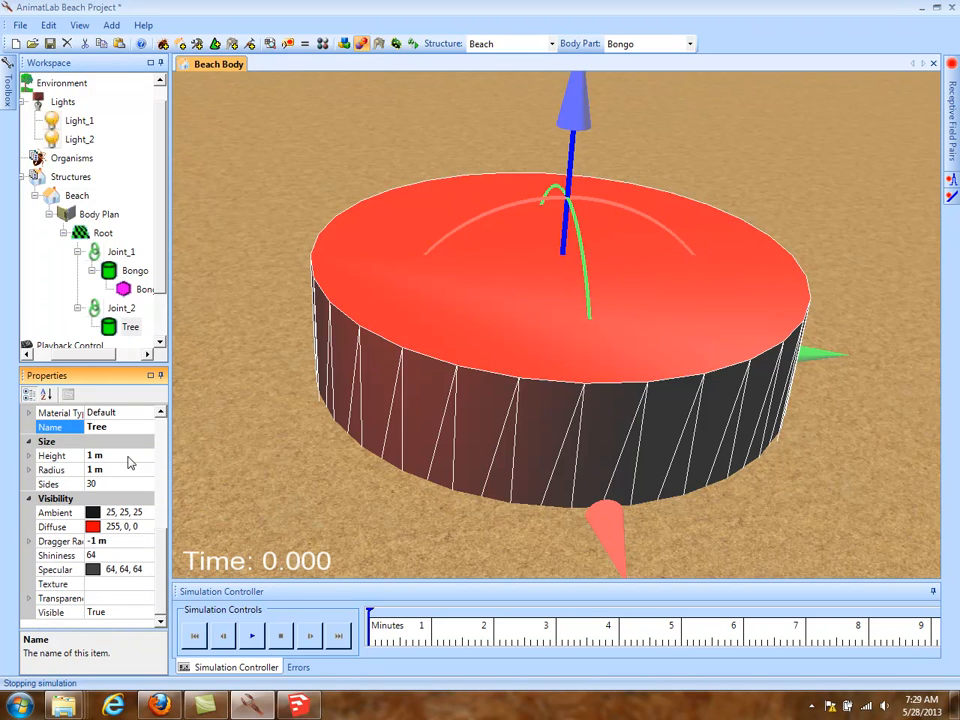
click(128, 456)
text(5)
key(Return)
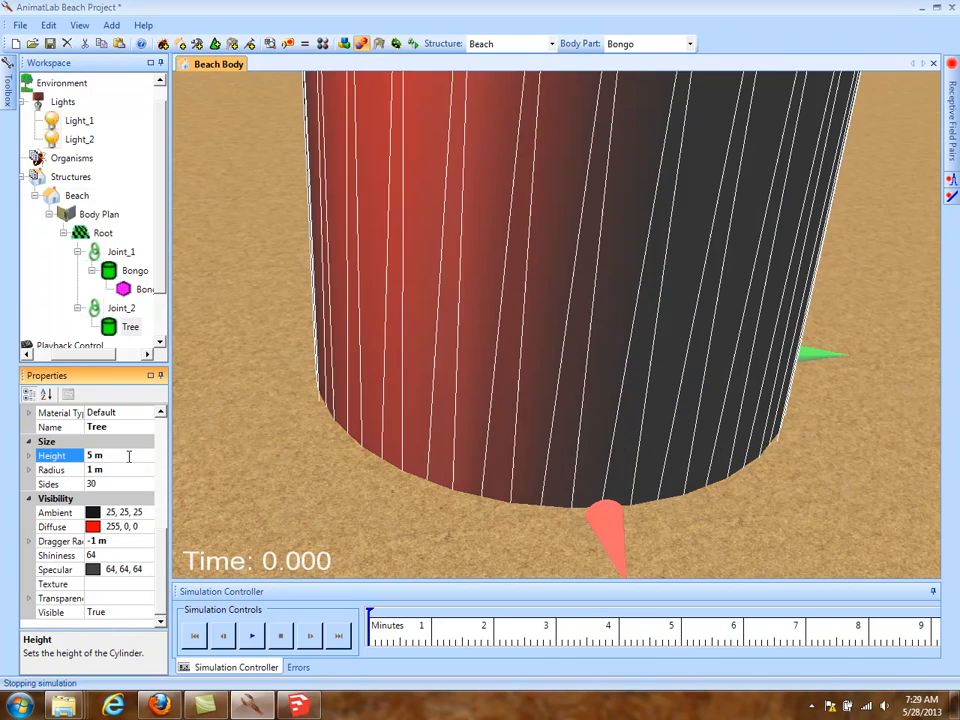
click(125, 468)
double_click(125, 467)
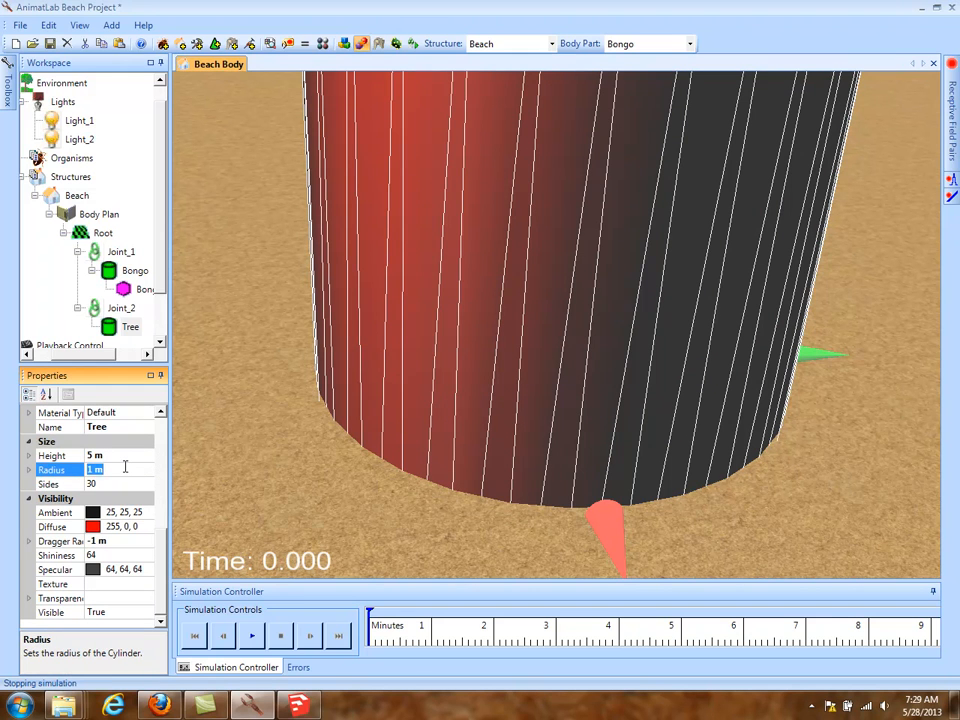
text(0.1)
key(Return)
Move the Tree cylinder away from the bongo along its X axis to about -1.06 m.
drag(292, 427, 467, 423)
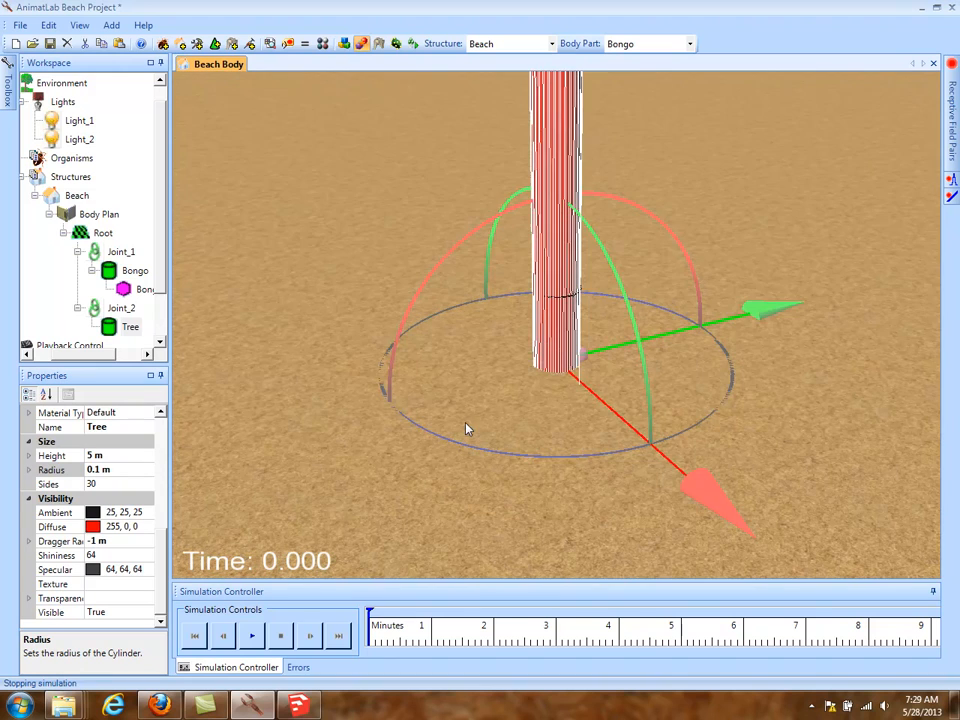
drag(712, 488, 510, 420)
drag(508, 521, 614, 566)
right_drag(615, 565, 595, 300)
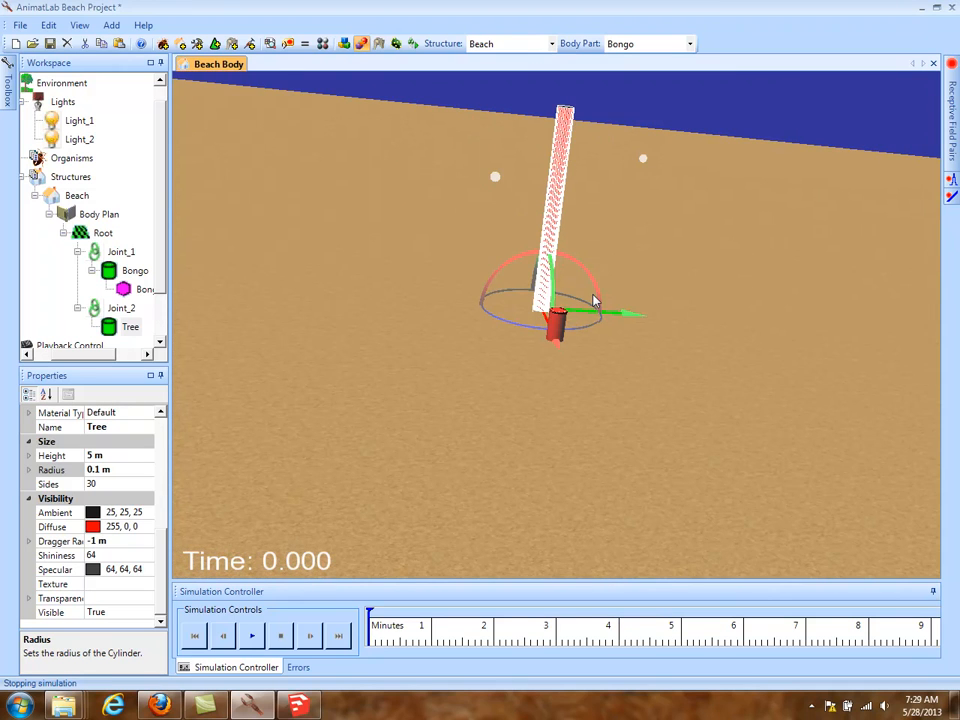
Try a dragger radius of 1 m for the Tree cylinder.
click(127, 541)
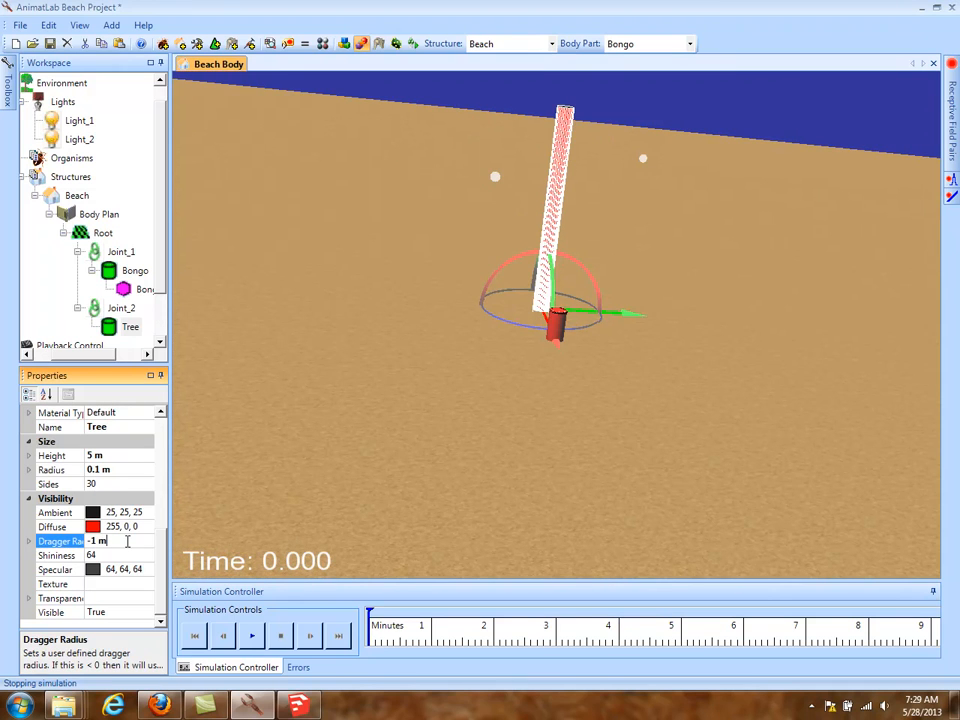
double_click(127, 541)
text(5)
key(Return)
double_click(127, 541)
text(1)
click(80, 560)
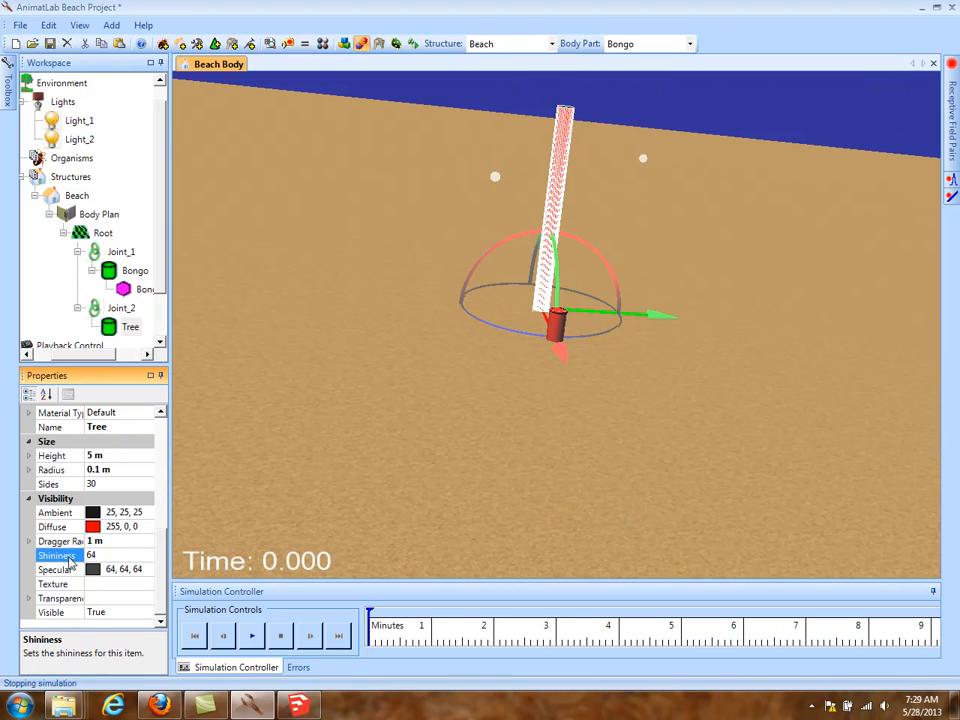
Set the Tree cylinder's dragger radius to 2 m.
click(118, 541)
double_click(118, 547)
text(2)
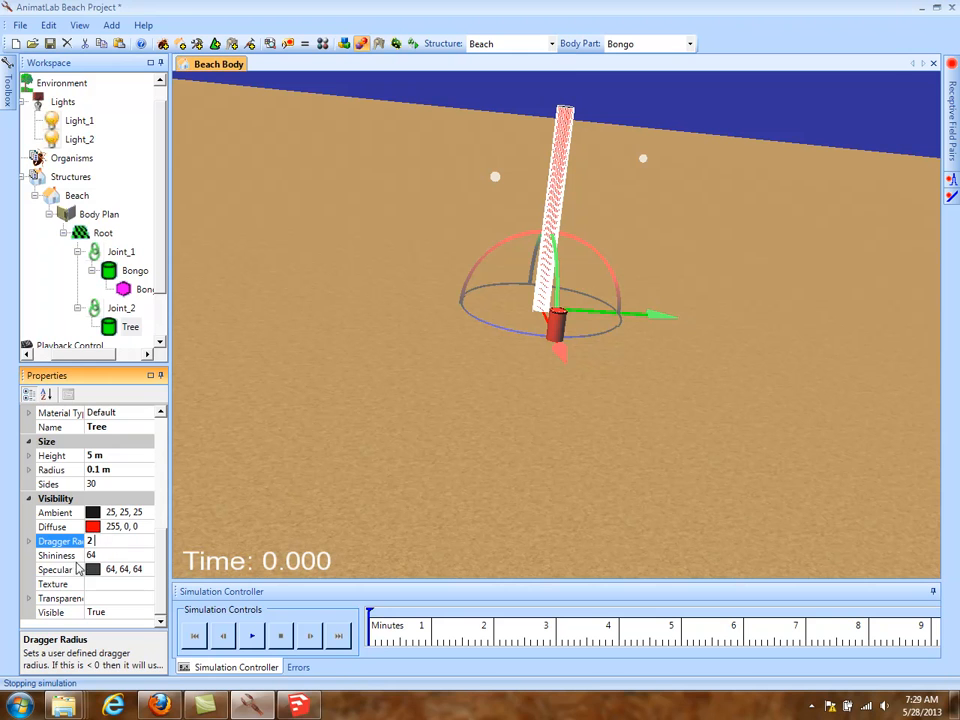
click(73, 566)
Raise the Tree cylinder along its Z axis to about 2.49 m so its base sits at the sand surface.
scroll(557, 176, down, 3)
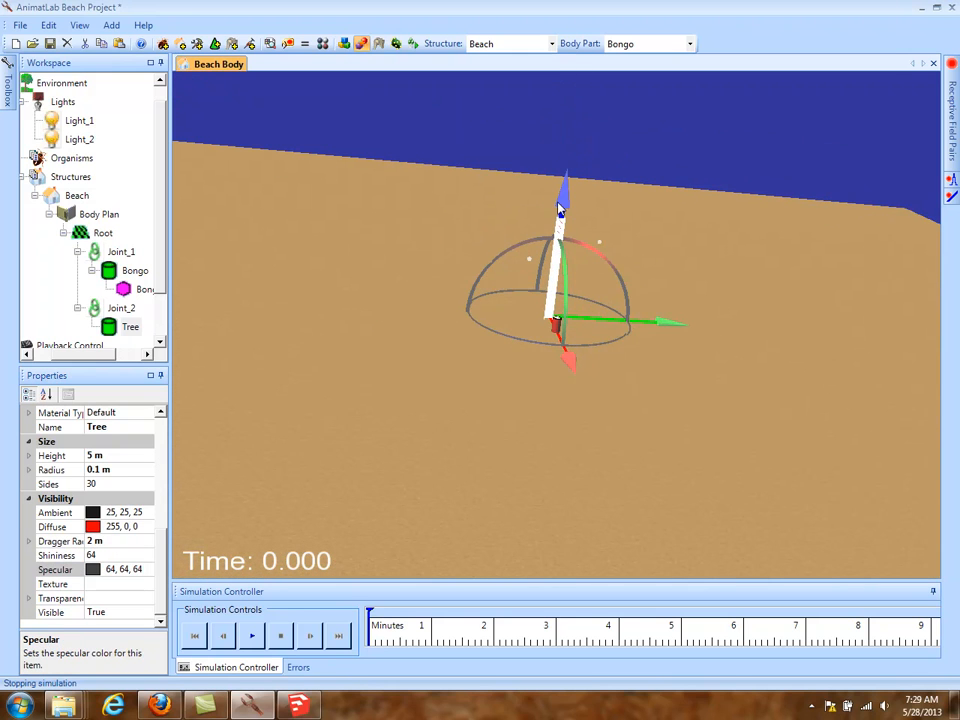
drag(560, 208, 576, 90)
mouse_move(702, 110)
right_down()
mouse_move(707, 128)
mouse_move(701, 112)
right_up()
drag(576, 95, 578, 93)
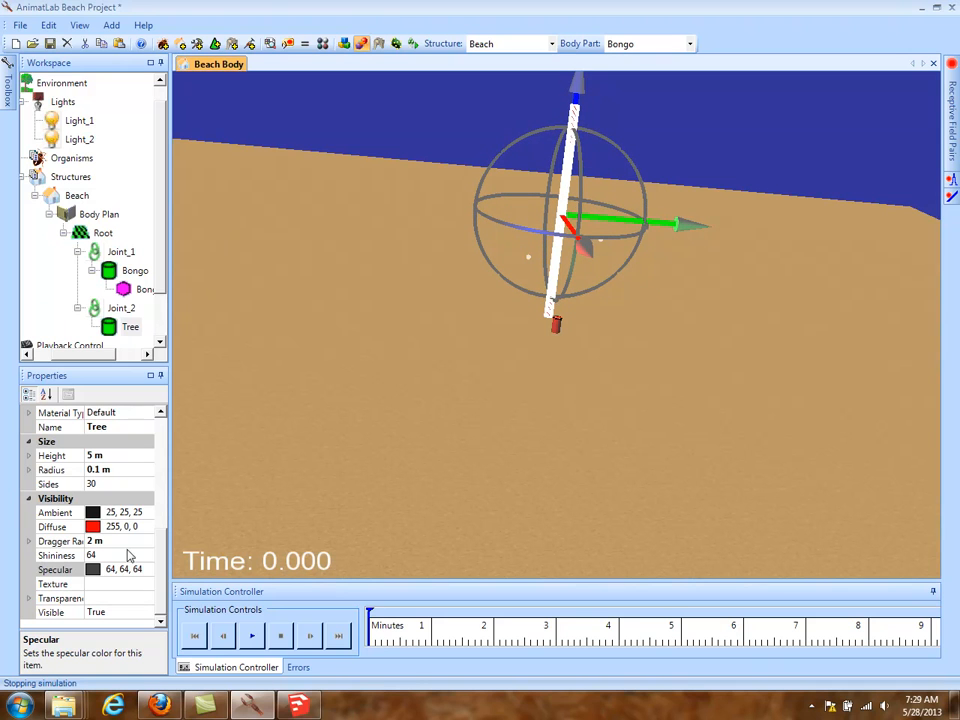
Lock the Tree cylinder in place by setting its Freeze property to True.
scroll(120, 540, up, 4)
scroll(90, 535, down, 1)
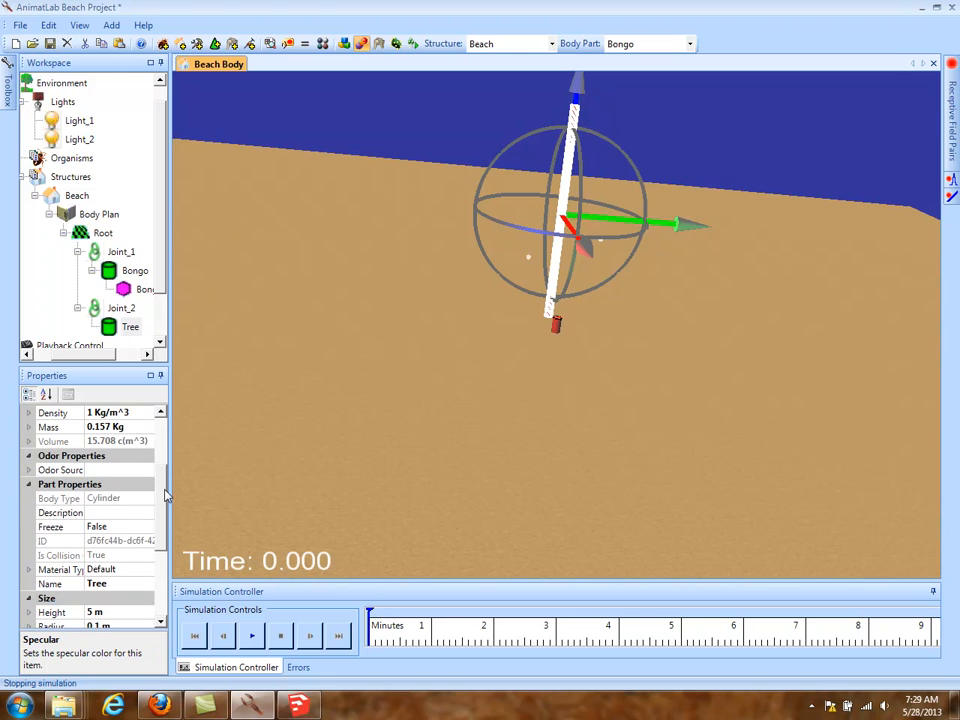
double_click(68, 531)
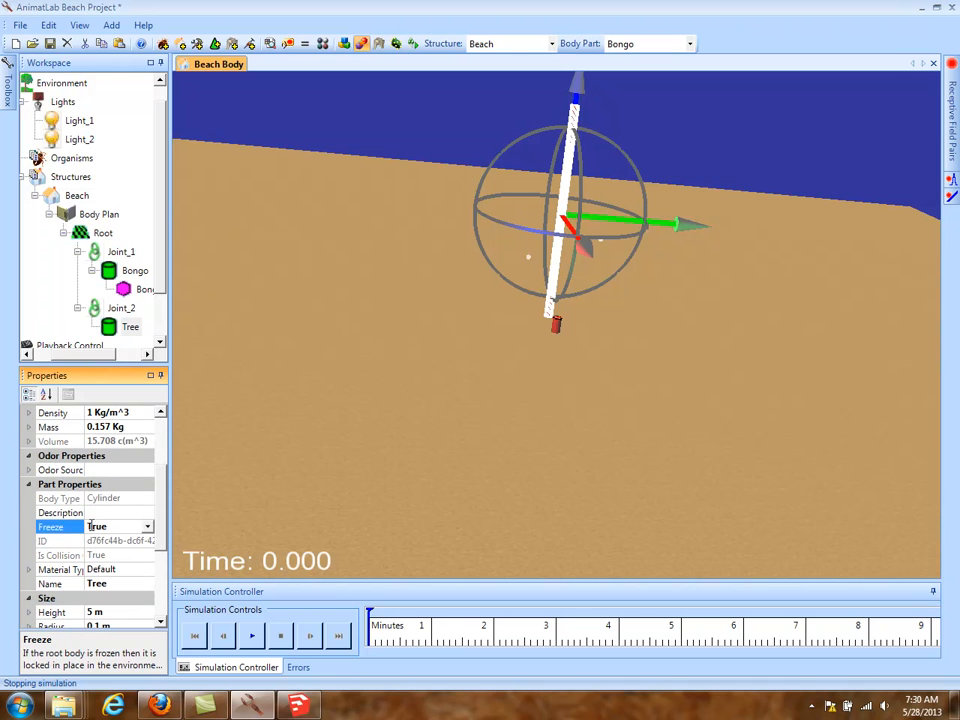
Hide the Tree's joint, Joint_2, by setting its Visible property to False.
drag(396, 366, 508, 384)
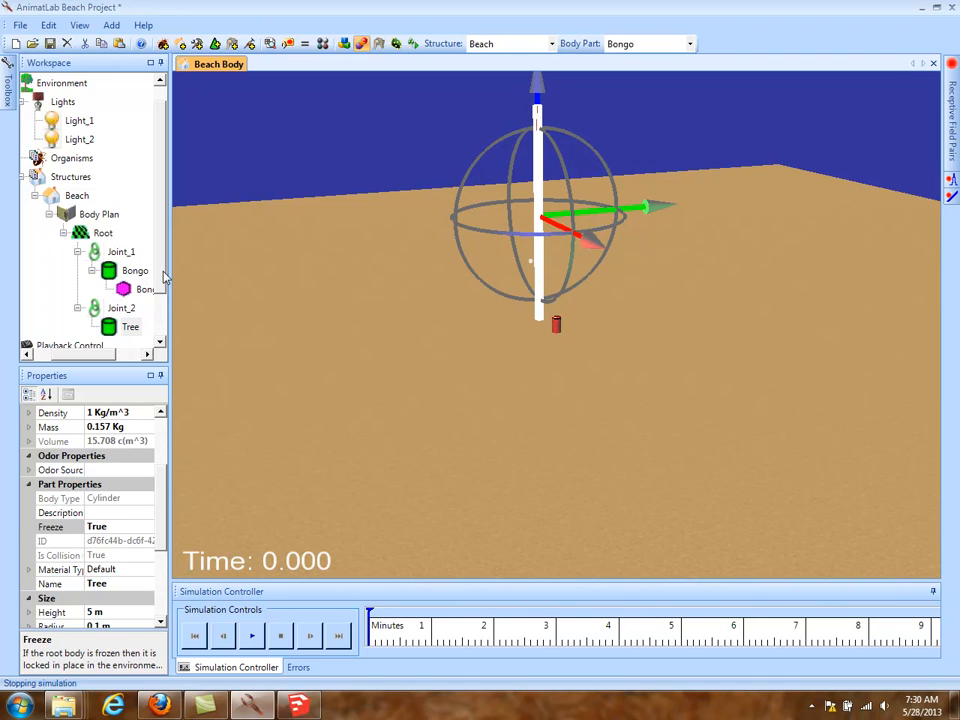
click(118, 308)
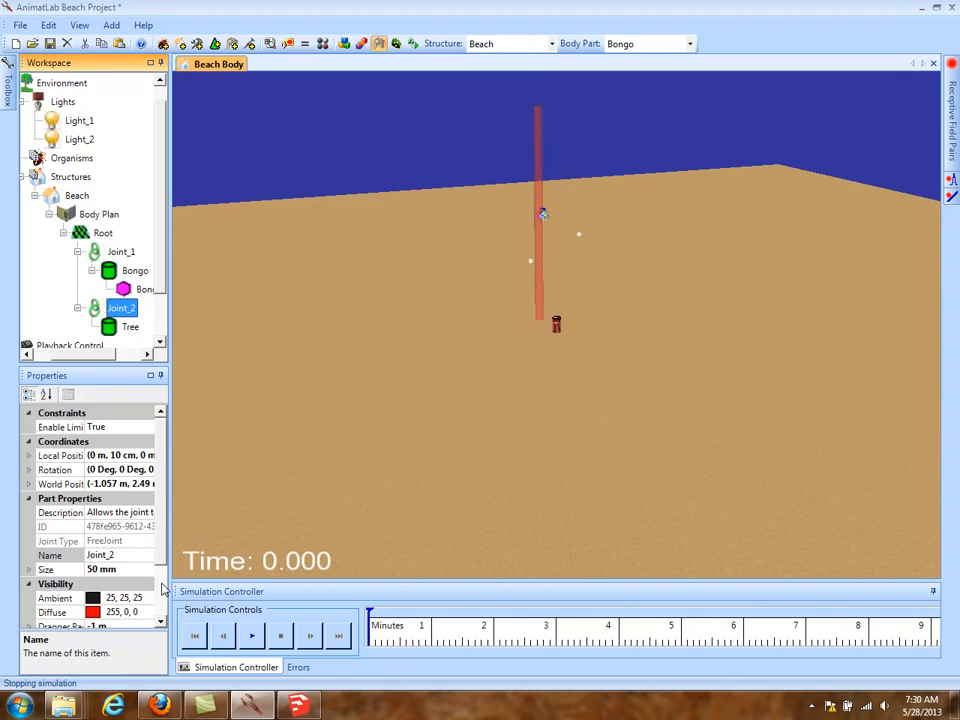
scroll(55, 580, down, 2)
double_click(55, 613)
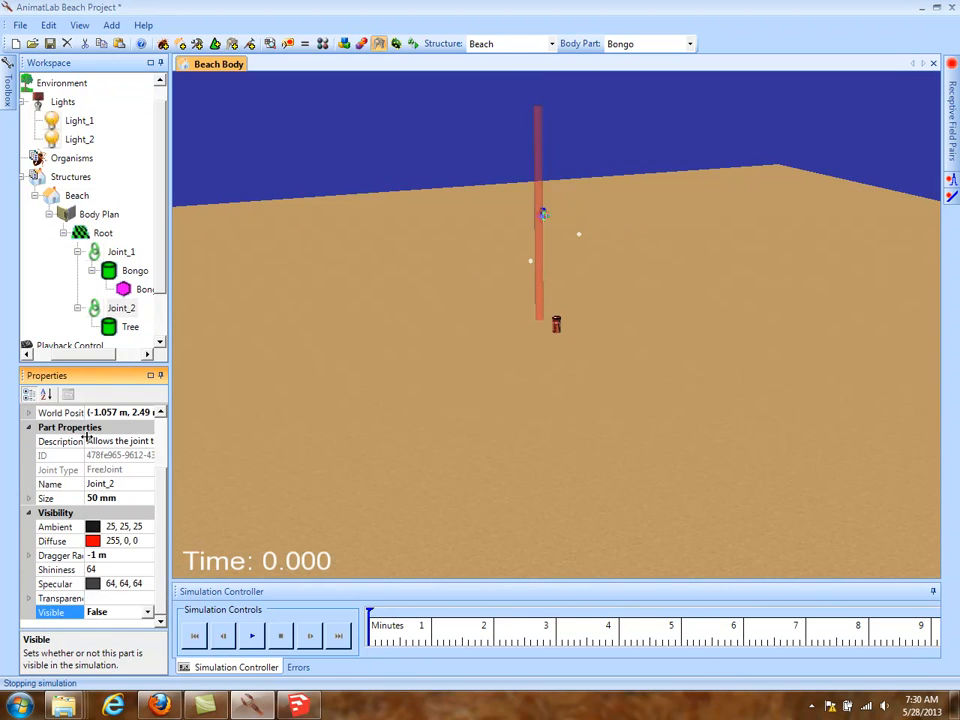
Hide the Bongo's joint, Joint_1, by setting its Visible property to False.
click(120, 251)
scroll(117, 584, down, 2)
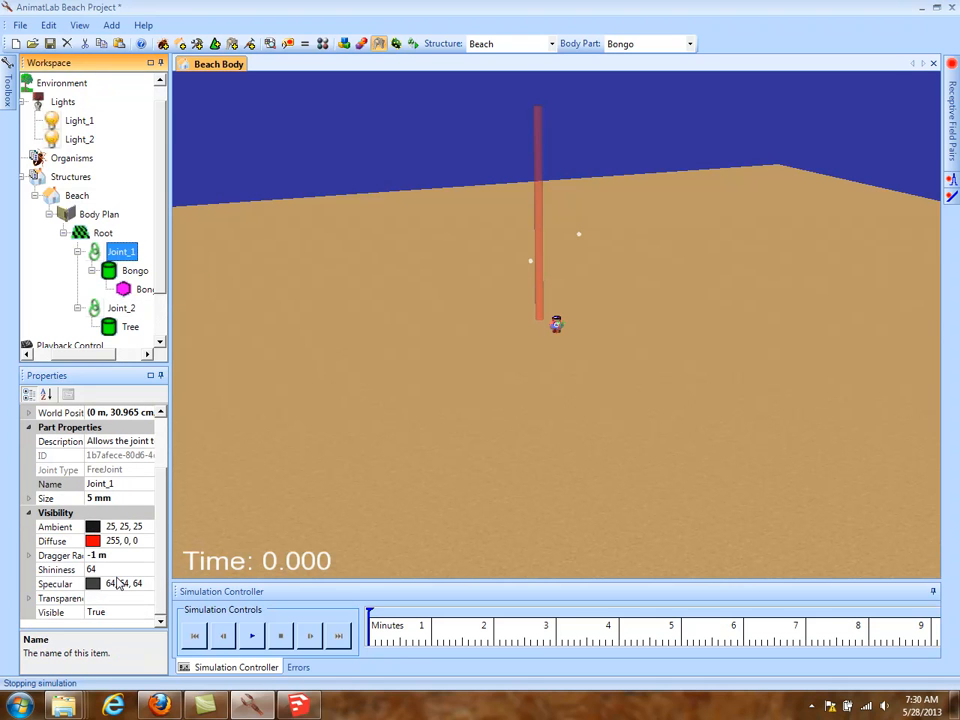
double_click(56, 612)
scroll(160, 289, down, 1)
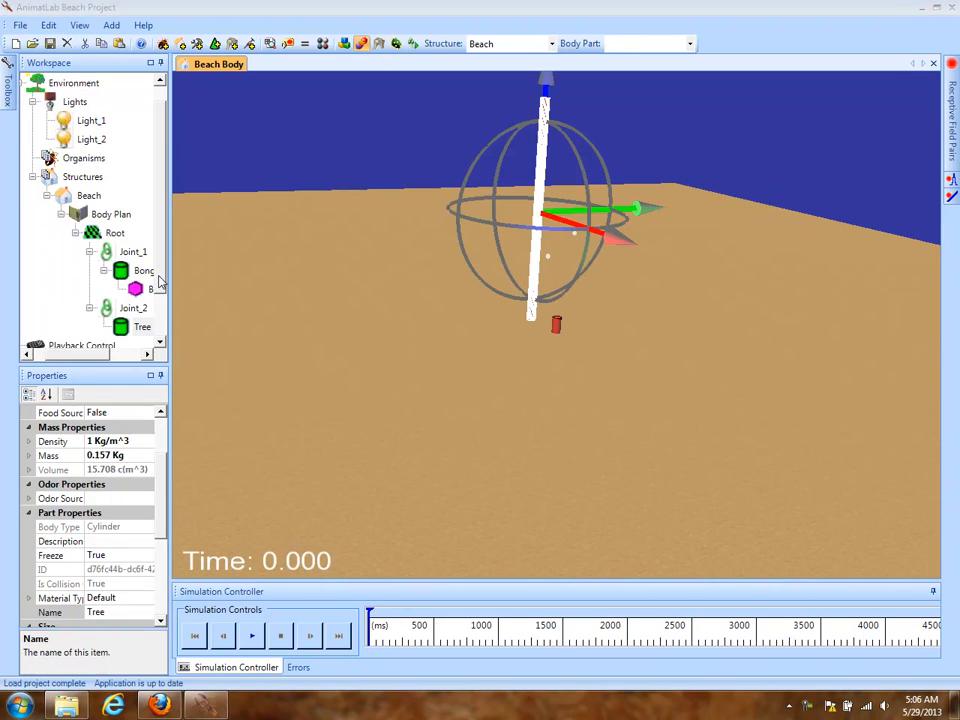
Add a child body to the Tree cylinder as a Mesh graphics object.
scroll(138, 291, down, 2)
right_click(140, 290)
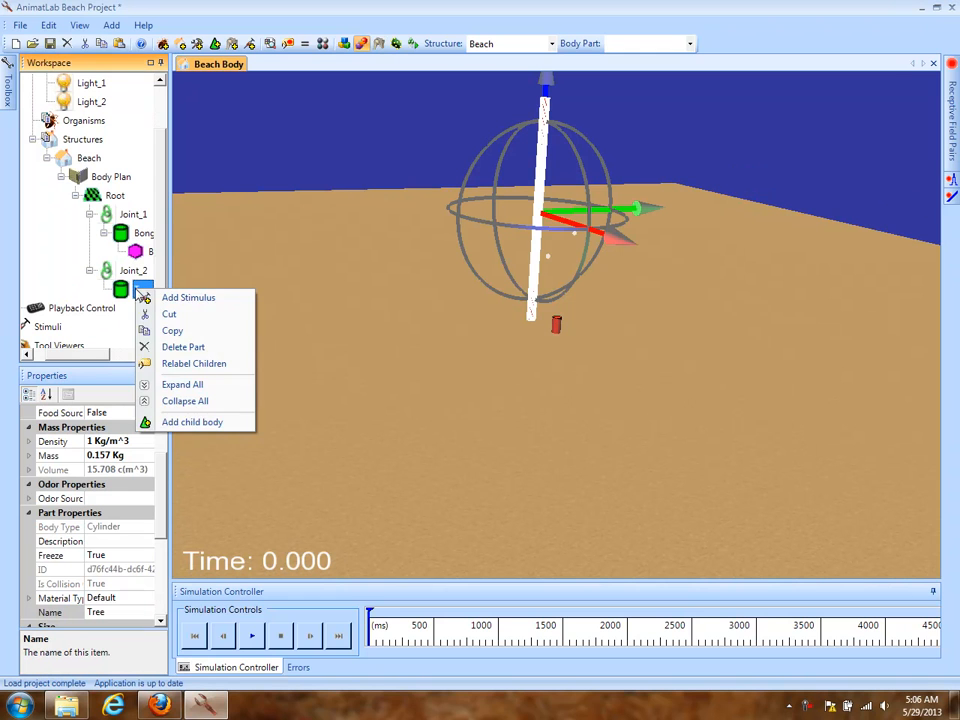
click(203, 423)
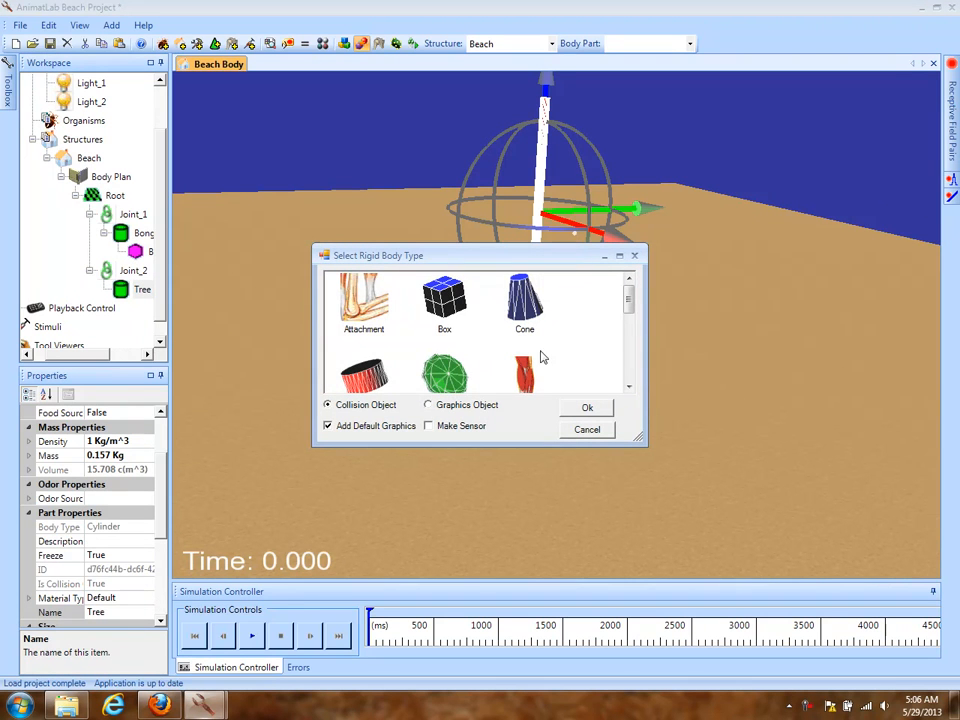
drag(630, 308, 630, 332)
click(444, 314)
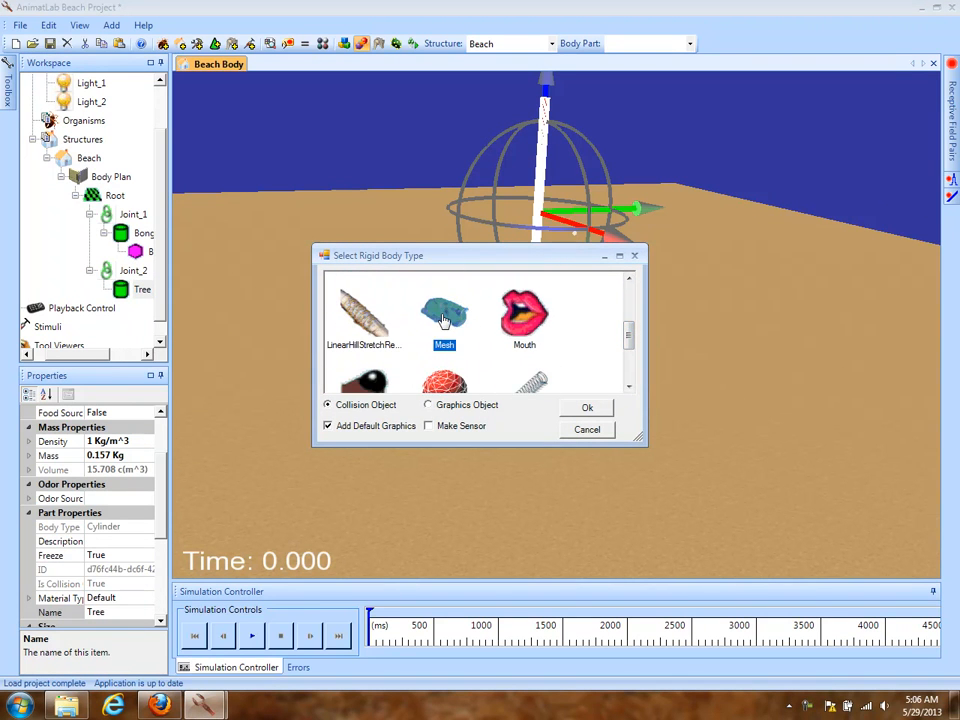
click(466, 407)
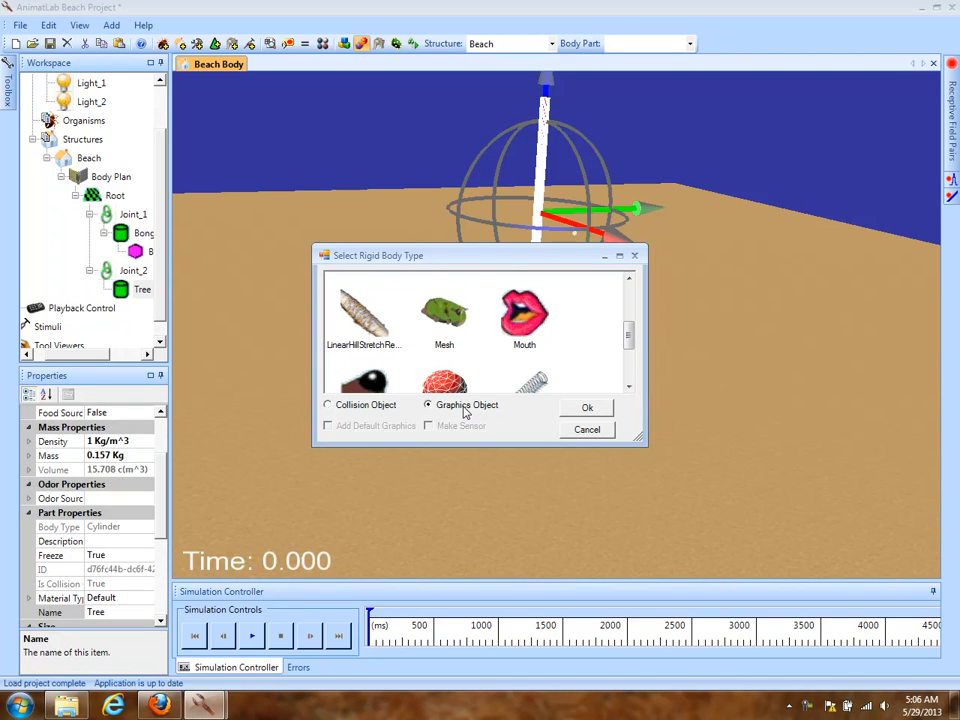
click(598, 410)
Load CoconutTree.3ds from the CoconutTree folder as the new body's mesh file.
click(567, 356)
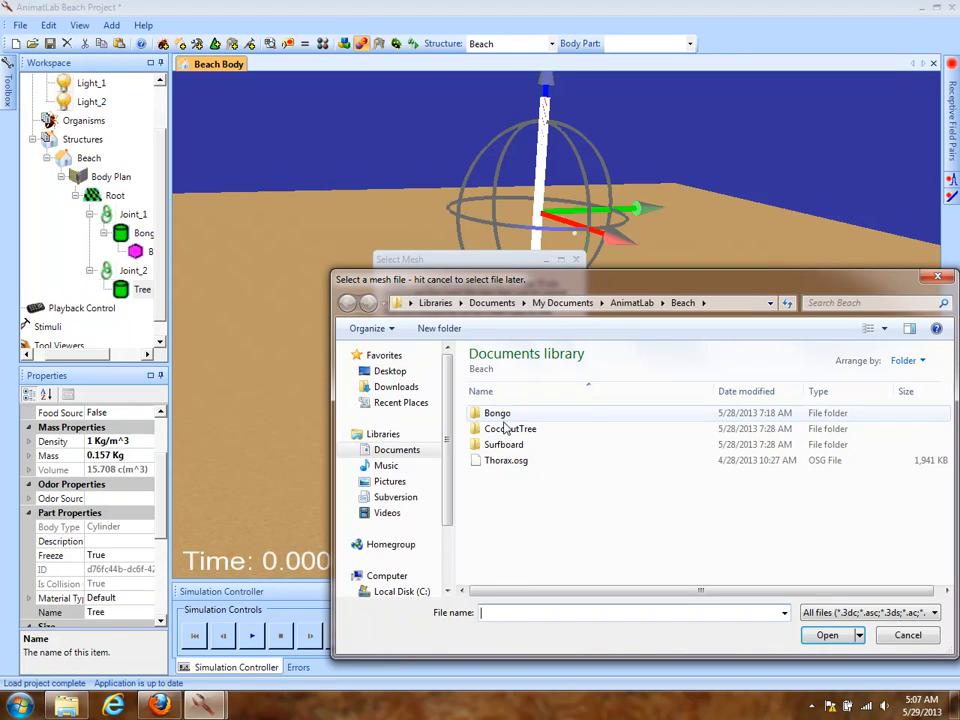
double_click(507, 430)
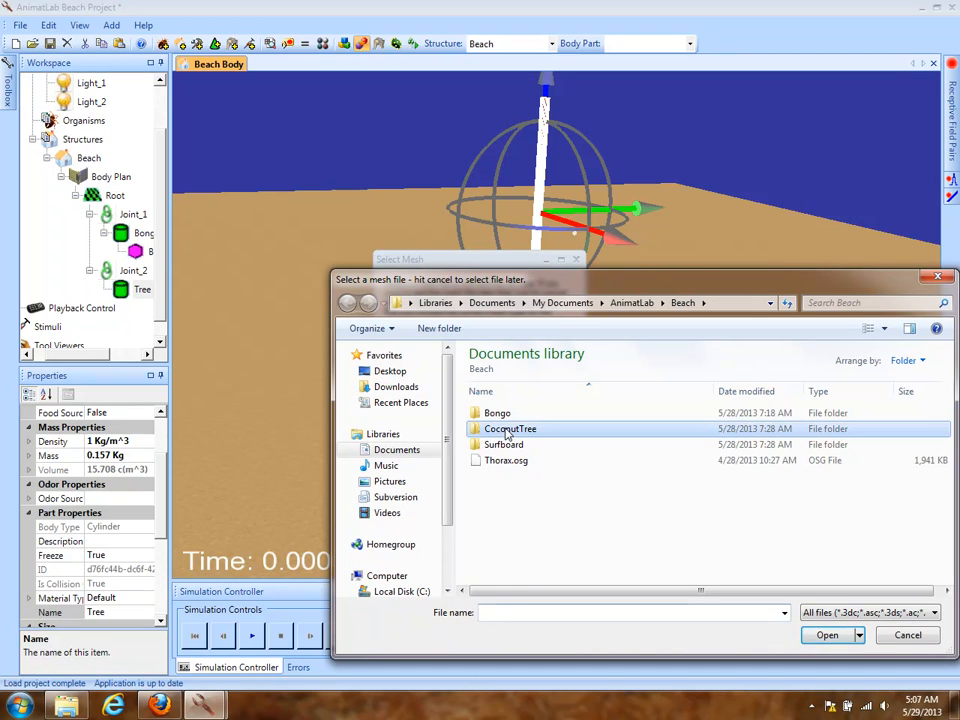
click(510, 415)
double_click(510, 414)
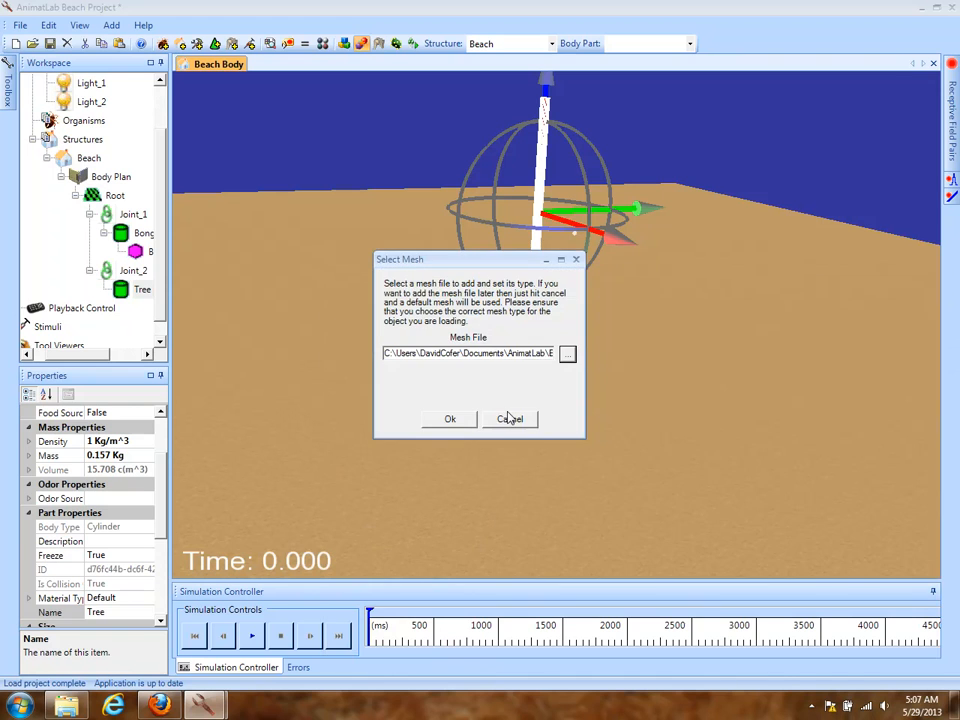
click(452, 420)
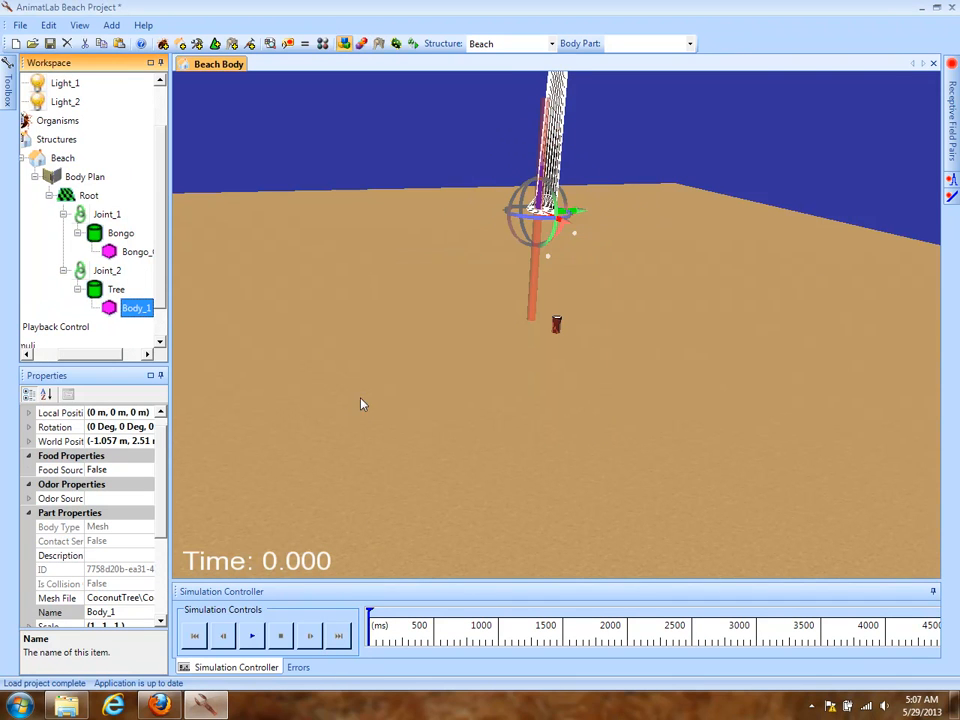
Scale the coconut tree mesh to 0.5 in X, Y and Z.
drag(364, 401, 506, 442)
right_drag(633, 514, 647, 384)
drag(647, 384, 682, 410)
scroll(48, 588, down, 1)
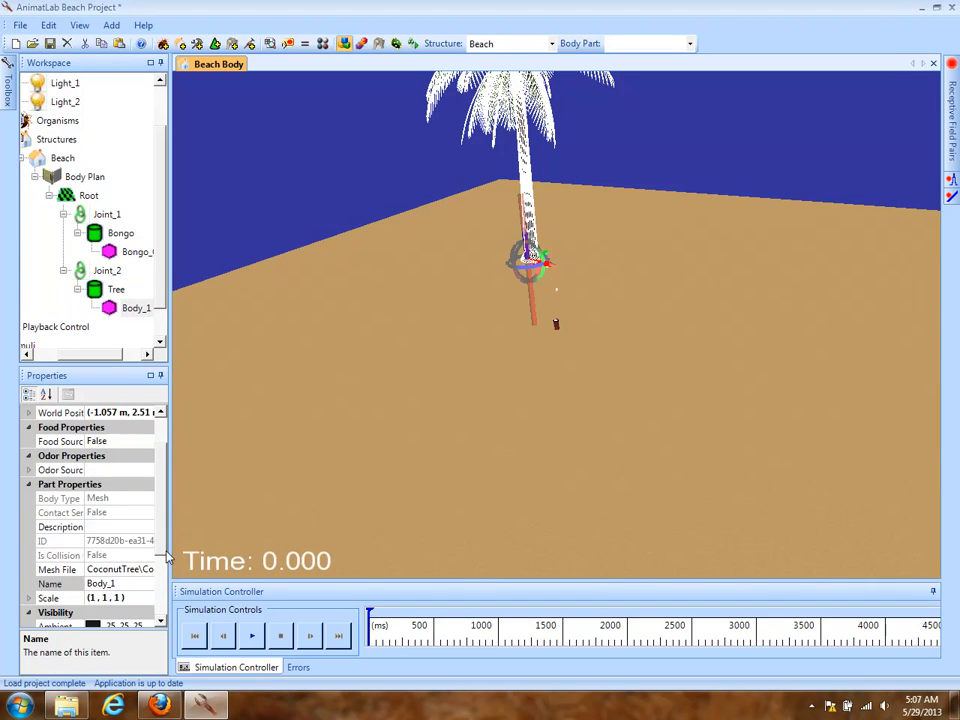
drag(166, 551, 166, 567)
click(31, 556)
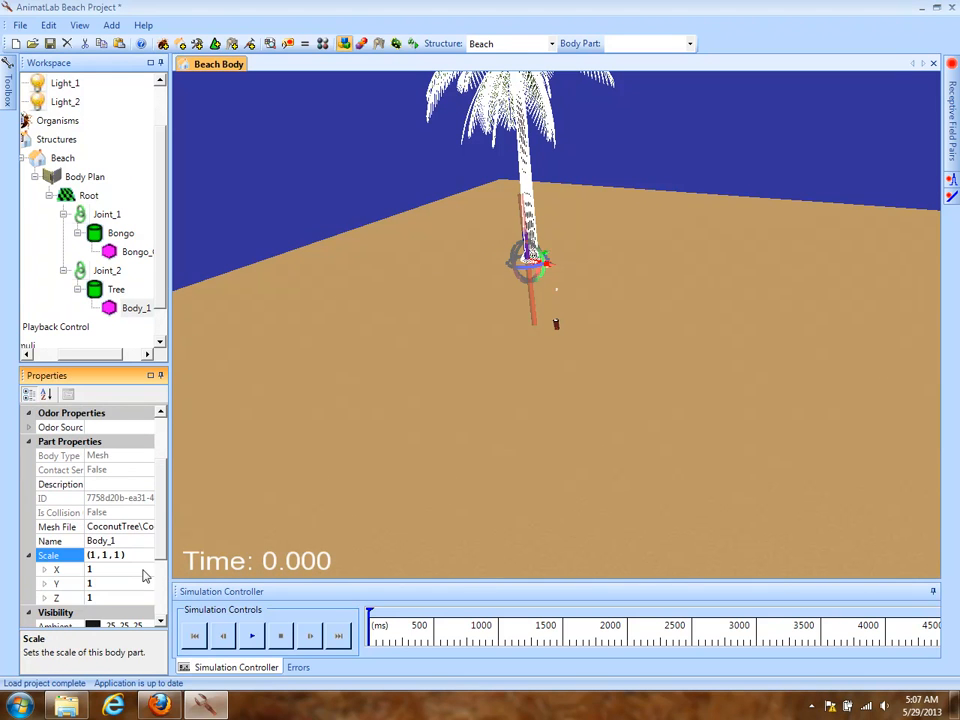
click(144, 569)
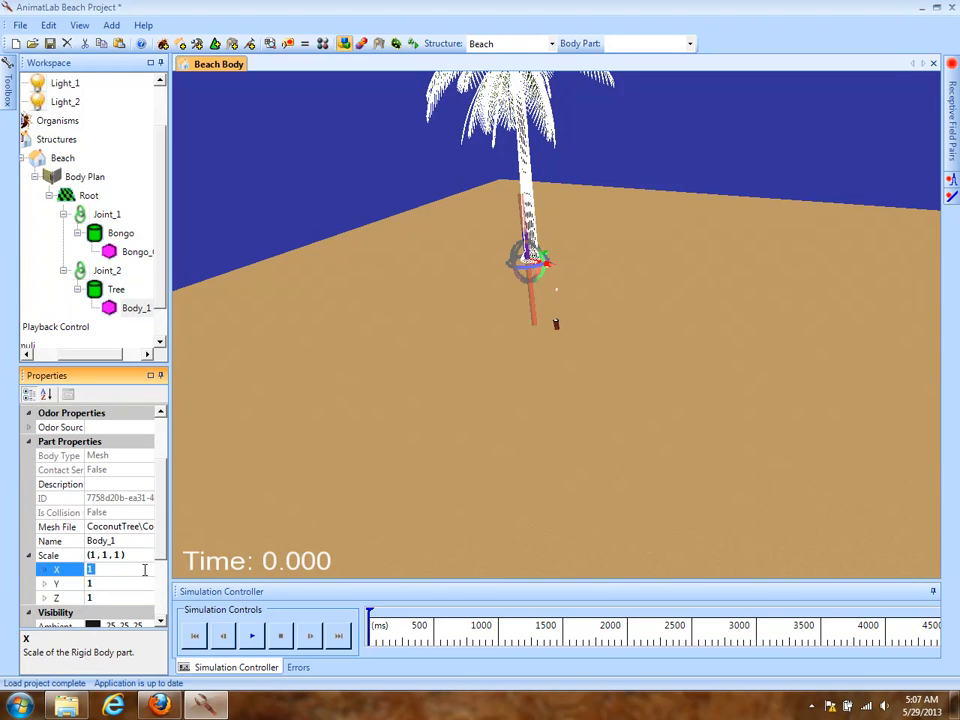
text(0.5)
click(127, 580)
text(0.5)
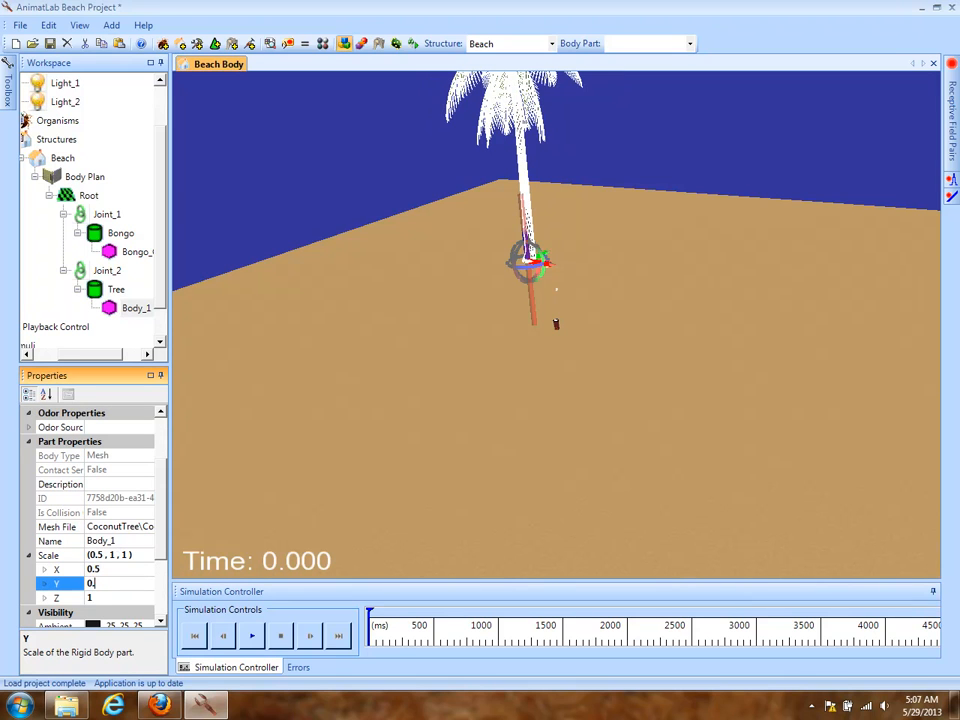
key(Return)
click(128, 597)
text(0.5)
key(Return)
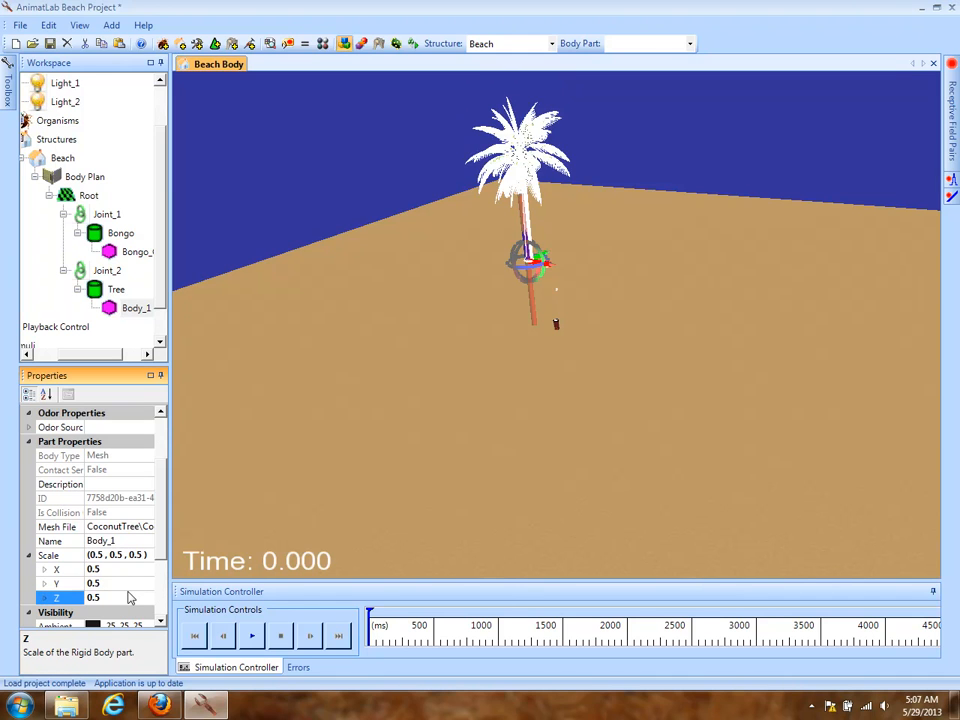
Enlarge the coconut tree mesh's dragger radius, first to 3 m and finally to 4 m.
scroll(163, 527, down, 3)
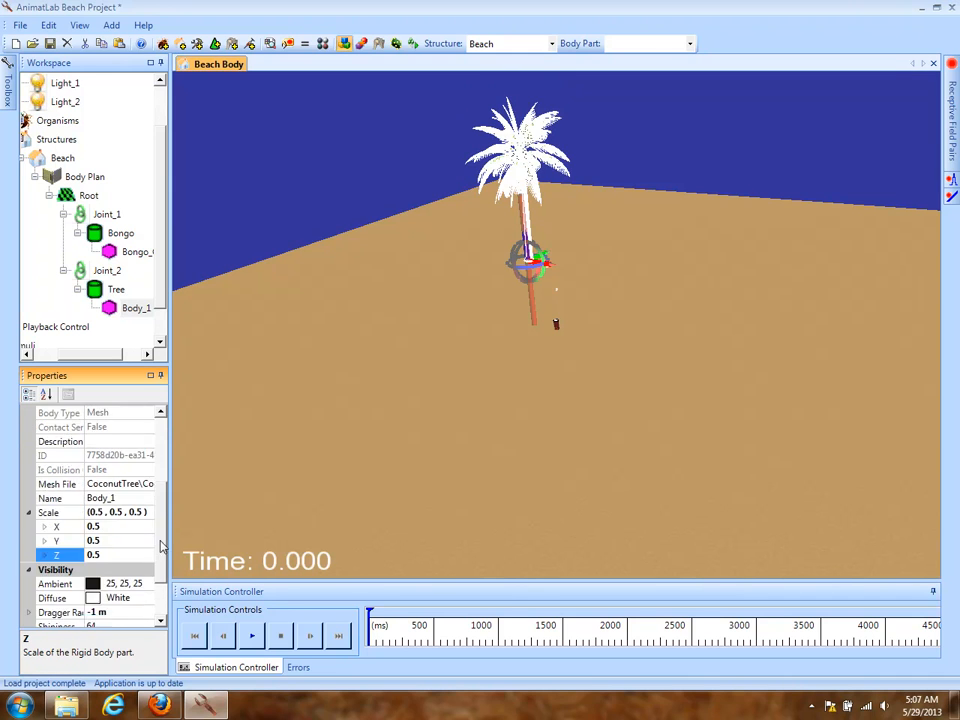
click(123, 541)
double_click(124, 545)
text(3)
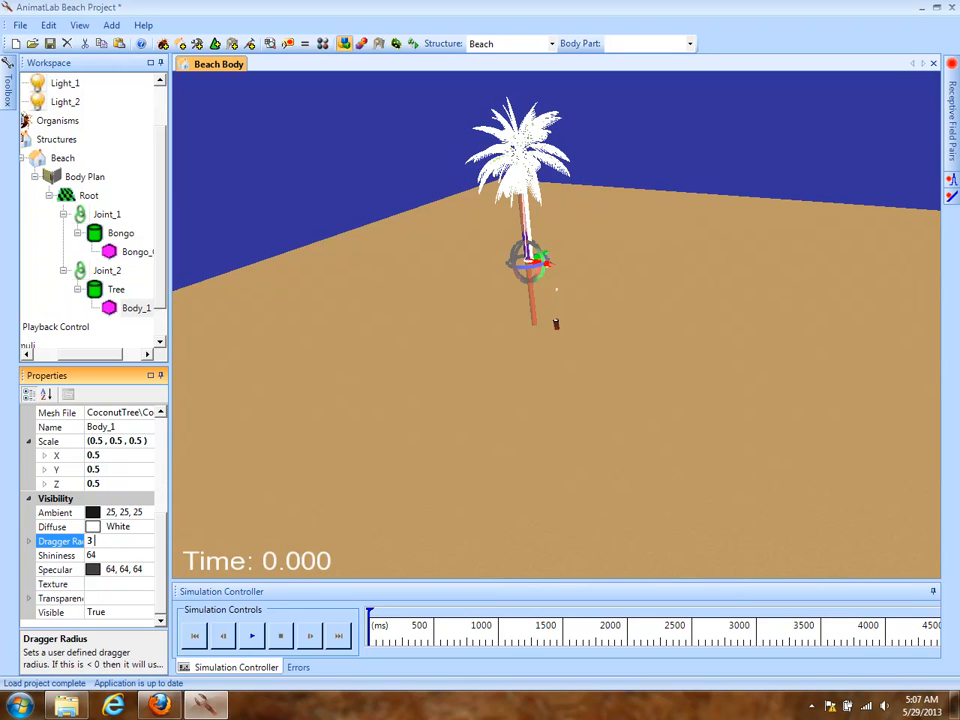
key(Return)
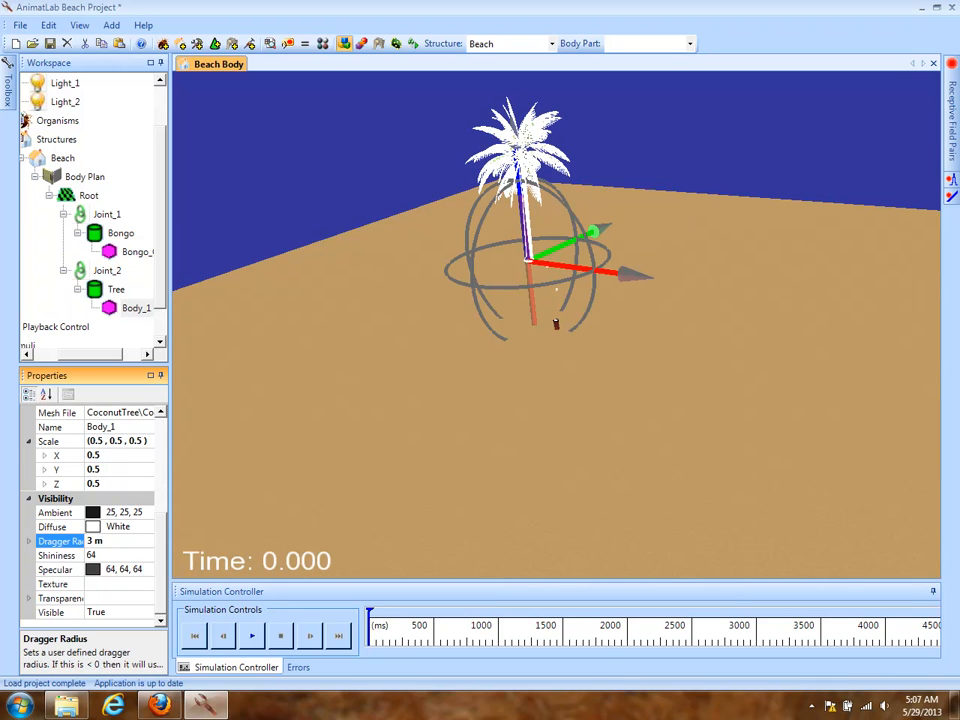
double_click(124, 545)
text(4)
key(Return)
Lower the coconut tree mesh along its Z axis until its trunk base sits at the sand surface.
drag(512, 86, 529, 164)
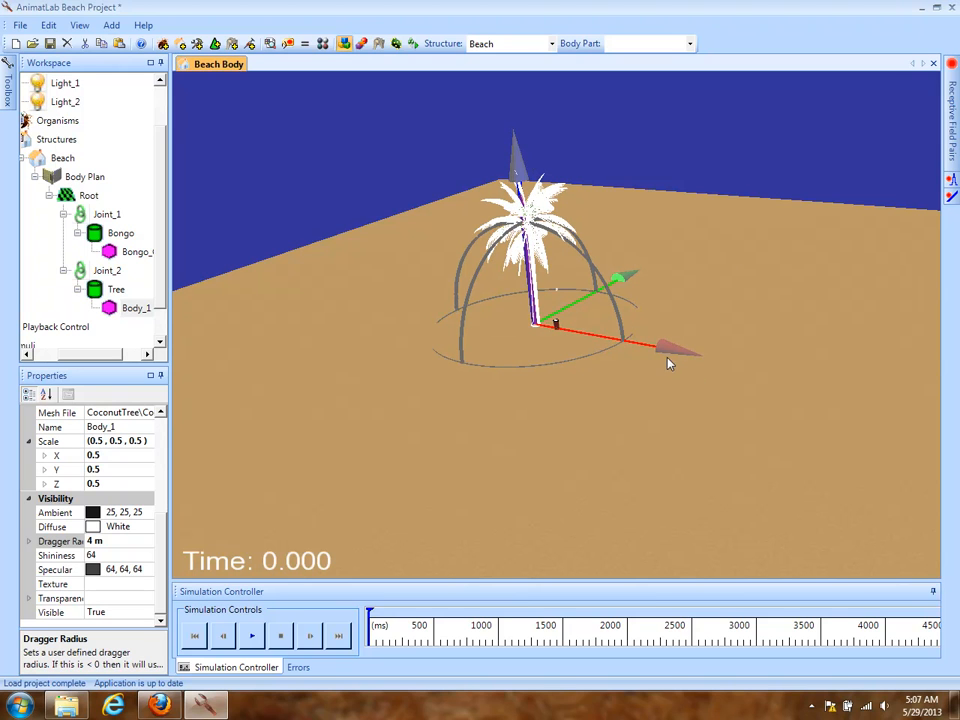
drag(669, 360, 669, 348)
right_drag(730, 368, 730, 270)
Set the coconut tree mesh's dragger radius back to -1 m.
click(115, 553)
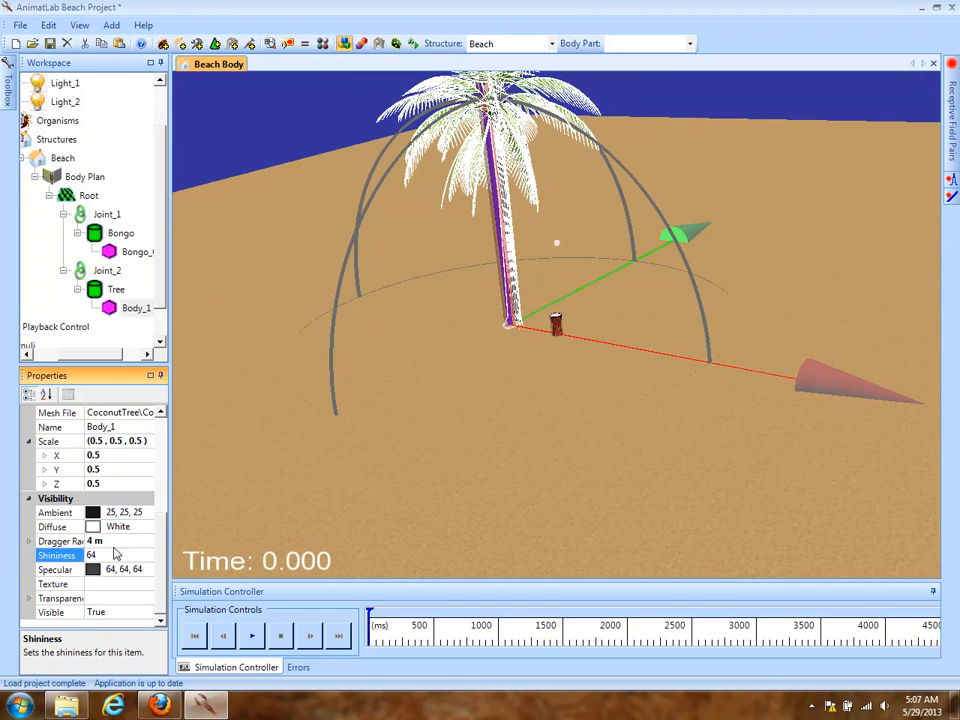
click(115, 541)
text(-2)
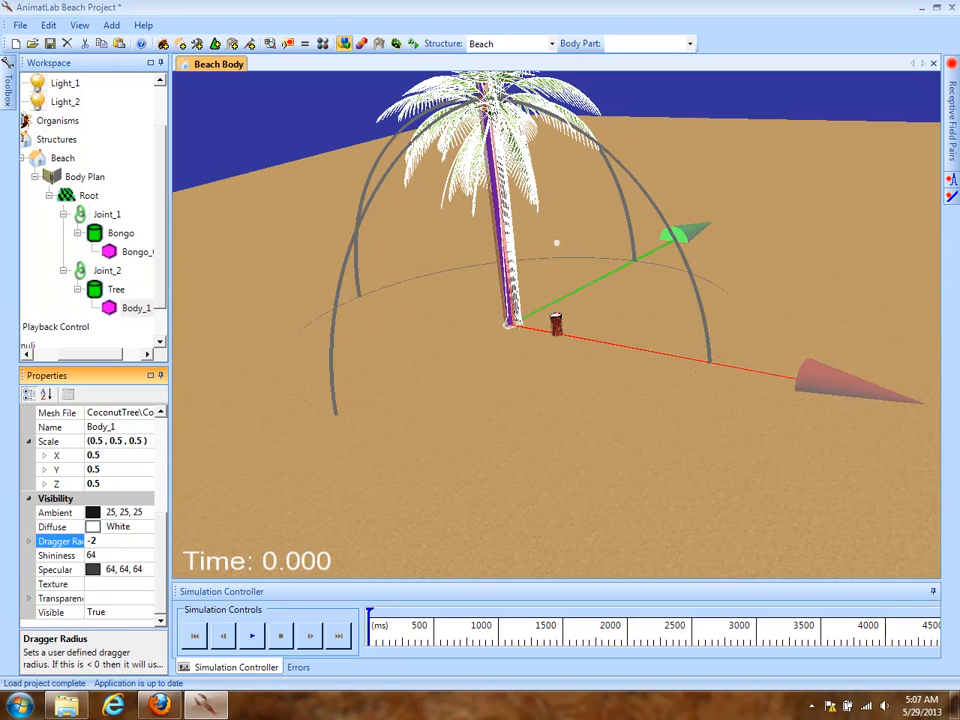
key(Return)
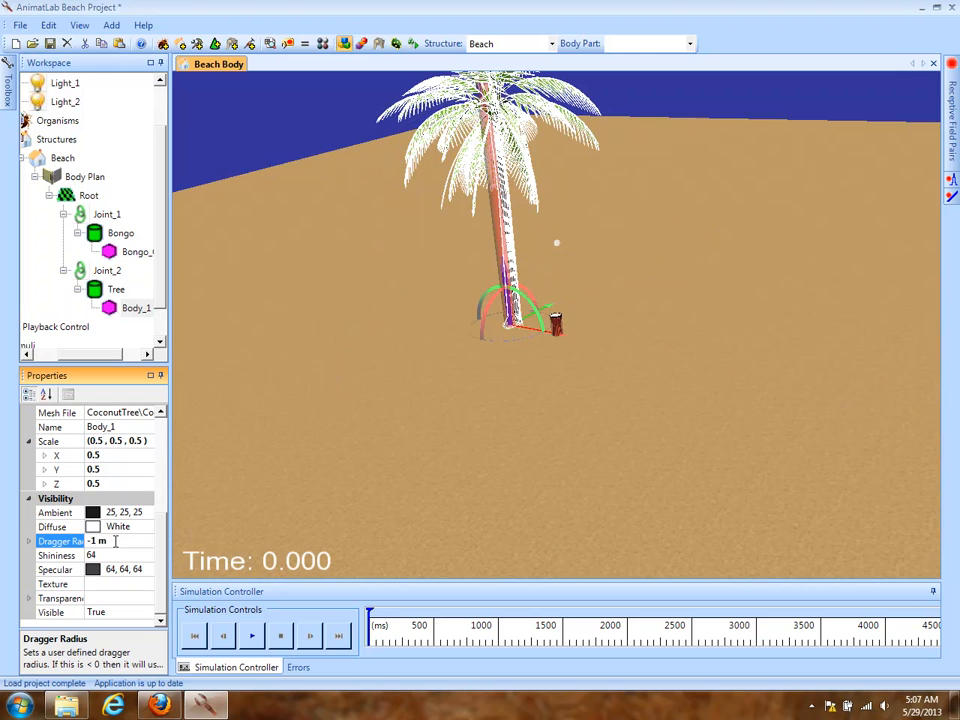
Shift the coconut tree mesh horizontally along its X and Y axes so its trunk surrounds the Tree collision cylinder.
right_drag(574, 204, 653, 402)
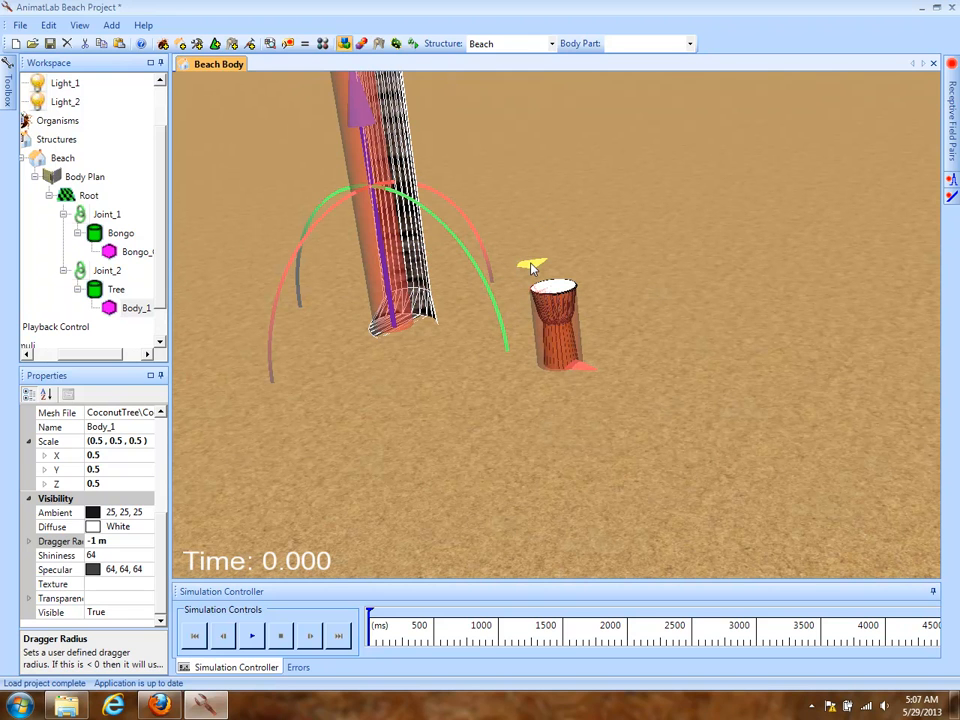
drag(533, 267, 514, 267)
drag(755, 293, 231, 229)
drag(722, 493, 812, 452)
drag(763, 313, 769, 313)
drag(780, 400, 290, 480)
drag(877, 393, 388, 298)
drag(524, 362, 544, 361)
drag(380, 374, 416, 358)
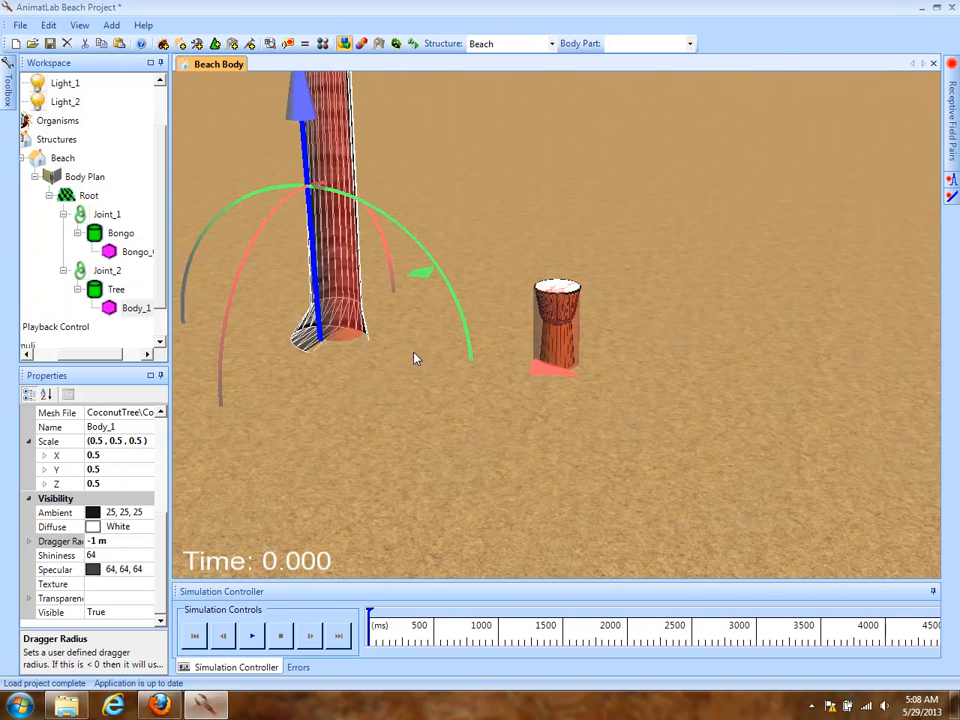
Rename the coconut tree mesh as Tree_Graphics.
drag(717, 455, 735, 478)
right_drag(735, 472, 718, 312)
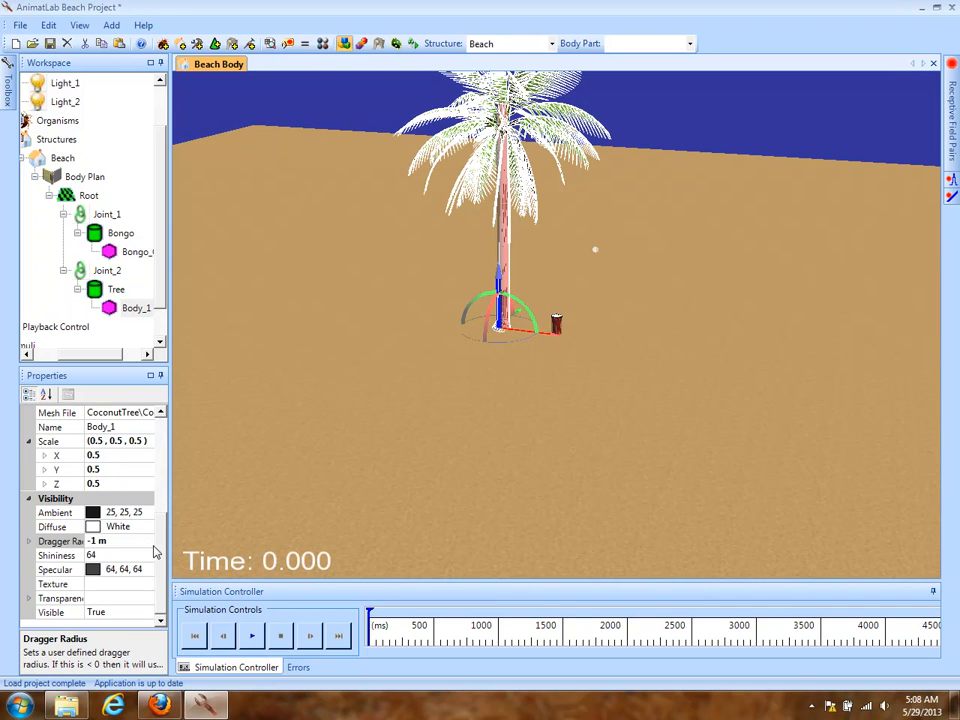
scroll(140, 550, up, 2)
click(132, 511)
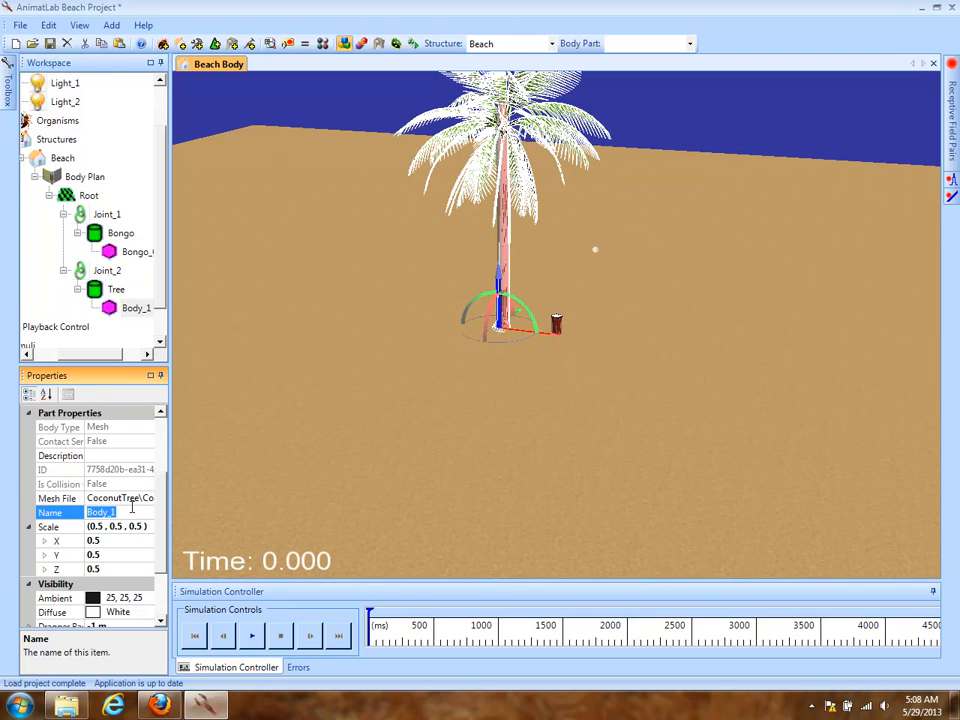
text(Y)
text(ree_Graphics)
key(Return)
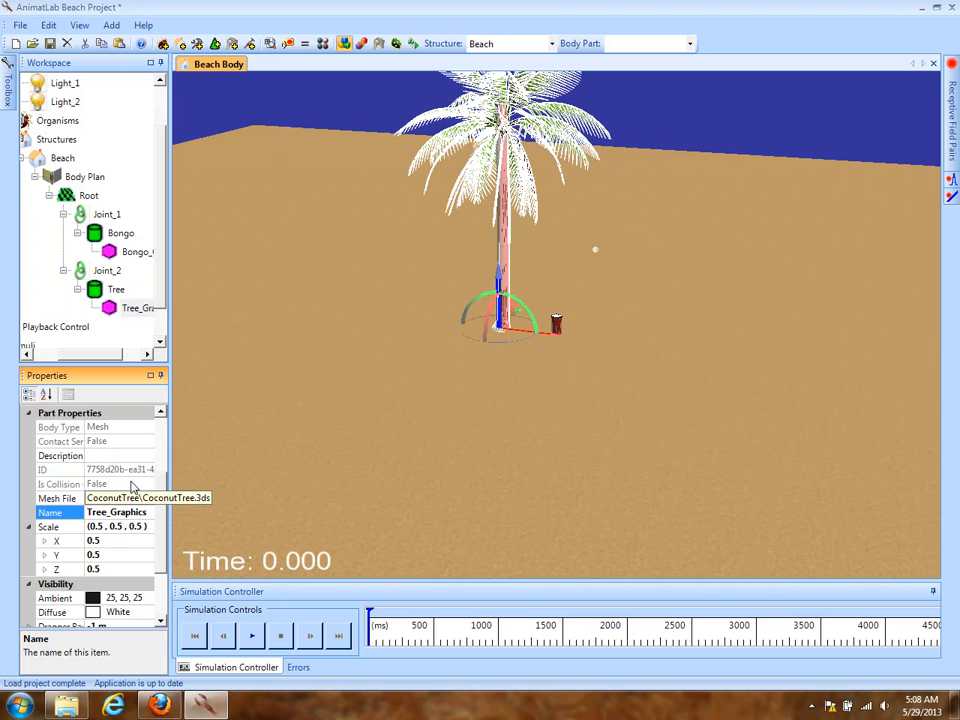
Hide the Tree collision cylinder during simulation by setting its Simulation transparency to 100.
click(112, 289)
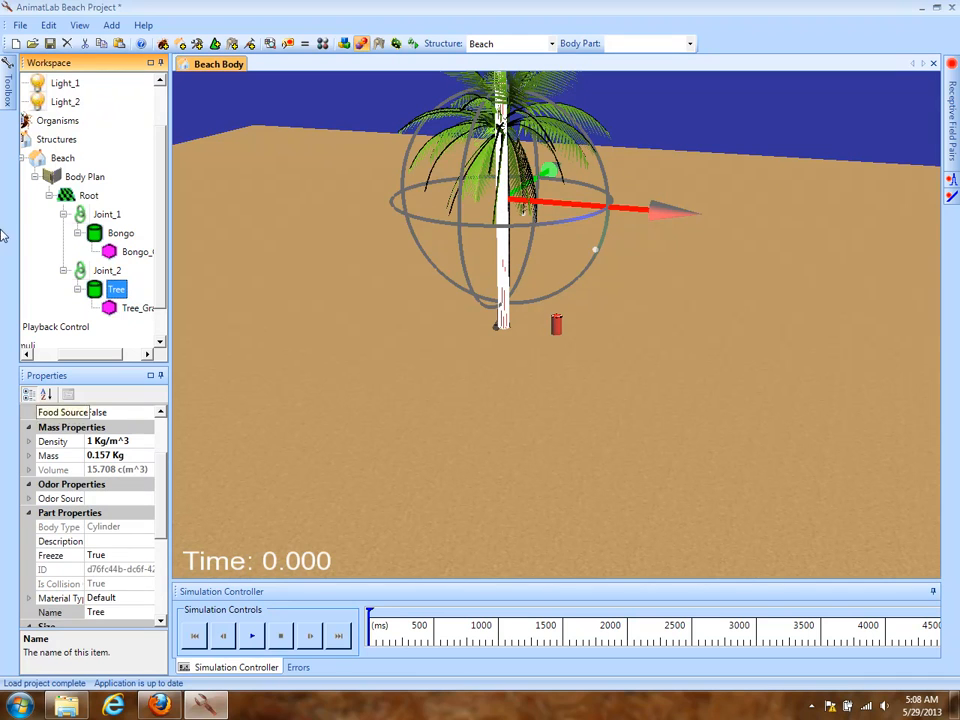
click(164, 579)
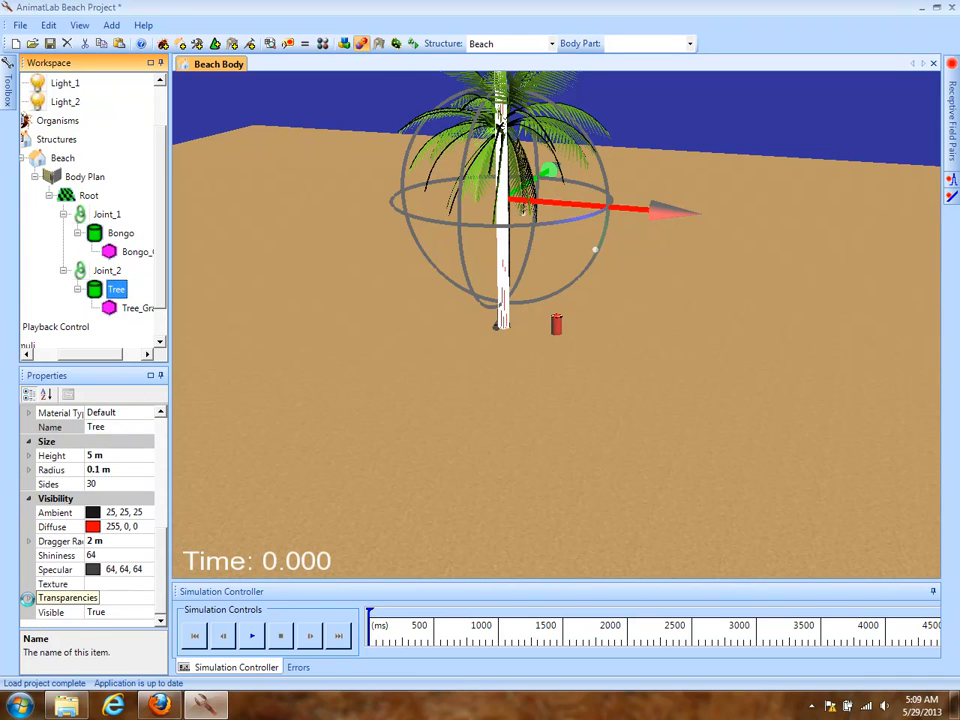
click(28, 599)
scroll(128, 612, down, 2)
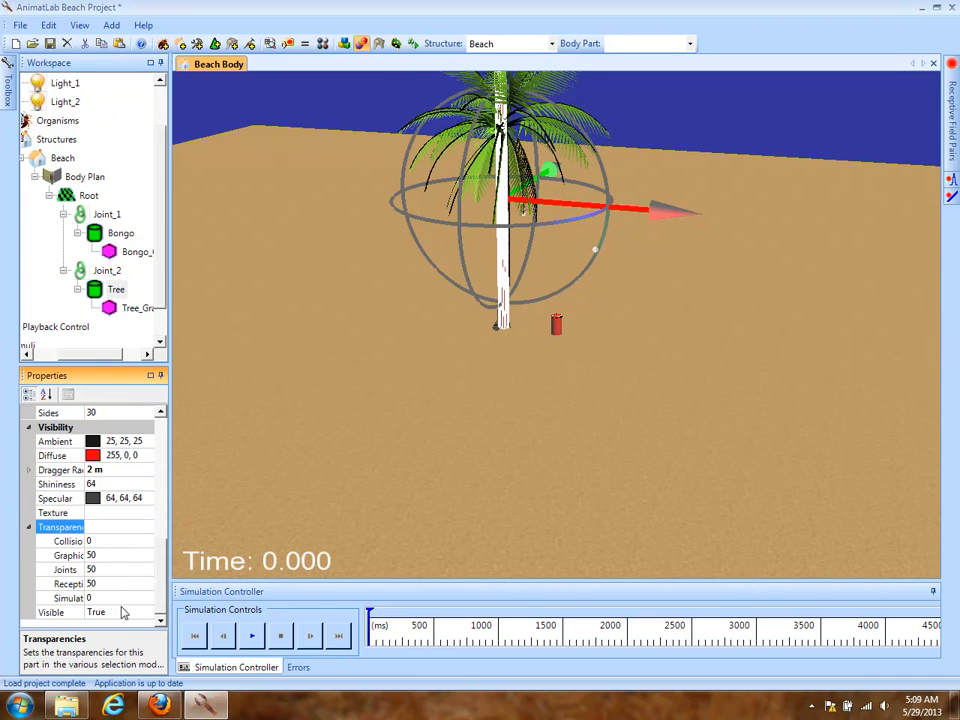
click(113, 597)
text(100)
key(Return)
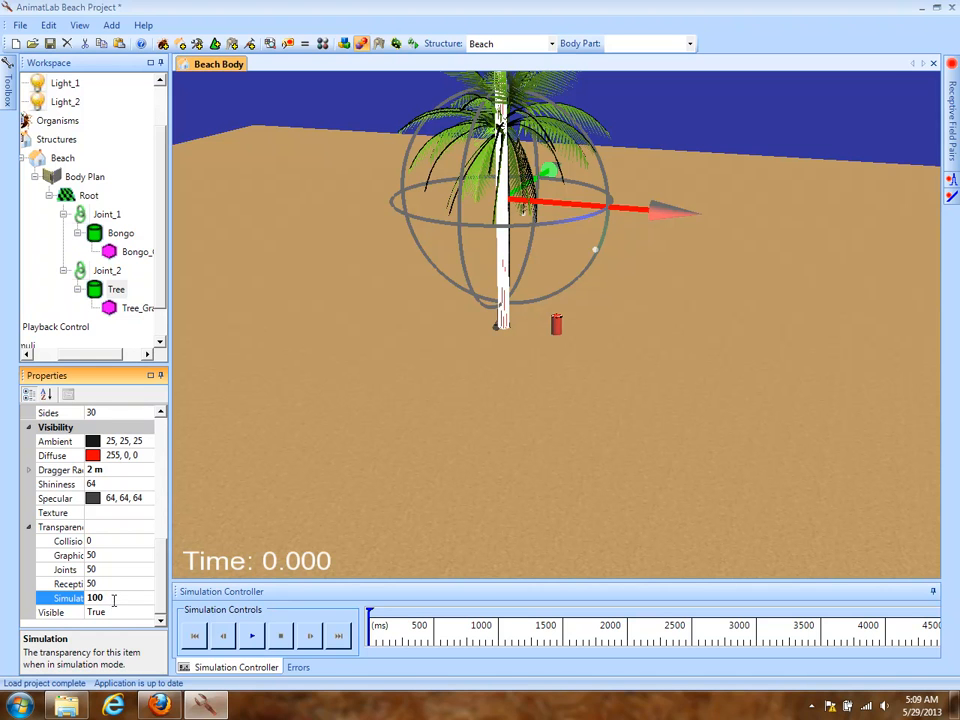
Run the simulation to check how the coconut tree and bongo look and behave, and stop it.
drag(430, 382, 630, 330)
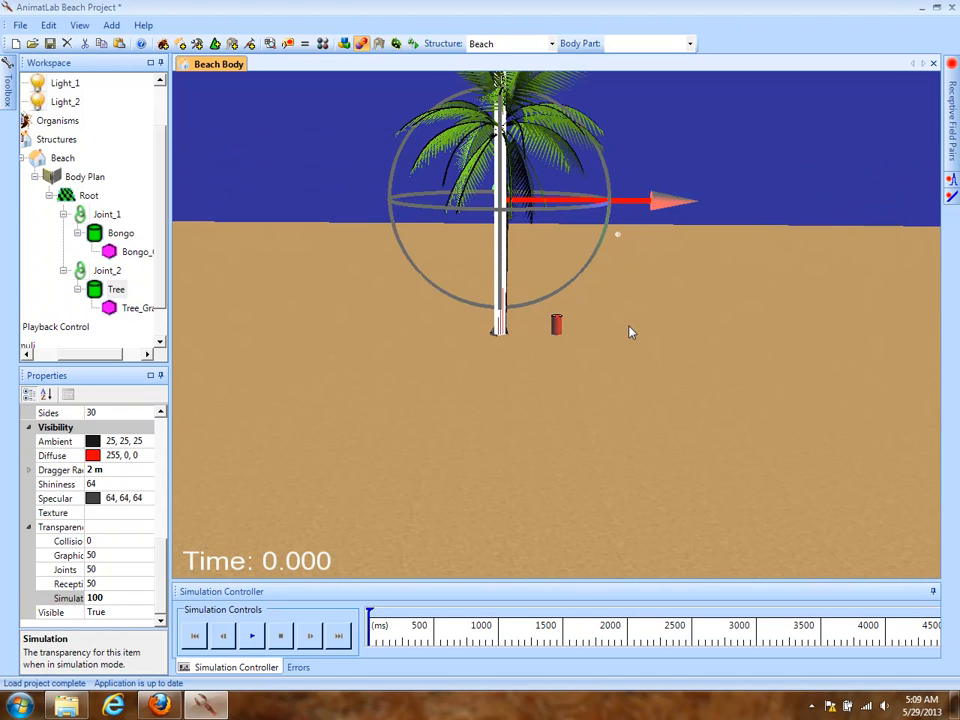
click(252, 637)
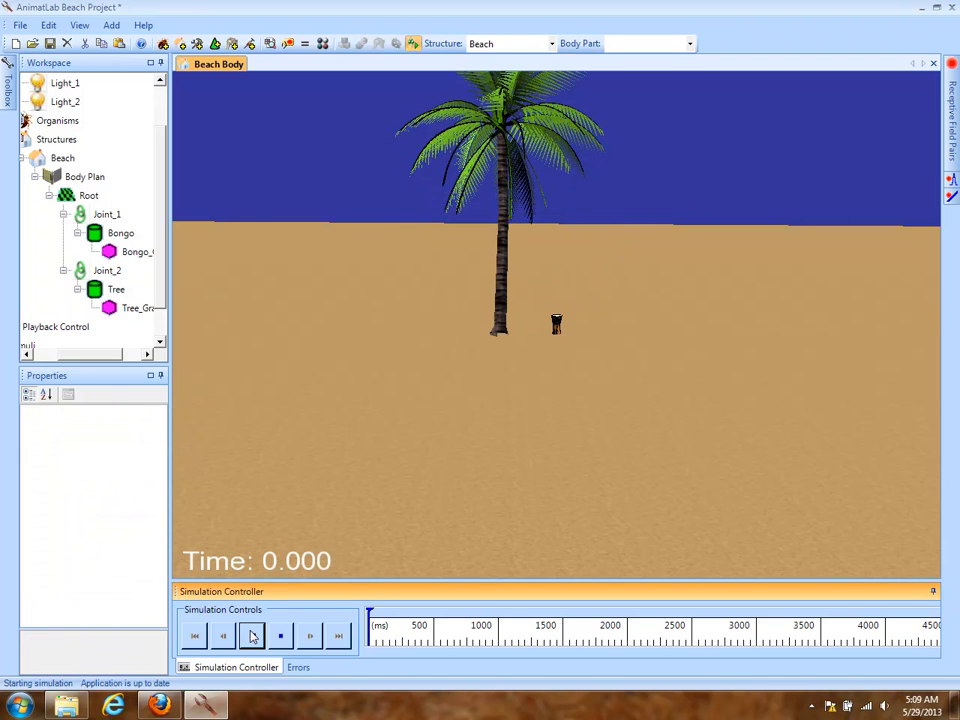
drag(707, 332, 688, 349)
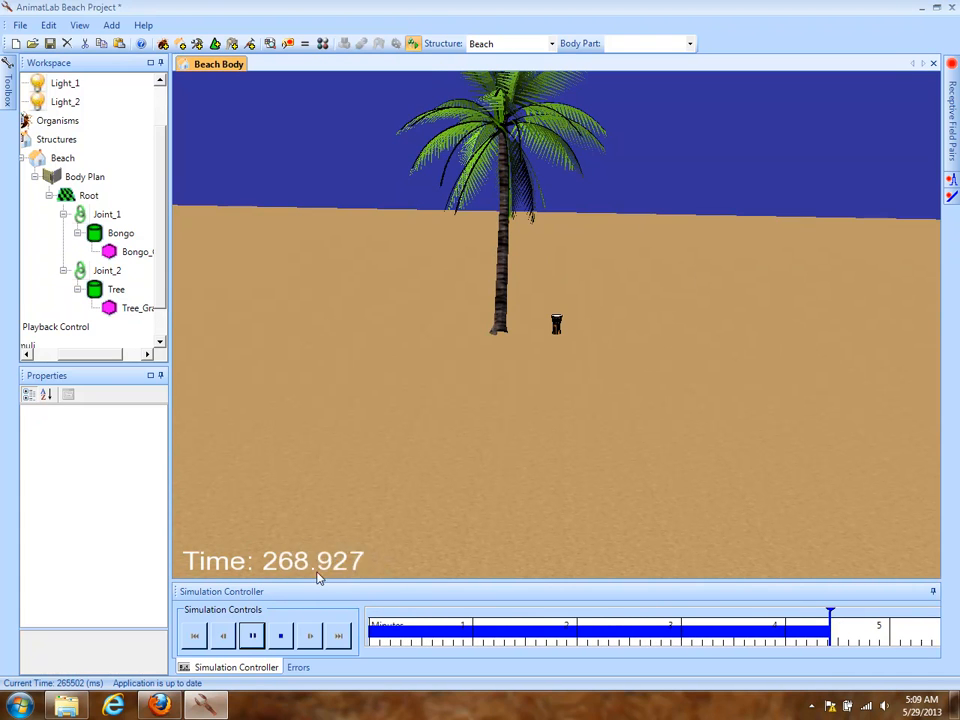
click(281, 636)
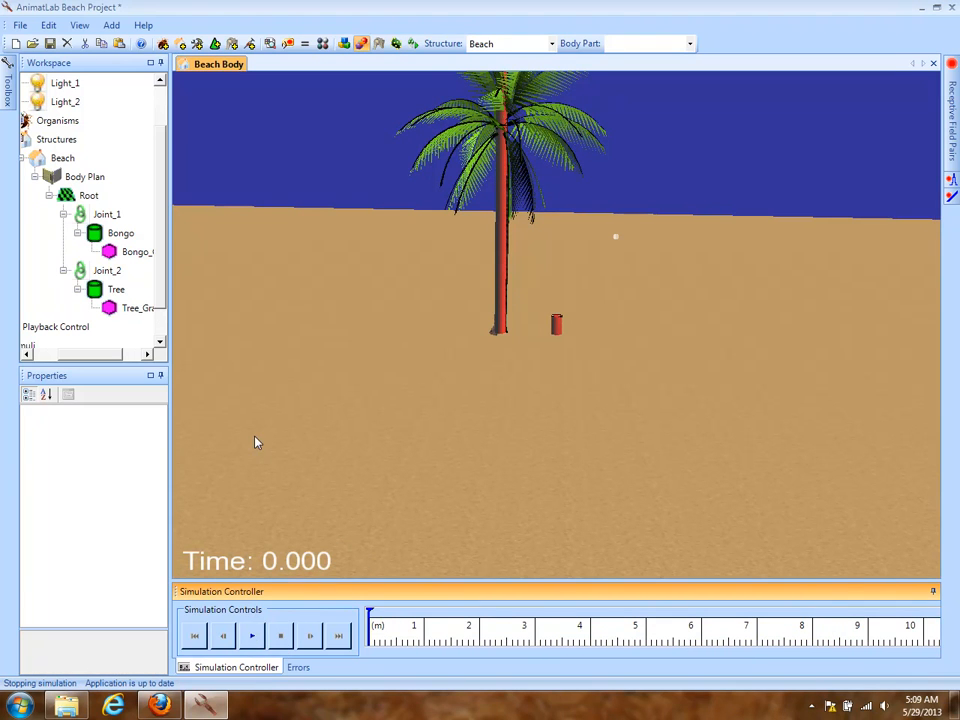
Set the simulation's playback control mode to MatchPhysicsStep.
scroll(148, 150, up, 1)
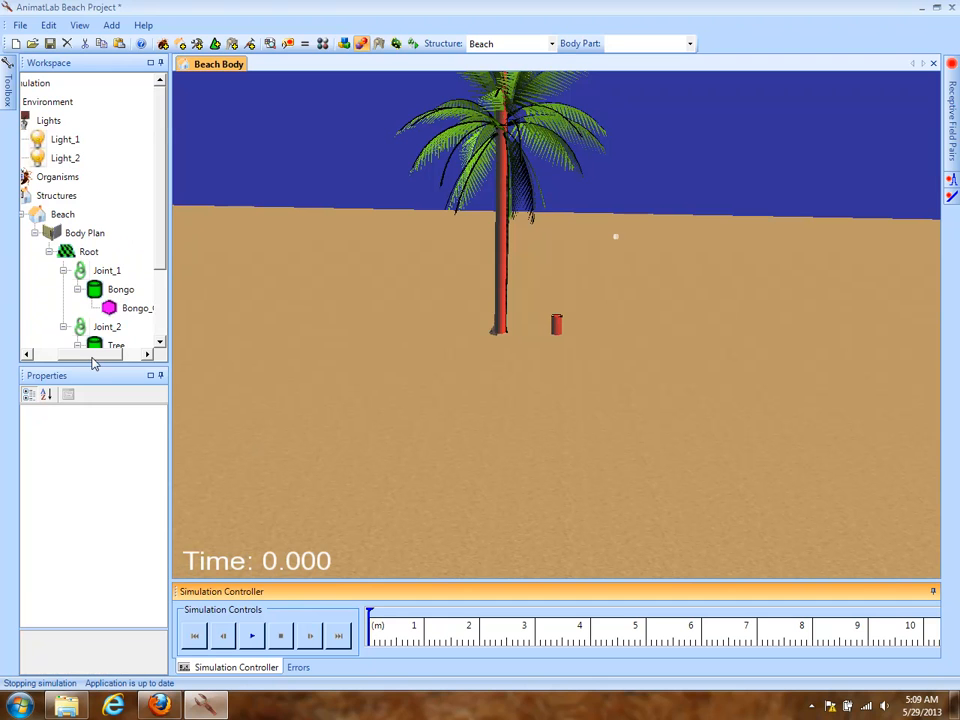
drag(91, 356, 51, 358)
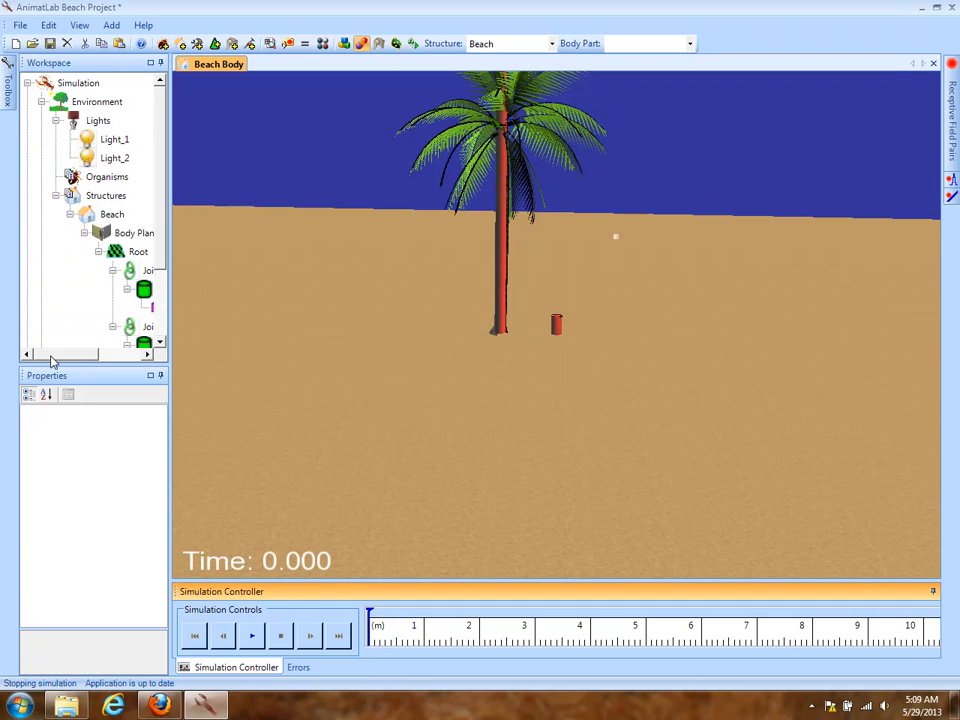
click(62, 86)
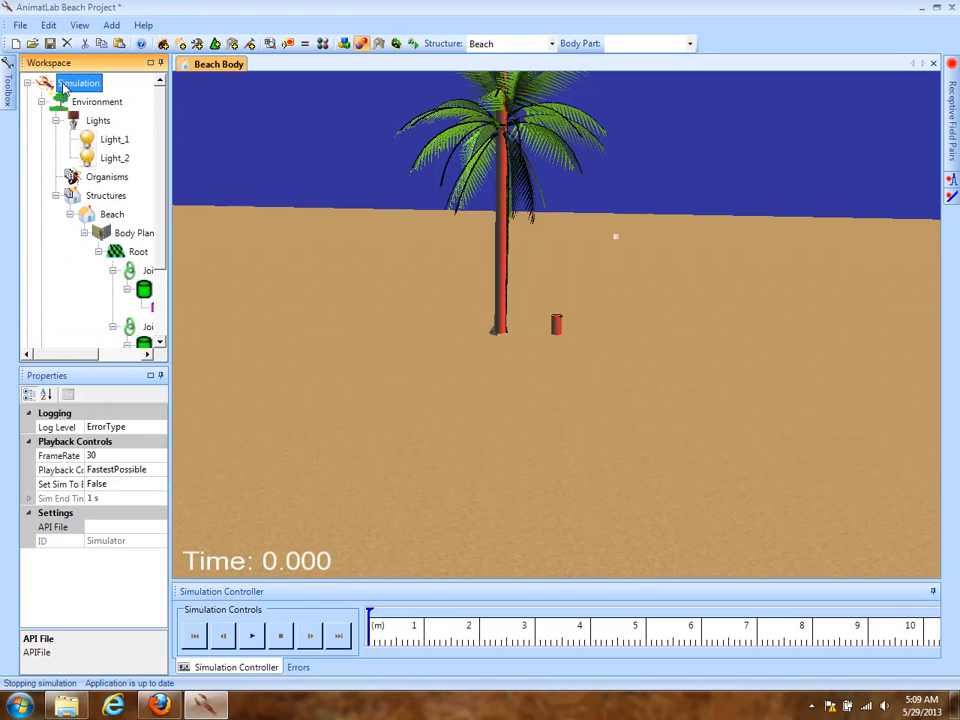
click(157, 470)
click(160, 469)
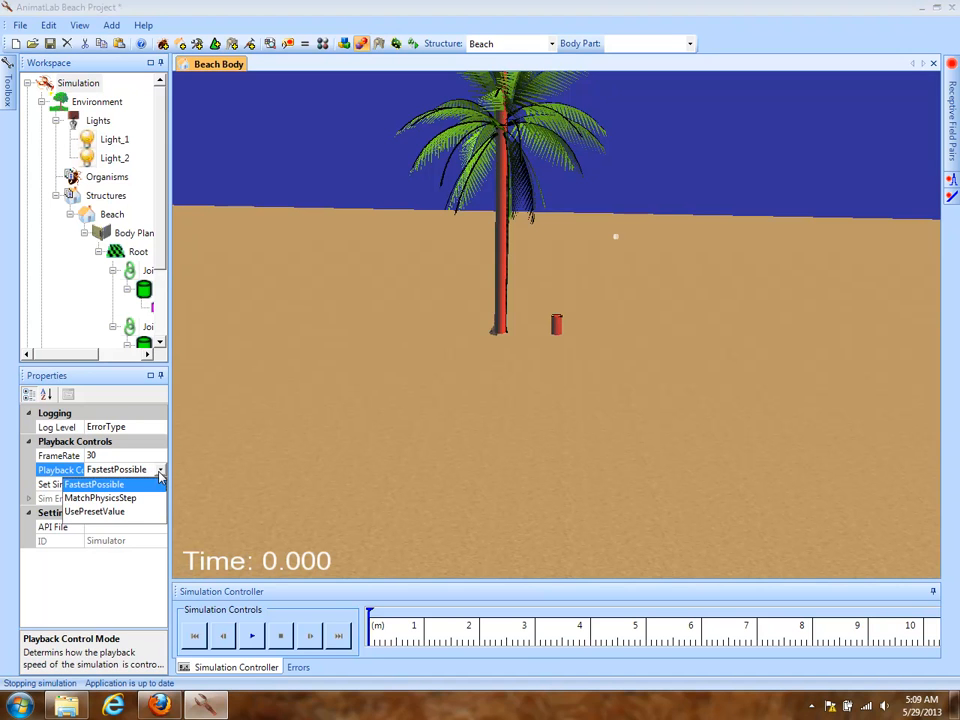
click(100, 498)
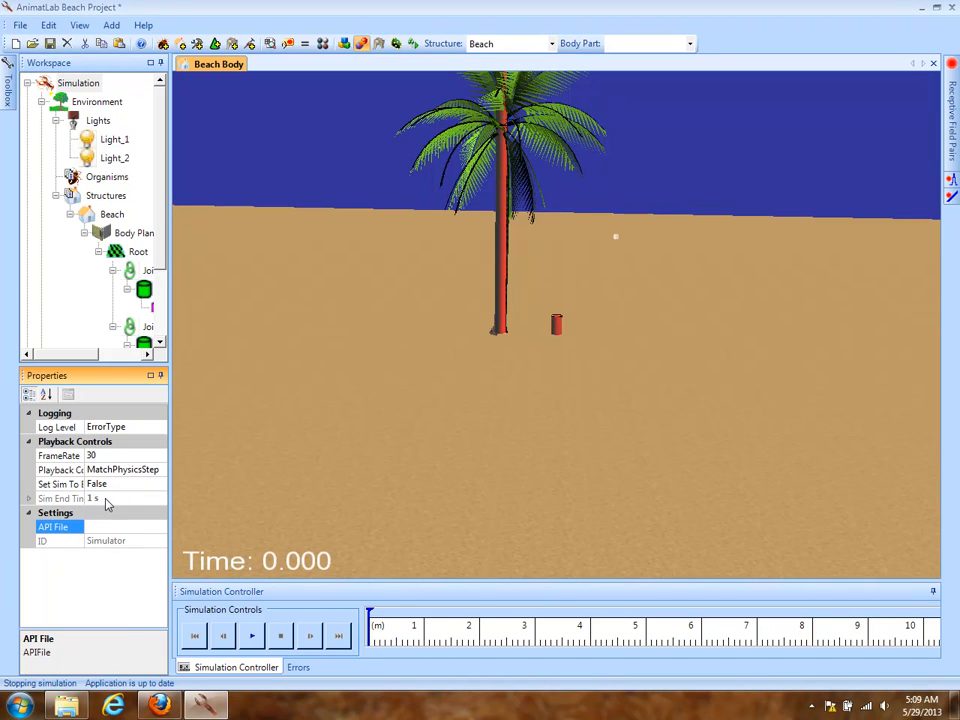
Run the simulation, inspect the coconut tree and bongo up close, and stop it.
click(253, 637)
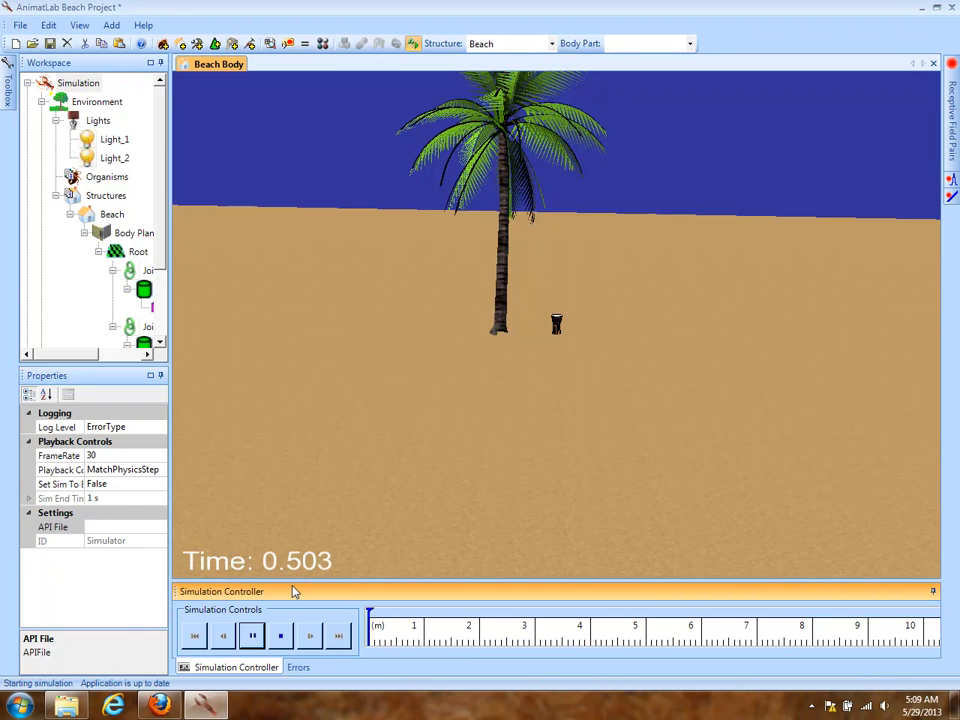
drag(479, 374, 602, 384)
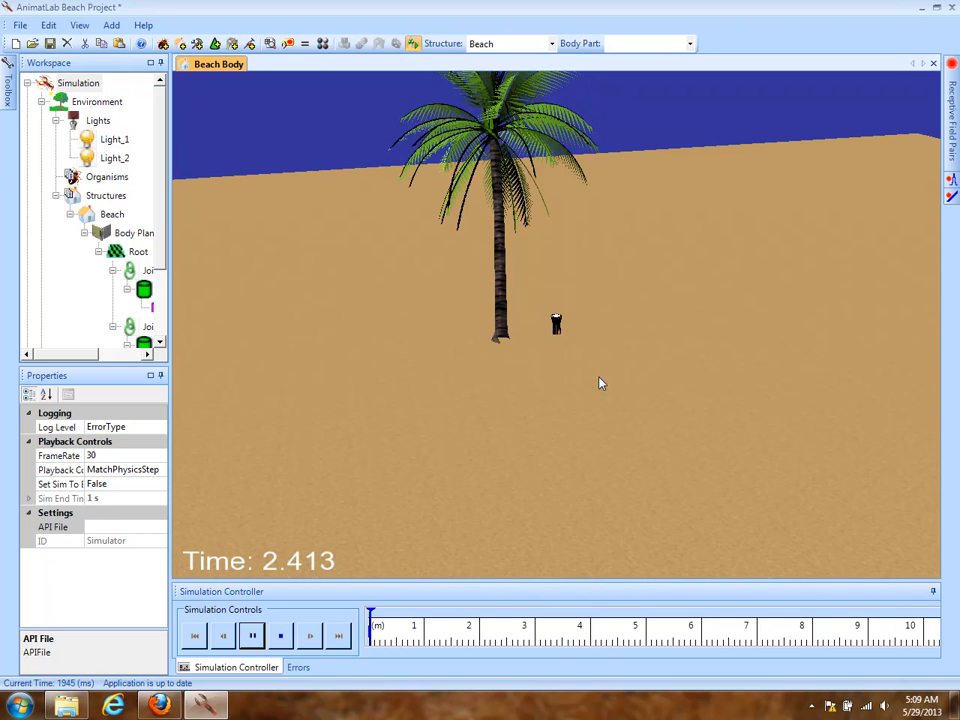
right_drag(602, 384, 624, 476)
drag(624, 476, 416, 516)
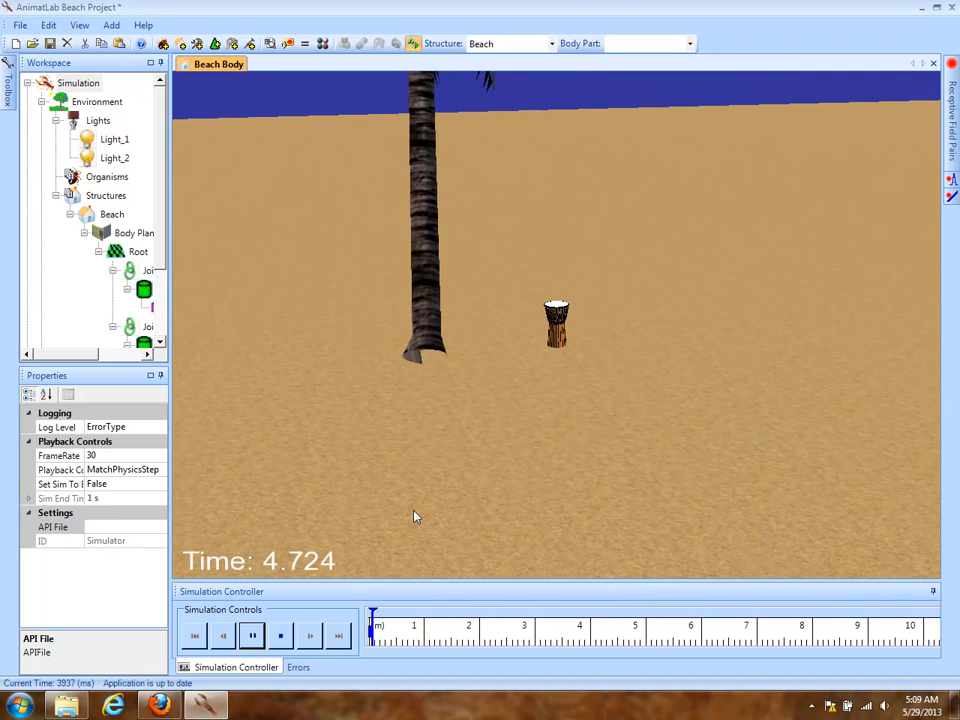
click(280, 636)
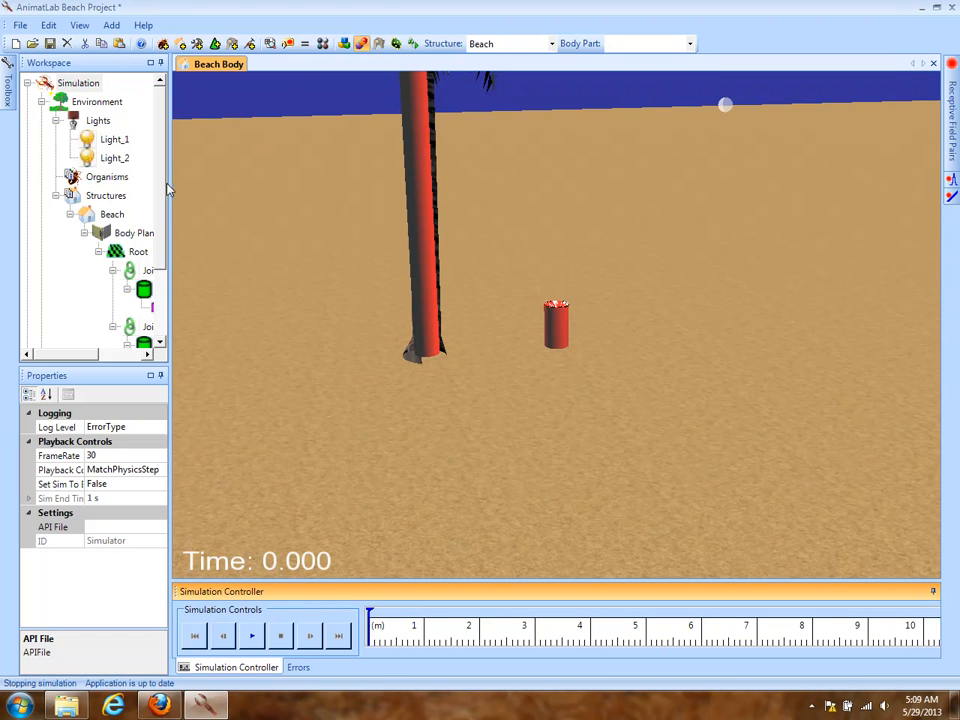
Add a Sphere collision object without default graphics as a child of the Tree cylinder, connected by a FreeJoint.
drag(169, 188, 182, 190)
scroll(180, 226, down, 1)
scroll(181, 236, down, 1)
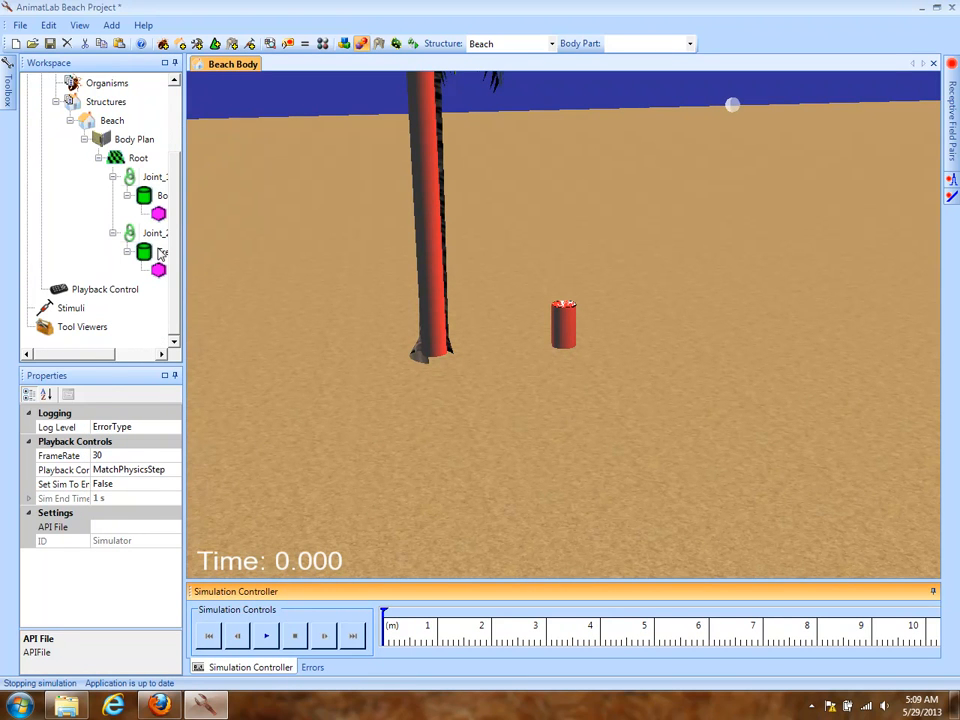
click(160, 253)
right_click(149, 257)
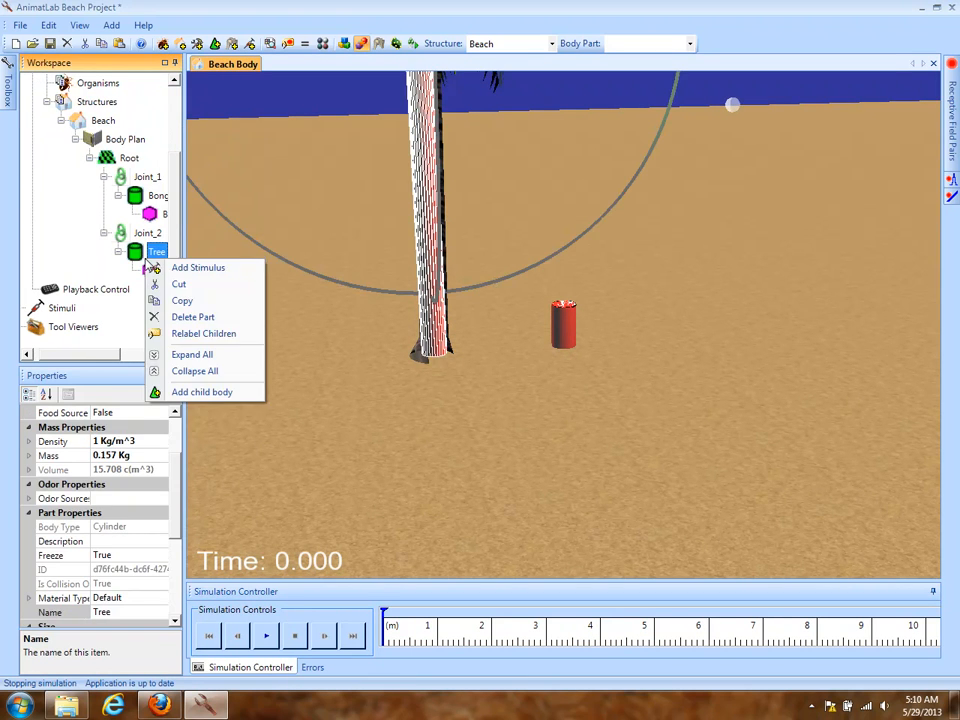
click(216, 392)
drag(630, 298, 632, 358)
click(425, 328)
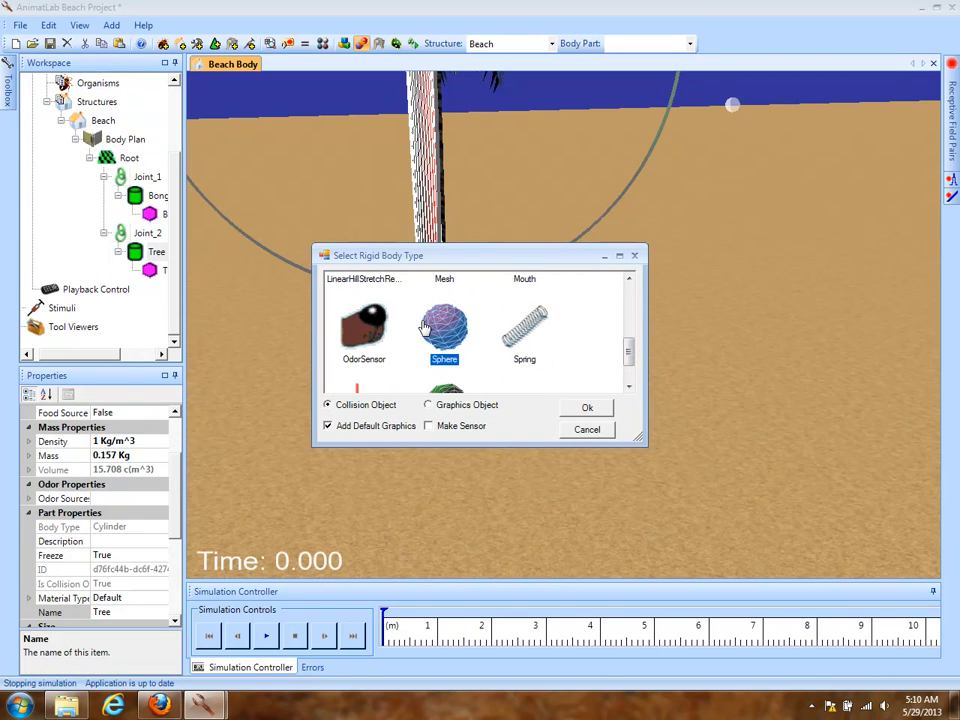
click(373, 428)
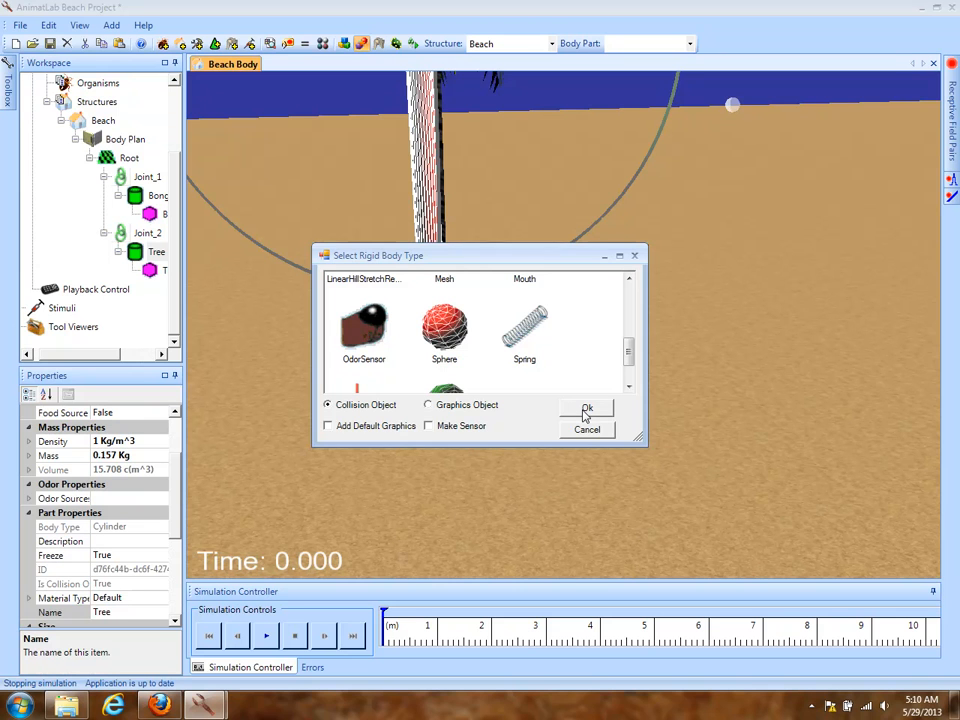
click(586, 412)
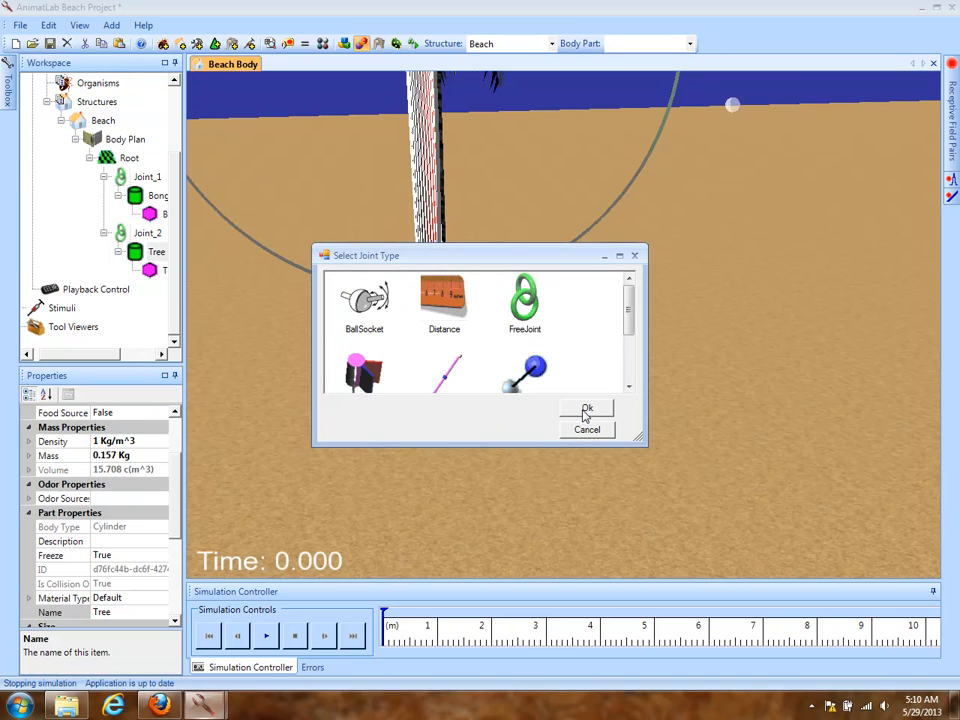
double_click(527, 298)
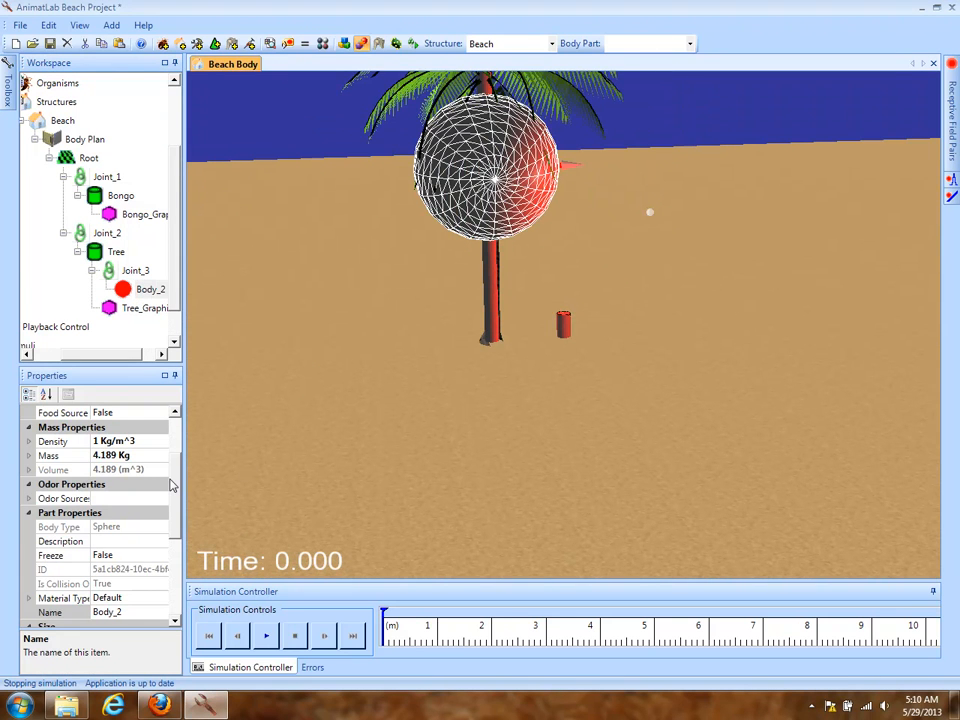
Rename the new sphere as Coconut and set its radius to 0.08 m.
scroll(179, 542, down, 3)
scroll(179, 542, down, 1)
click(132, 455)
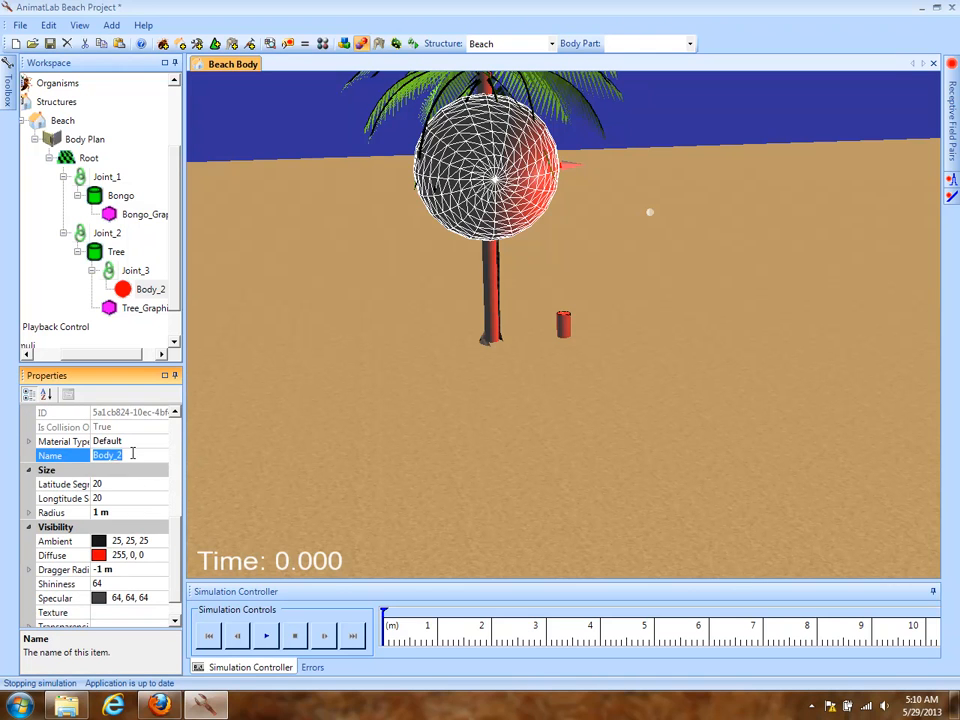
text(Coconut)
key(Return)
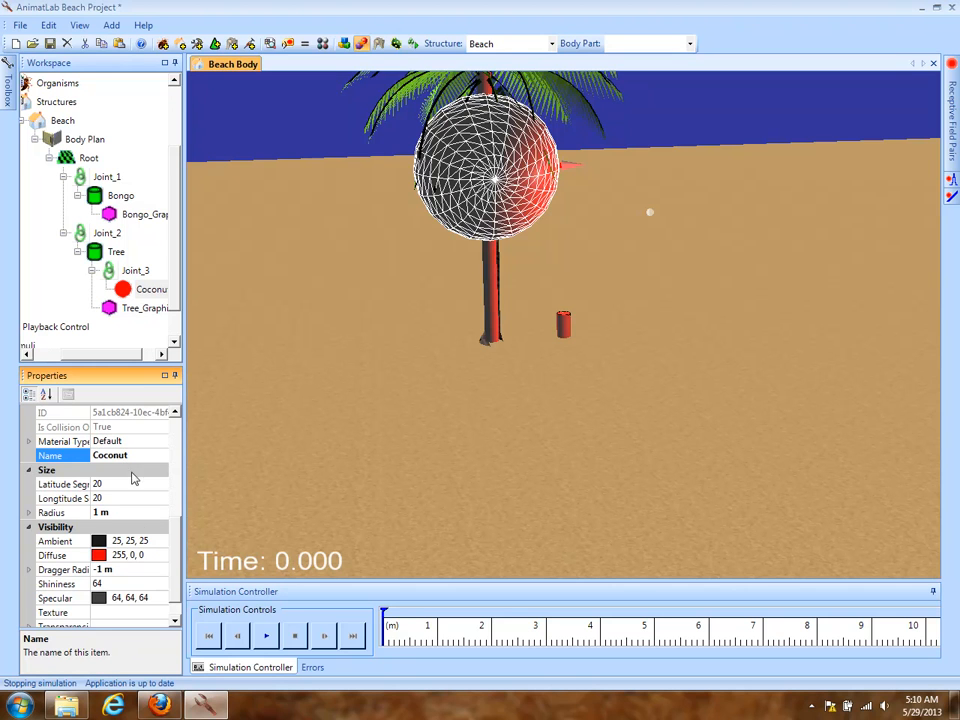
click(138, 512)
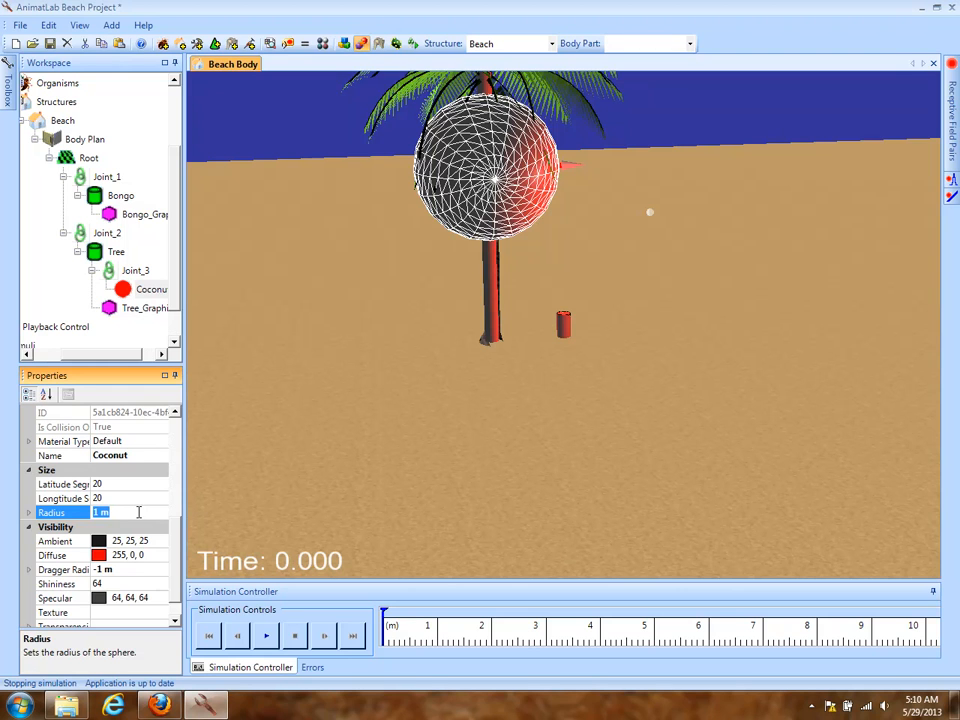
text(0.08)
key(Return)
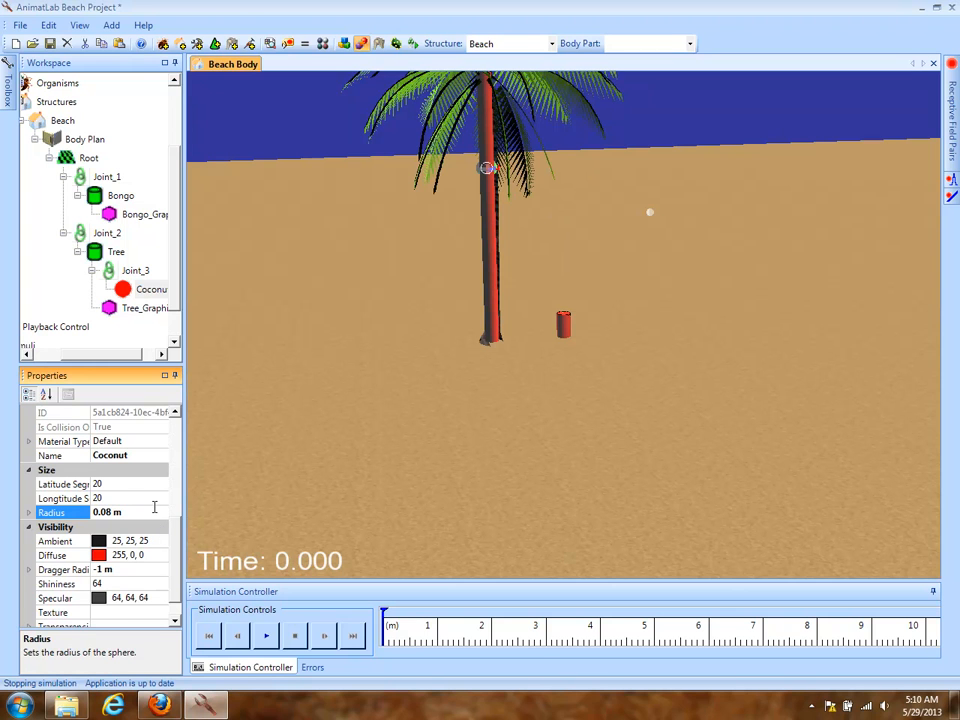
Check the Coconut's transparency settings, including its Simulation transparency.
scroll(18, 603, down, 1)
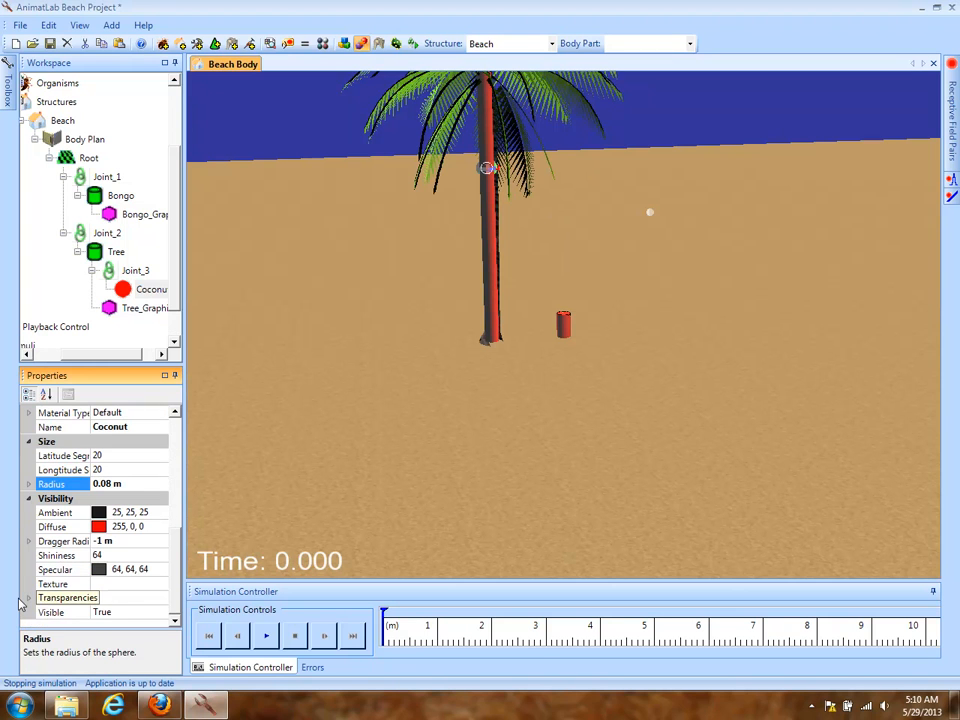
click(28, 597)
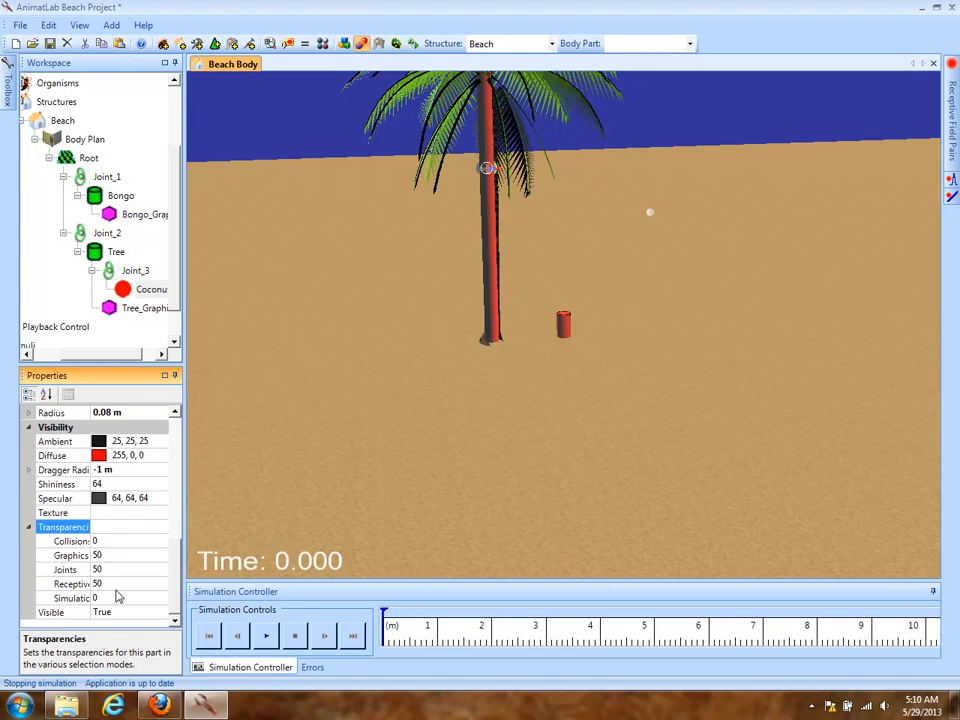
click(116, 597)
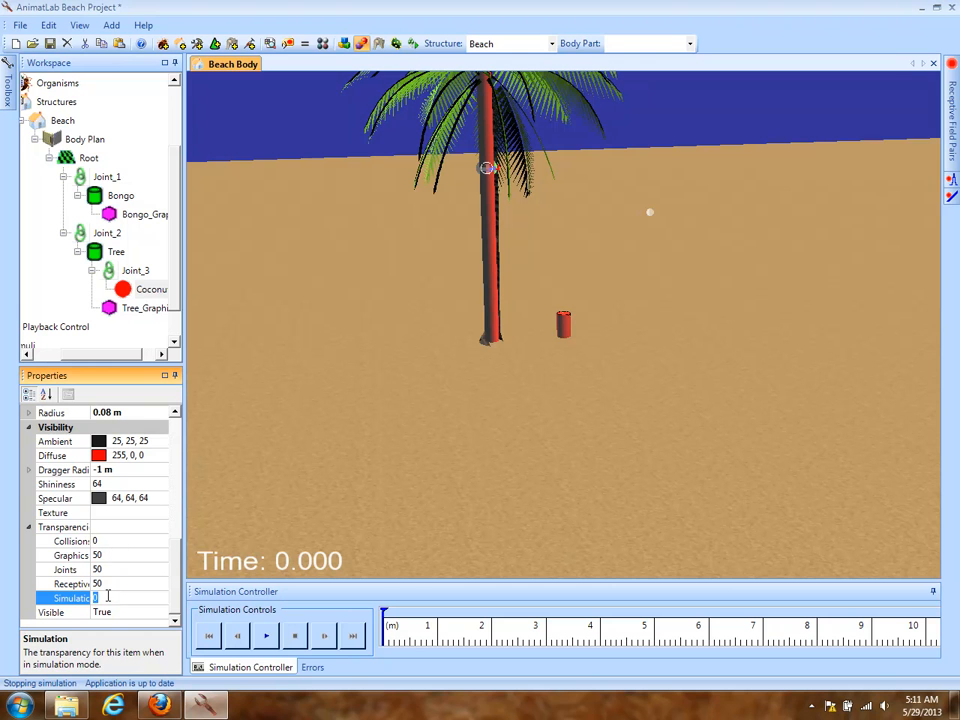
Focus the view on the Coconut body part at the tree trunk.
drag(390, 321, 604, 294)
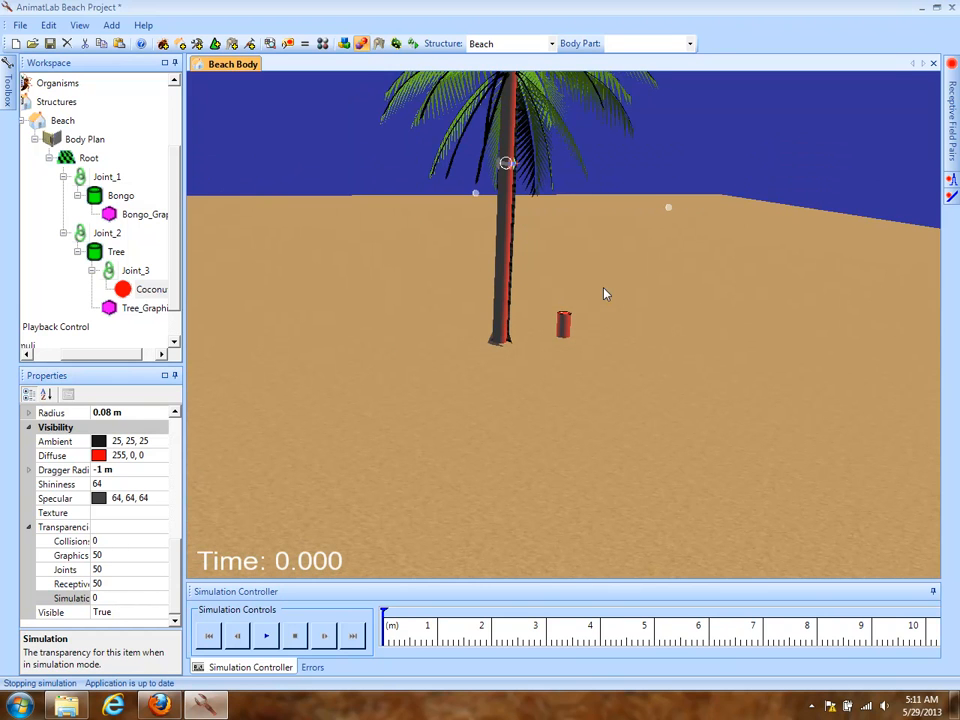
drag(429, 287, 714, 364)
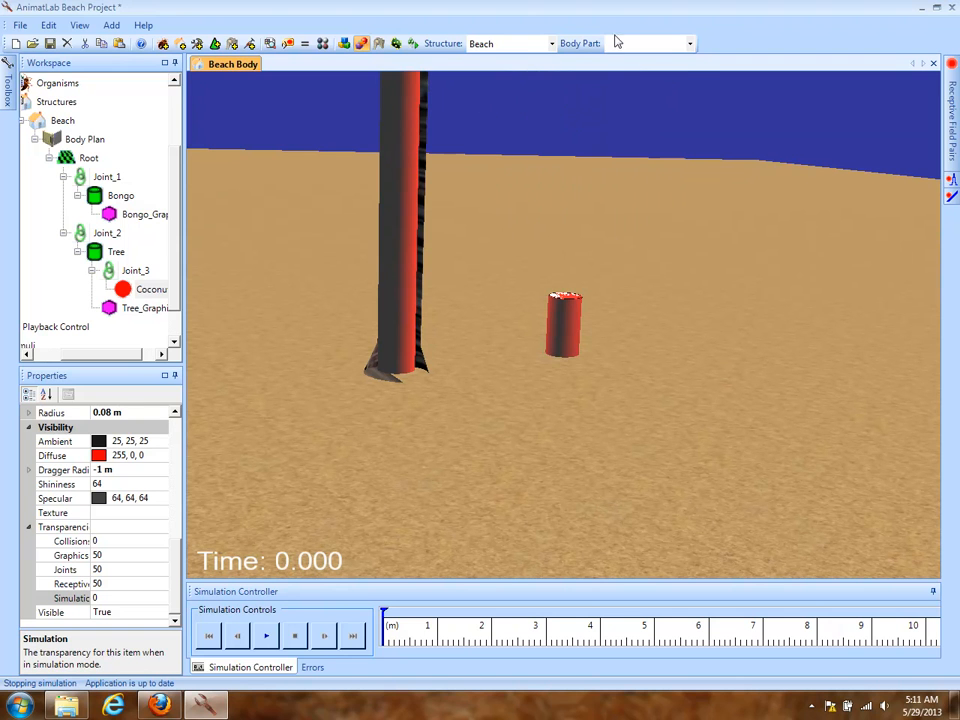
click(686, 44)
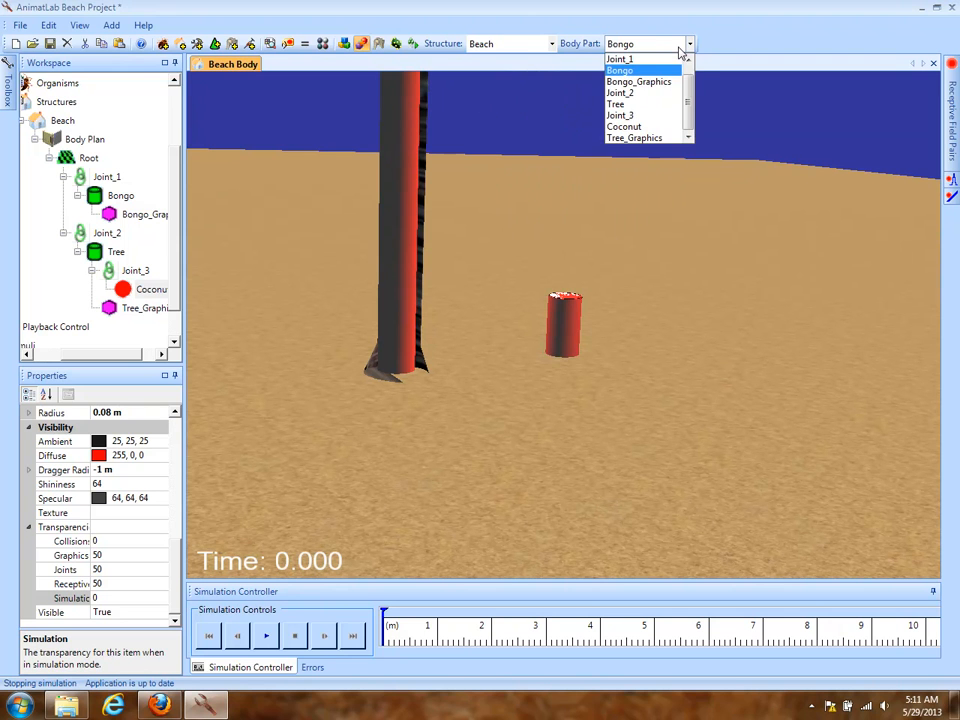
click(638, 126)
drag(838, 360, 358, 316)
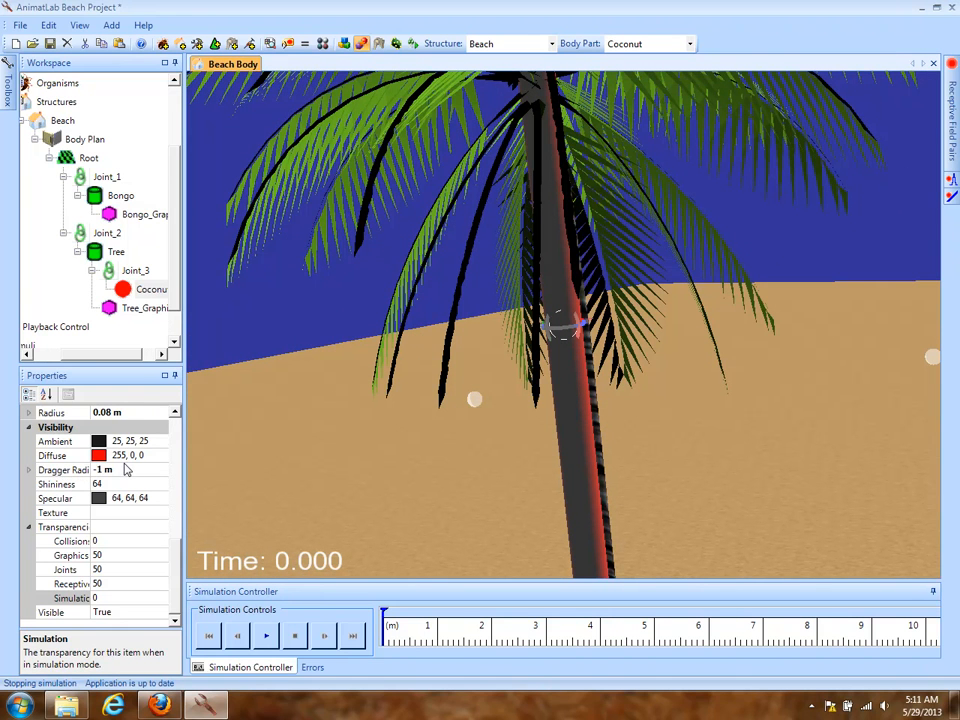
Try dragger radii of 3 m and 2 m for the Coconut.
click(126, 469)
text(3)
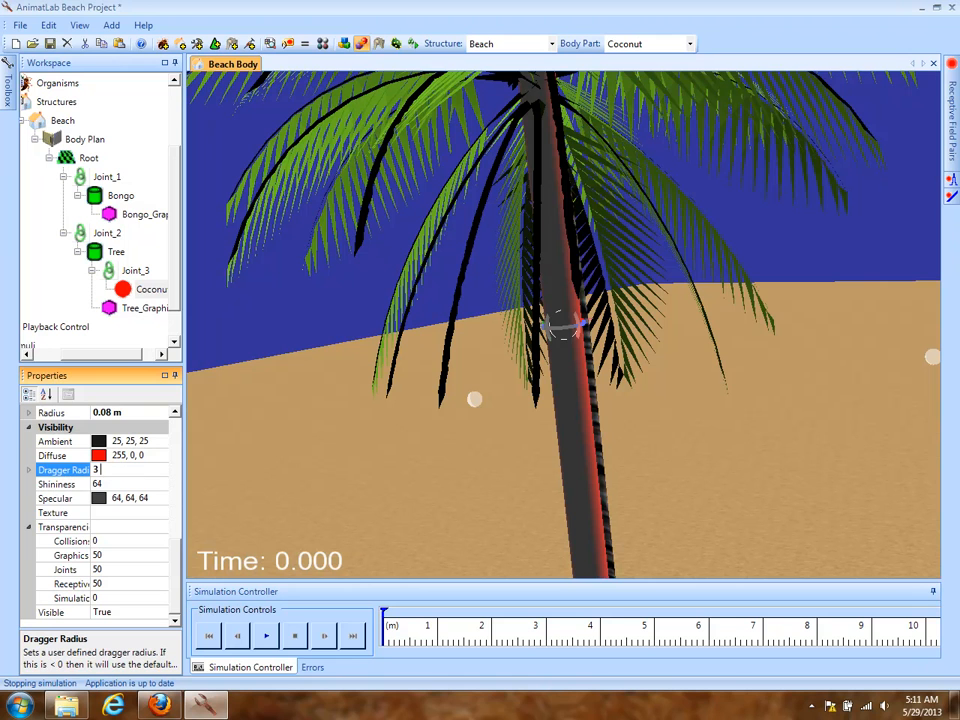
click(56, 498)
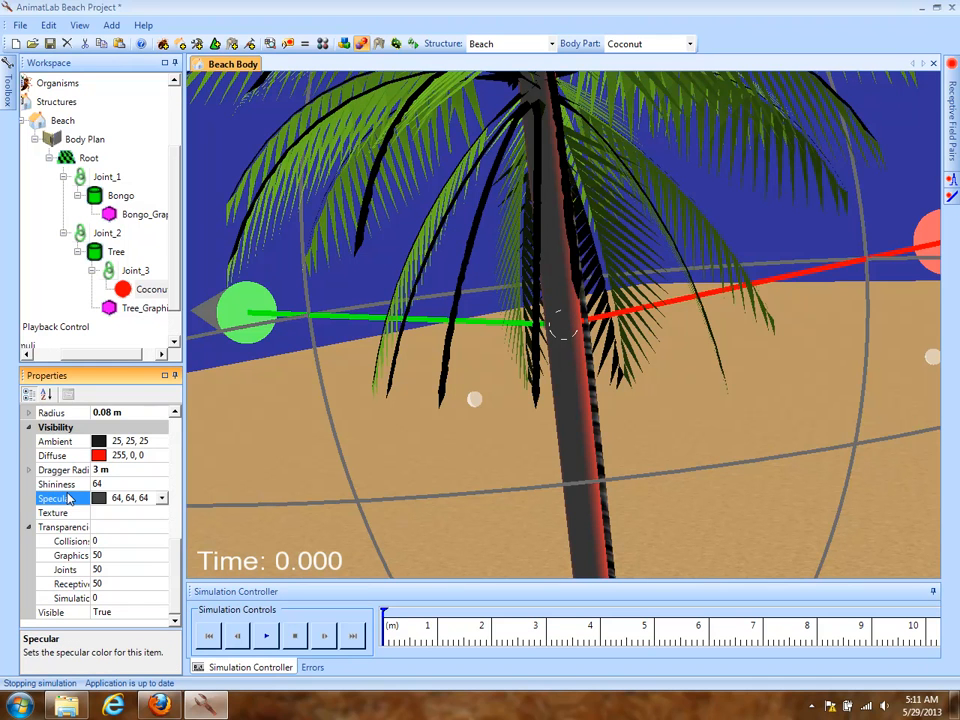
click(121, 469)
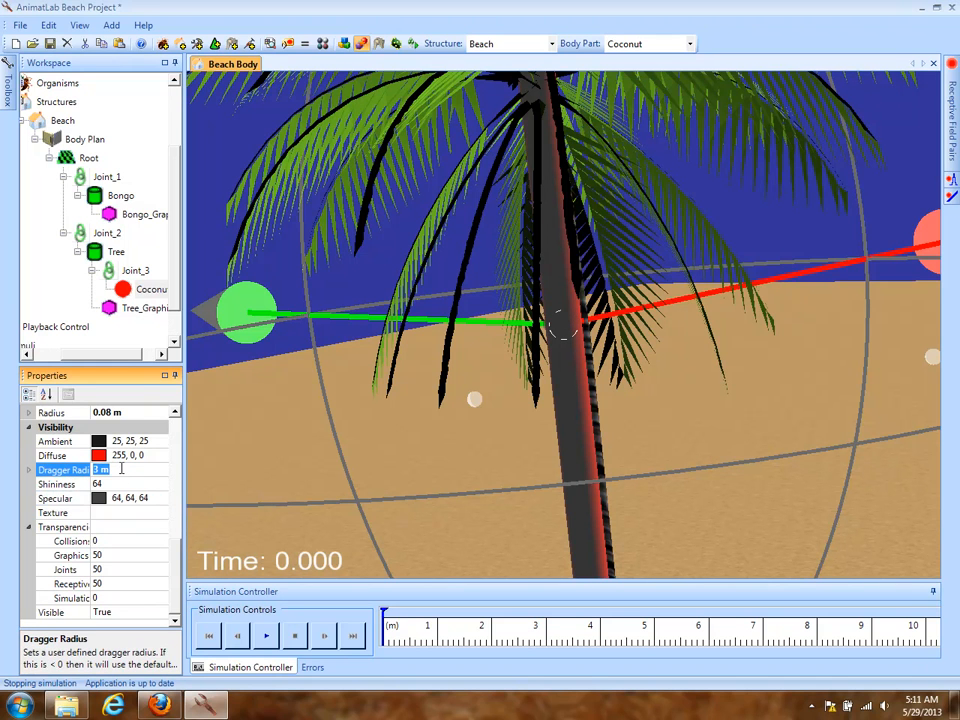
text(2)
click(58, 485)
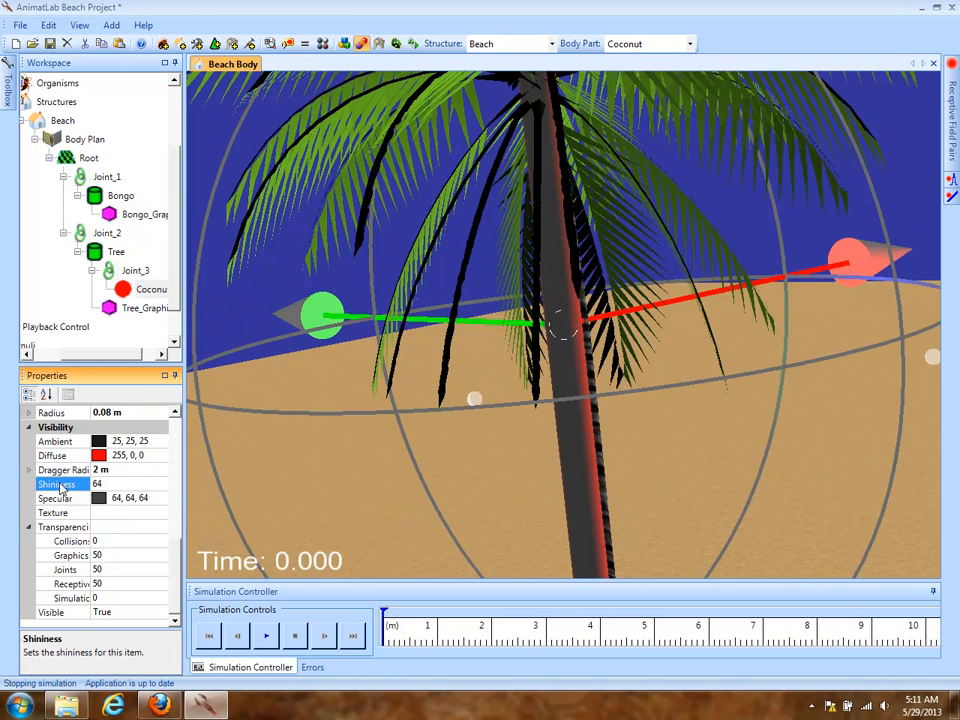
Set the Coconut's dragger radius to 1 m.
click(110, 470)
key(BackSpace)
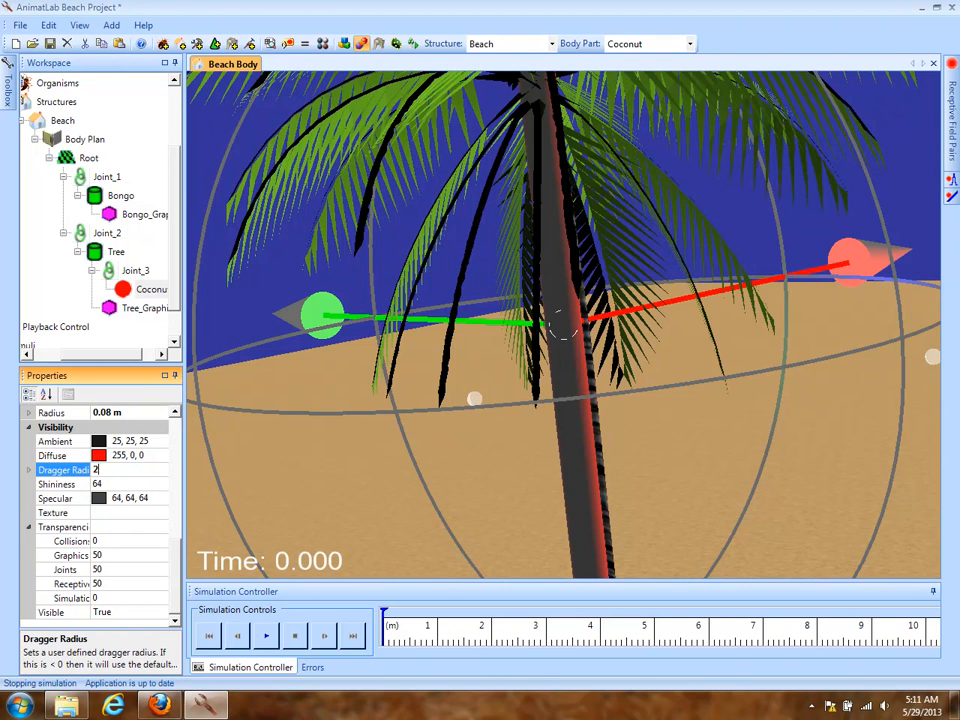
key(BackSpace)
key(BackSpace)
text(1)
click(54, 488)
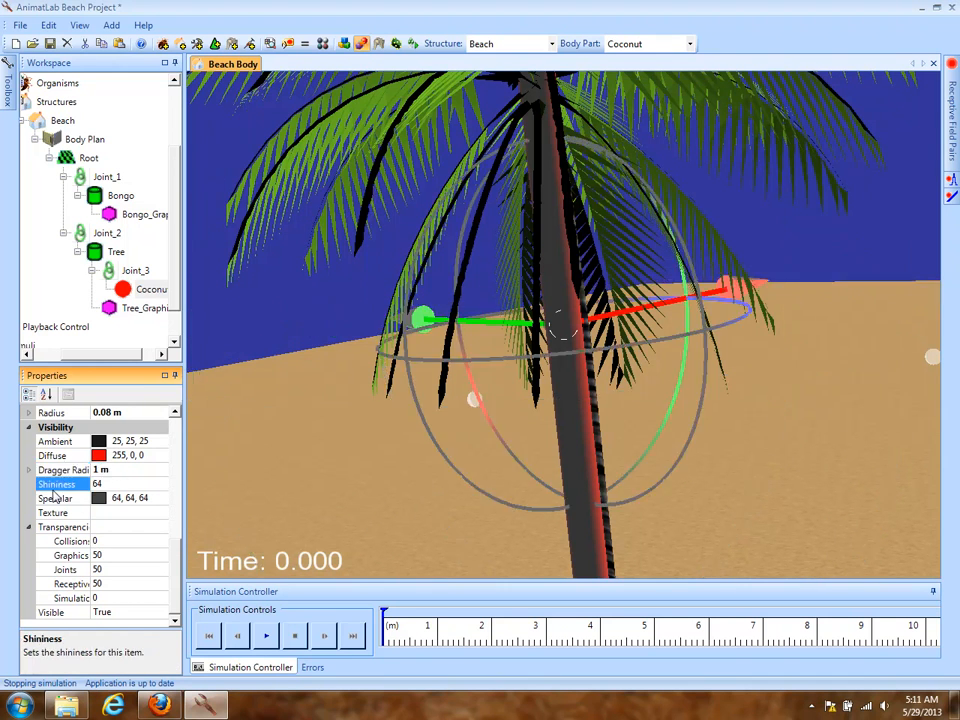
Move the Coconut sphere along its X axis out of the tree trunk.
drag(836, 482, 782, 431)
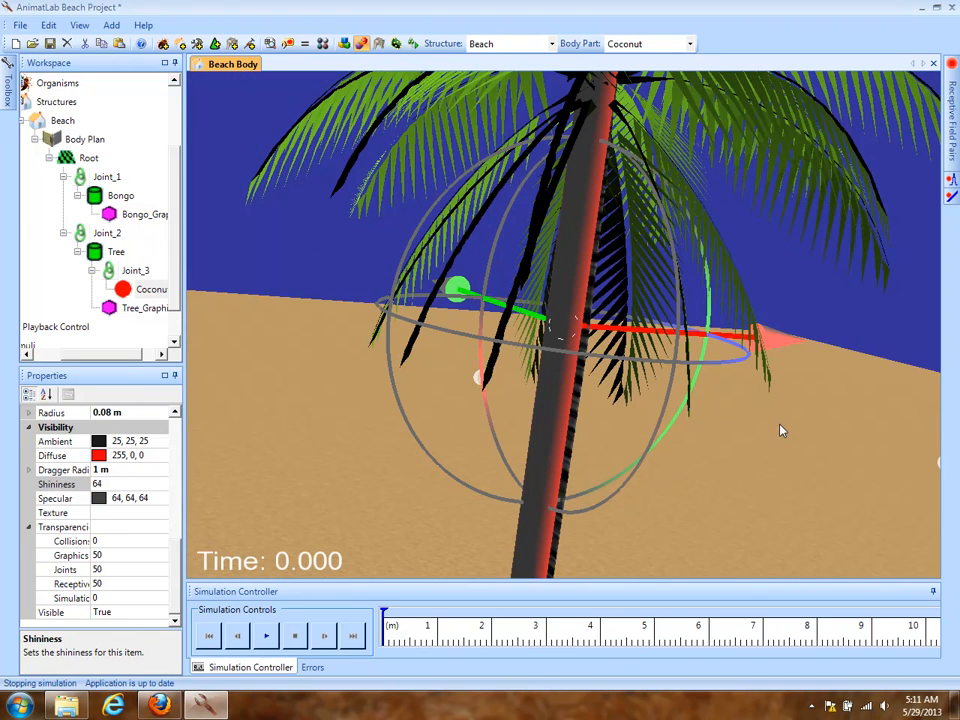
drag(776, 348, 838, 341)
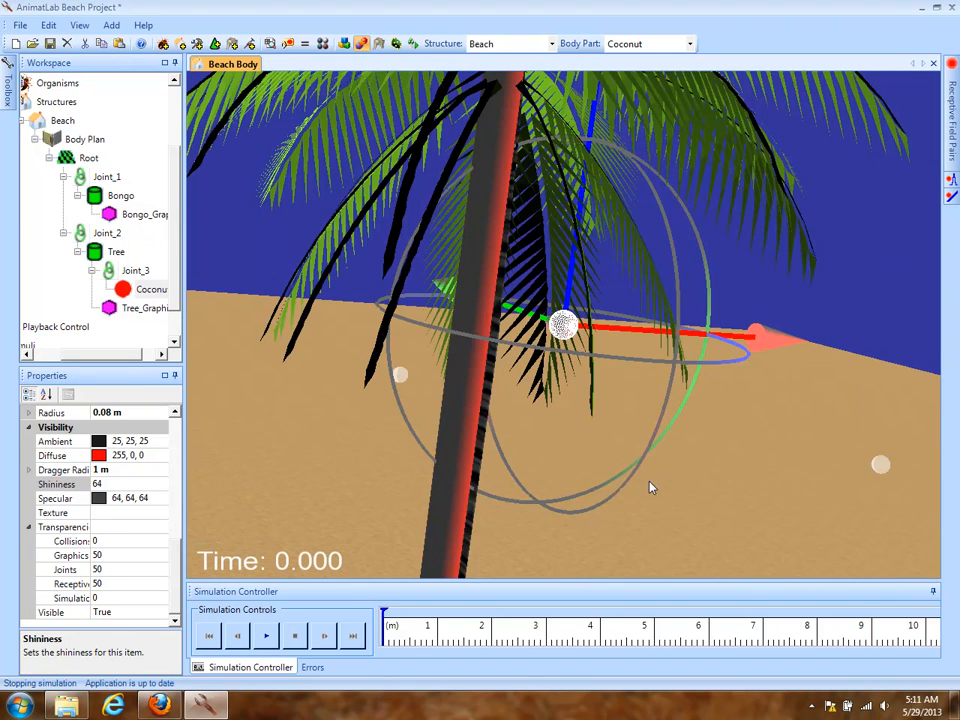
drag(789, 467, 603, 496)
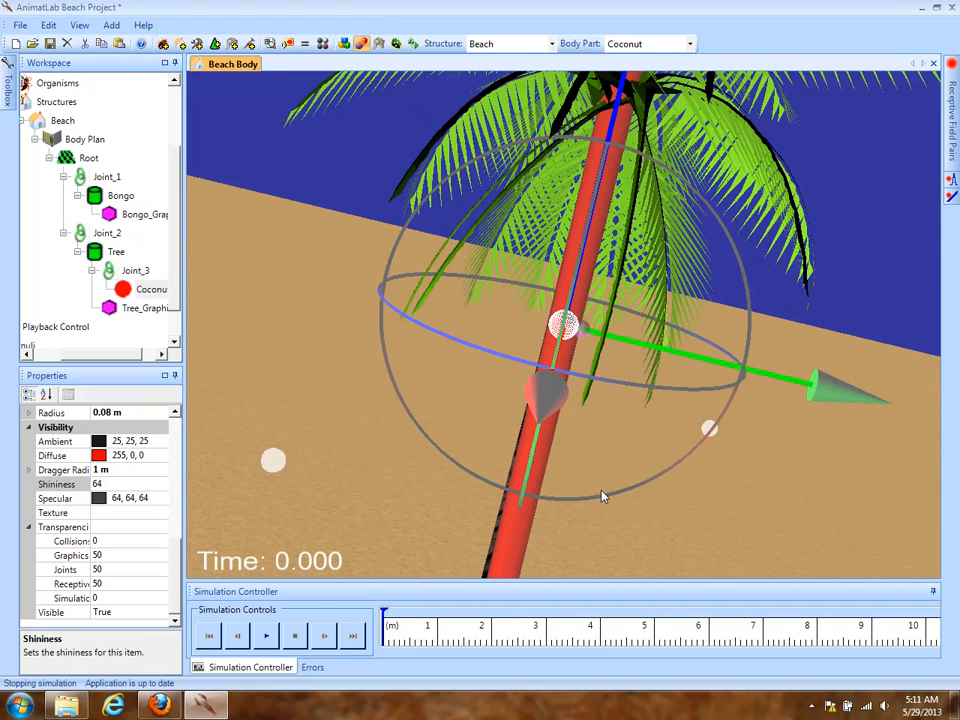
Move the Coconut outward along its X axis and raise it along its Z axis to the height of the palm crown.
drag(843, 392, 814, 393)
drag(256, 375, 958, 354)
drag(823, 289, 925, 272)
right_drag(776, 543, 787, 266)
drag(523, 235, 497, 153)
right_drag(729, 208, 760, 440)
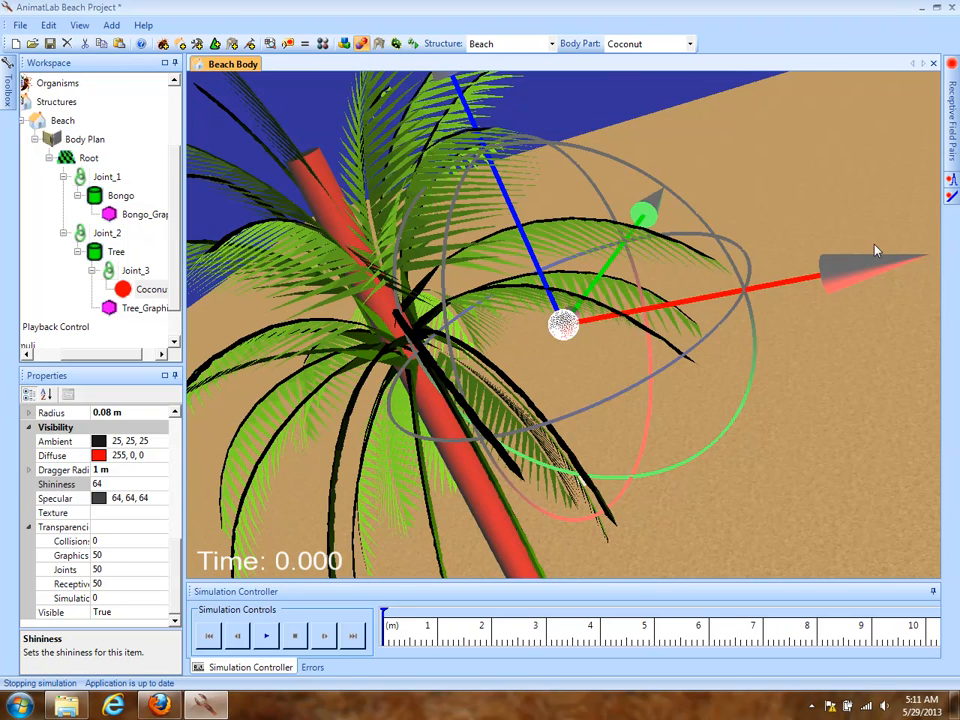
Move the Coconut back along its X axis so it hangs against the trunk just below the palm fronds.
drag(864, 272, 661, 263)
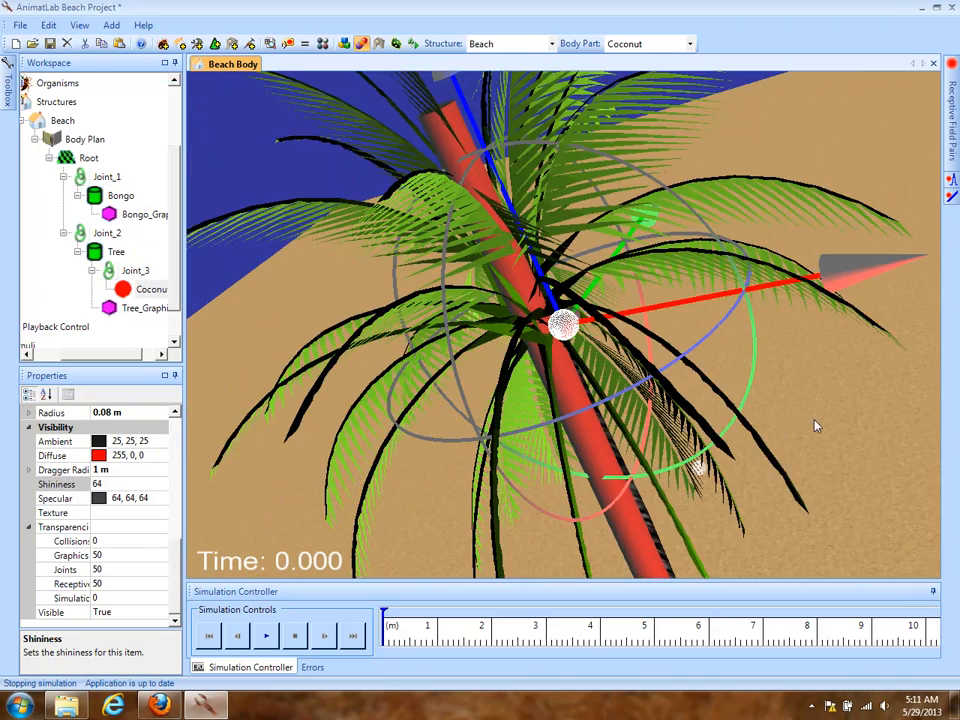
drag(815, 426, 326, 493)
drag(765, 441, 690, 465)
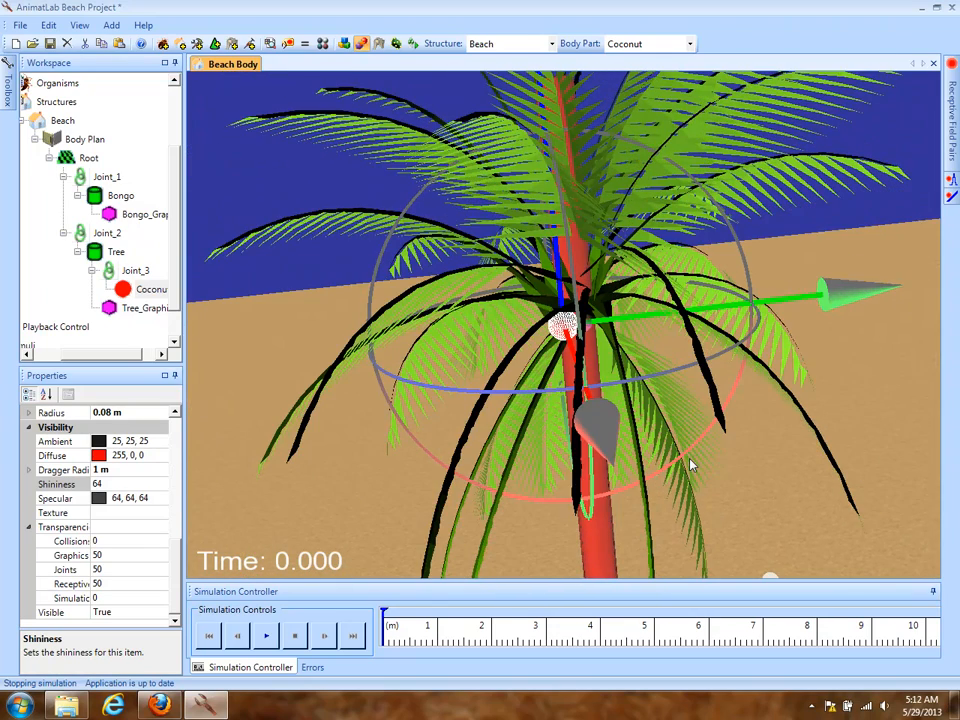
drag(316, 382, 582, 337)
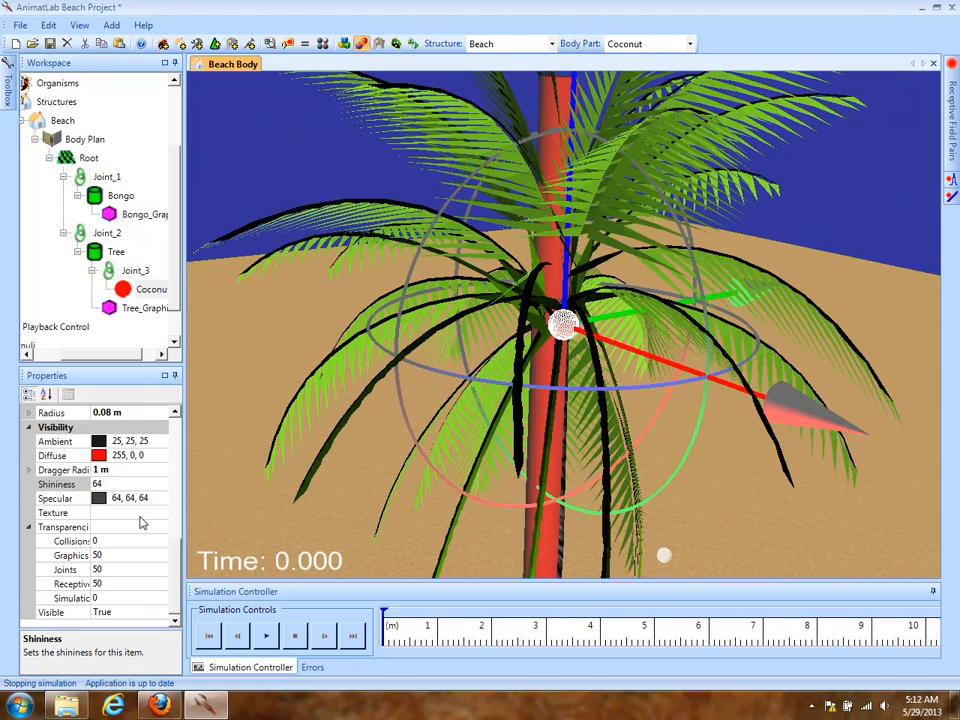
Set the Coconut's diffuse color to White.
click(156, 454)
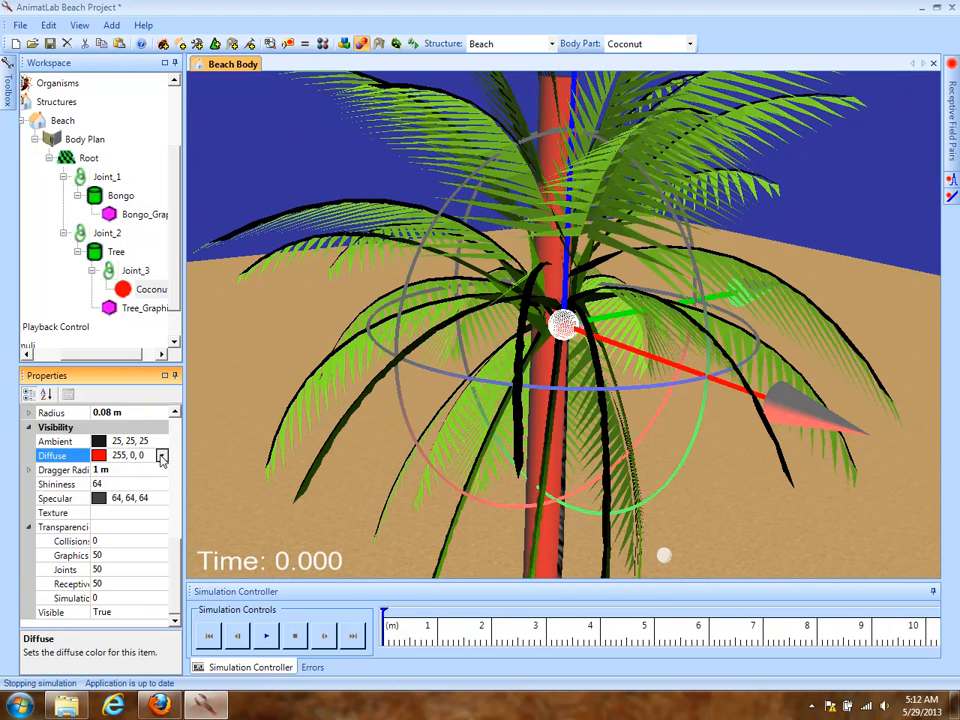
click(161, 455)
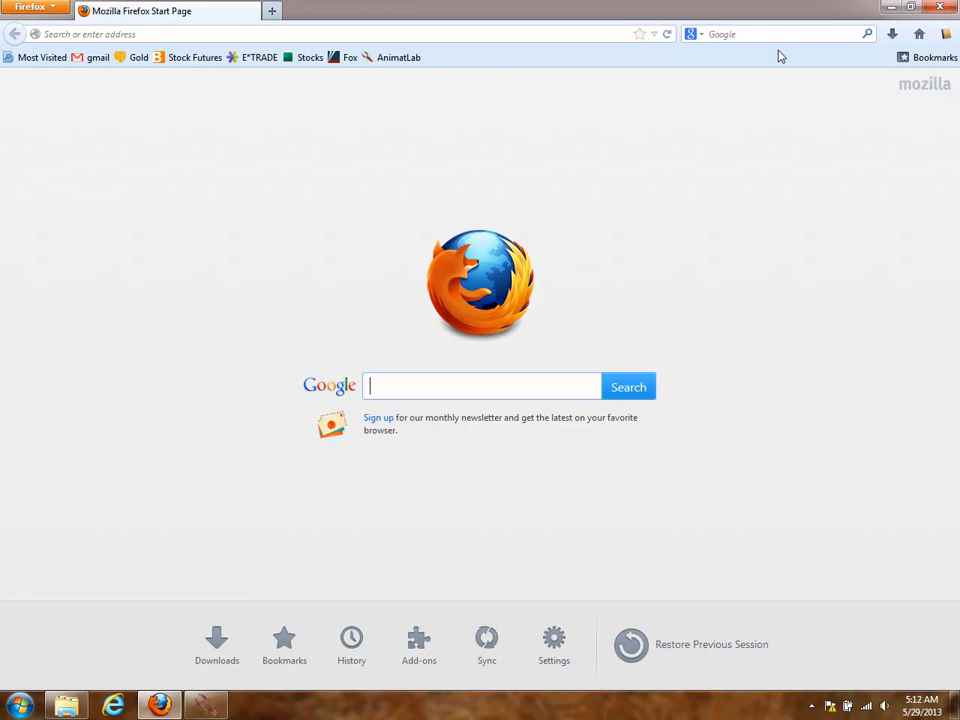
Search Google in Firefox for "coconut texture".
click(779, 37)
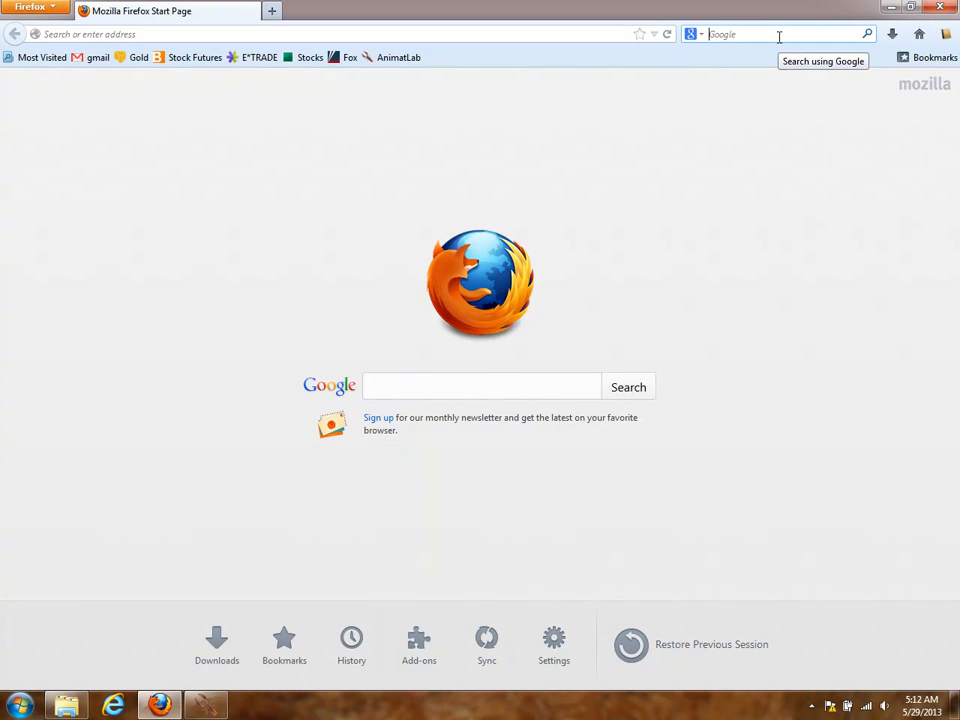
text(v)
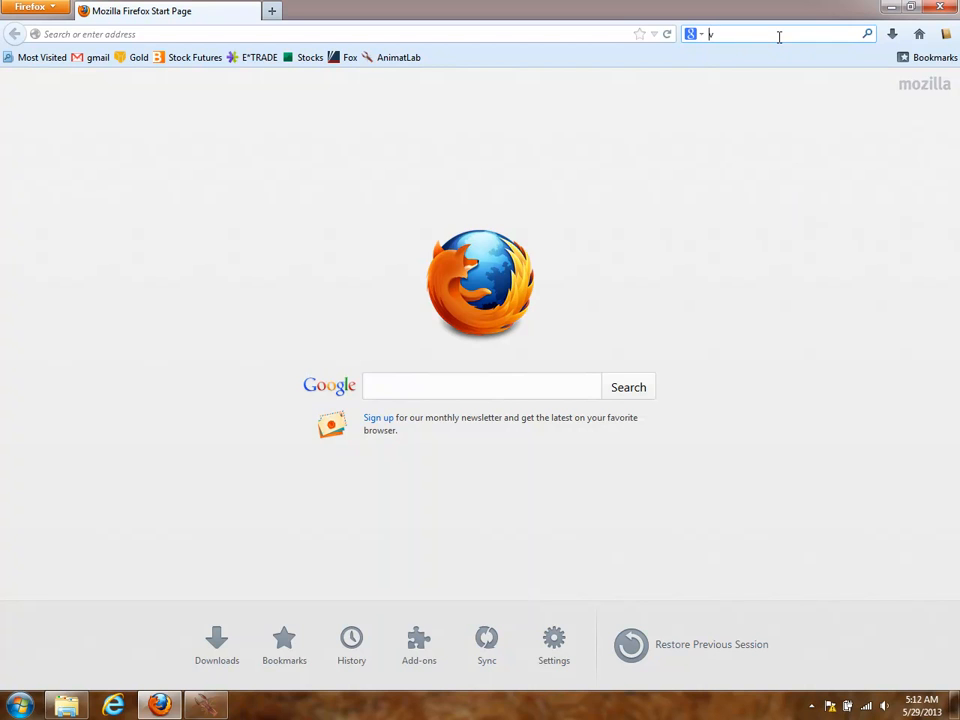
key(BackSpace)
text(coconu)
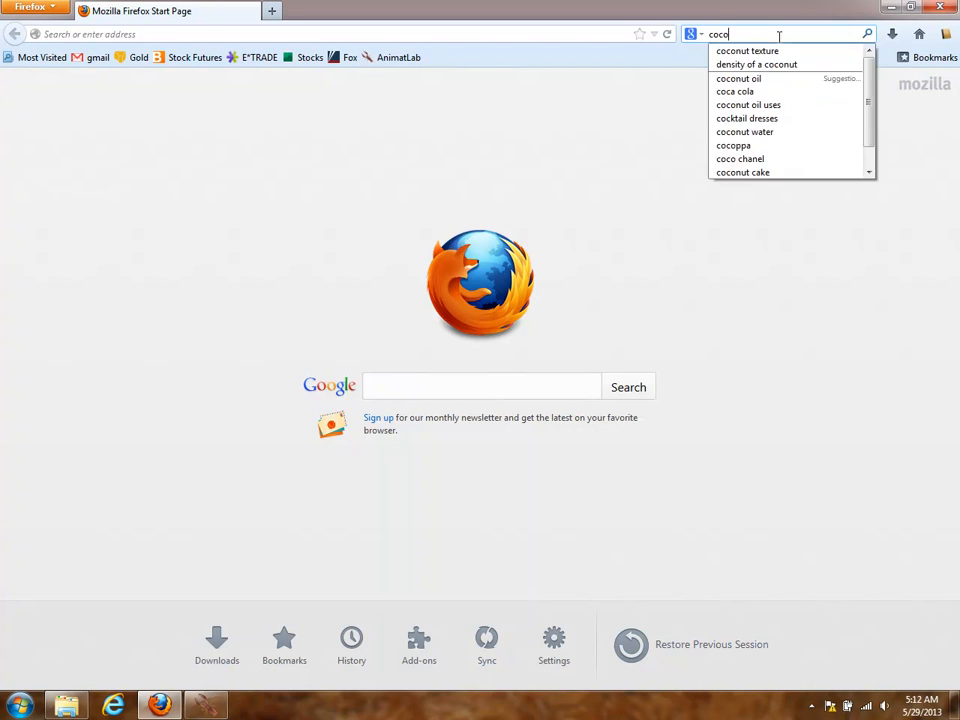
text(t text)
text(ure)
key(Return)
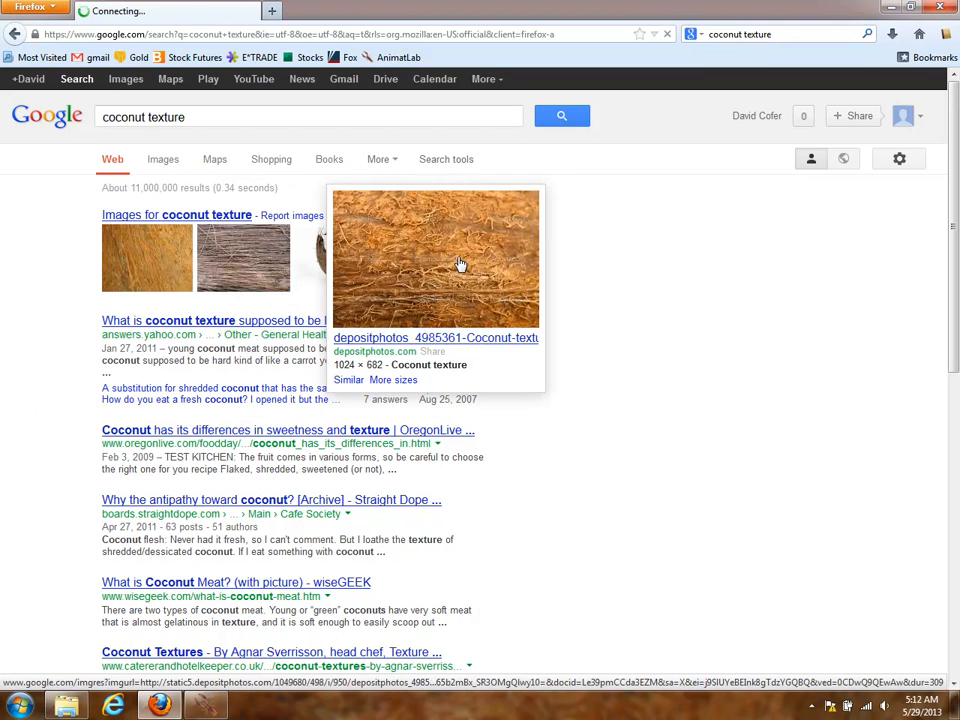
Compare several coconut texture images from the results and open the "Macro shot of coconut texture" one.
click(460, 264)
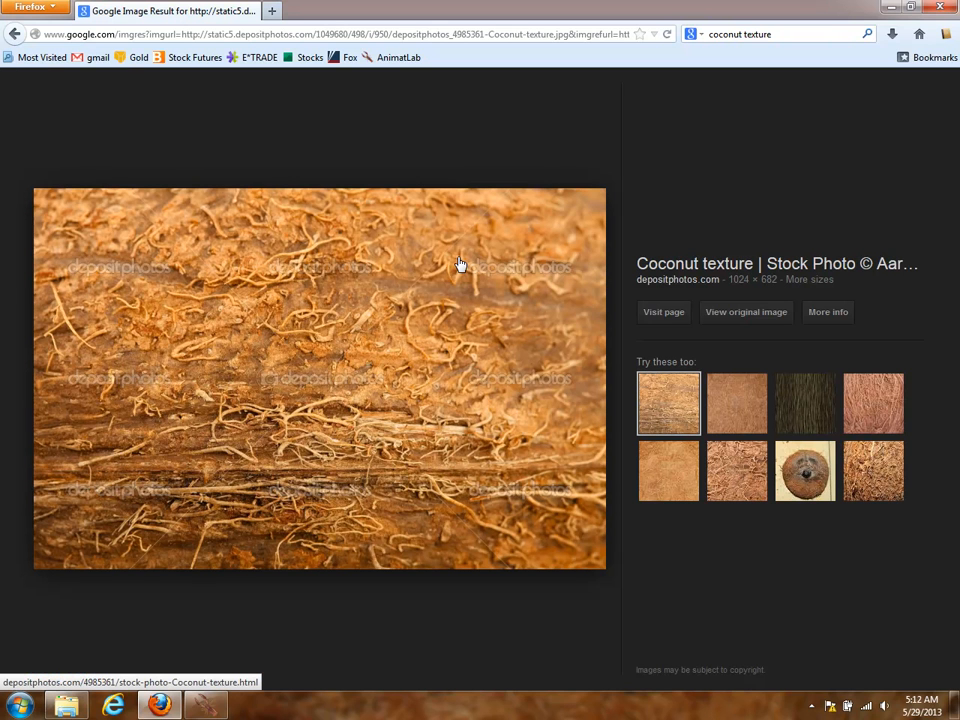
click(728, 412)
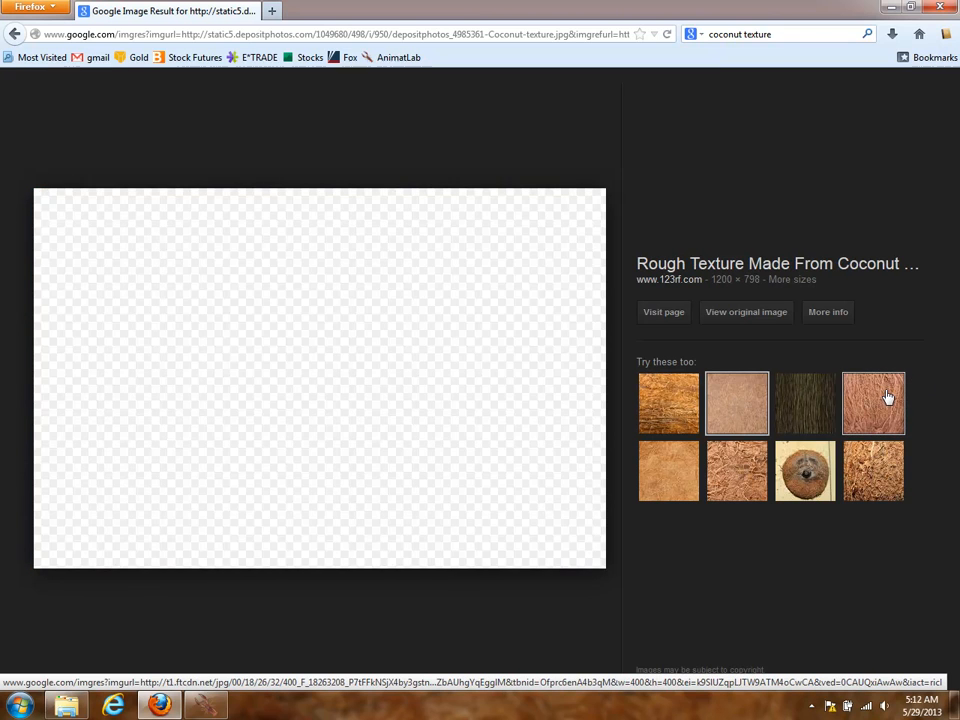
click(890, 396)
click(878, 485)
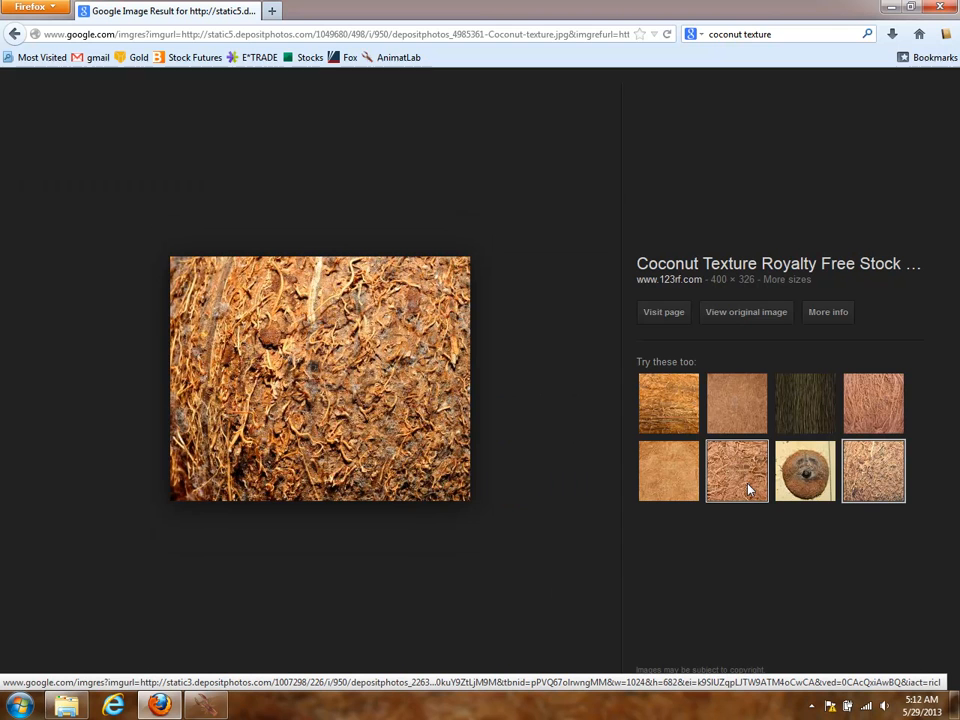
click(748, 489)
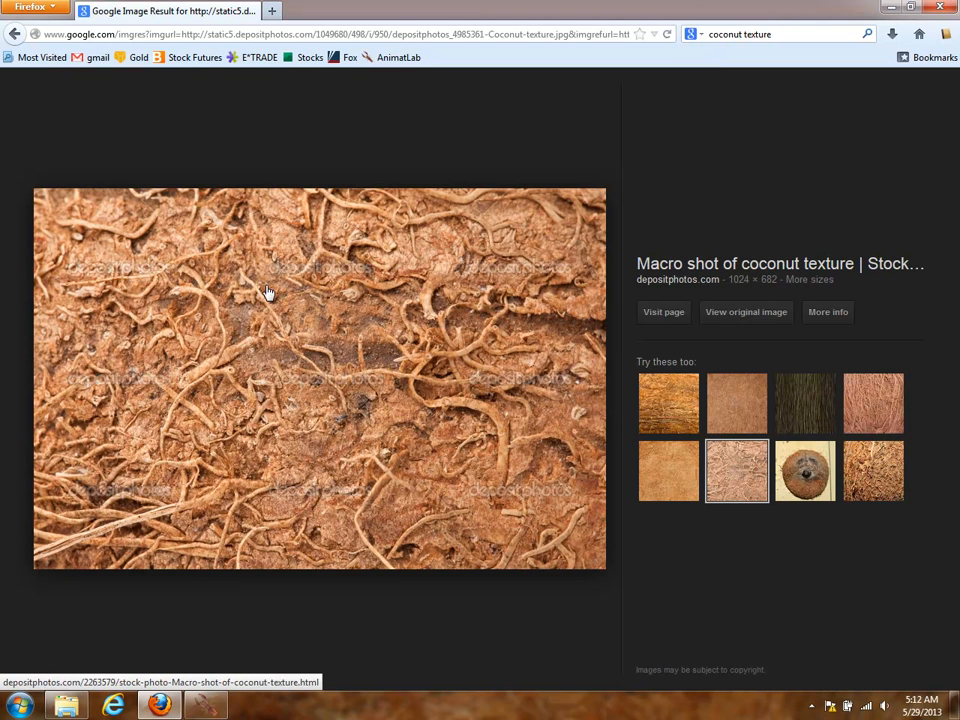
Save the macro shot image as coconut-texture.jpg in the Beach project folder.
right_click(267, 290)
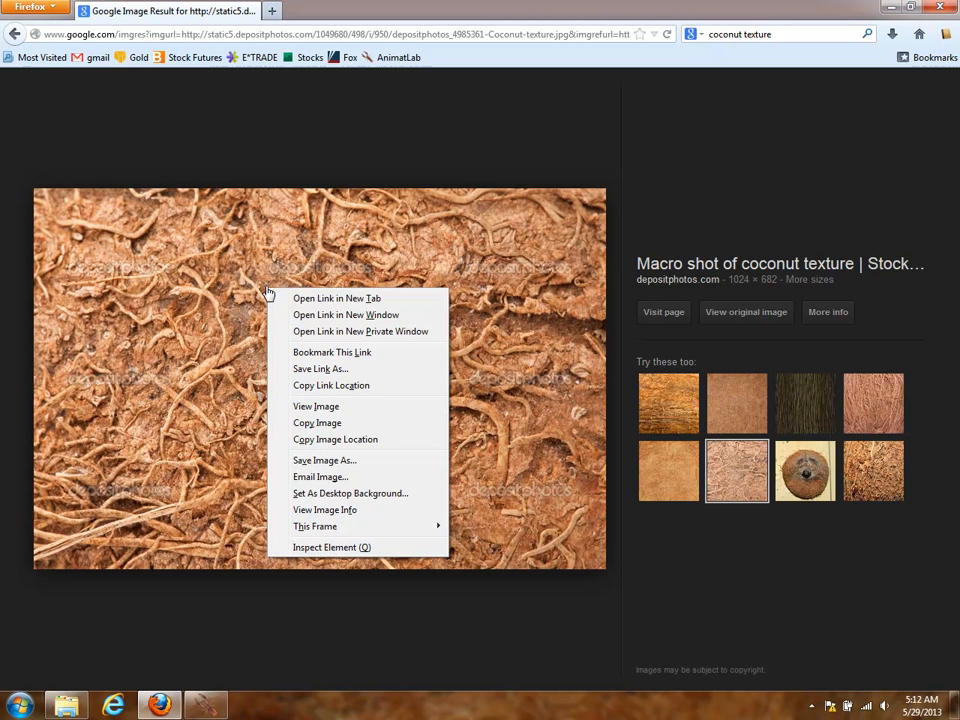
click(335, 460)
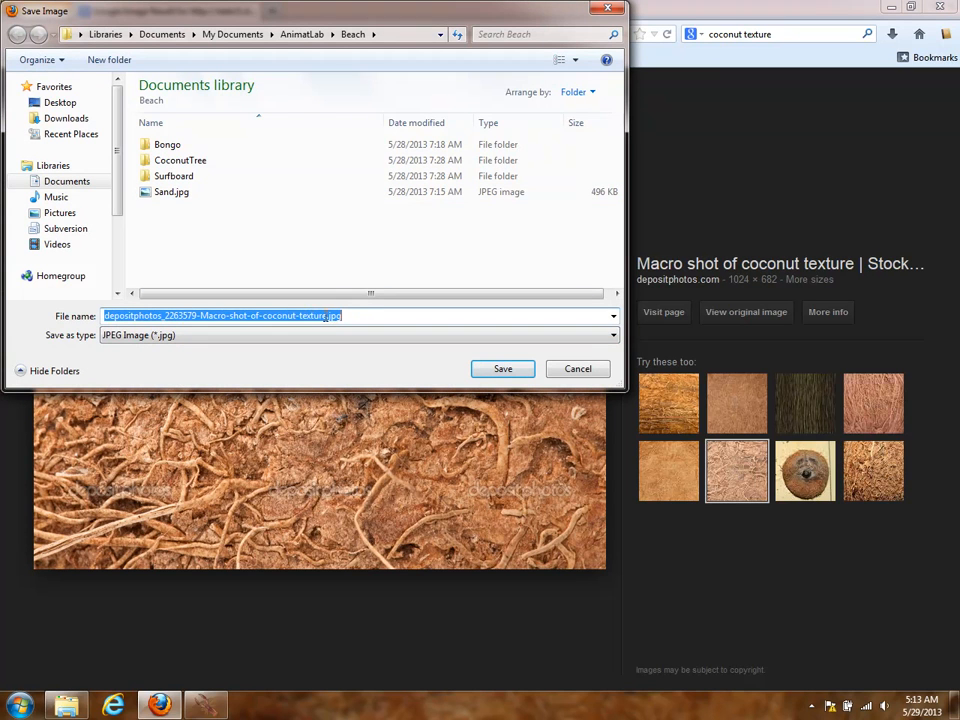
drag(263, 315, 70, 335)
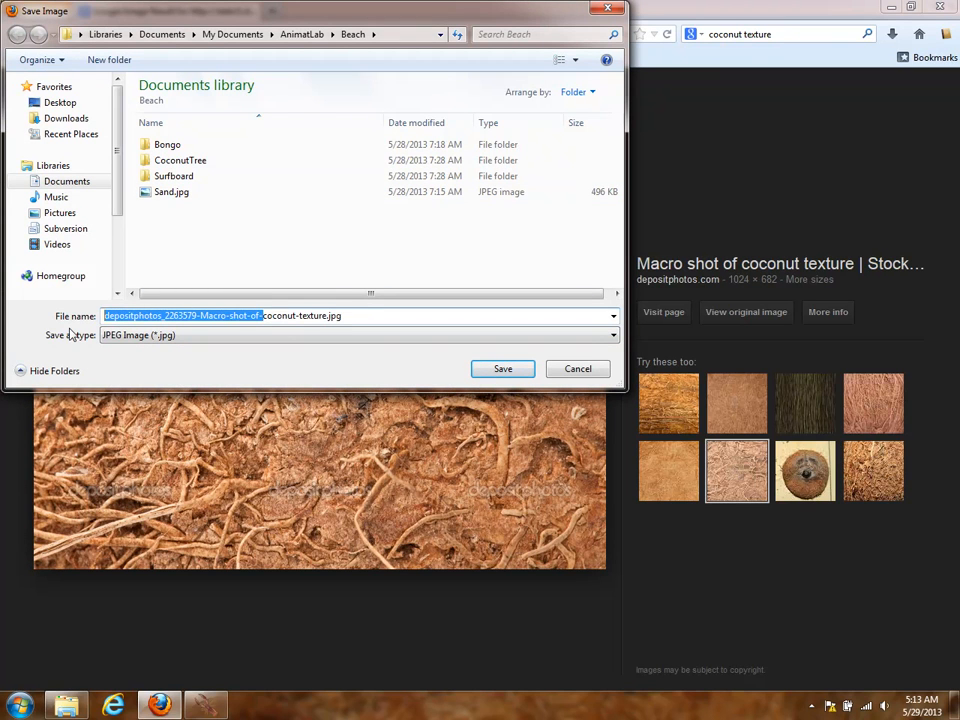
key(BackSpace)
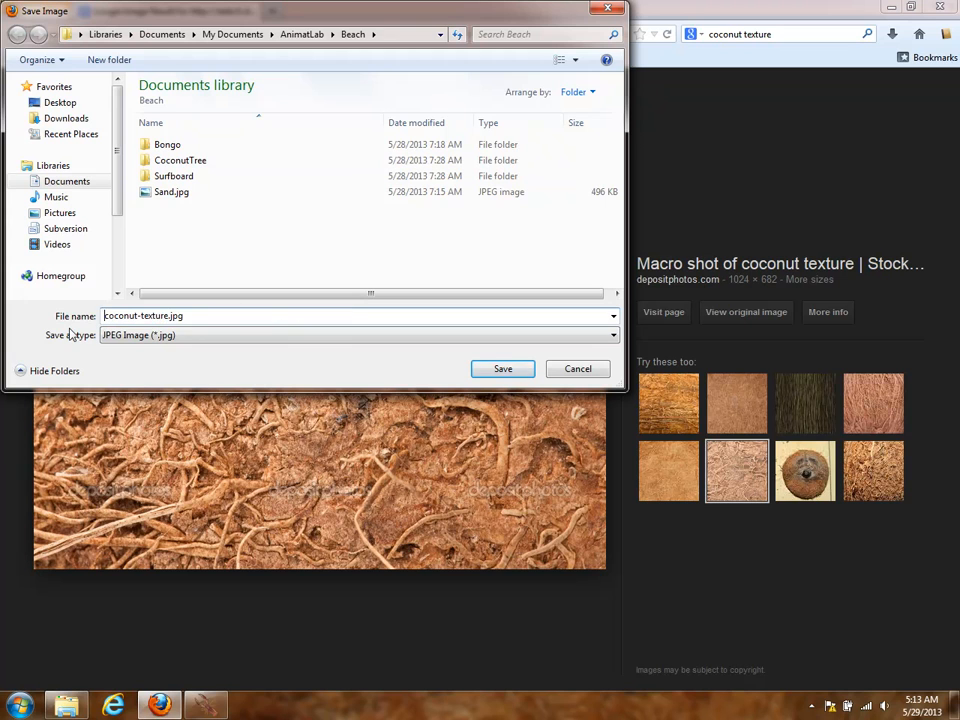
click(508, 368)
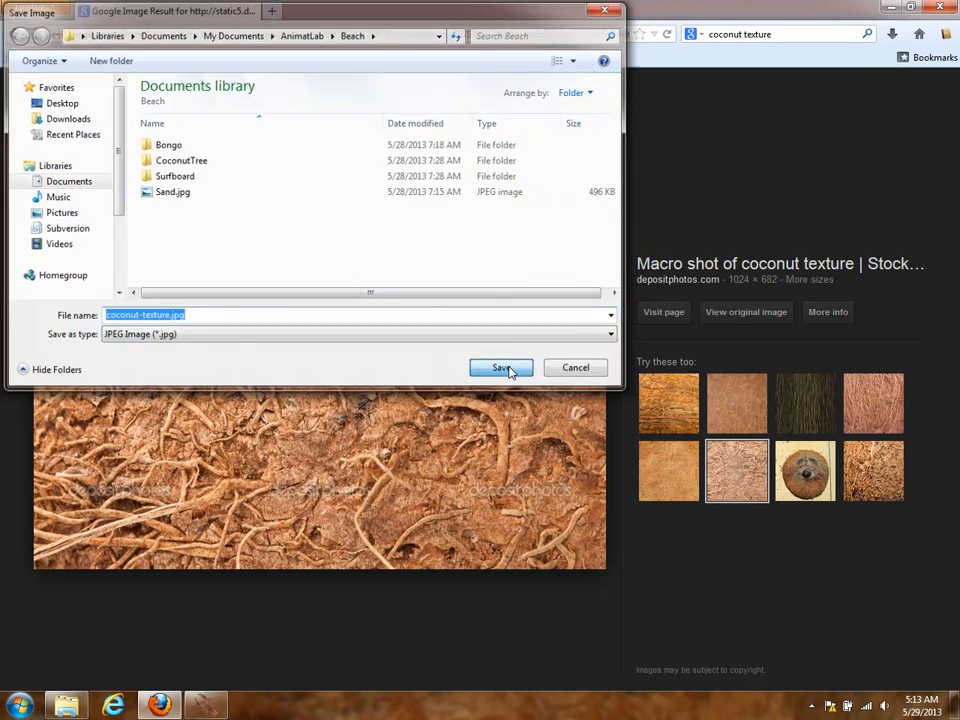
Return to AnimatLab and apply coconut-texture.jpg as the Coconut's texture.
click(892, 7)
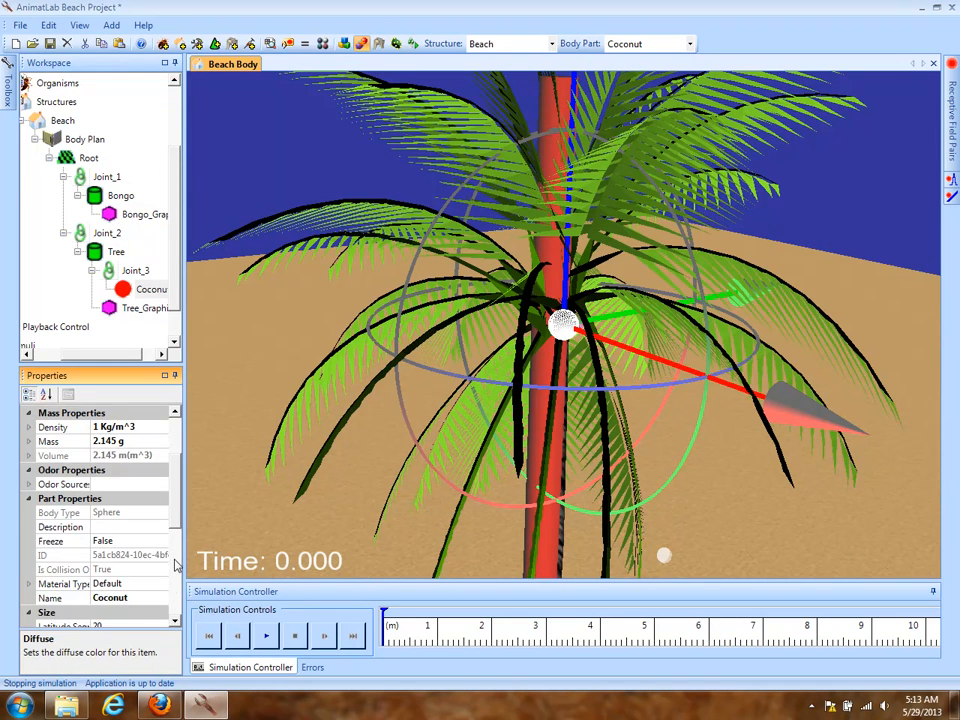
scroll(135, 440, down, 5)
click(158, 527)
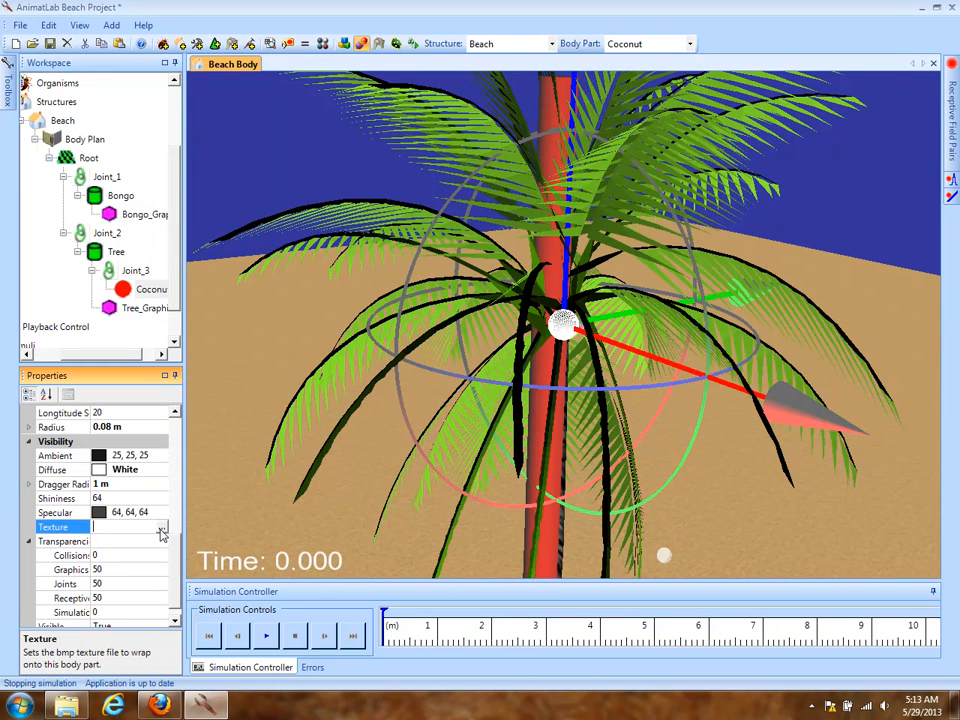
click(161, 527)
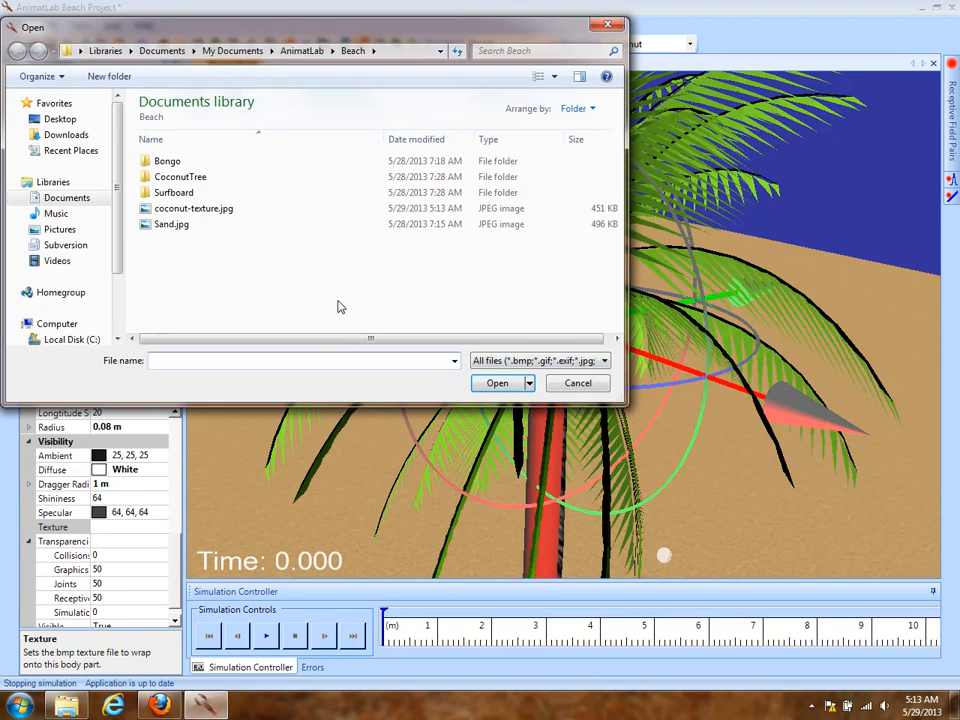
click(195, 208)
double_click(197, 209)
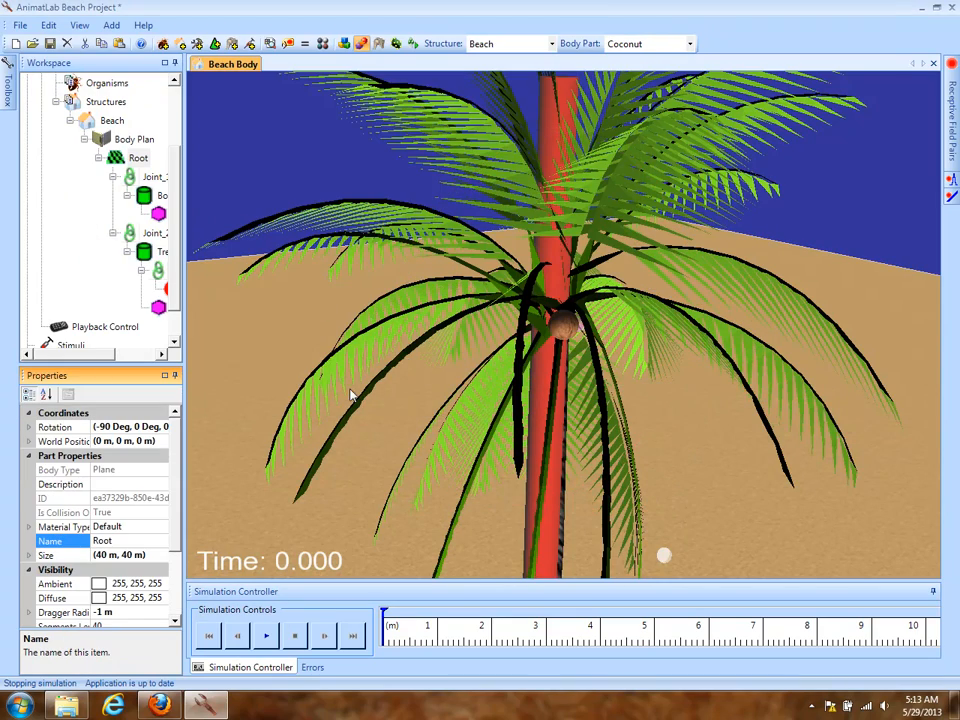
Examine the textured Coconut in the palm tree from a wider view.
drag(772, 381, 632, 343)
right_drag(632, 343, 630, 156)
drag(630, 156, 545, 270)
right_drag(713, 298, 594, 187)
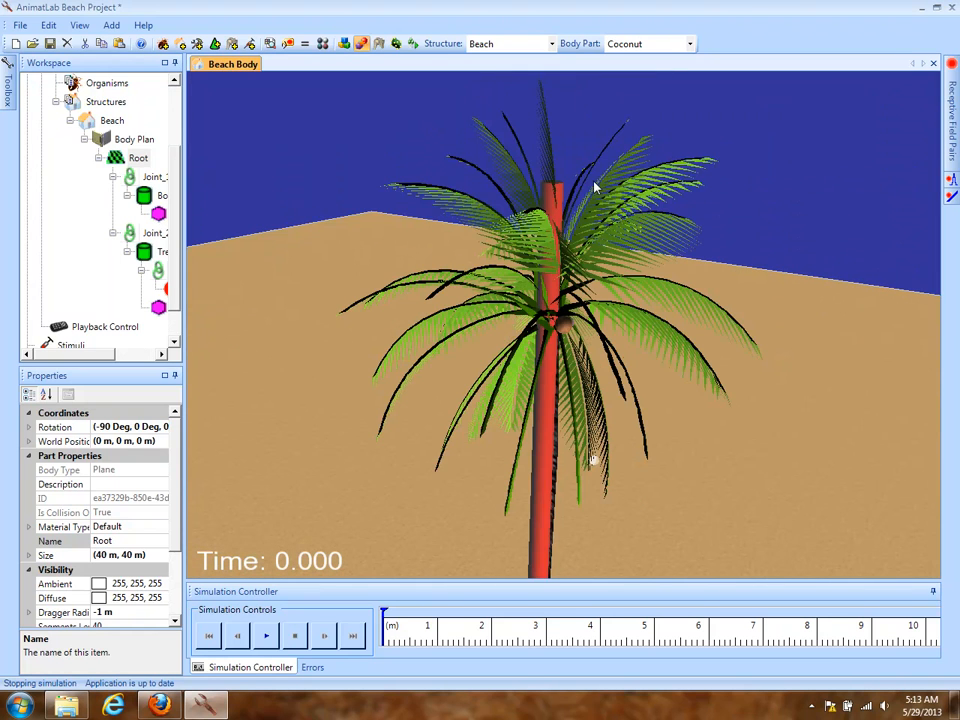
Set the Tree as the body part that the view of the Beach structure follows.
click(628, 44)
click(628, 104)
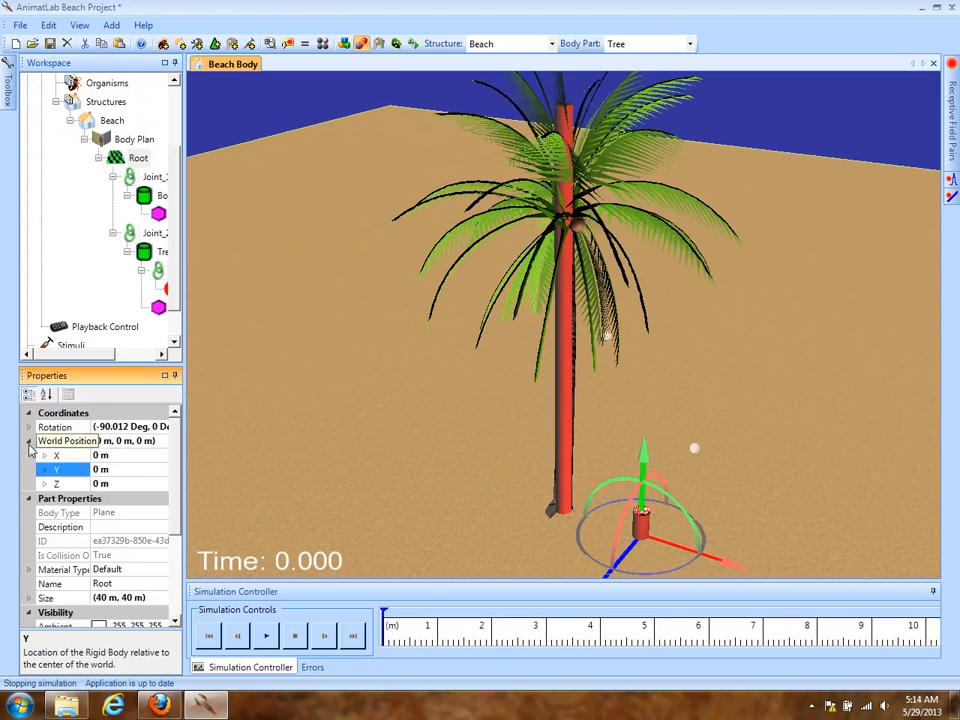
click(29, 442)
Move the Bongo across the sand until it stands against the base of the tree trunk, beneath the coconut.
click(157, 197)
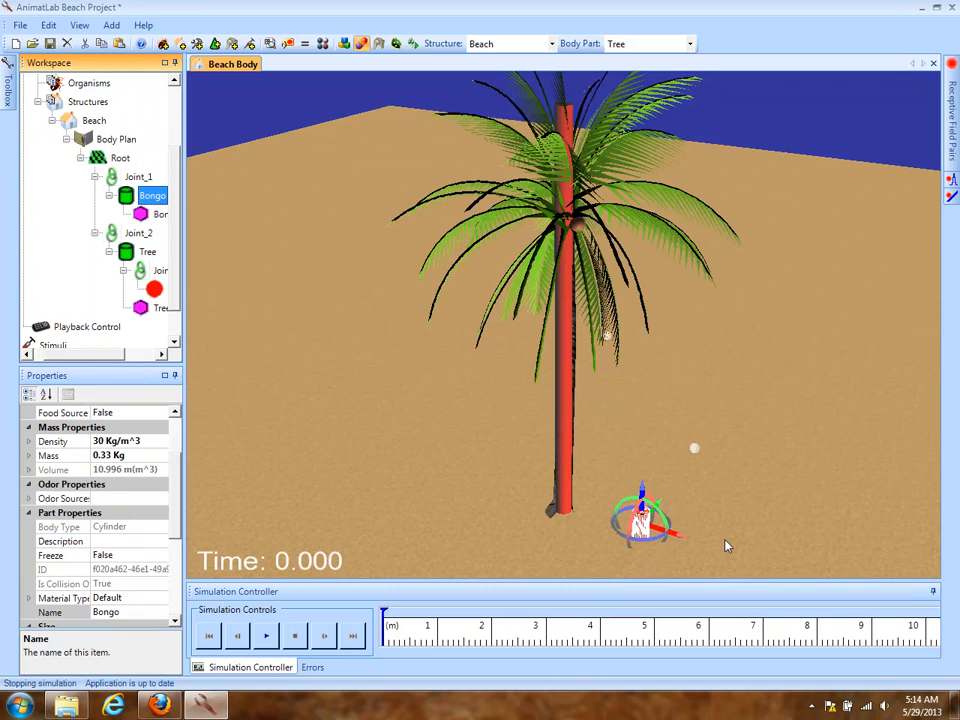
click(680, 542)
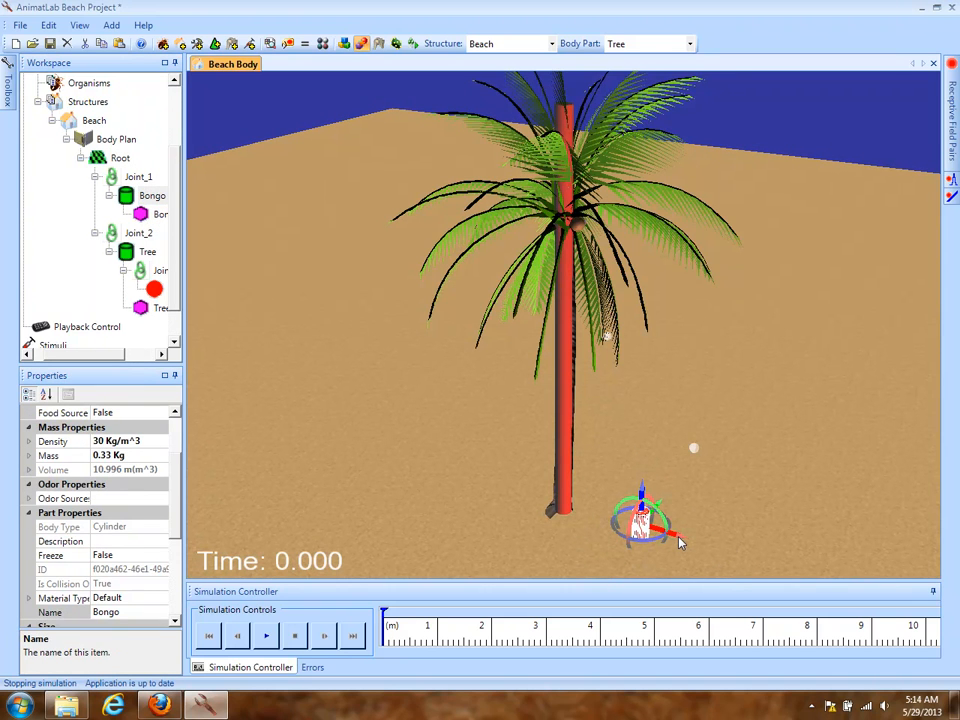
drag(680, 542, 615, 535)
scroll(615, 535, up, 5)
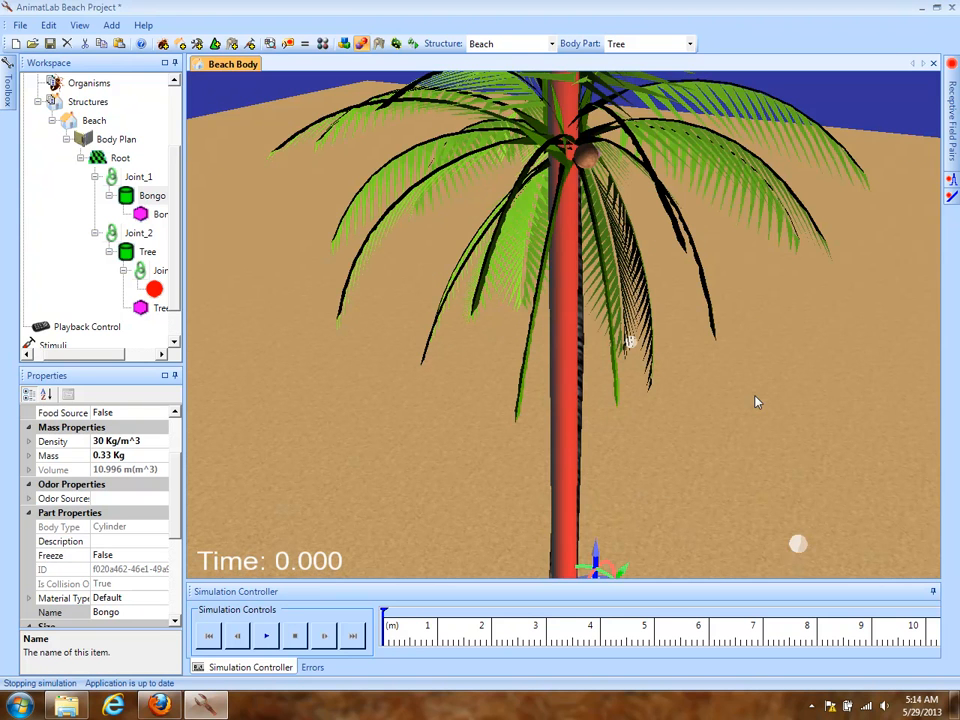
drag(666, 498, 602, 541)
drag(687, 472, 701, 409)
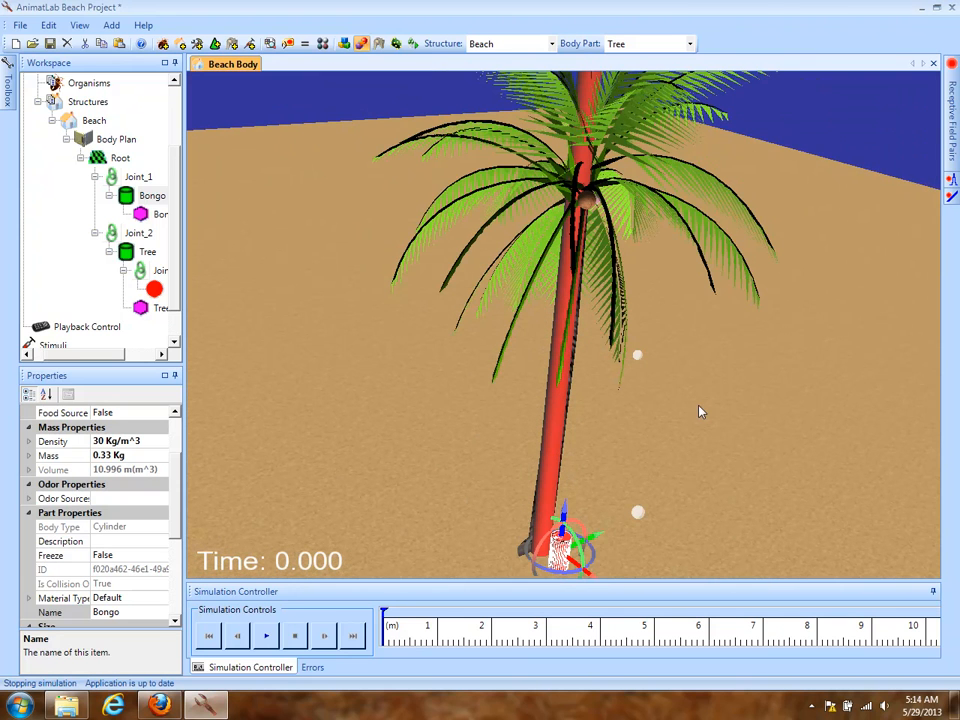
drag(597, 535, 592, 536)
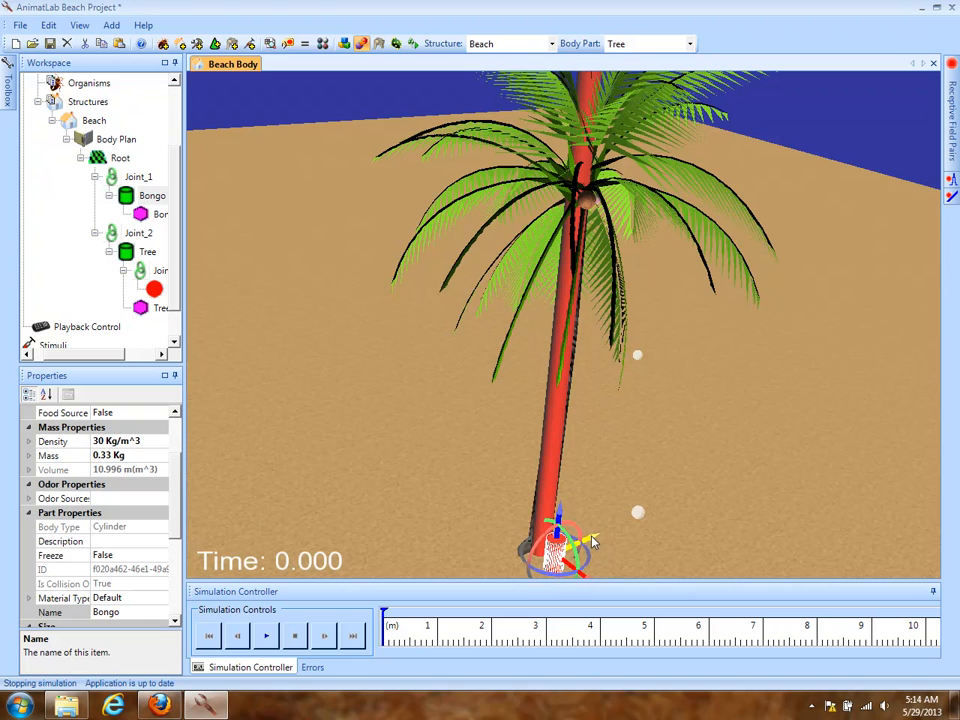
Run the simulation to watch the coconut drop onto the bongo, and stop it.
right_drag(401, 475, 404, 420)
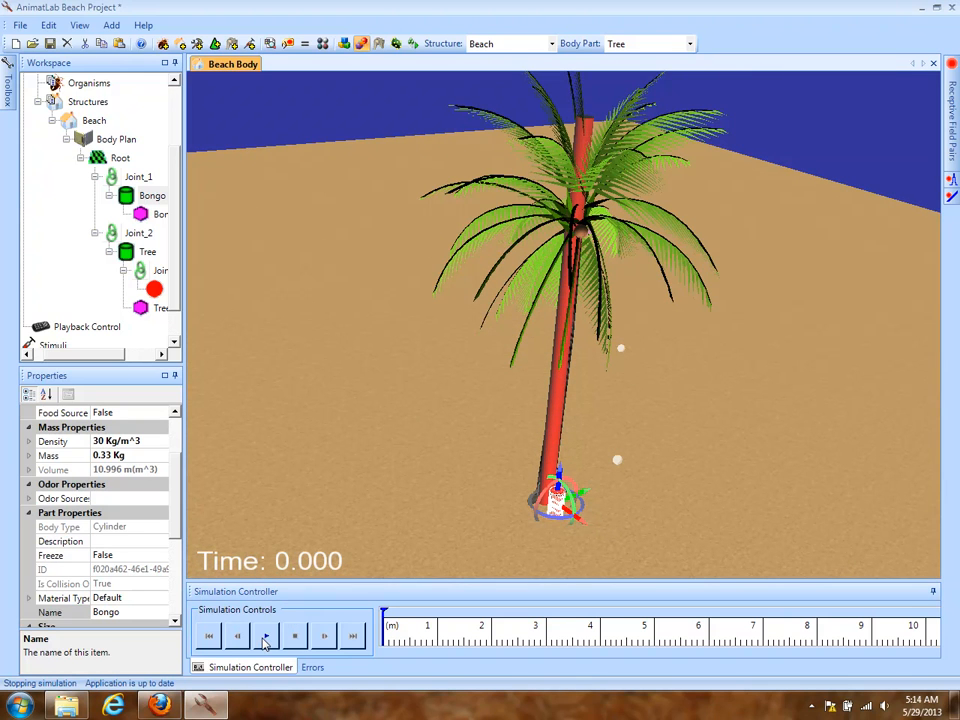
click(265, 637)
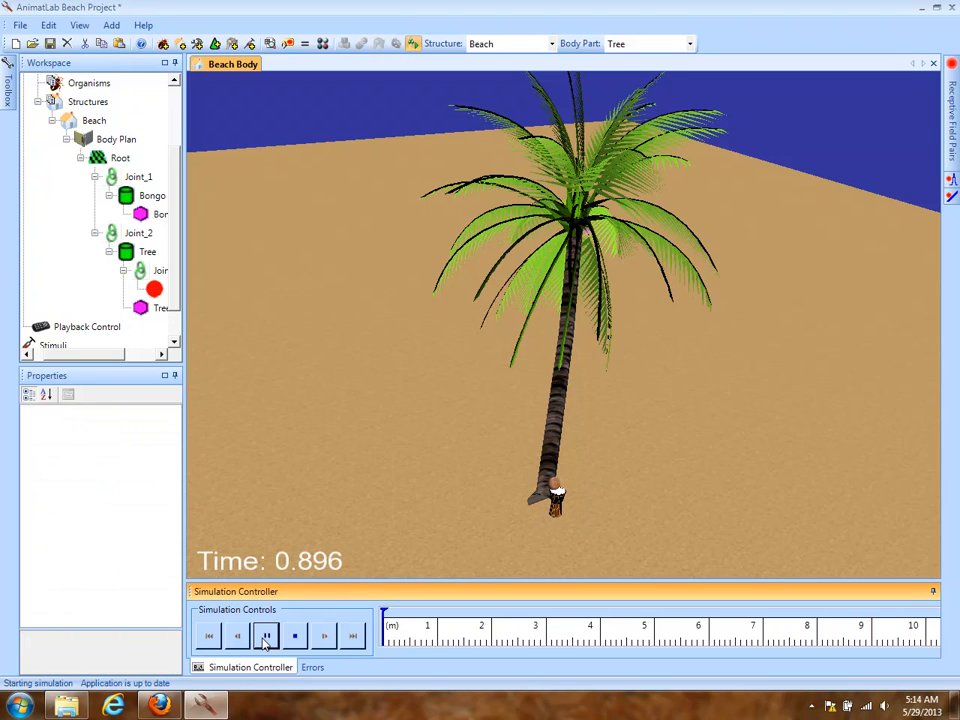
drag(583, 508, 567, 528)
click(296, 641)
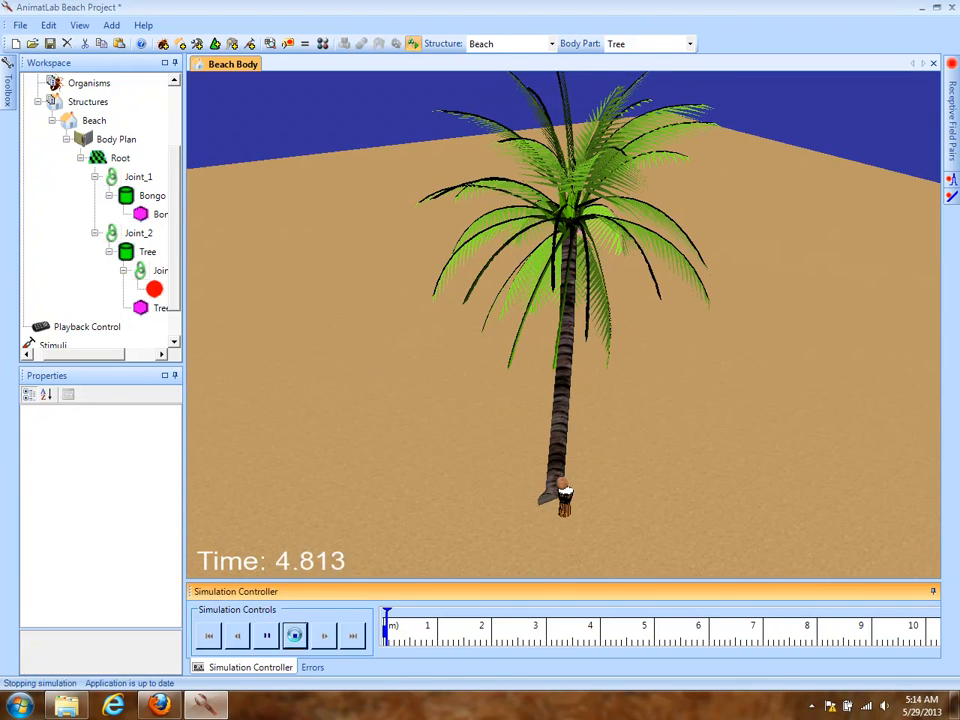
Nudge the Bongo slightly along its green axis, away from the tree trunk.
click(564, 500)
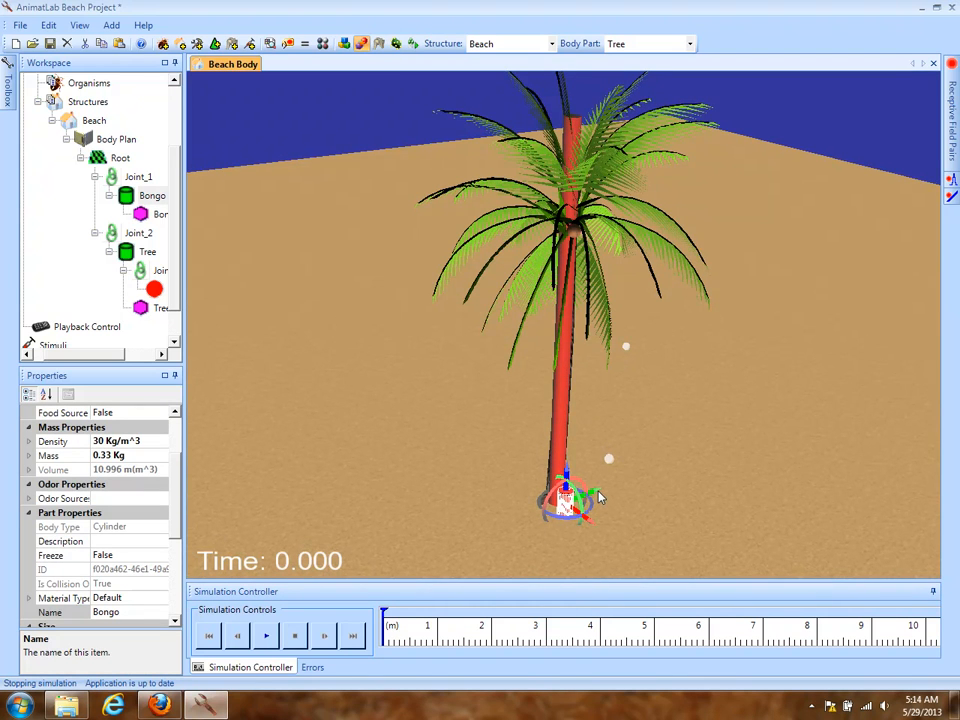
click(596, 497)
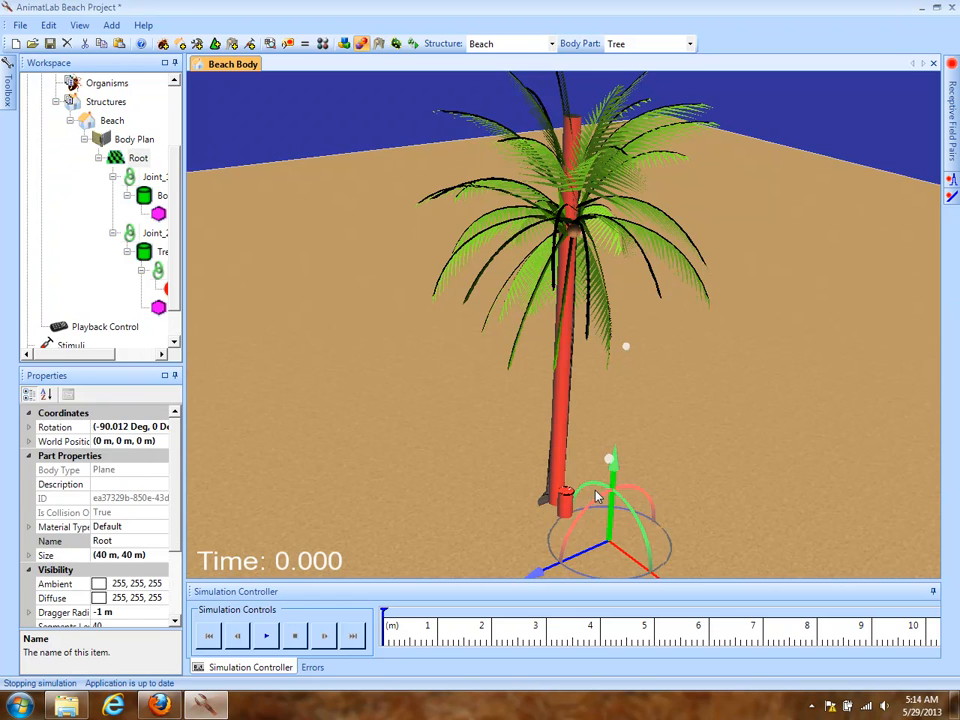
click(564, 508)
click(572, 502)
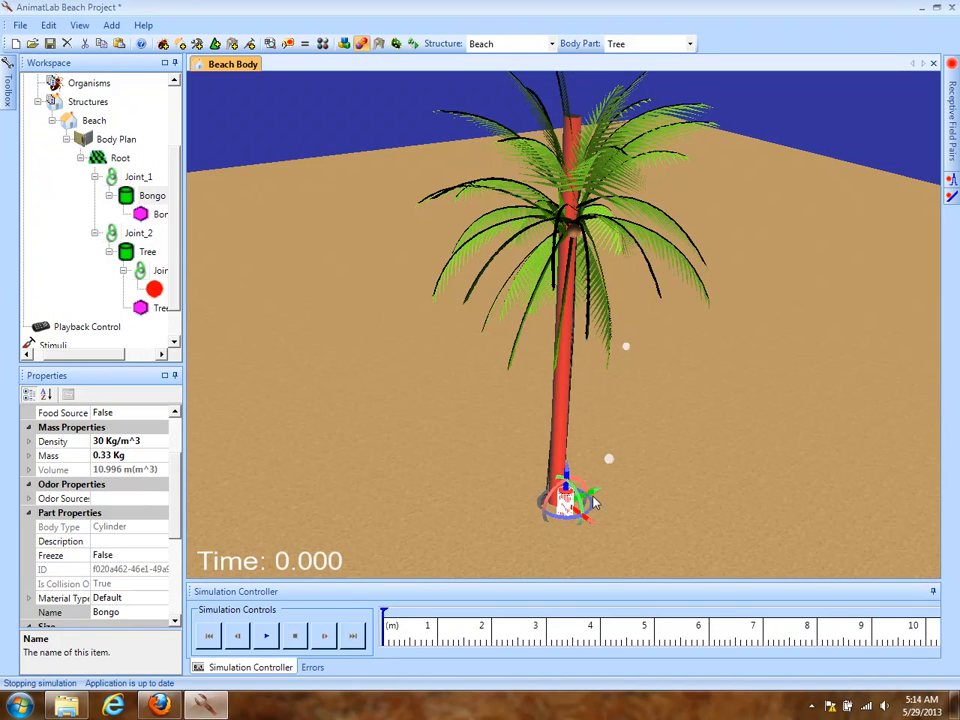
drag(593, 497, 598, 497)
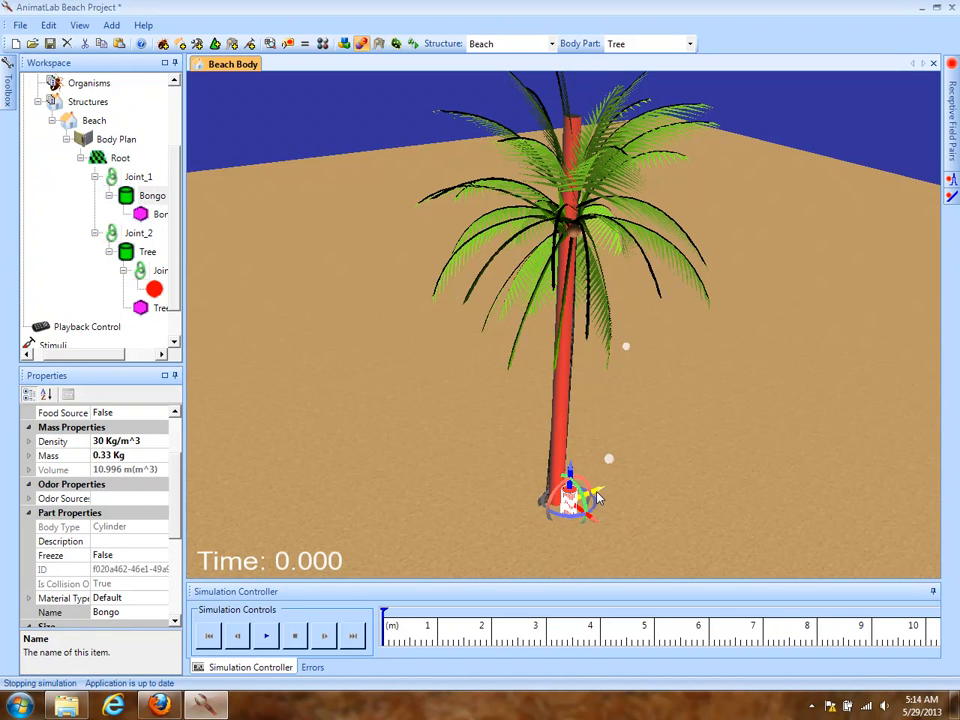
Test the coconut's fall with the repositioned bongo in a short simulation run, and inspect the bongo's placement.
click(266, 636)
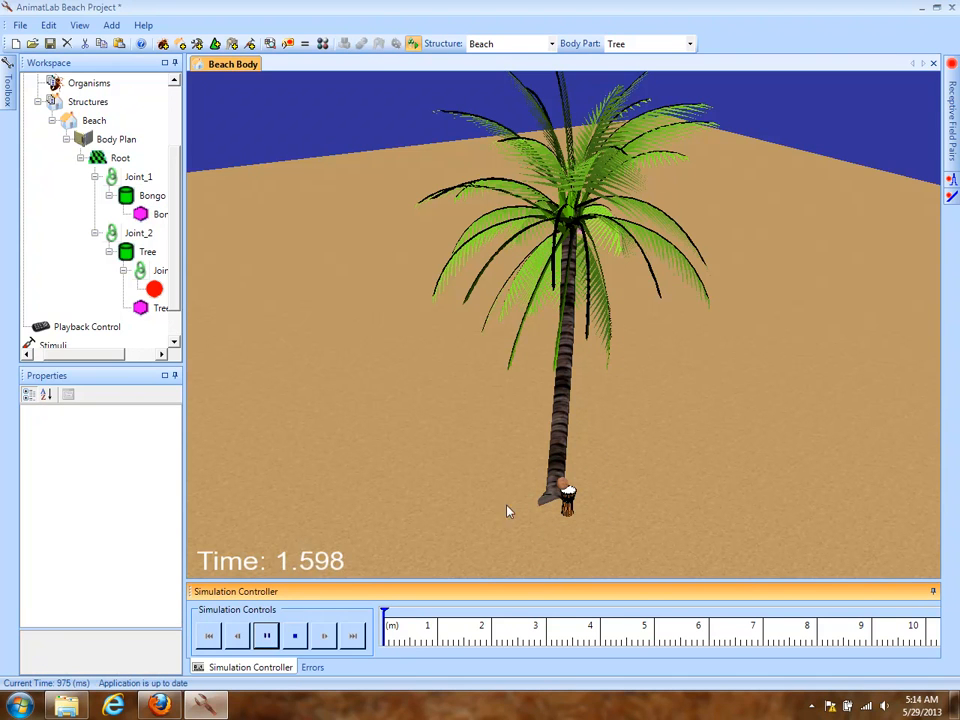
click(296, 638)
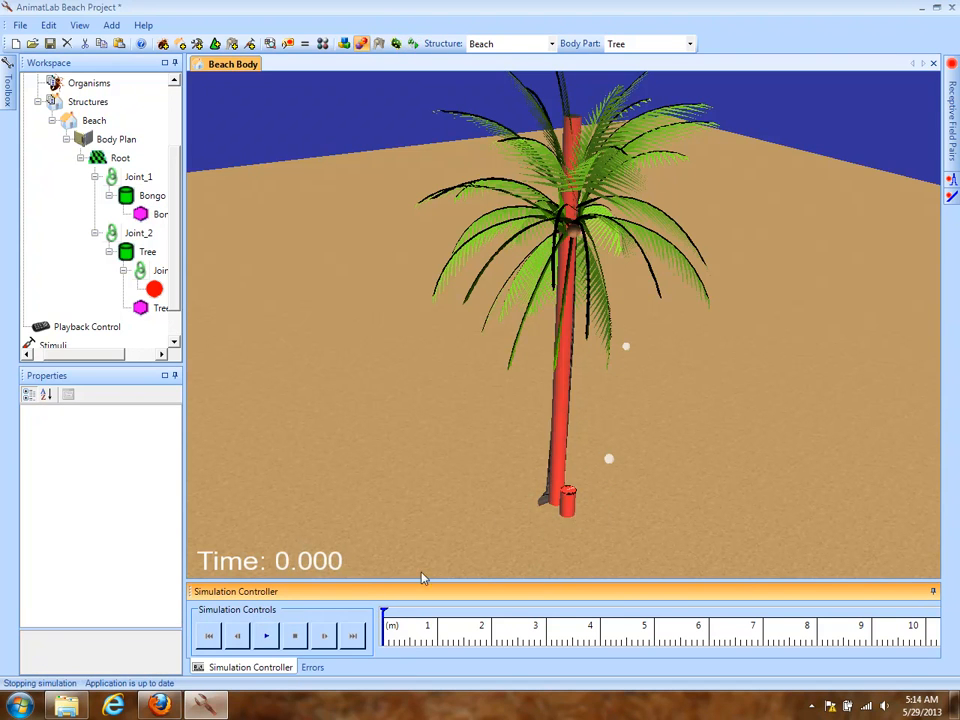
click(570, 503)
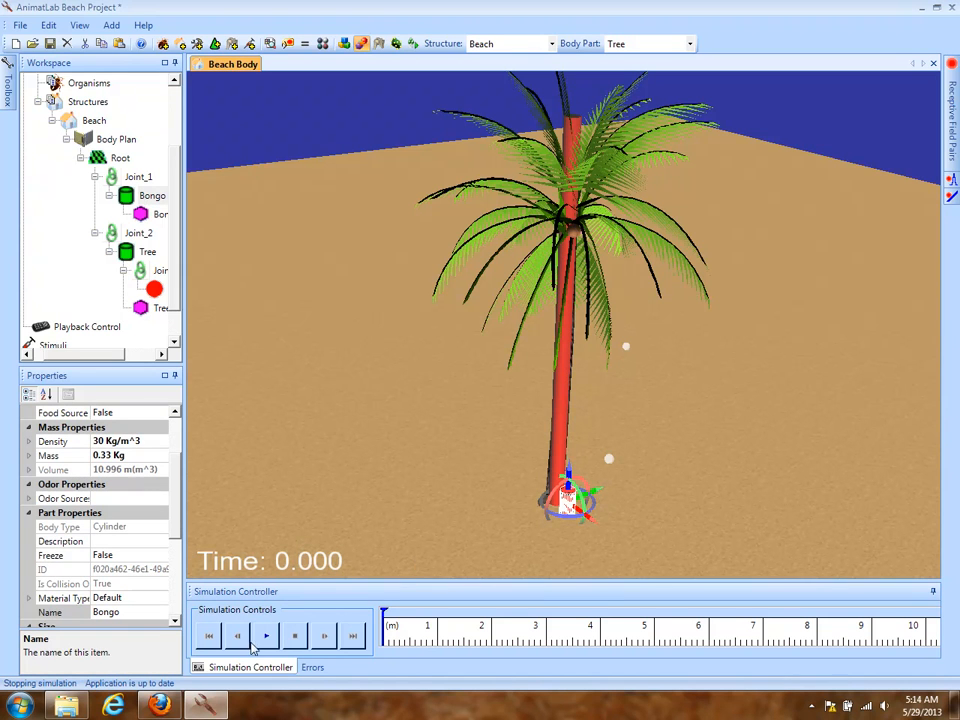
right_drag(688, 460, 665, 526)
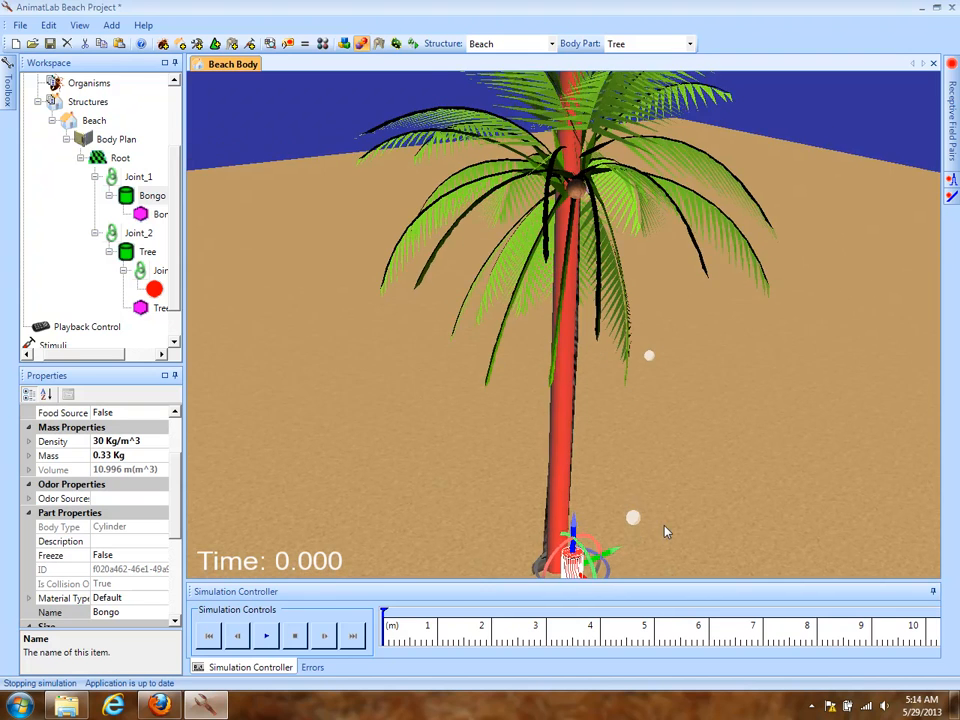
drag(666, 529, 673, 416)
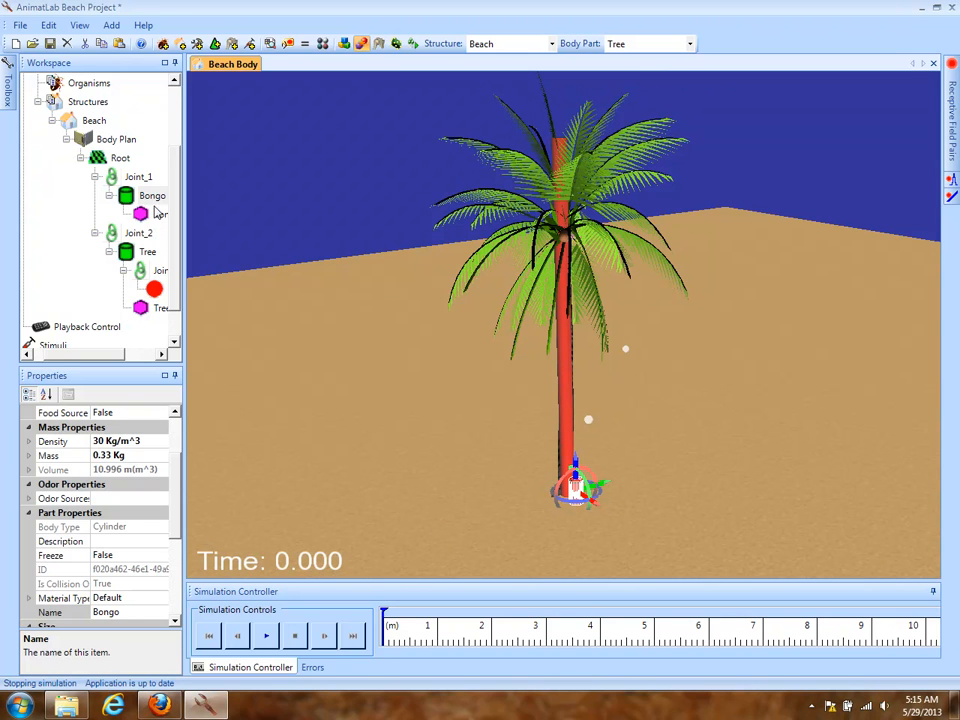
Set the Coconut's mass to 0.5 Kg.
click(154, 289)
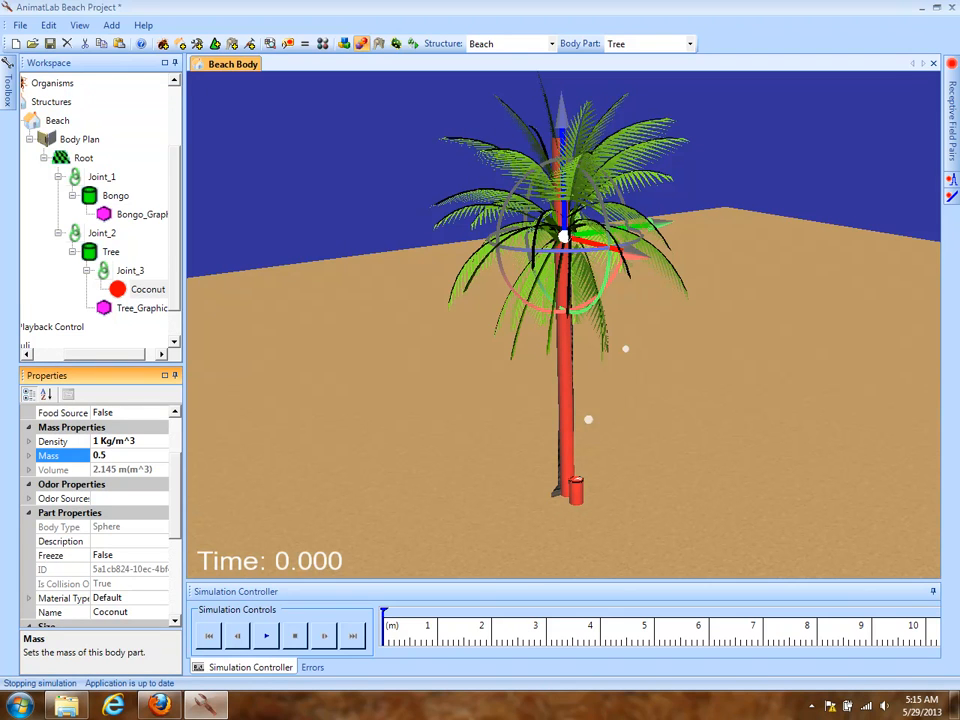
key(Return)
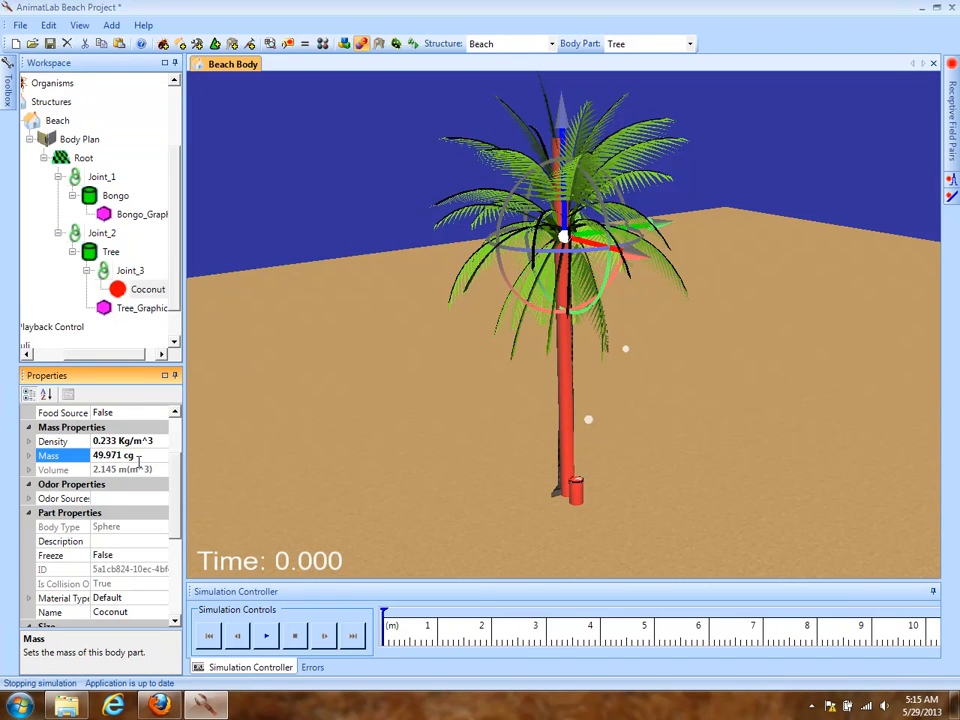
click(141, 469)
click(122, 455)
text(0.5 kg)
key(Return)
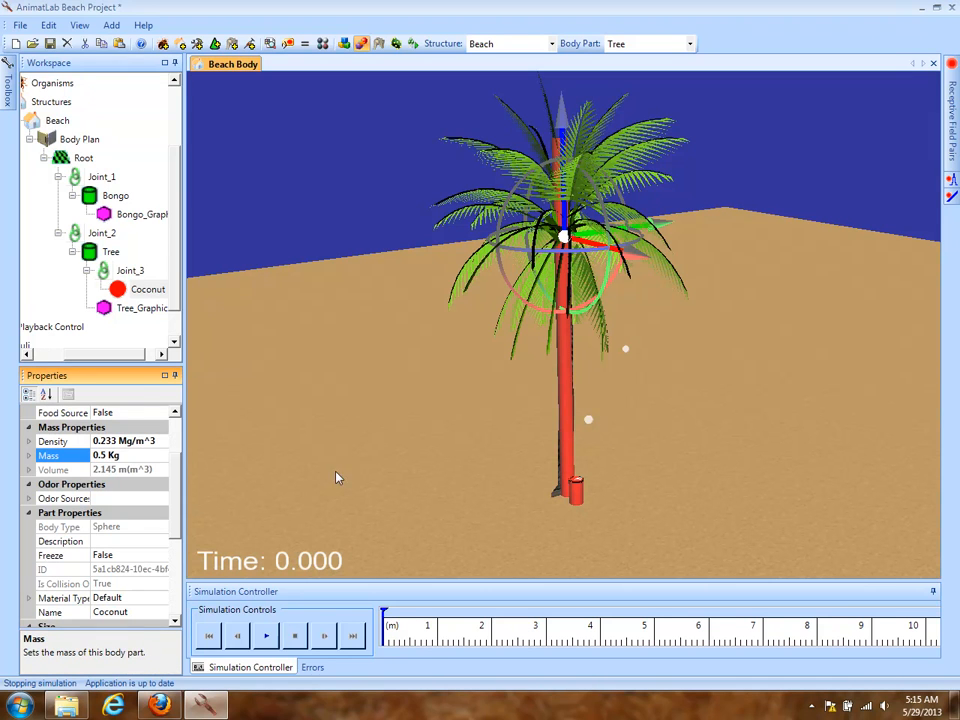
Run the simulation with the heavier coconut and follow its path across the beach from several angles.
click(266, 636)
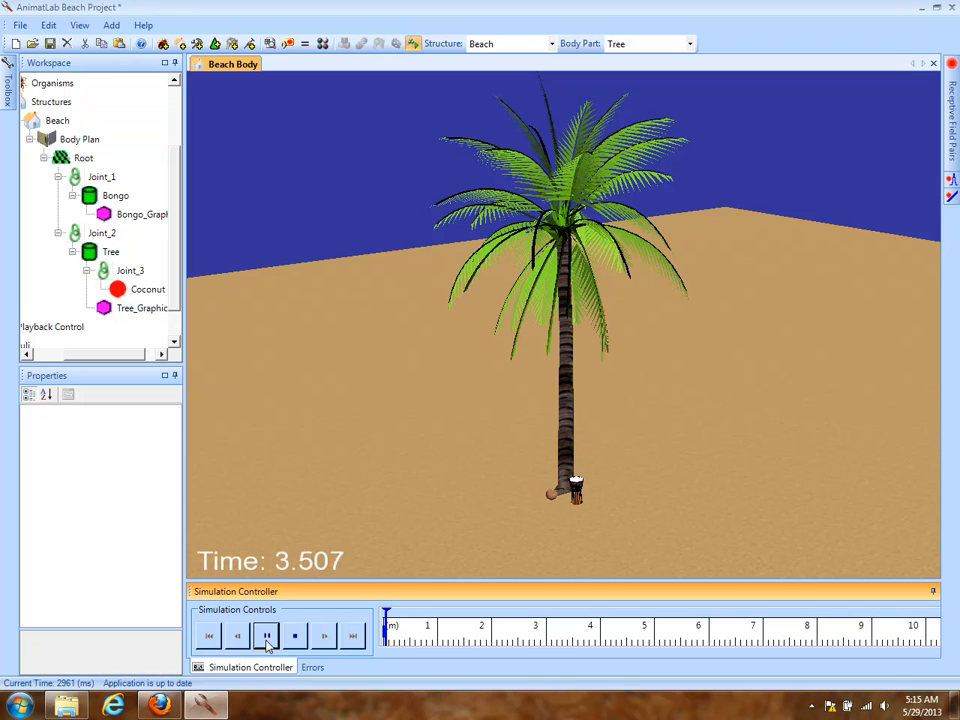
drag(419, 507, 439, 494)
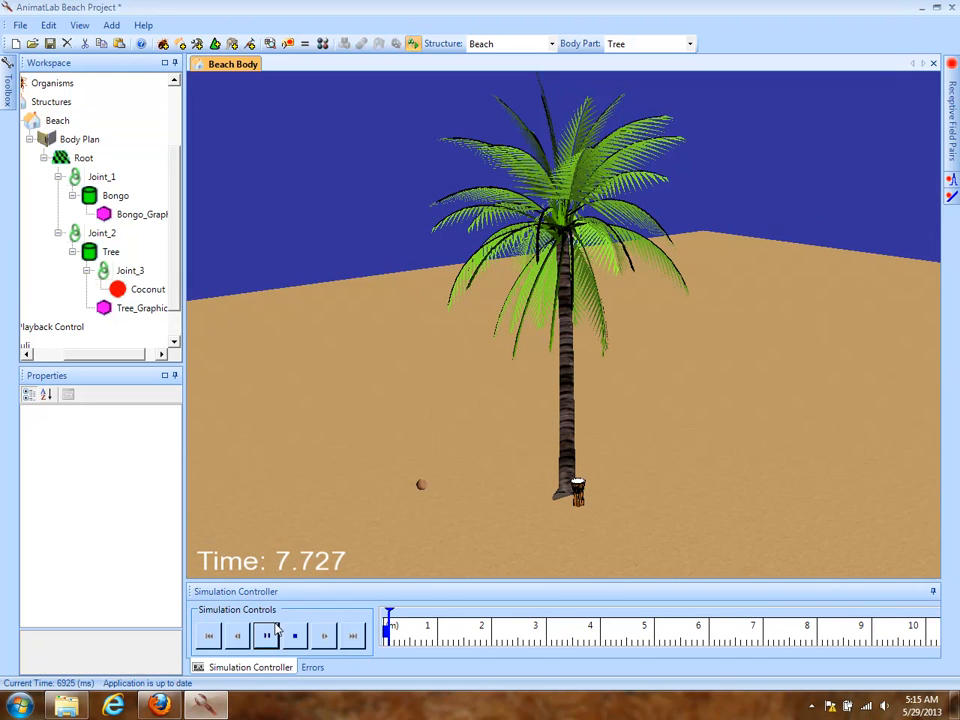
right_drag(529, 511, 551, 328)
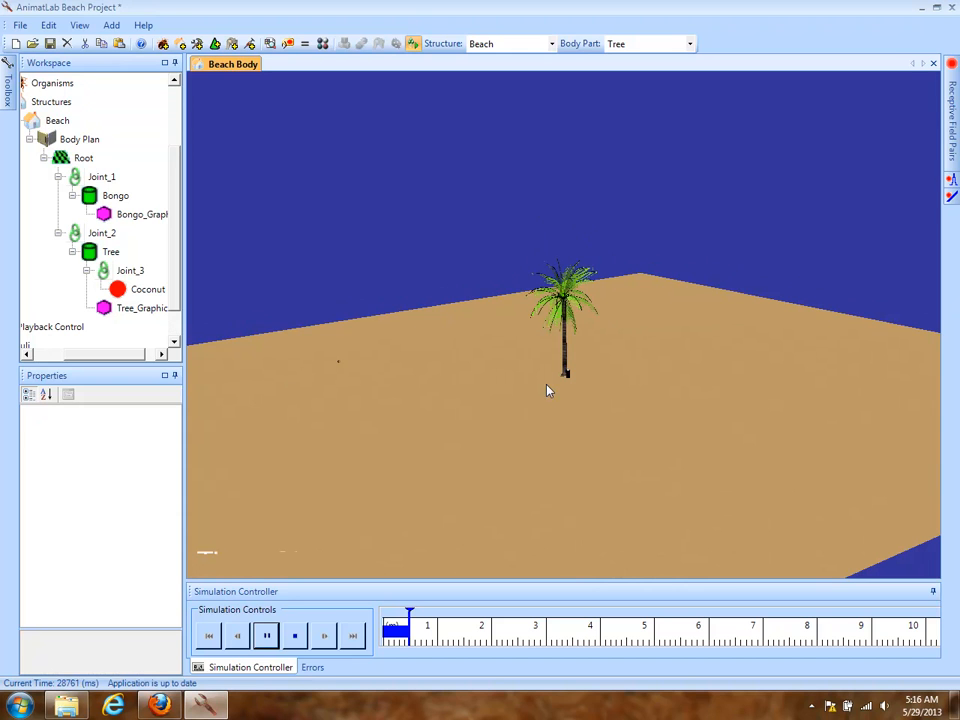
drag(287, 373, 439, 346)
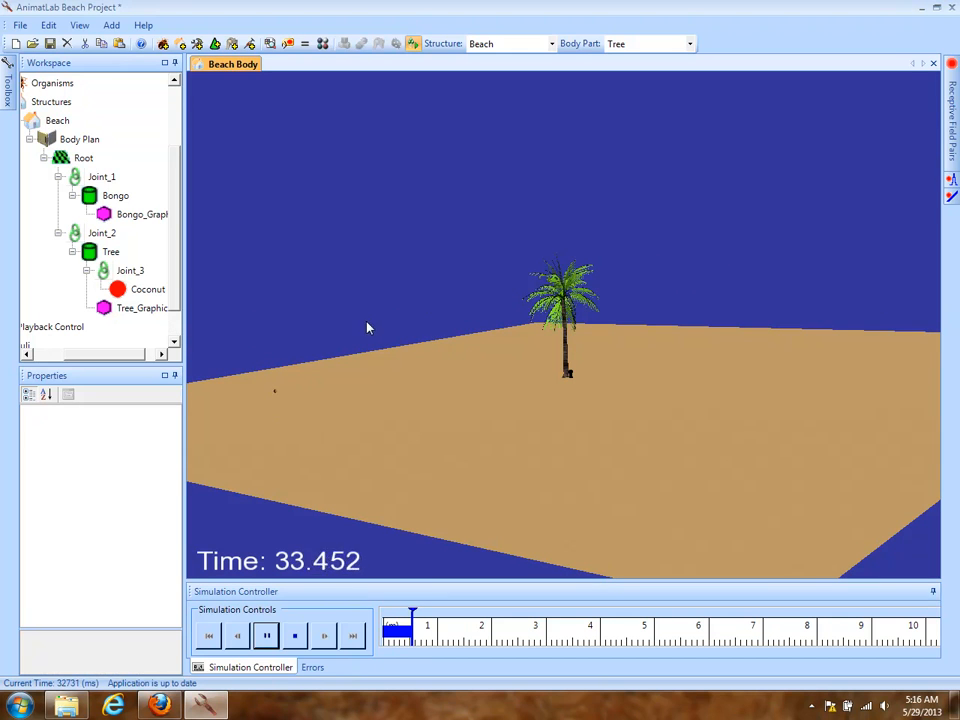
drag(318, 309, 491, 388)
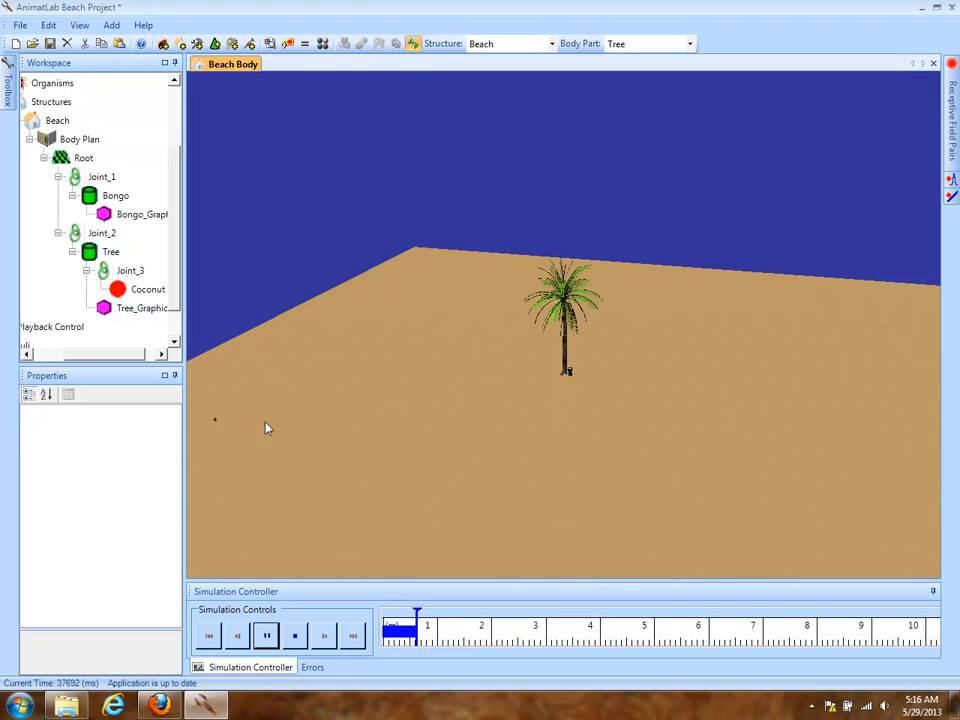
drag(264, 437, 357, 451)
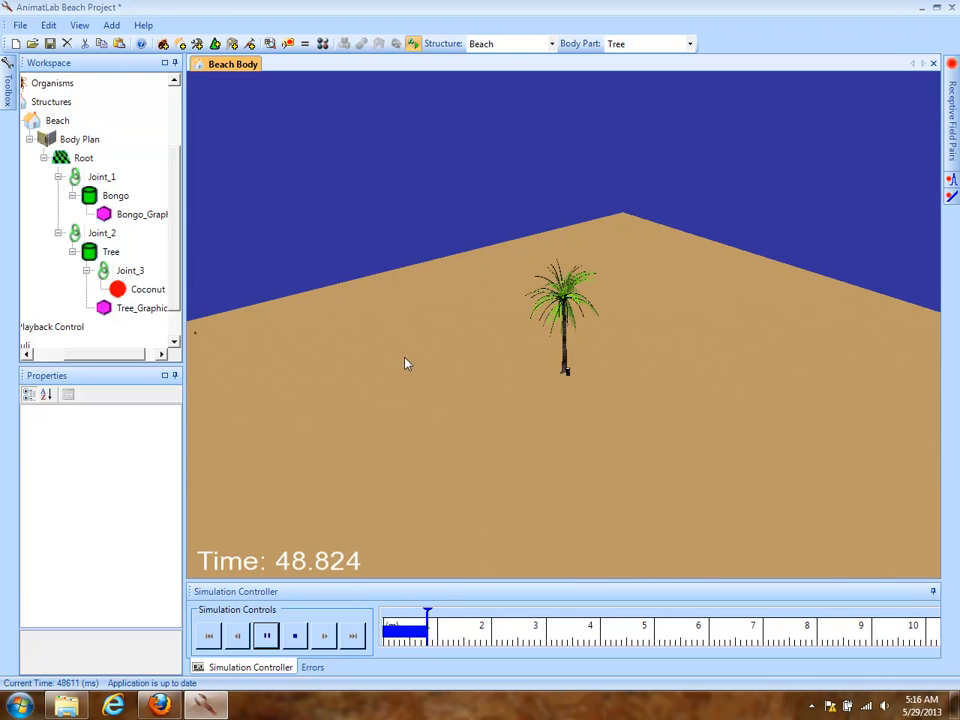
drag(471, 379, 348, 369)
drag(347, 363, 651, 401)
Examine the palm tree and the bongo up close in the running simulation, and stop it.
right_drag(651, 401, 693, 479)
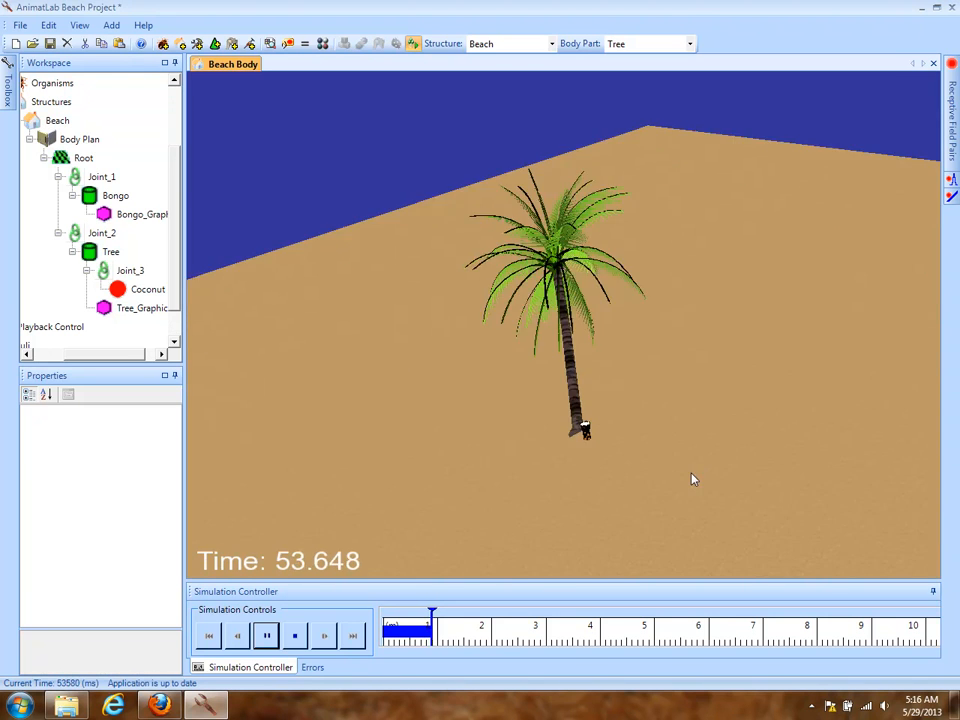
drag(692, 479, 681, 366)
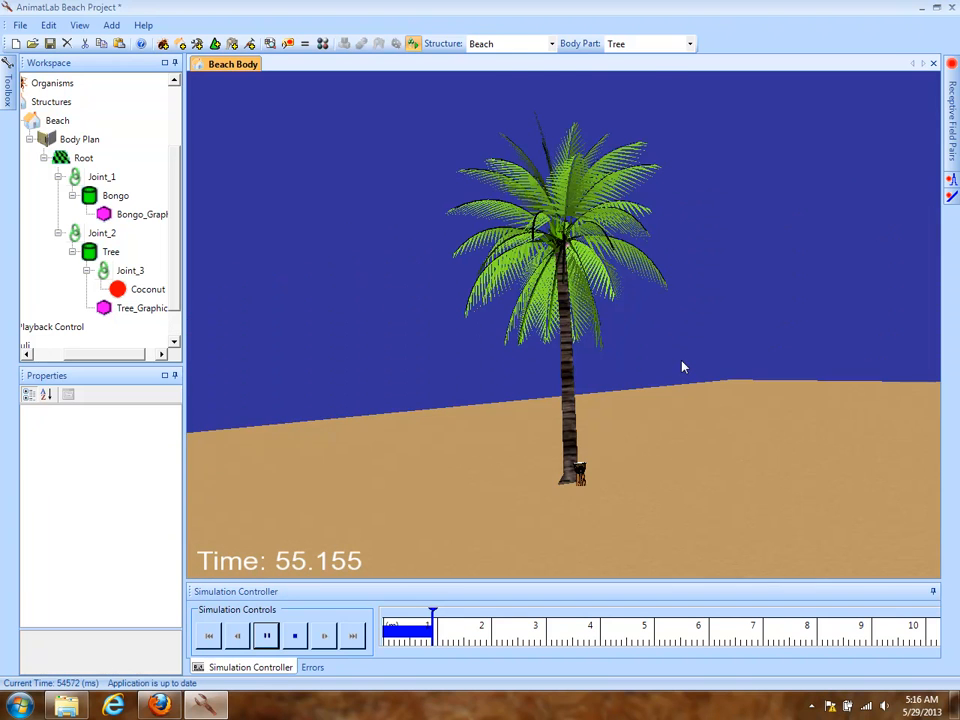
right_drag(682, 361, 681, 452)
mouse_move(660, 484)
mouse_down()
mouse_move(657, 460)
mouse_move(655, 470)
mouse_up()
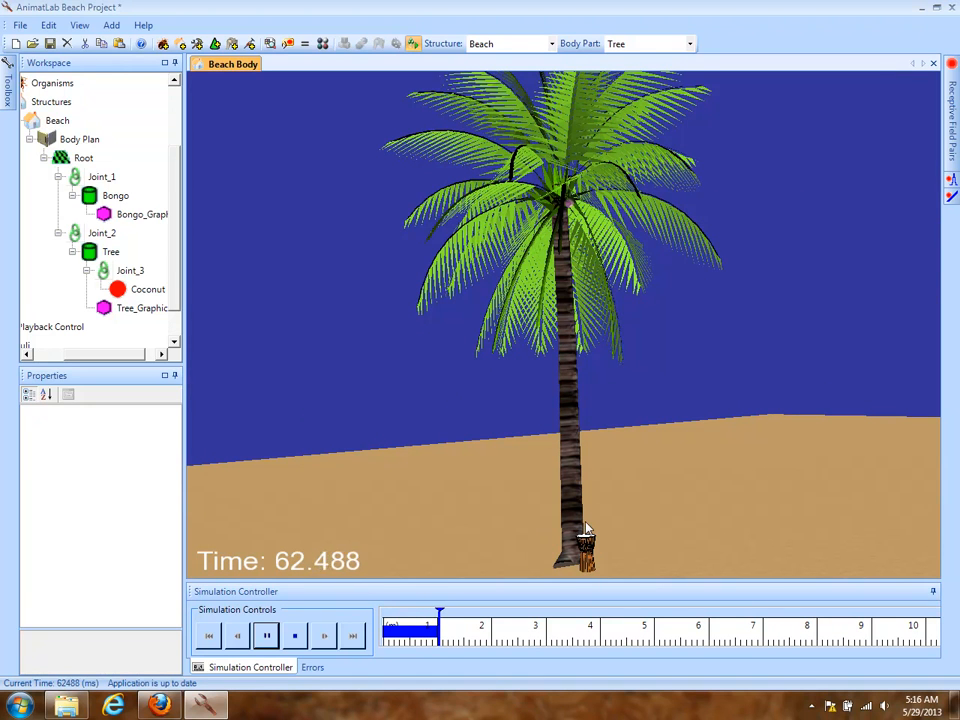
drag(448, 461, 559, 507)
drag(368, 310, 632, 448)
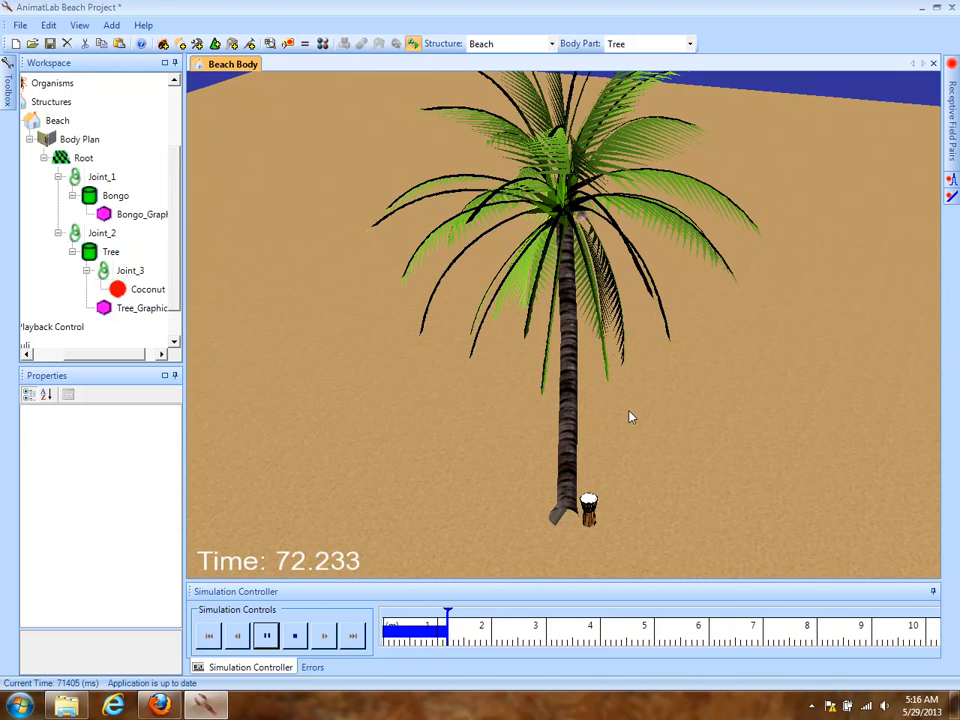
click(295, 636)
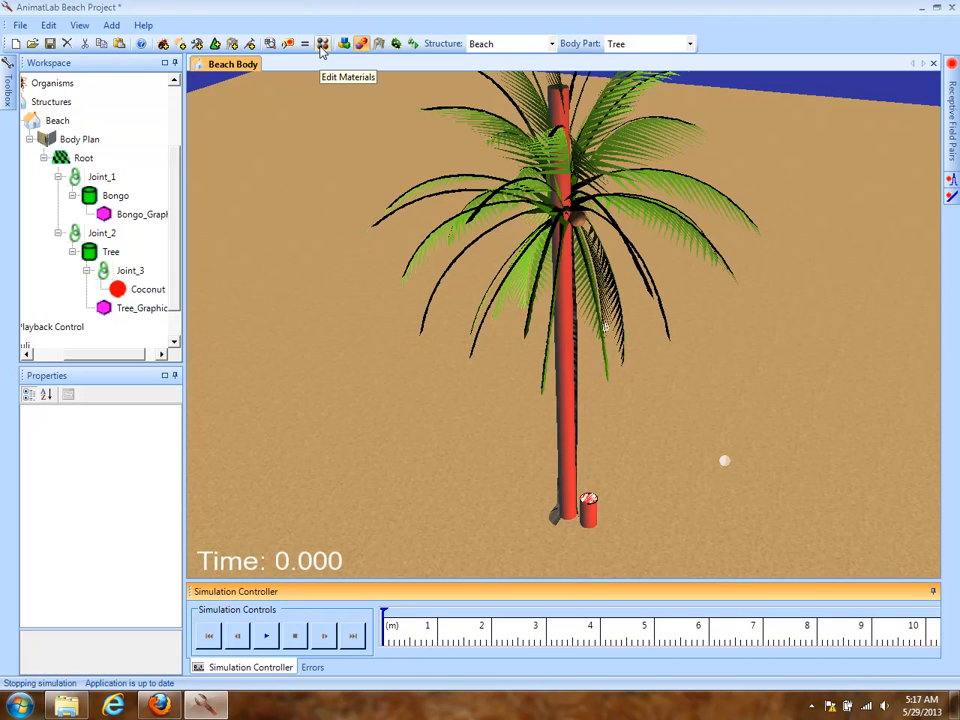
Add a new material type to the project and show its properties.
click(322, 45)
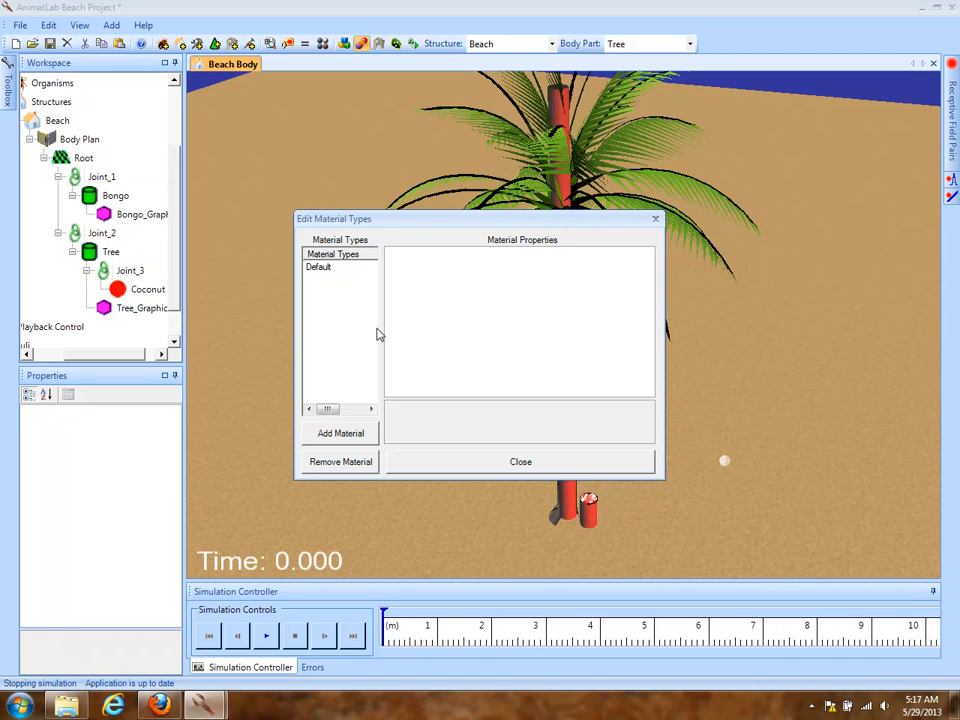
click(358, 434)
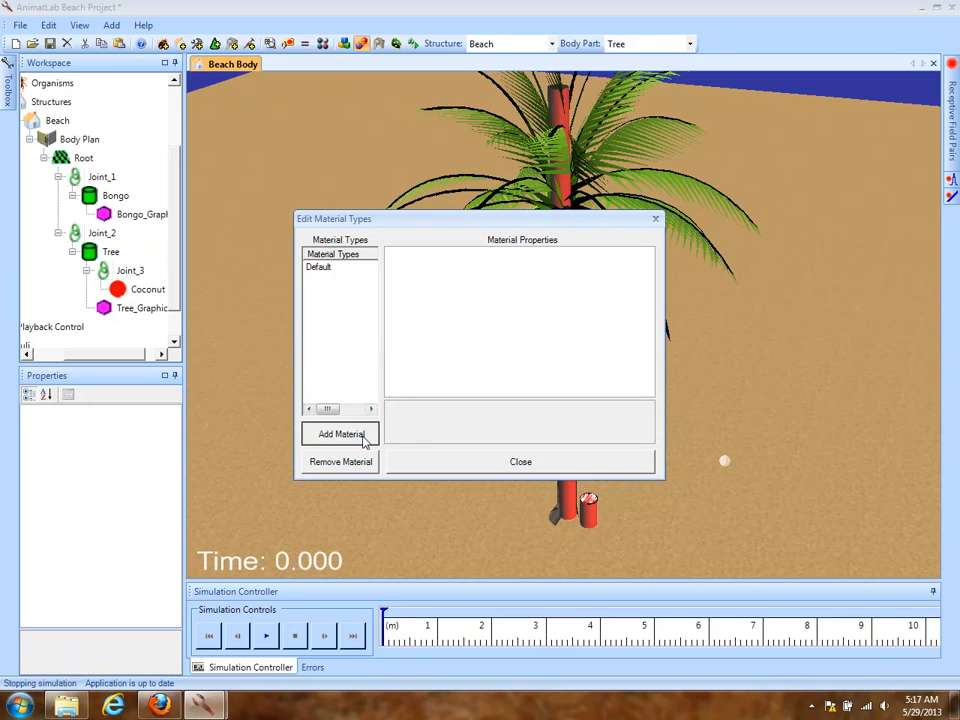
click(325, 279)
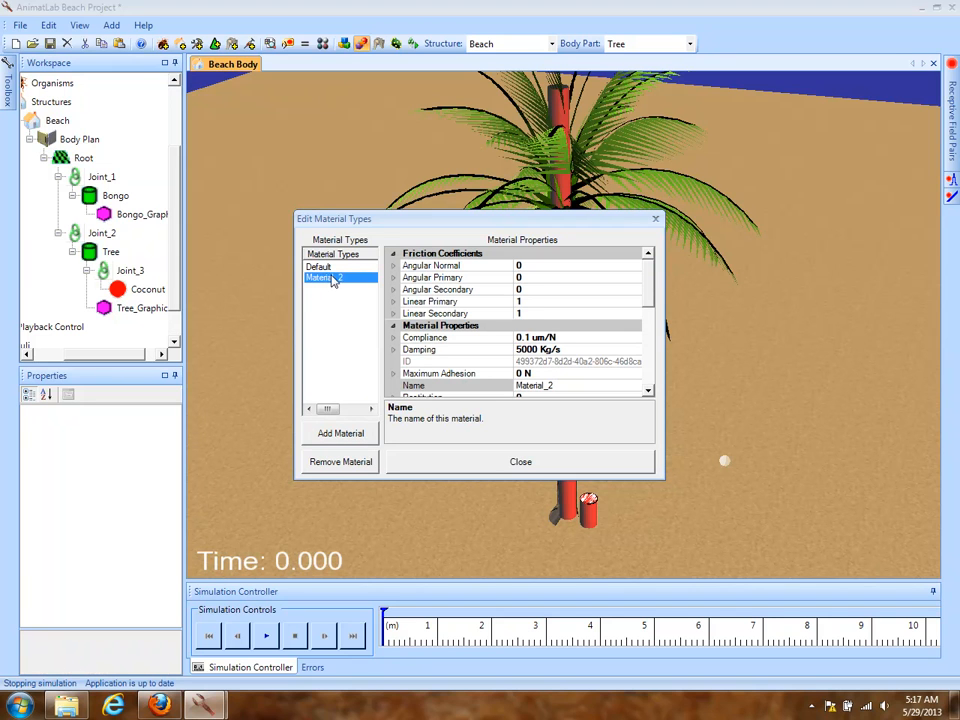
Rename the new material type as Bongo.
click(344, 282)
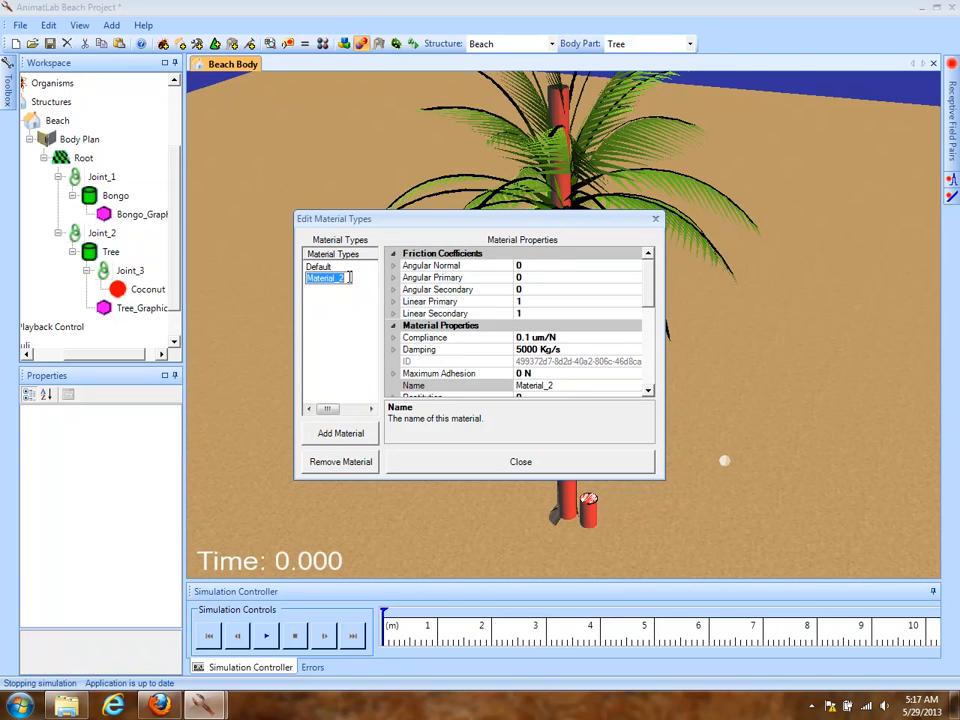
text(Bongo)
key(Return)
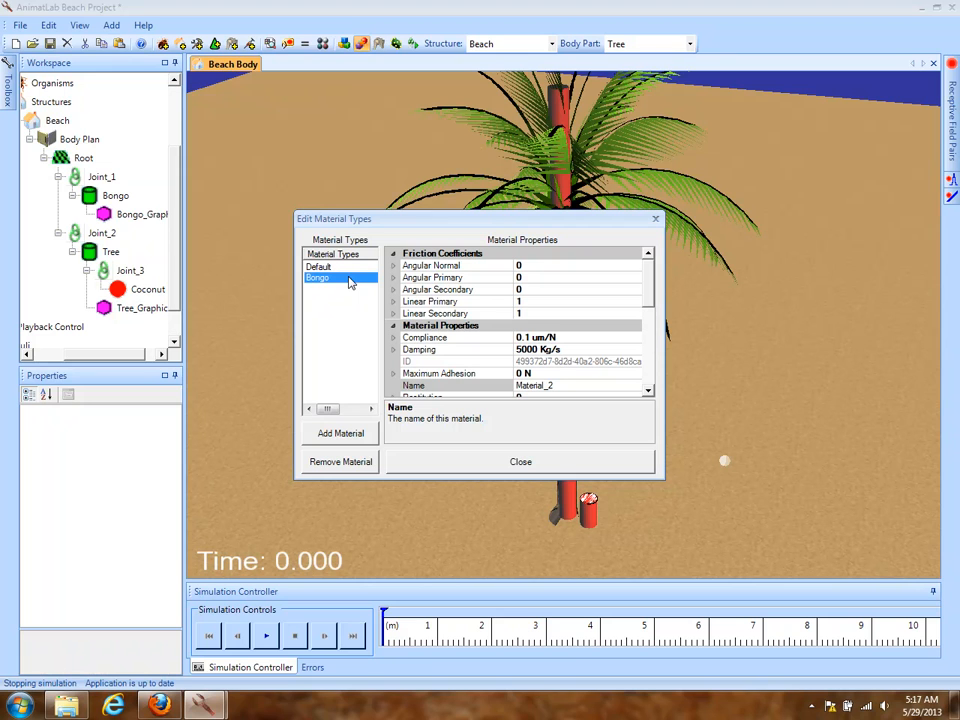
Set the Bongo material's compliance to 0.1 mm/N and its damping to 1 Kg/s, and close the material editor.
click(585, 337)
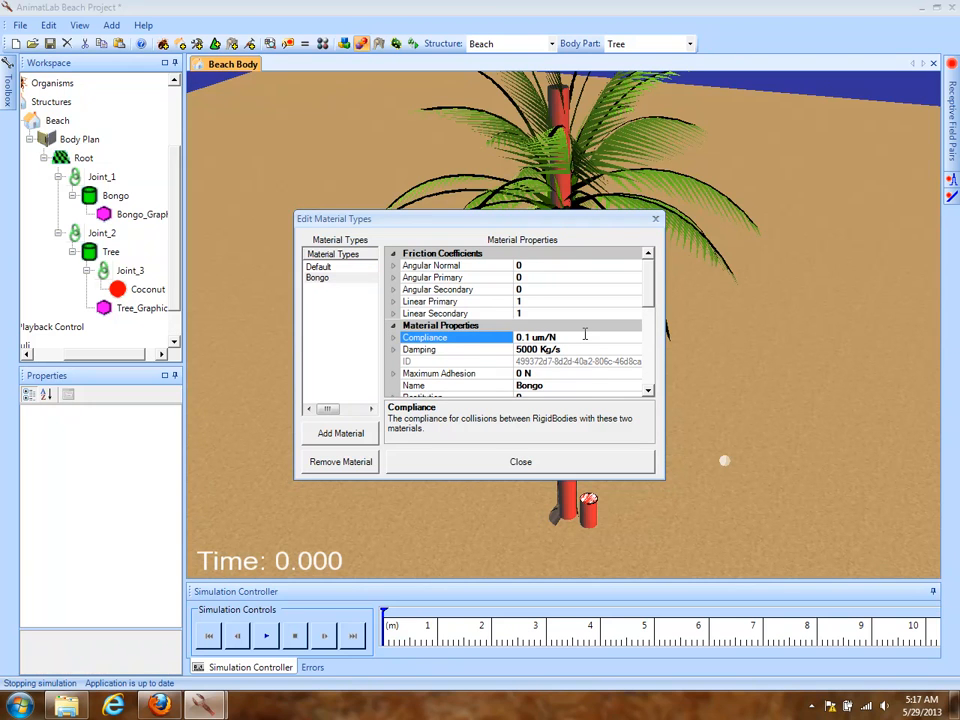
click(585, 337)
text(m)
click(591, 349)
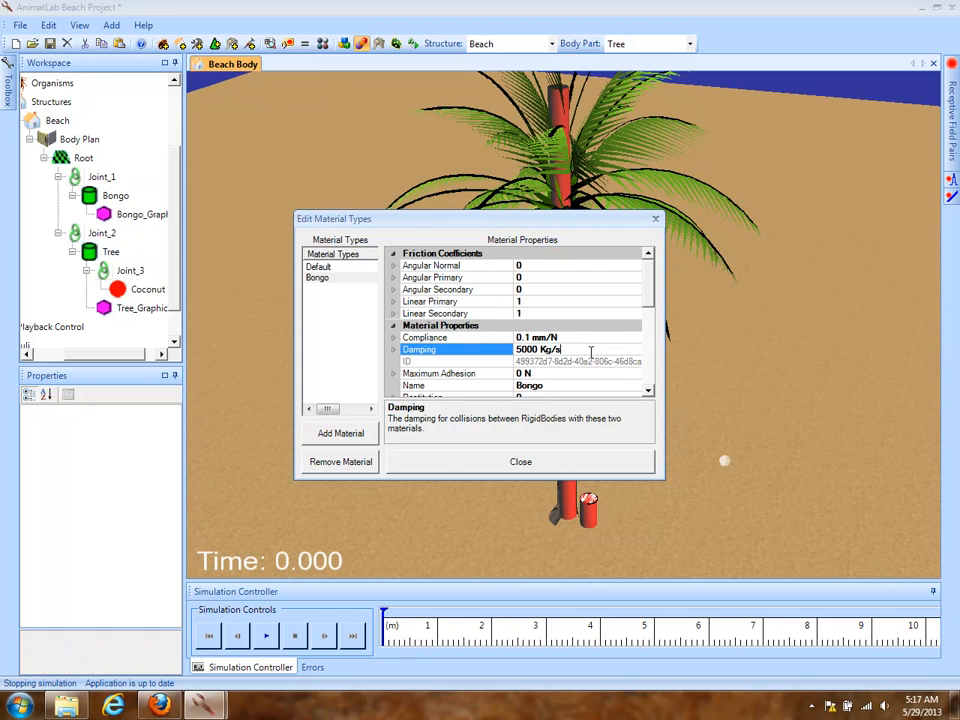
click(460, 353)
text(1)
click(461, 373)
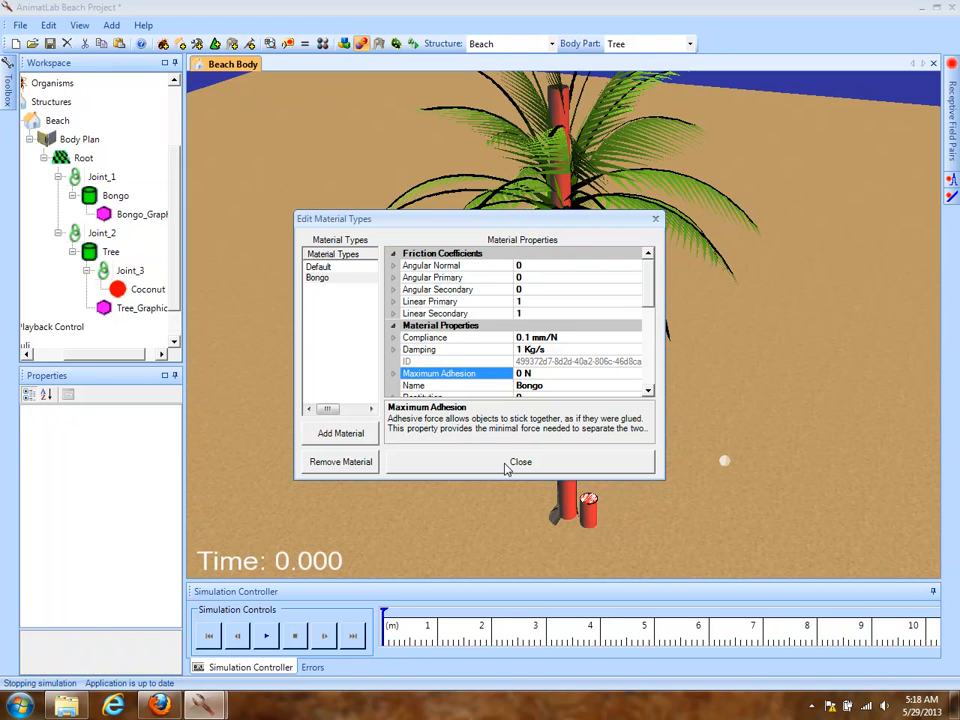
click(518, 462)
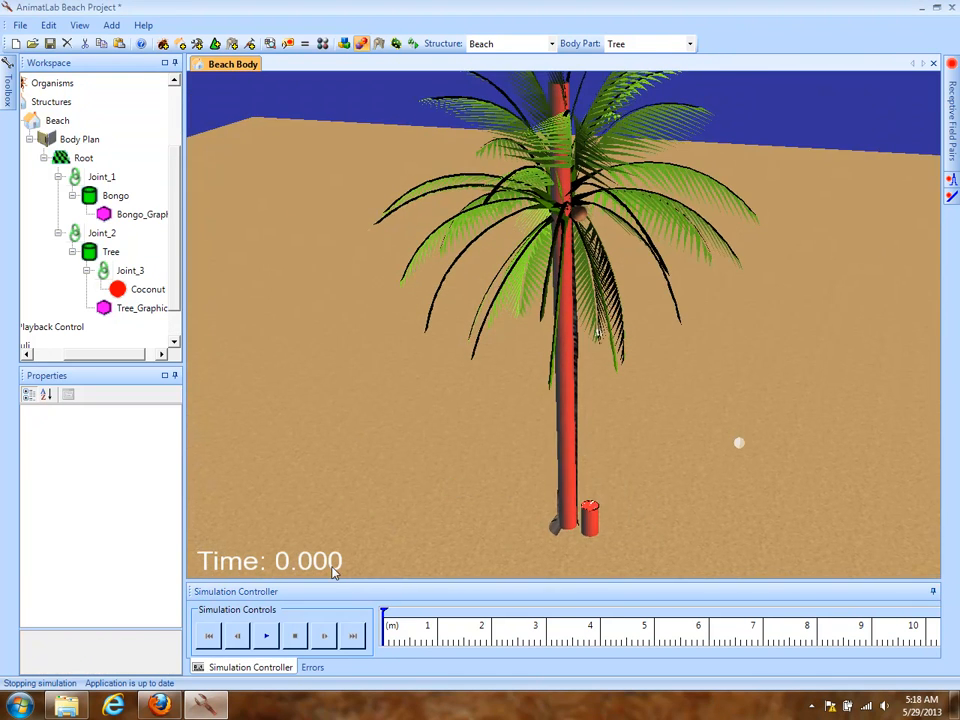
Run the simulation briefly to watch the coconut fall beside the bongo, and stop it.
click(265, 636)
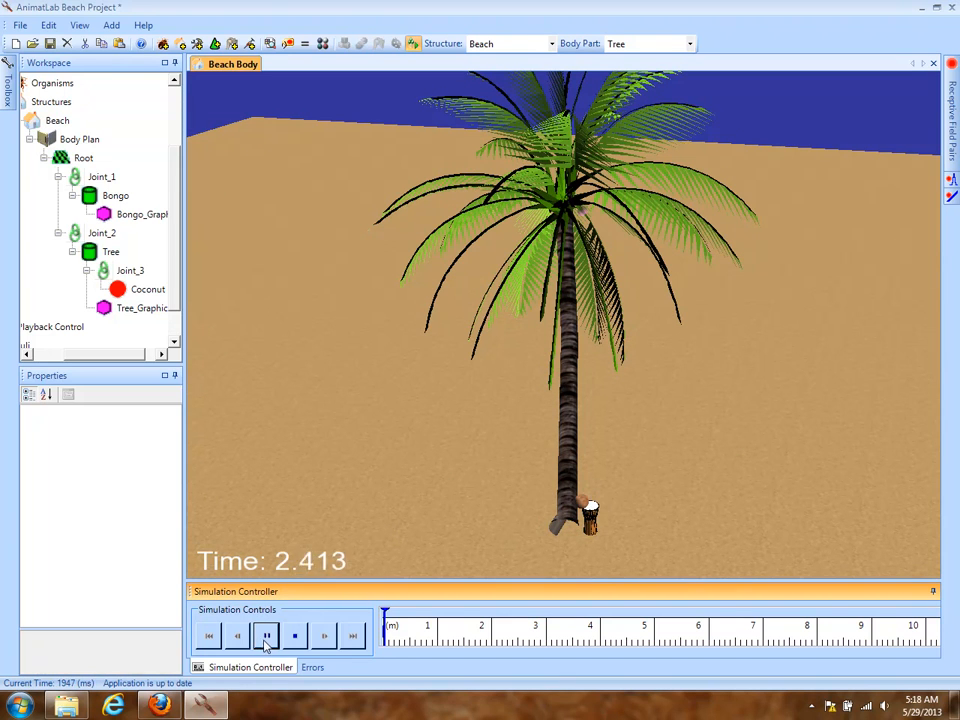
click(294, 637)
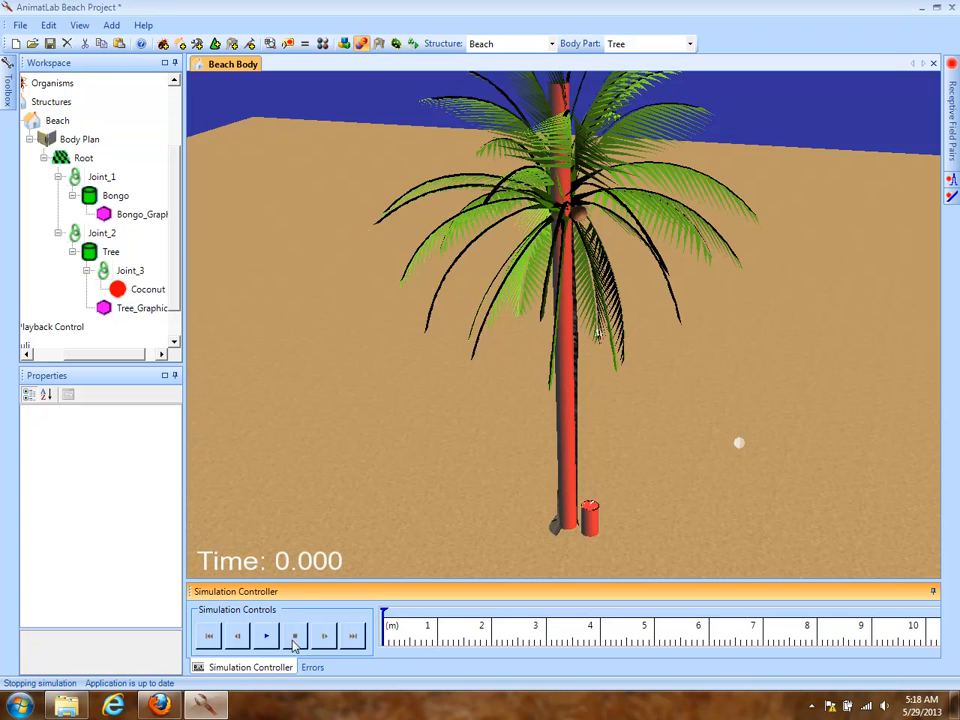
drag(686, 446, 493, 471)
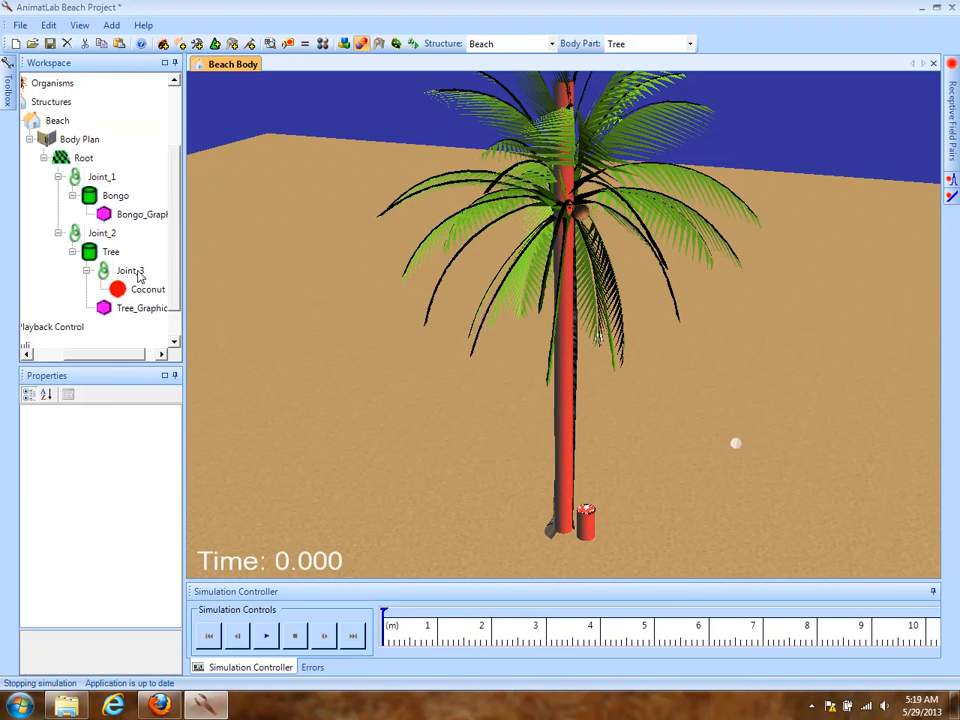
Check the Coconut's material type and assign the Bongo material to the Bongo cylinder.
click(140, 289)
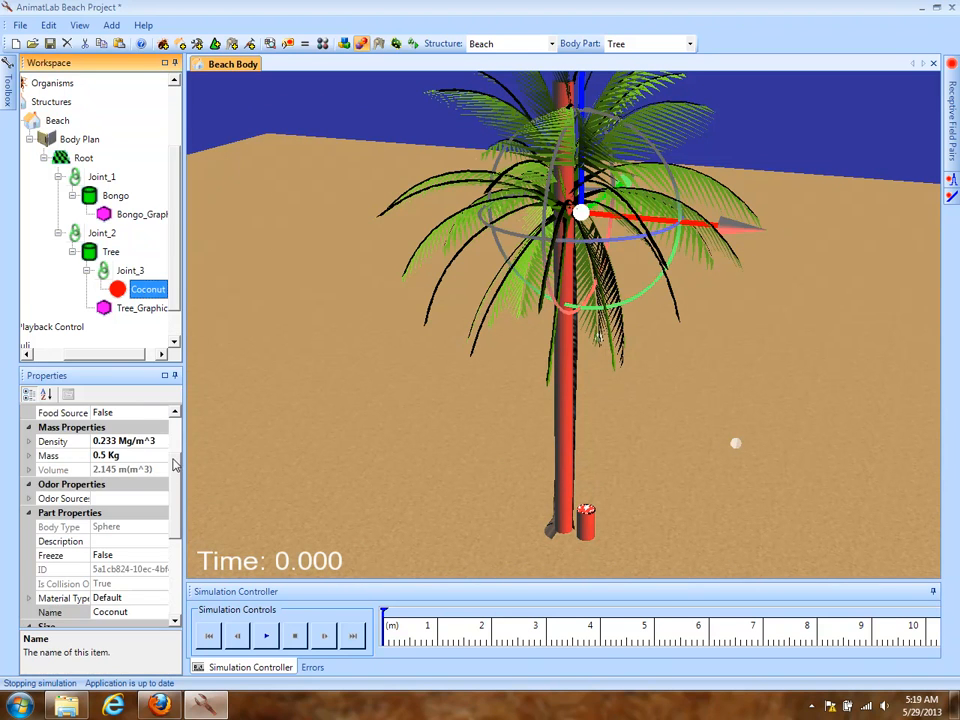
scroll(172, 460, down, 2)
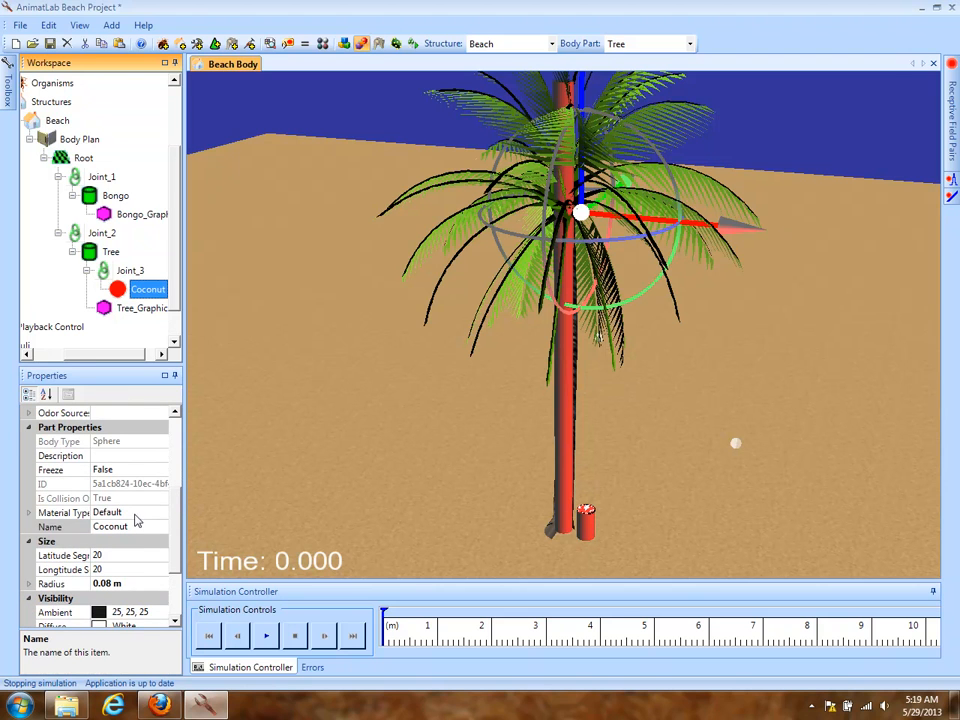
click(131, 512)
click(90, 198)
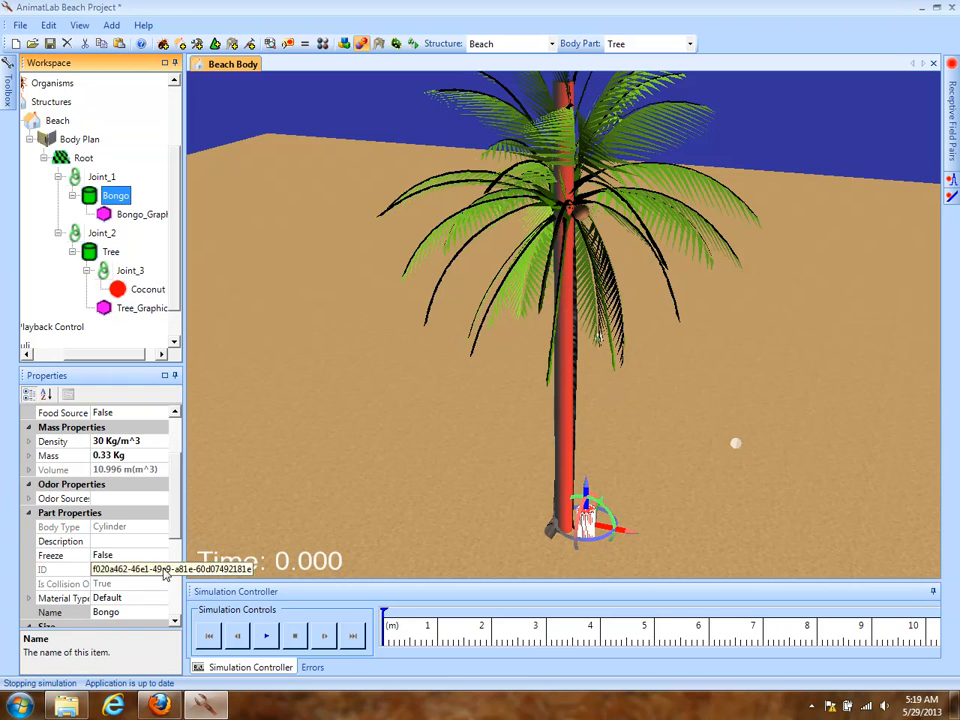
scroll(175, 555, down, 2)
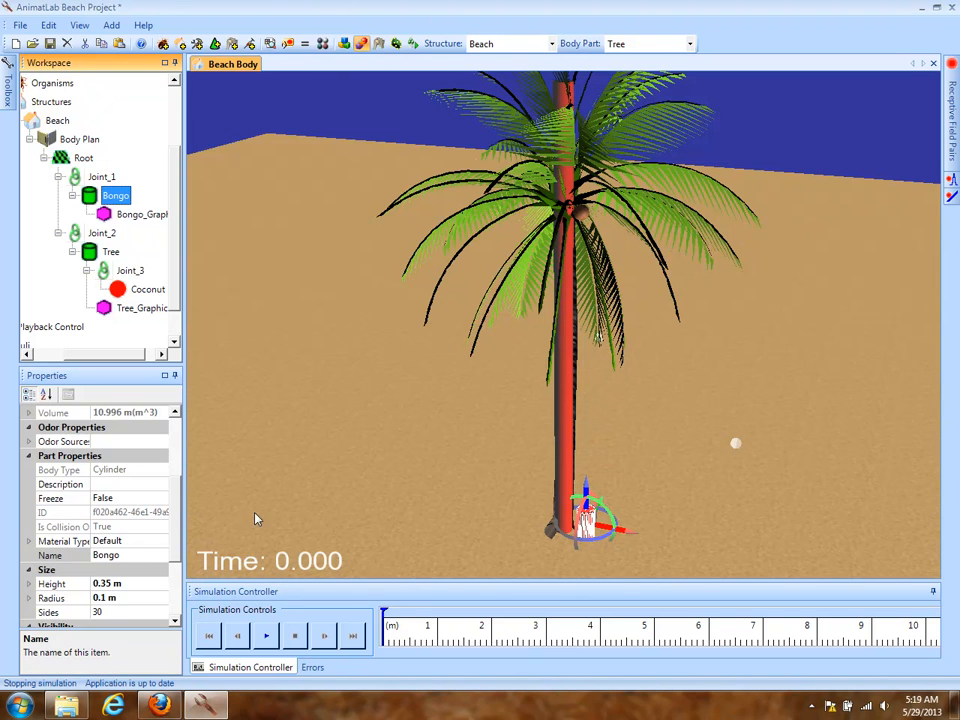
click(150, 541)
click(162, 541)
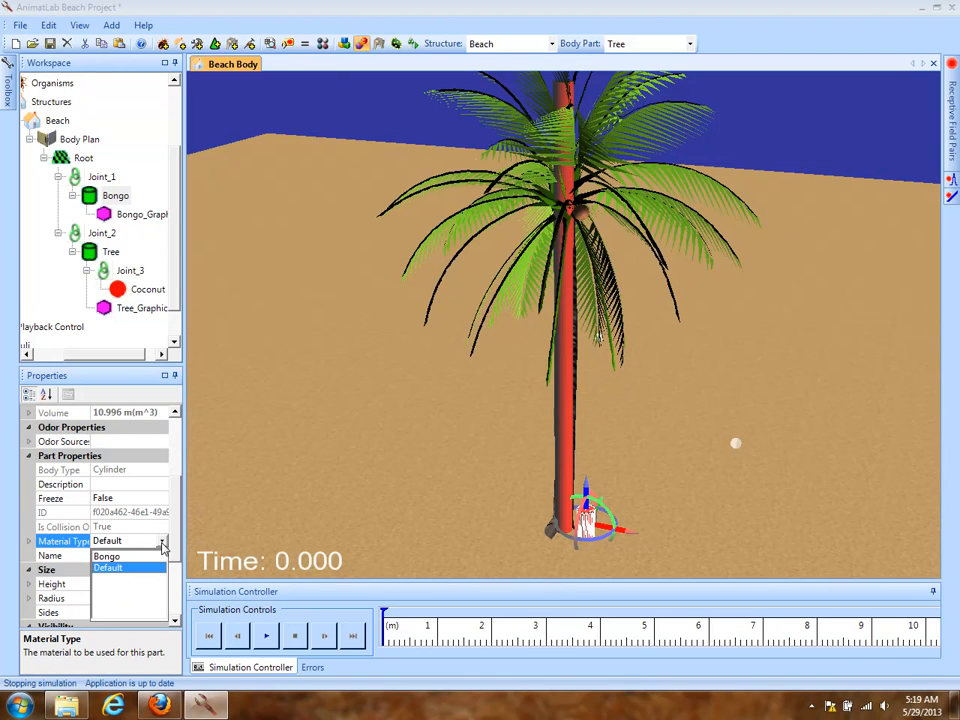
click(106, 556)
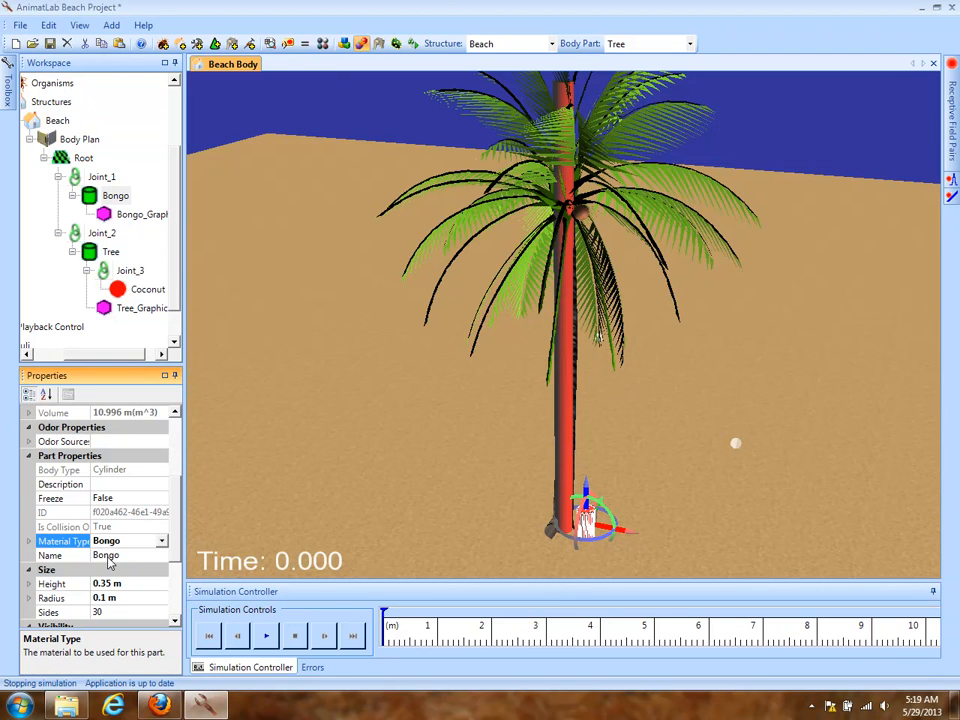
Run the simulation with the bongo's new material, follow where the bongo and coconut travel across the beach, and stop it.
click(267, 637)
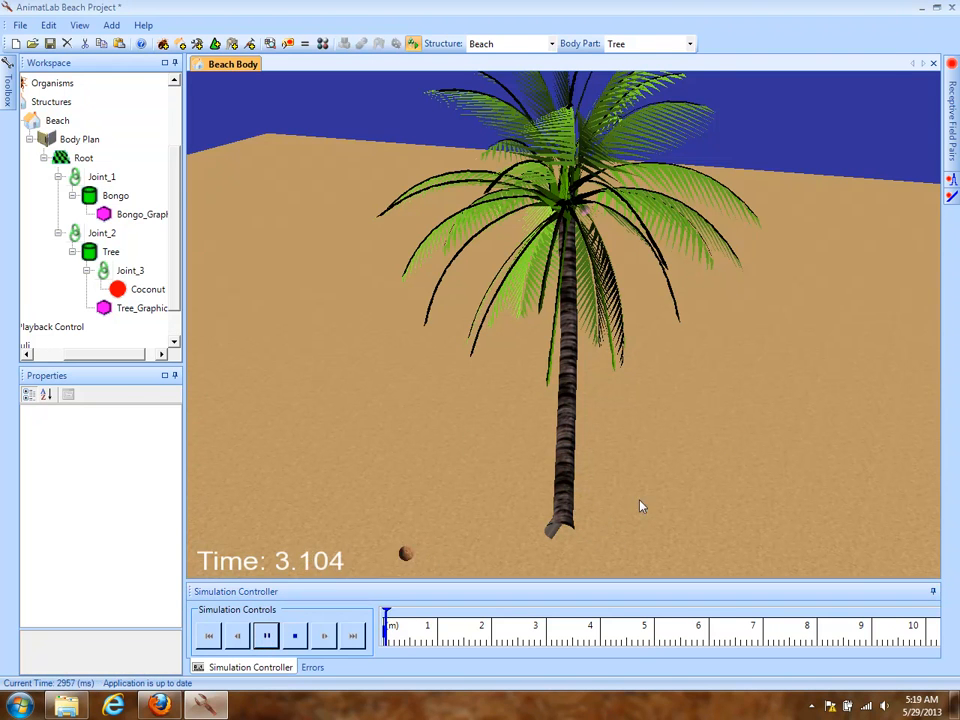
scroll(648, 426, down, 3)
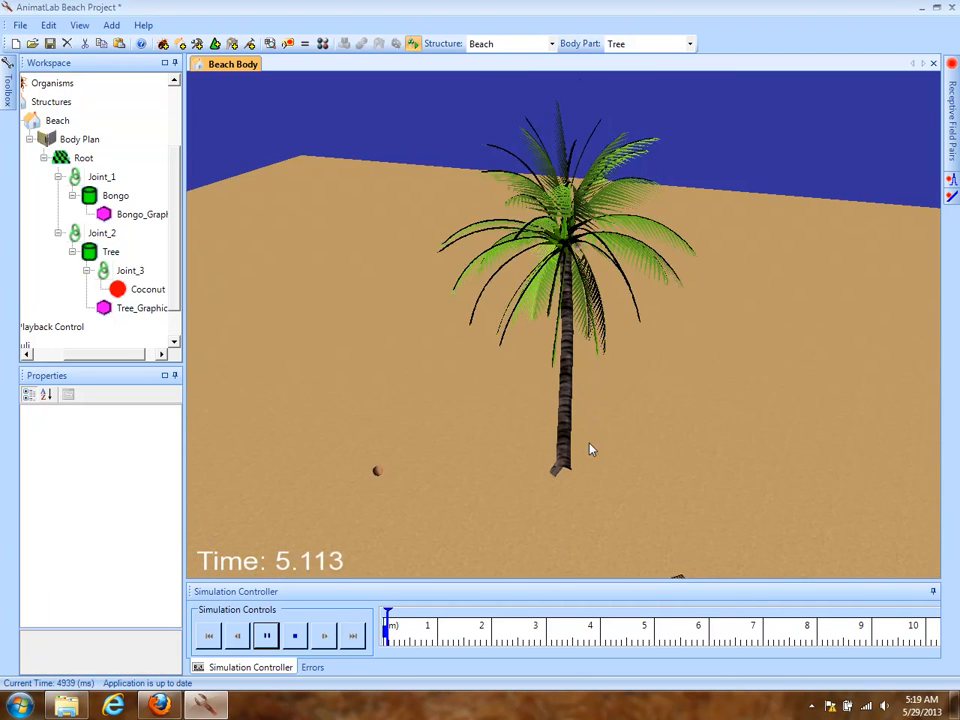
right_drag(590, 428, 590, 502)
right_drag(381, 523, 424, 321)
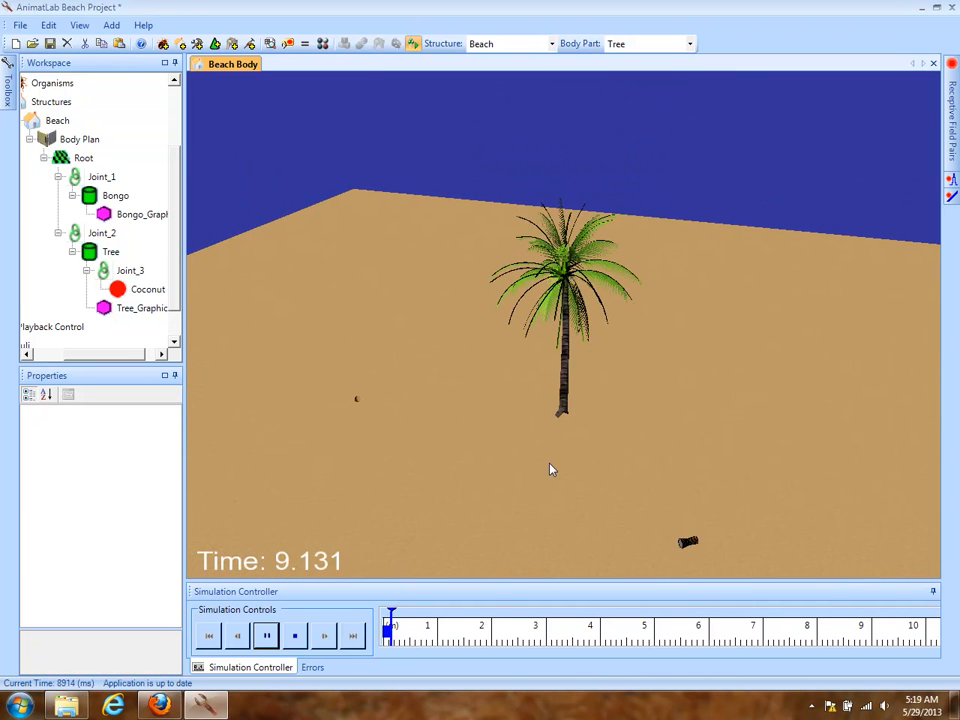
right_drag(551, 469, 560, 372)
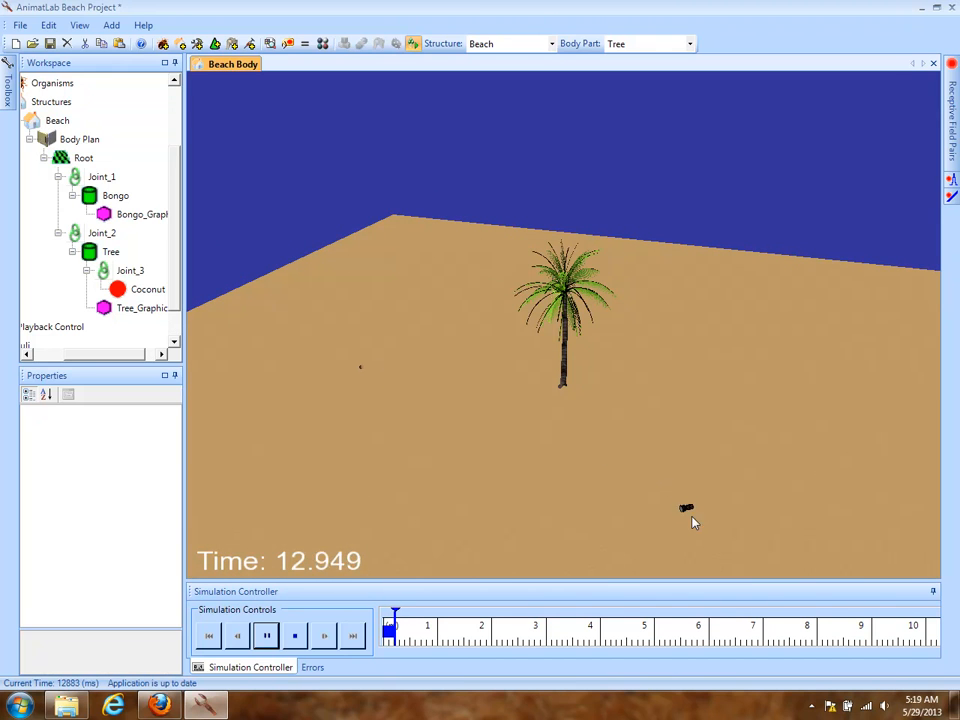
drag(516, 470, 556, 347)
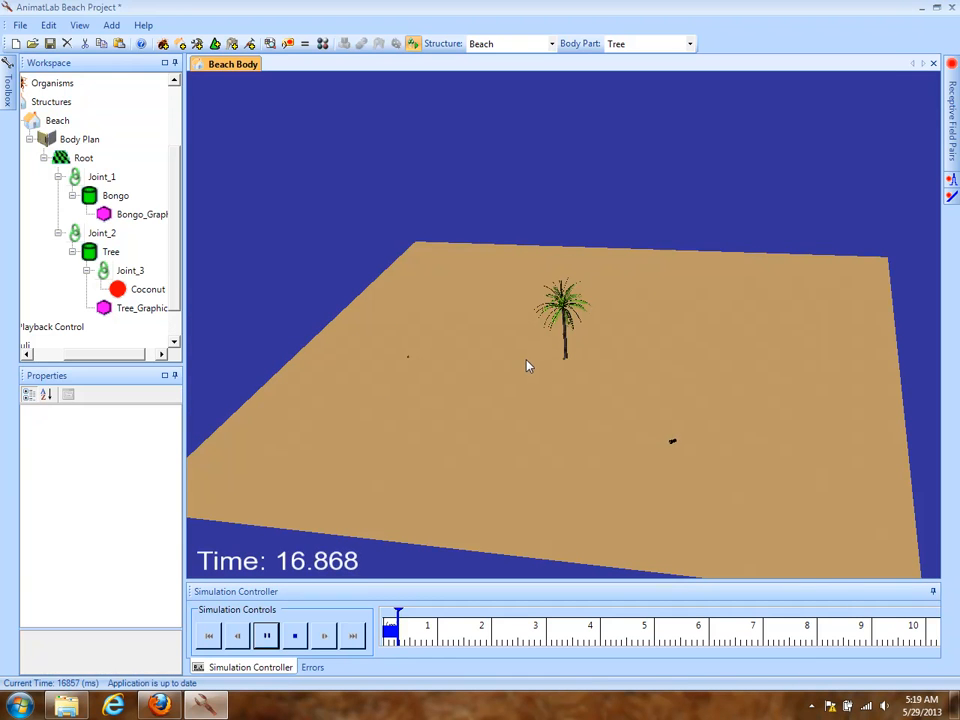
right_drag(549, 241, 540, 450)
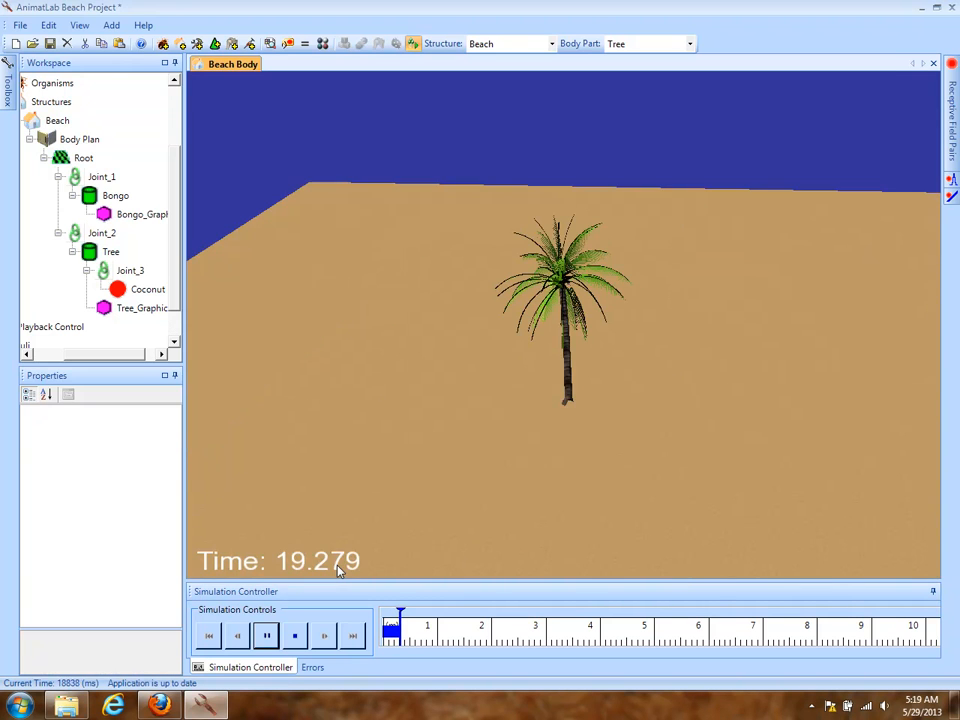
click(295, 636)
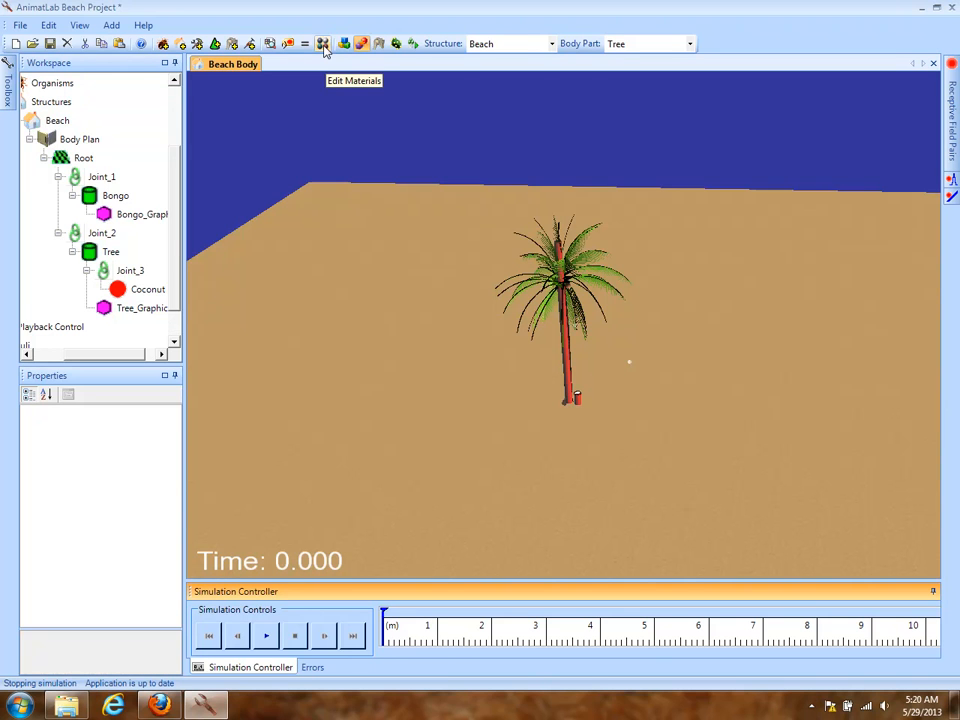
Change the Bongo material's compliance to 0.5 mm/N and its damping to 50 Kg/s.
click(323, 44)
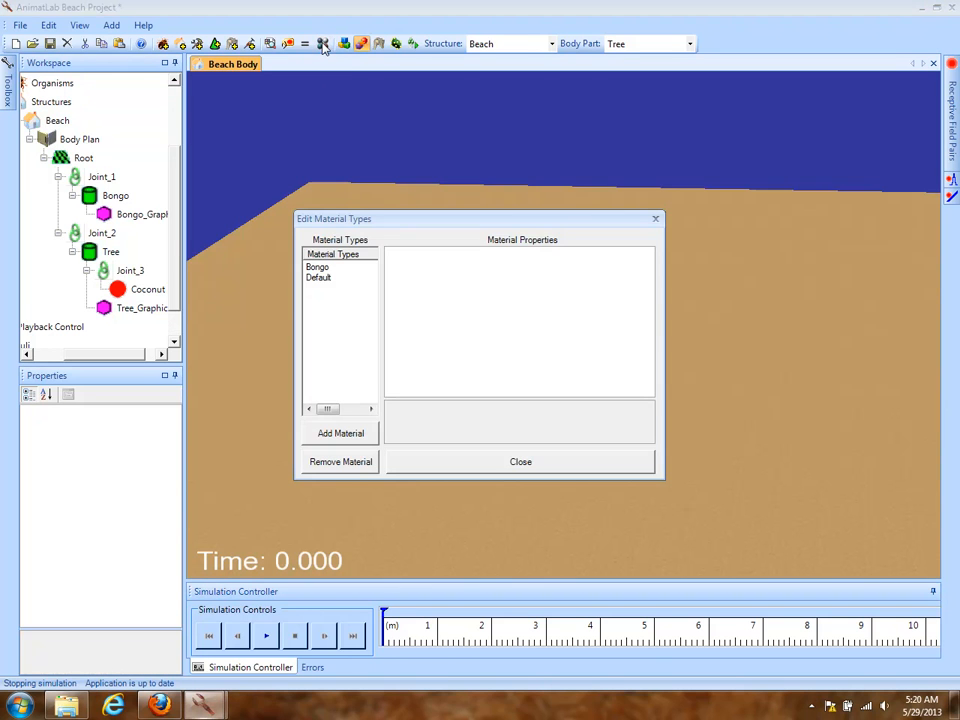
click(326, 270)
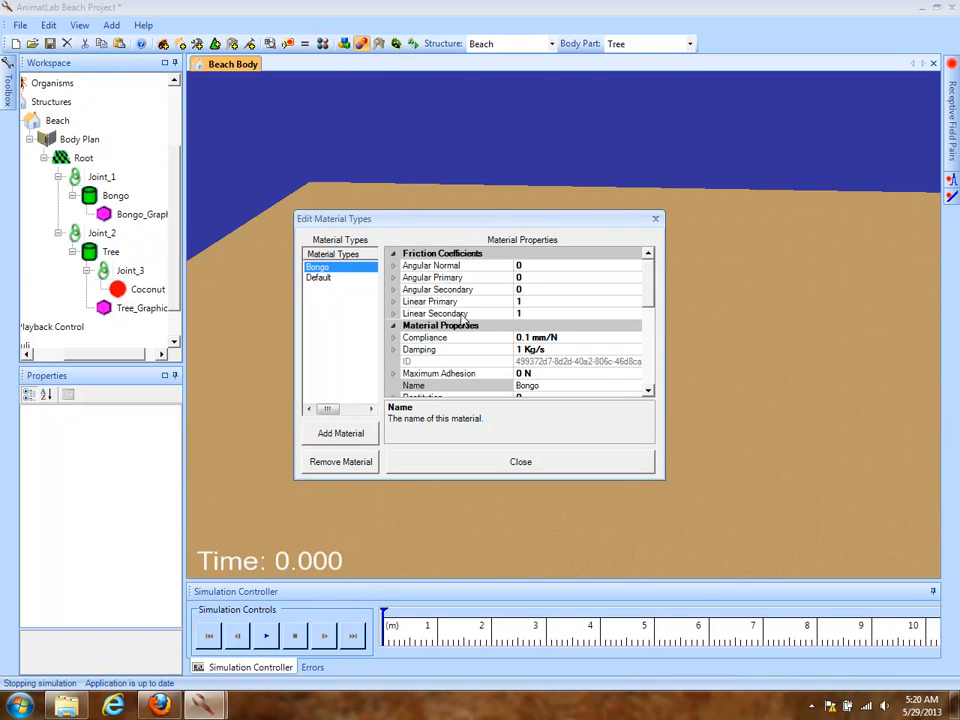
click(566, 337)
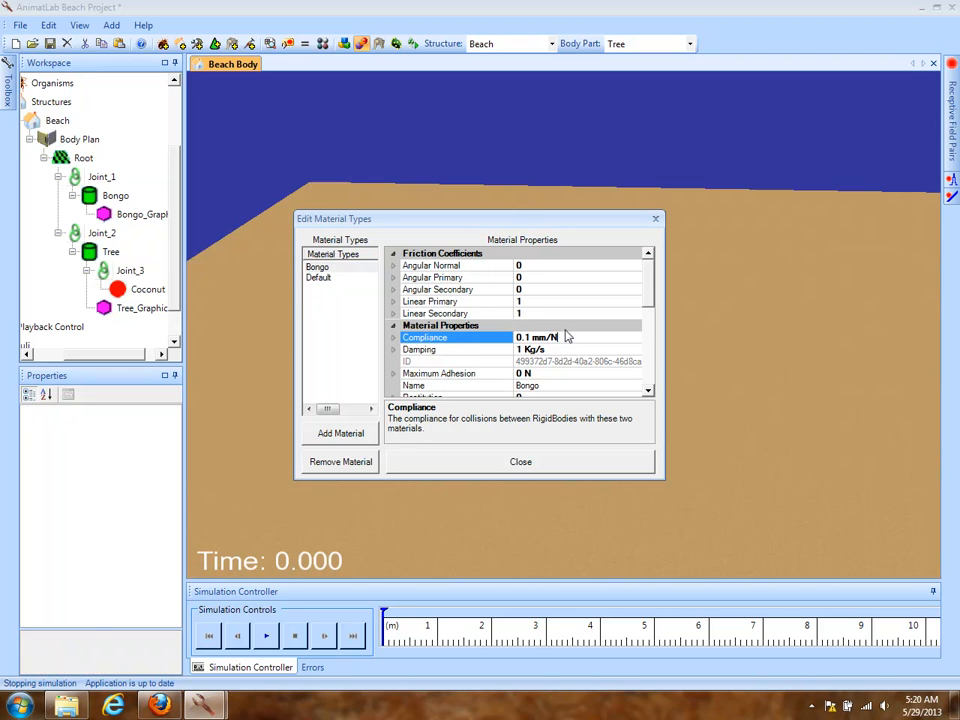
double_click(525, 338)
text(5)
click(555, 349)
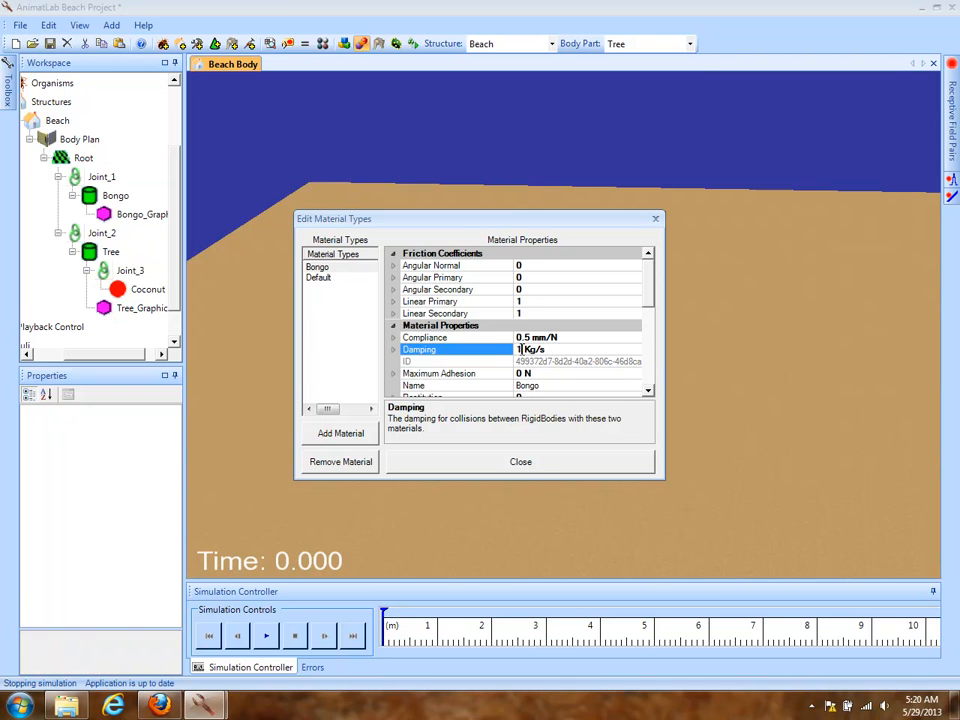
click(520, 349)
text(50)
key(BackSpace)
click(448, 362)
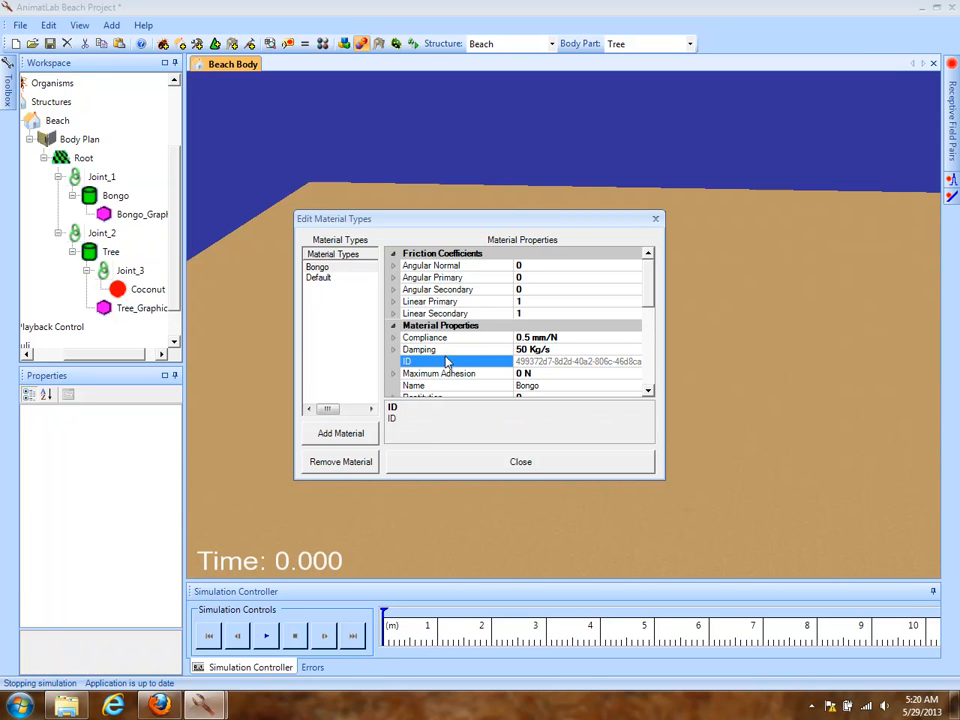
click(478, 466)
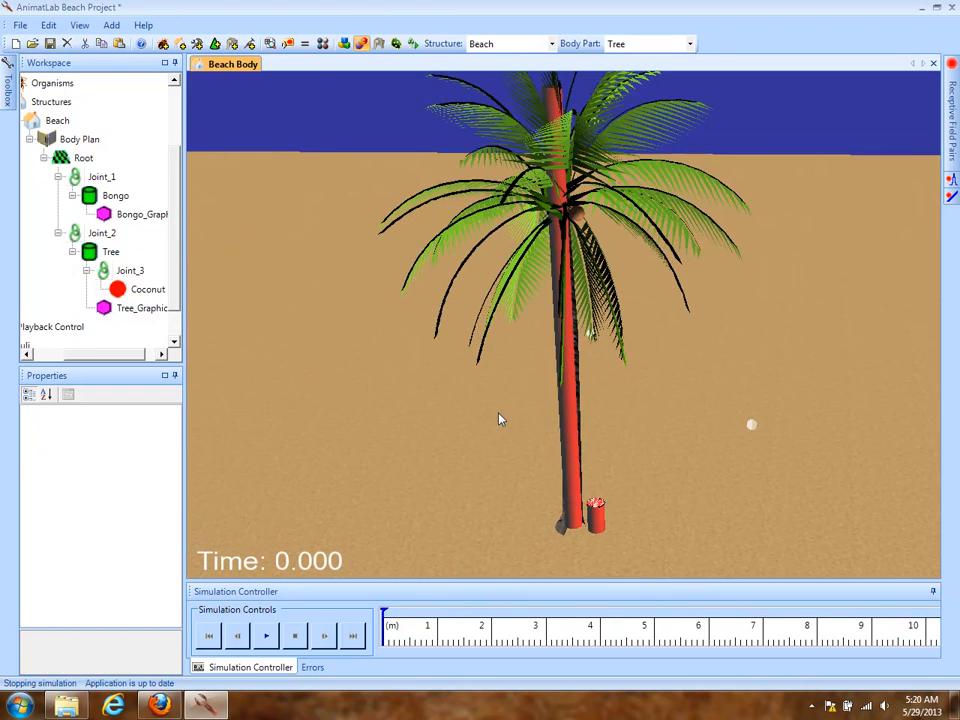
Rerun the simulation to observe the coconut's impact on the bongo with the adjusted material, and stop it.
click(266, 636)
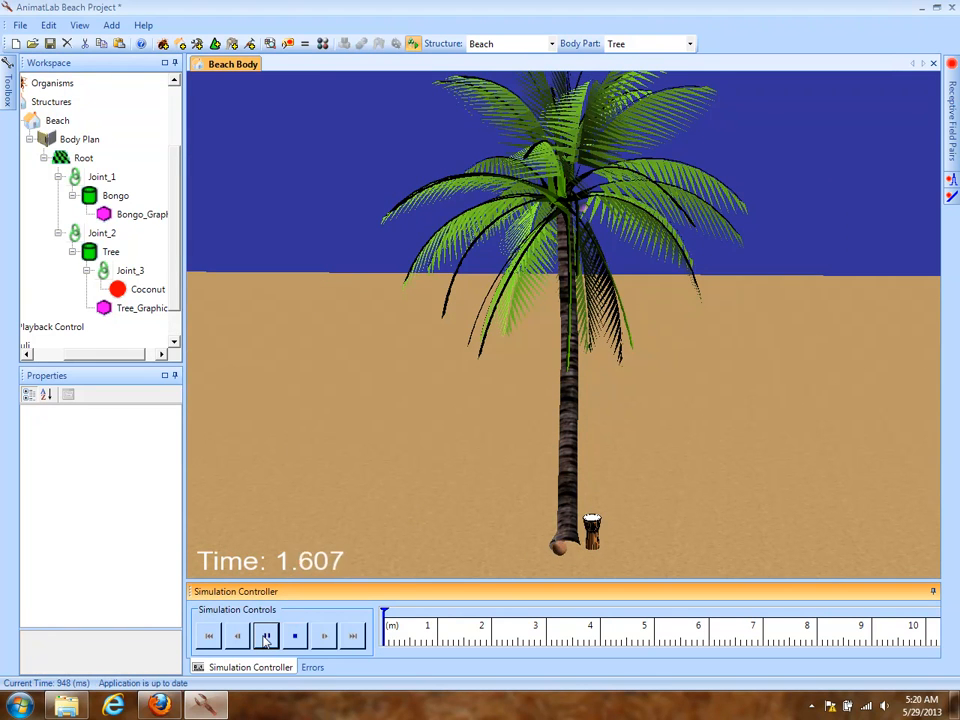
right_drag(759, 518, 755, 367)
drag(755, 367, 654, 415)
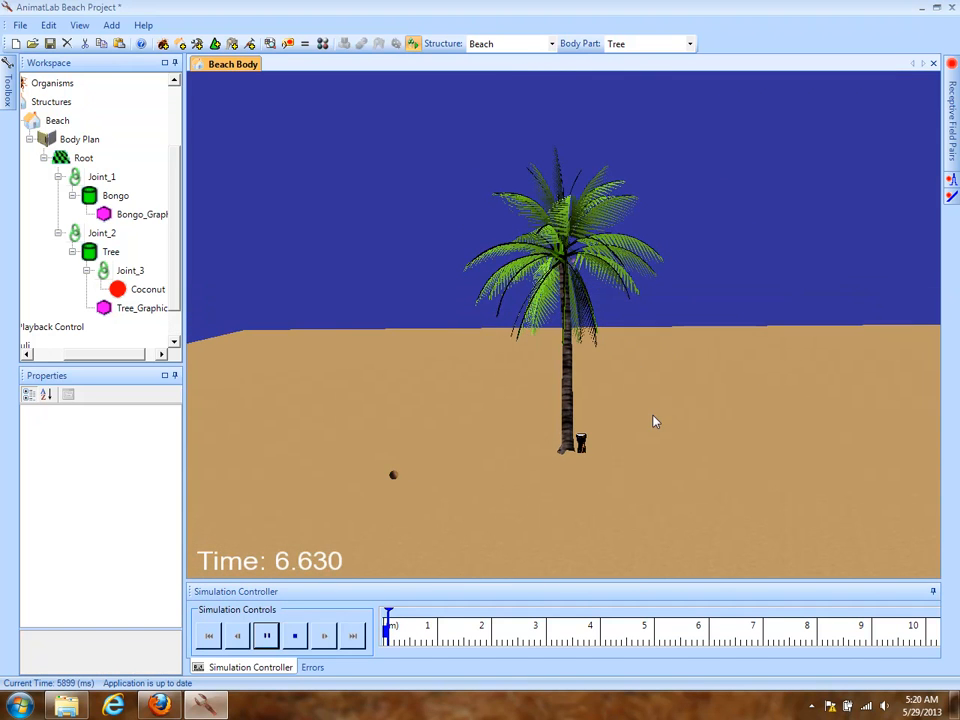
click(294, 637)
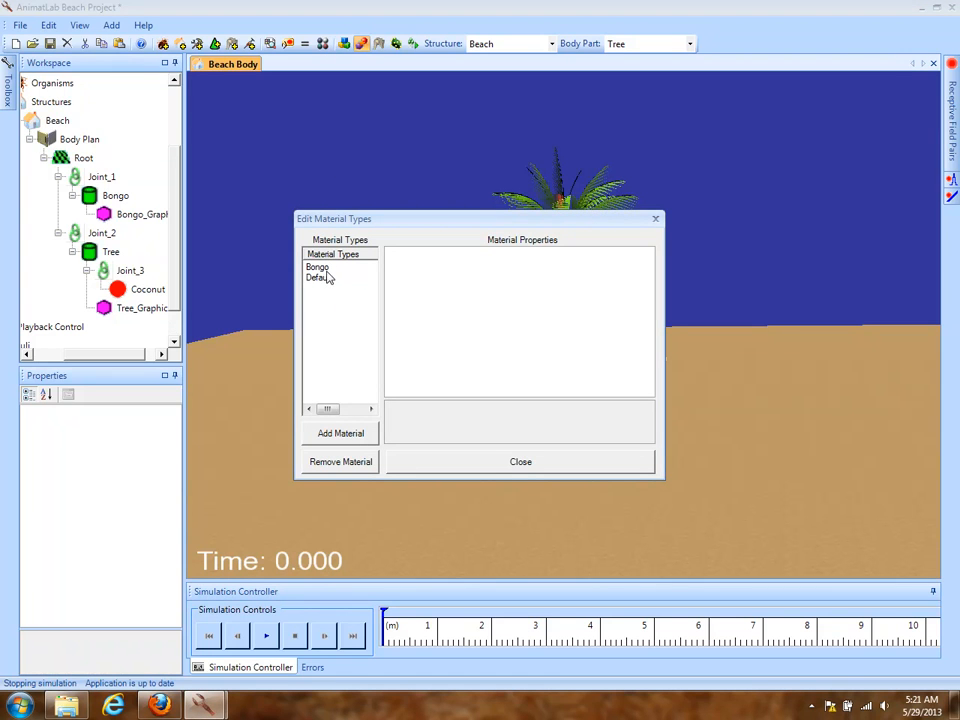
Add another material type to the project and name it Coconut.
click(344, 436)
click(337, 291)
click(343, 289)
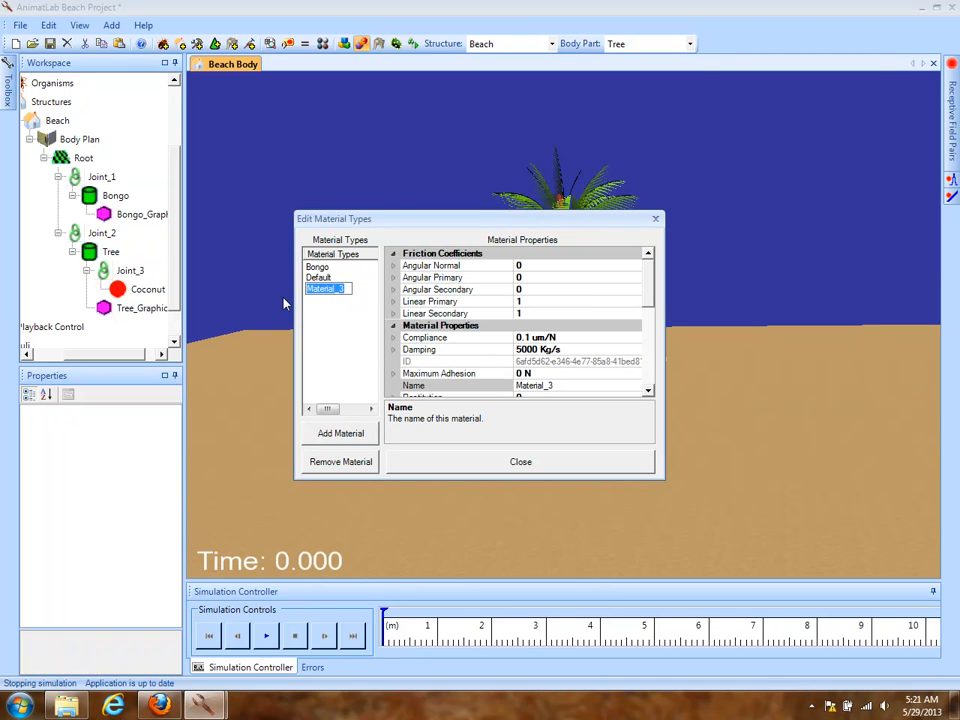
text(Coconut)
key(Return)
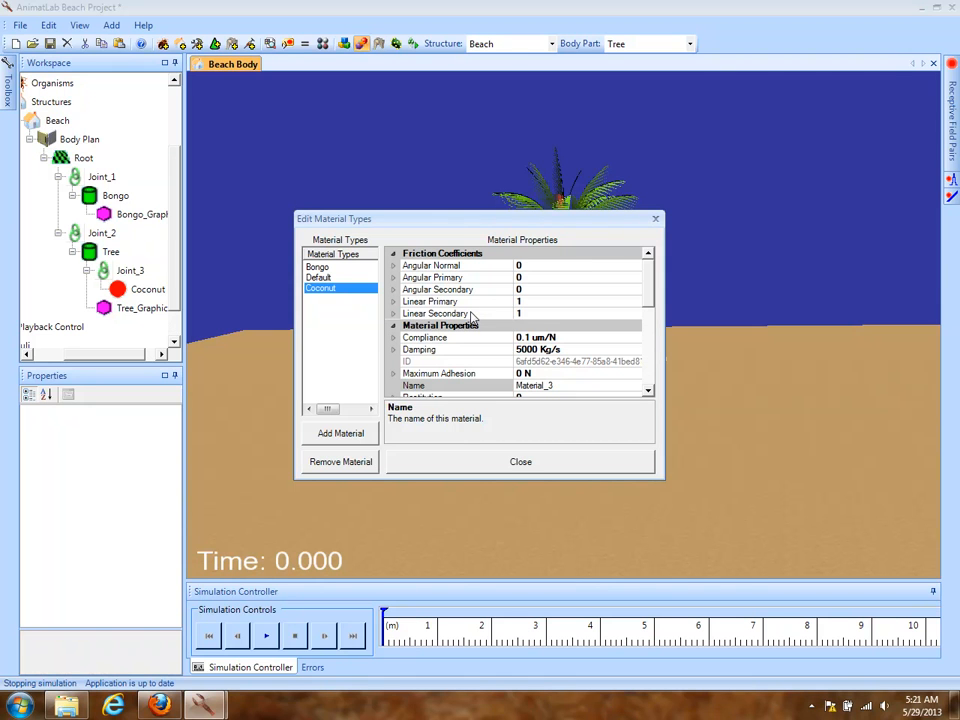
Review the descriptions of the Coconut material's linear and angular friction coefficients.
click(534, 302)
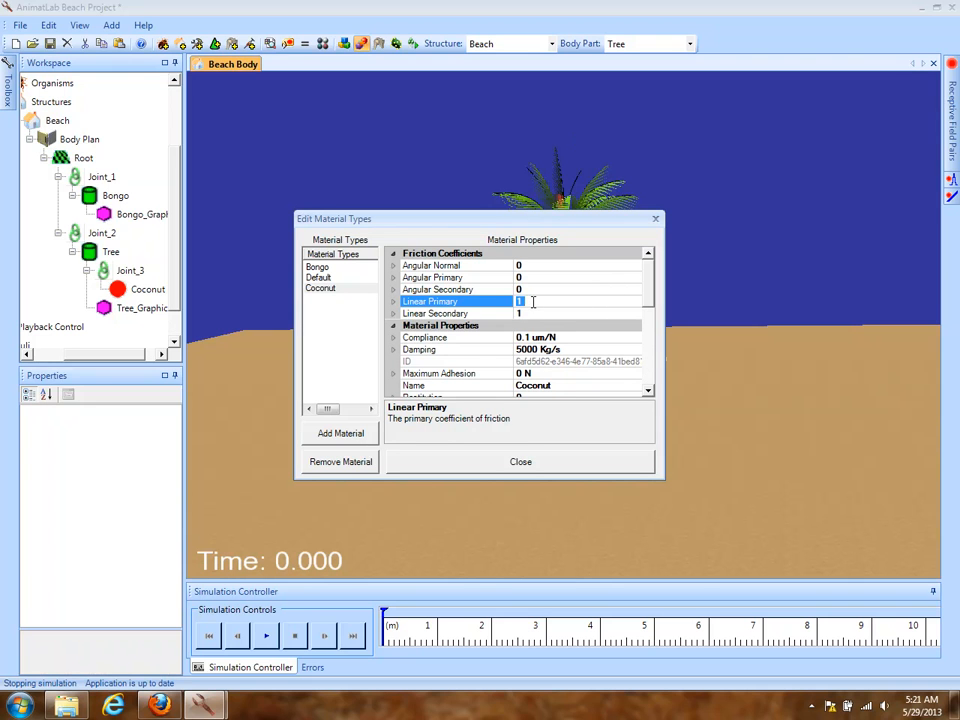
click(464, 287)
key(Up)
key(Up)
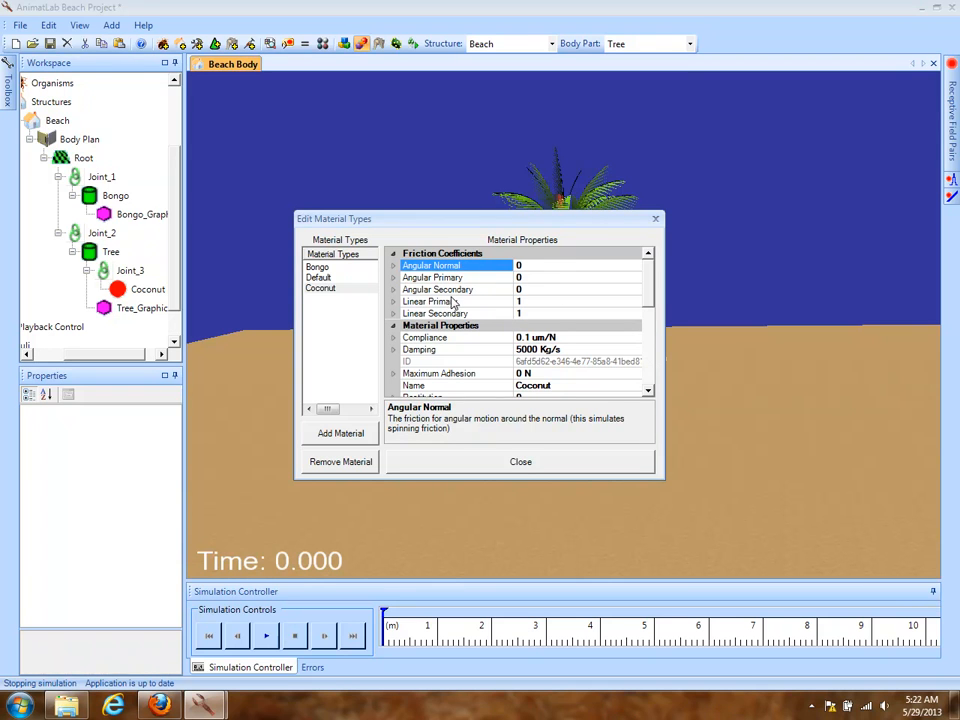
click(459, 278)
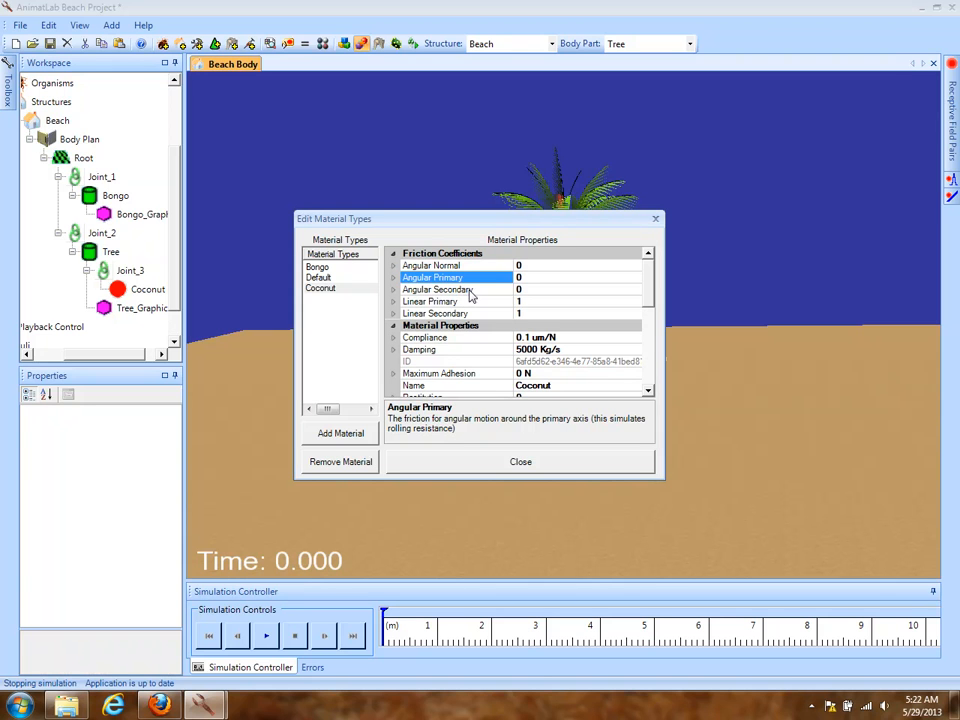
click(466, 290)
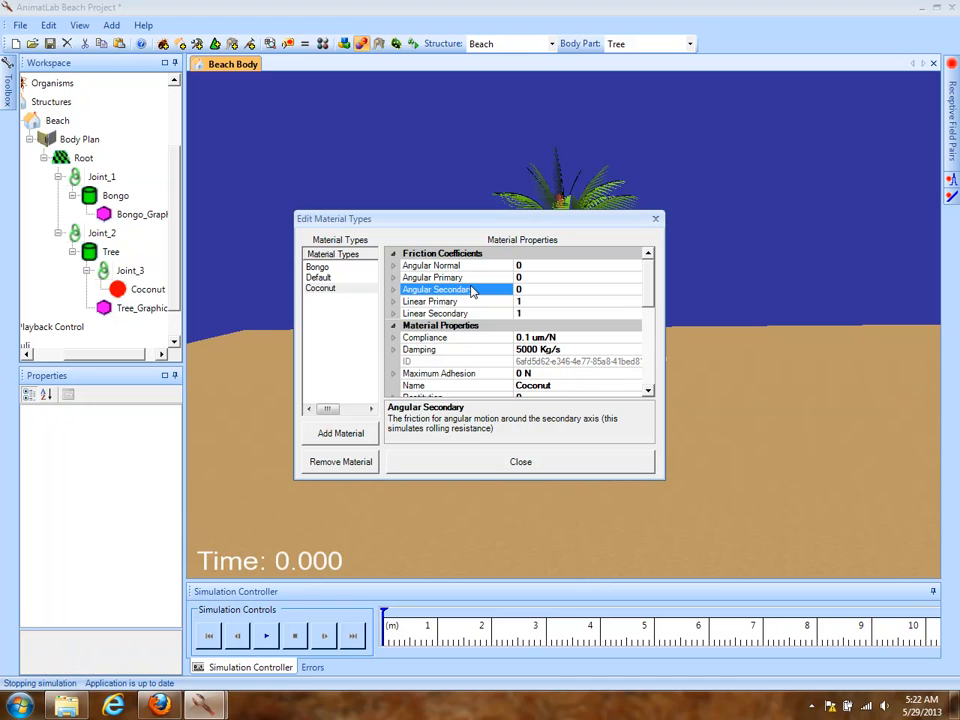
click(486, 267)
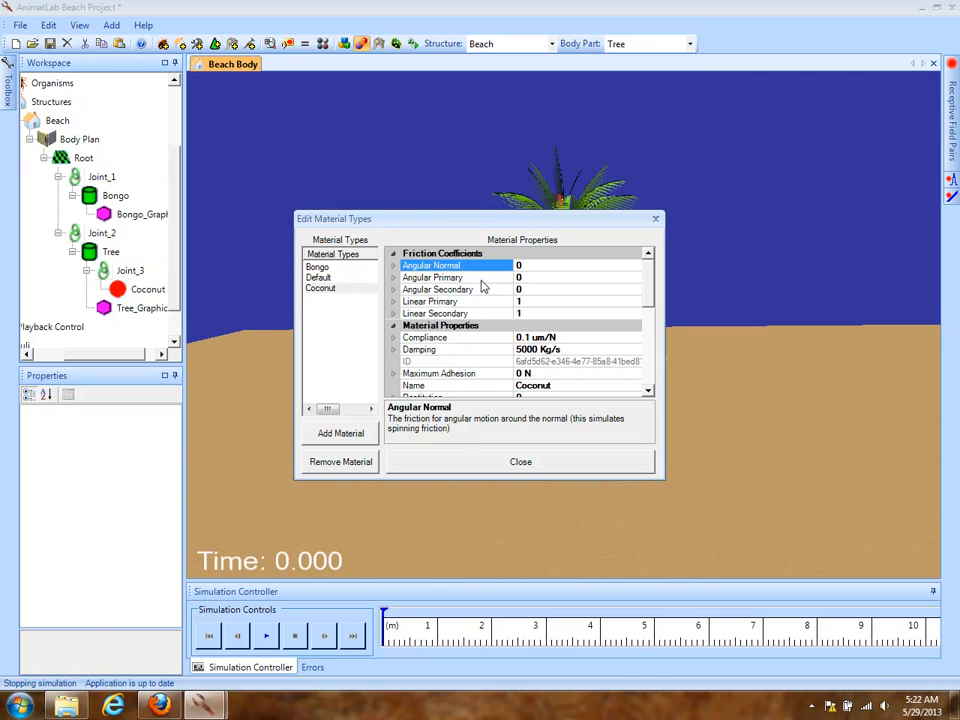
Set the Coconut material's angular normal, primary and secondary friction coefficients to 1 m and close the material editor.
click(538, 263)
text(1 m)
click(539, 279)
text(1 m)
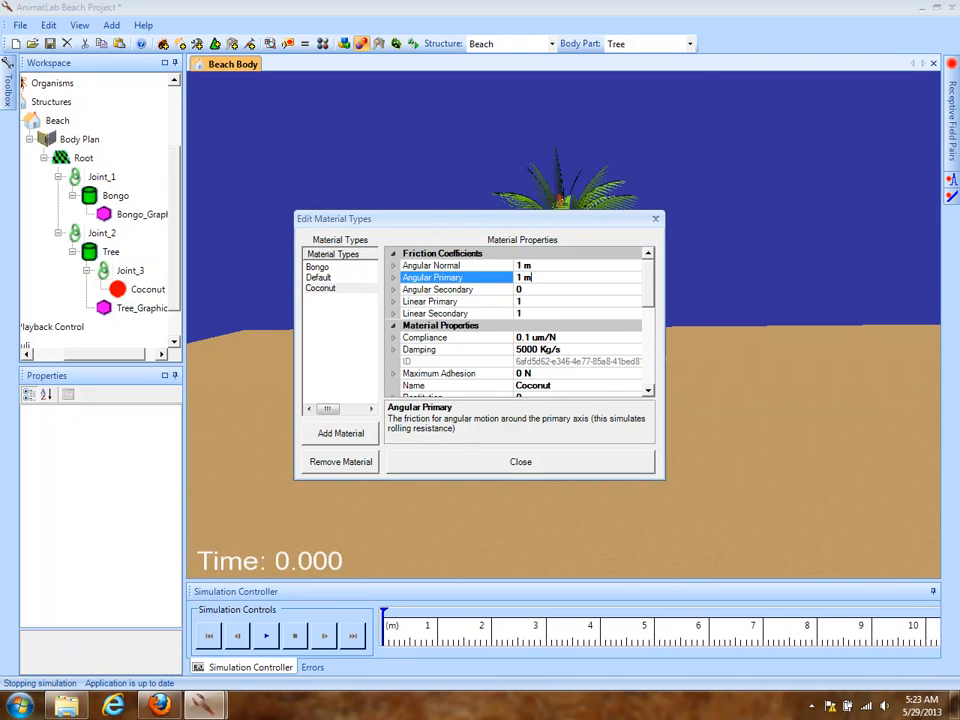
click(540, 289)
text(1 m)
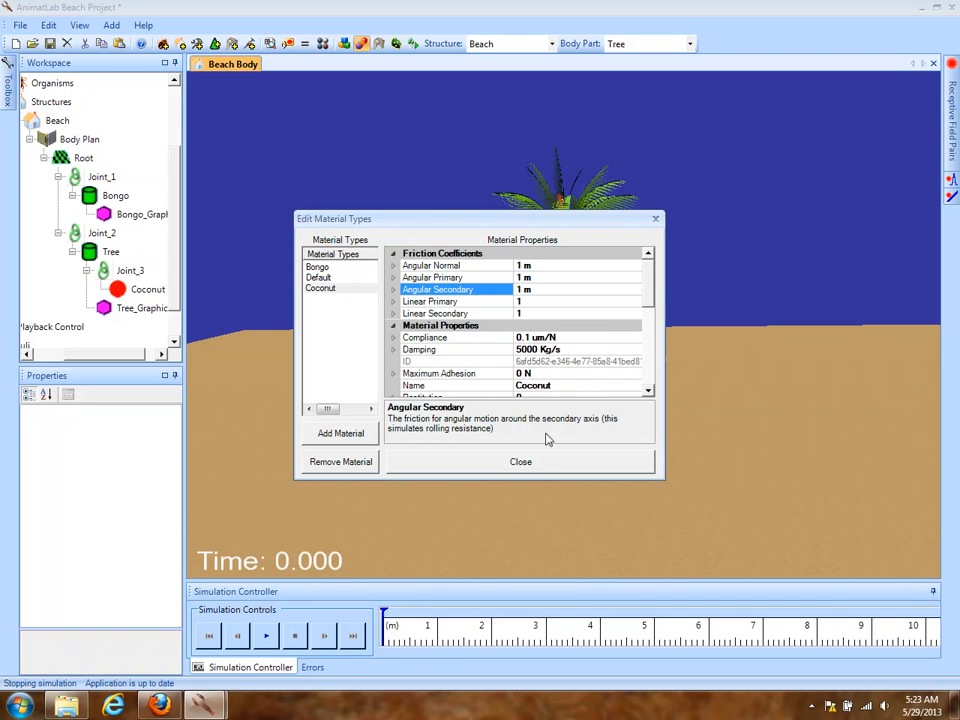
click(540, 466)
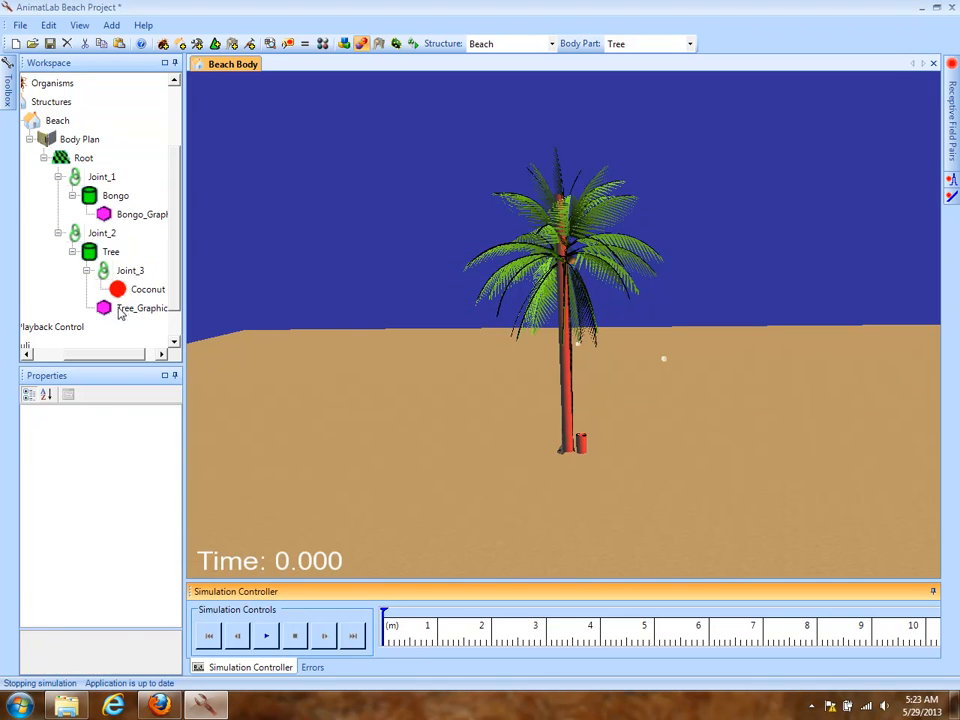
Assign the Coconut material type to the coconut sphere.
click(132, 291)
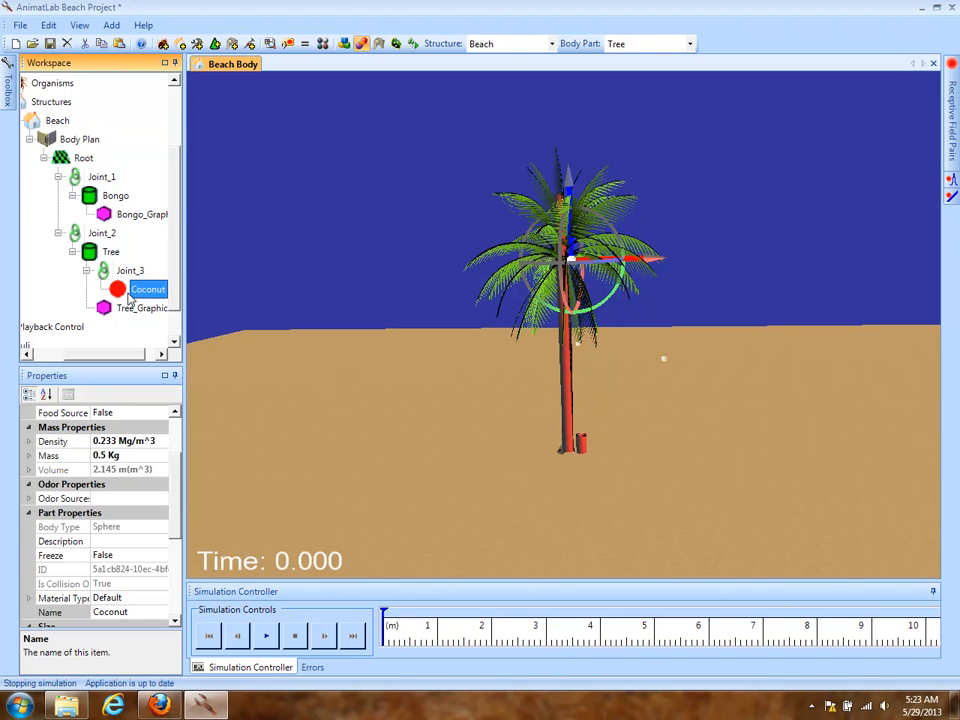
click(163, 599)
click(163, 598)
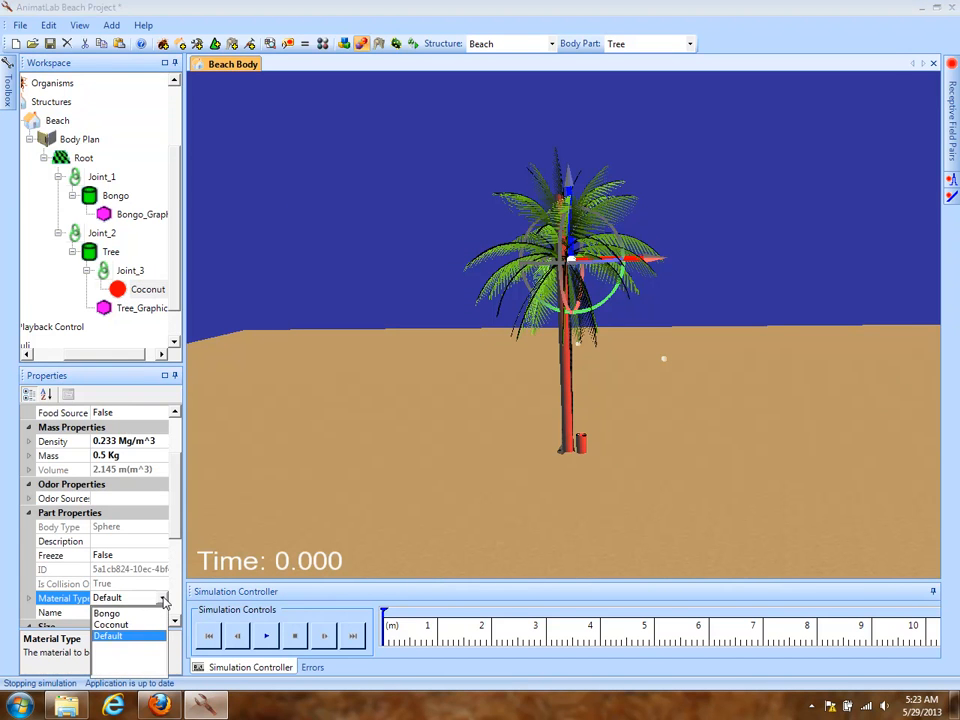
click(108, 625)
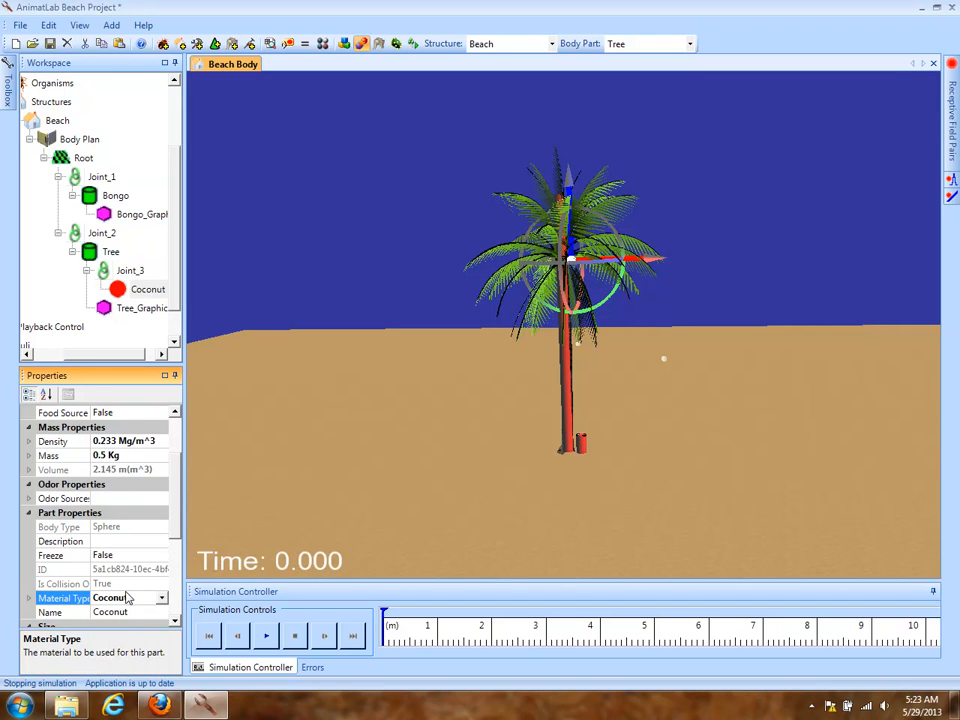
Run the simulation with the coconut's new material, watch how the coconut rolls near the tree base, and stop it.
click(267, 638)
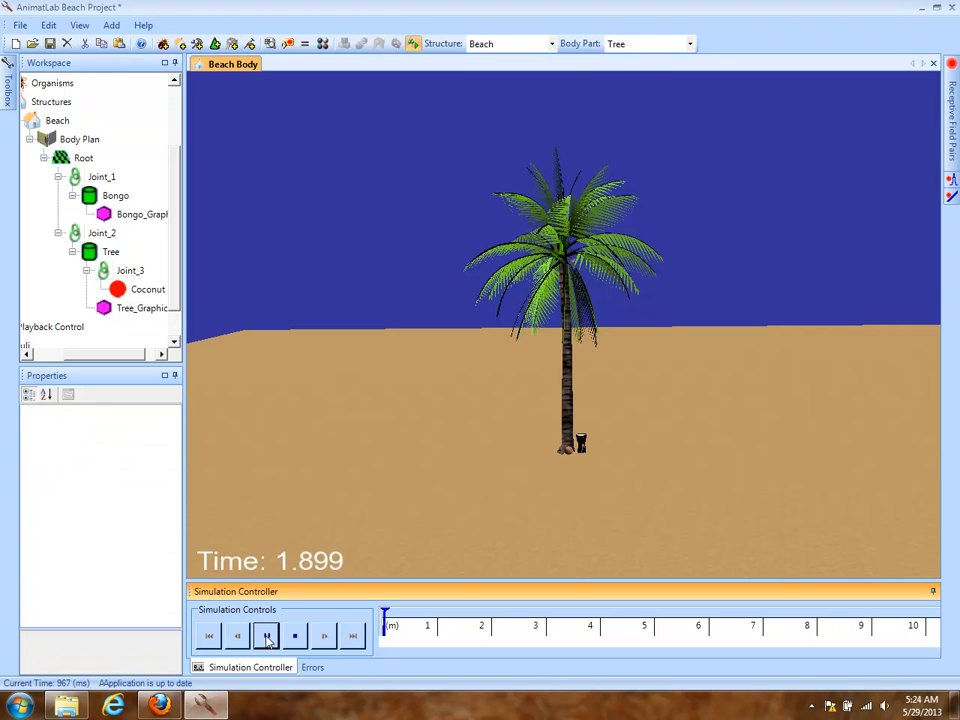
scroll(683, 488, up, 3)
drag(682, 482, 627, 469)
right_drag(627, 469, 627, 417)
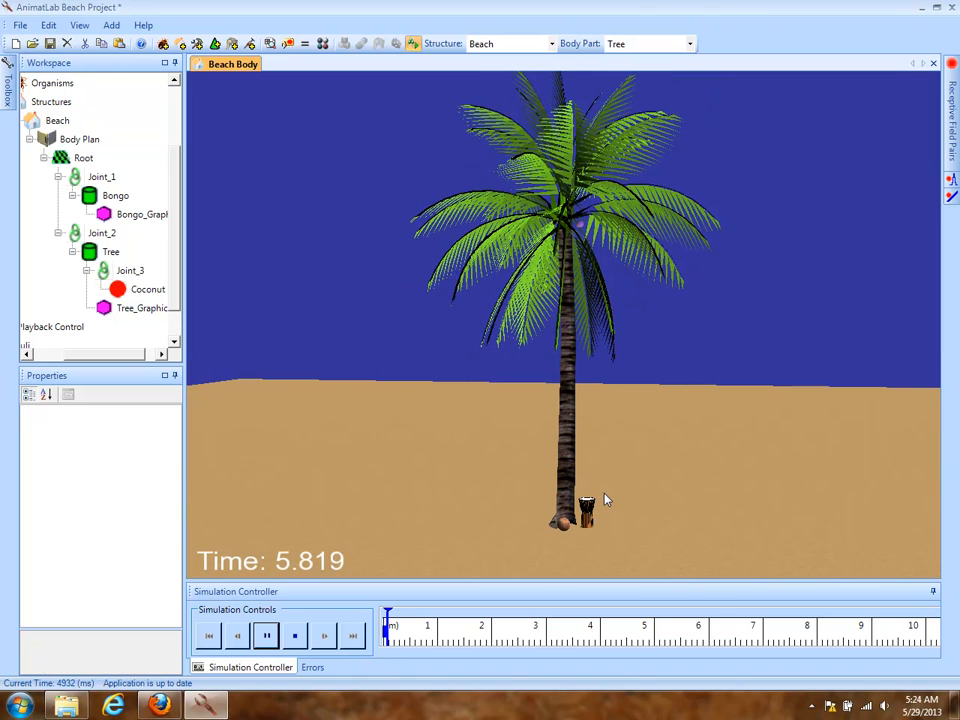
click(294, 638)
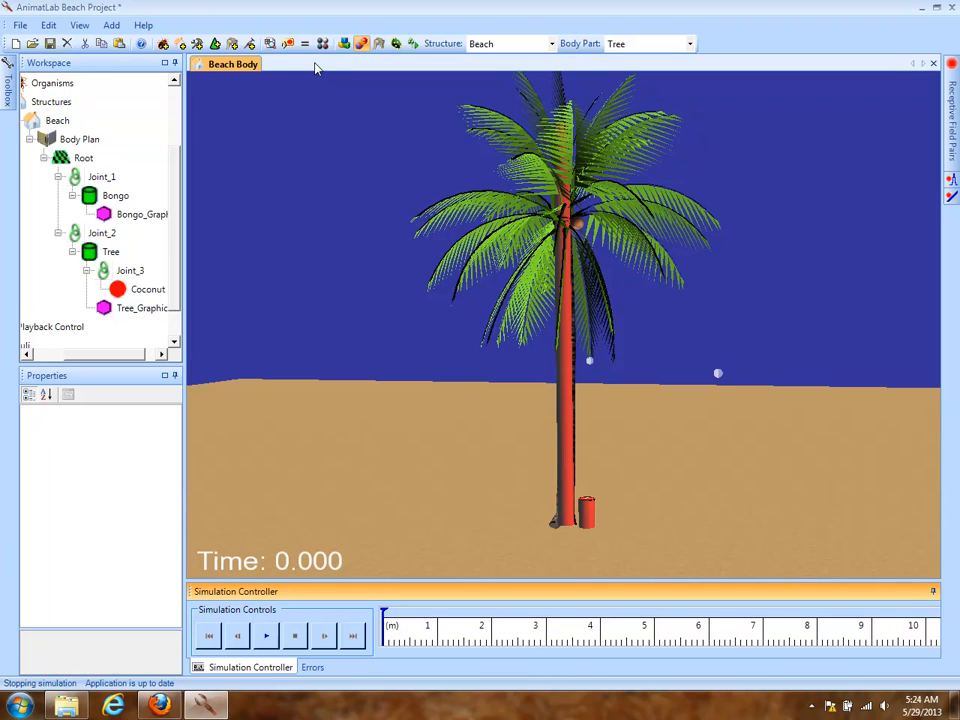
Change the Coconut material's angular normal, primary and secondary friction coefficients to 0.5 m and rerun the simulation.
click(322, 43)
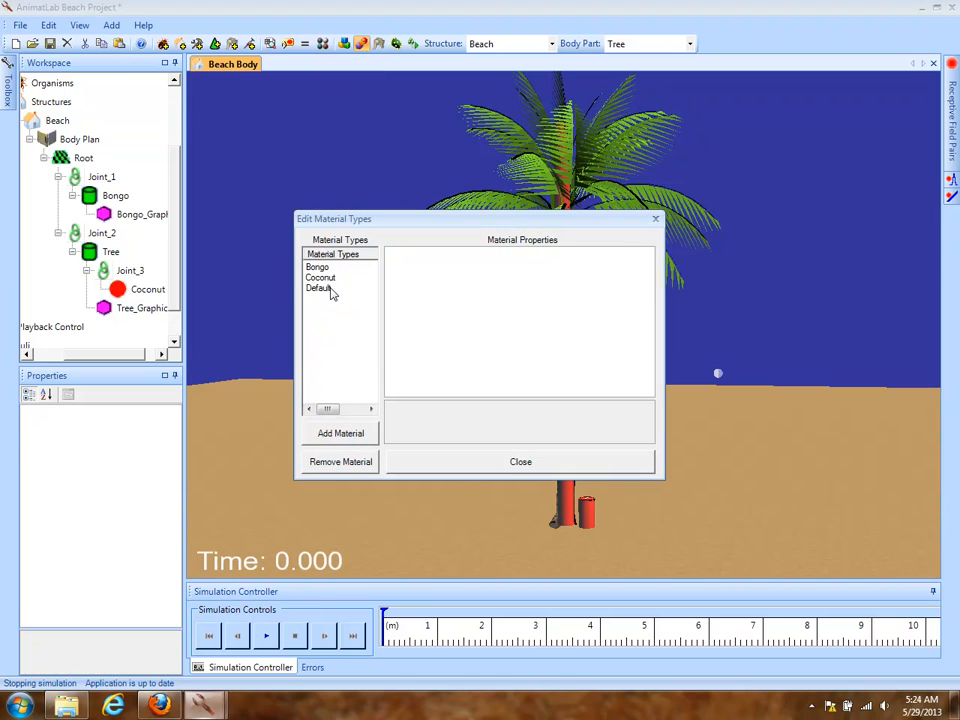
click(319, 280)
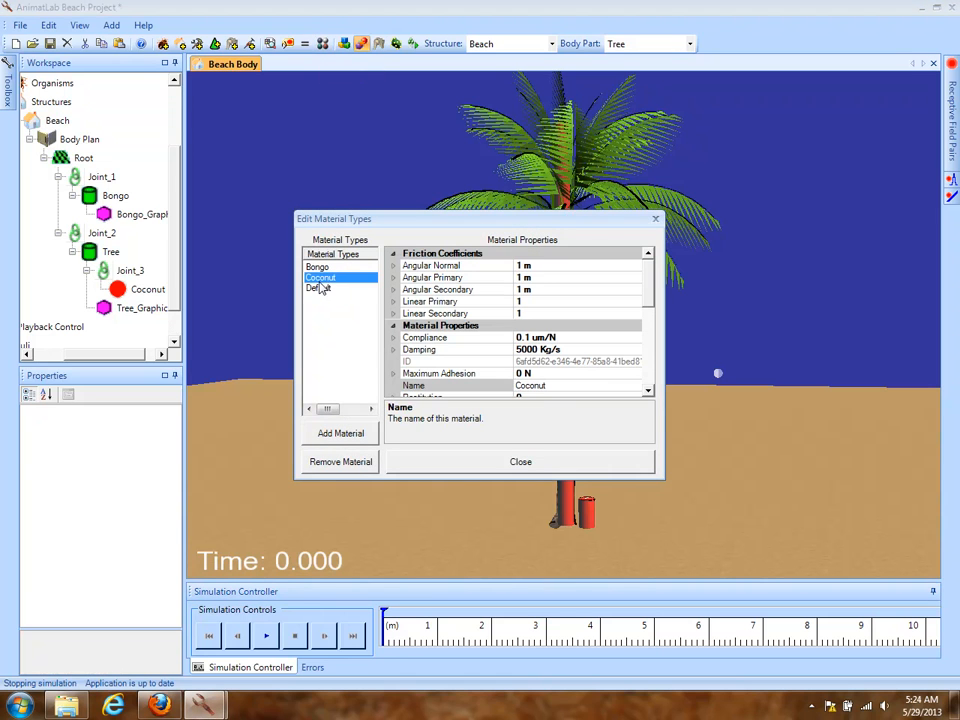
click(539, 265)
text(0.5)
key(Return)
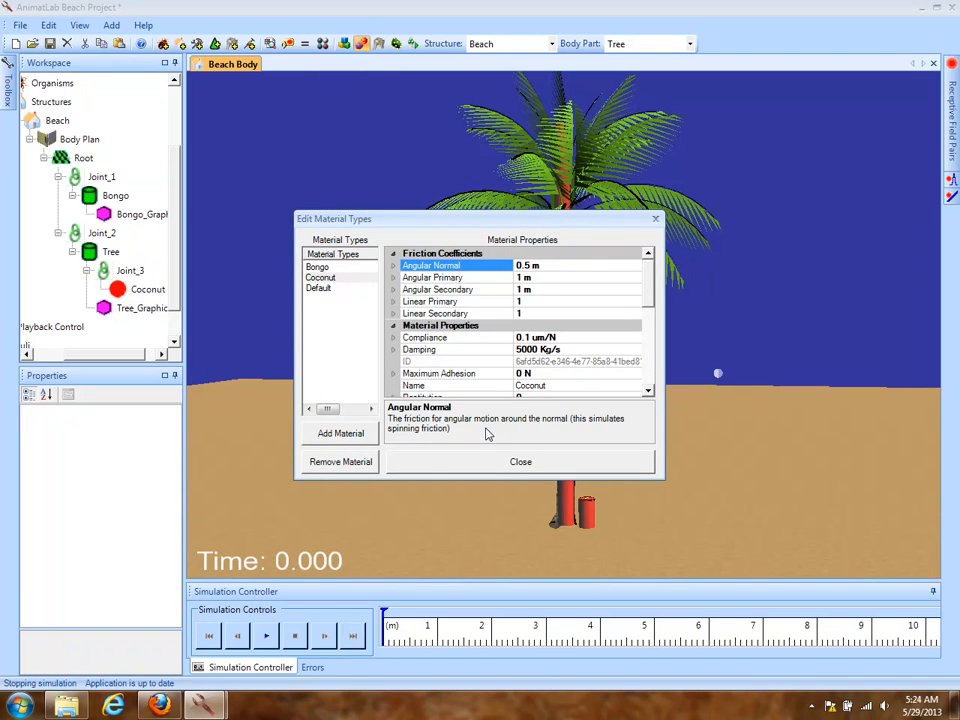
click(551, 290)
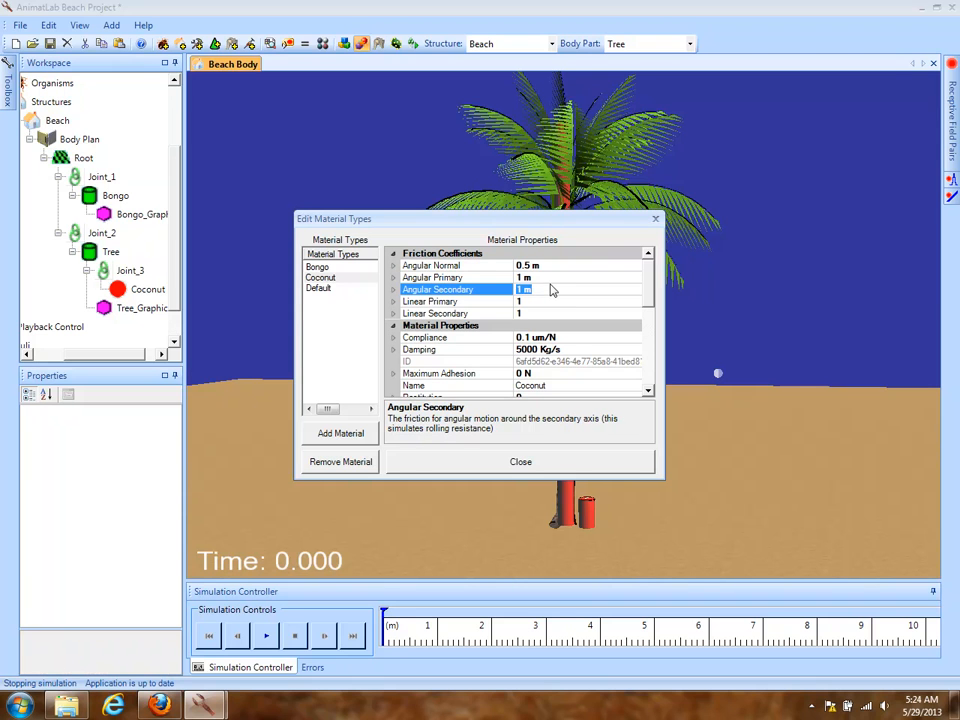
text(0.5)
click(550, 276)
text(0.5)
key(Return)
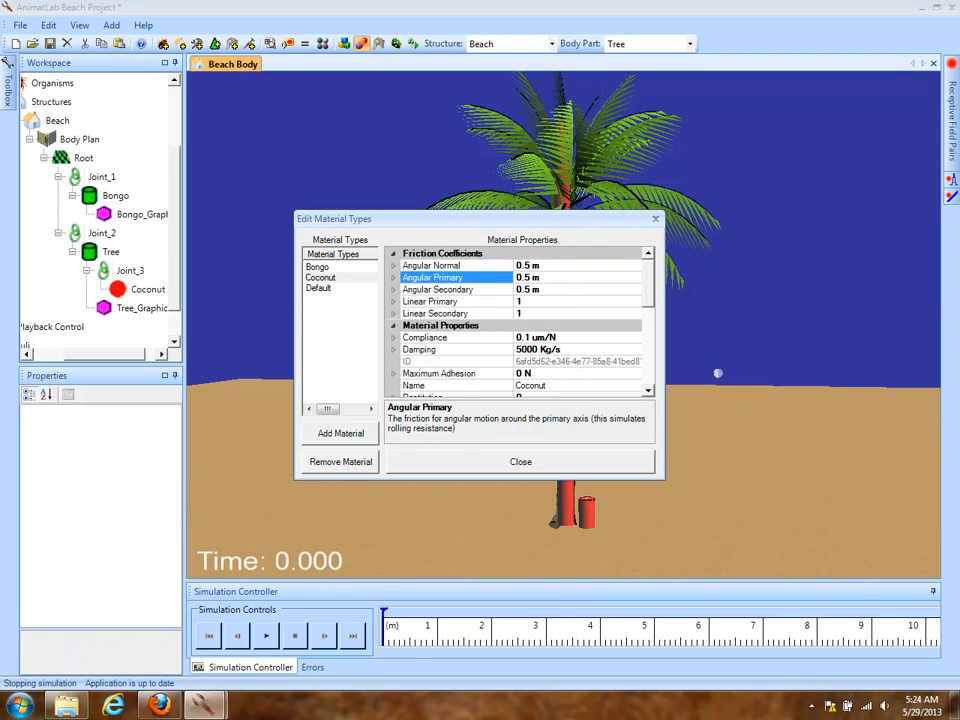
click(459, 467)
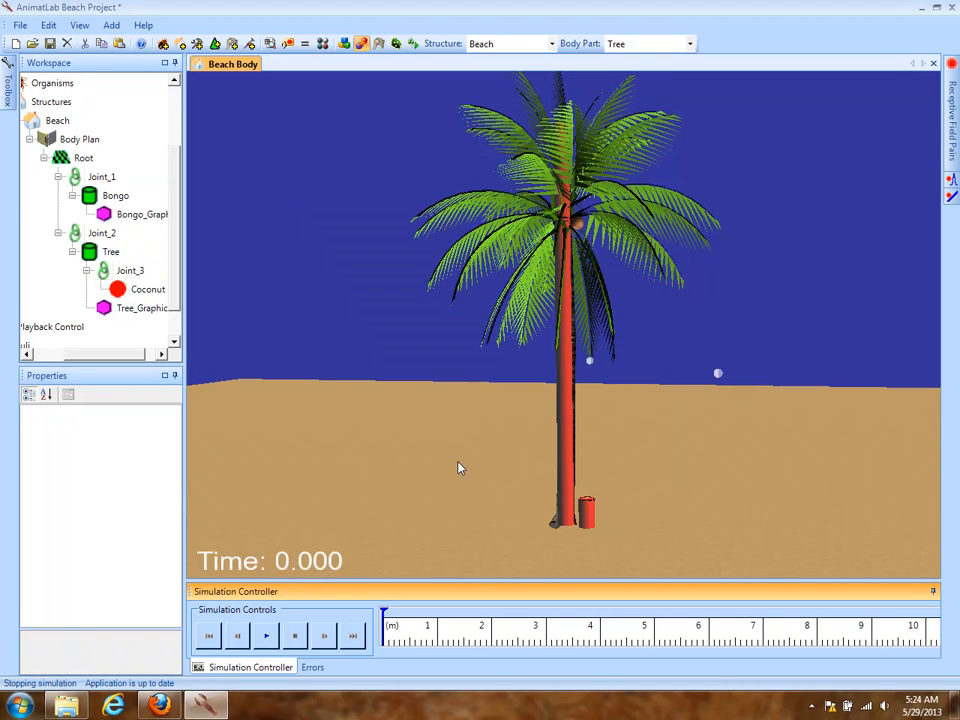
click(264, 638)
Set the Bongo material's angular normal, primary and secondary friction coefficients to 2 m and close the material editor.
click(322, 43)
click(317, 267)
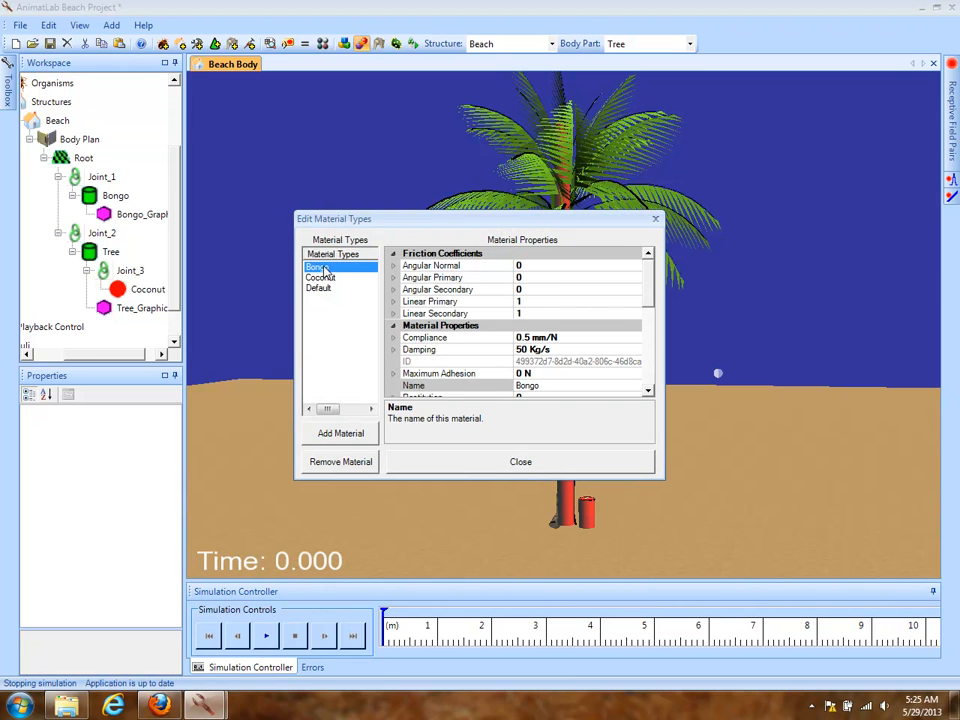
click(544, 265)
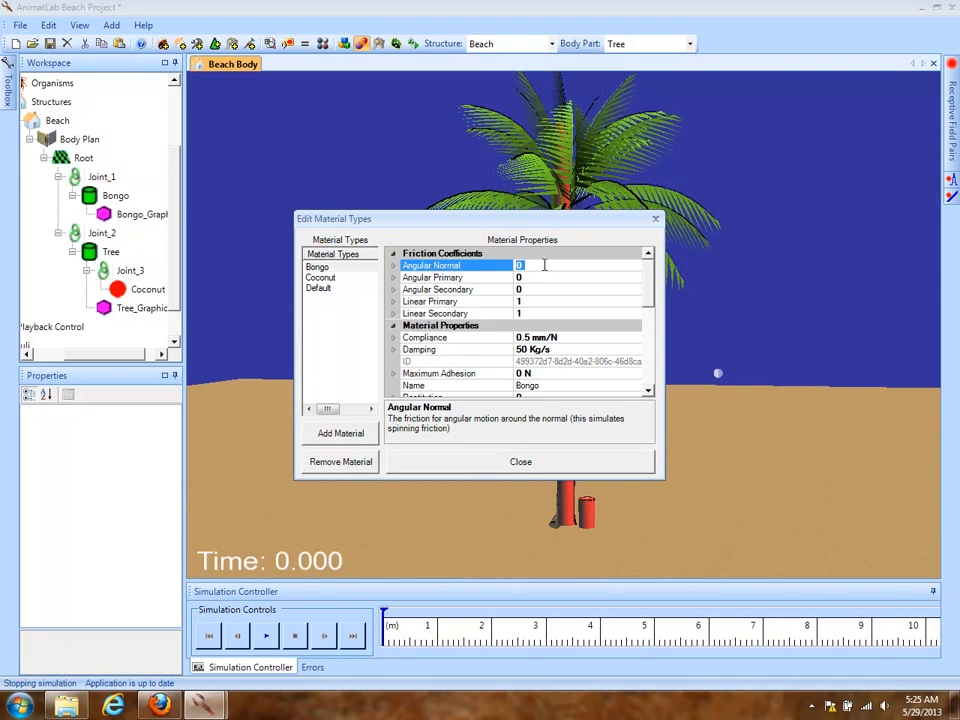
text(2)
key(Return)
click(546, 278)
text(2 m)
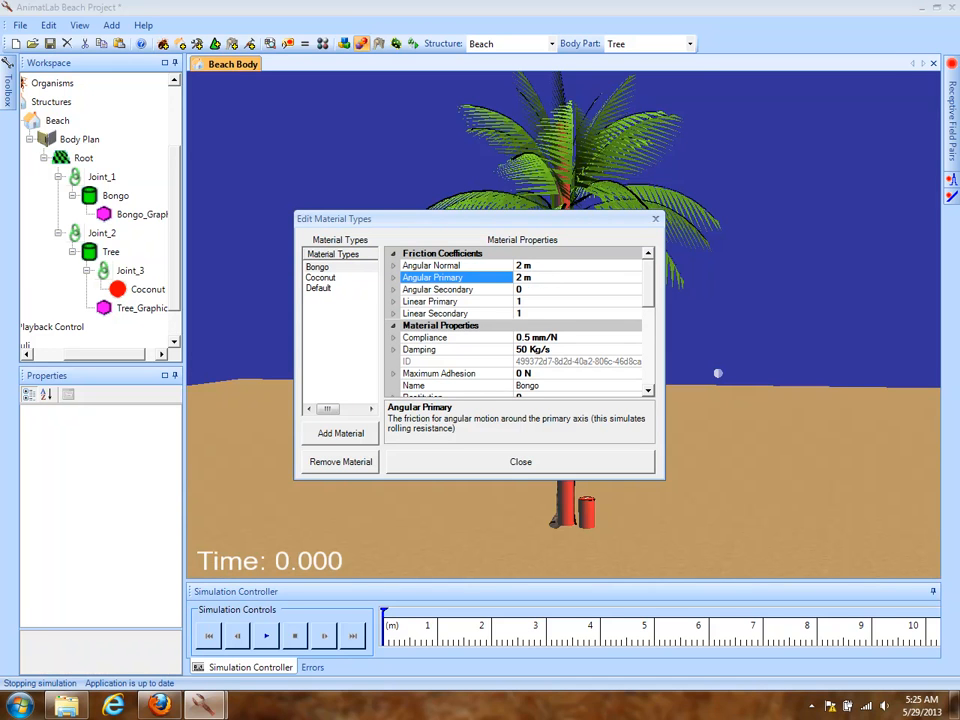
click(523, 289)
text(2)
key(Return)
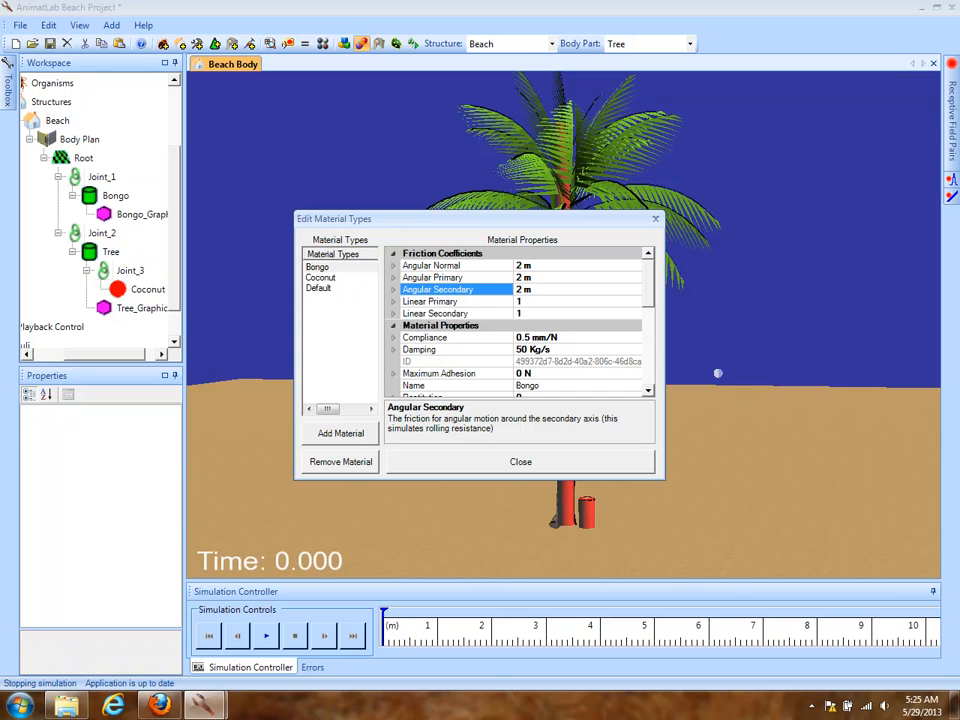
click(458, 463)
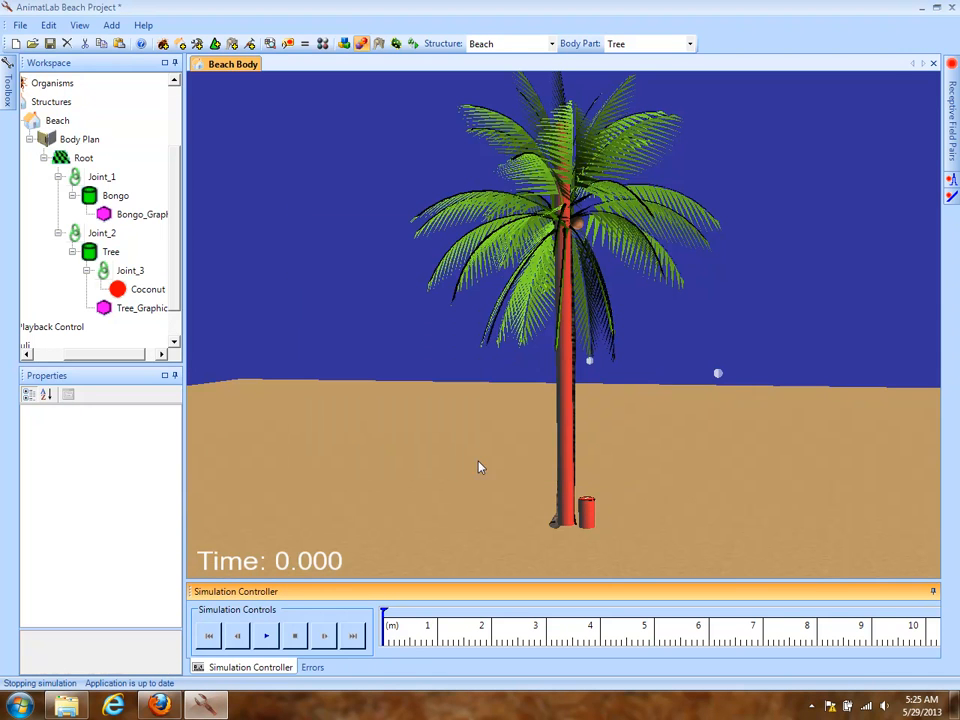
Run the simulation with the new bongo friction and center the view on the Bongo body part.
click(267, 637)
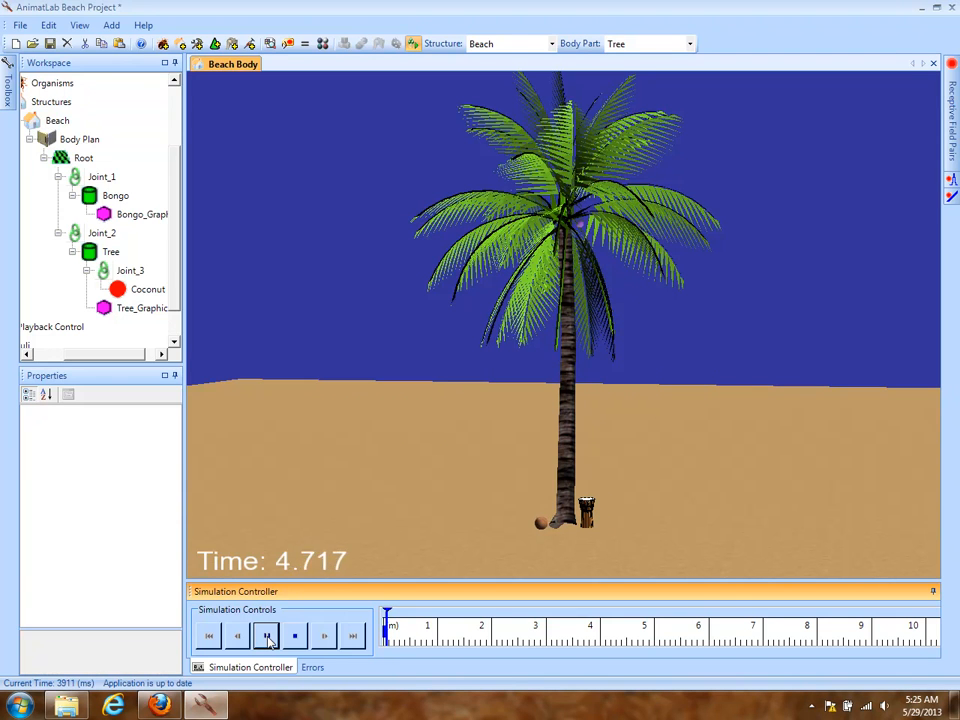
click(628, 44)
click(624, 71)
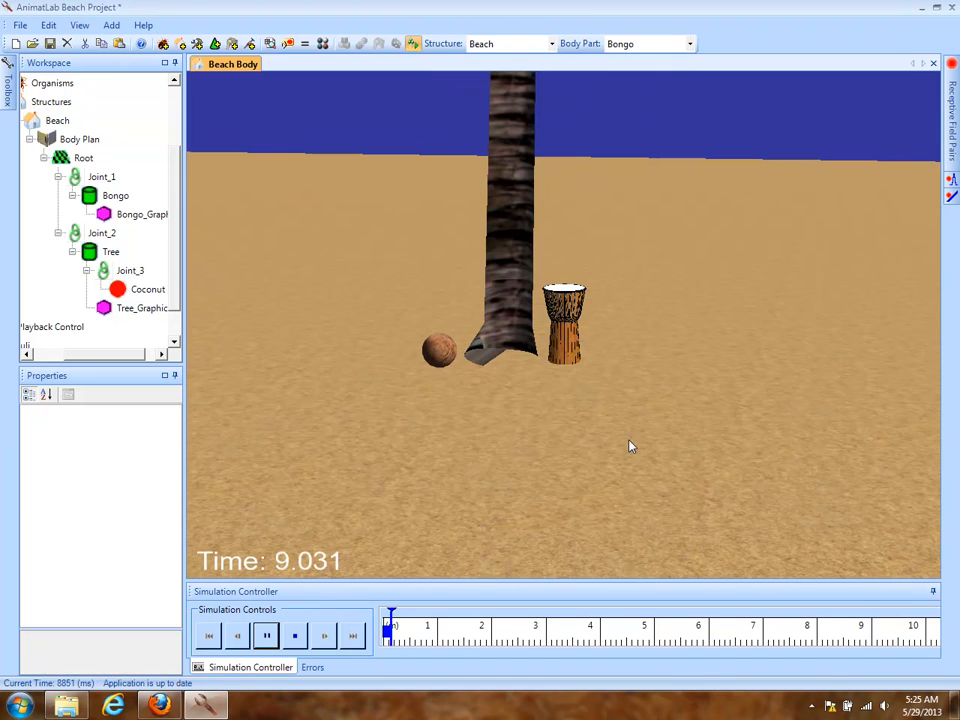
Set the environment's mouse spring stiffness to 5 N/m and try pulling the bongo with the mouse spring during the simulation.
click(71, 86)
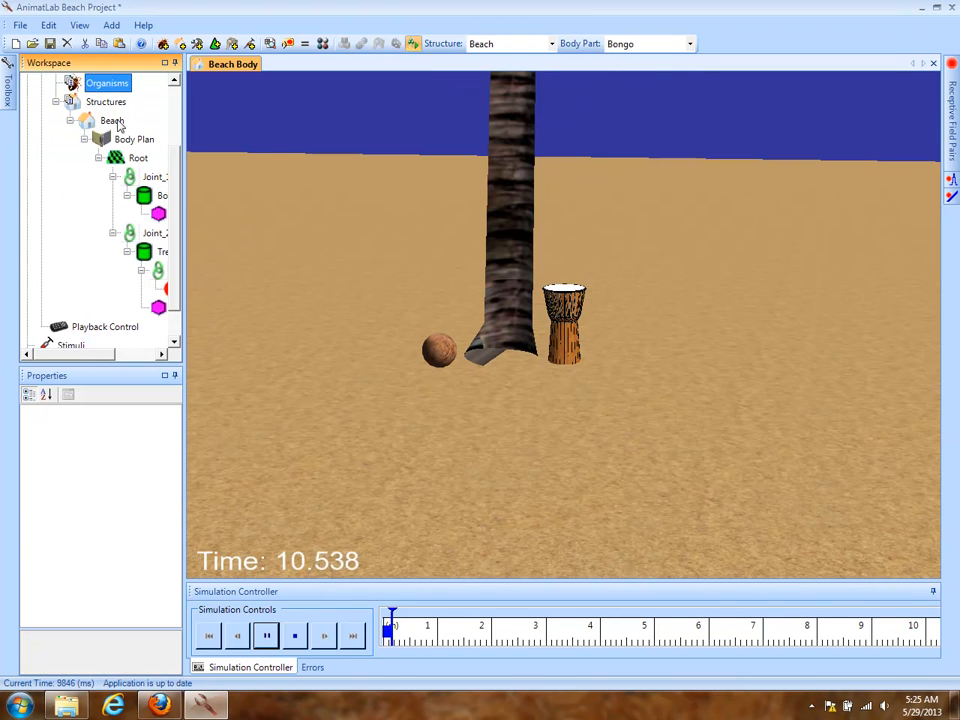
scroll(120, 118, up, 2)
click(78, 83)
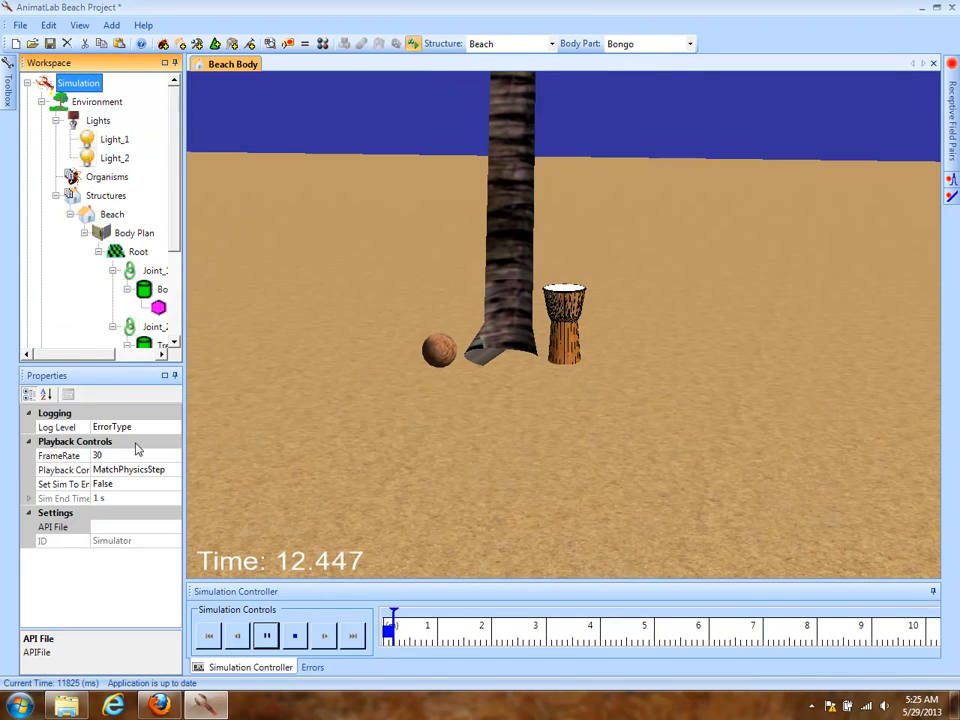
click(91, 104)
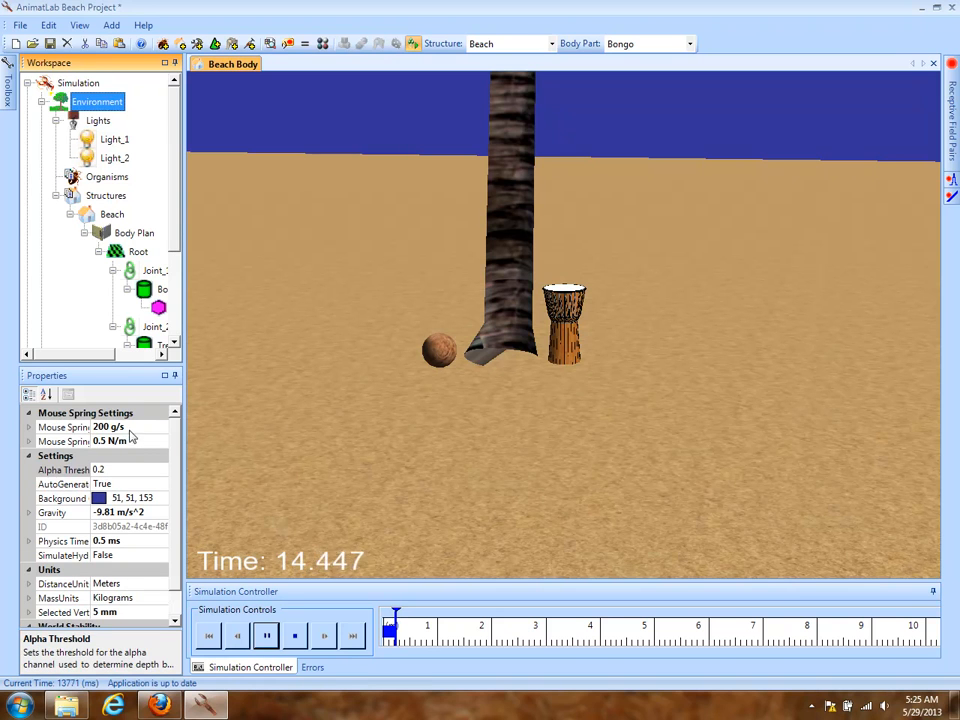
click(147, 438)
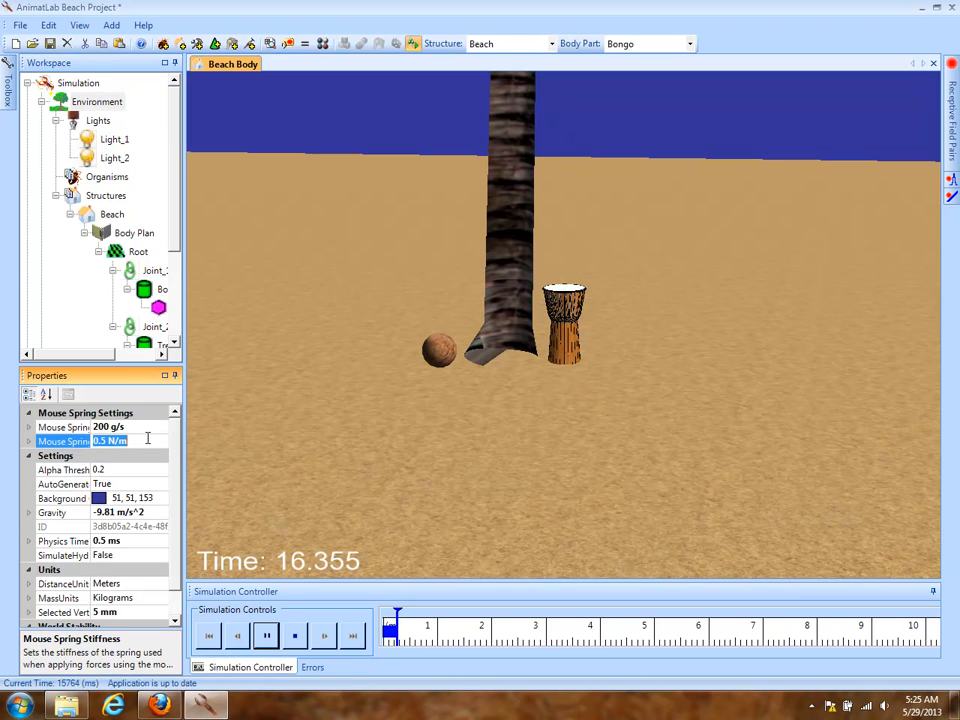
text(5)
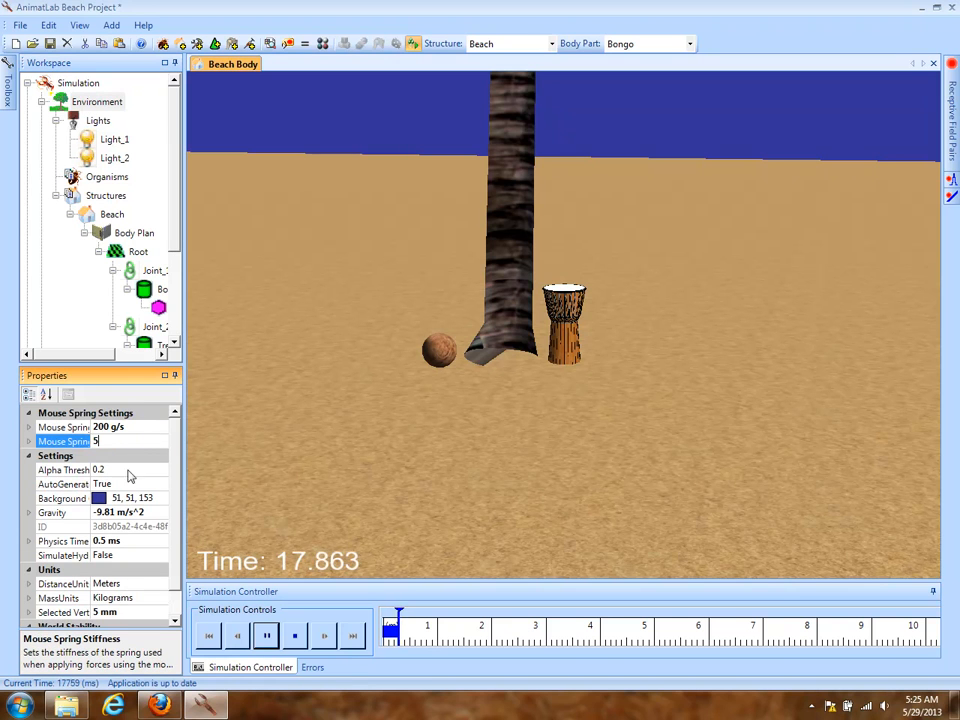
click(63, 427)
drag(565, 298, 643, 322)
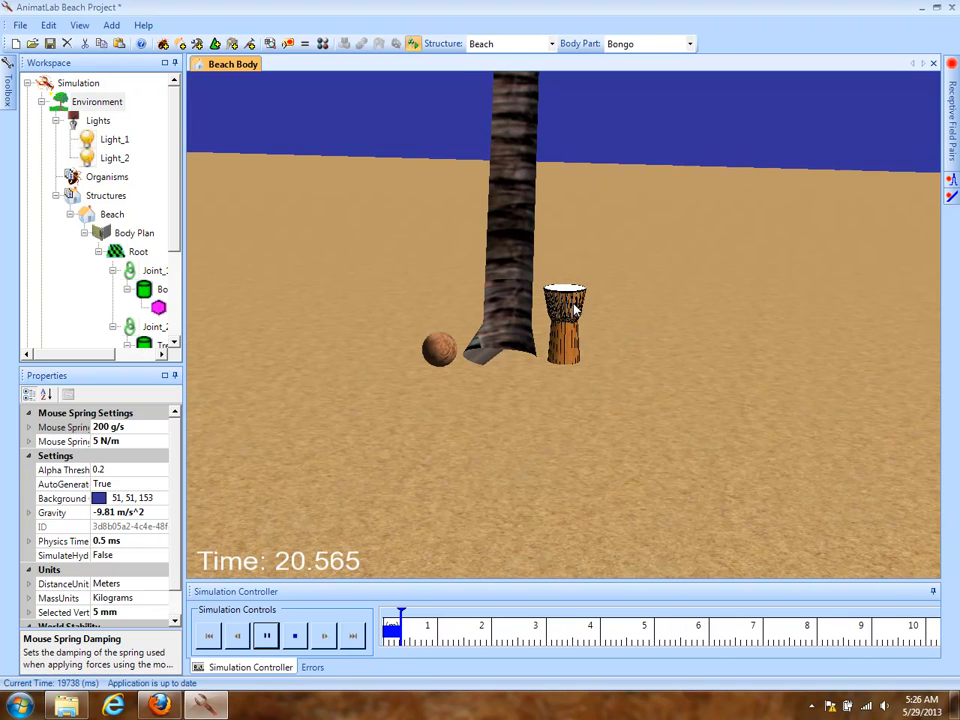
drag(566, 299, 900, 370)
Raise the environment's mouse spring stiffness to 10 N/m.
double_click(137, 442)
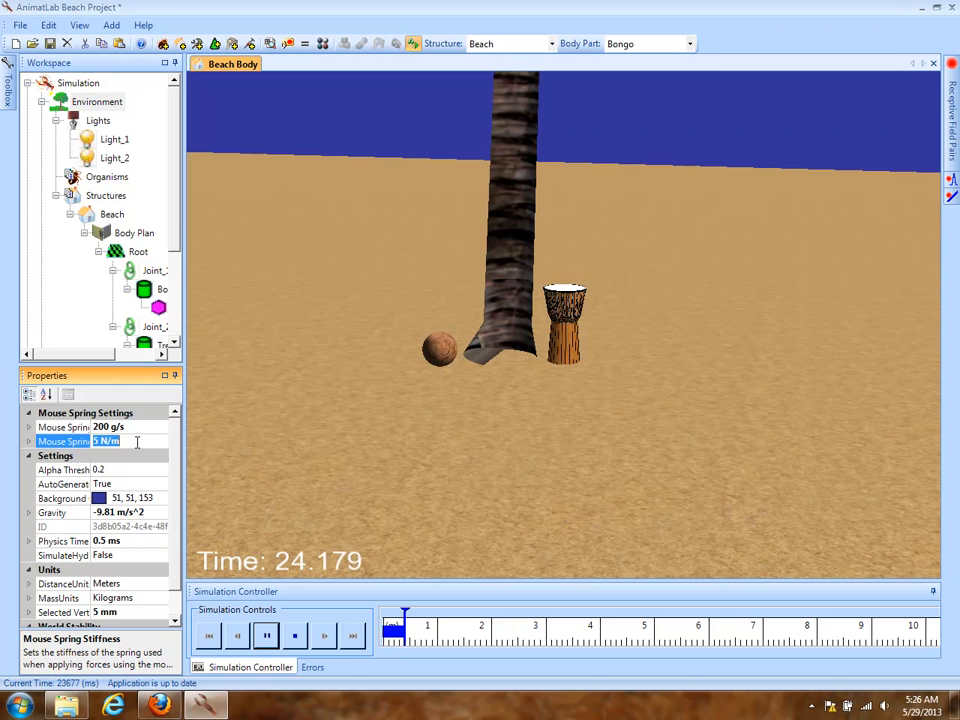
text(10)
key(Return)
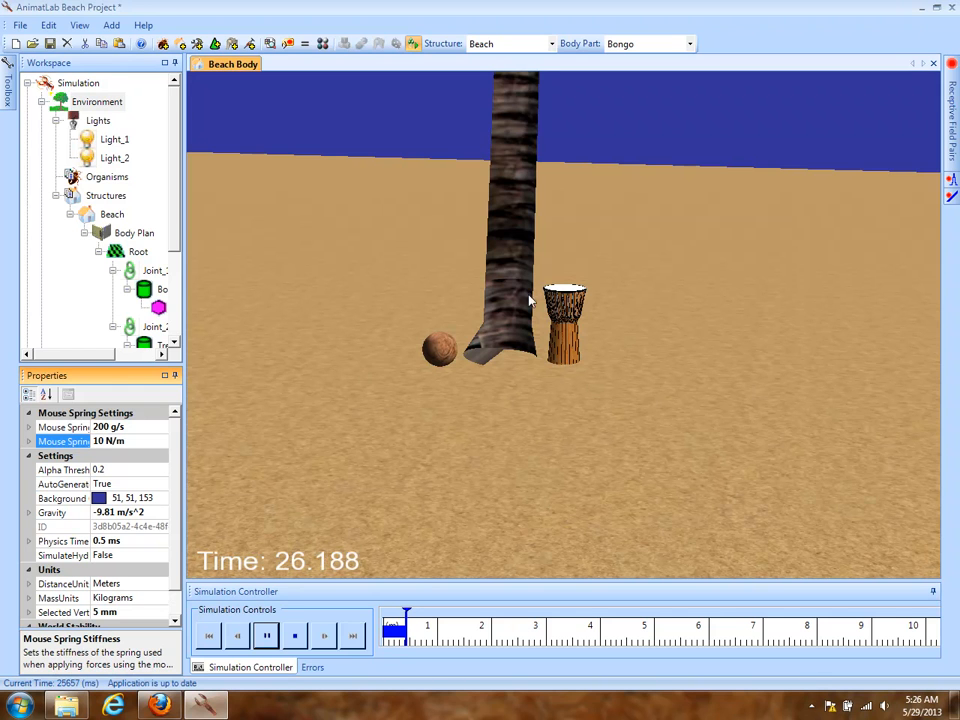
Pull the bongo across the sand with the mouse spring at its new stiffness, and stop the simulation.
drag(573, 311, 860, 391)
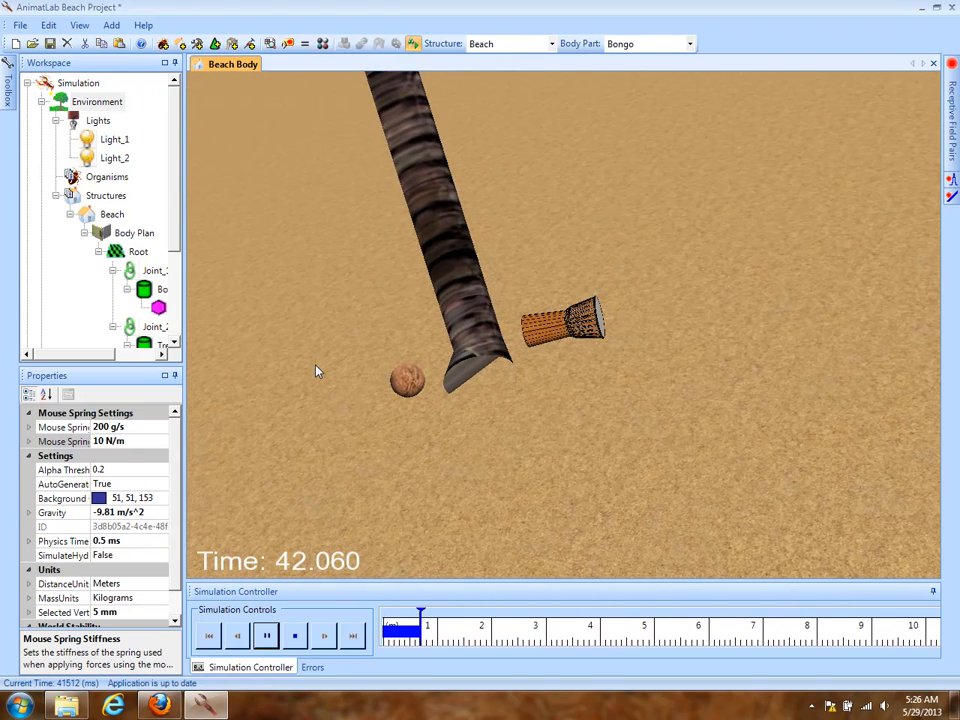
click(295, 636)
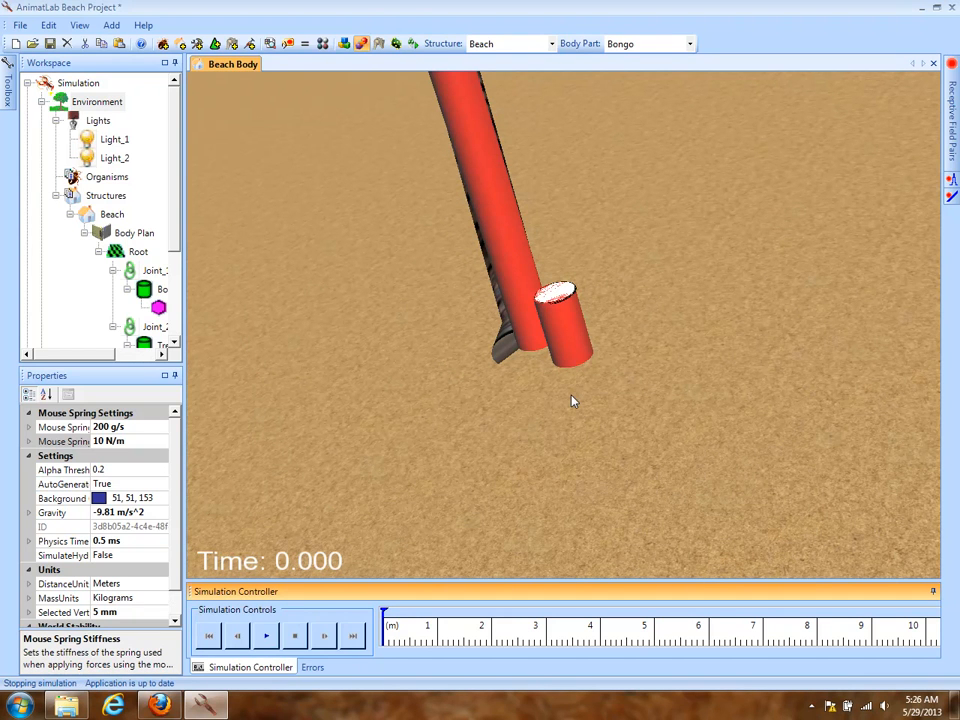
Examine the Coconut material's adhesion, restitution, max friction, slide and slip properties in the material editor, and close it.
click(322, 43)
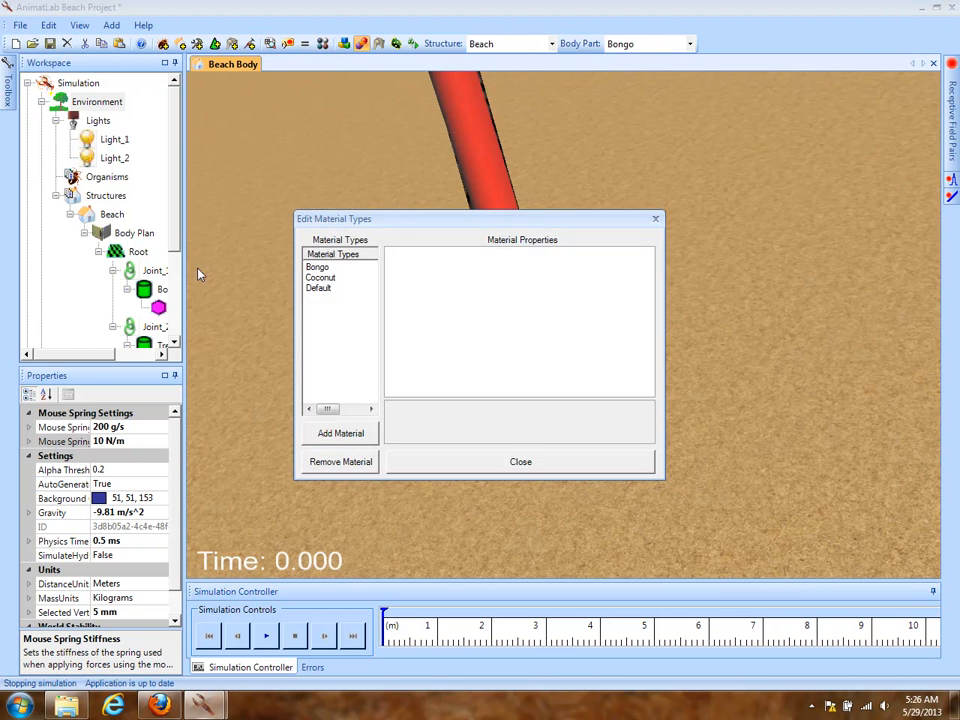
click(333, 278)
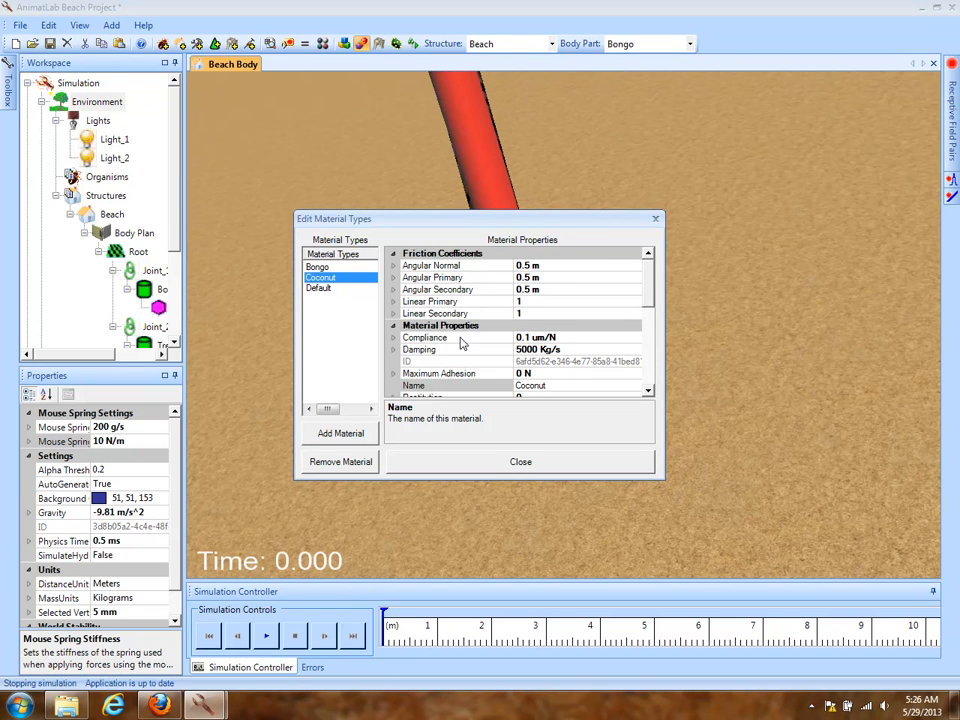
click(545, 373)
scroll(652, 305, down, 1)
scroll(652, 305, down, 4)
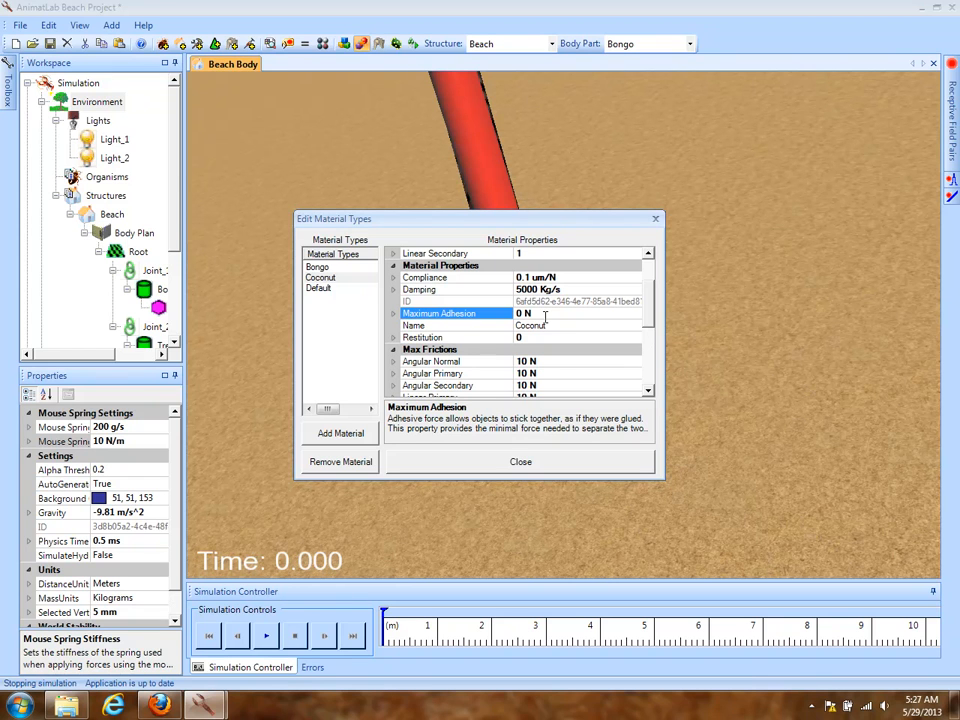
click(486, 338)
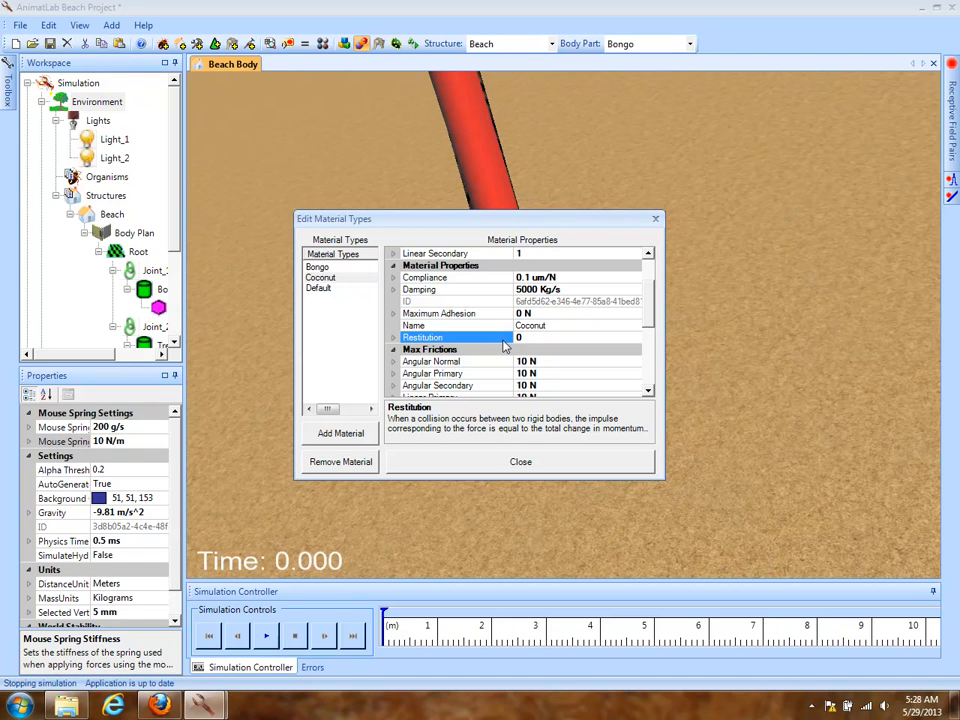
click(481, 361)
scroll(466, 327, down, 2)
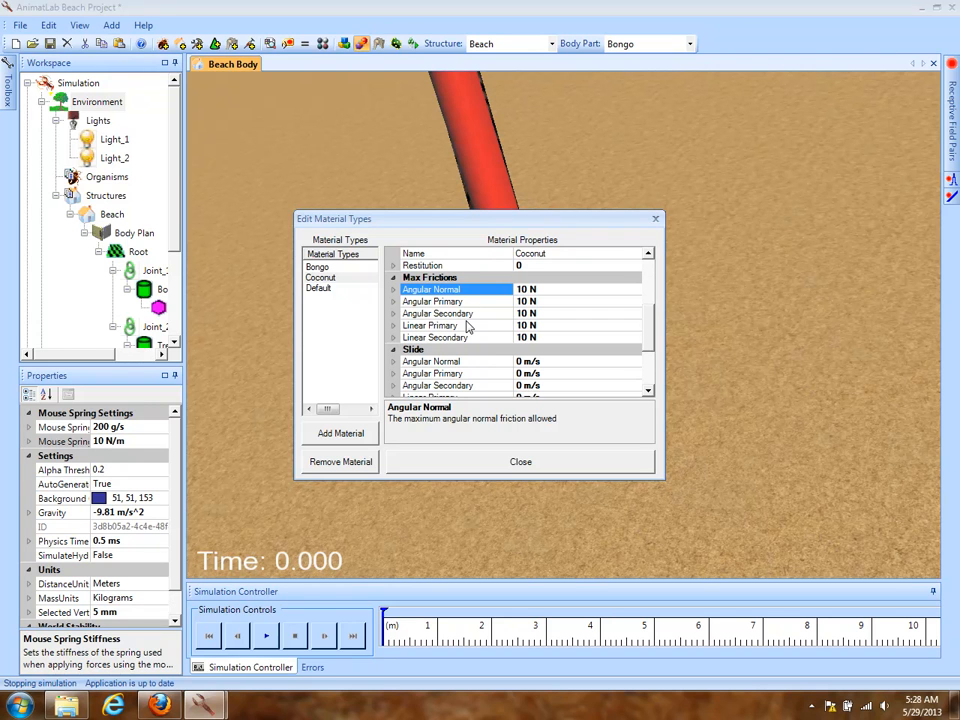
scroll(467, 328, down, 2)
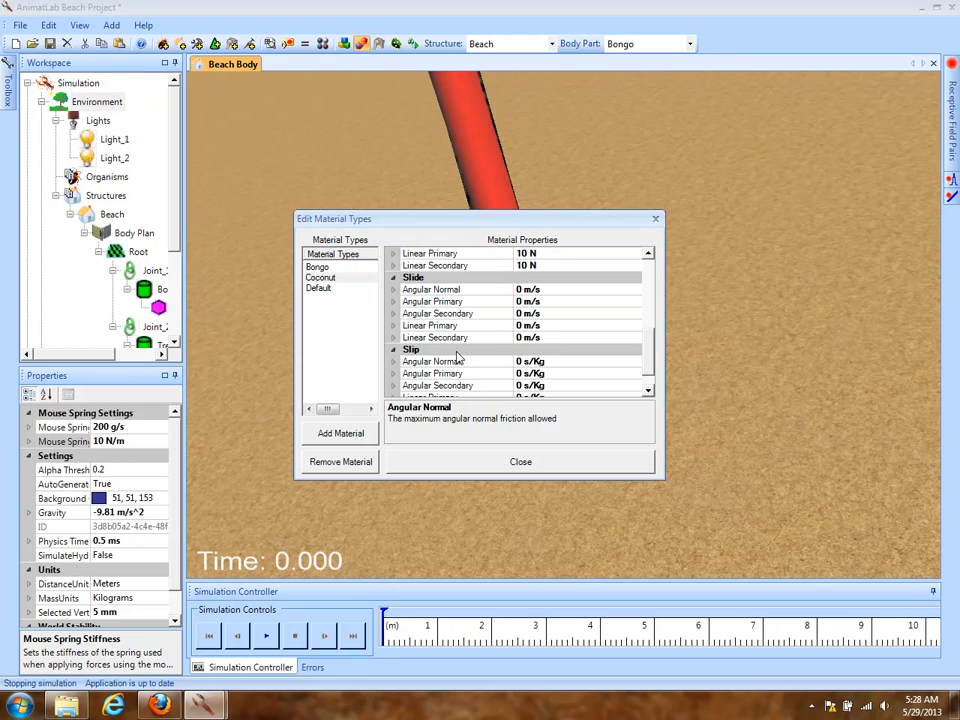
click(437, 303)
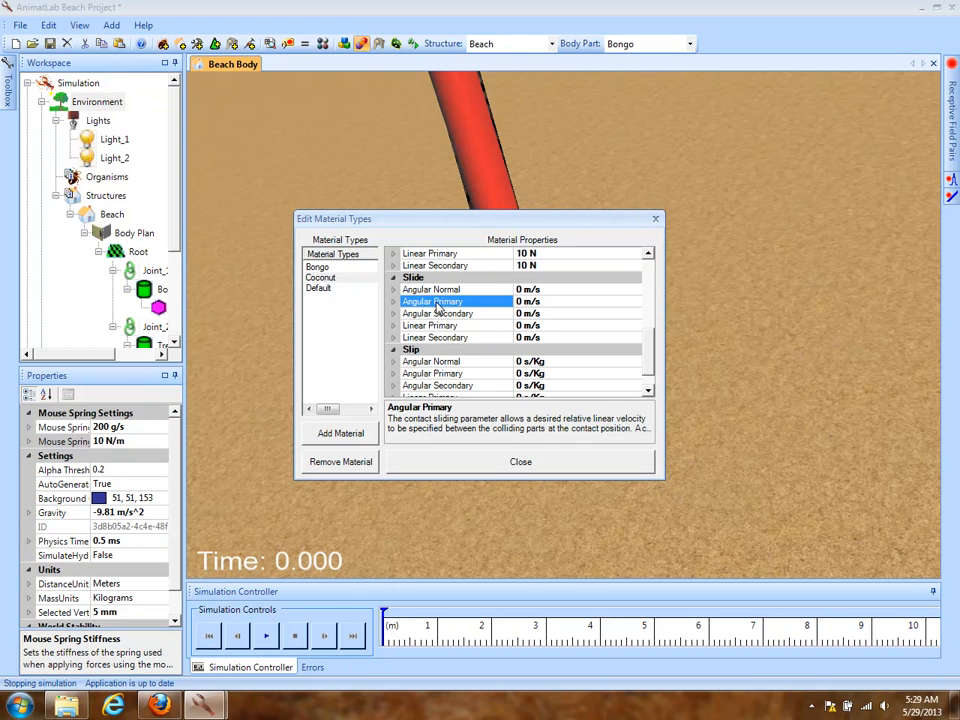
scroll(445, 335, down, 1)
click(458, 362)
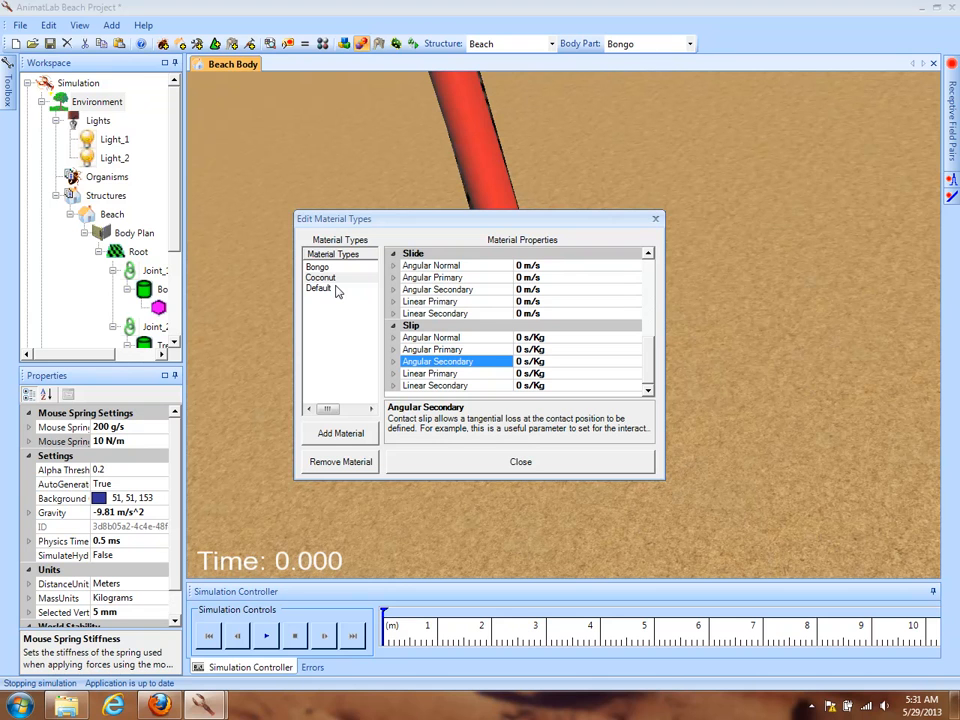
click(475, 461)
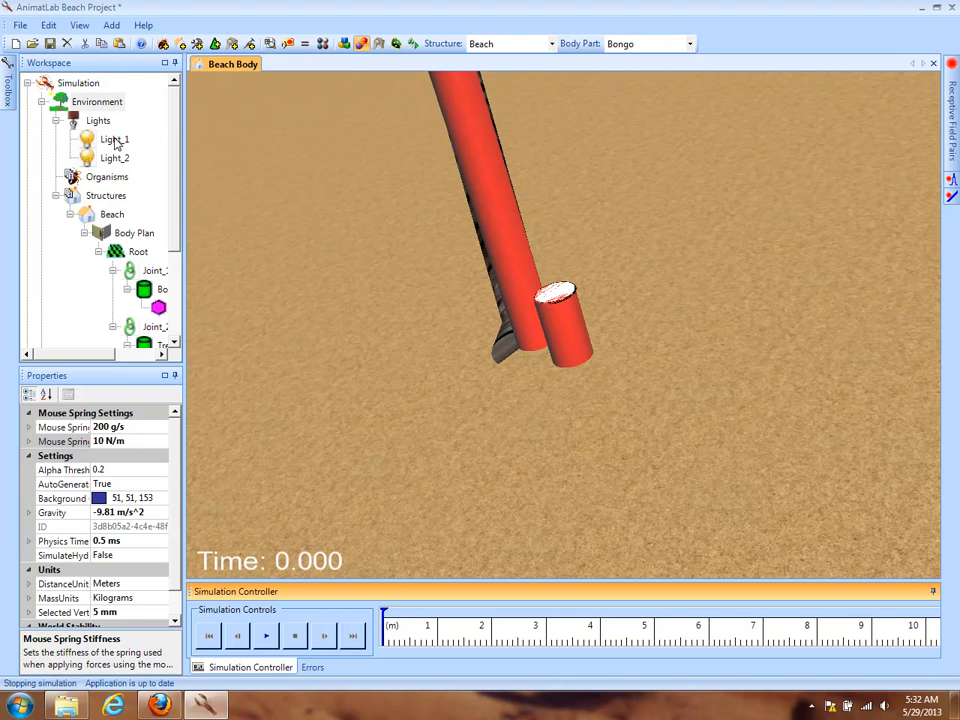
Rename the Beach structure's Root plane as Sand.
click(138, 251)
right_click(140, 253)
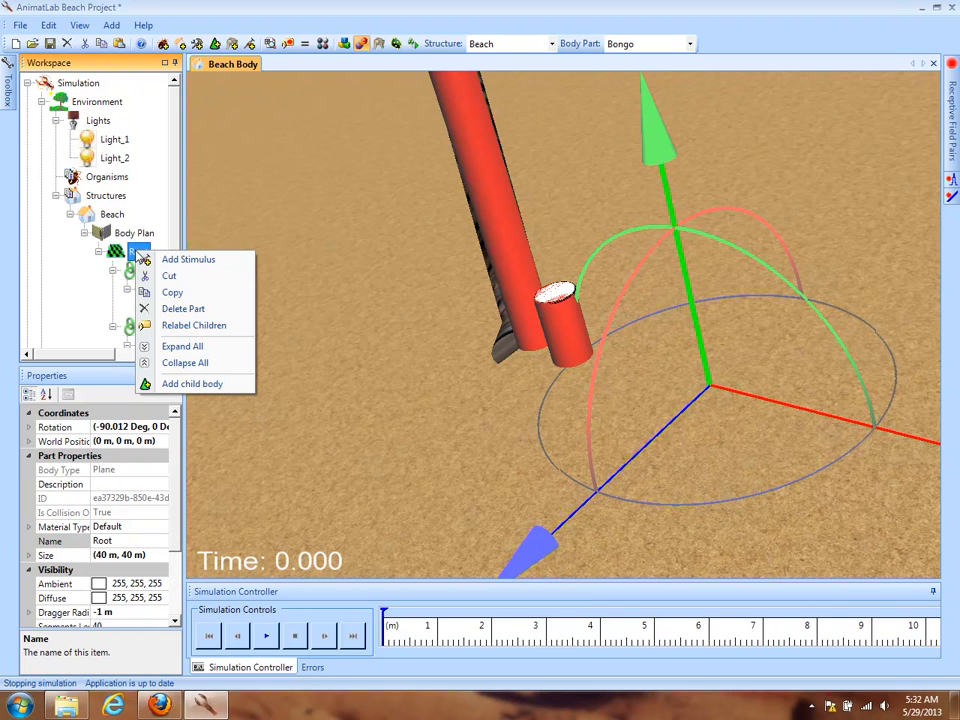
click(123, 540)
click(123, 541)
text(Sand)
key(Return)
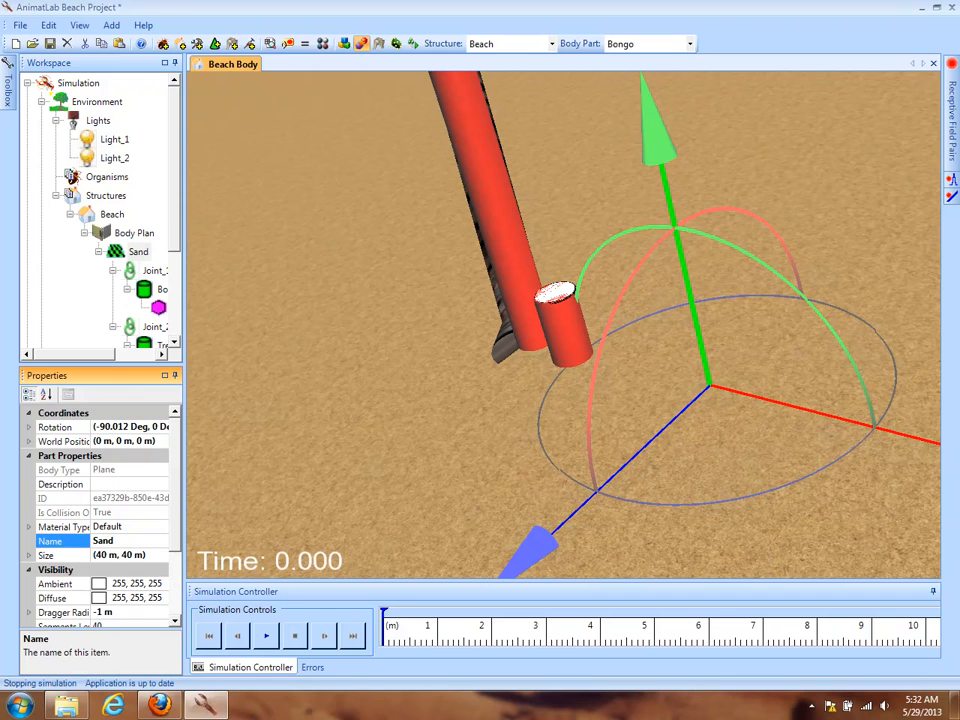
Add a Mesh child body to Sand as a collision object with default graphics, attached with a FreeJoint.
right_click(124, 251)
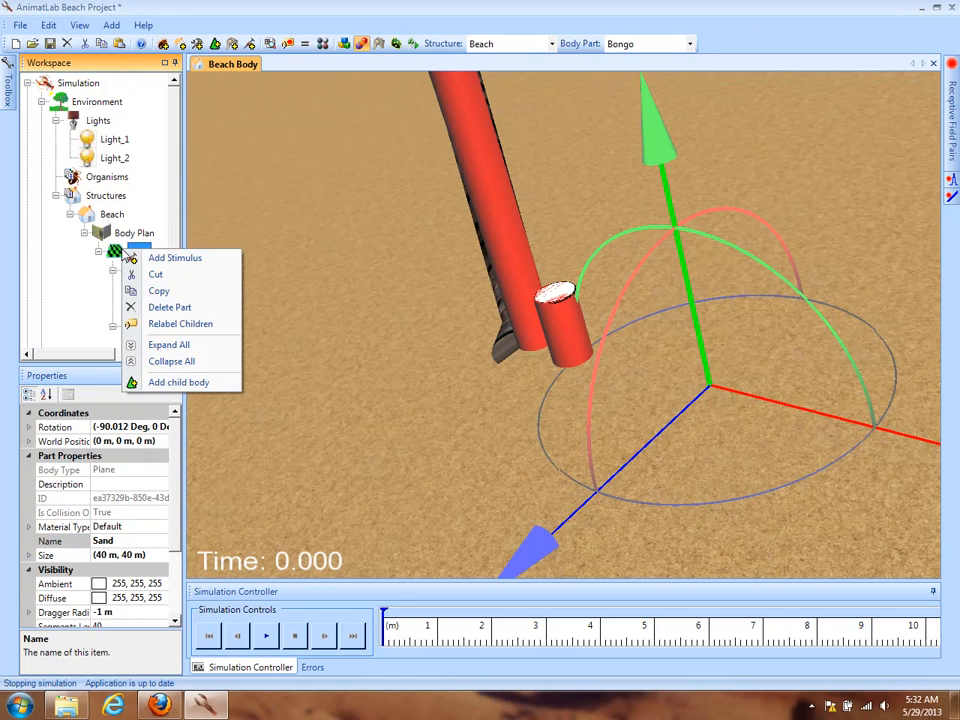
click(168, 383)
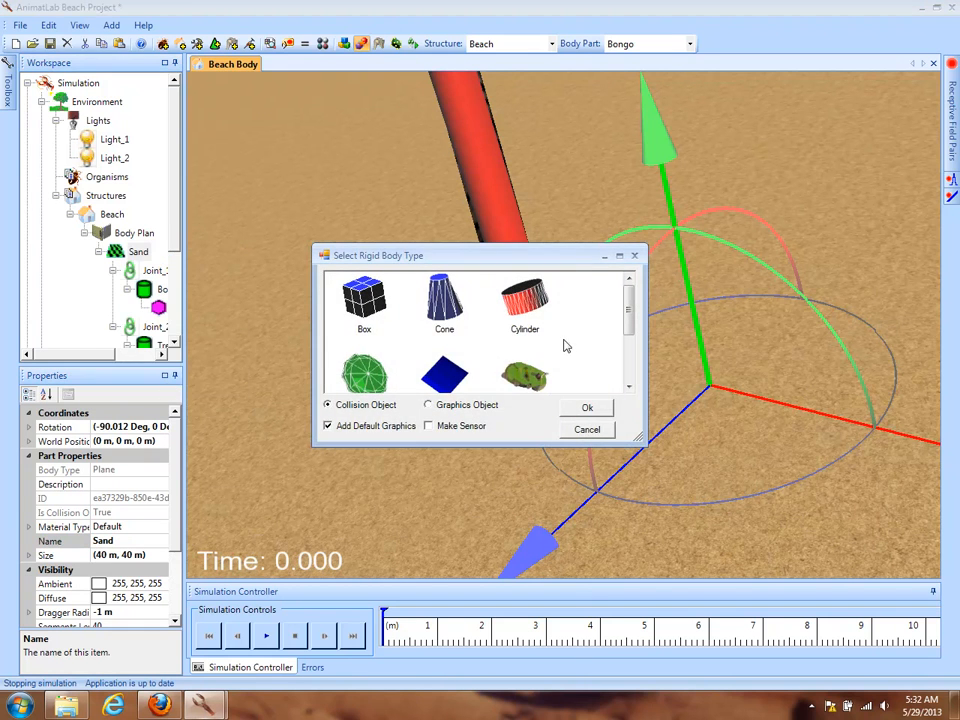
scroll(628, 313, down, 1)
click(524, 328)
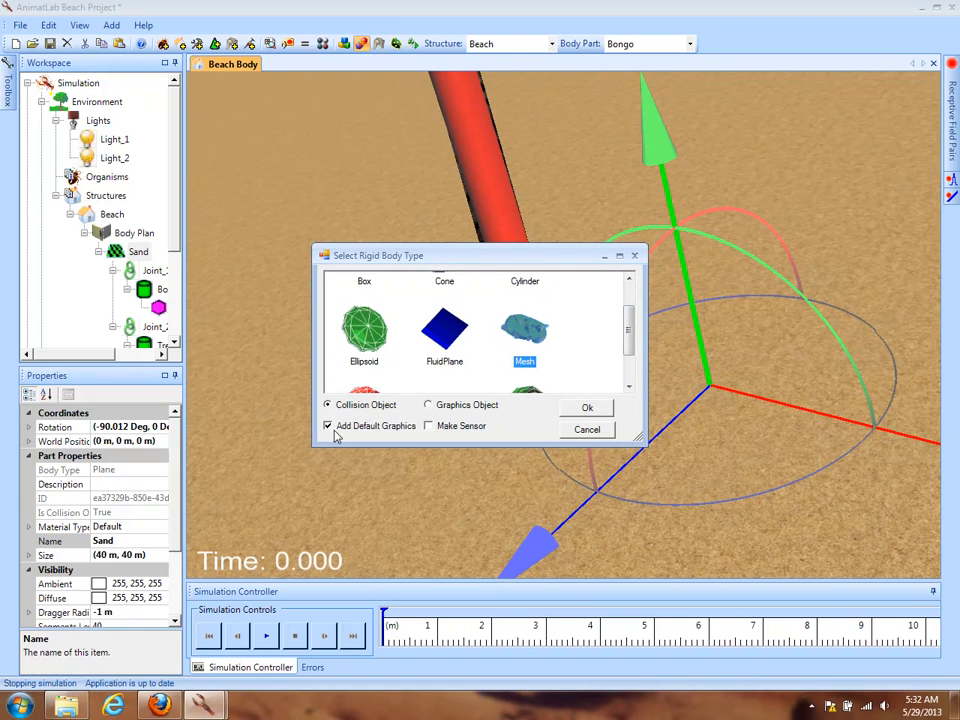
click(587, 408)
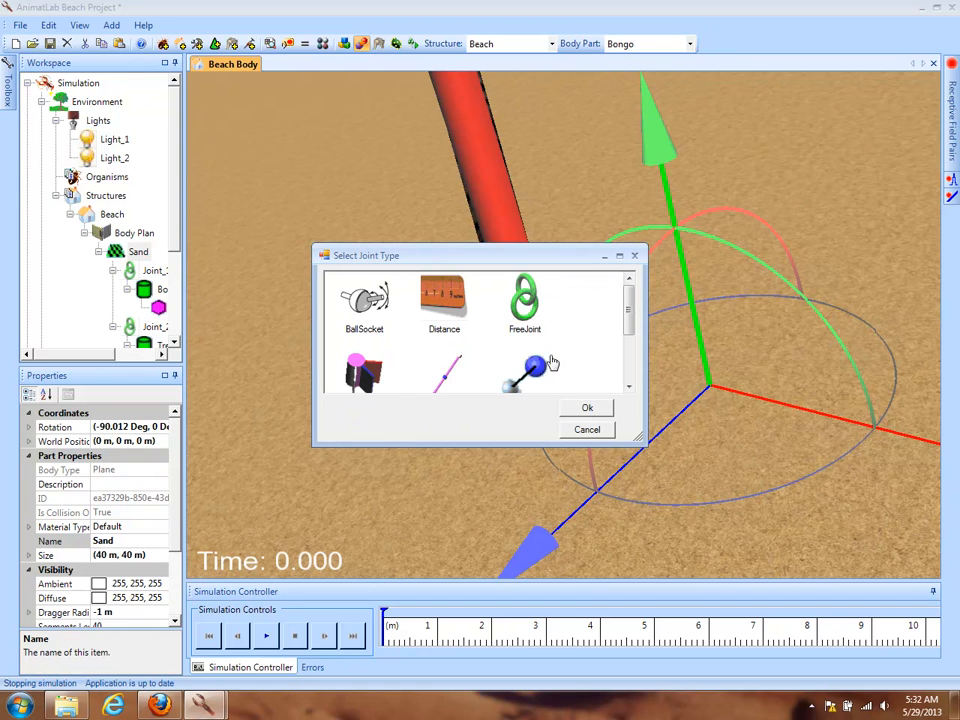
double_click(520, 314)
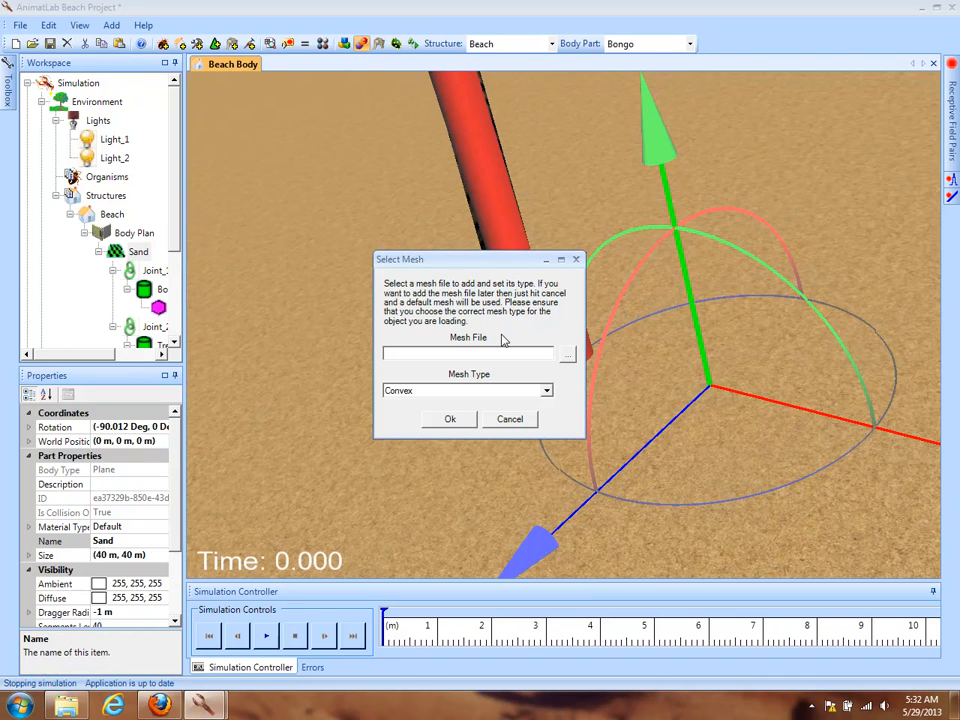
Load SurfBoard.3ds from the Surfboard folder as a Convex collision mesh and accept the same file for the graphics mesh.
click(505, 397)
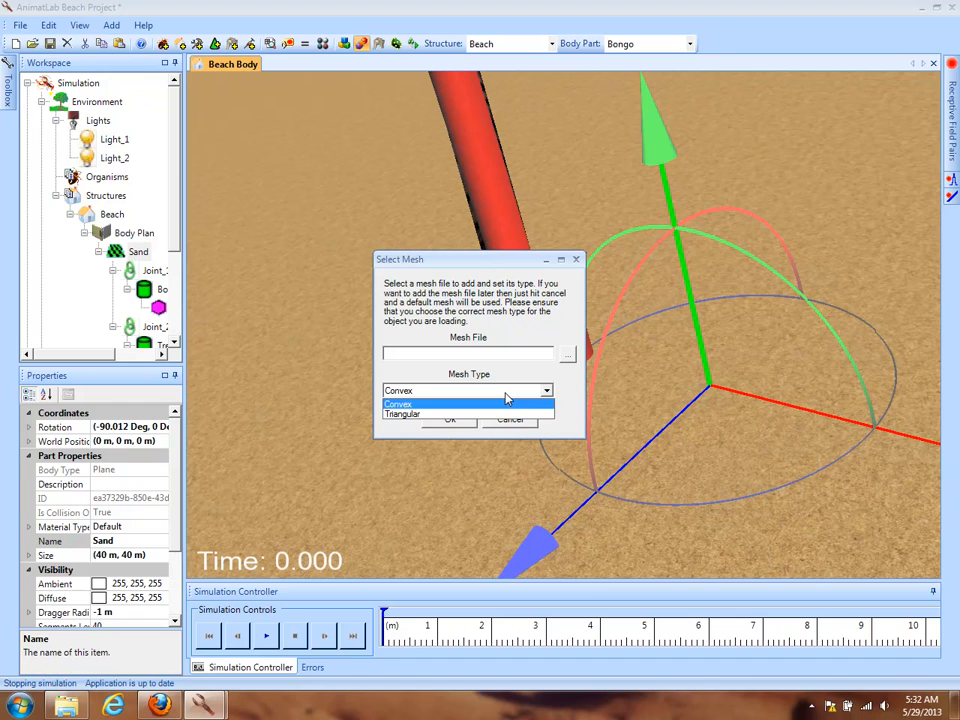
click(507, 402)
click(498, 353)
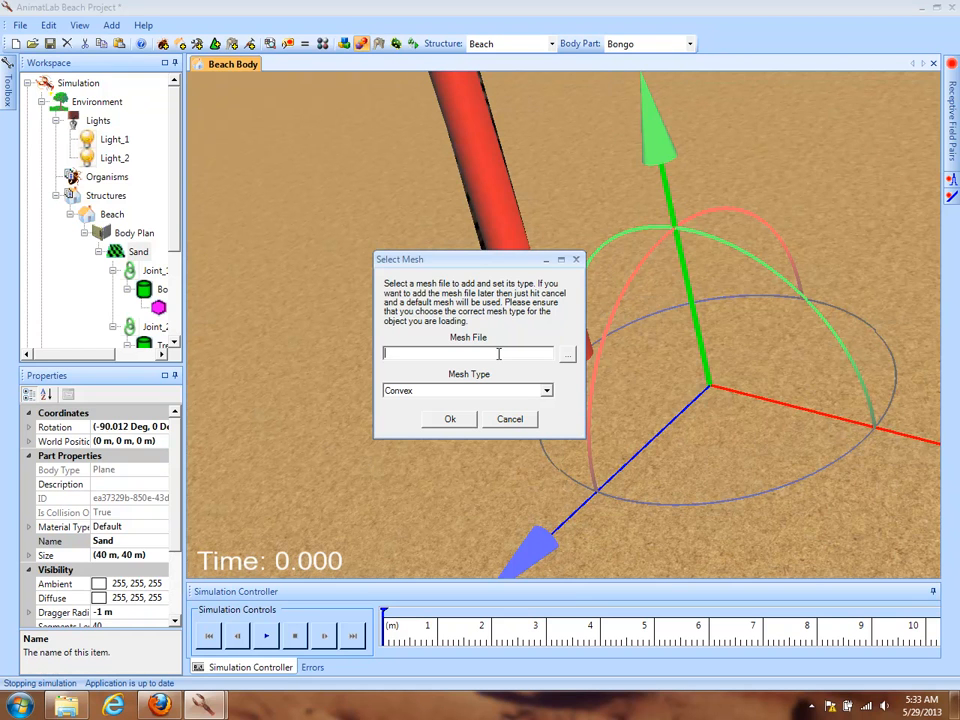
click(567, 355)
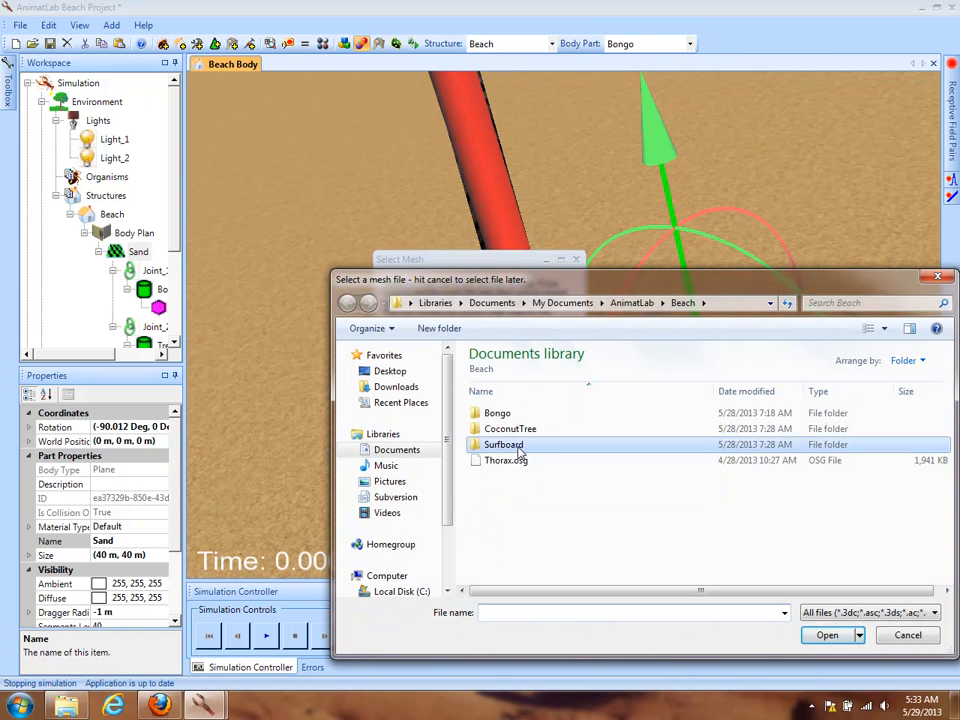
double_click(518, 450)
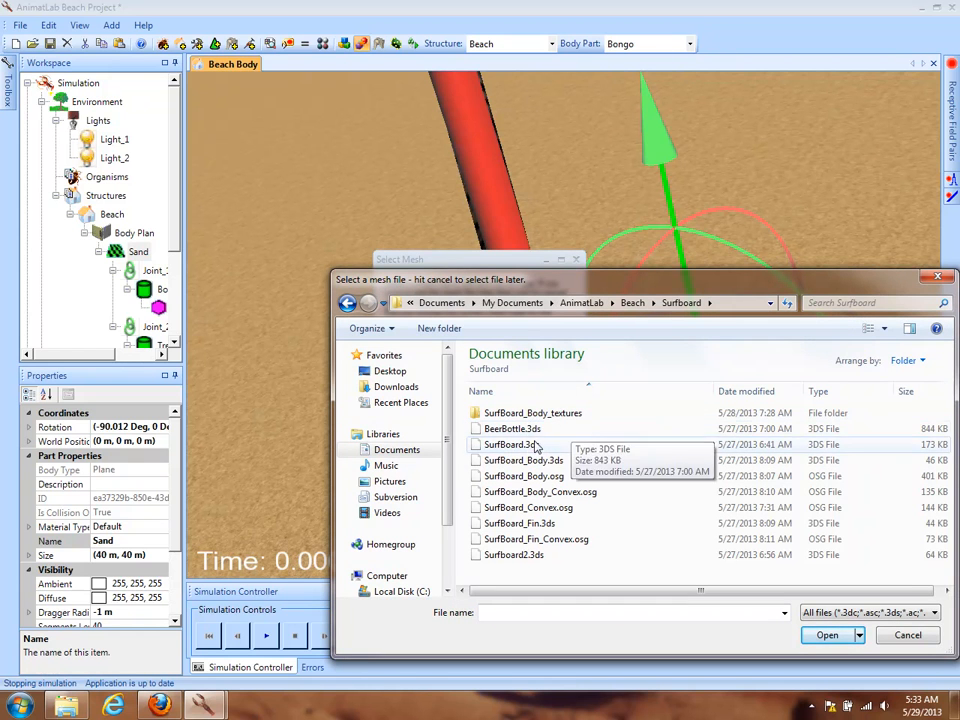
double_click(540, 444)
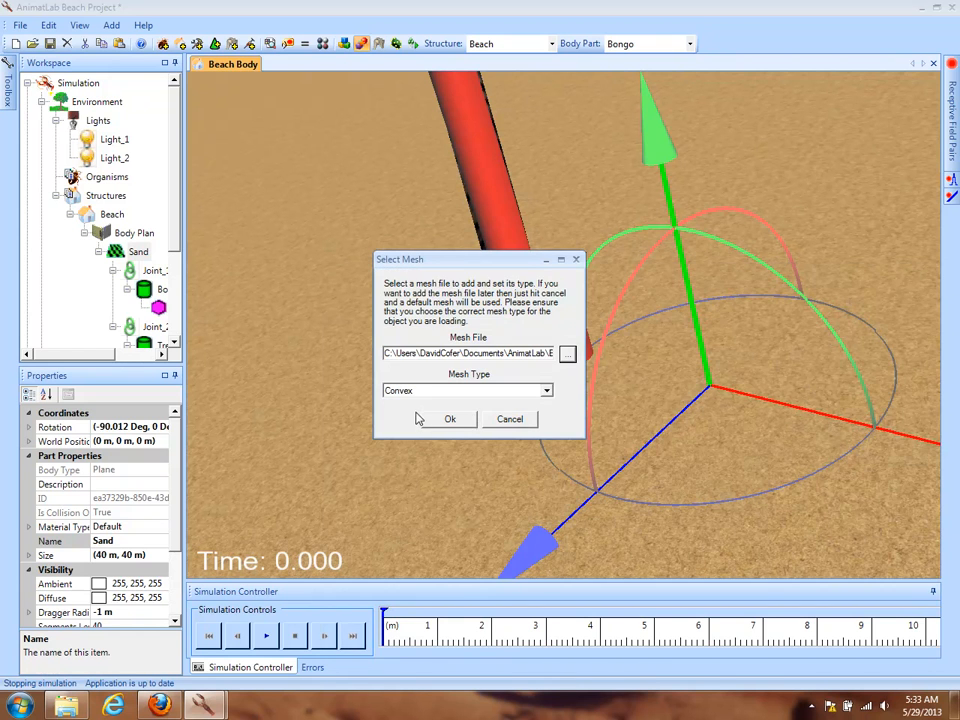
click(455, 421)
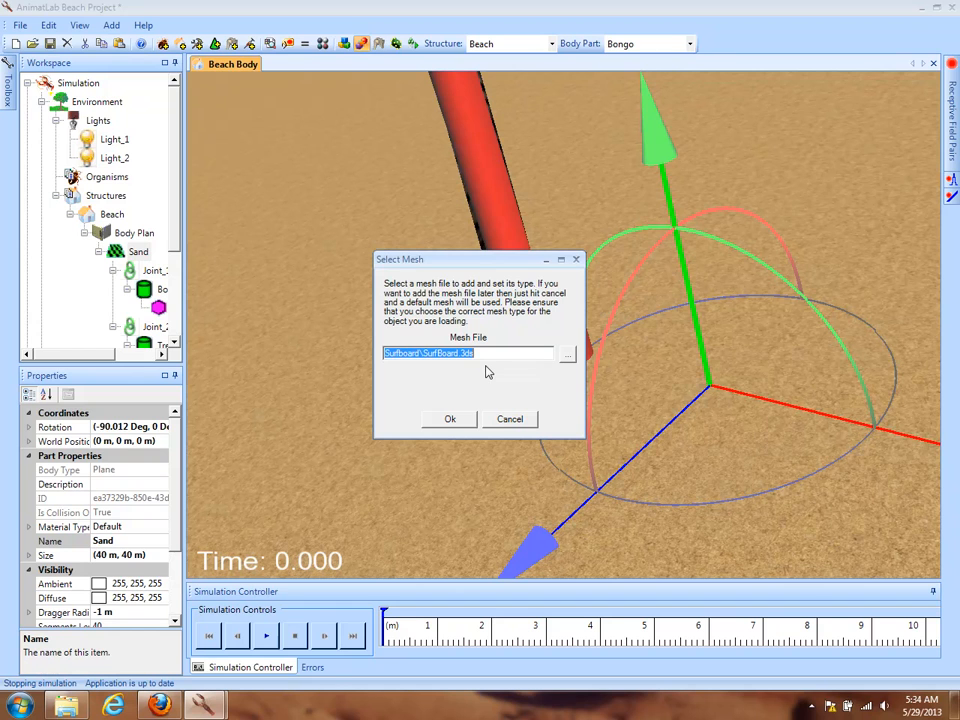
click(453, 421)
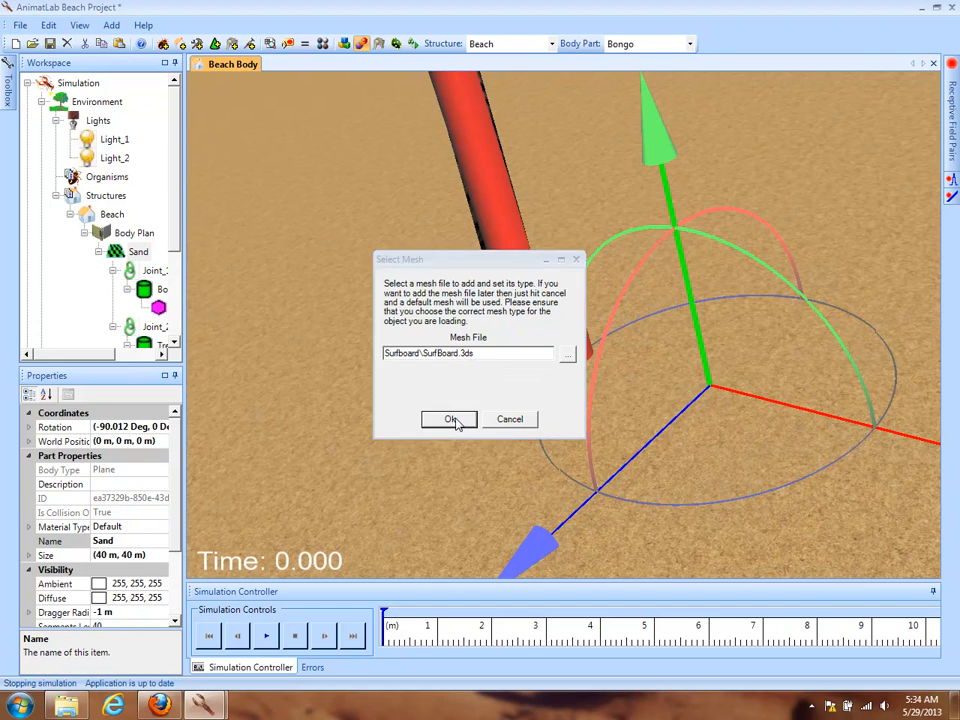
Inspect the new surfboard's convex collision mesh from several sides, especially around the fins at its lower end.
drag(568, 435, 628, 349)
drag(630, 193, 605, 85)
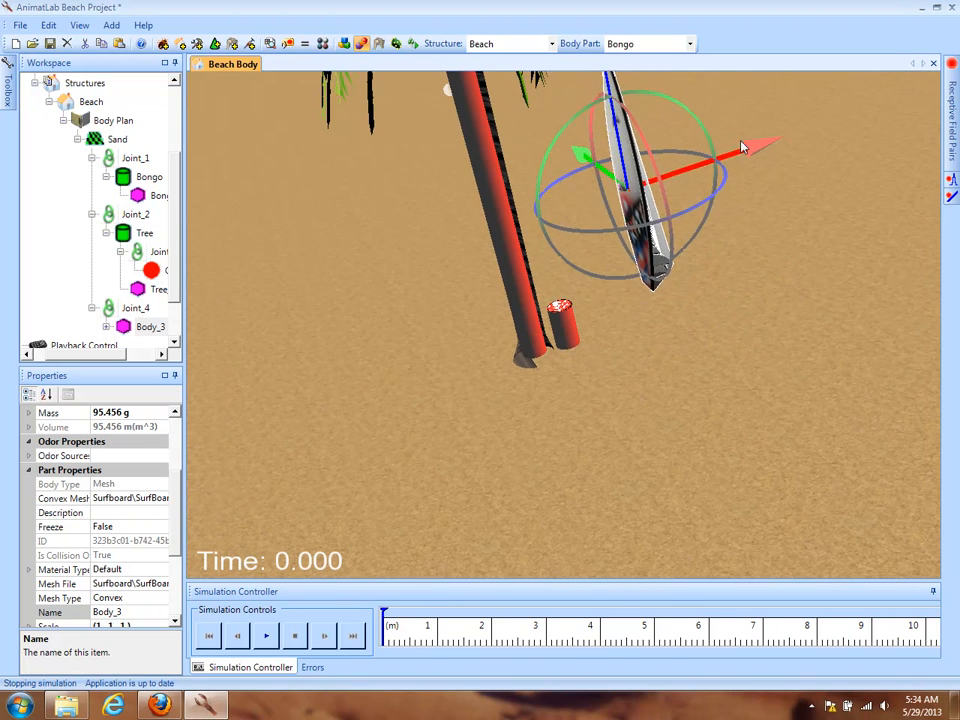
drag(735, 270, 578, 281)
drag(602, 325, 558, 319)
drag(492, 412, 533, 385)
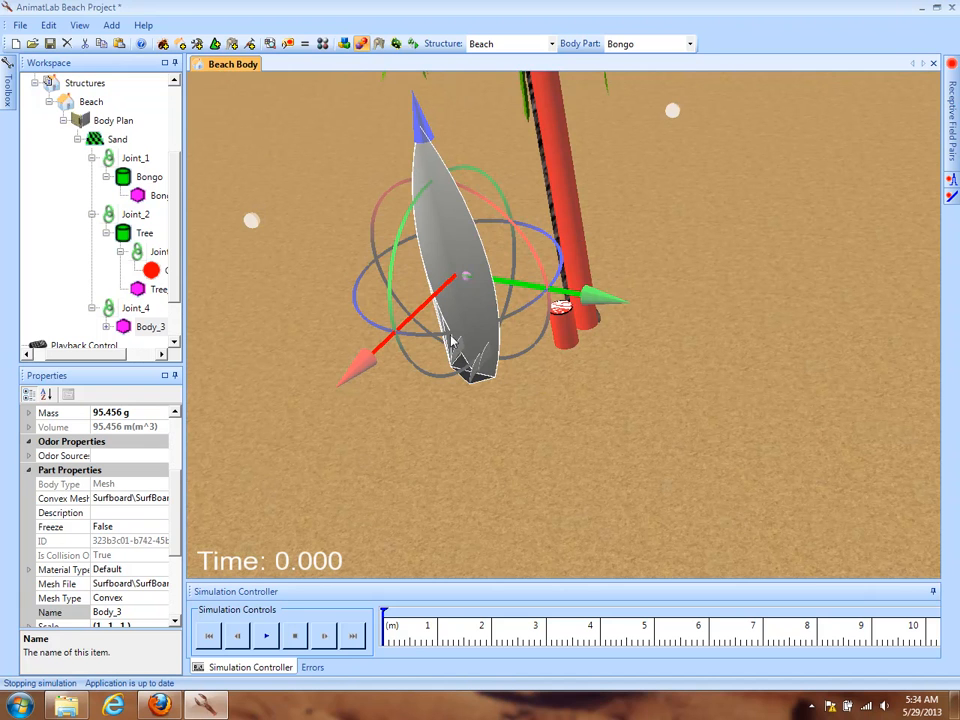
drag(449, 332, 617, 355)
drag(460, 475, 657, 488)
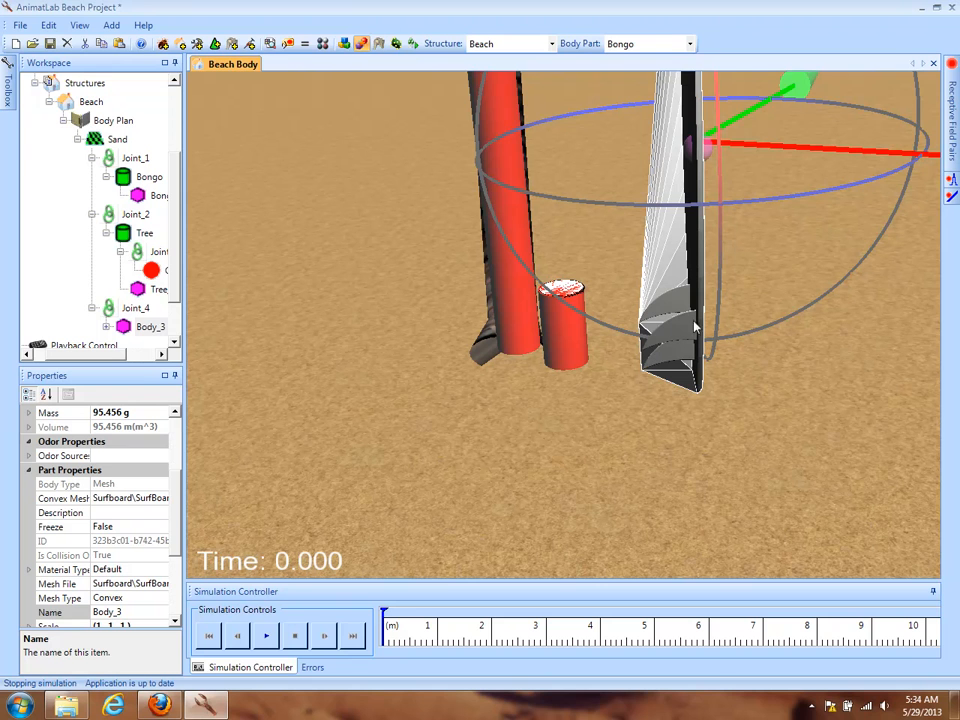
drag(557, 441, 525, 386)
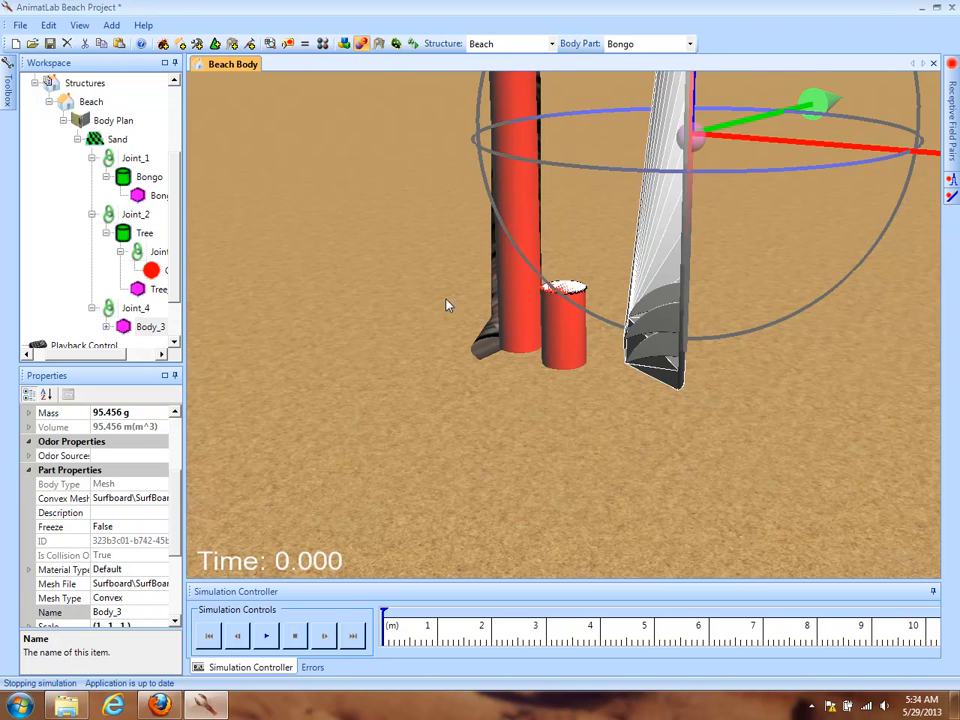
drag(454, 277, 605, 445)
right_drag(605, 445, 582, 218)
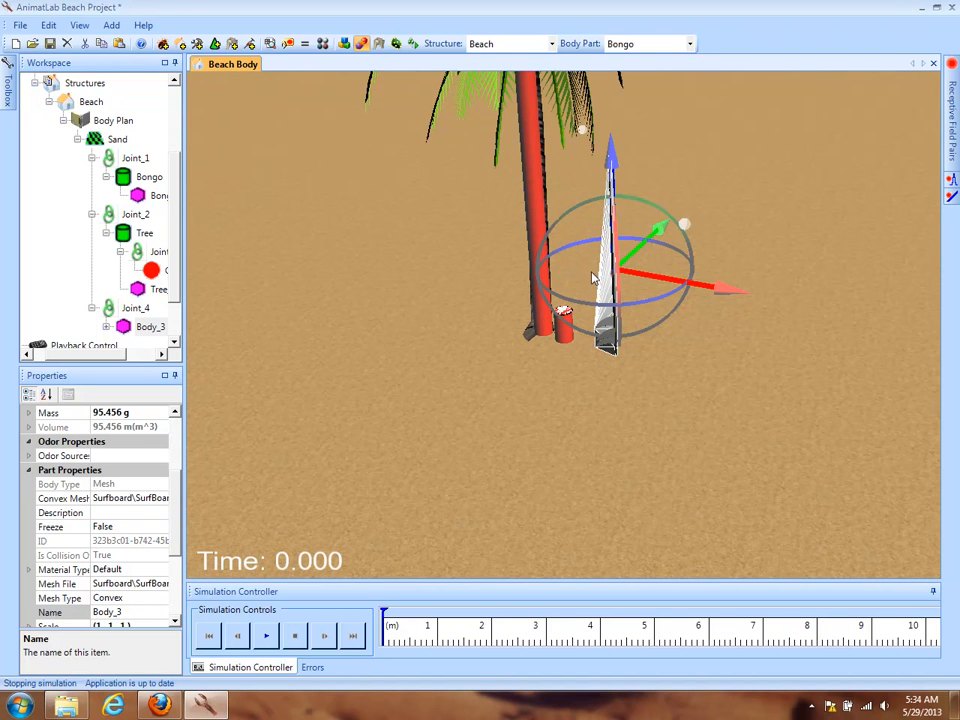
scroll(175, 595, down, 3)
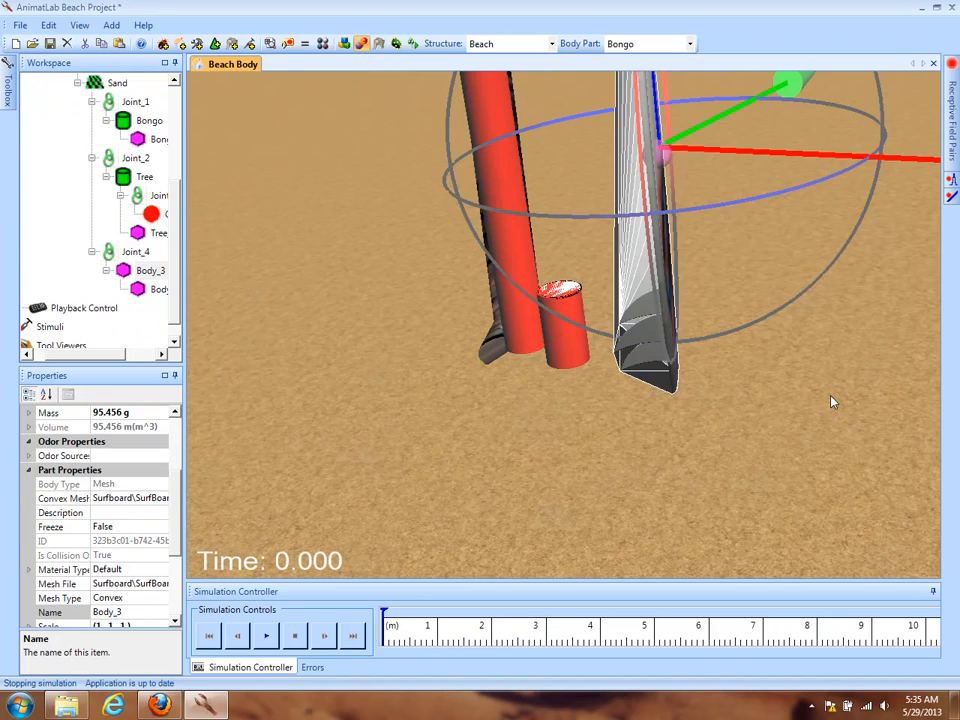
drag(832, 396, 851, 395)
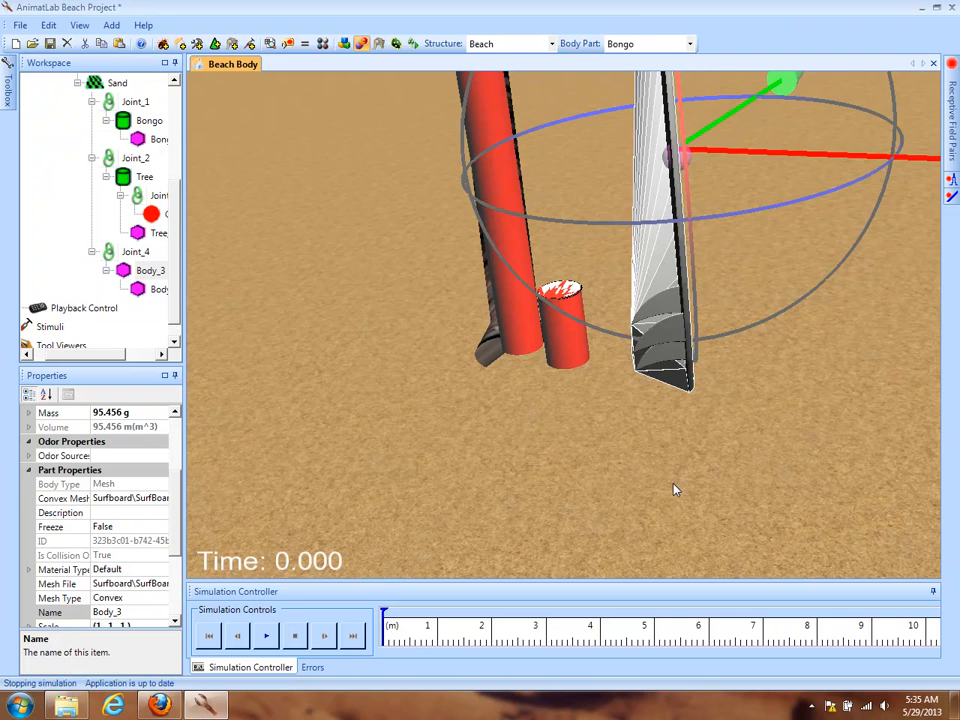
right_drag(675, 490, 276, 393)
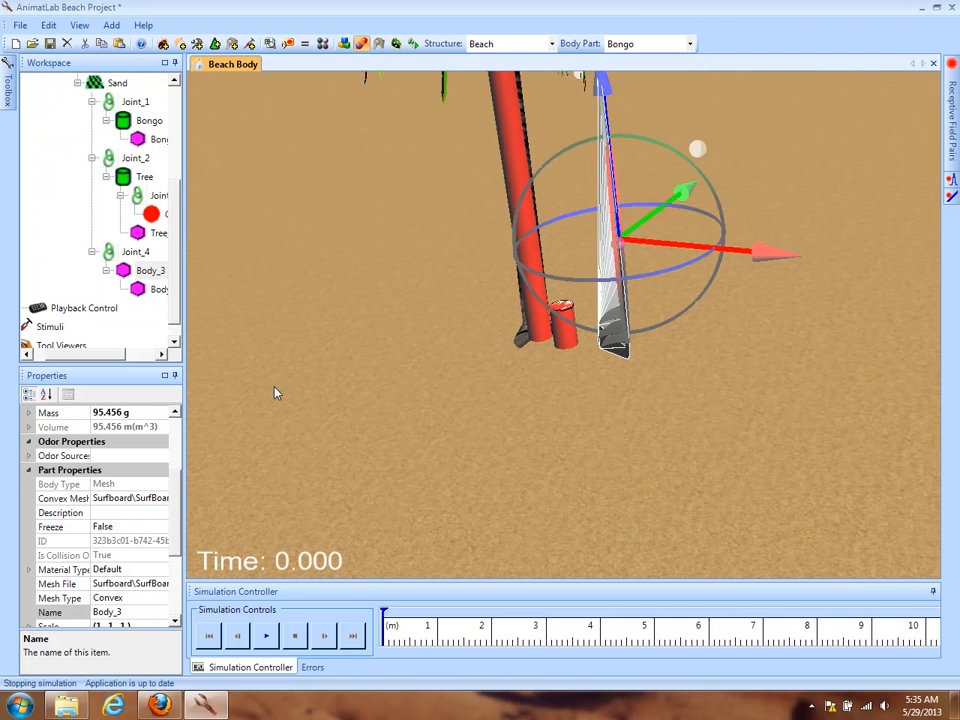
Switch to Windows Explorer and locate SurfBoard.3ds and the generated SurfBoard_Convex.osg in the Beach project's Surfboard folder.
click(66, 706)
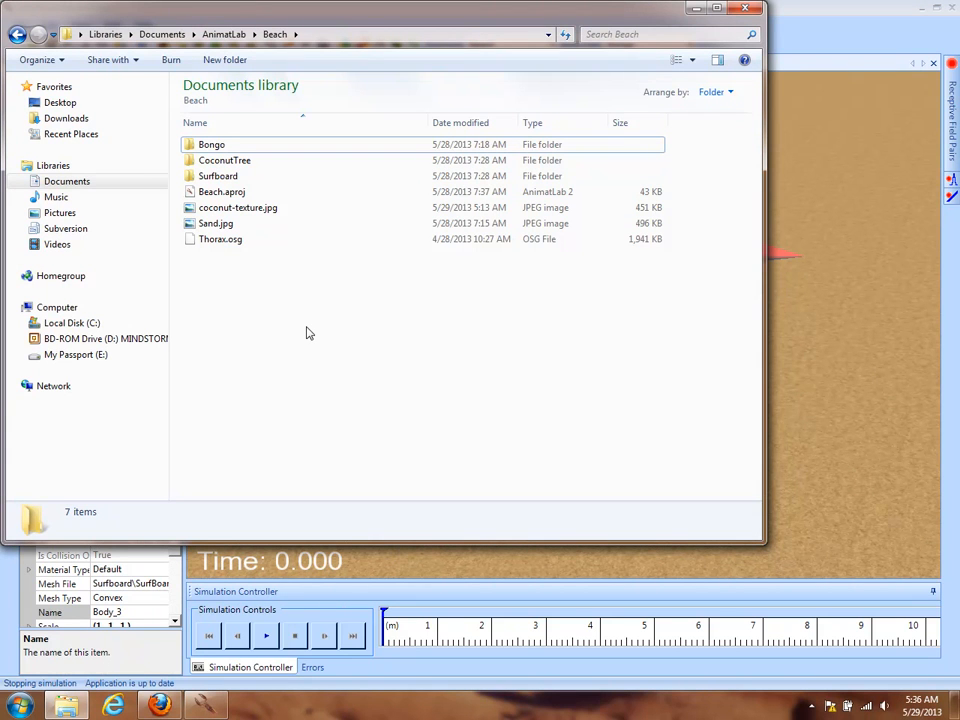
double_click(220, 176)
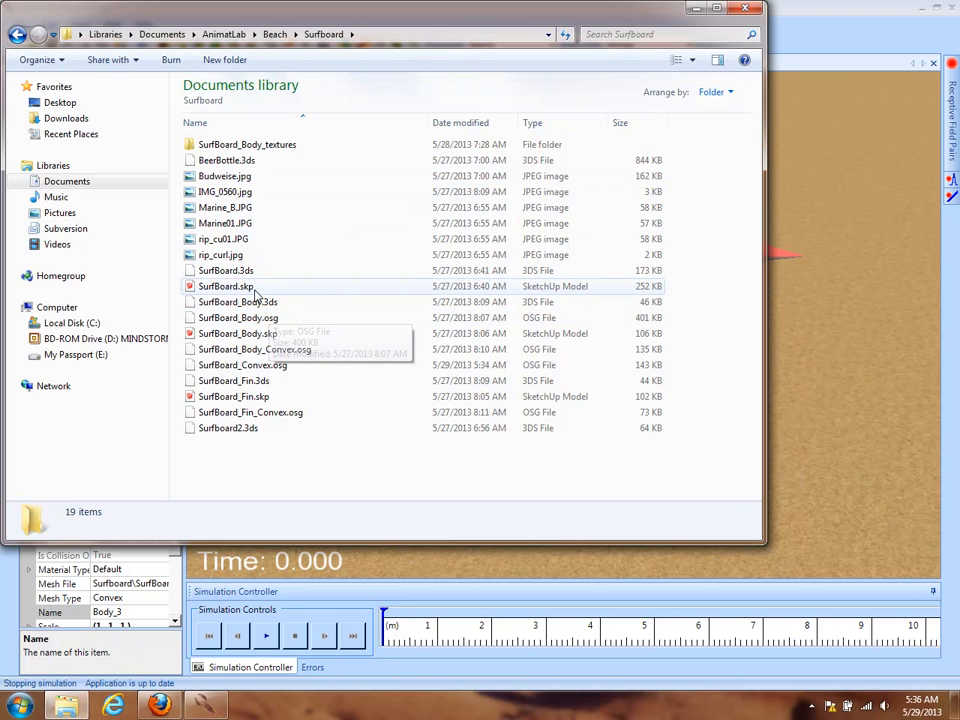
click(266, 273)
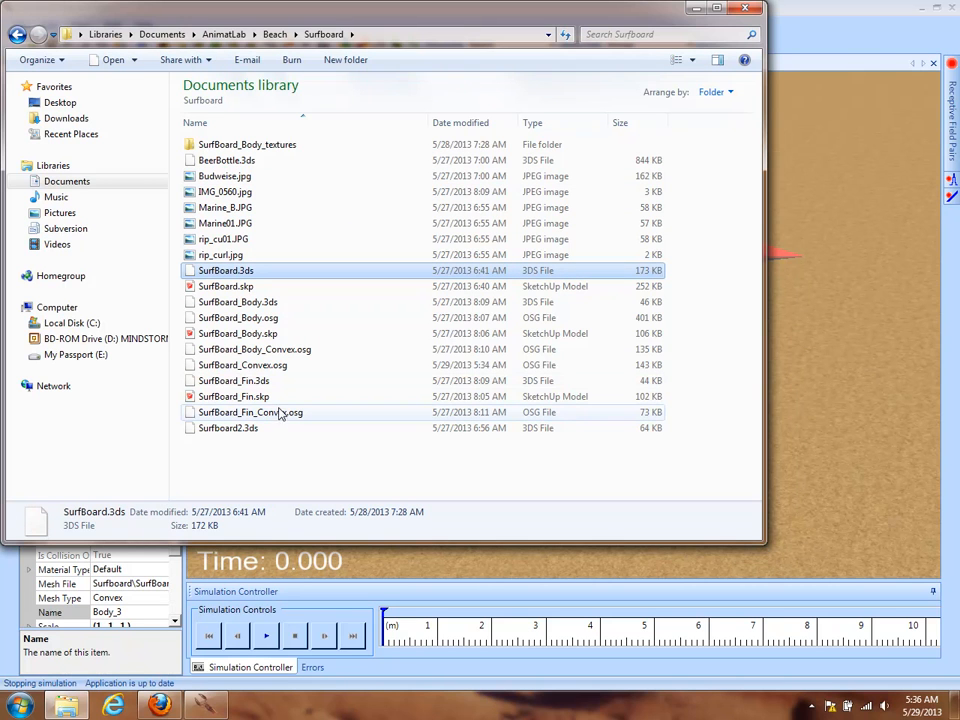
click(304, 366)
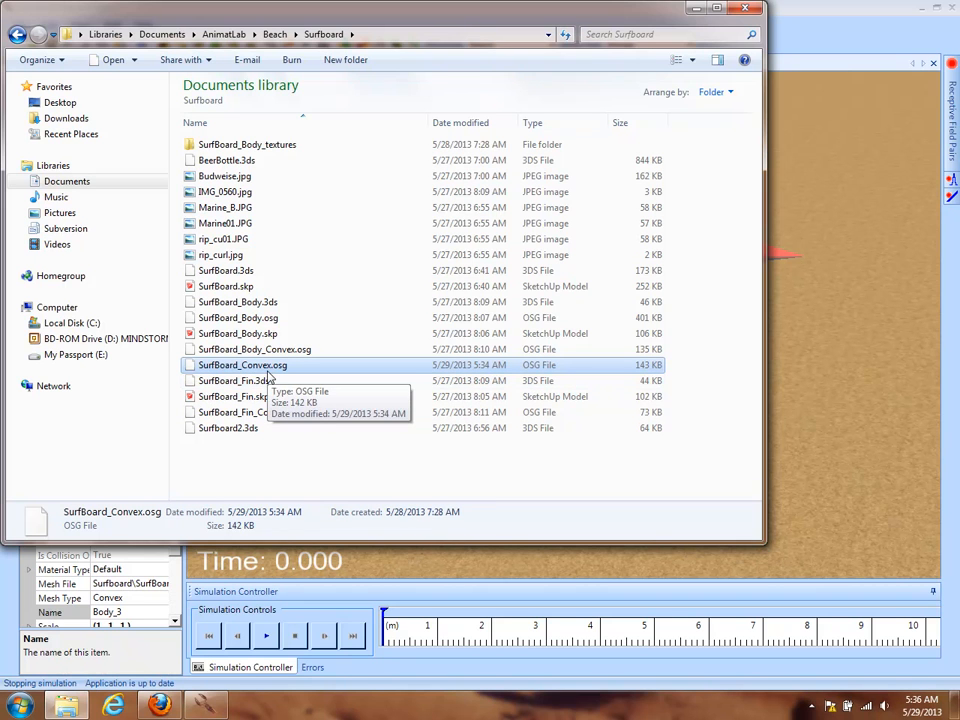
click(692, 9)
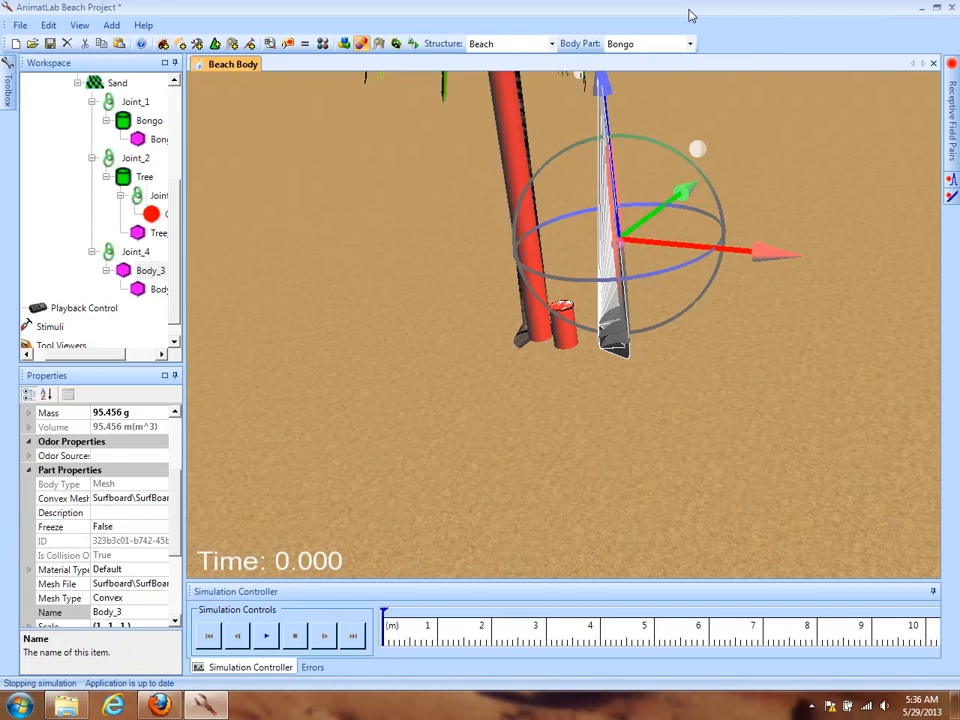
Rename the new surfboard collision mesh, Body_3, as Surfboard.
drag(642, 293, 548, 296)
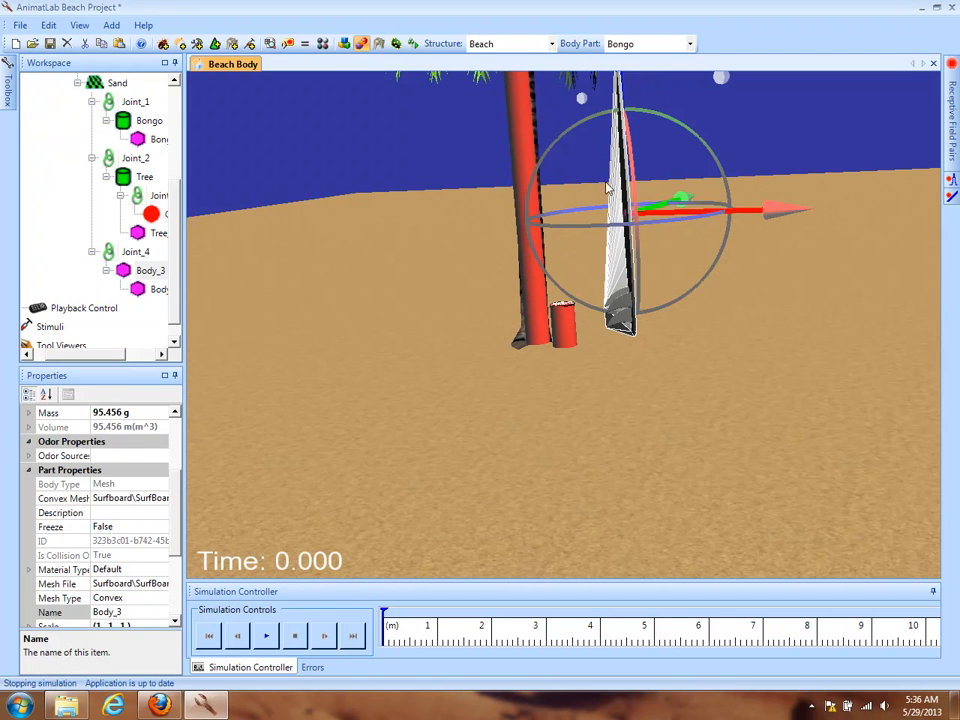
drag(727, 335, 867, 283)
drag(471, 360, 668, 402)
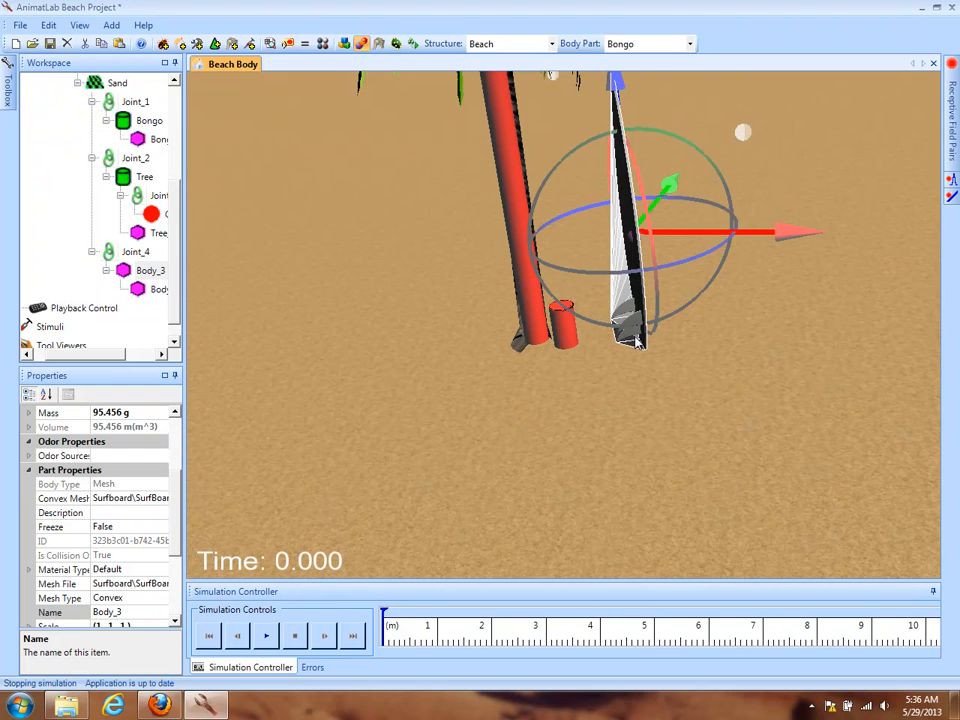
right_drag(715, 353, 688, 330)
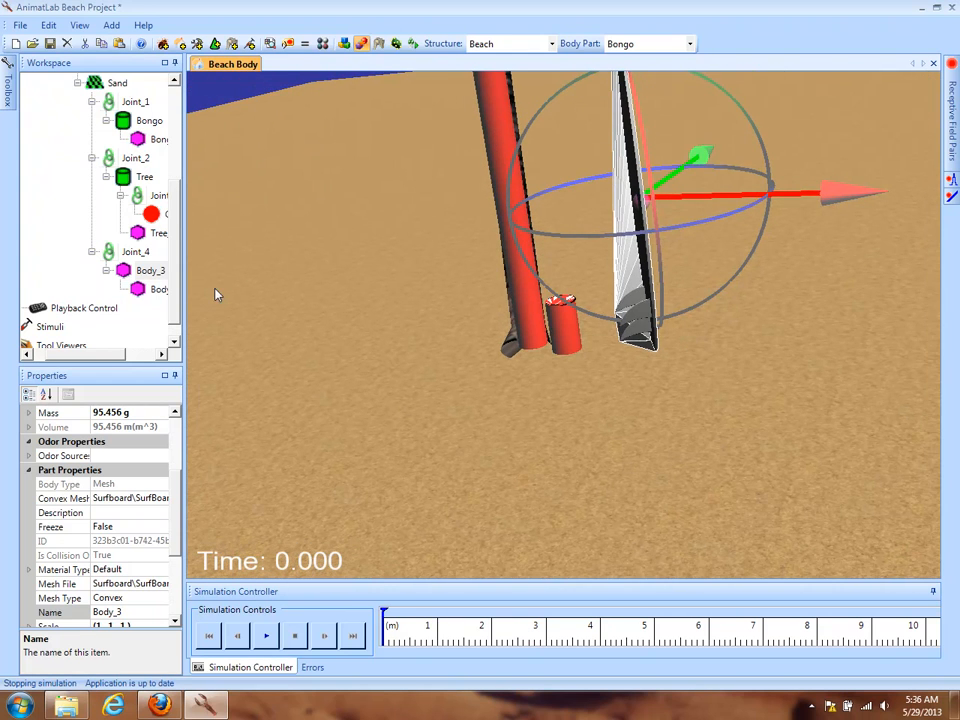
click(141, 610)
click(141, 610)
text(Surfboard)
key(Return)
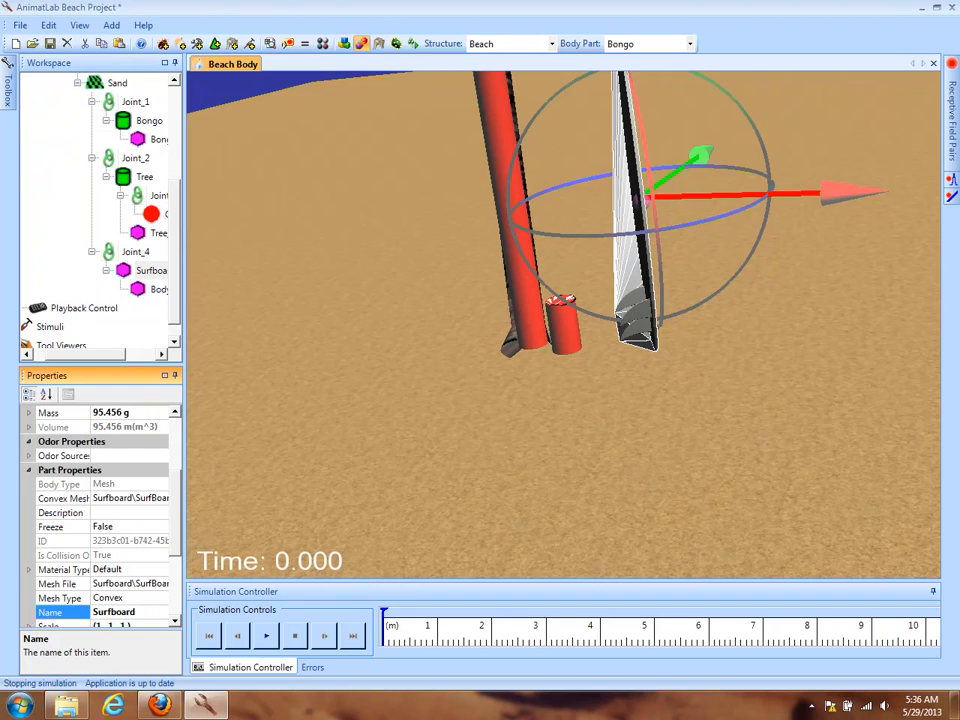
Rename the surfboard's child graphics mesh as Surfboard_Graphics.
click(158, 289)
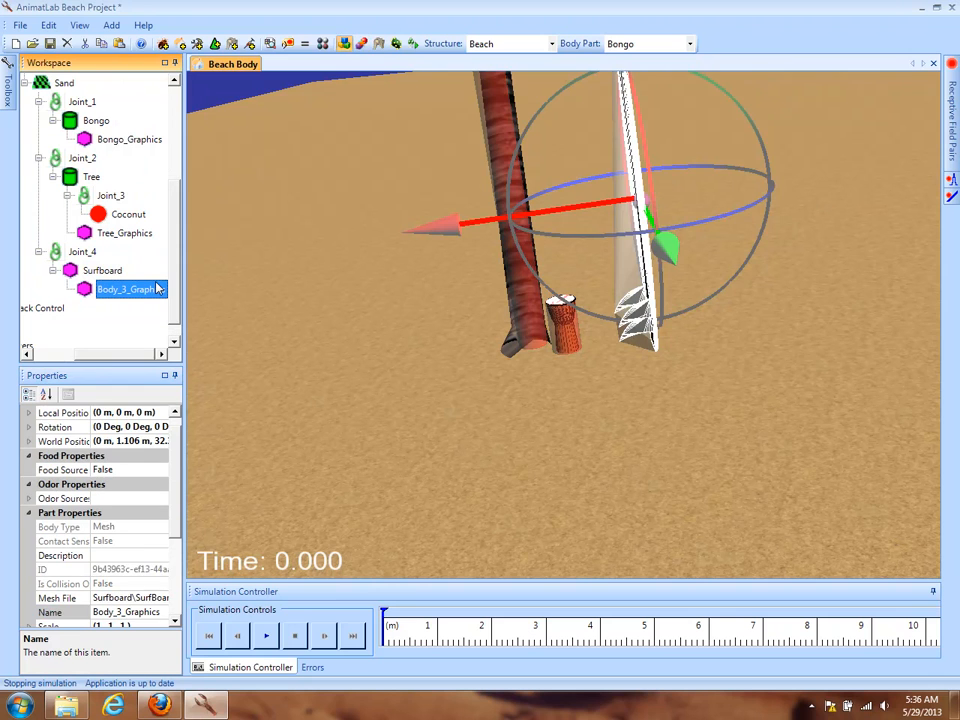
click(133, 611)
drag(121, 611, 42, 617)
text(Surfboard)
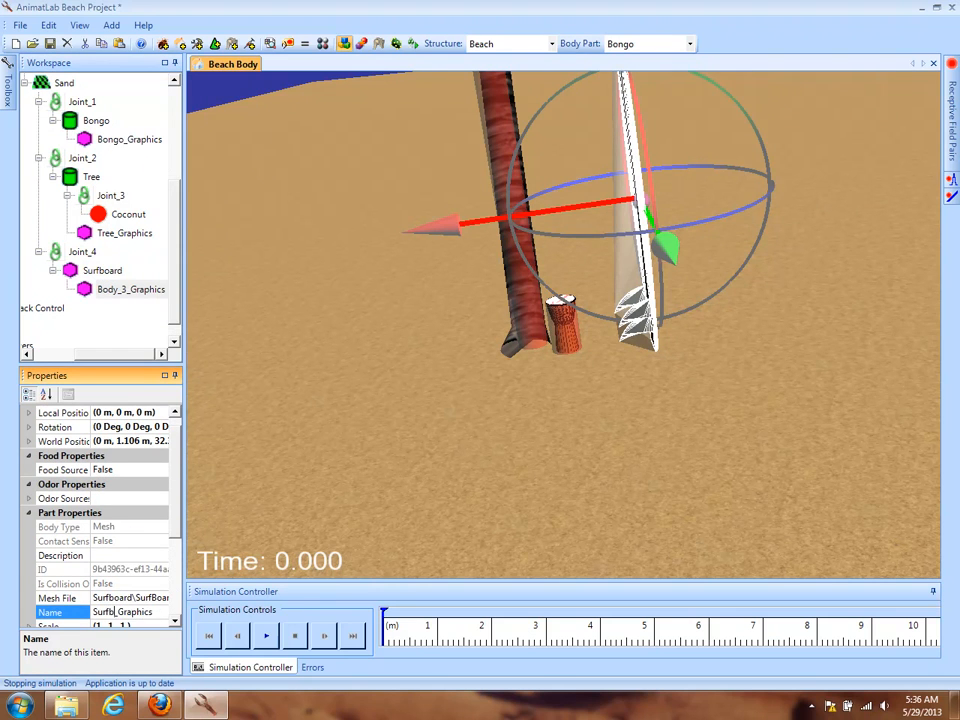
key(Return)
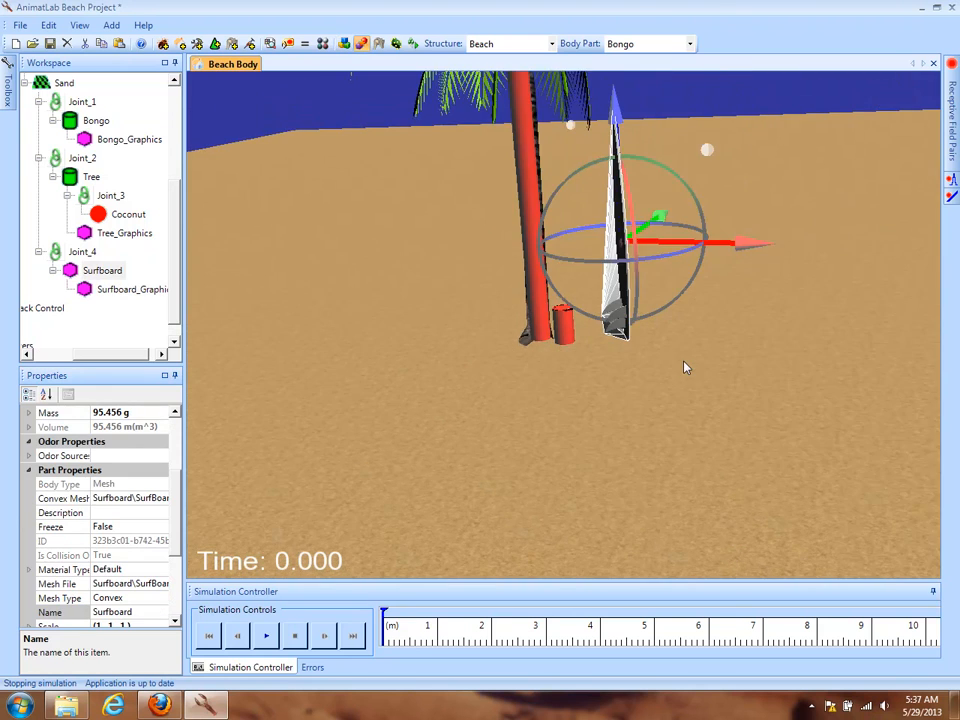
Run the simulation, examine how the fallen surfboard and its fins rest on the sand, and stop it.
drag(684, 362, 397, 453)
drag(800, 392, 351, 326)
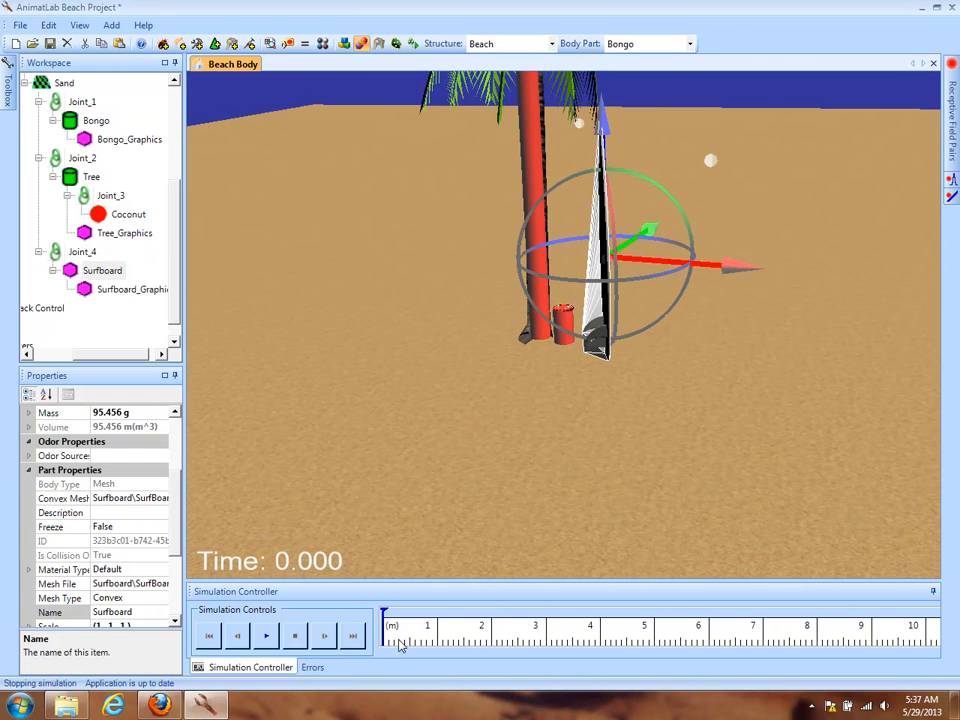
click(266, 637)
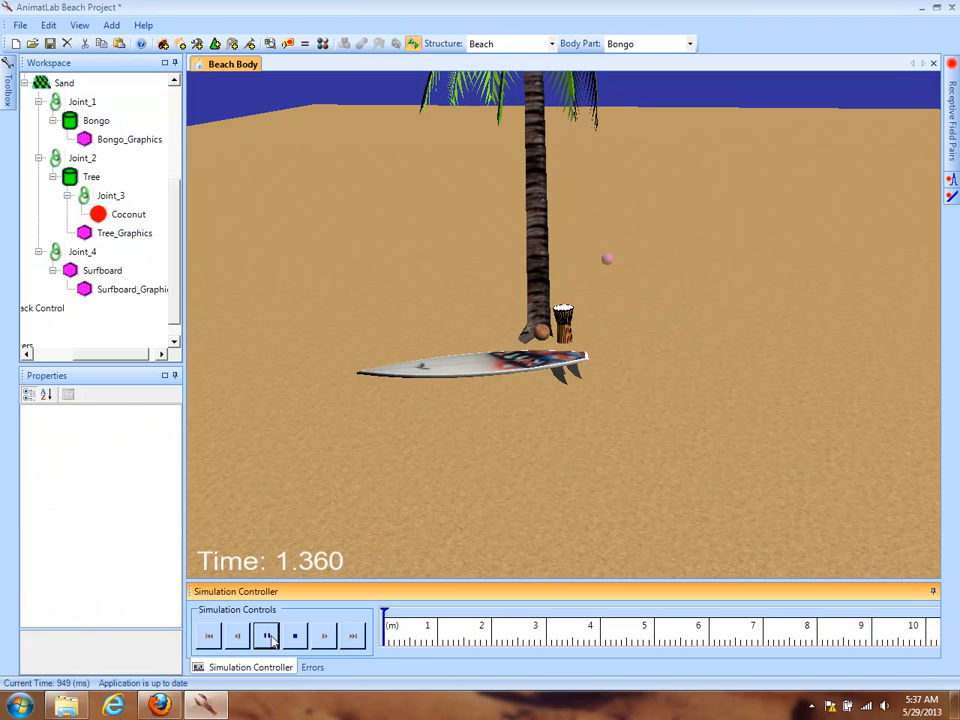
drag(690, 383, 621, 374)
right_drag(621, 374, 646, 428)
drag(469, 491, 568, 383)
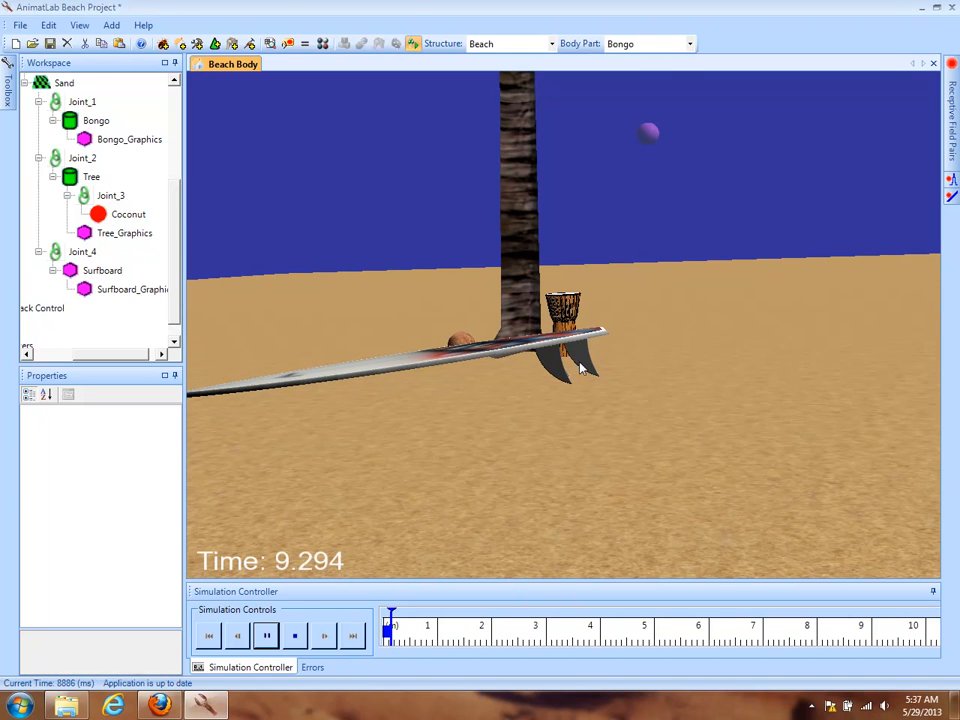
drag(264, 416, 444, 425)
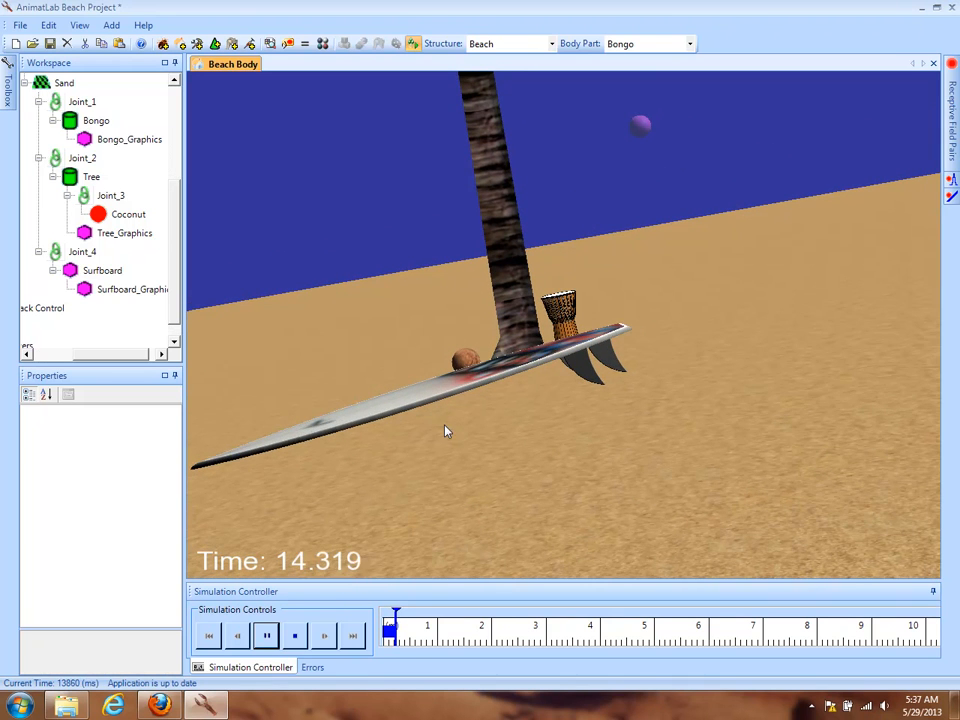
click(294, 636)
Examine the surfboard's convex collision shape from several sides, focusing on how it wraps around the fins.
drag(779, 412, 590, 247)
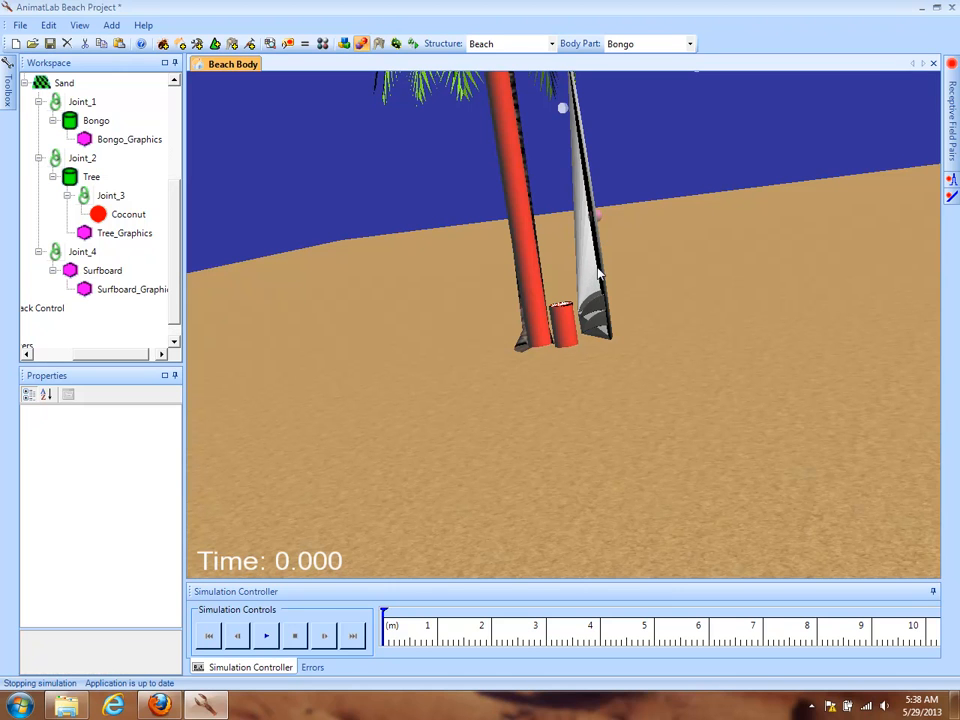
drag(644, 236, 602, 332)
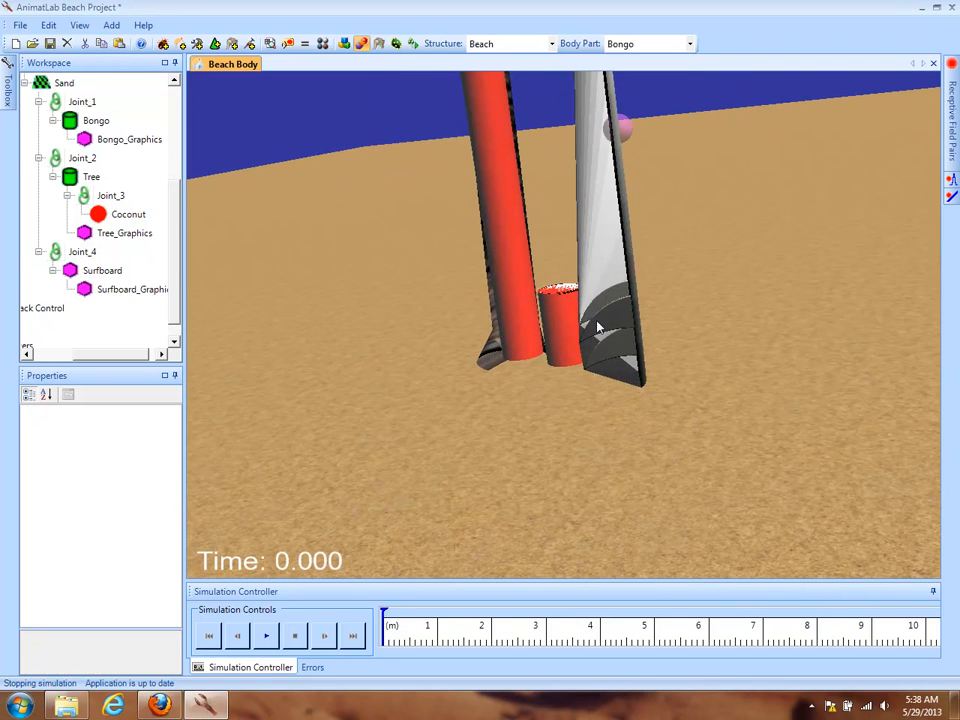
drag(576, 157, 701, 369)
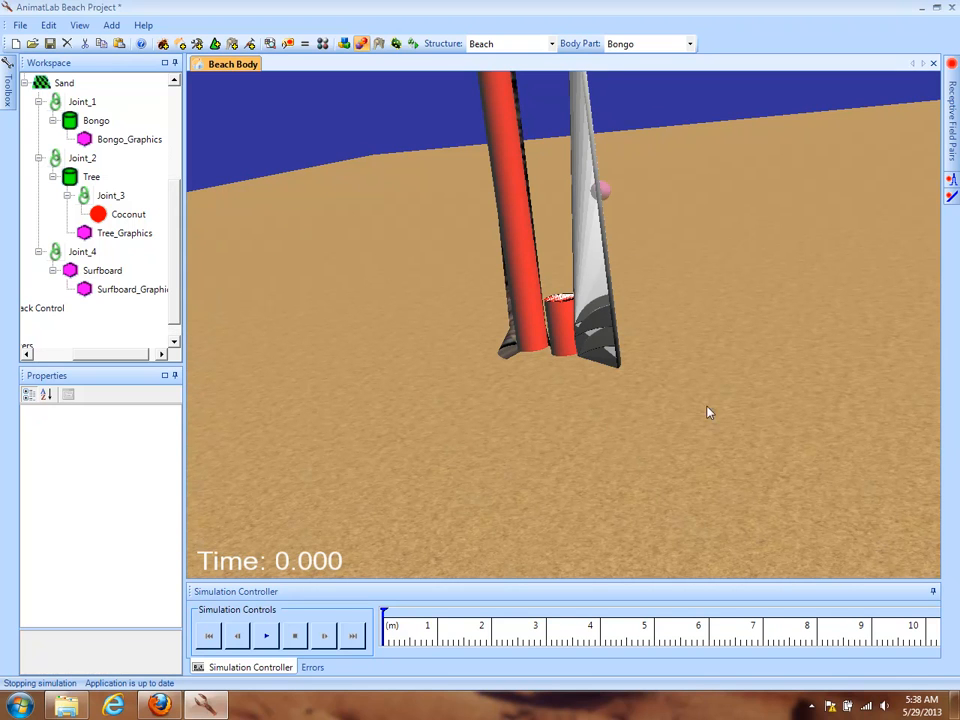
drag(820, 344, 879, 363)
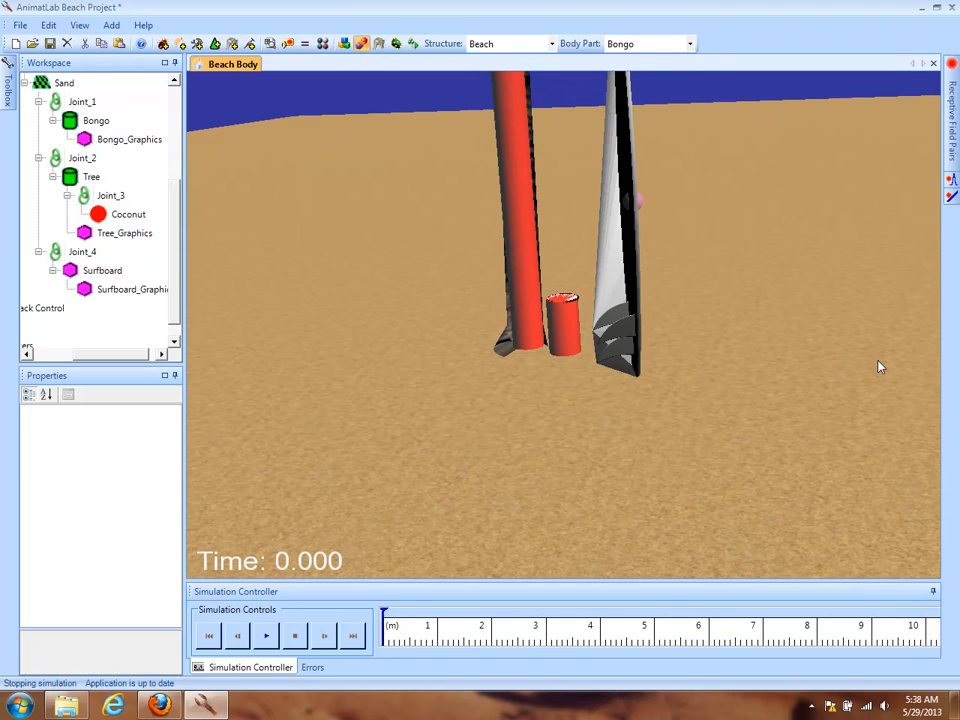
drag(655, 406, 574, 388)
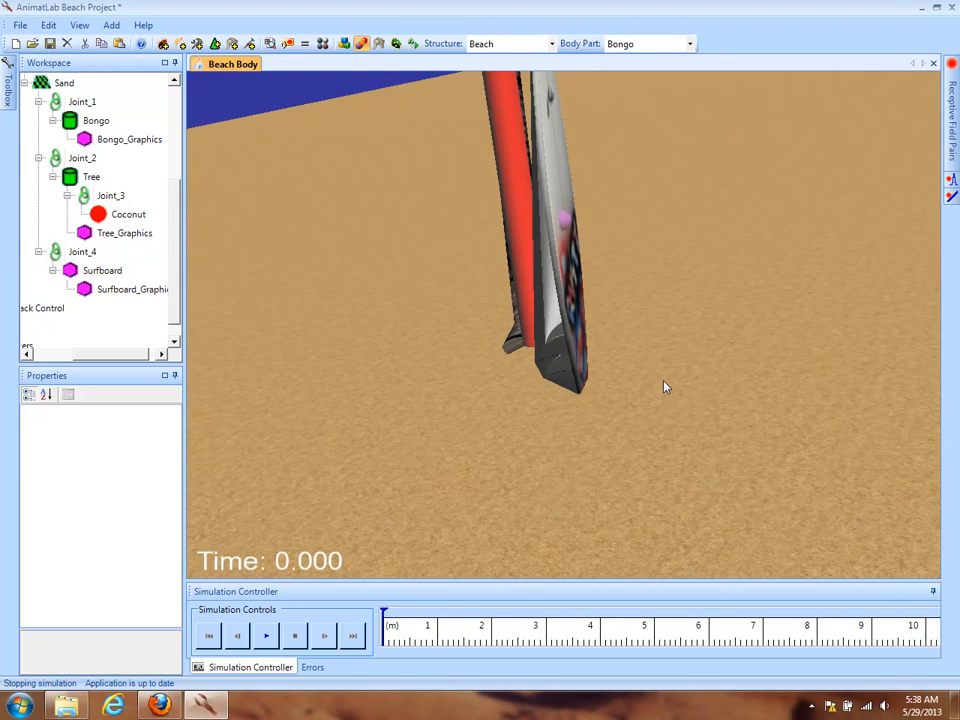
drag(665, 387, 753, 369)
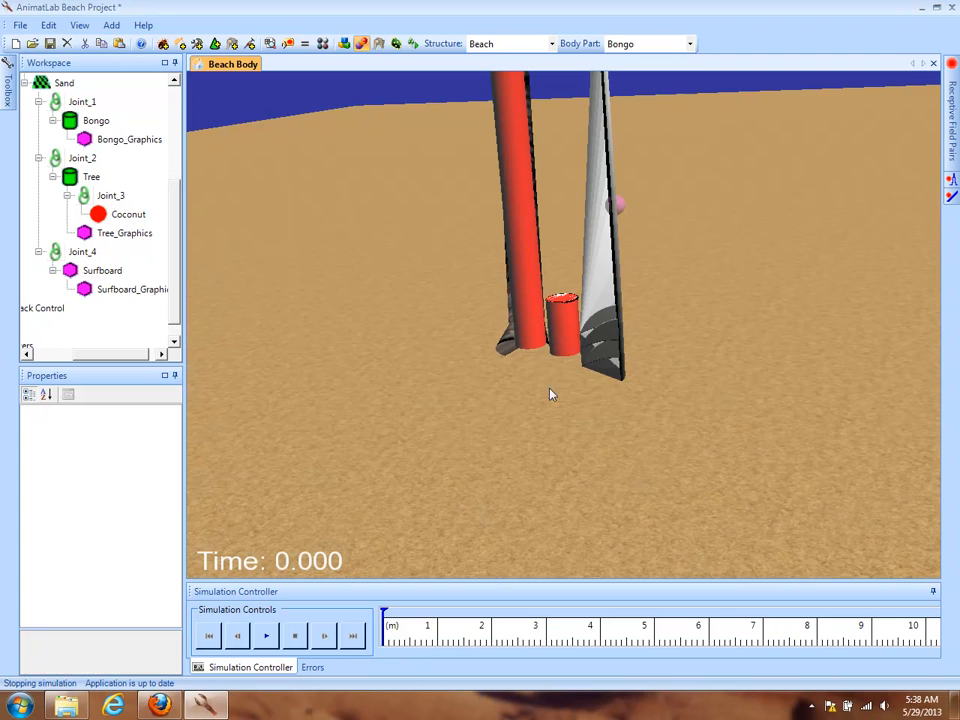
drag(524, 398, 510, 342)
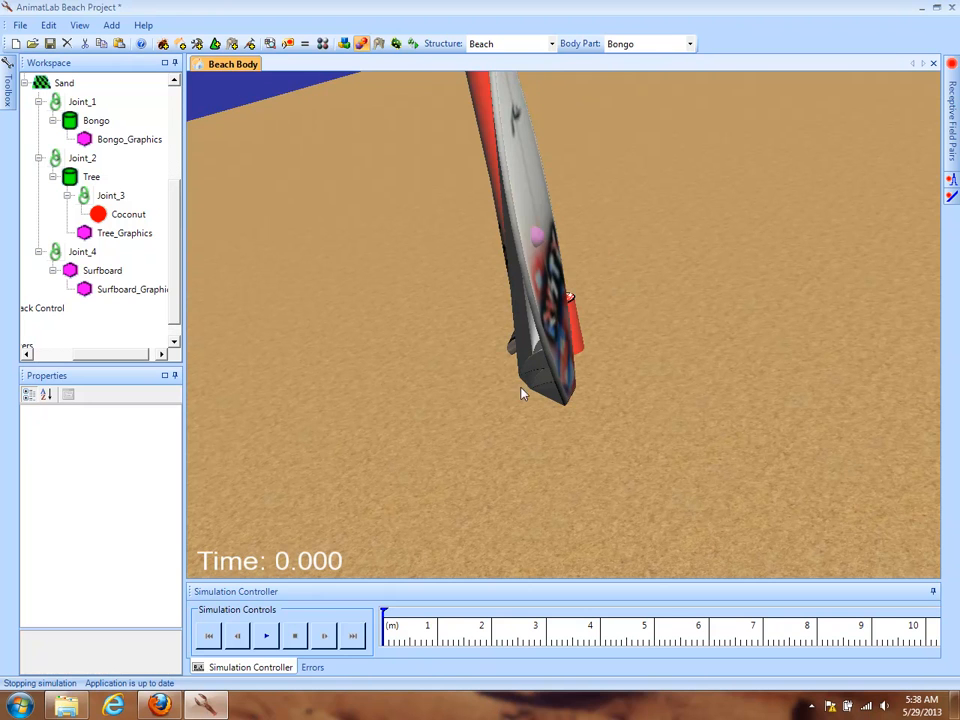
drag(573, 378, 669, 315)
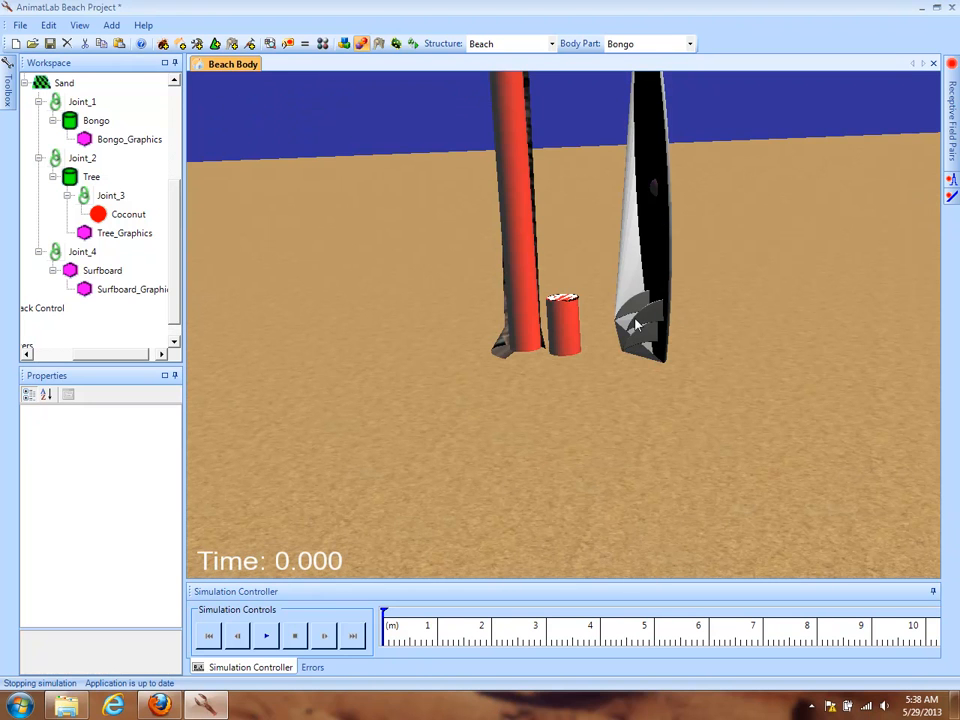
drag(751, 325, 602, 279)
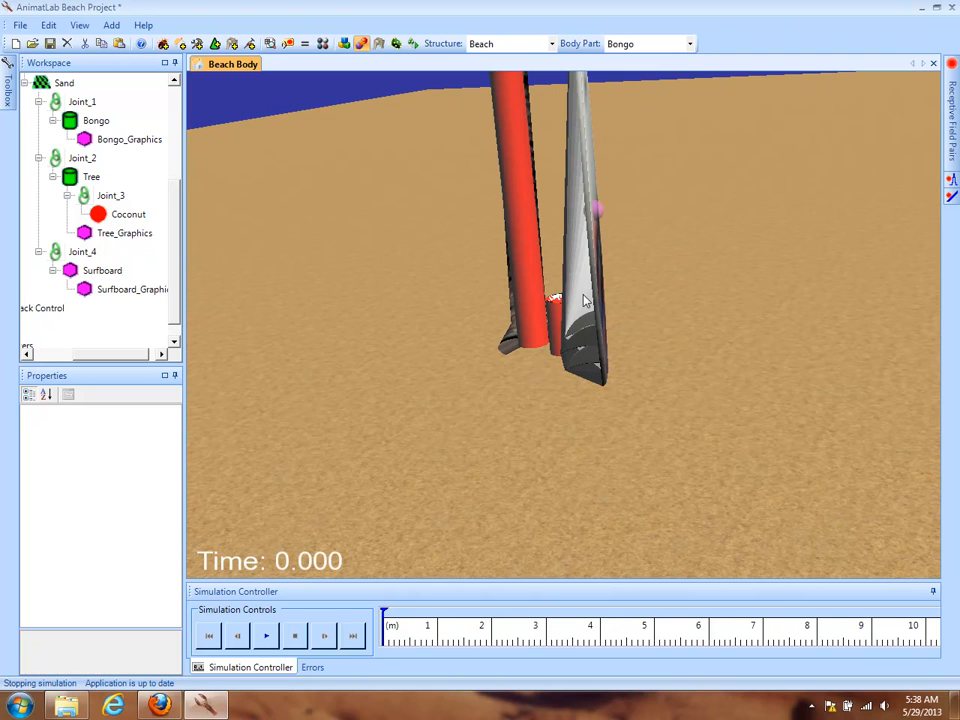
drag(514, 409, 487, 424)
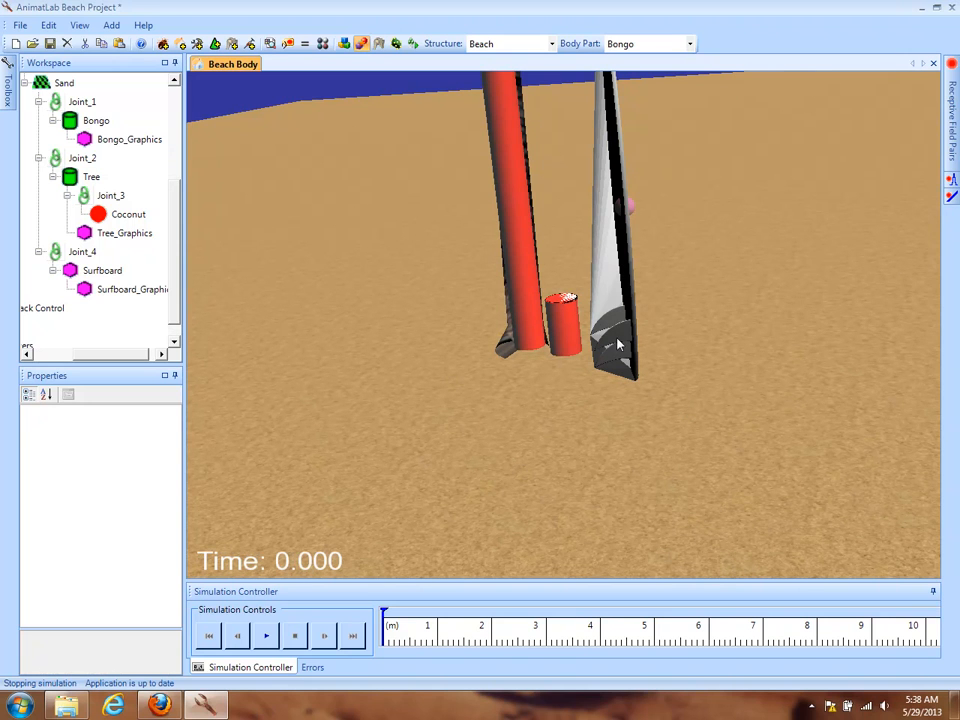
drag(621, 360, 425, 463)
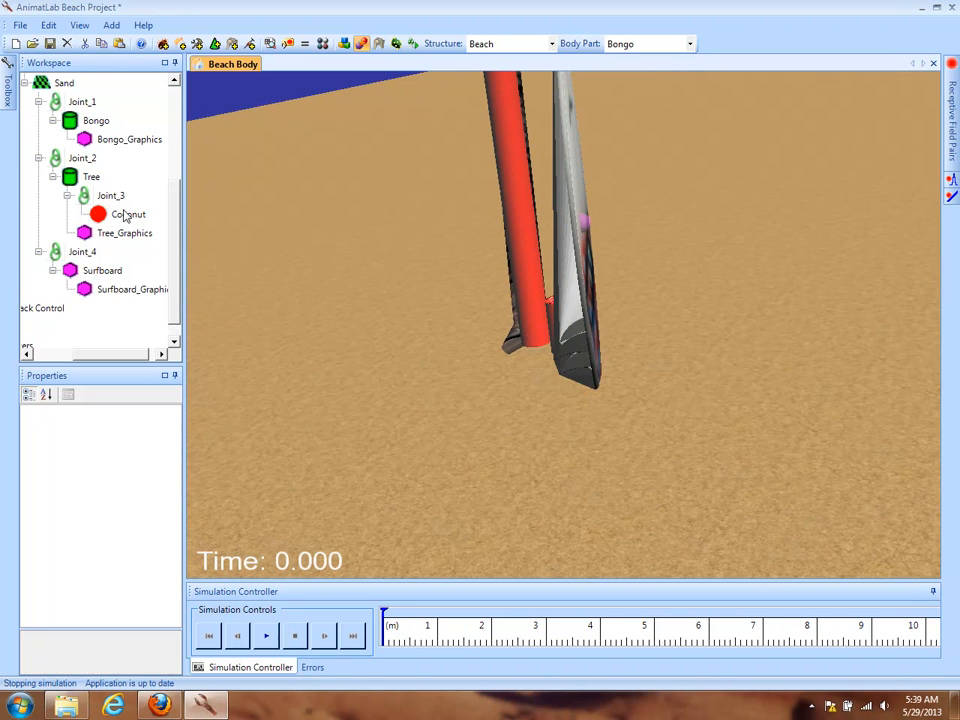
Add another Mesh child body to Sand as a collision object with default graphics, attached with a FreeJoint.
scroll(180, 230, up, 2)
click(60, 121)
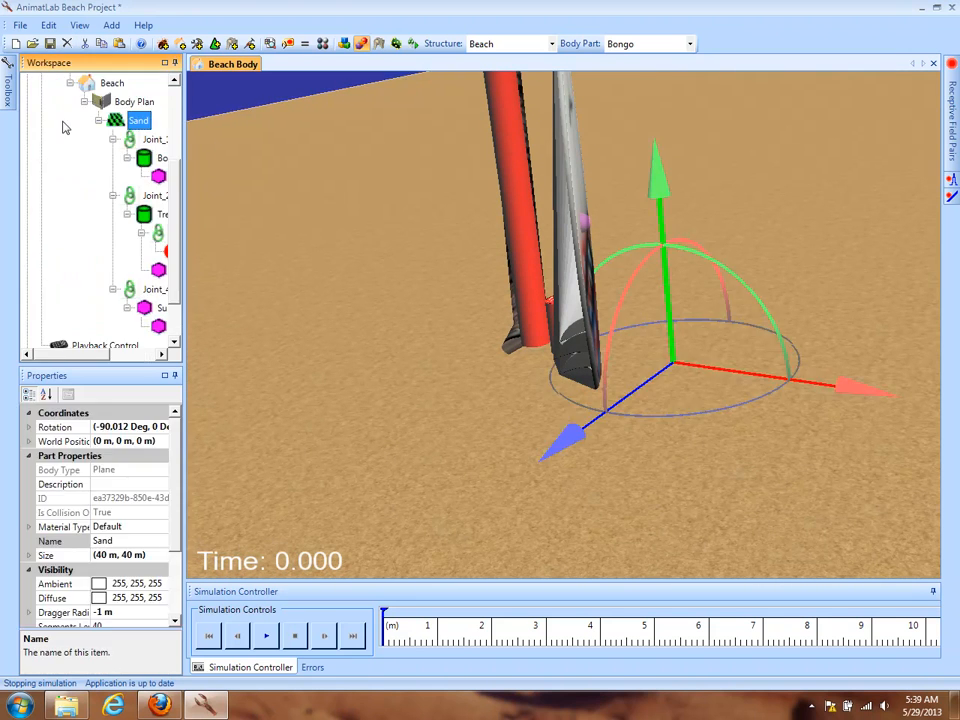
right_click(118, 122)
click(165, 251)
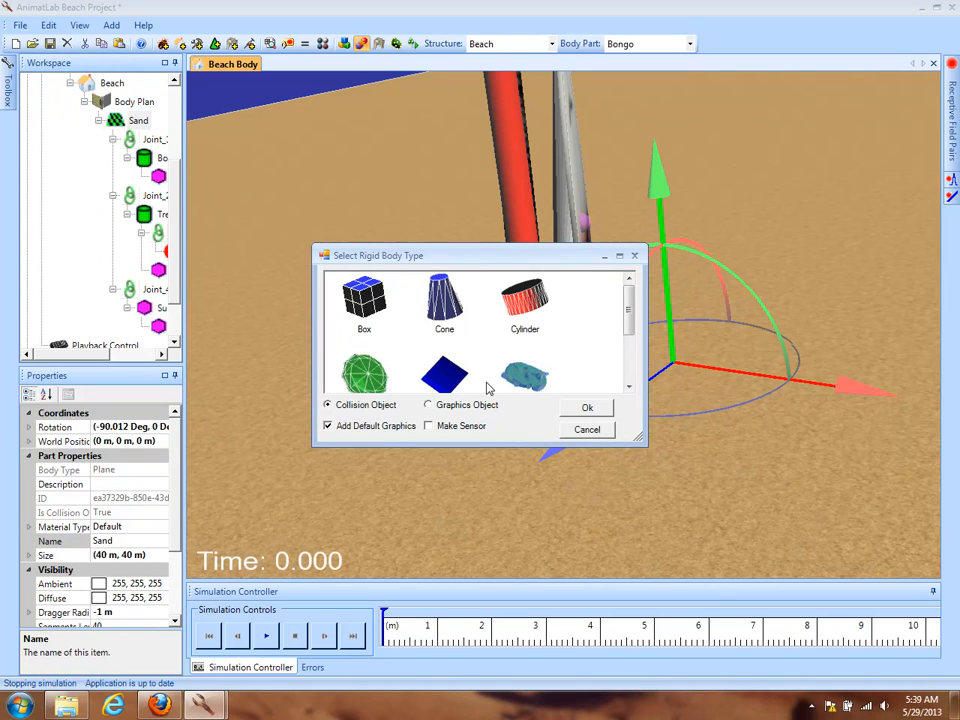
click(530, 376)
click(375, 427)
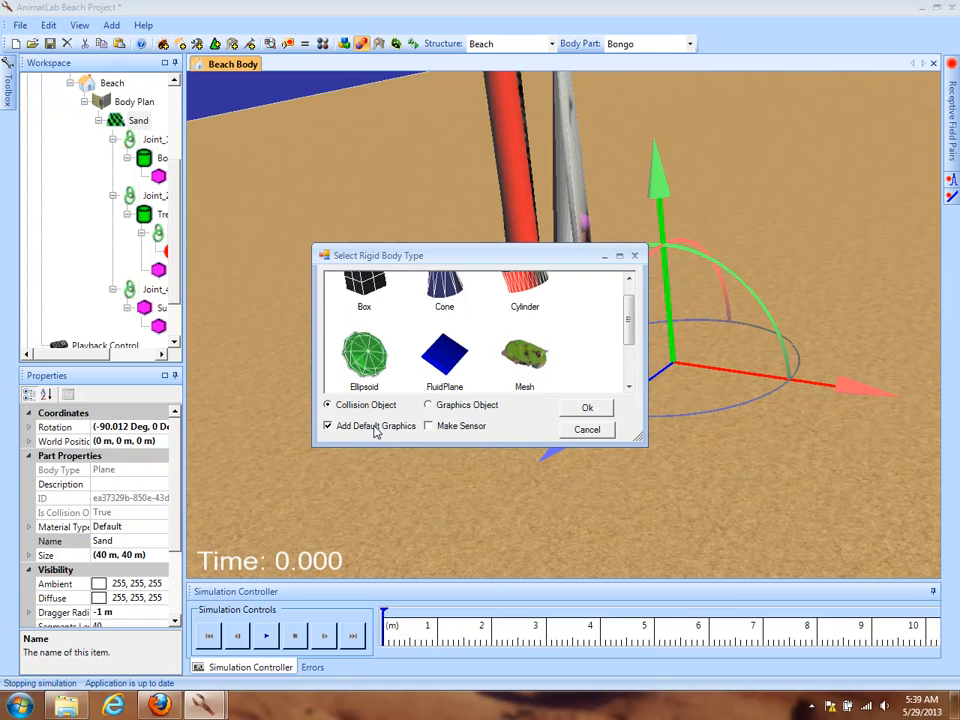
click(586, 409)
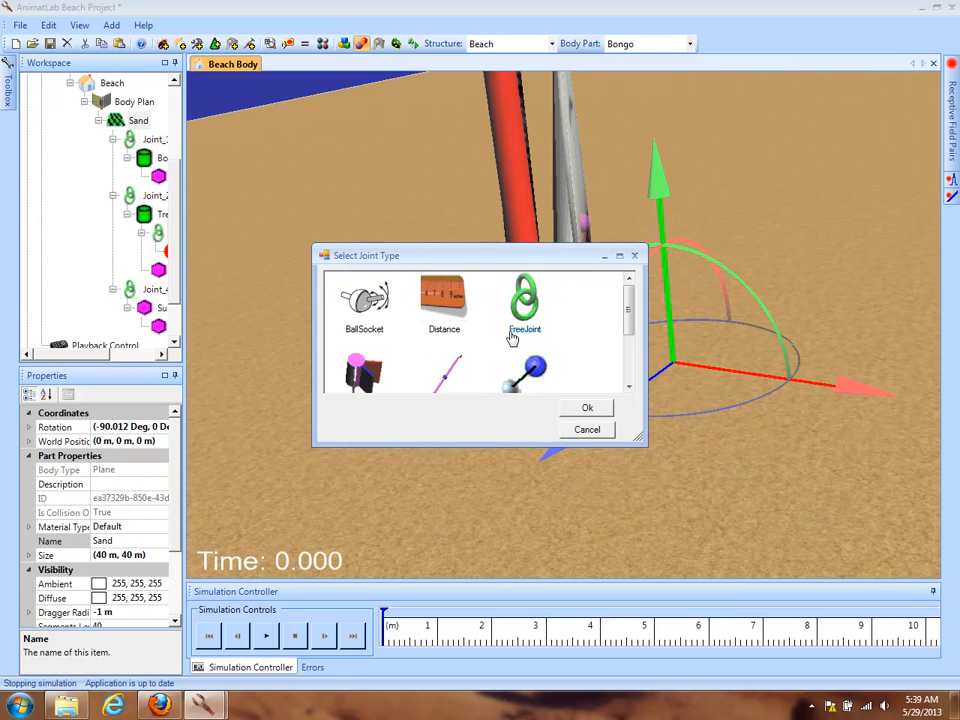
click(528, 309)
double_click(528, 309)
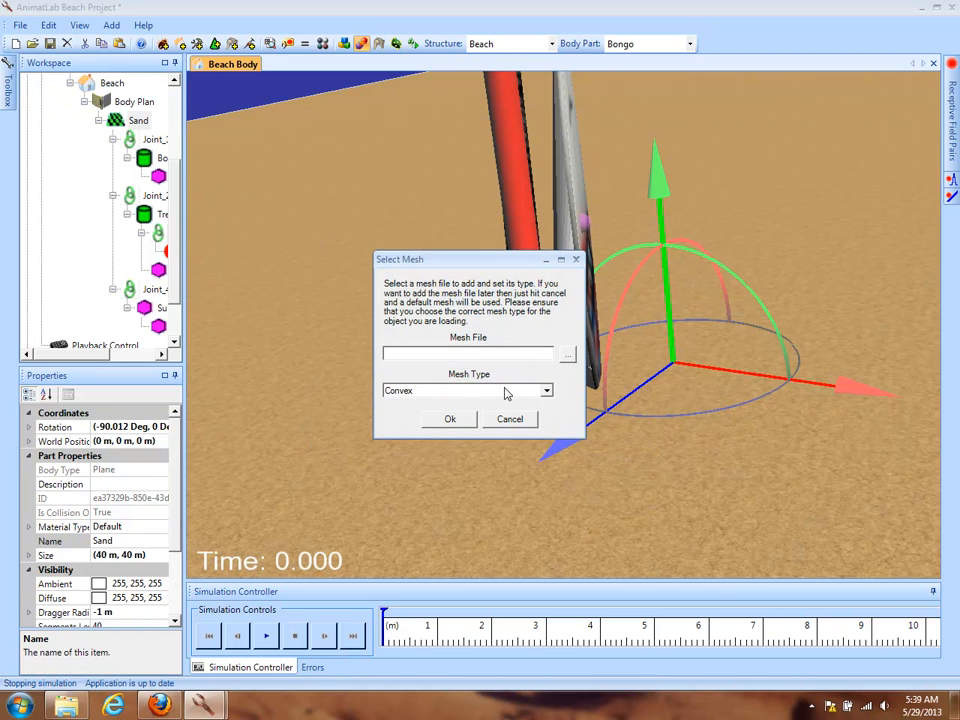
Load Thorax.osg from the Beach folder as the new body's Convex collision mesh.
click(568, 353)
click(523, 461)
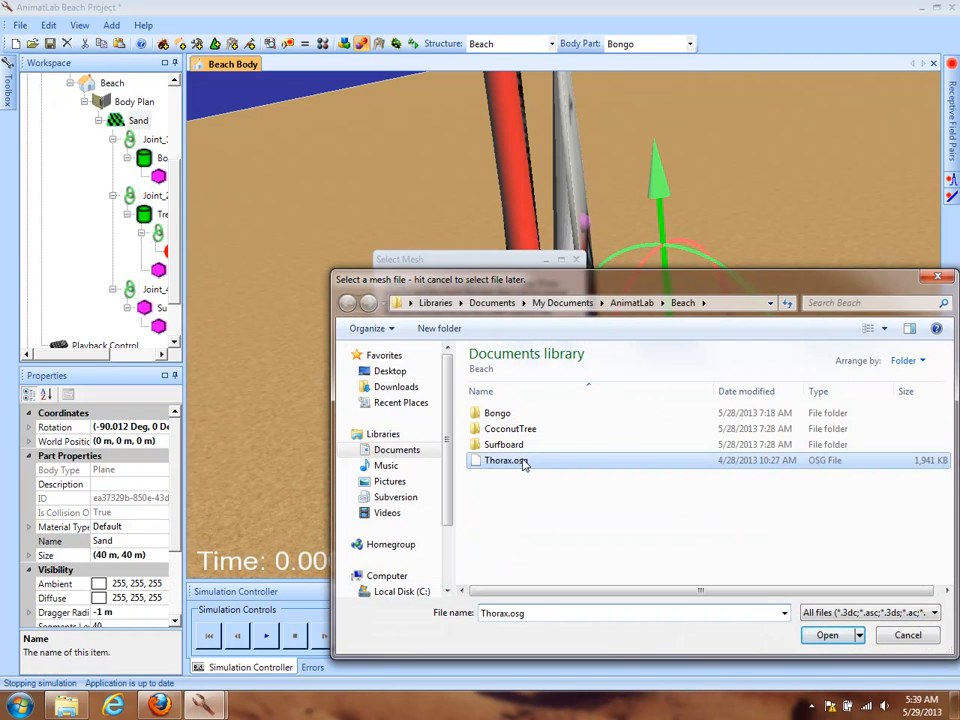
double_click(523, 461)
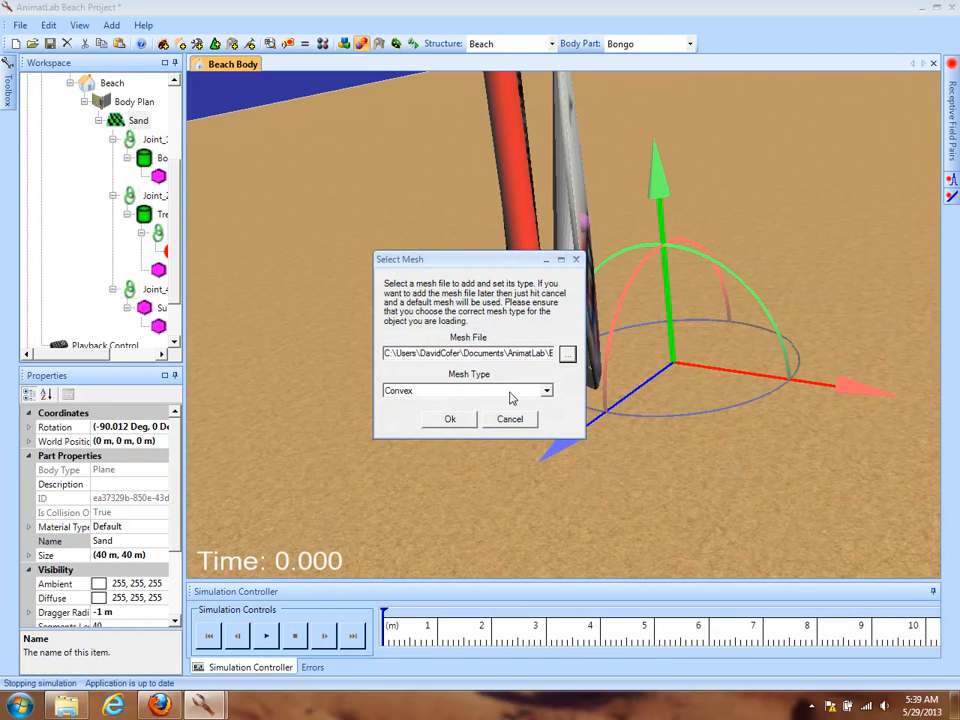
click(452, 419)
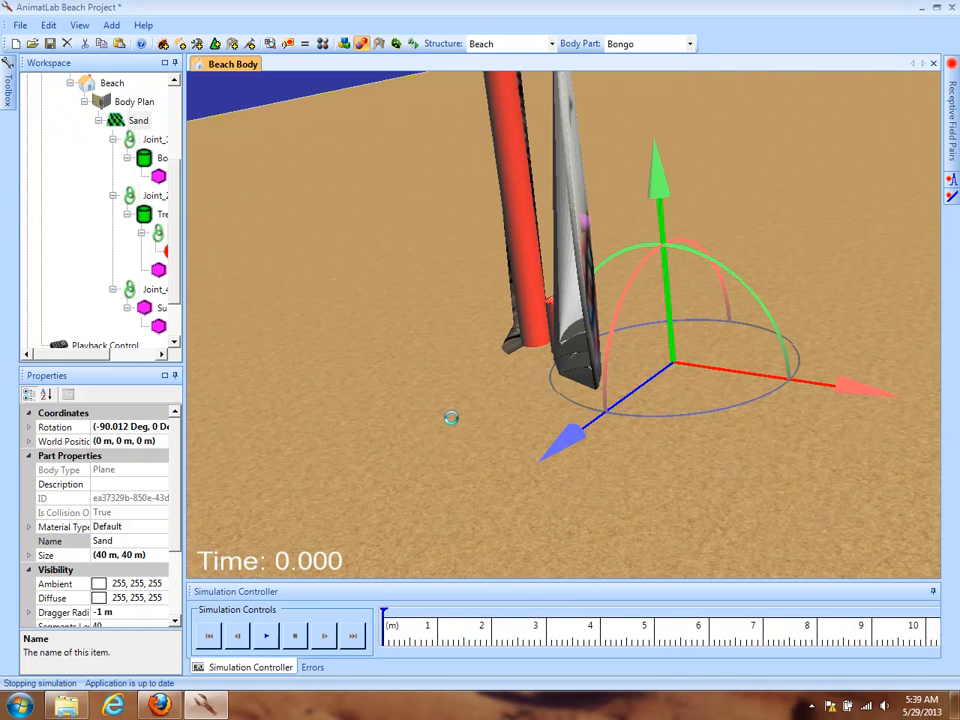
Accept Thorax.osg as the graphics mesh and move the new body above the sand beside the surfboard, to about X 2.2 m, Y 2.1 m.
click(454, 419)
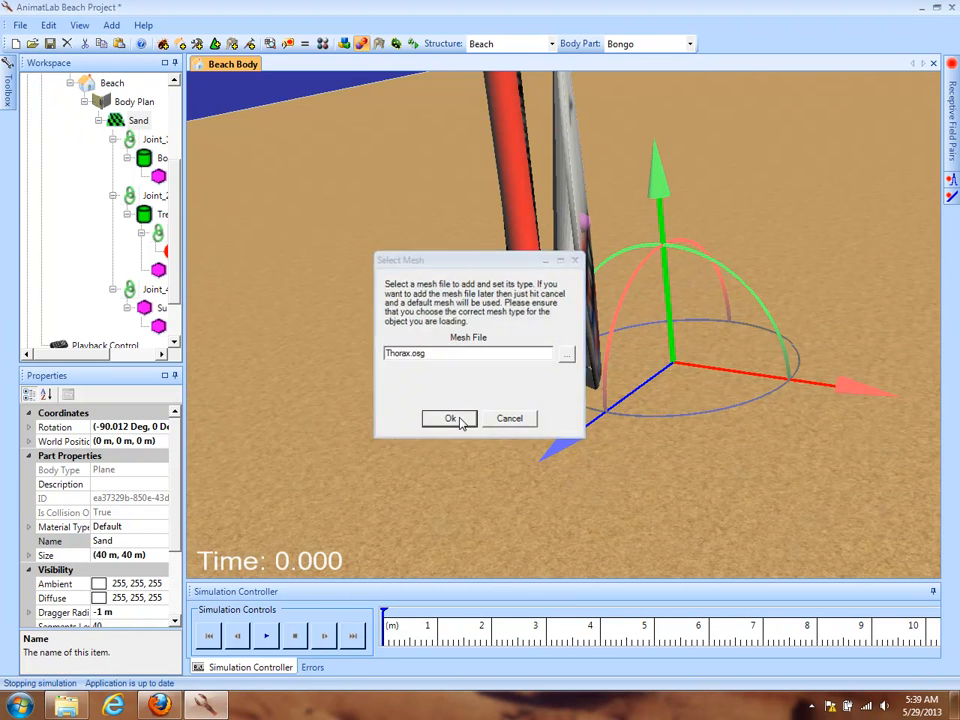
drag(707, 446, 733, 392)
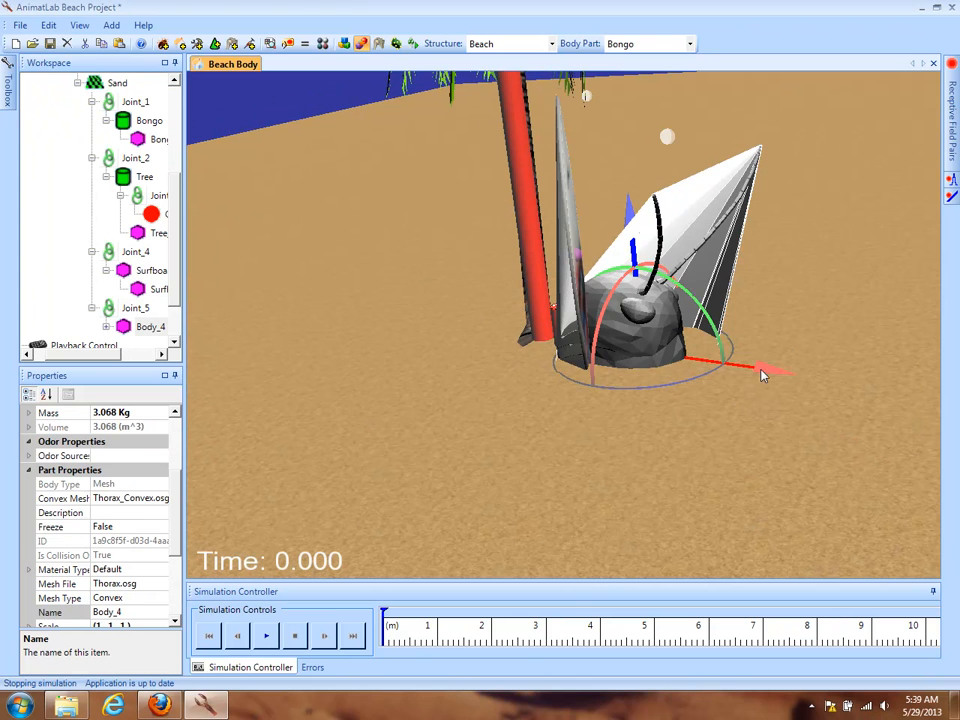
drag(857, 372, 903, 377)
drag(757, 223, 752, 60)
right_drag(841, 483, 760, 258)
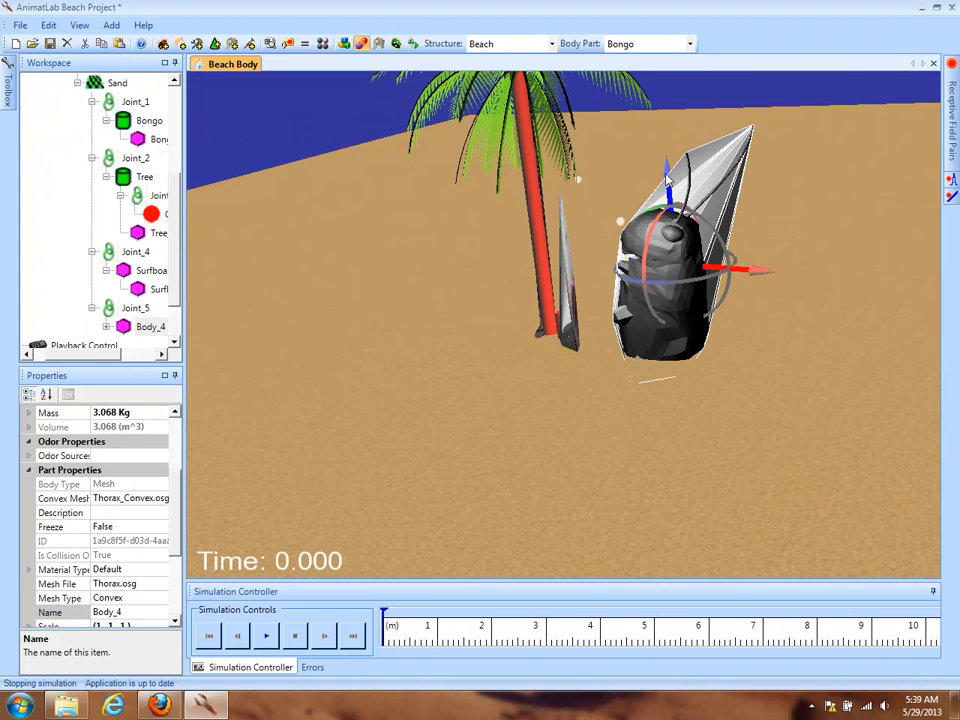
drag(667, 178, 706, 141)
drag(757, 205, 848, 206)
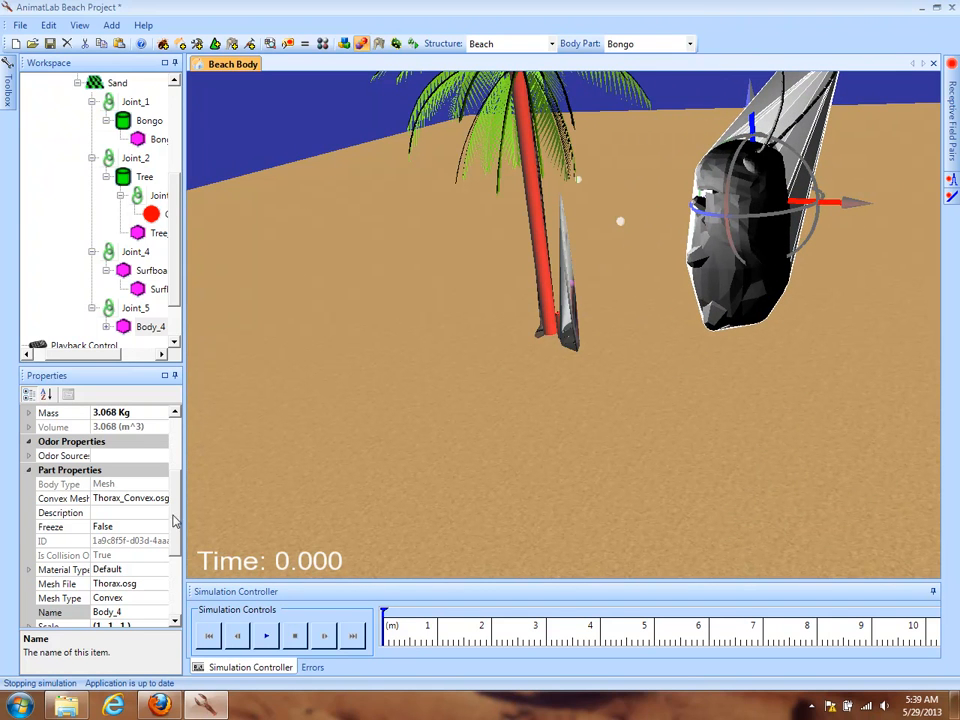
Scale the Body_4 collision mesh to 0.25 in X, Y and Z.
scroll(170, 524, down, 3)
click(30, 484)
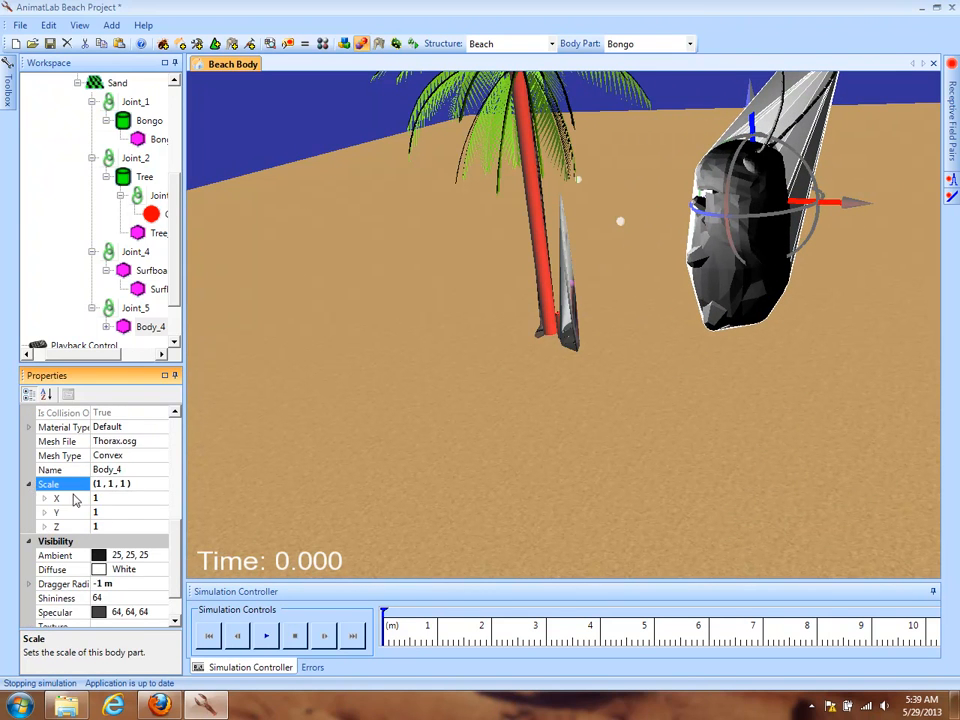
click(104, 499)
text(0.25)
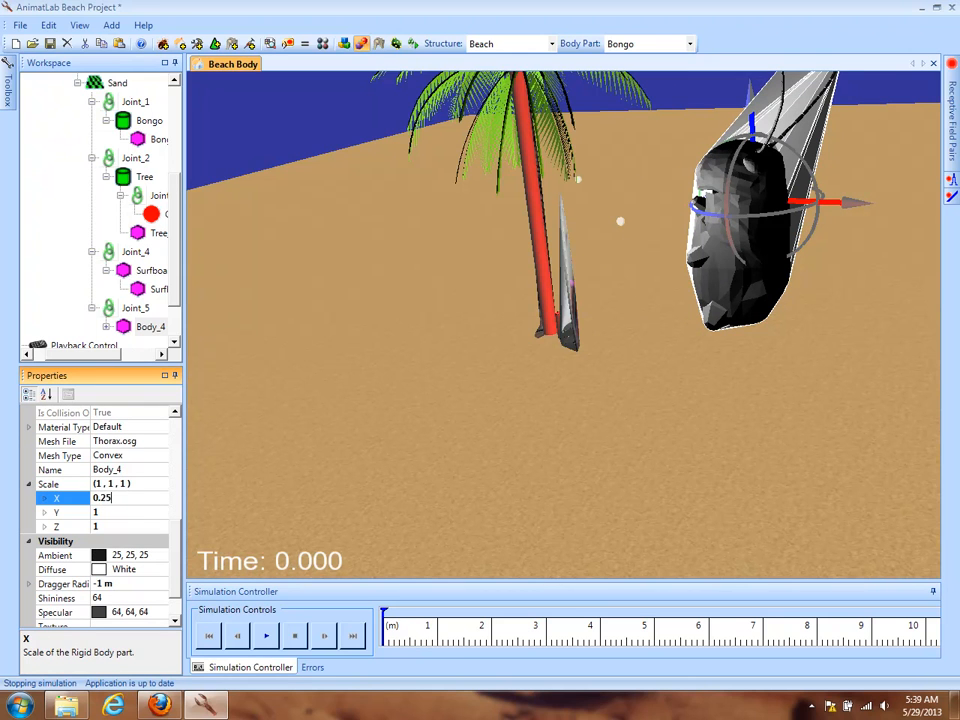
key(Return)
click(118, 513)
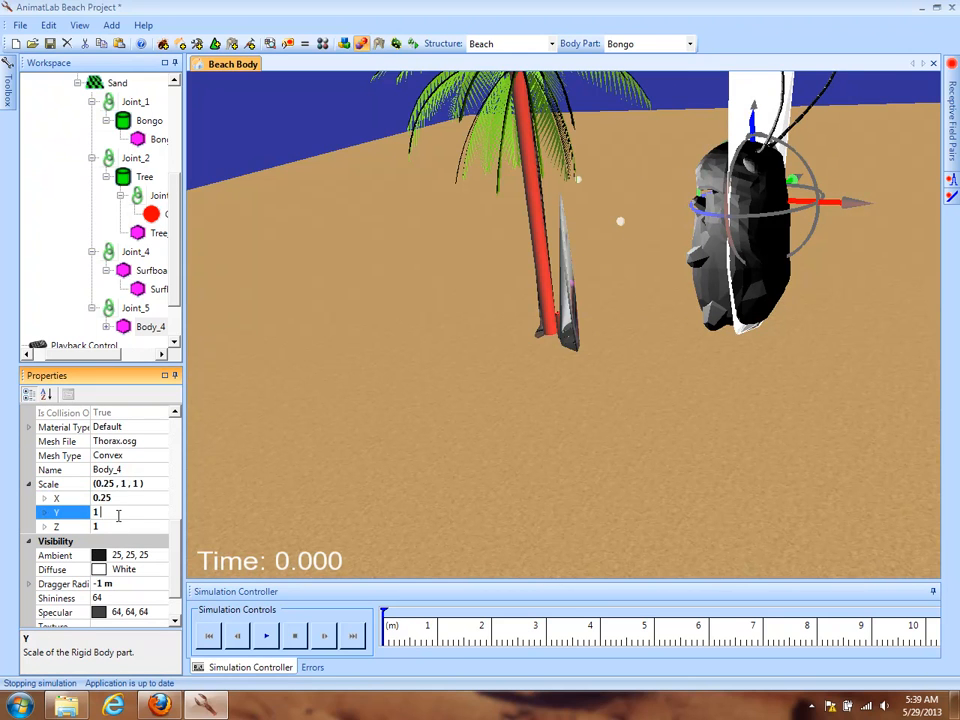
text(0.25)
key(Return)
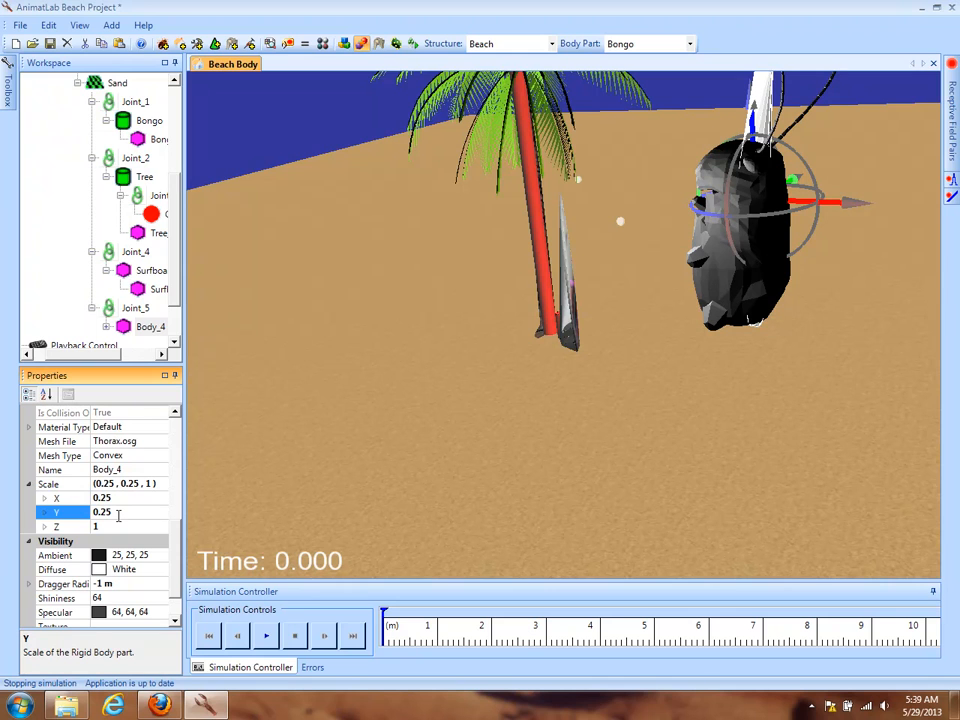
click(118, 527)
text(0.25)
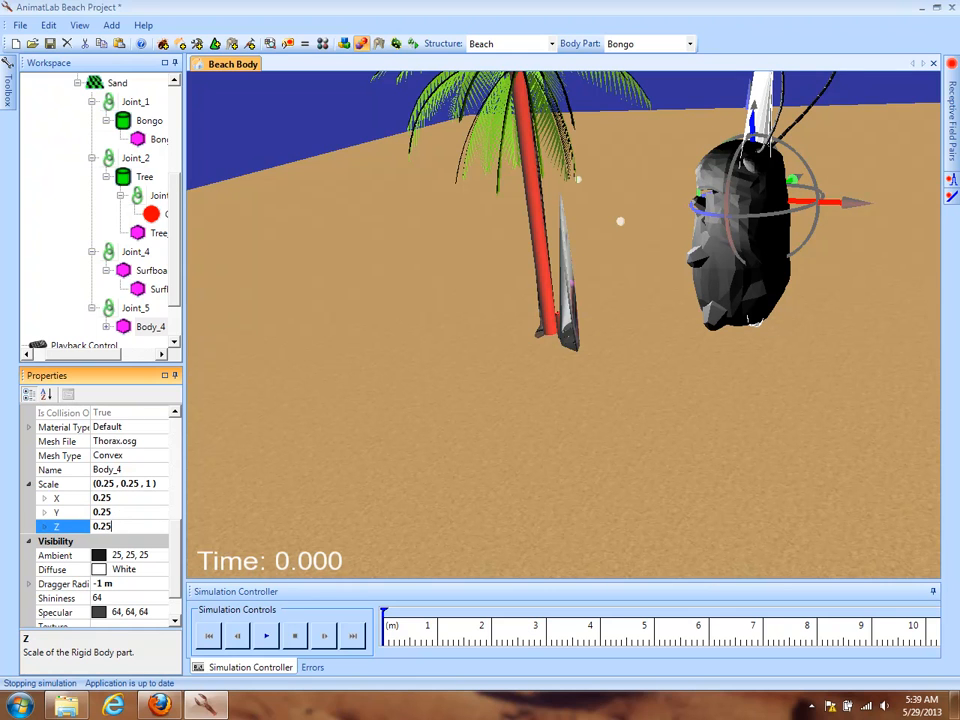
Scale the Body_4_Graphics mesh under Body_4 to 0.25 in X, Y and Z.
click(108, 330)
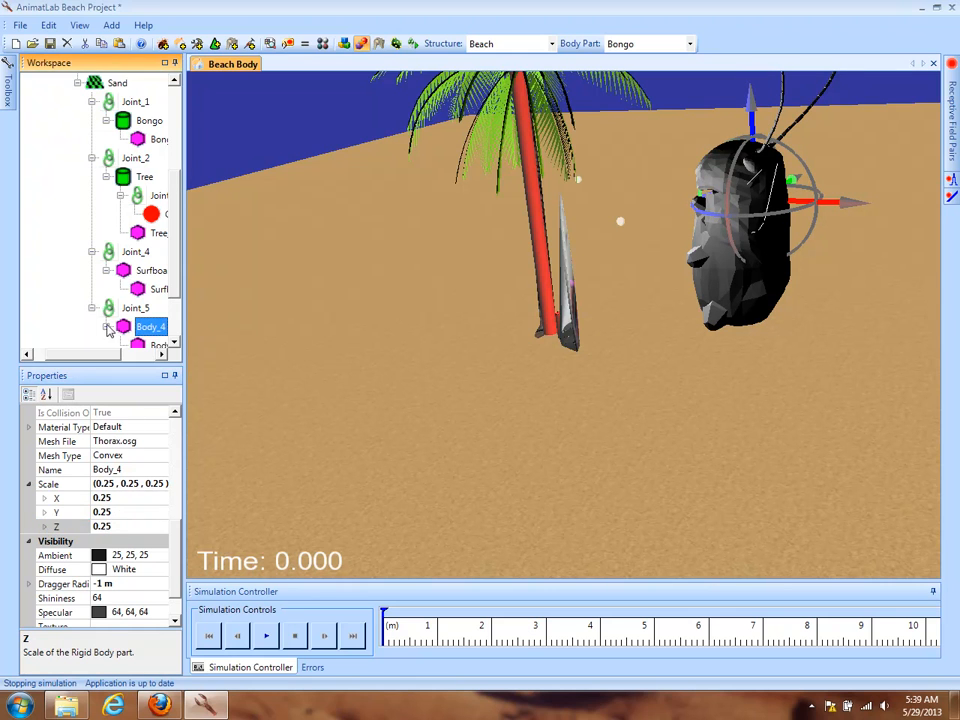
click(135, 344)
click(168, 514)
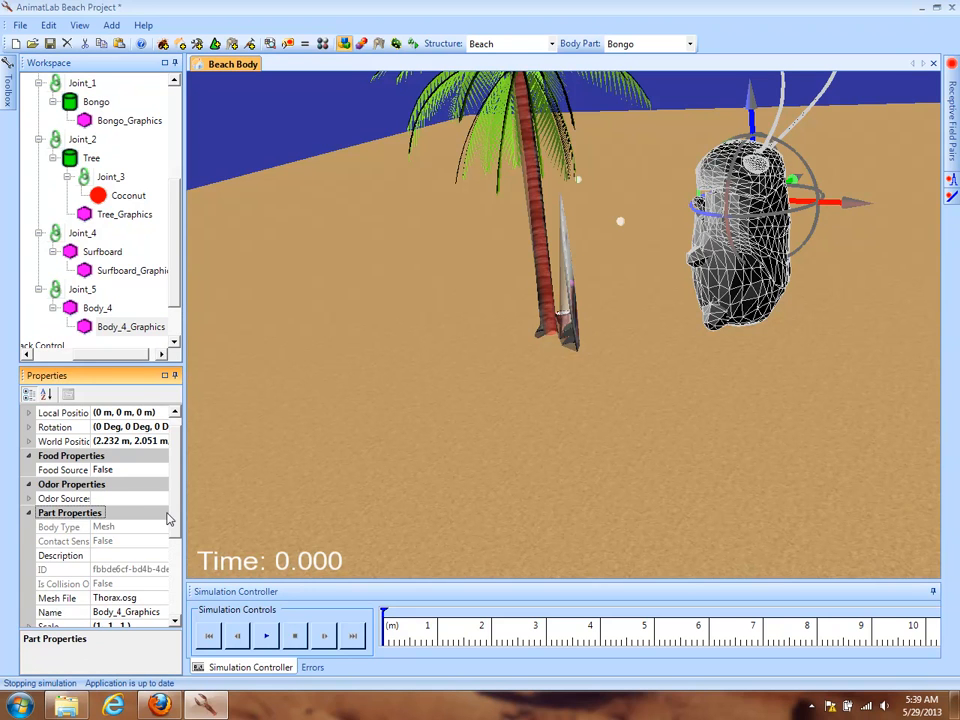
scroll(168, 518, down, 3)
double_click(78, 514)
click(112, 526)
text(0.25)
key(Return)
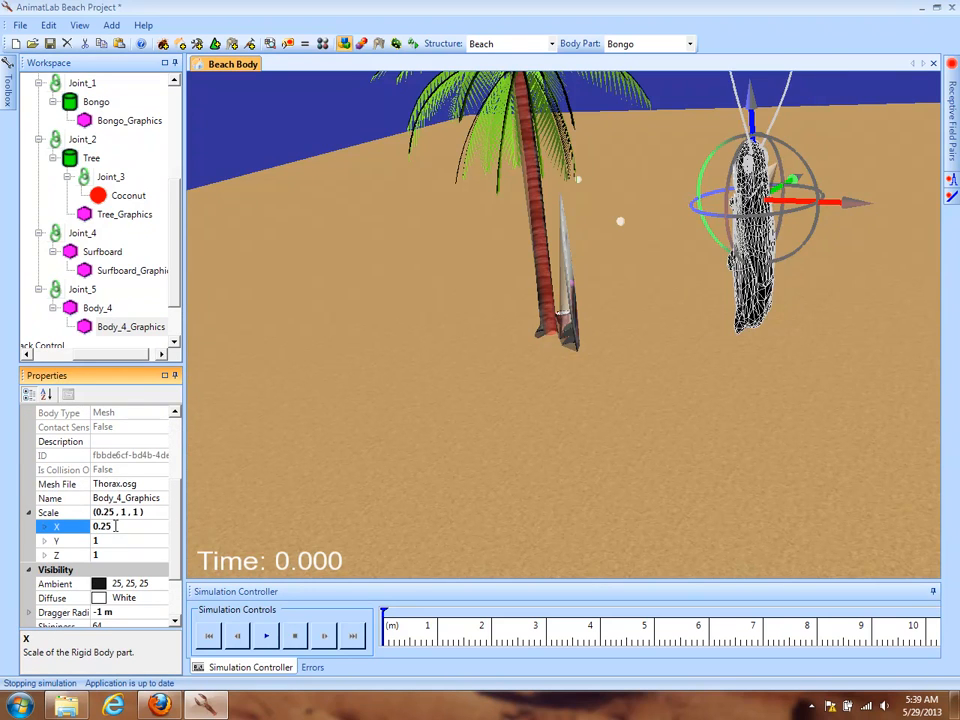
click(118, 540)
text(0.25)
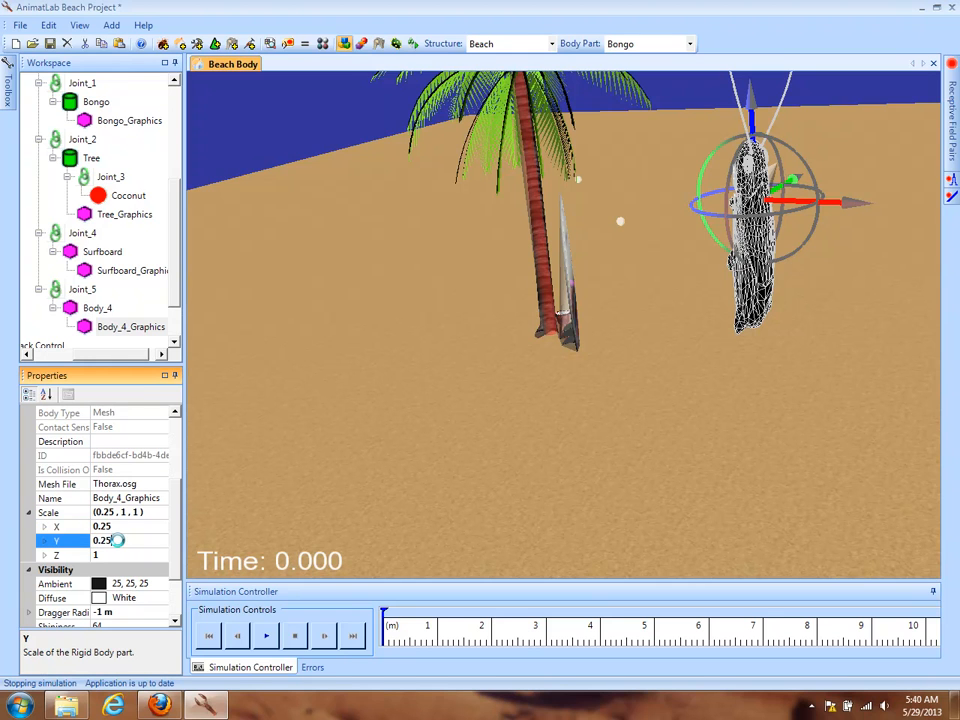
key(Return)
click(127, 556)
text(0.25)
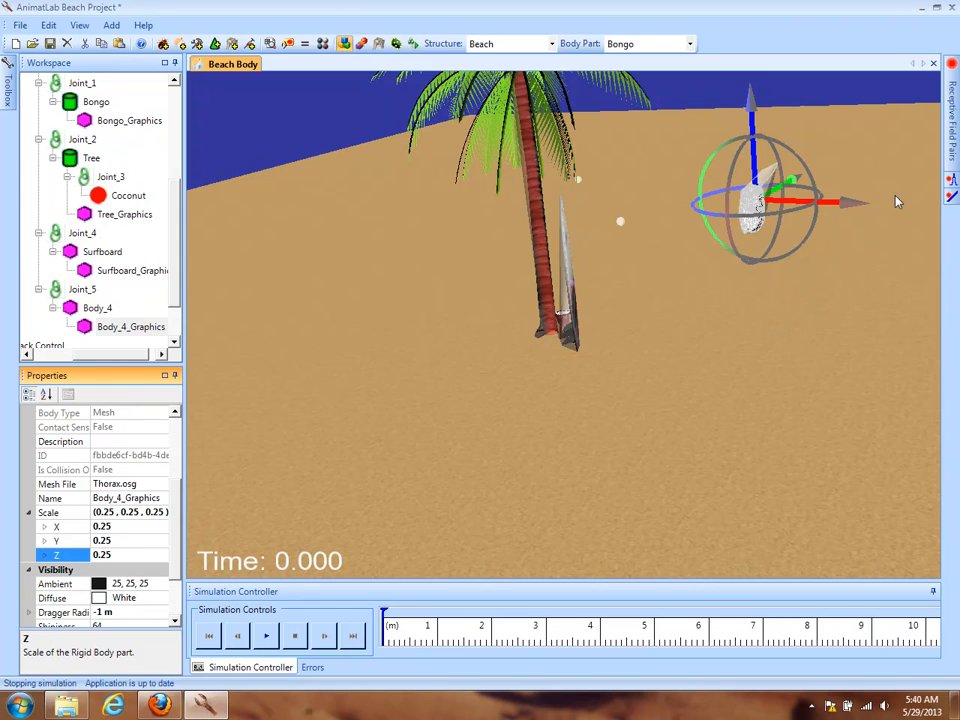
Rename the Body_4 collision body as Locust.
drag(612, 222, 692, 167)
right_drag(692, 167, 804, 307)
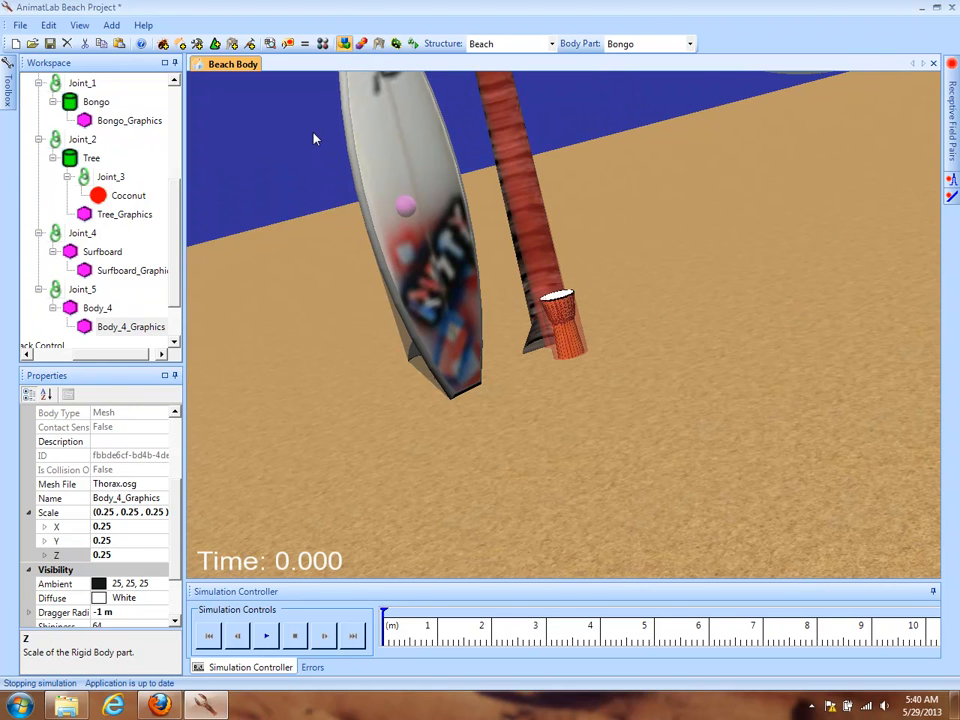
click(97, 308)
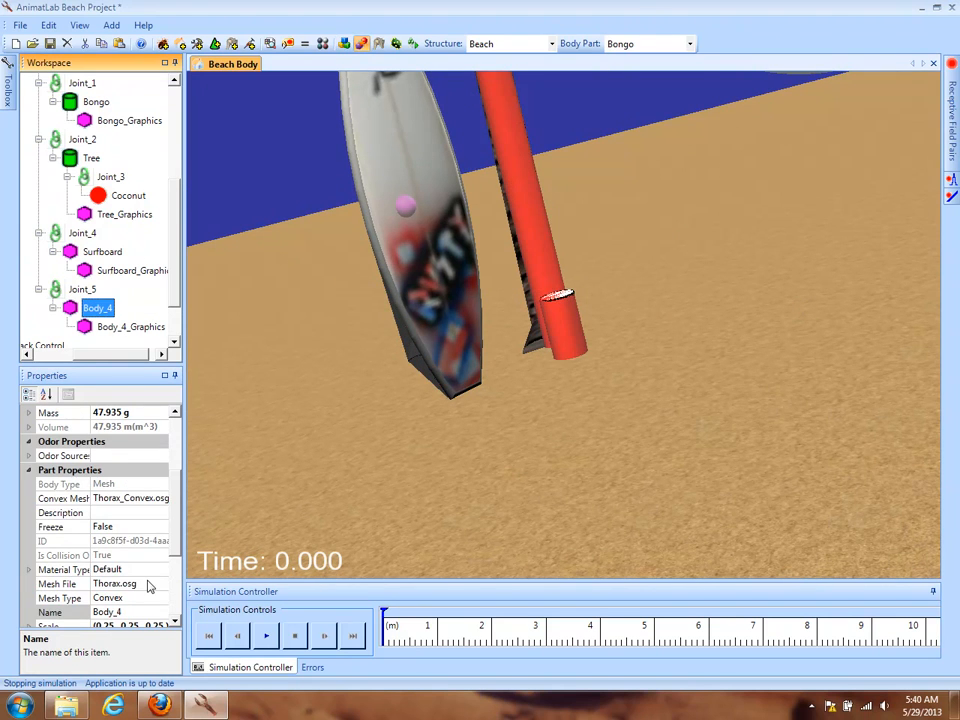
click(135, 611)
text(Locust)
key(Return)
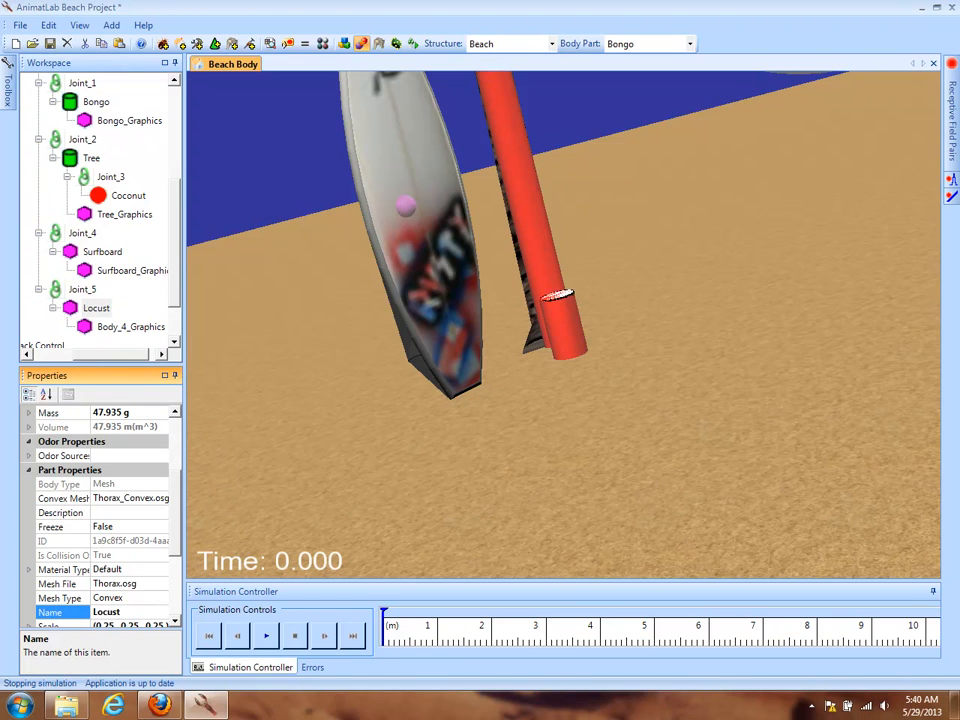
Rename the Body_4_Graphics mesh as Locust_Graphics.
click(113, 330)
click(103, 611)
drag(121, 611, 72, 618)
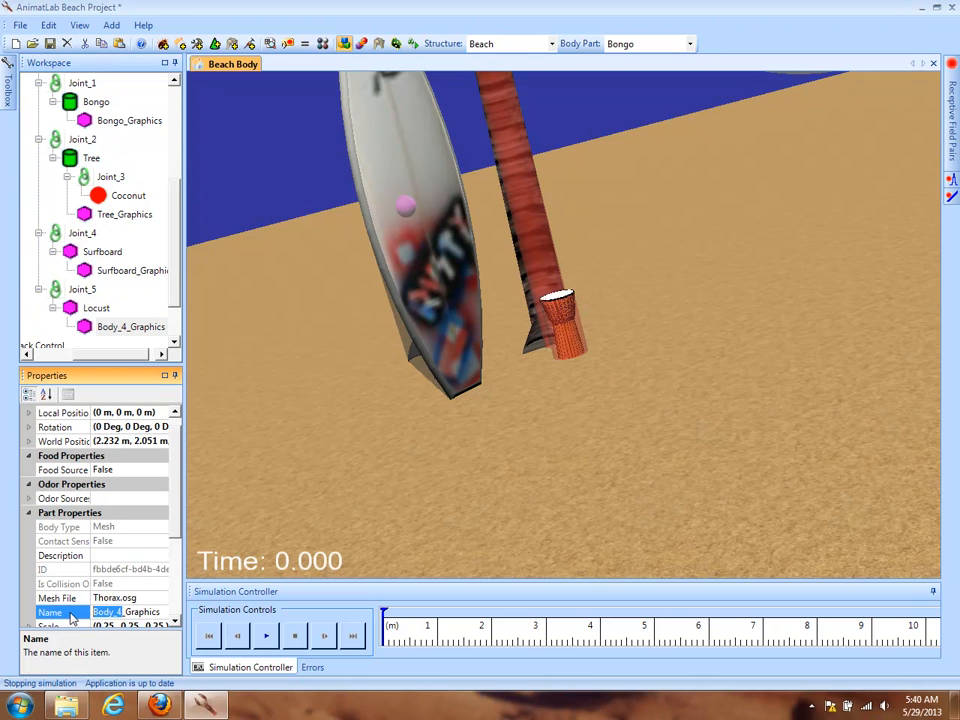
text(Locust)
key(Return)
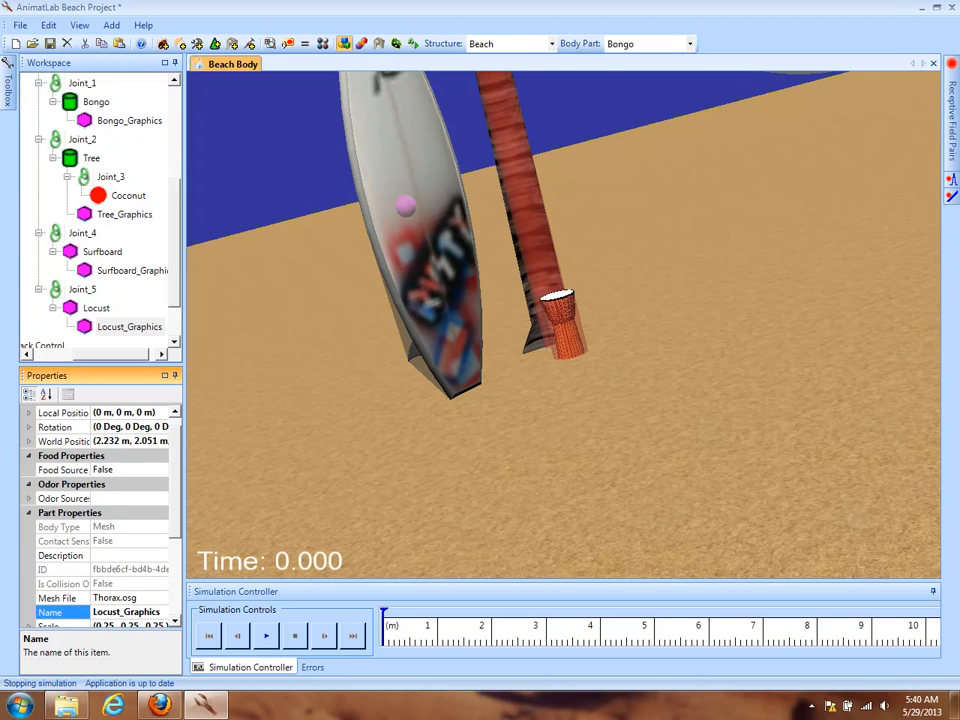
Set Locust as the body part that the camera of the Beach structure tracks.
click(655, 43)
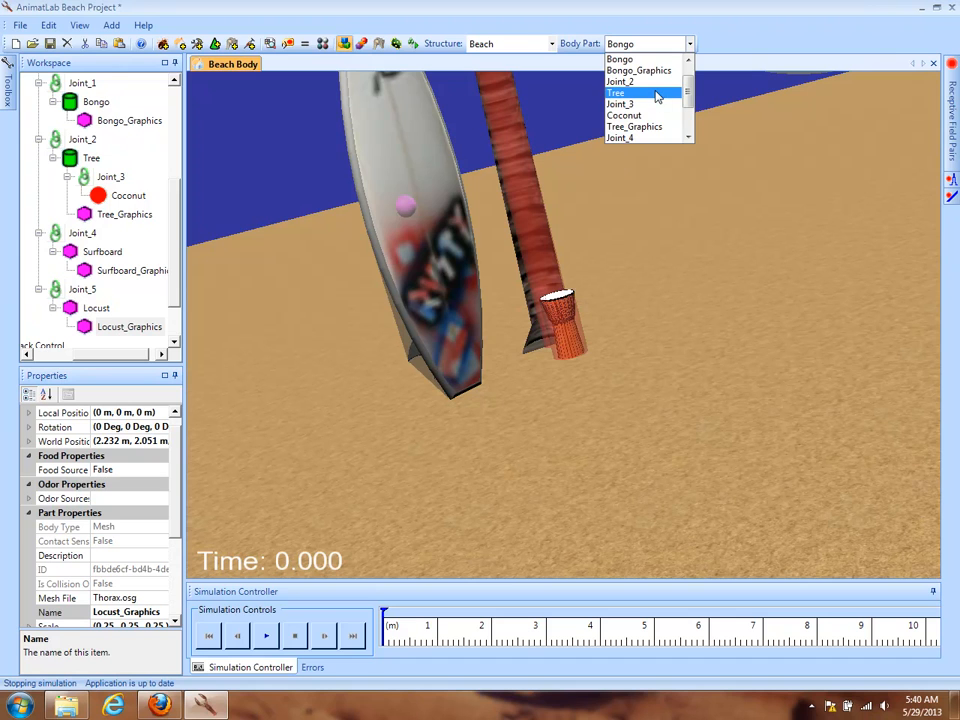
scroll(655, 127, down, 3)
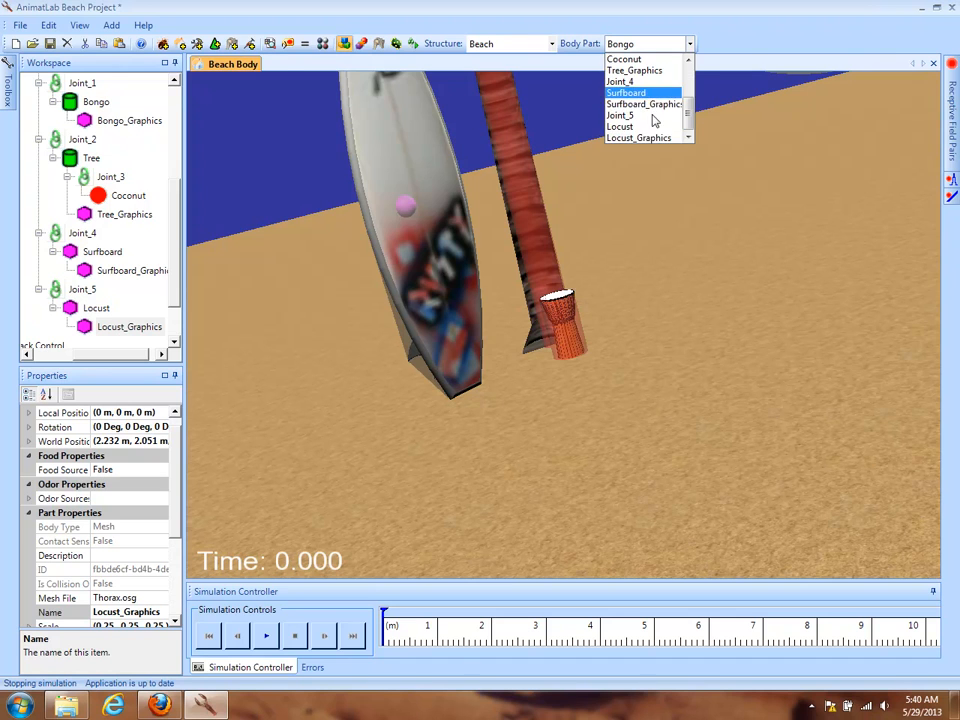
click(655, 127)
Examine the locust's convex collision shape from several sides, focusing on how it wraps around the antennae.
drag(842, 449, 518, 378)
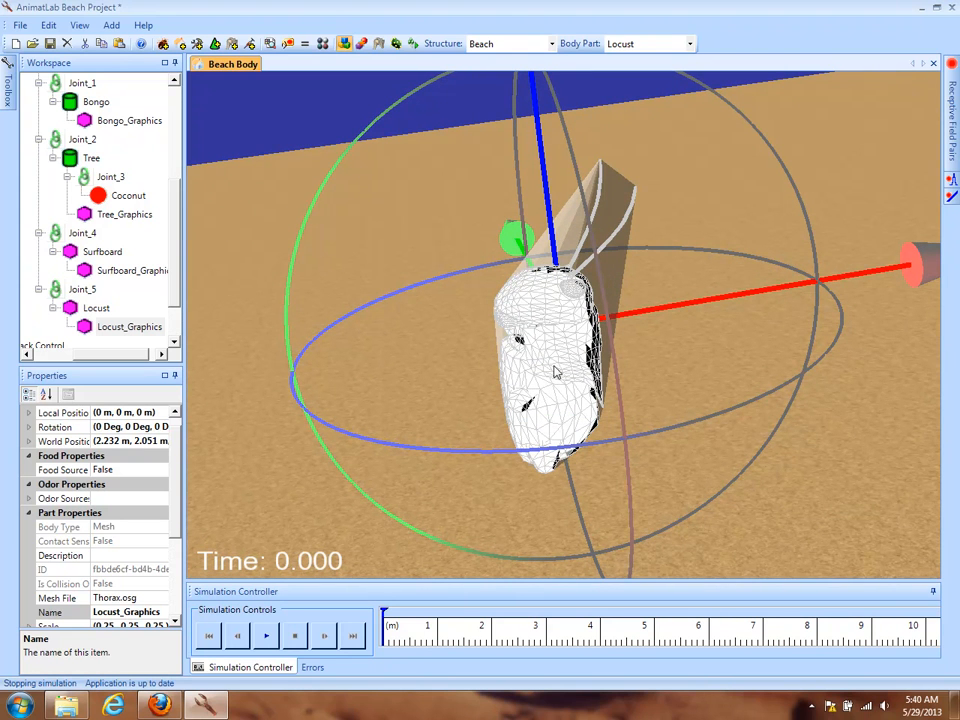
drag(637, 374, 643, 342)
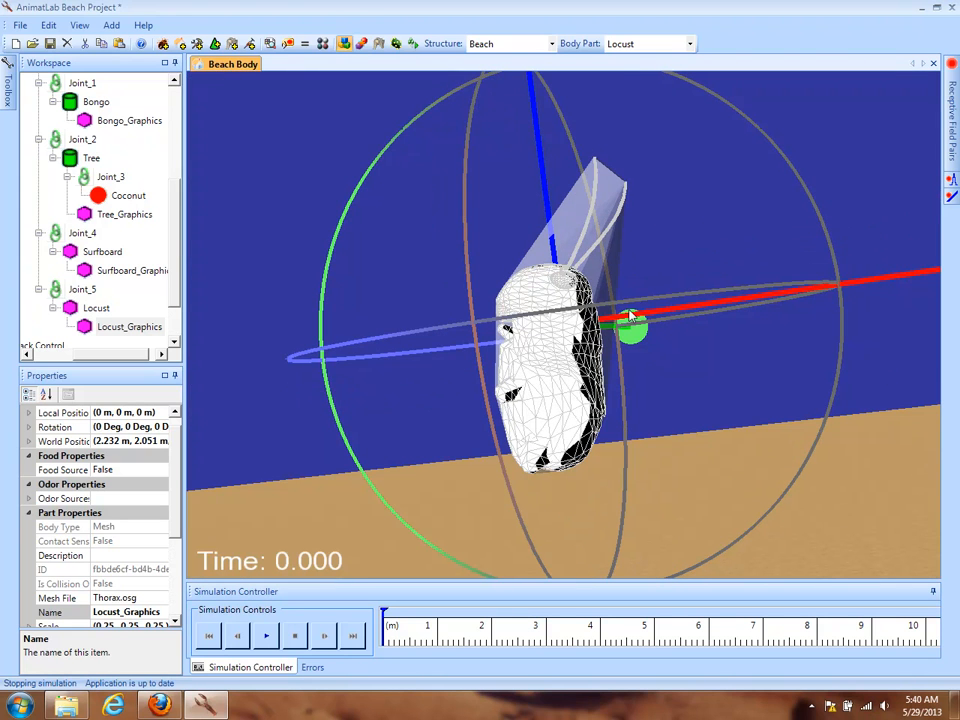
drag(894, 343, 862, 500)
drag(268, 474, 276, 484)
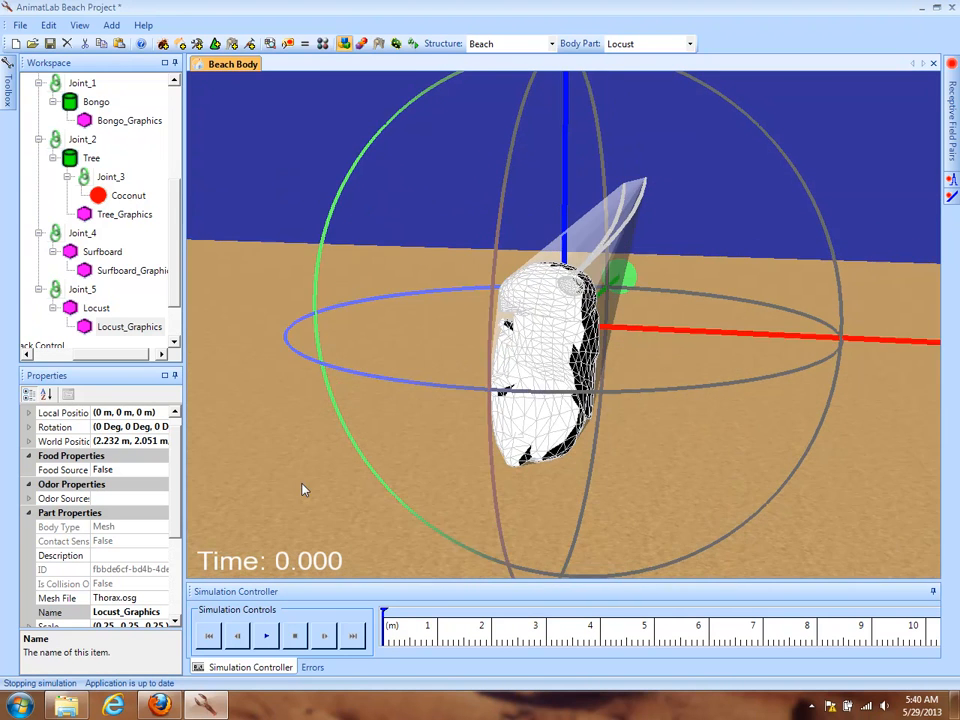
right_drag(276, 484, 306, 347)
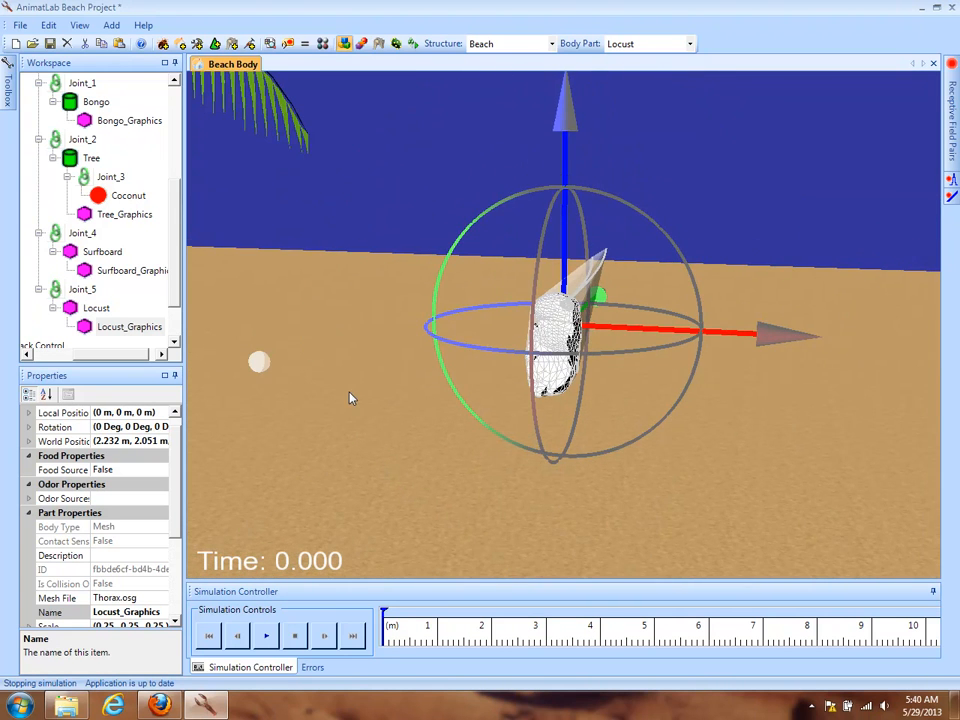
drag(291, 365, 407, 437)
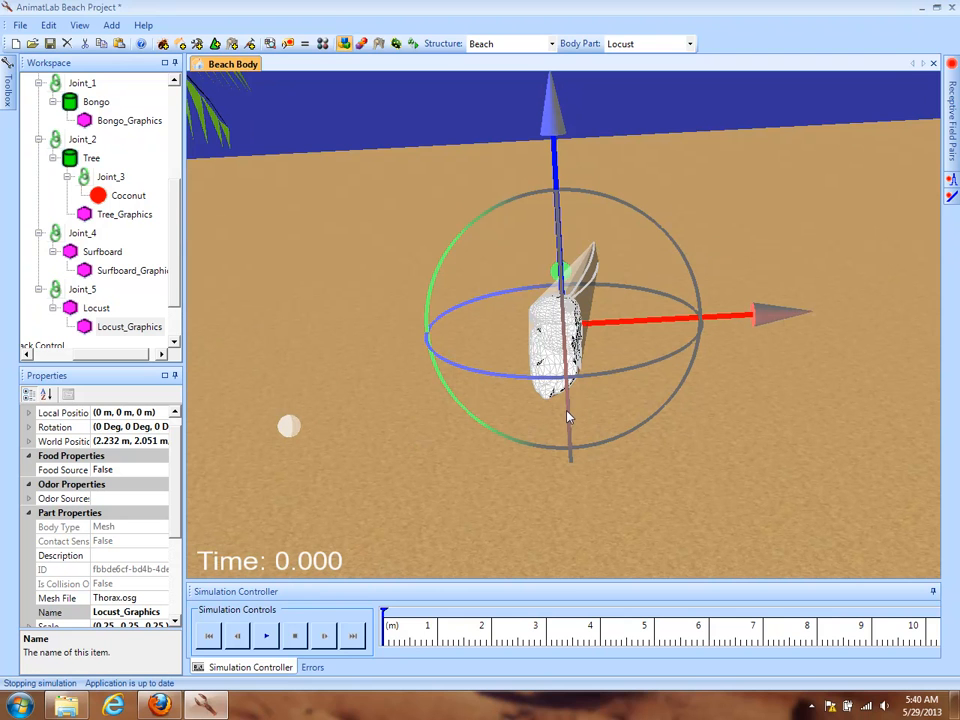
right_drag(797, 203, 853, 341)
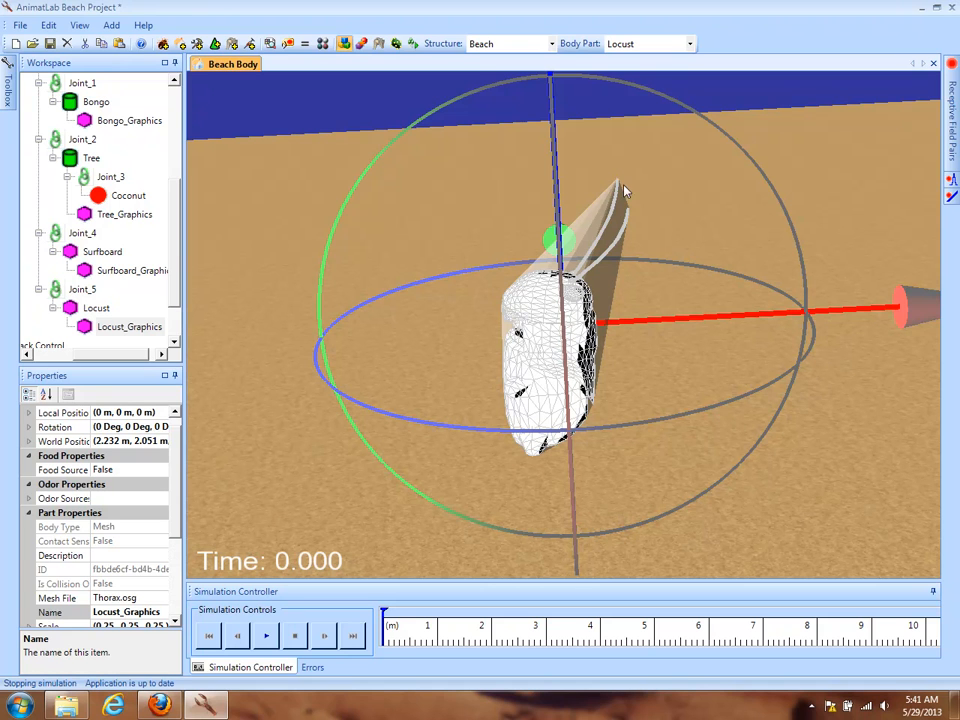
drag(622, 317, 692, 455)
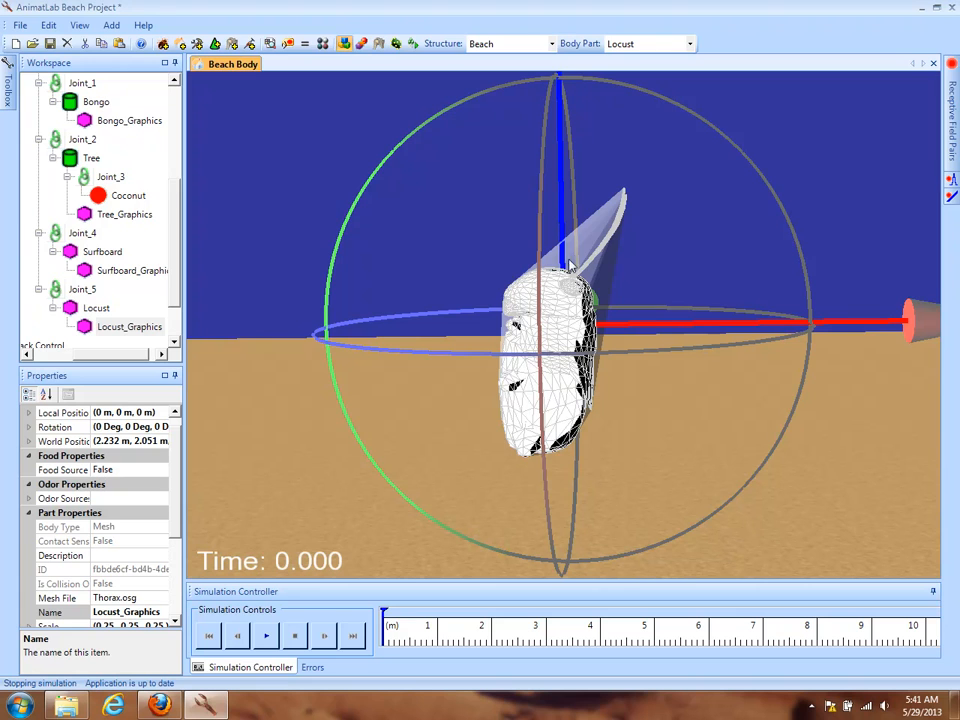
drag(865, 182, 189, 203)
drag(683, 182, 857, 207)
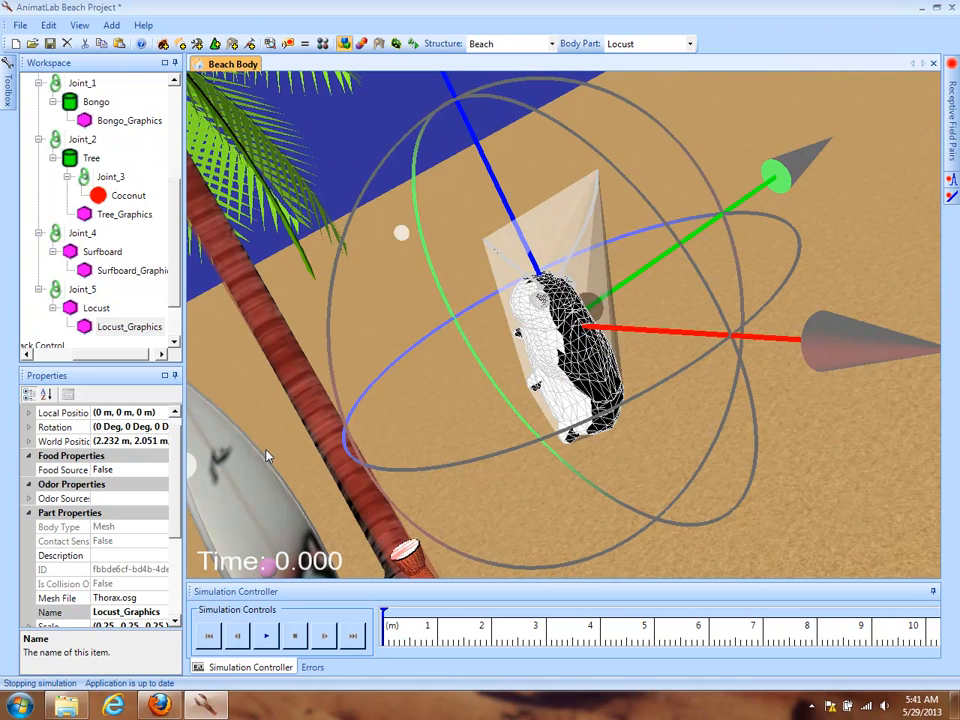
drag(266, 449, 655, 372)
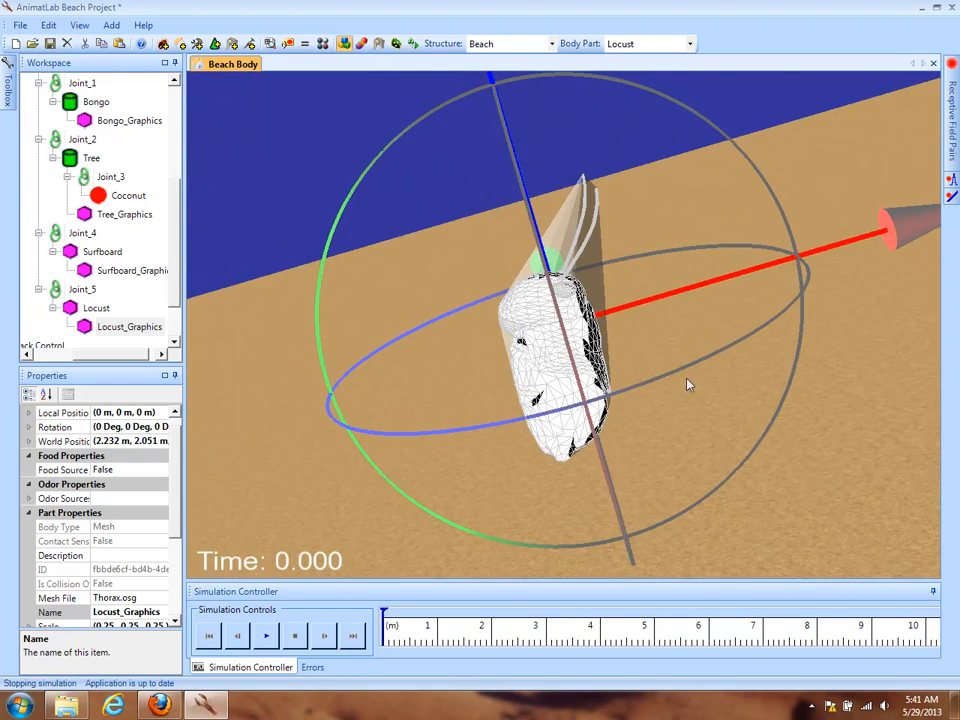
drag(815, 483, 767, 356)
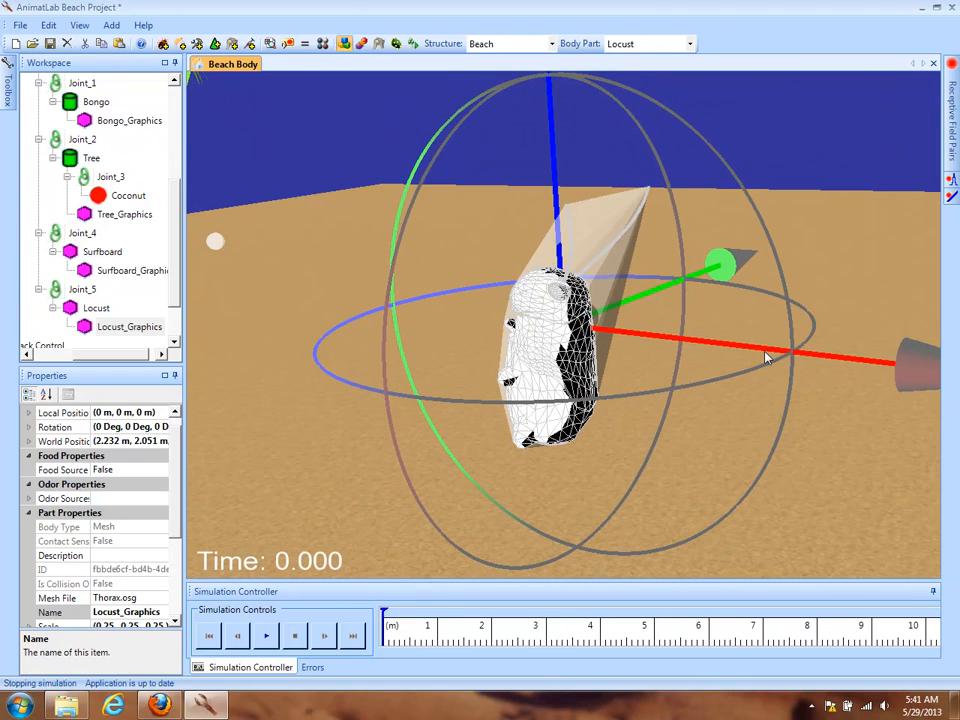
drag(855, 258, 532, 251)
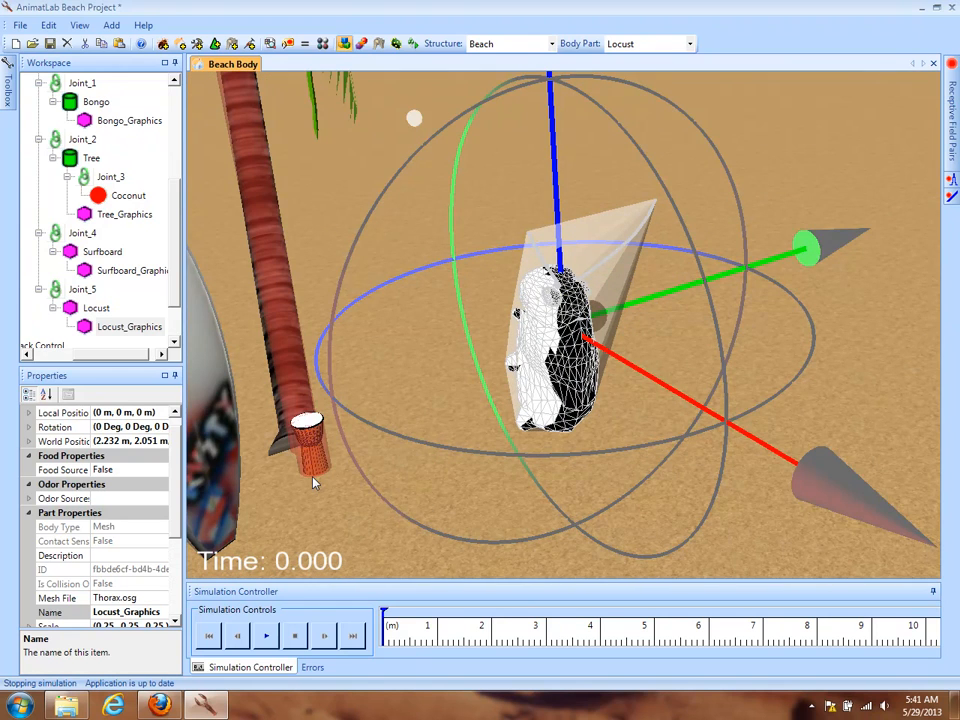
Run the simulation, pull the fallen locust around on the sand to observe how its body and antennae move, and stop it.
drag(311, 483, 500, 322)
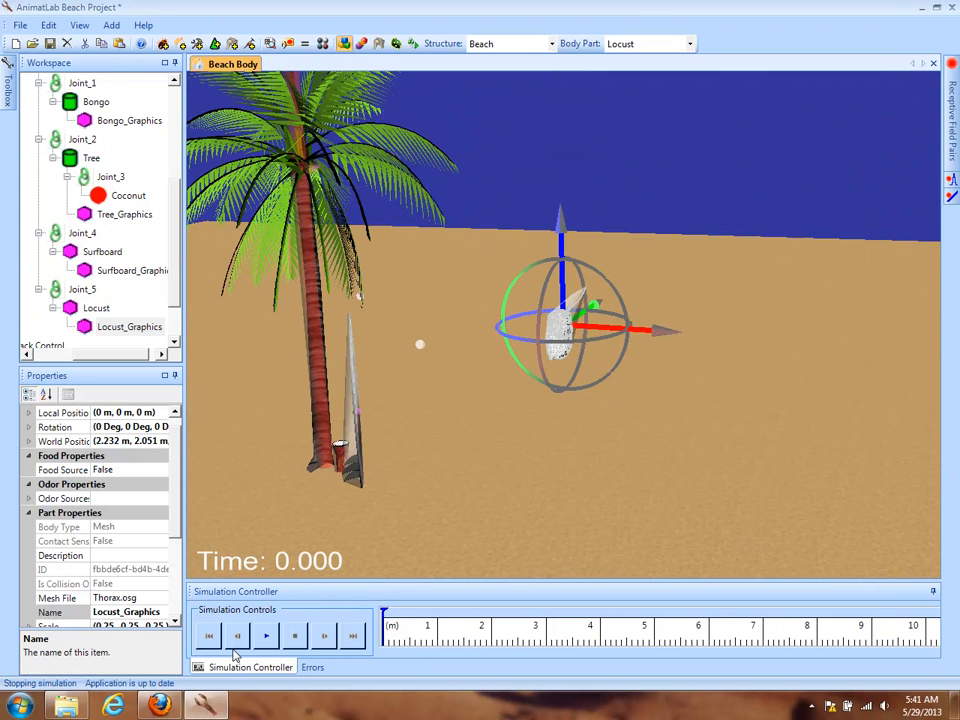
click(266, 635)
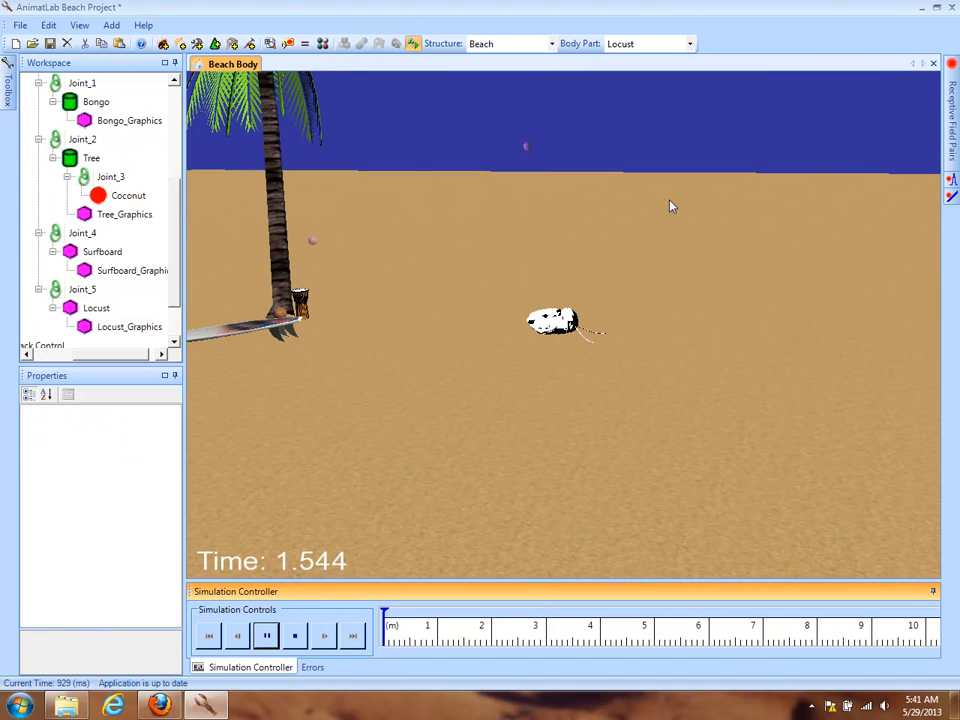
drag(671, 201, 631, 442)
right_drag(653, 207, 677, 483)
drag(640, 280, 730, 136)
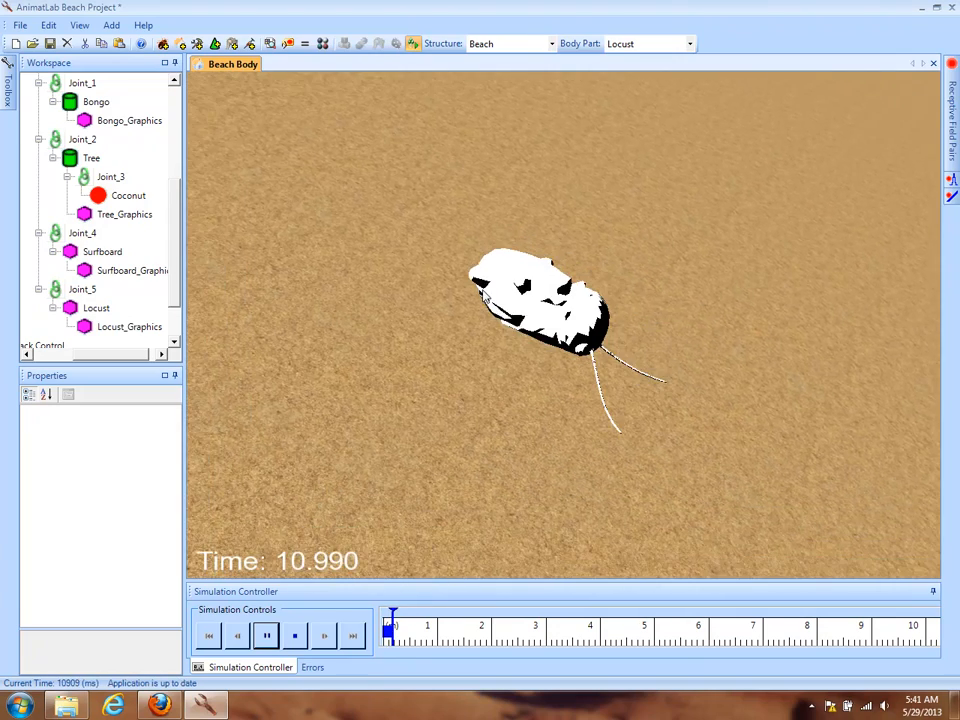
ctrl+drag(506, 255, 561, 169)
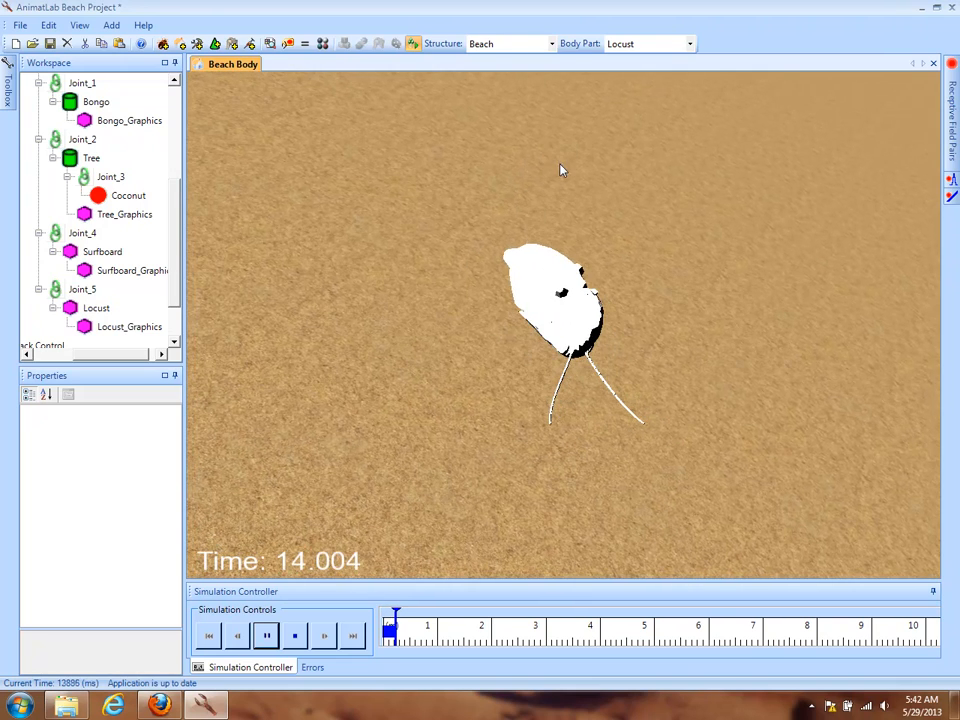
click(296, 634)
Set the Locust collision body's simulation transparency to 50.
drag(390, 401, 594, 273)
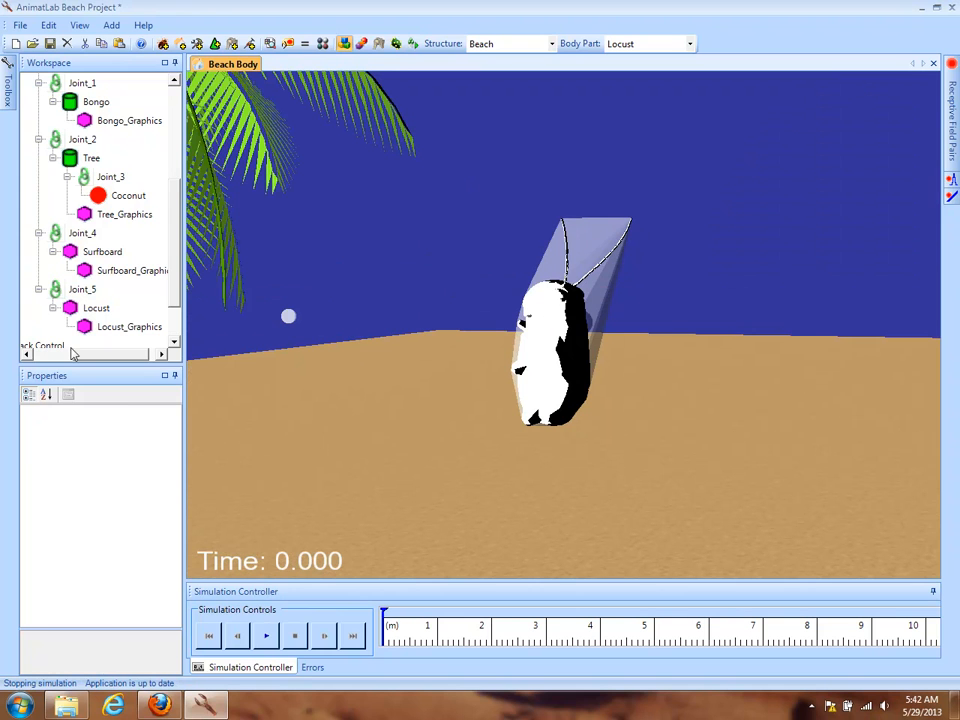
click(110, 308)
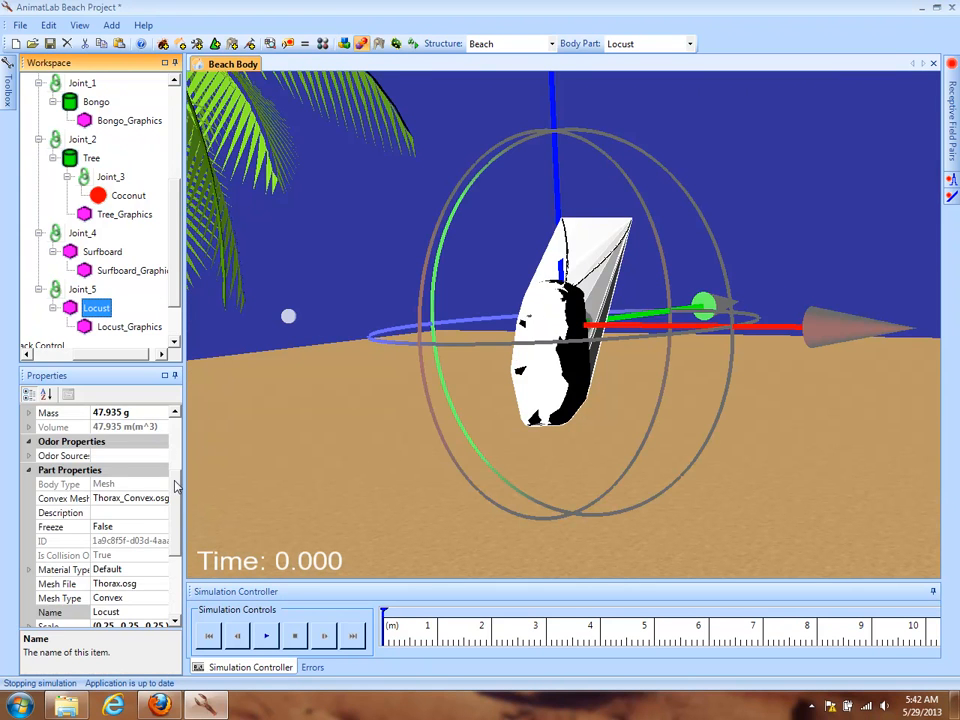
scroll(175, 486, down, 3)
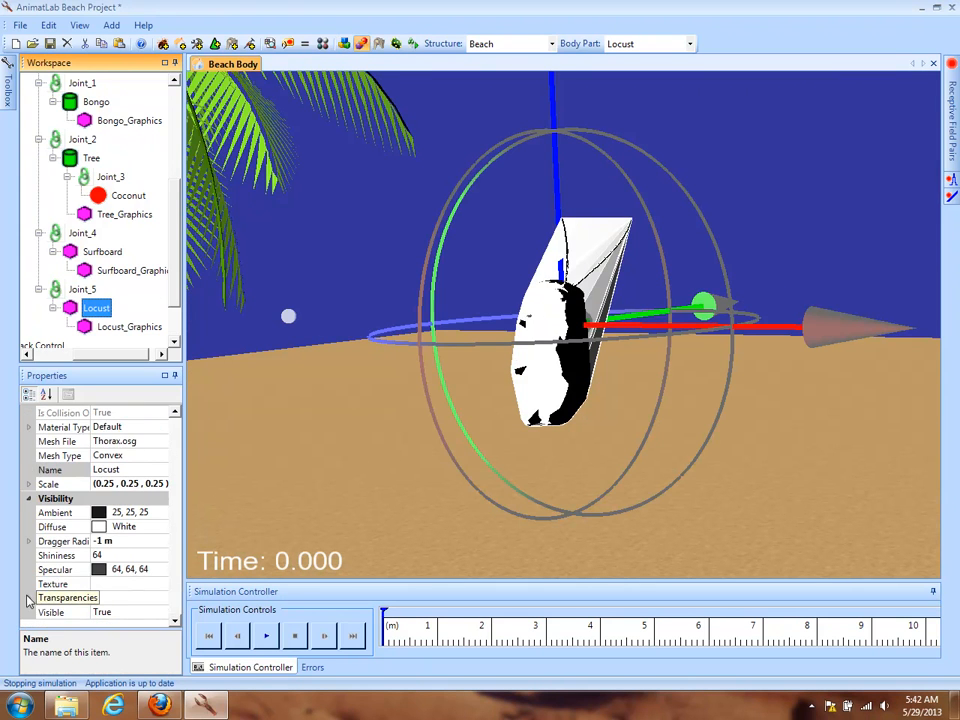
click(64, 598)
scroll(98, 587, down, 2)
click(115, 597)
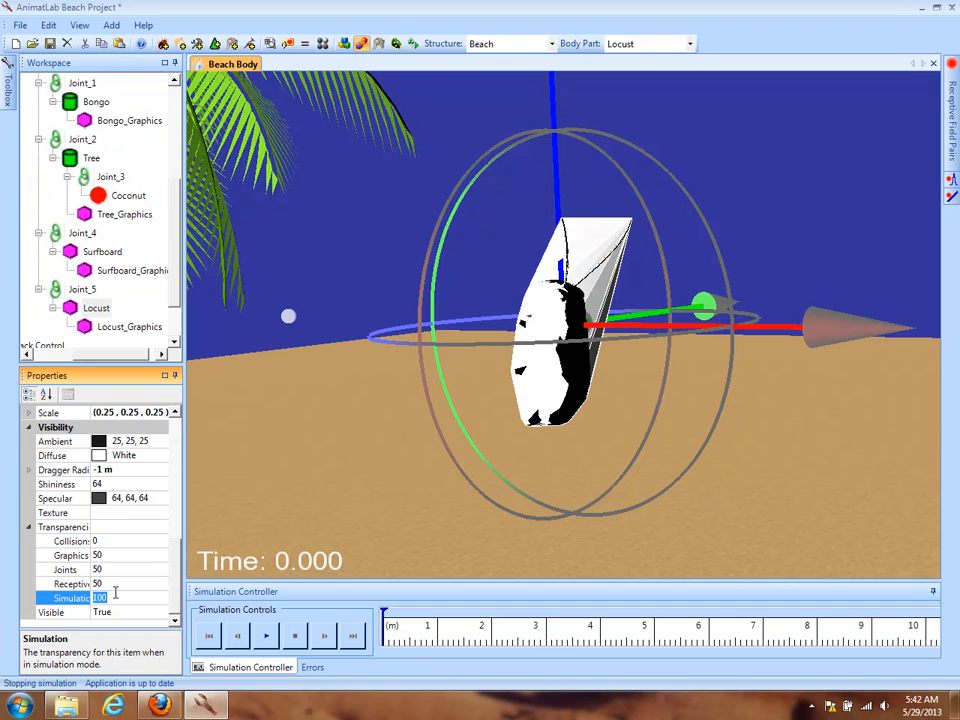
text(50)
key(Return)
Run the simulation to watch how the locust's semi-transparent convex hull rests on the sand, and stop it.
click(266, 636)
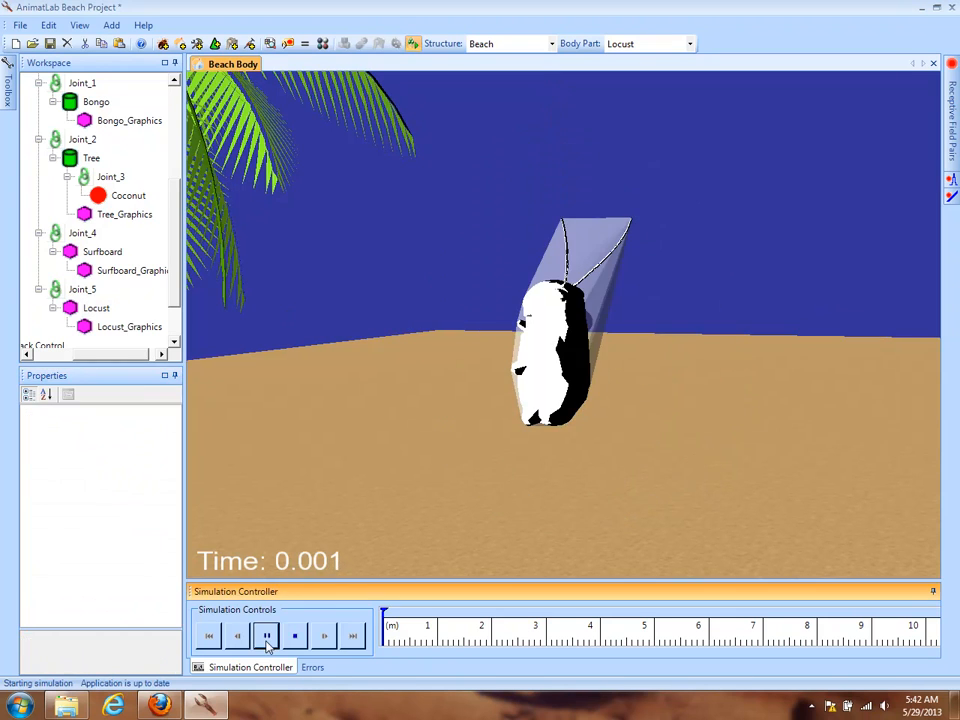
drag(741, 238, 441, 446)
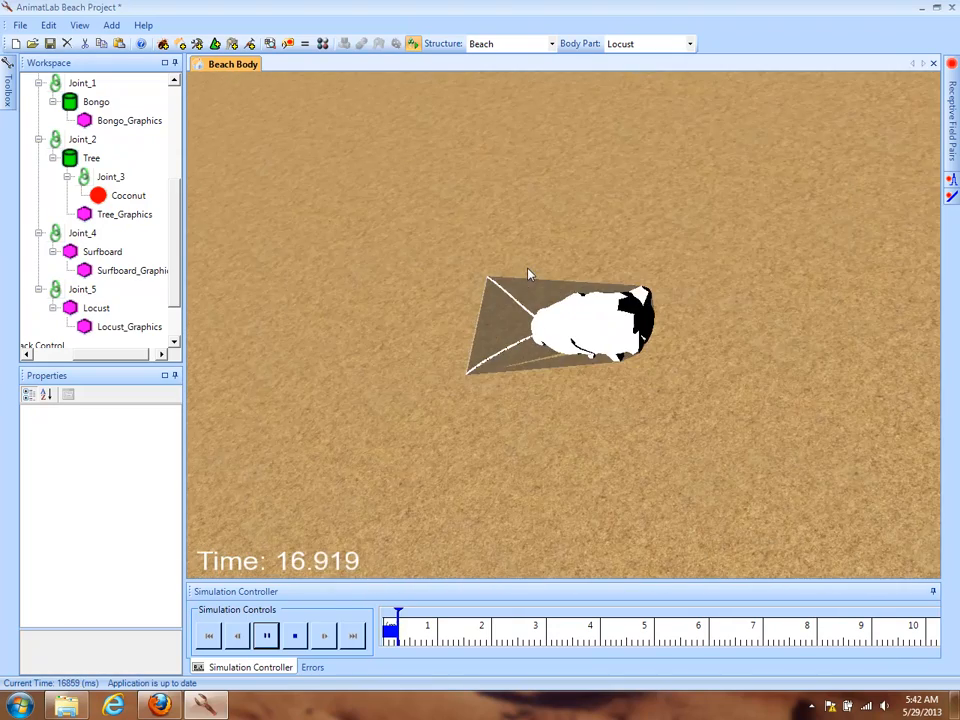
click(296, 634)
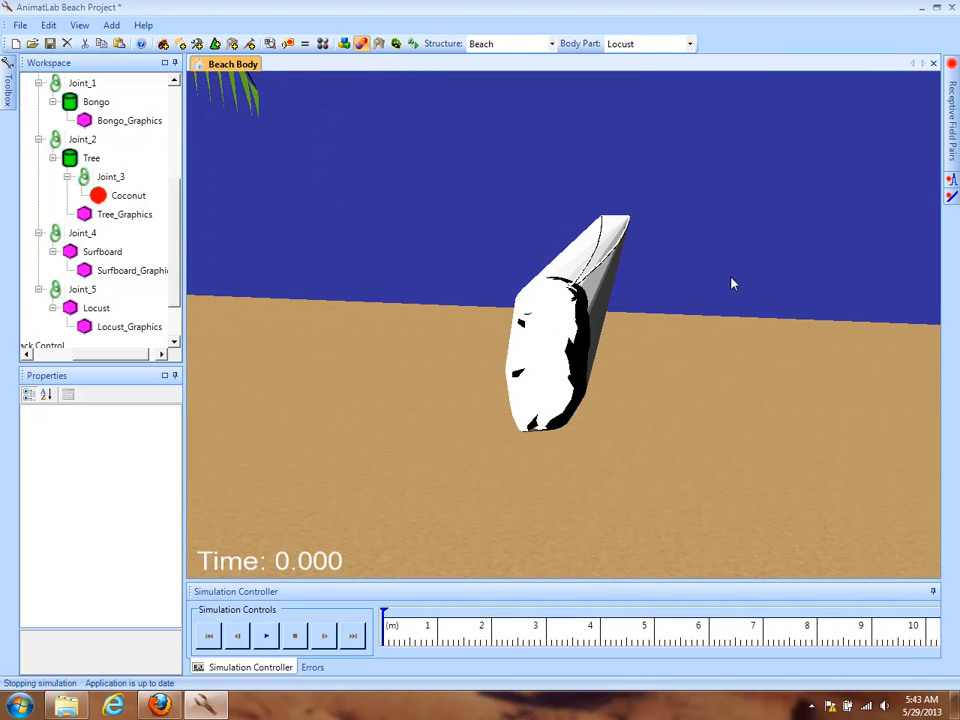
Examine the locust's convex collision shape alongside the palm tree, bongo and surfboard collision shapes from several sides.
right_drag(723, 320, 723, 140)
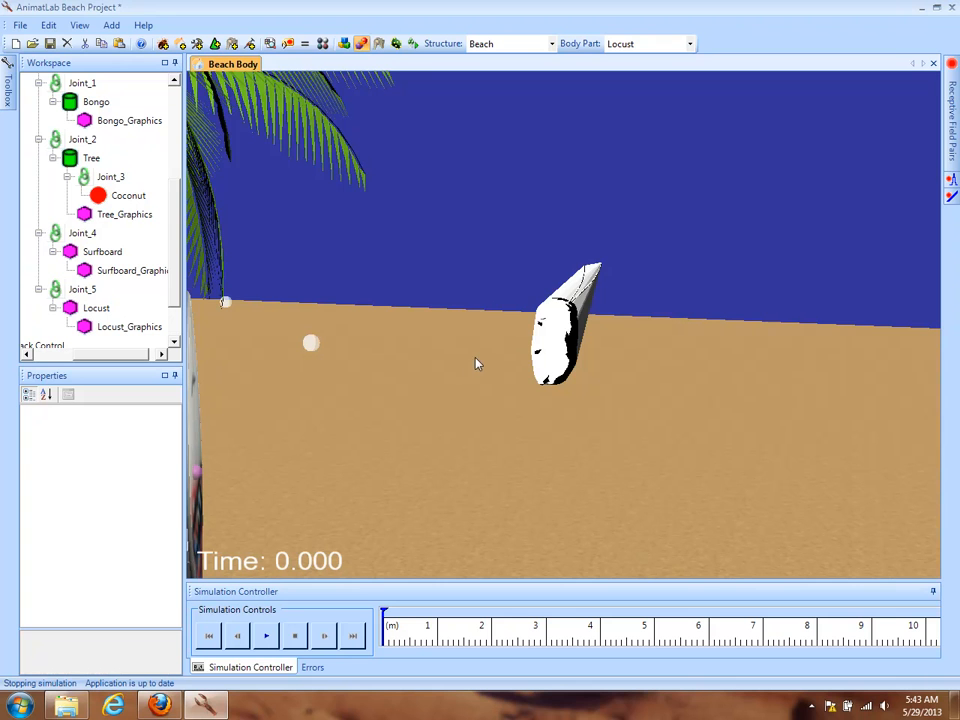
drag(491, 350, 387, 398)
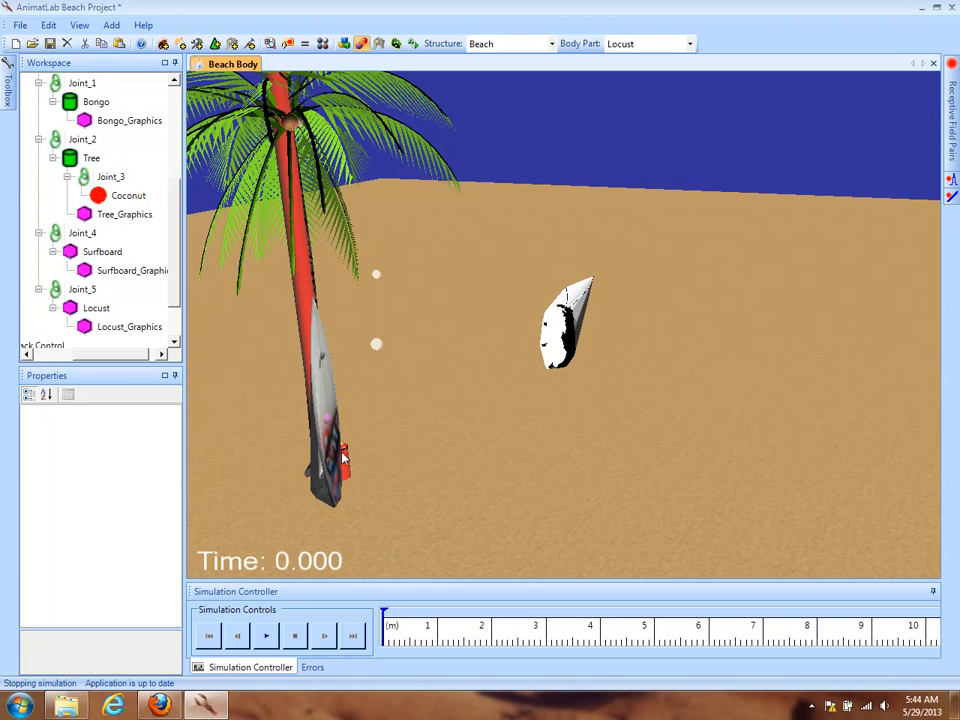
drag(326, 423, 416, 418)
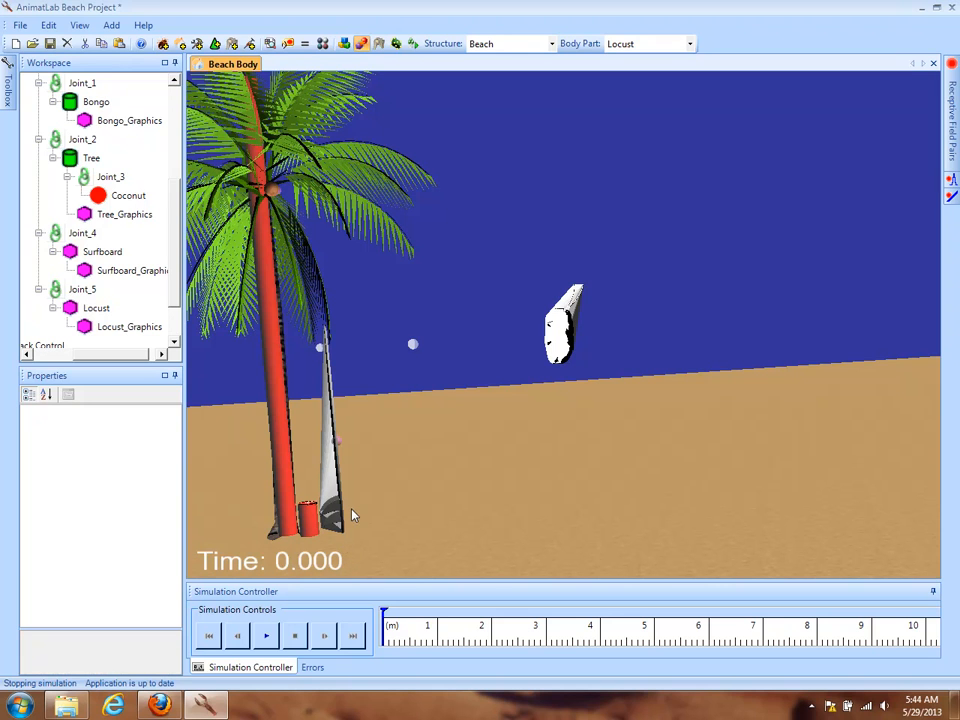
right_drag(634, 280, 643, 524)
drag(643, 426, 434, 357)
drag(566, 439, 795, 388)
click(565, 394)
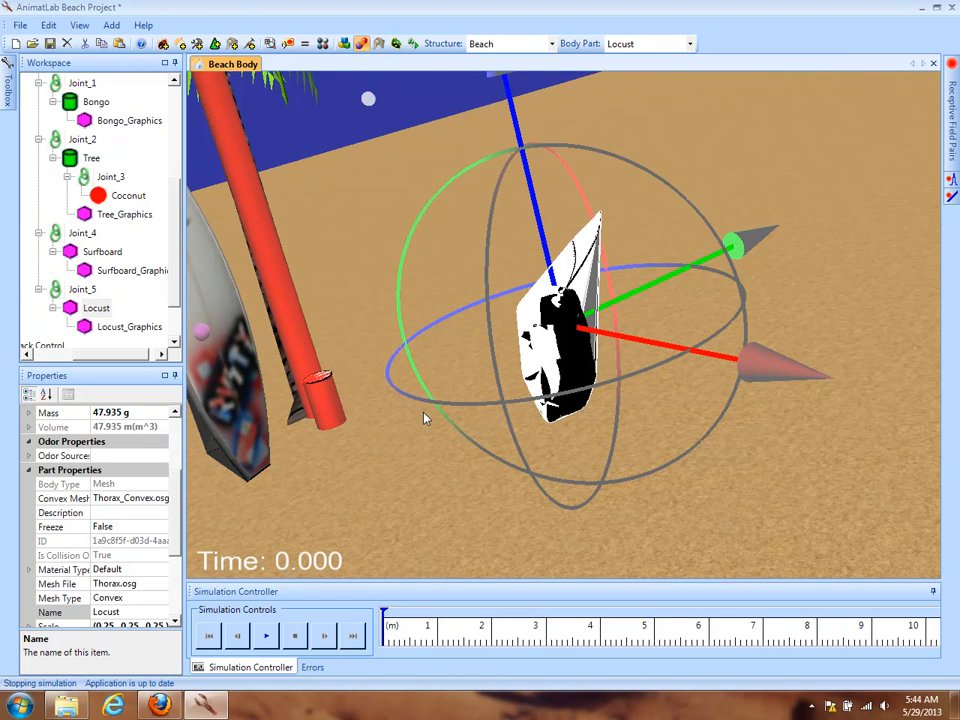
drag(322, 458, 428, 405)
Add a mesh collision body as a child of Sand without default graphics, attached by a FreeJoint.
scroll(60, 140, up, 2)
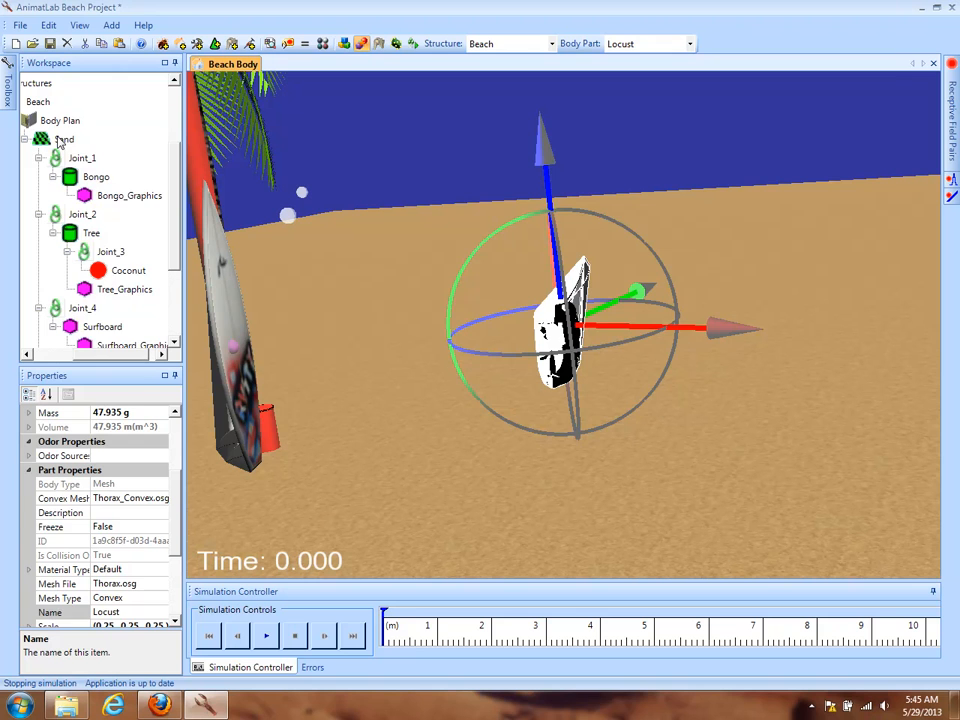
click(59, 142)
right_click(123, 146)
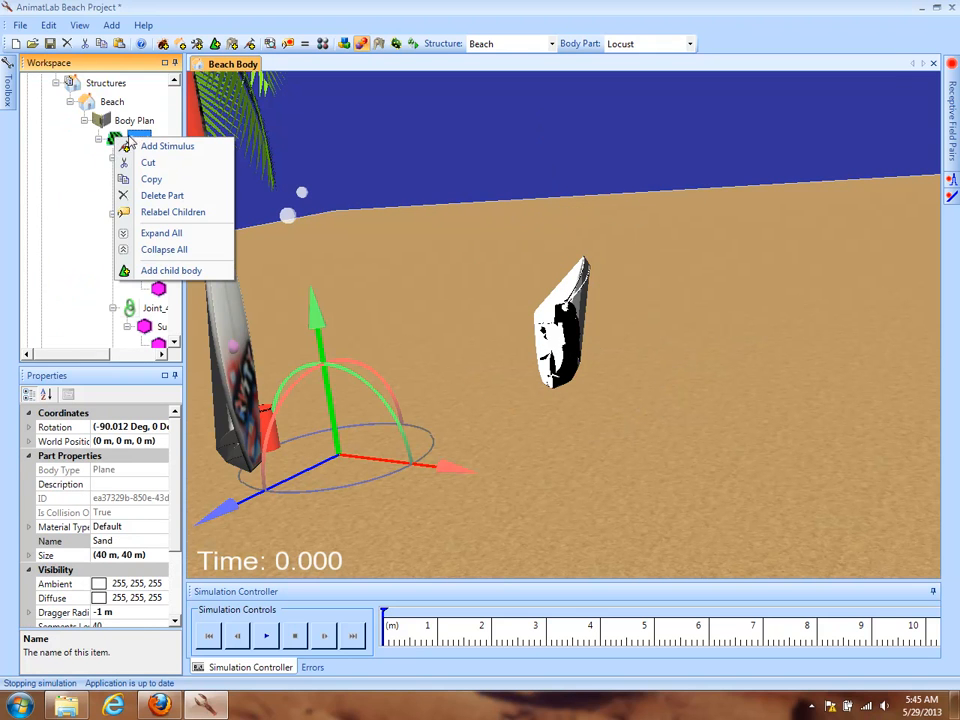
click(168, 270)
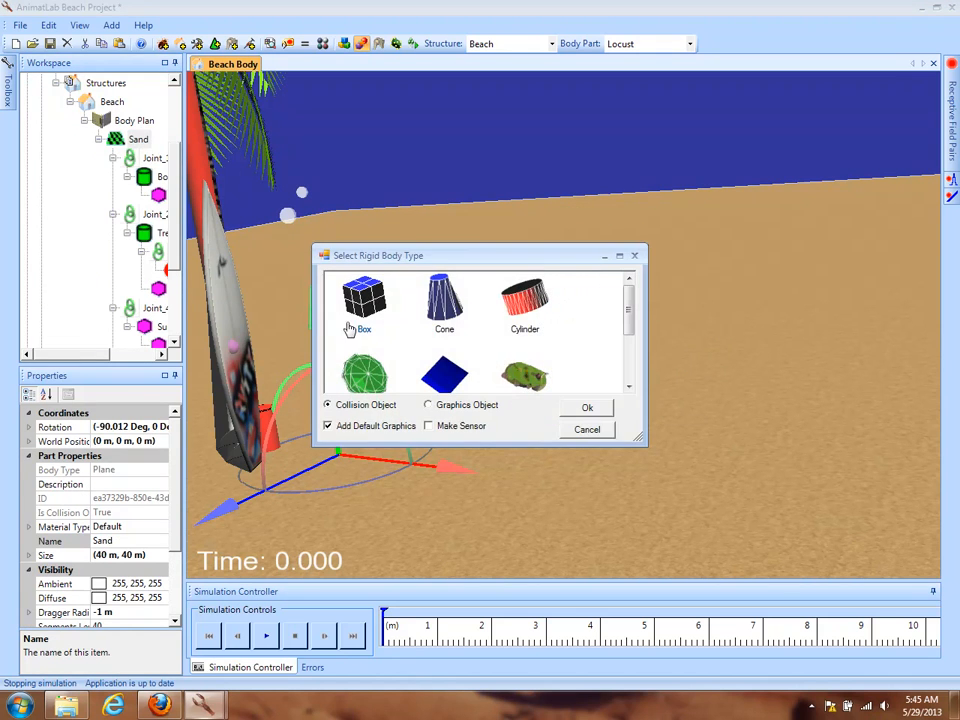
click(528, 379)
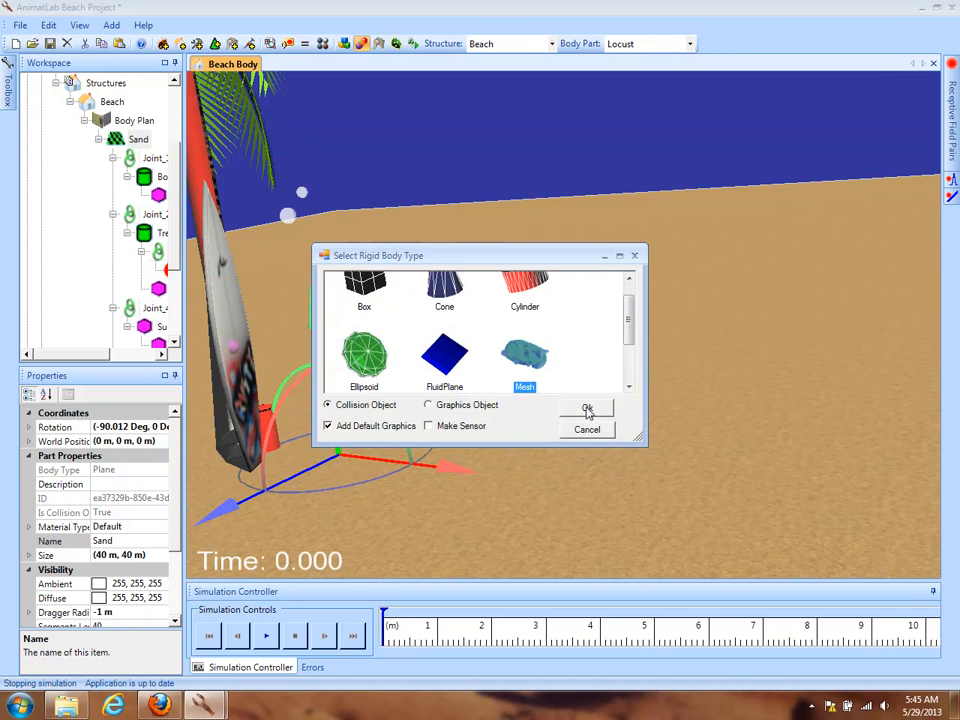
click(372, 427)
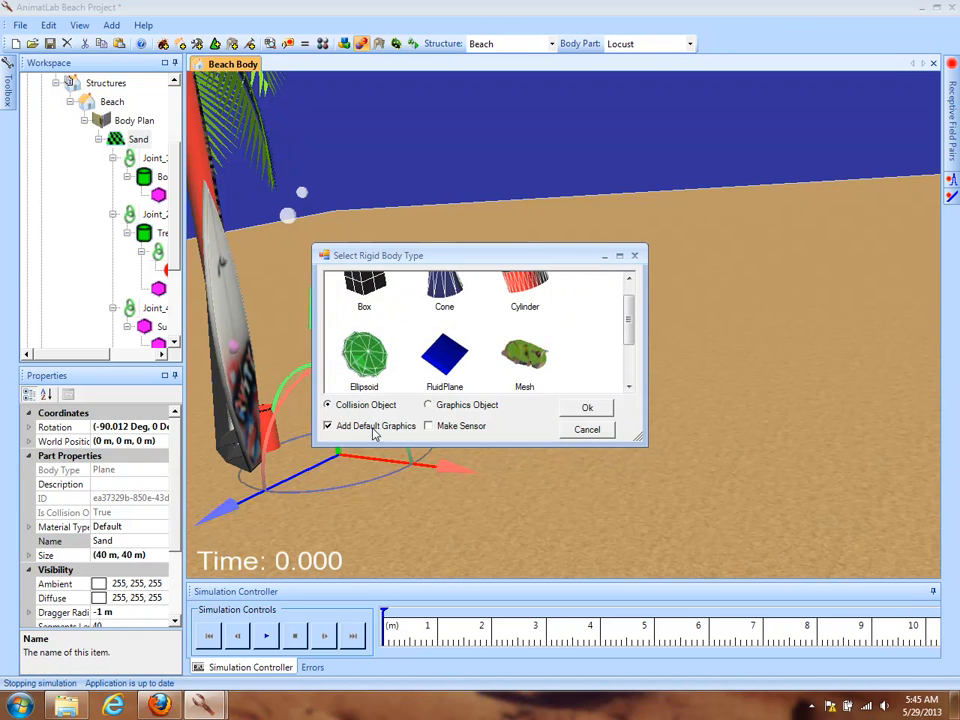
click(590, 410)
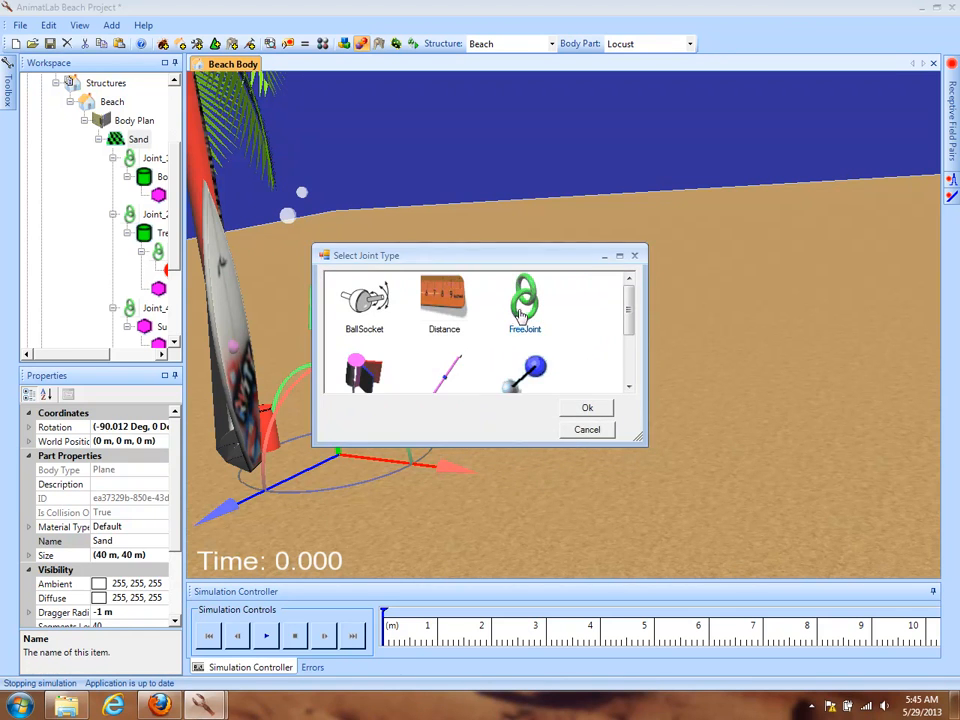
click(583, 407)
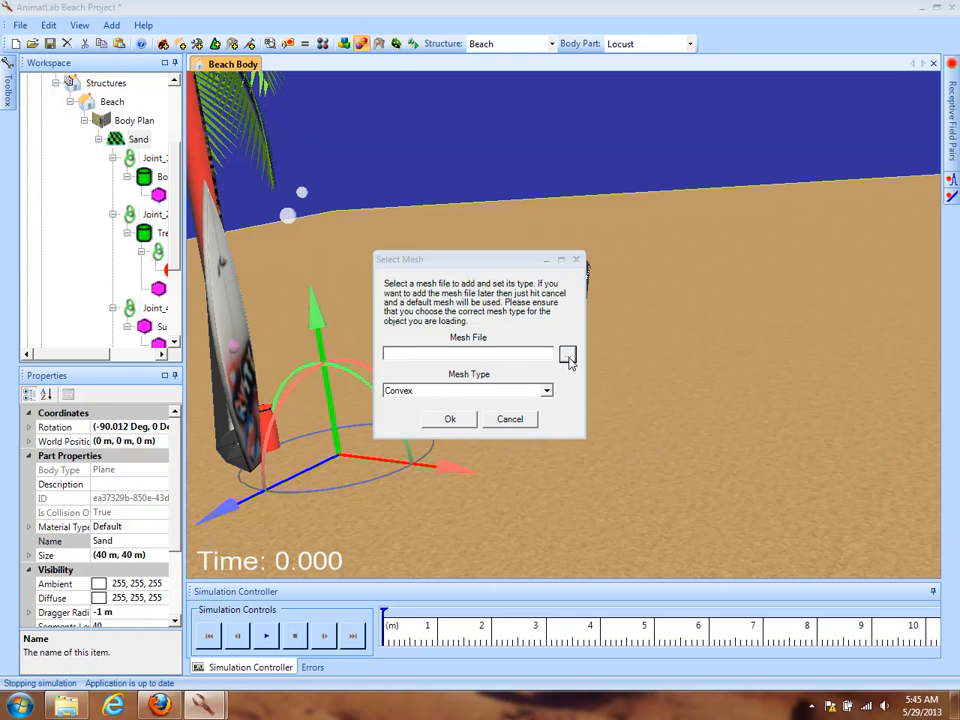
Load Thorax.osg as the new body's mesh file with the mesh type Triangular.
click(567, 355)
double_click(500, 460)
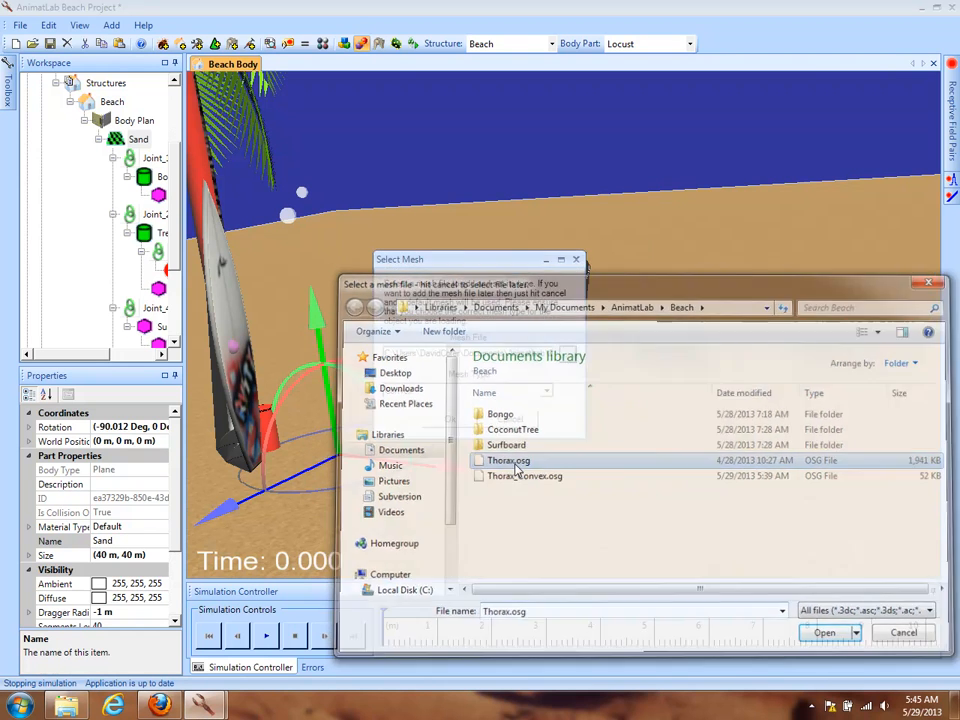
click(450, 391)
click(437, 414)
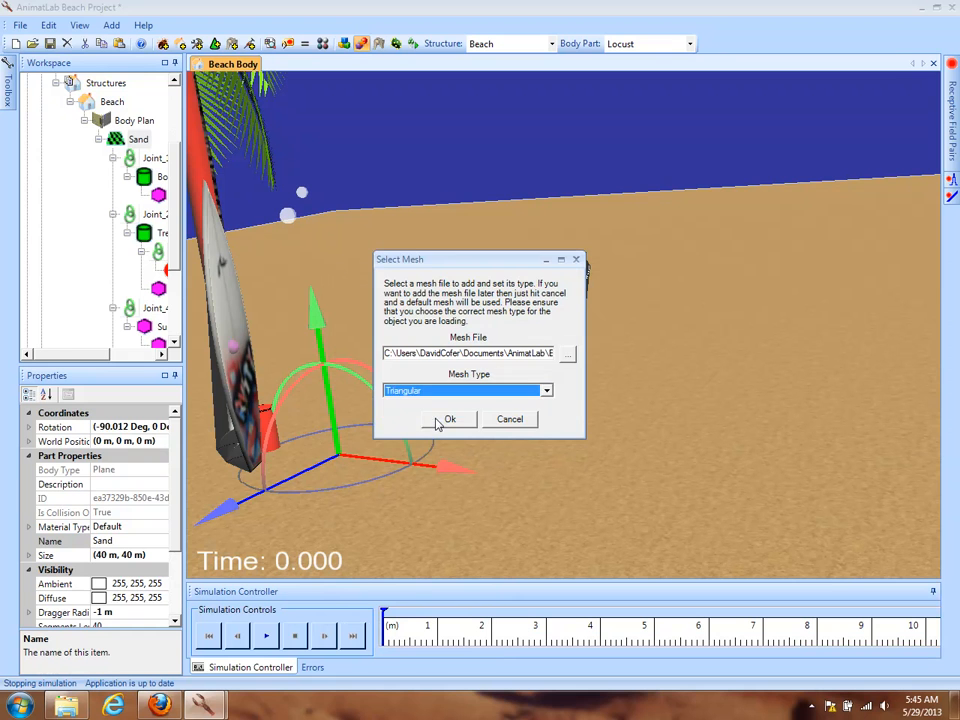
click(451, 420)
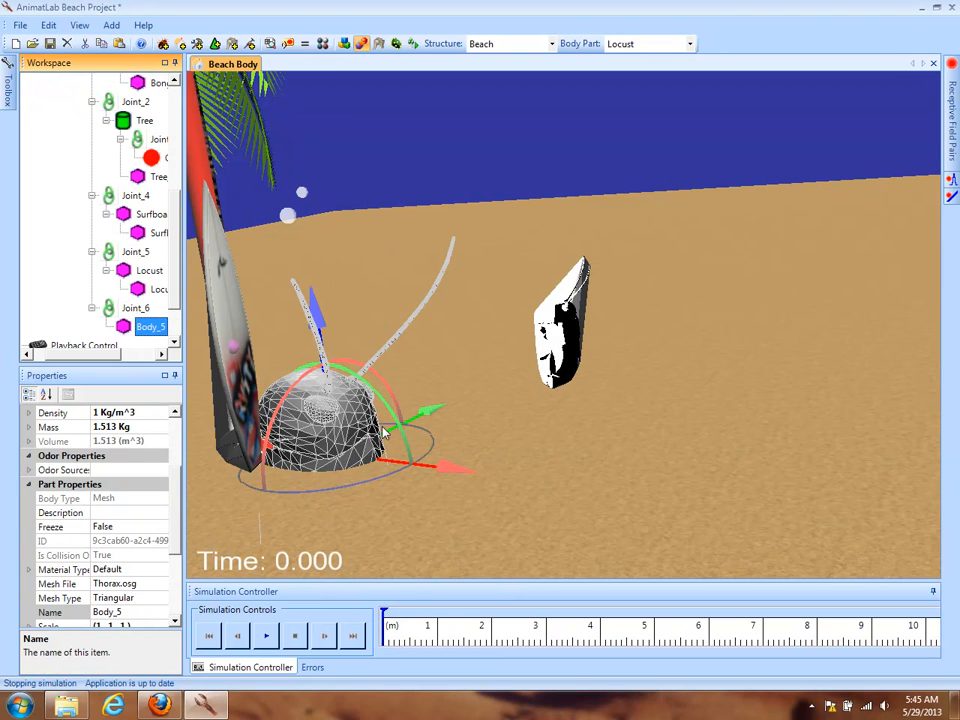
Raise the new triangular mesh above the sand and move it sideways, away from the surfboard, to the existing locust.
drag(320, 330, 317, 89)
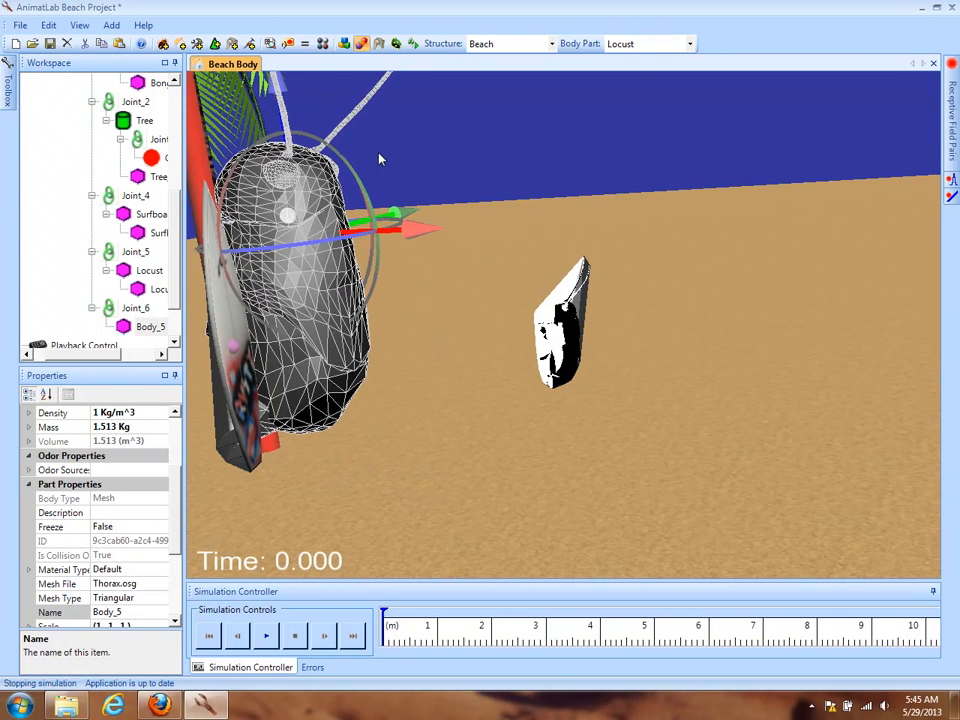
drag(402, 229, 844, 244)
drag(844, 377, 703, 321)
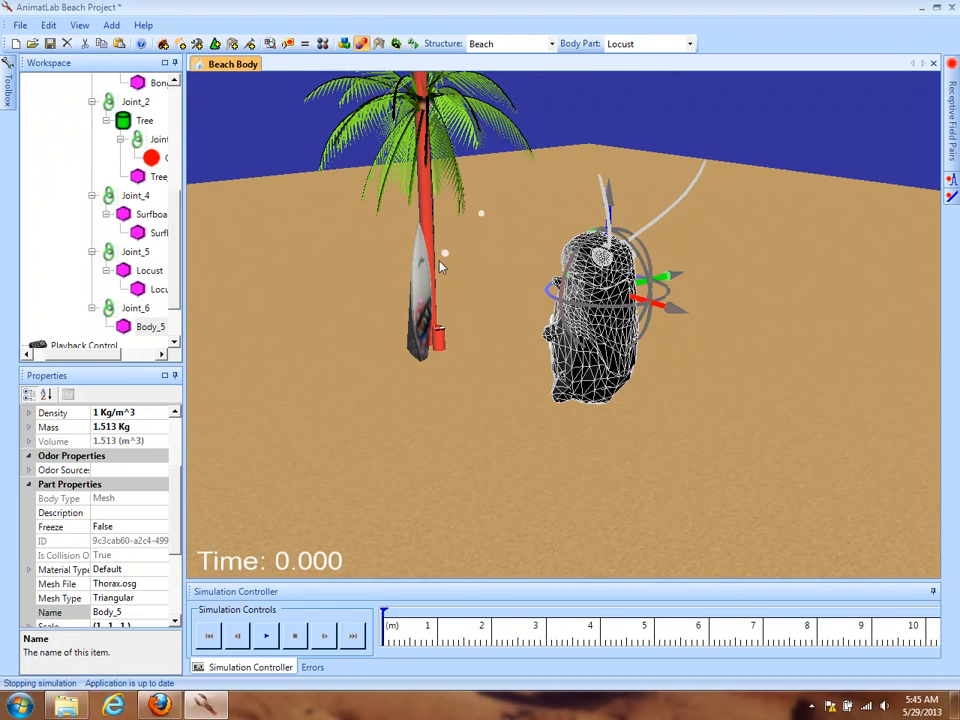
drag(474, 247, 602, 226)
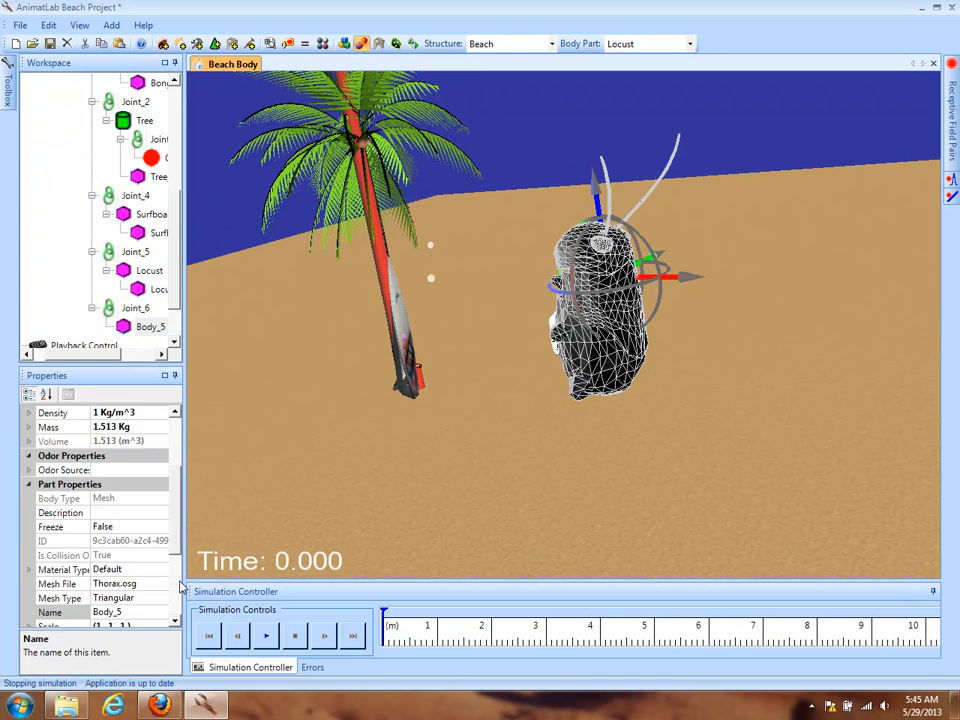
Rename the new triangular mesh body as Locust_Triangle.
scroll(176, 574, down, 3)
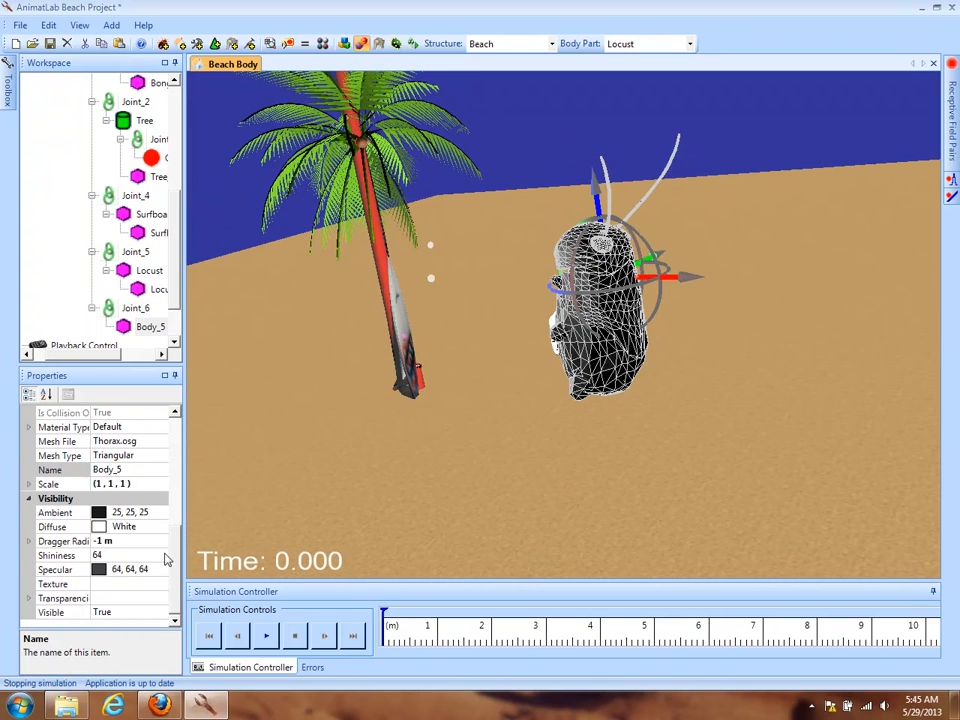
click(130, 469)
text(Locust_Triangle)
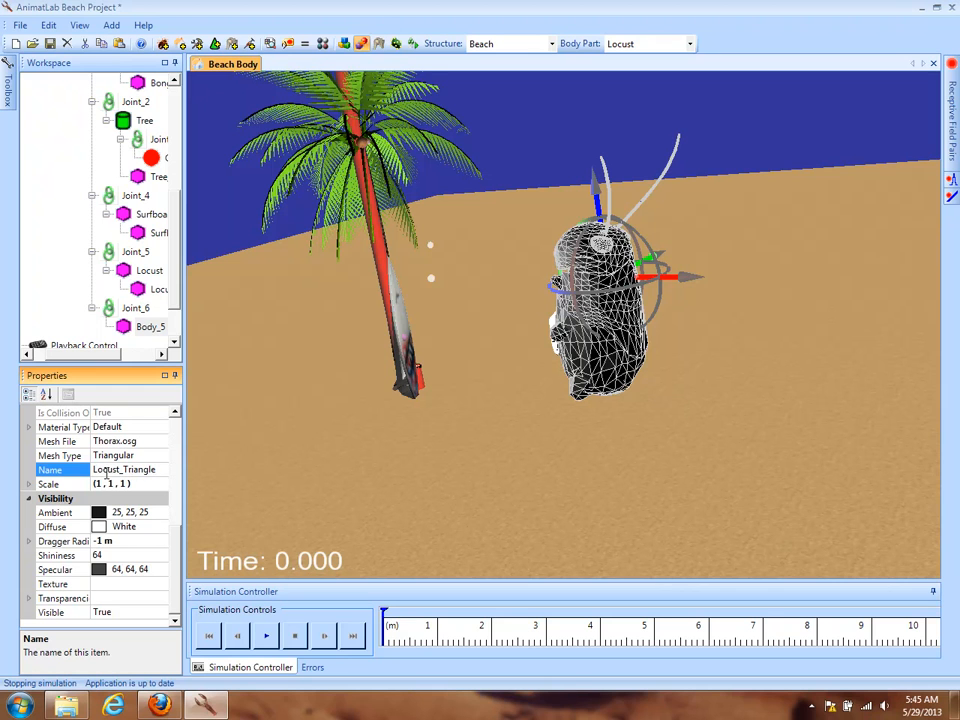
Scale the Locust_Triangle mesh to 0.5 in X, Y and Z.
click(29, 484)
click(118, 497)
text(0.5)
click(122, 512)
text(0.5)
click(122, 526)
text(0.5)
key(Return)
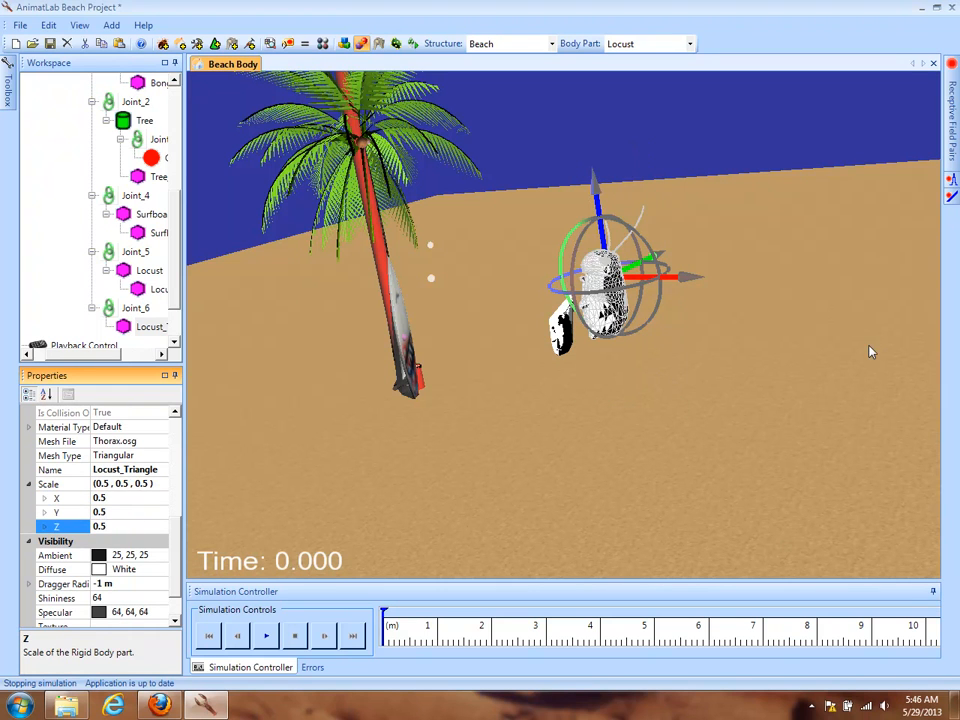
Run the simulation, pull the triangular locust around to examine how it collides with the sand and the other locust, and stop it.
click(266, 636)
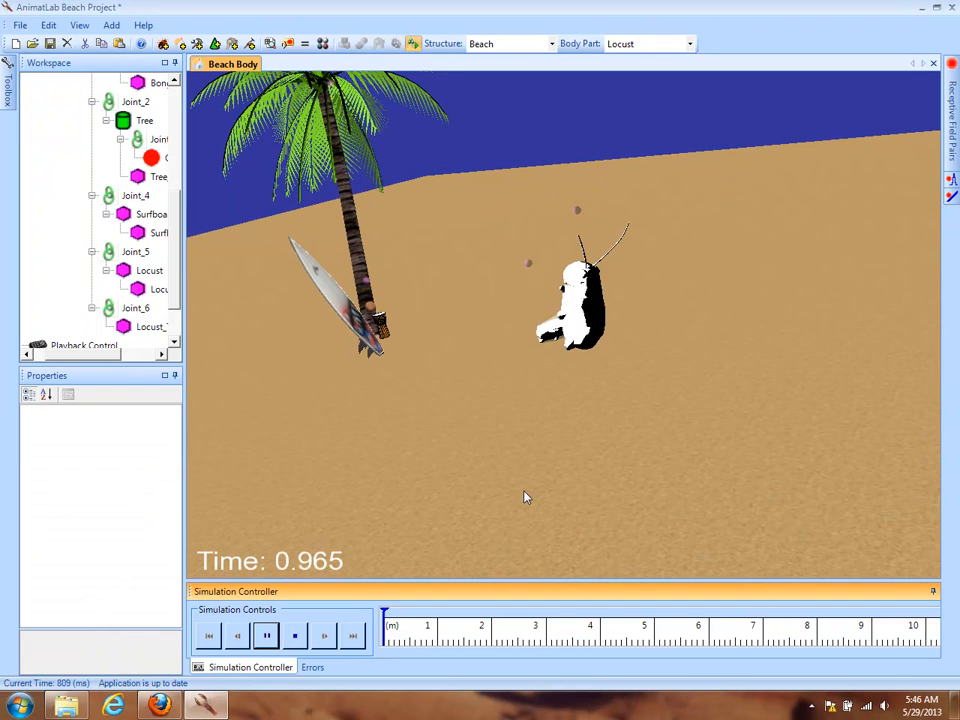
drag(622, 443, 417, 371)
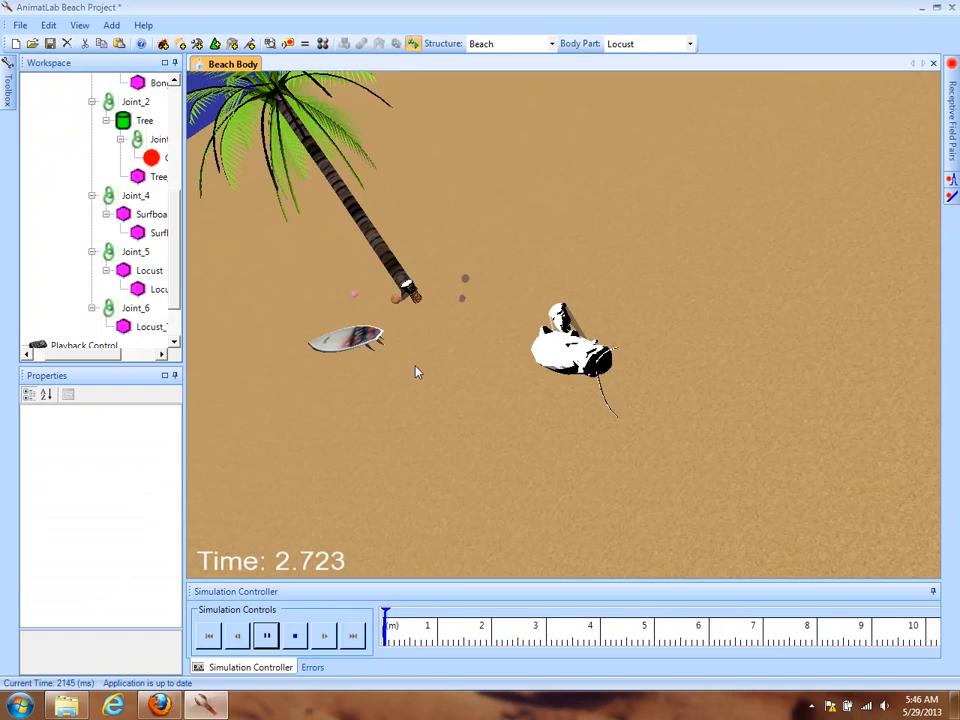
right_drag(622, 313, 681, 460)
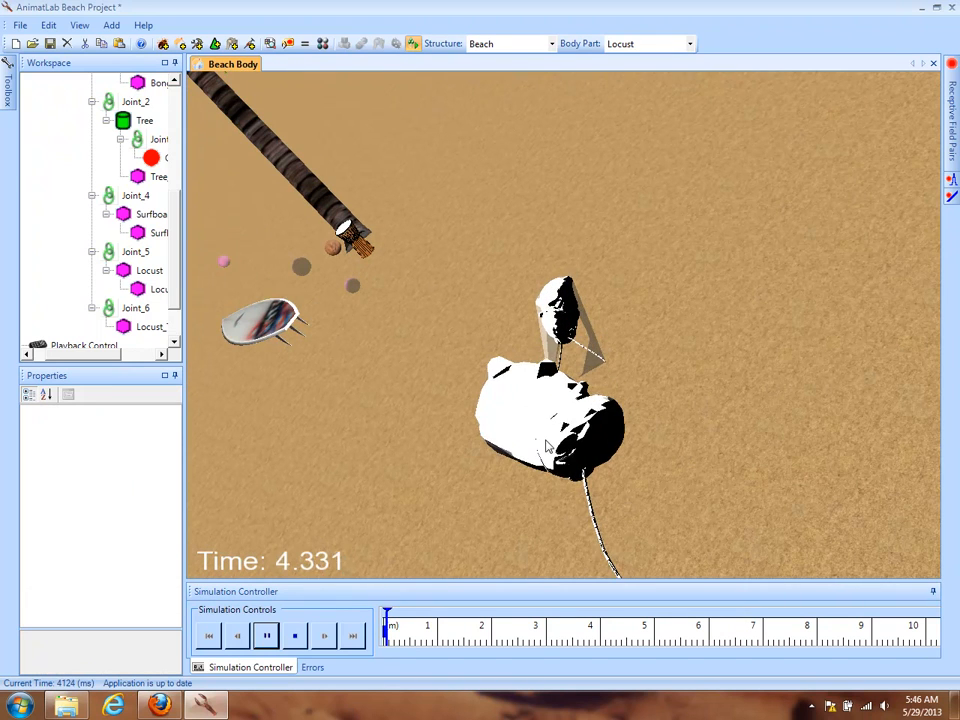
drag(561, 399, 785, 139)
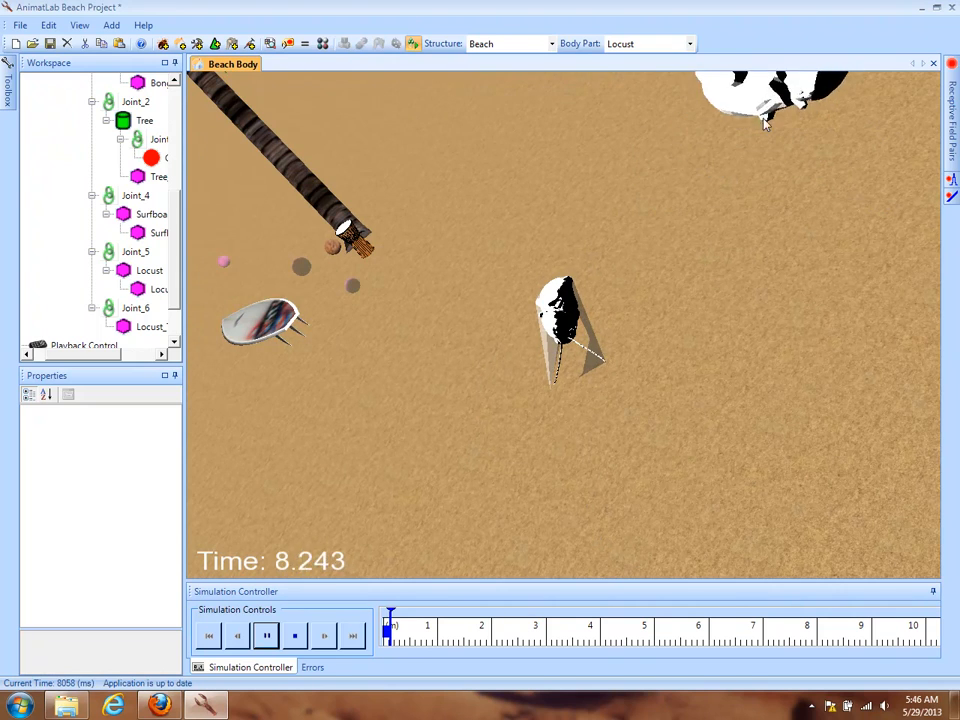
drag(775, 200, 630, 541)
drag(904, 282, 741, 559)
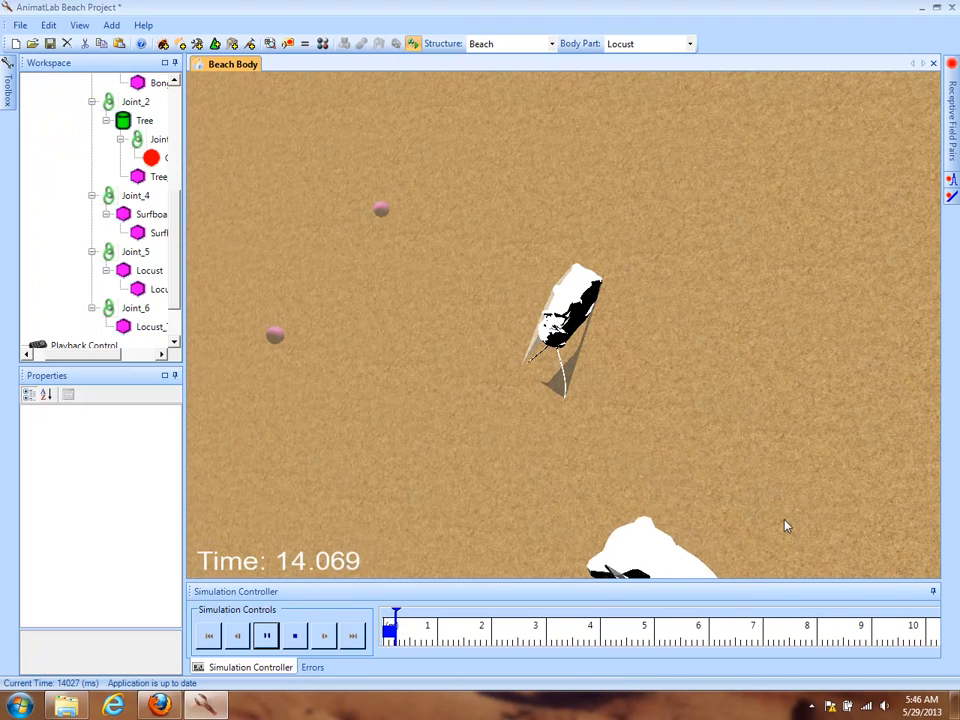
drag(608, 293, 701, 323)
right_drag(701, 323, 690, 490)
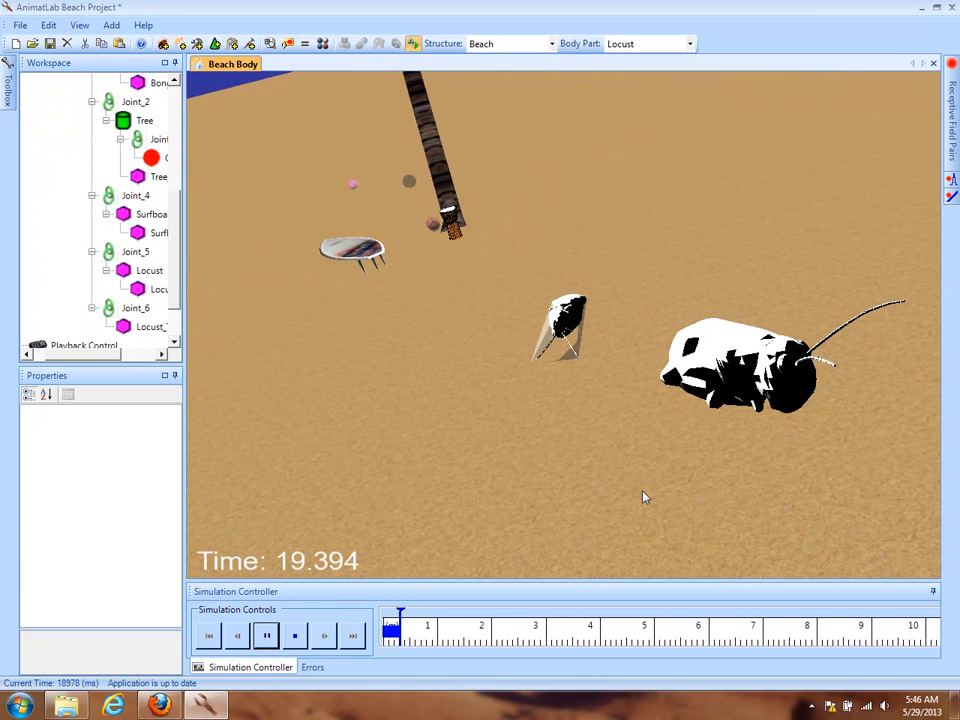
click(294, 636)
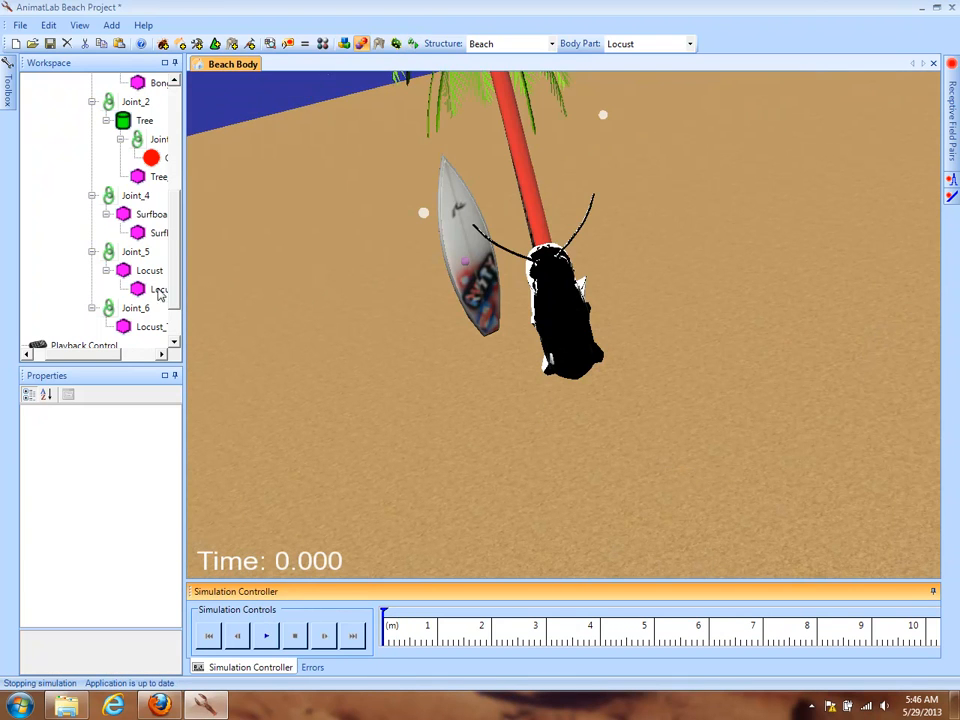
Review the mesh properties of Locust_Triangle and inspect it beside the existing locust.
click(150, 326)
scroll(176, 565, down, 4)
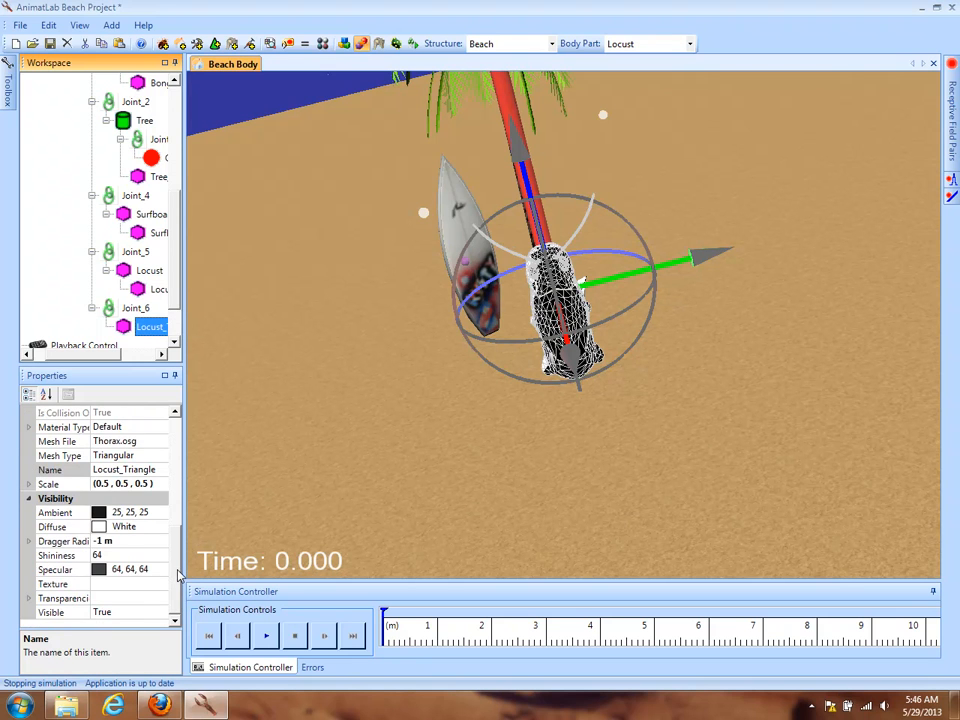
scroll(178, 574, up, 1)
drag(414, 381, 862, 357)
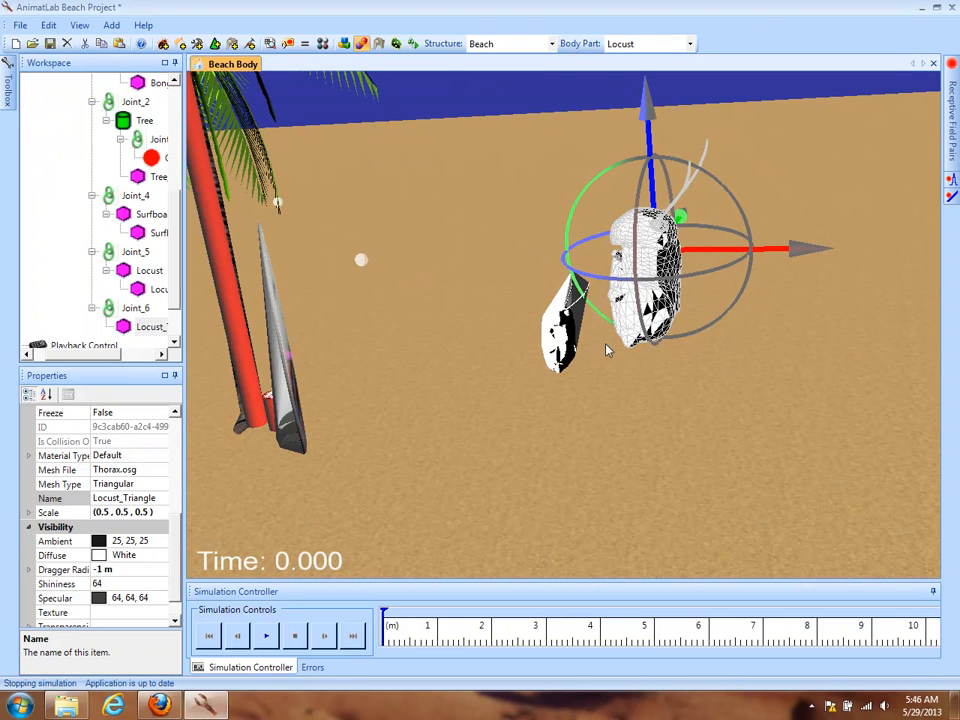
right_drag(371, 457, 422, 392)
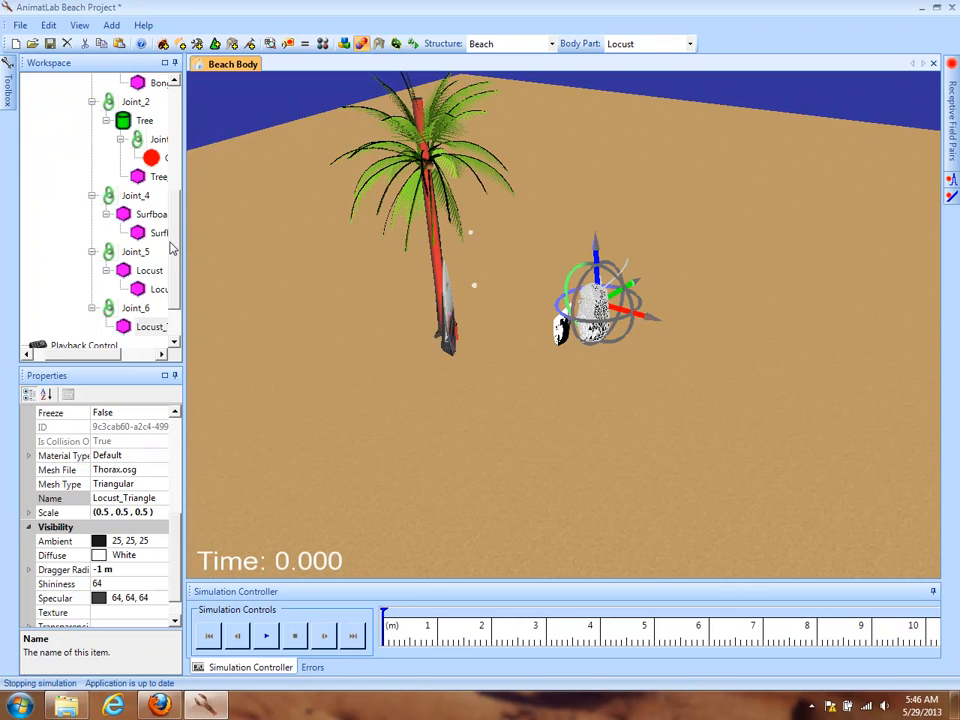
Add a jointed mesh collision body as a child of Sand, without default graphics.
scroll(125, 250, up, 5)
click(121, 254)
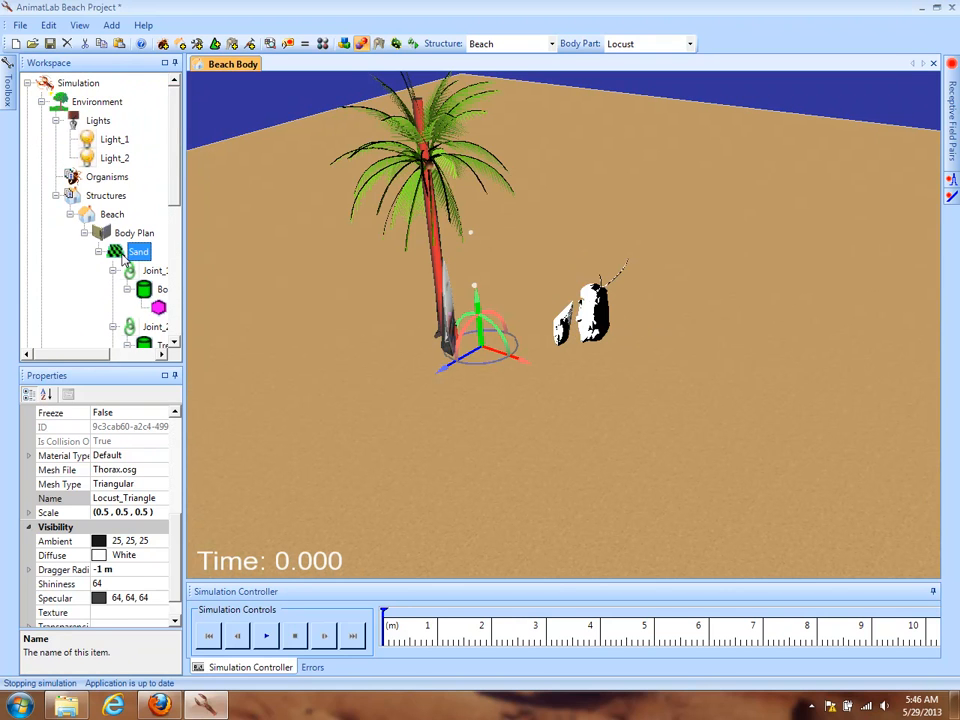
right_click(121, 255)
click(175, 386)
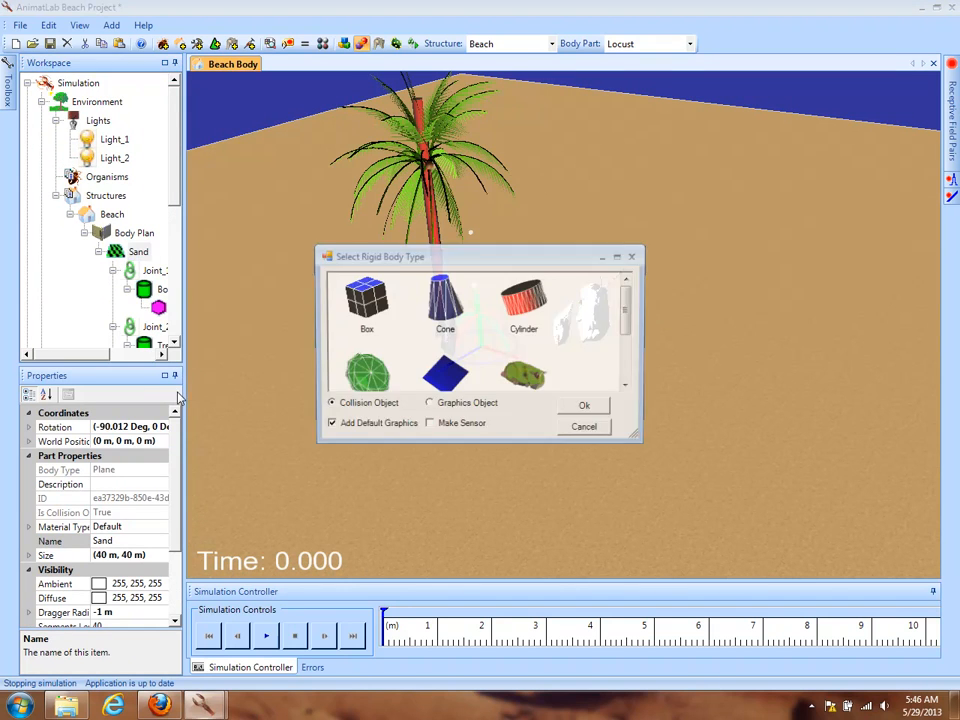
click(524, 375)
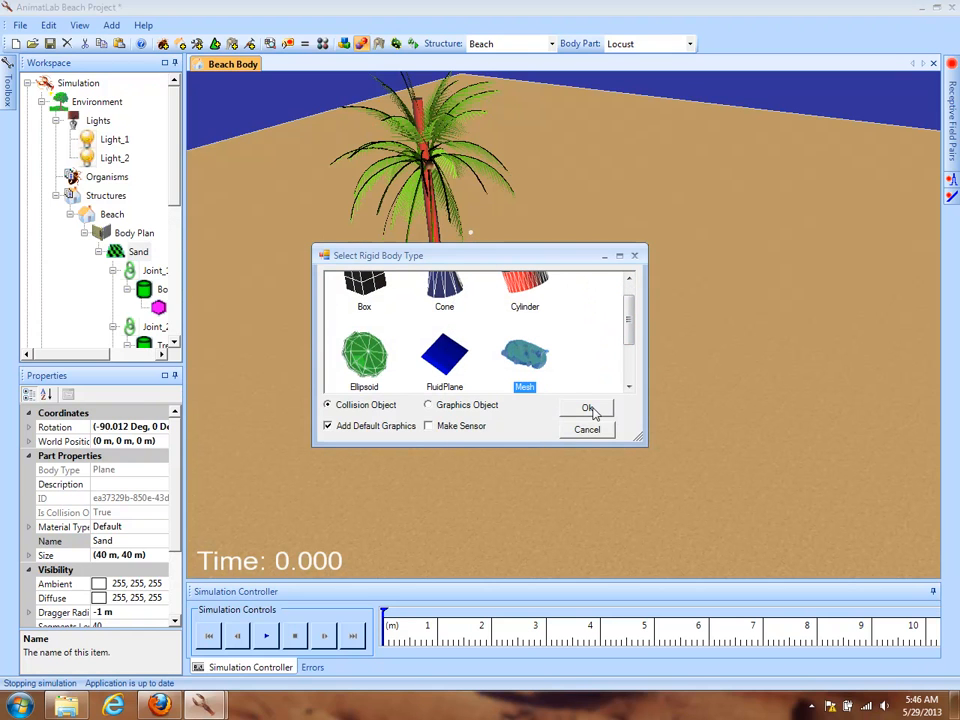
click(355, 426)
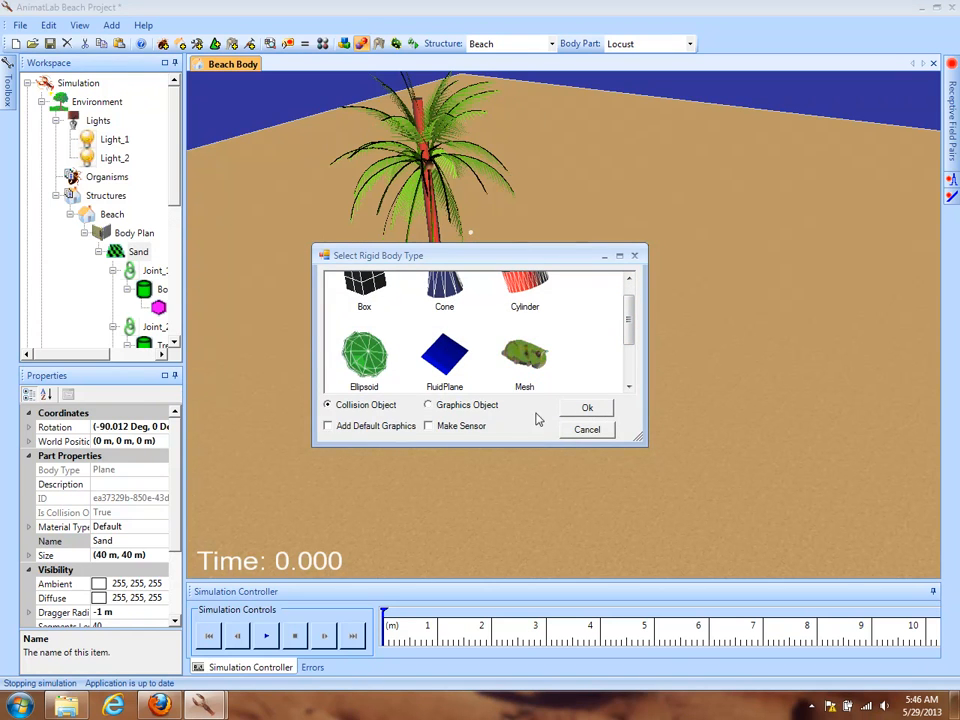
click(588, 408)
double_click(522, 298)
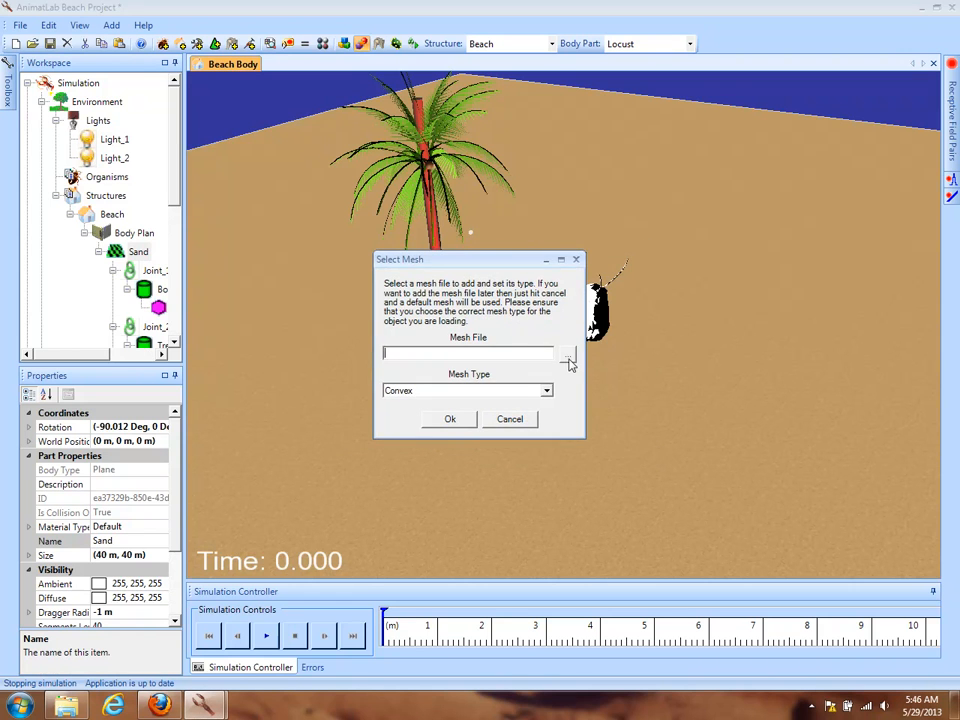
Load SurfBoard.3ds from the Surfboard folder as the new body's mesh file with the mesh type Triangular.
click(567, 354)
double_click(495, 444)
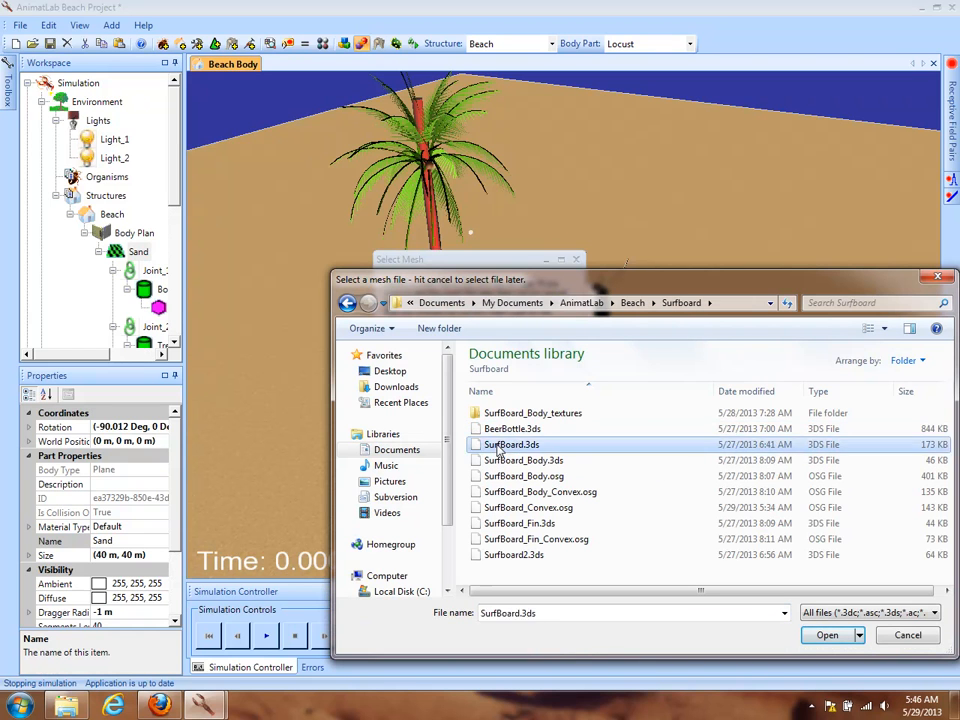
double_click(497, 446)
click(405, 392)
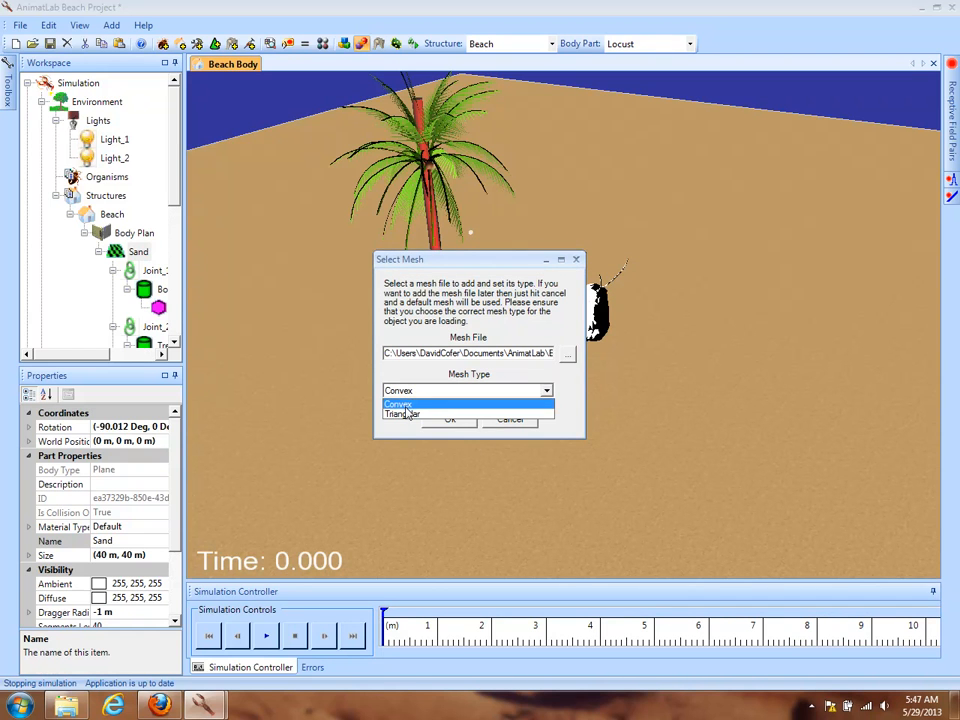
click(403, 413)
click(450, 421)
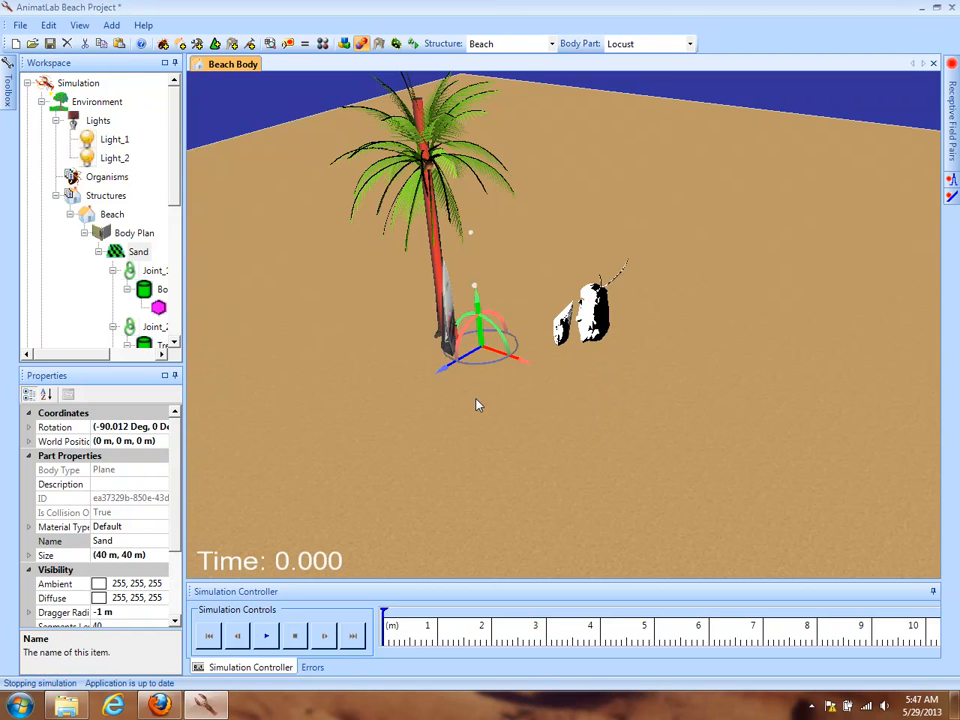
Lower the new triangular surfboard mesh toward the sand, near the existing surfboard.
scroll(403, 290, up, 5)
drag(403, 290, 362, 122)
drag(465, 283, 576, 381)
drag(786, 219, 424, 386)
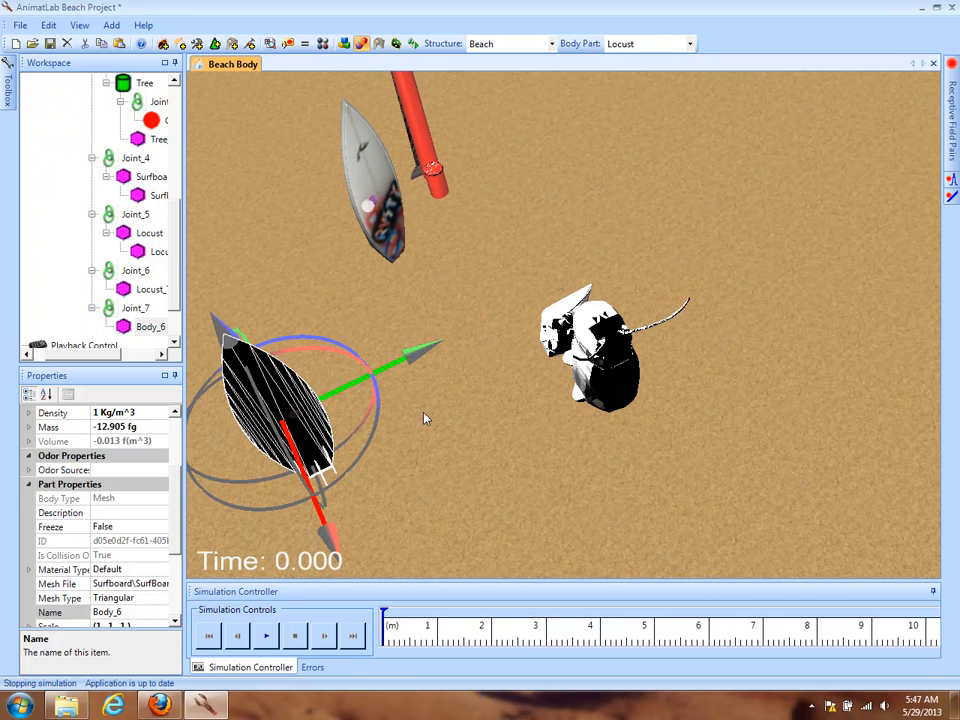
drag(379, 506, 480, 349)
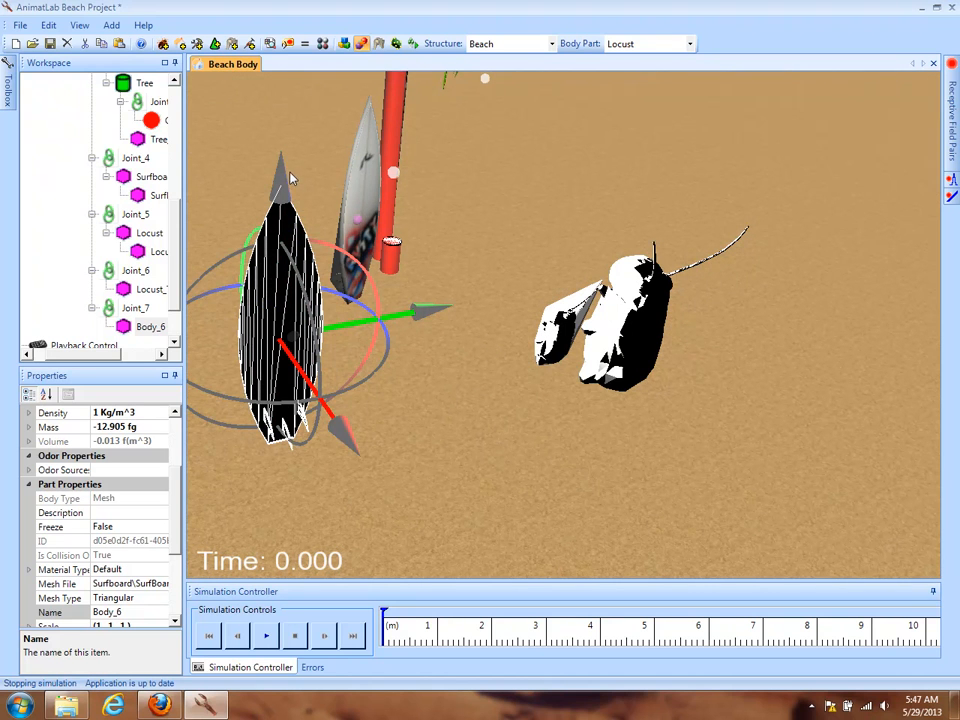
drag(282, 175, 306, 227)
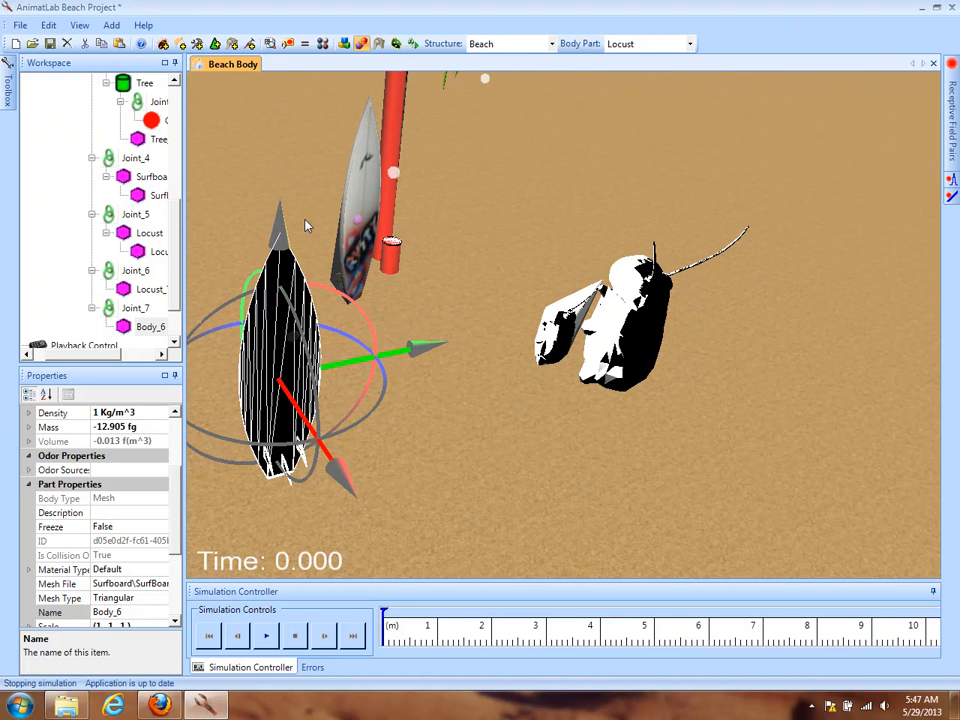
Rotate the triangular surfboard mesh so it leans diagonally above the sand.
drag(276, 521, 804, 396)
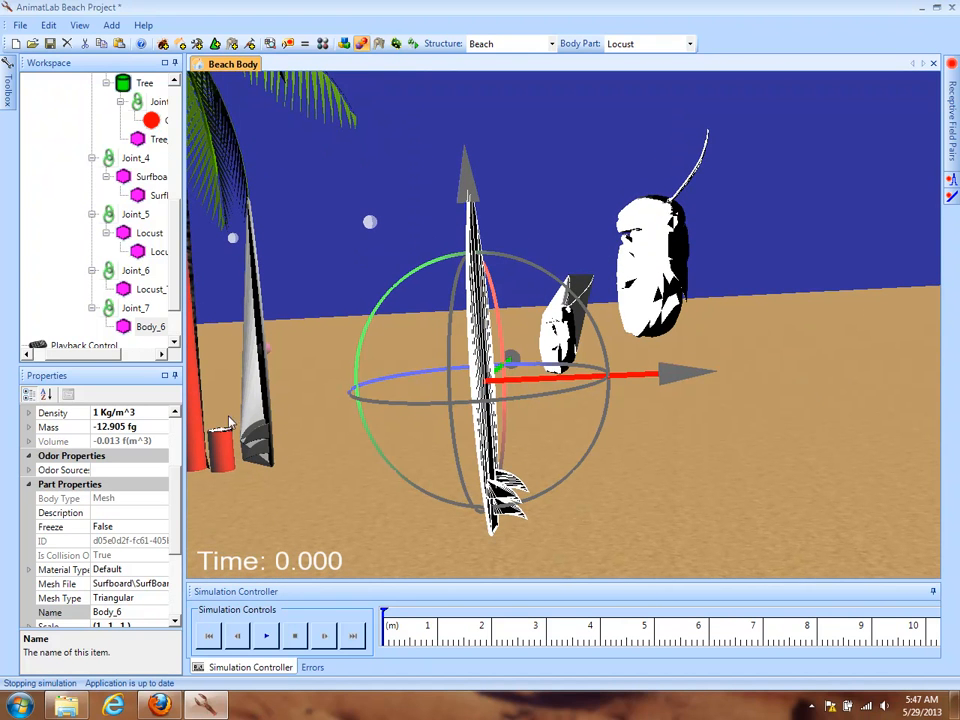
drag(360, 531, 389, 547)
drag(732, 485, 272, 311)
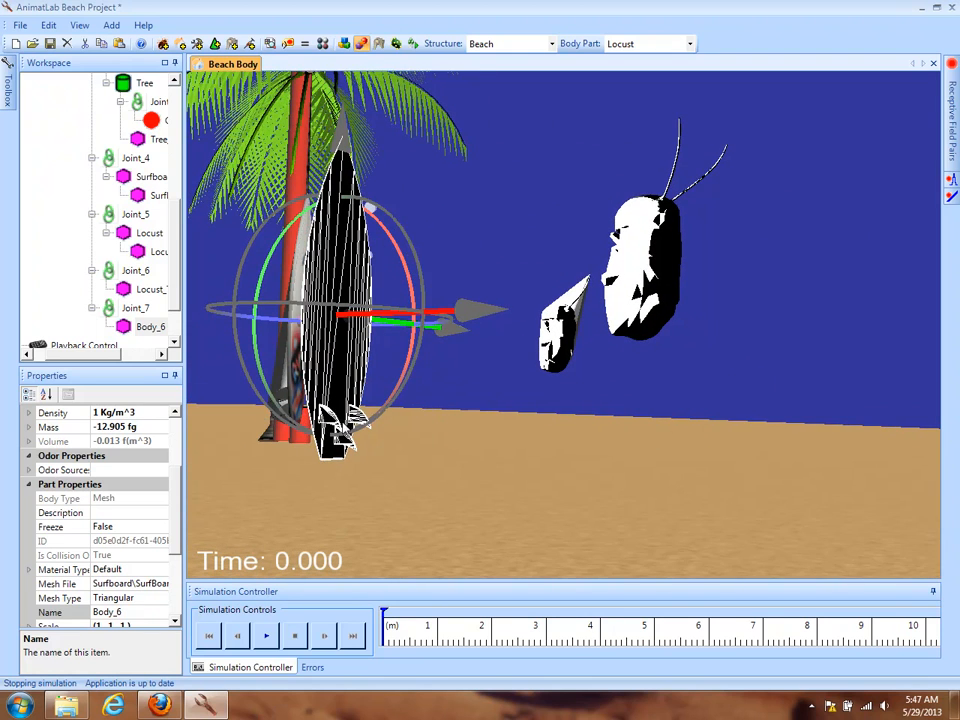
drag(505, 425, 571, 398)
drag(724, 491, 633, 496)
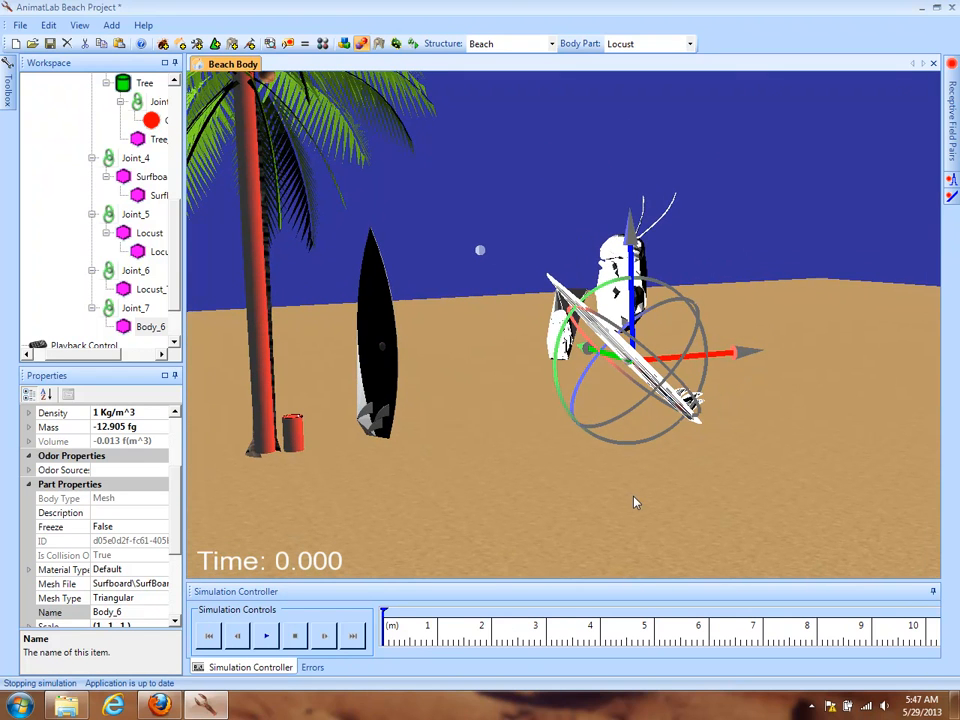
Run the simulation to examine how the tilted triangular surfboard behaves, stop it, and inspect the board in the scene.
click(265, 636)
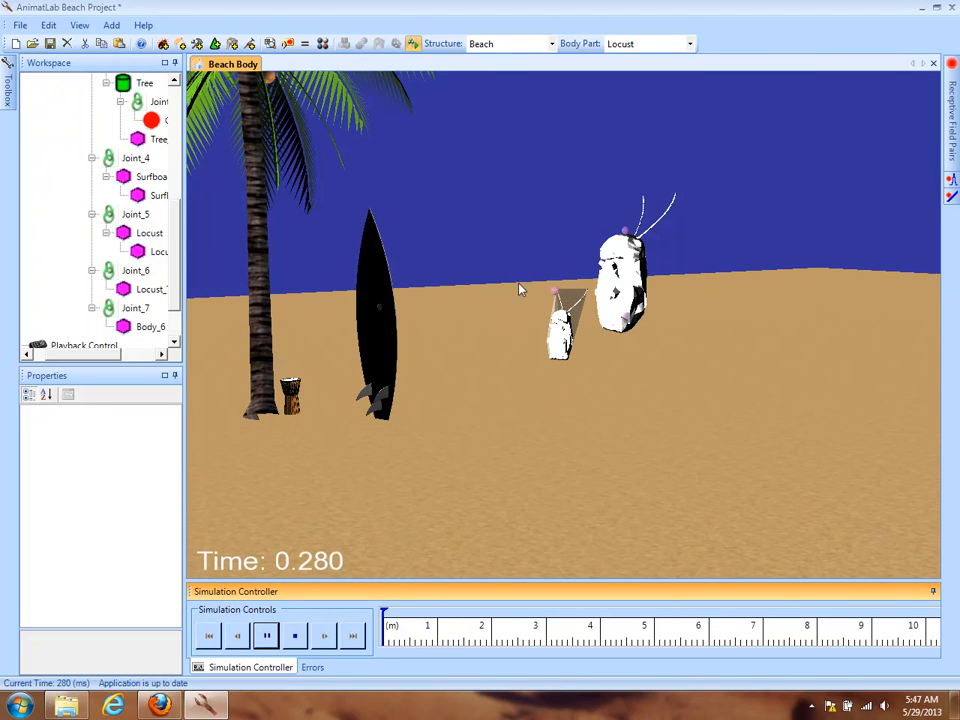
drag(557, 280, 501, 362)
click(297, 648)
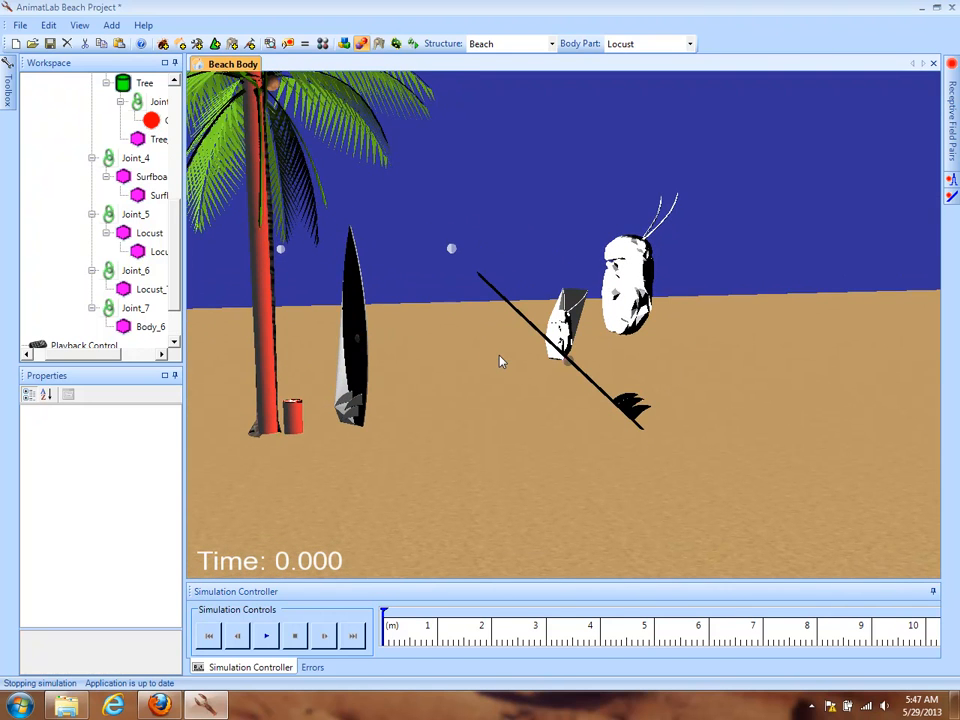
drag(568, 443, 576, 404)
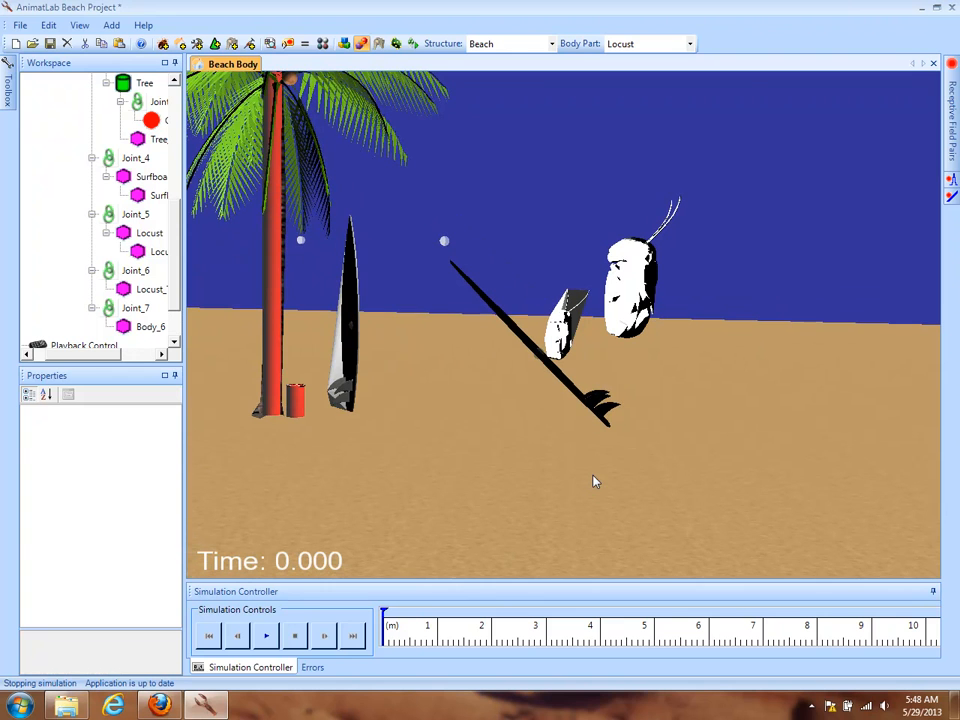
drag(449, 351, 557, 365)
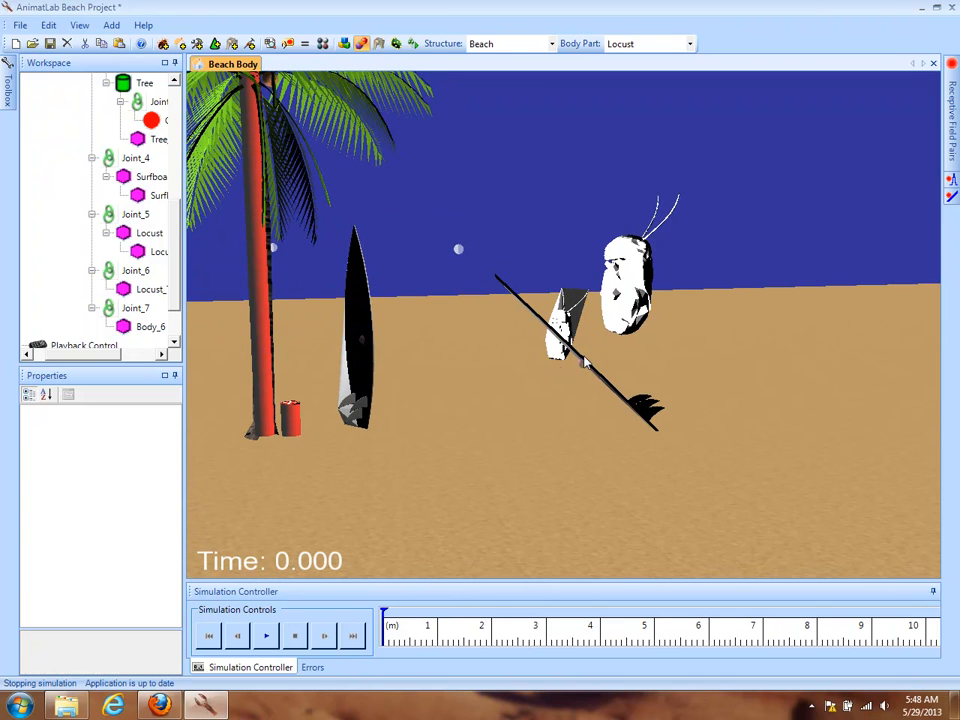
drag(455, 397, 729, 371)
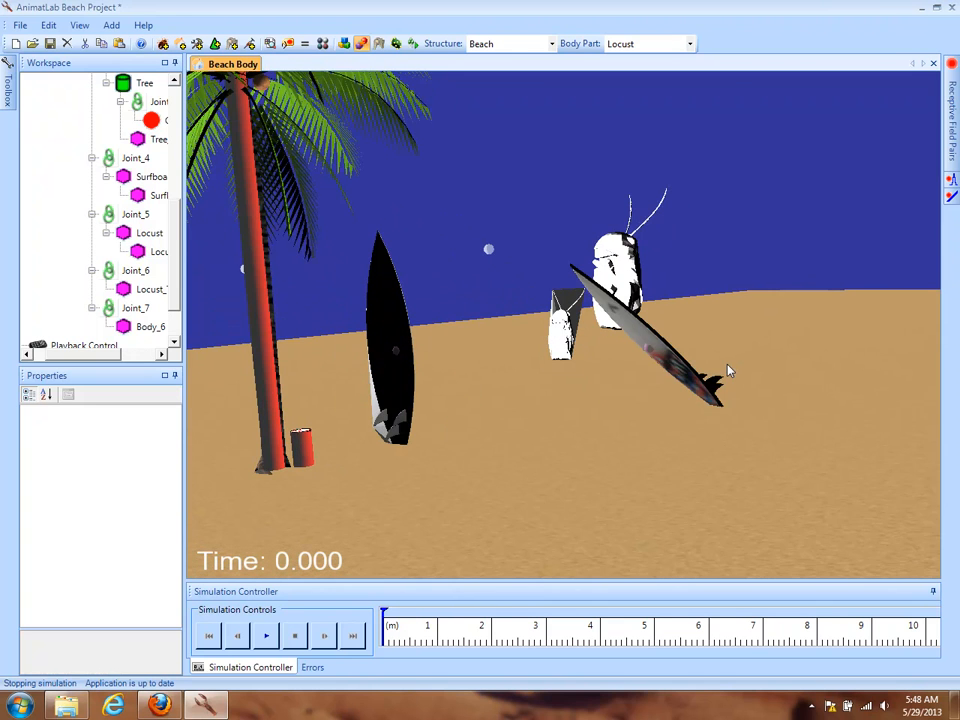
Delete the triangular surfboard body Body_6 from the structure.
click(668, 358)
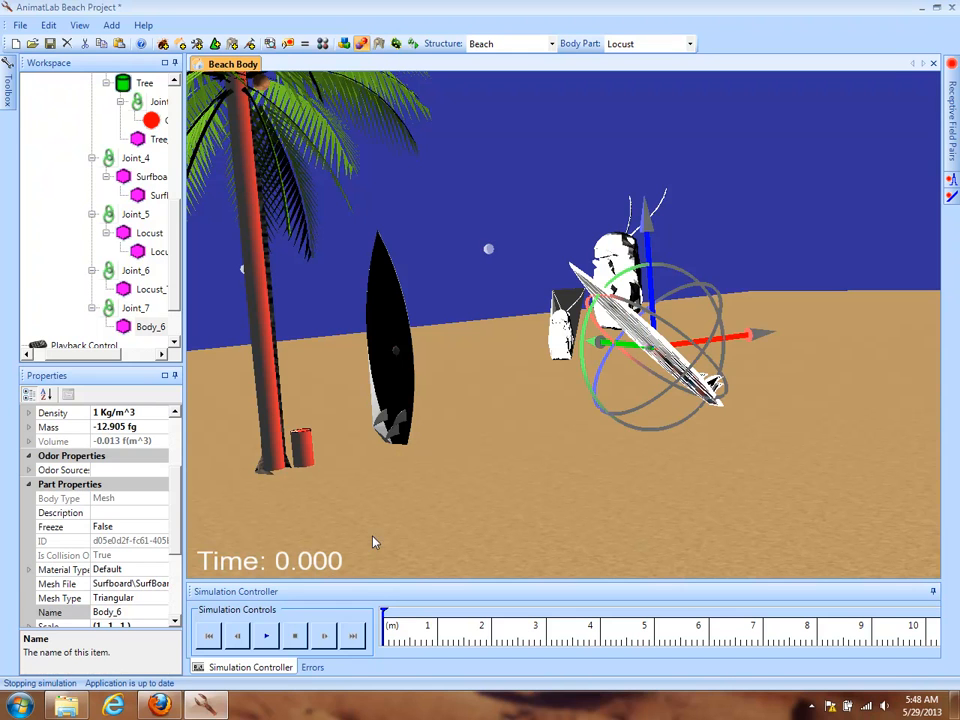
right_click(143, 331)
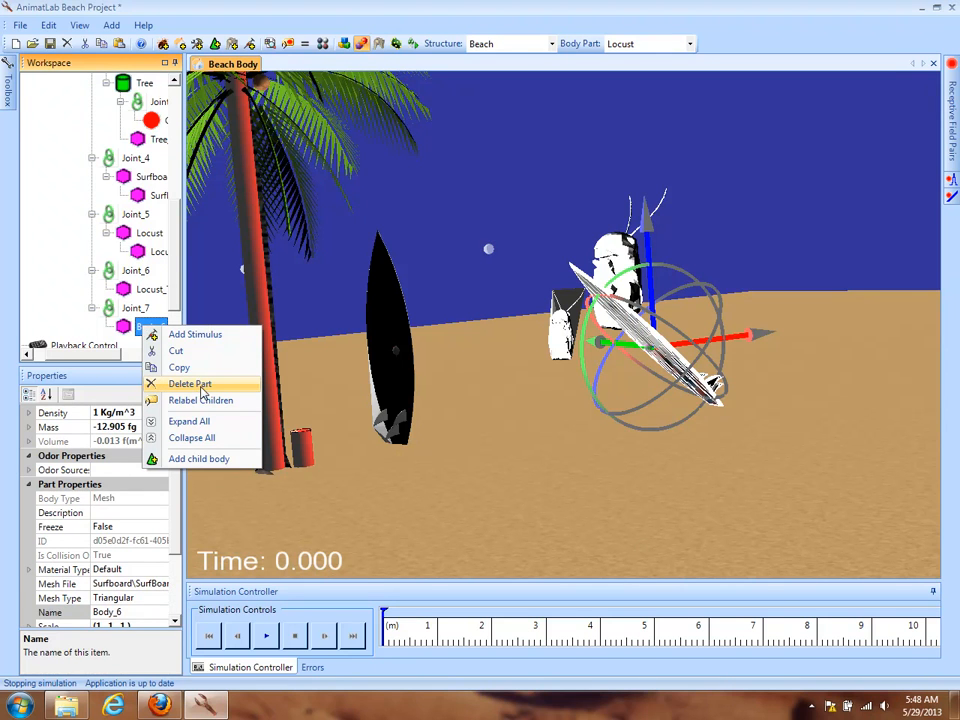
click(201, 386)
click(678, 322)
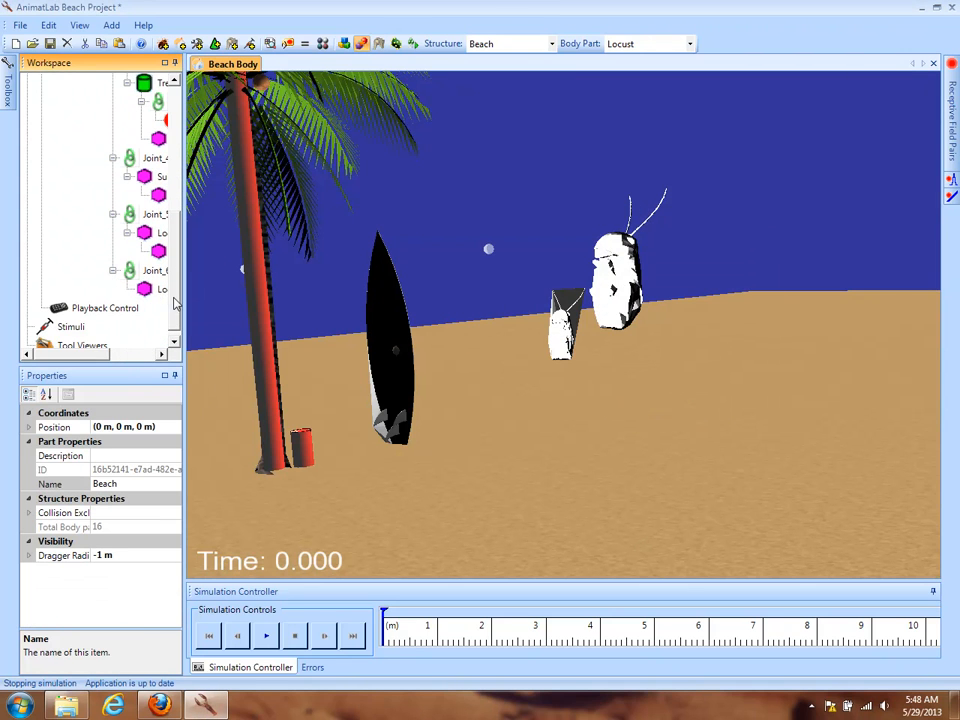
Delete the Locust_Triangle body from the Beach structure.
click(157, 288)
right_click(156, 290)
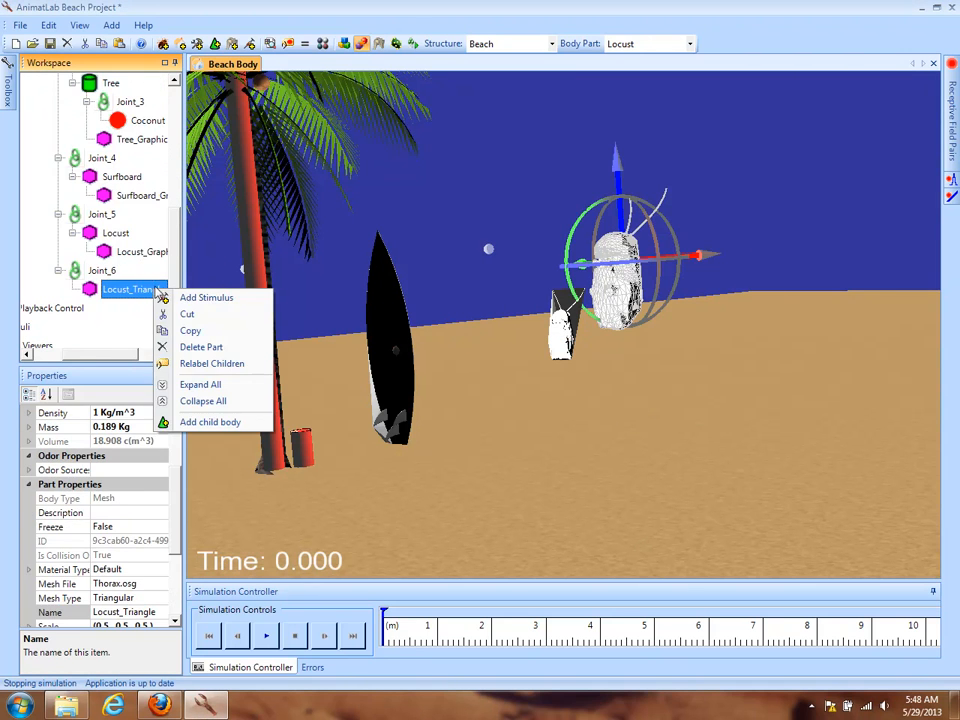
click(101, 270)
click(106, 290)
right_click(106, 290)
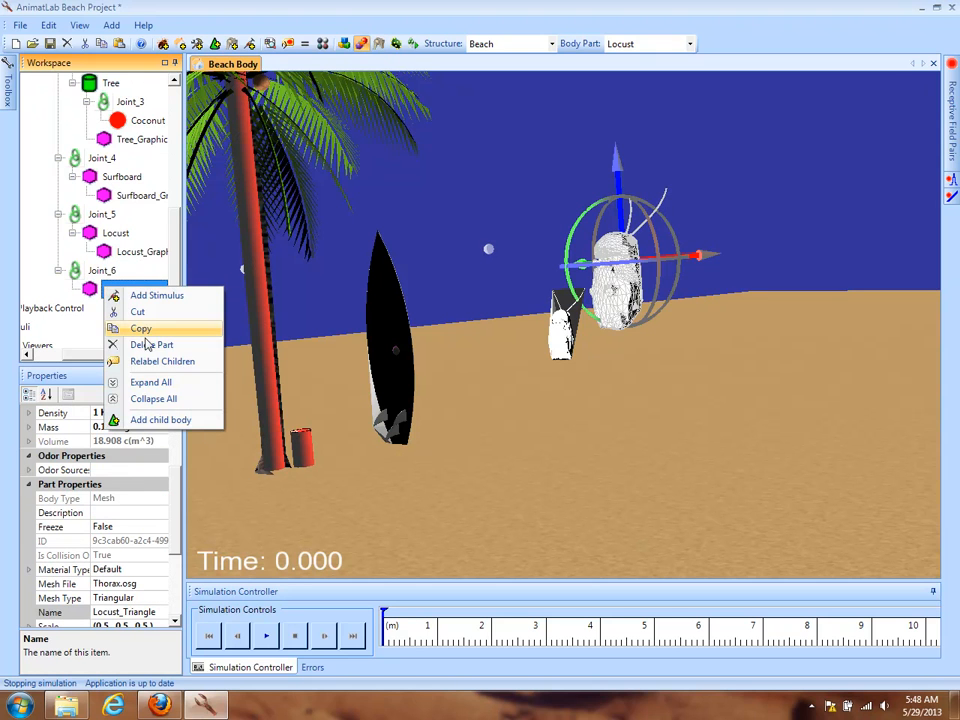
click(145, 343)
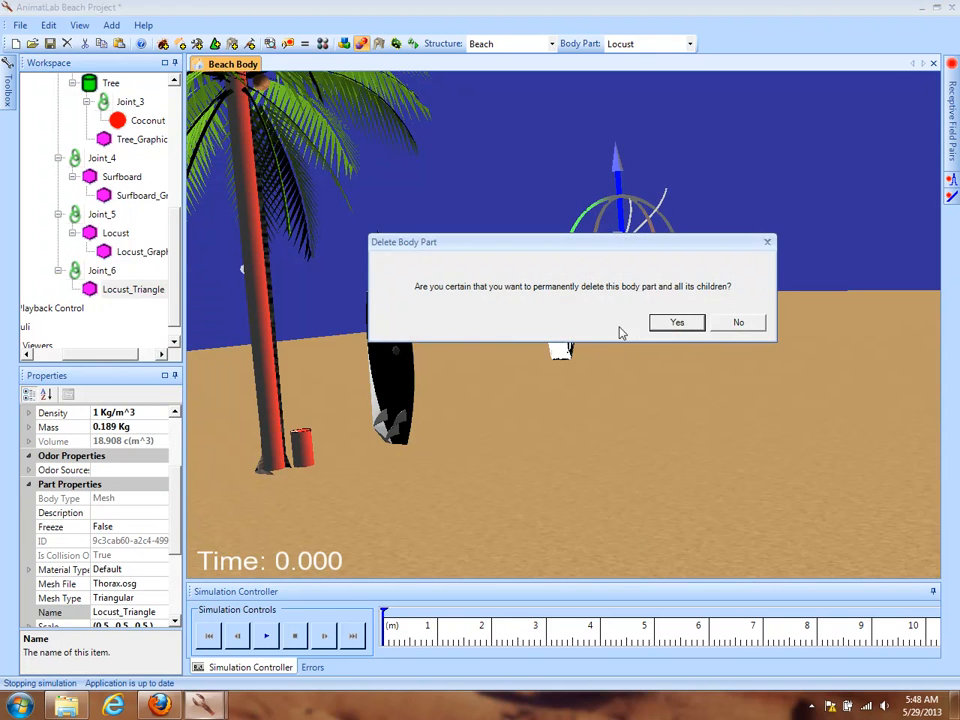
click(672, 323)
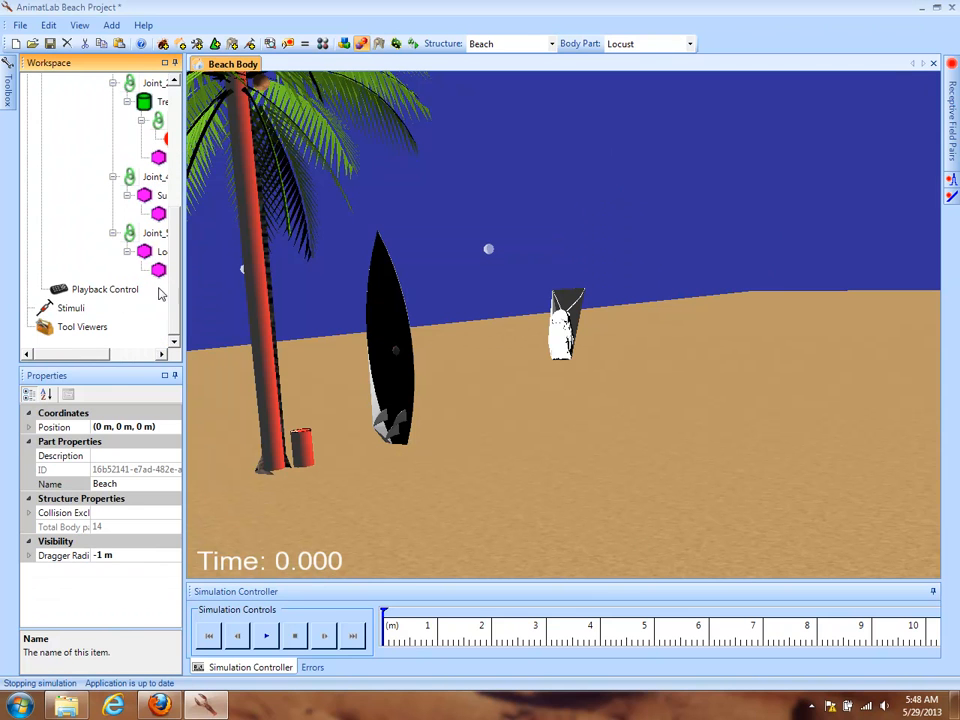
Delete the convex Locust body and its child graphics from the structure.
click(155, 252)
right_click(152, 254)
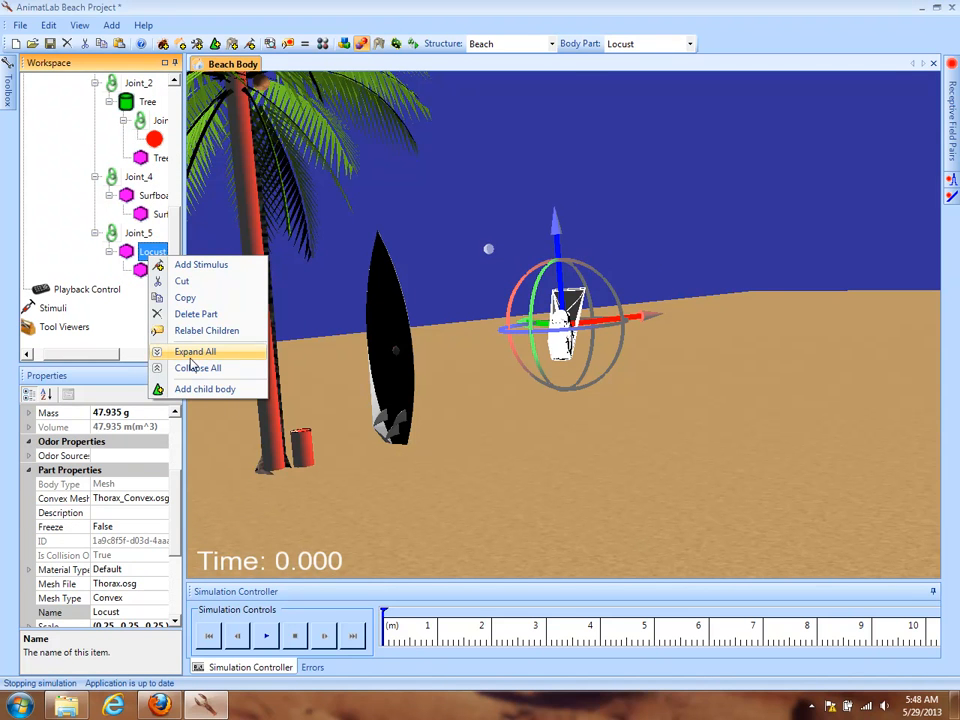
click(190, 314)
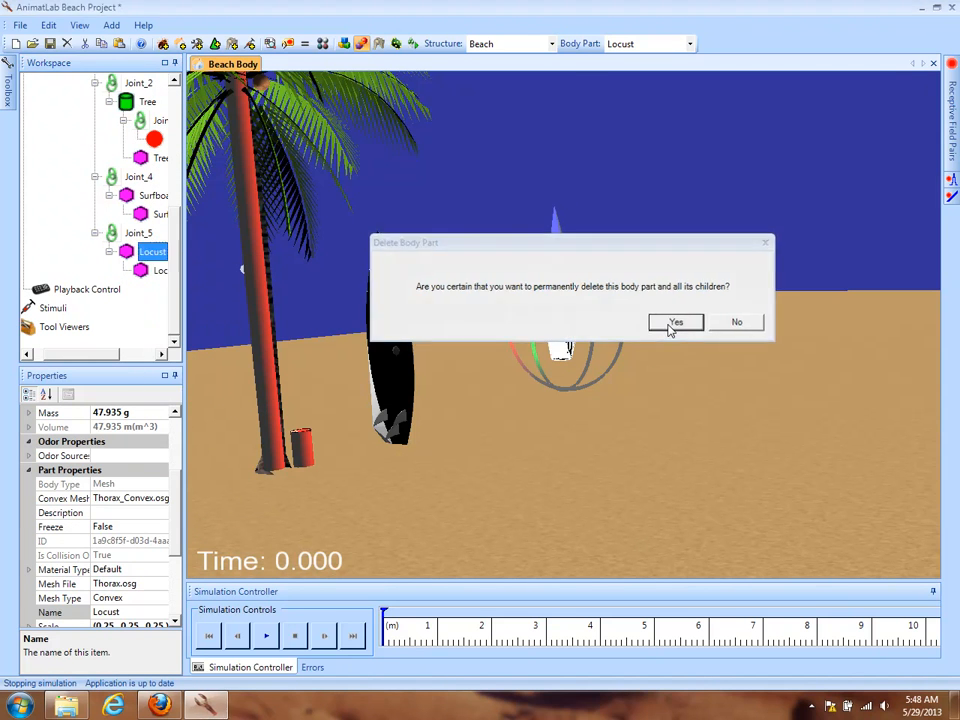
click(676, 323)
Examine the standing surfboard's convex collision mesh from several sides, especially the fin end near the sand.
drag(724, 279, 651, 354)
drag(485, 387, 744, 349)
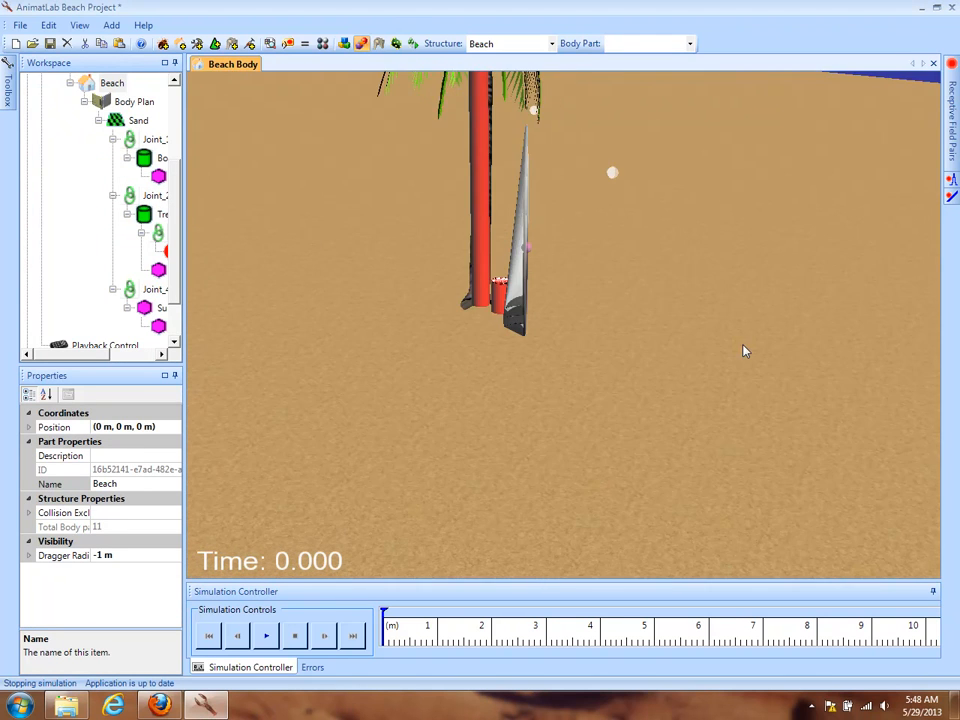
mouse_move(512, 364)
mouse_down()
mouse_move(579, 343)
mouse_move(600, 275)
mouse_move(600, 304)
mouse_move(568, 326)
mouse_move(657, 300)
mouse_move(503, 271)
mouse_move(634, 356)
mouse_move(503, 378)
mouse_up()
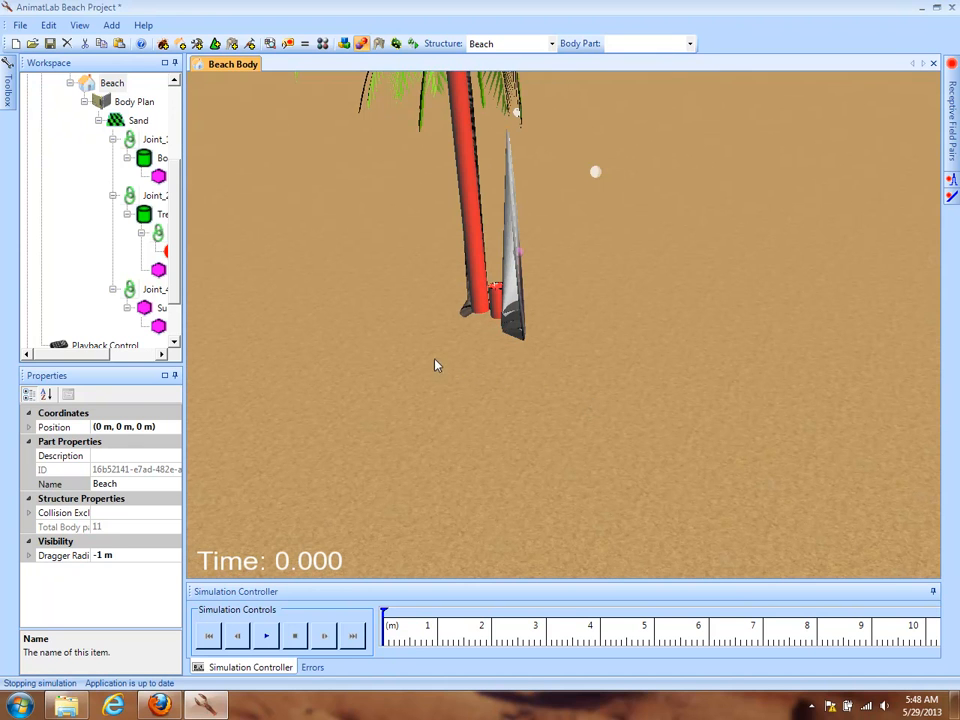
drag(437, 371, 567, 353)
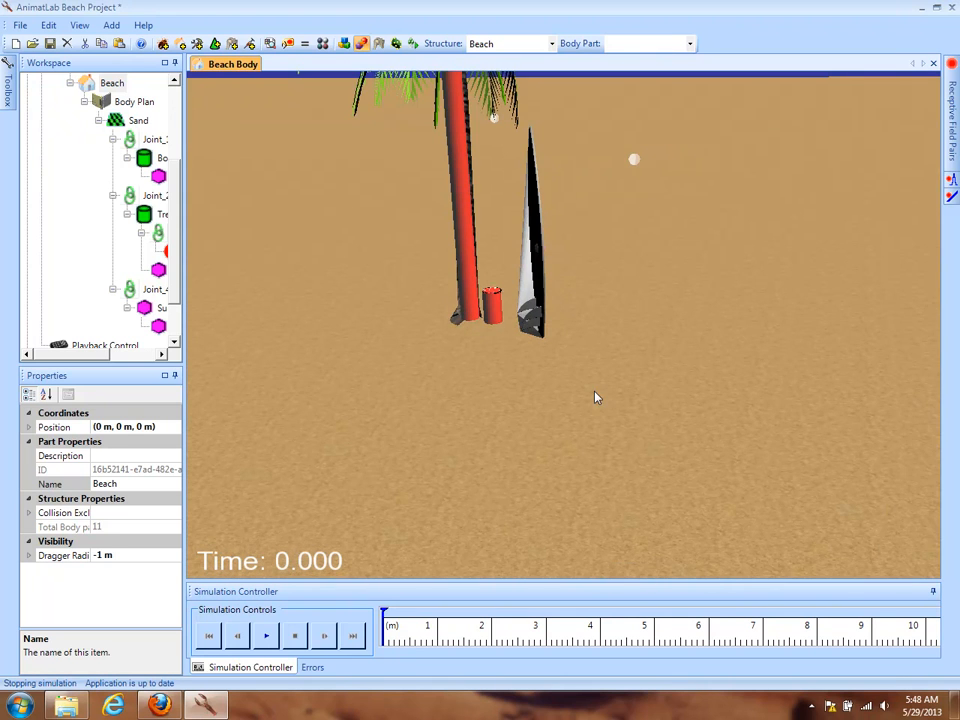
drag(602, 399, 620, 413)
drag(318, 386, 570, 410)
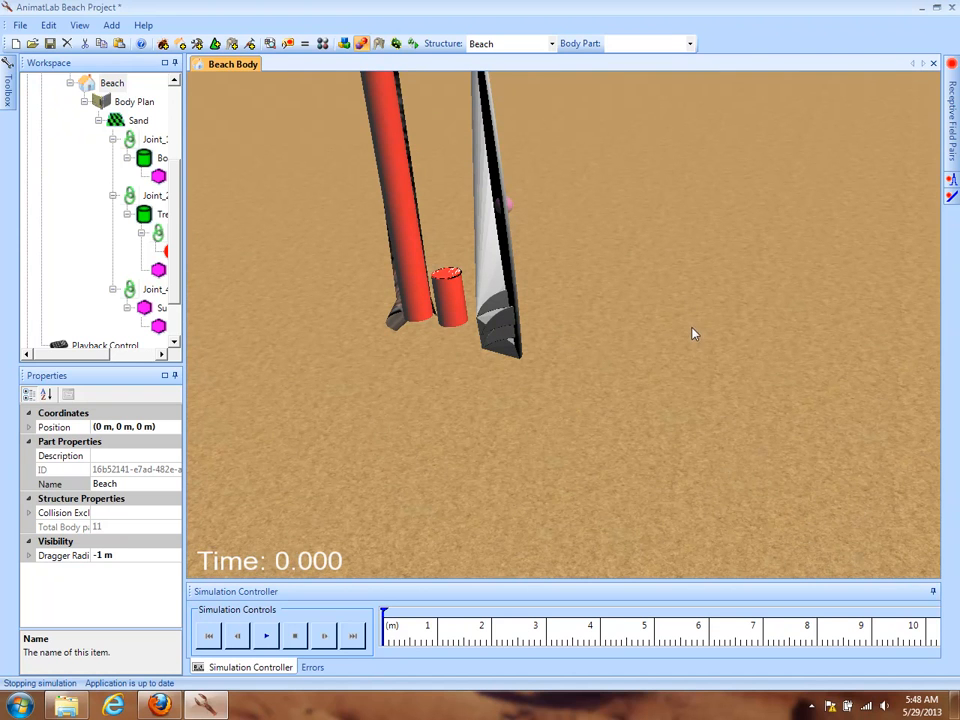
drag(692, 334, 514, 349)
drag(673, 399, 588, 463)
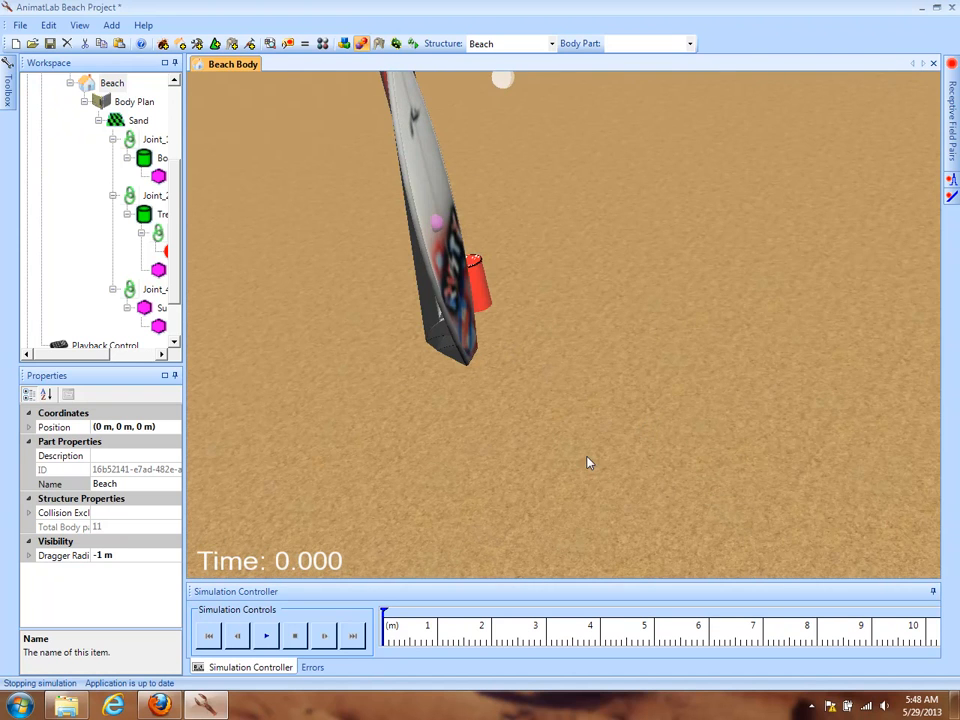
drag(373, 358, 425, 360)
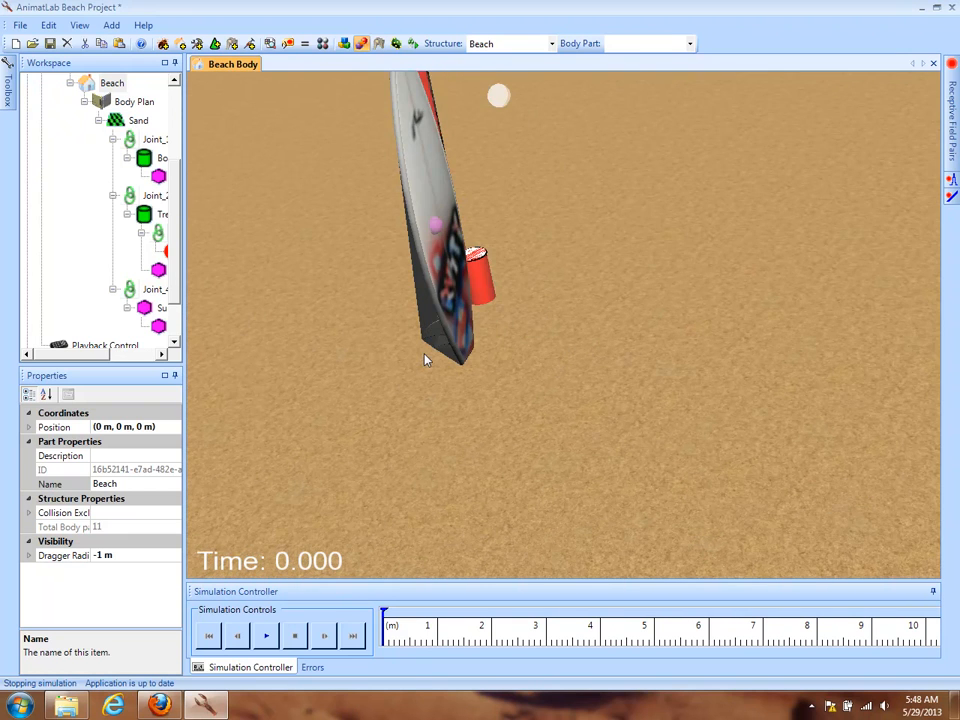
drag(392, 439, 668, 386)
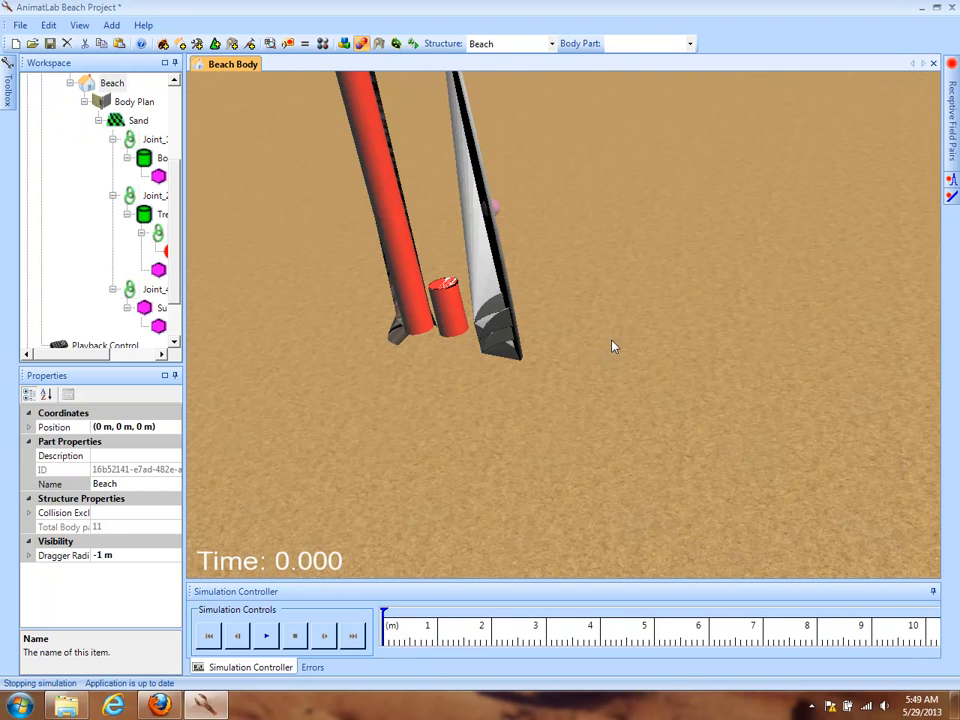
drag(617, 321, 531, 390)
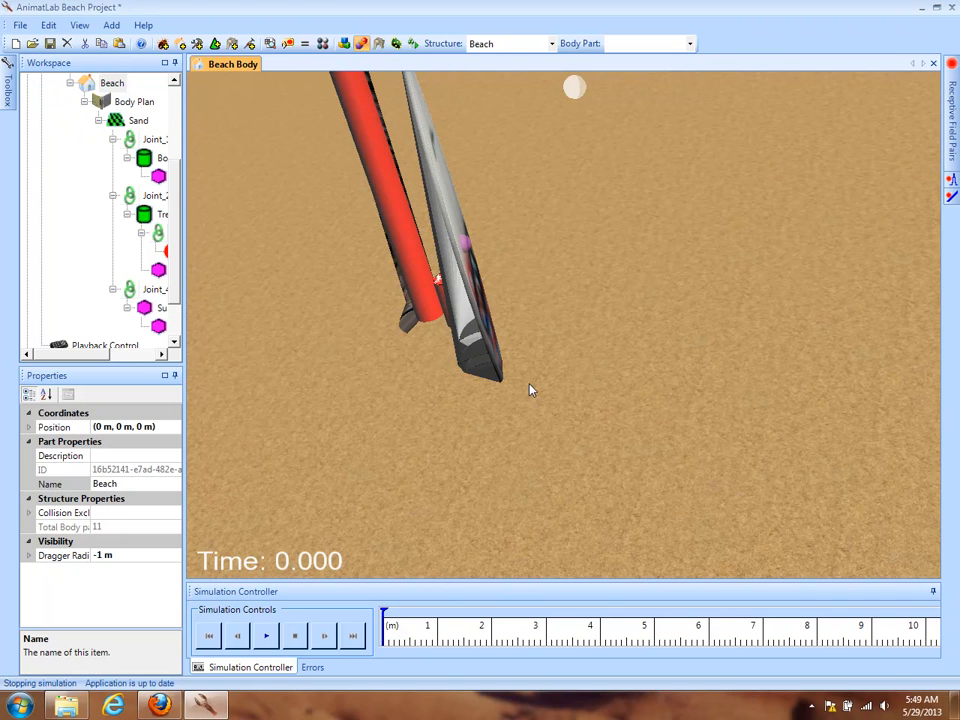
drag(411, 493, 332, 497)
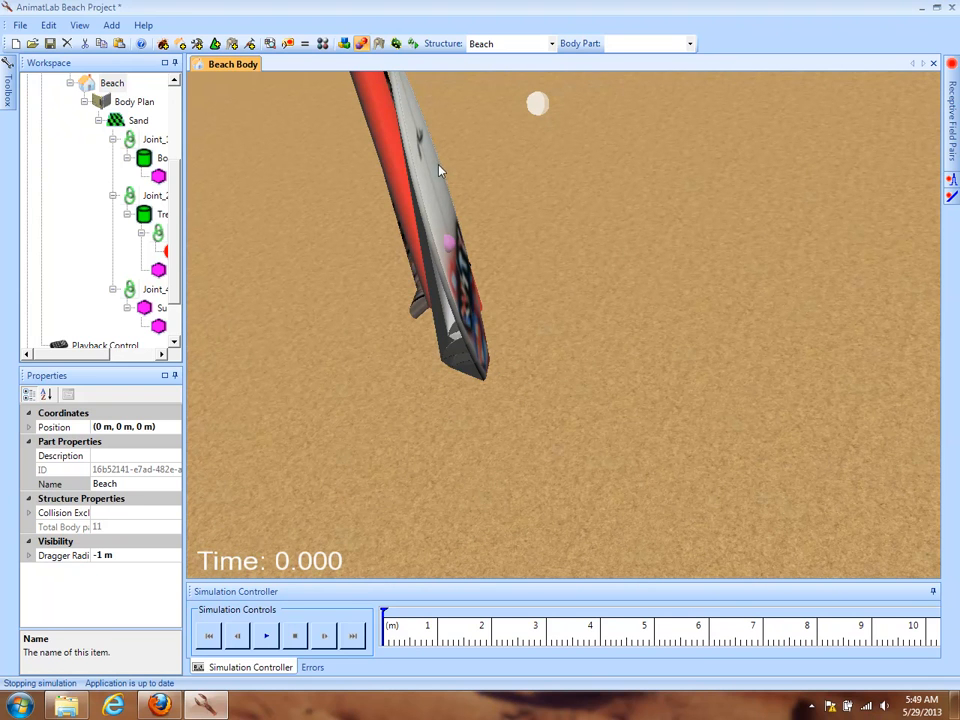
drag(484, 338, 533, 294)
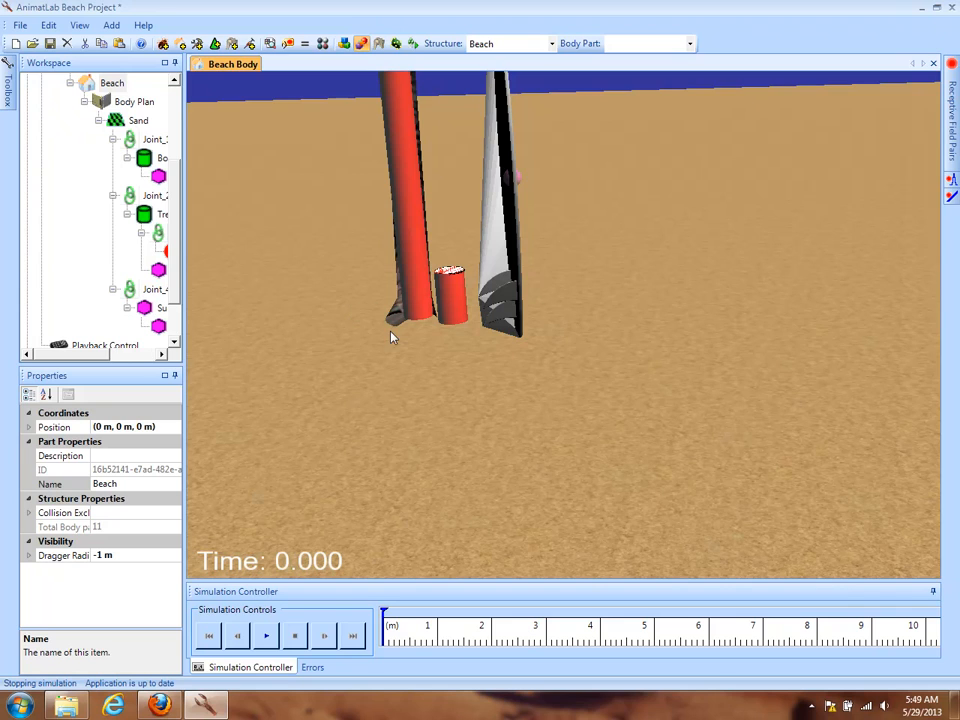
drag(592, 316, 597, 353)
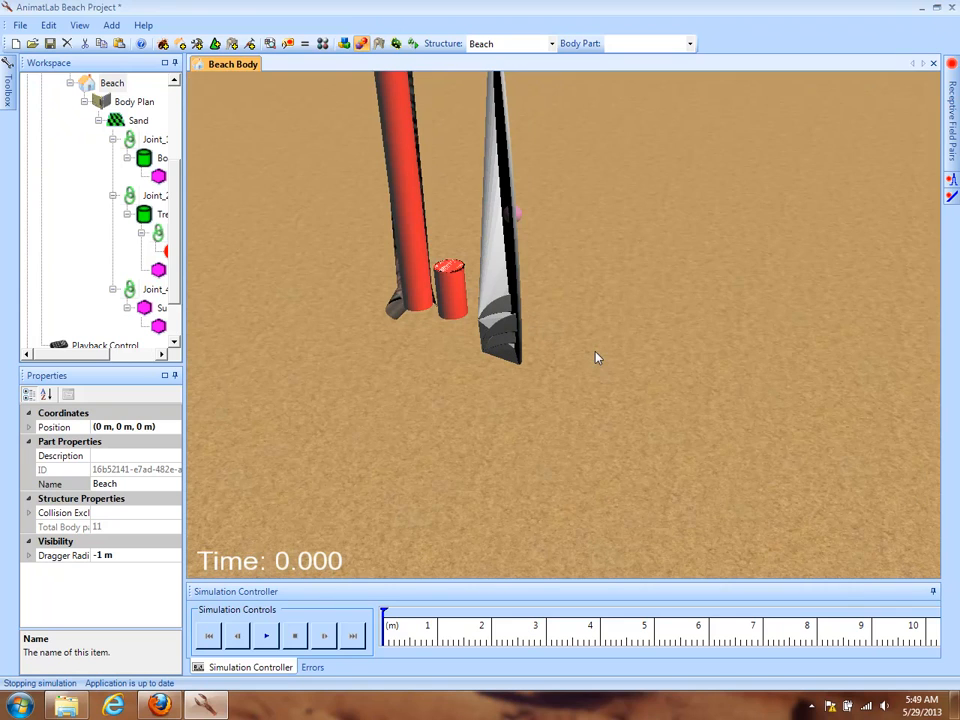
Switch to SketchUp and open the recent SurfBoard.skp model.
click(928, 7)
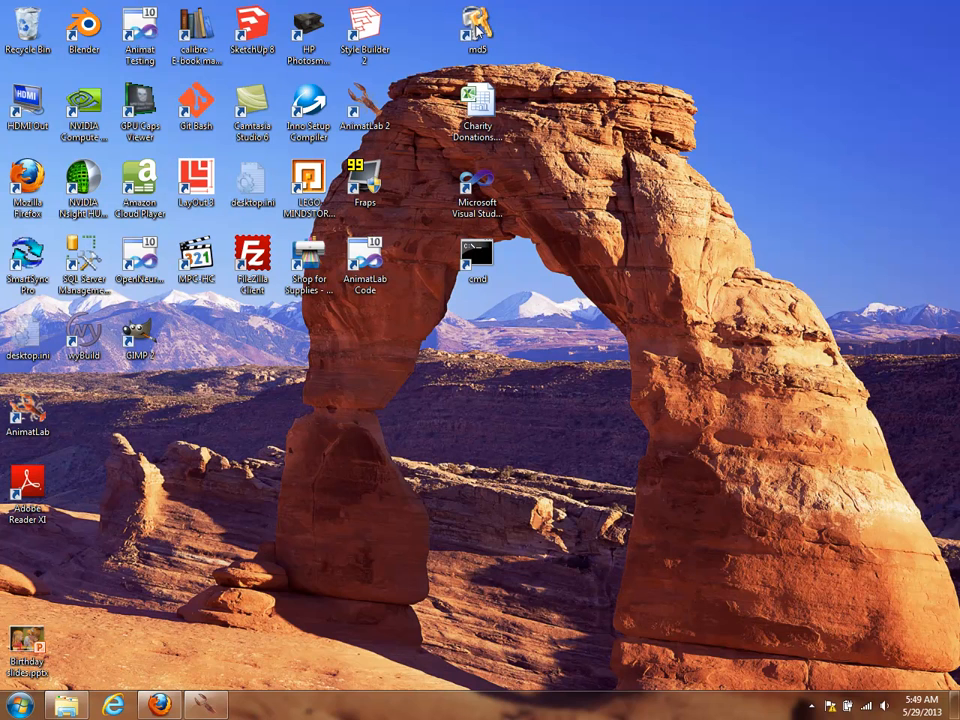
double_click(264, 26)
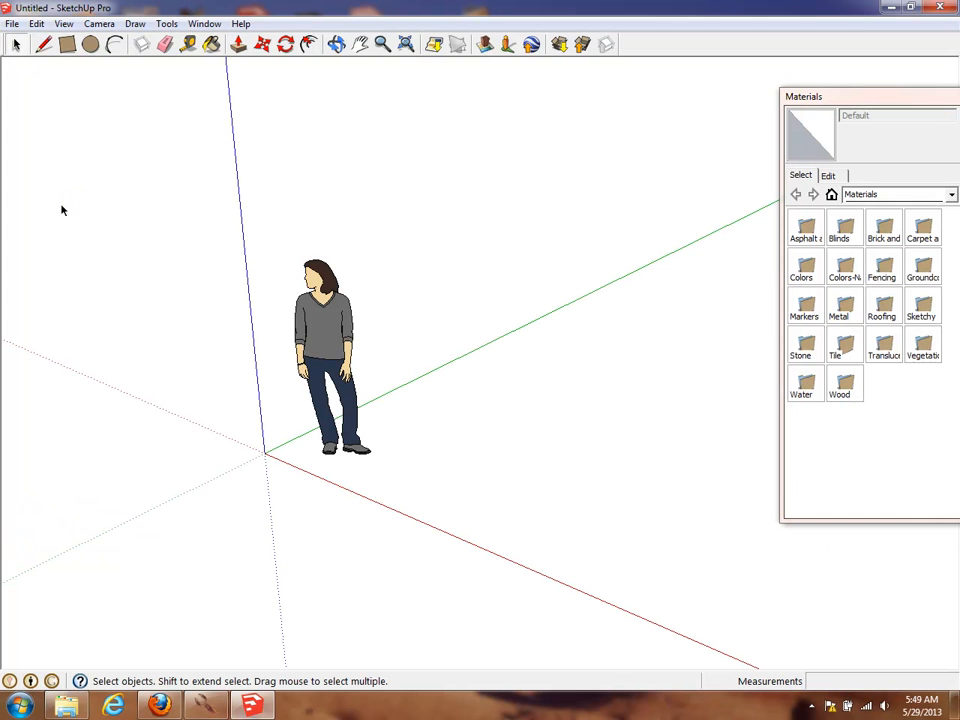
click(338, 327)
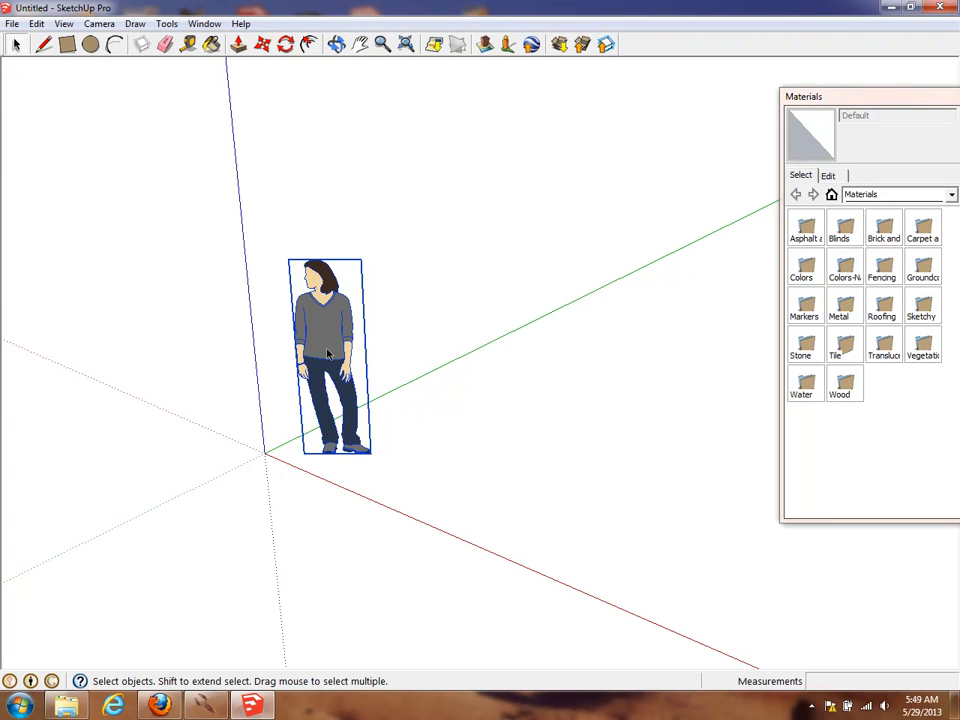
click(10, 25)
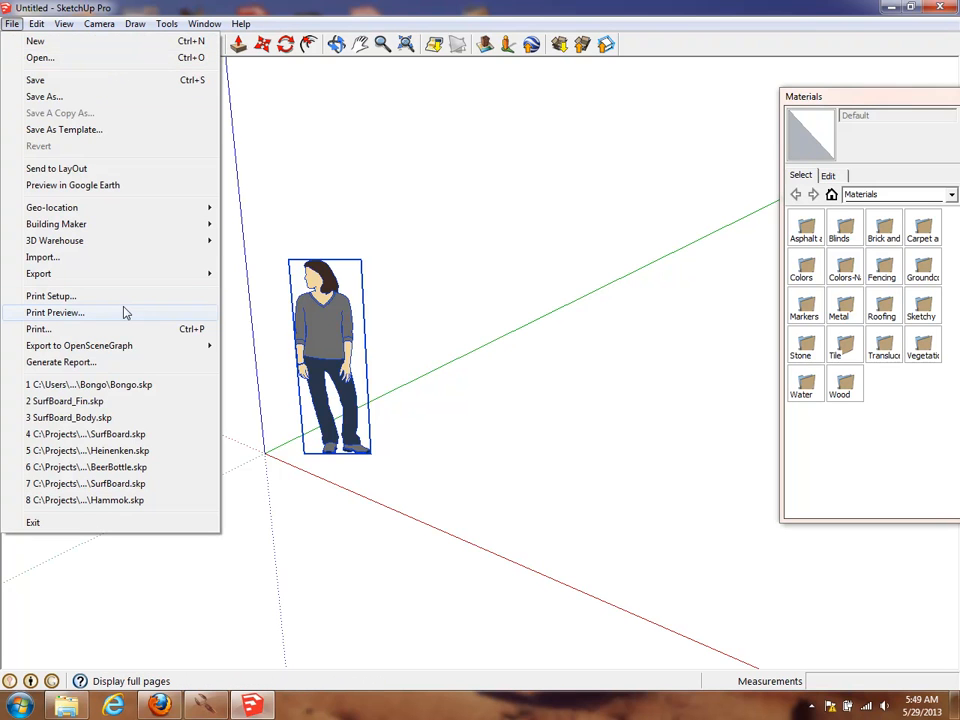
click(150, 434)
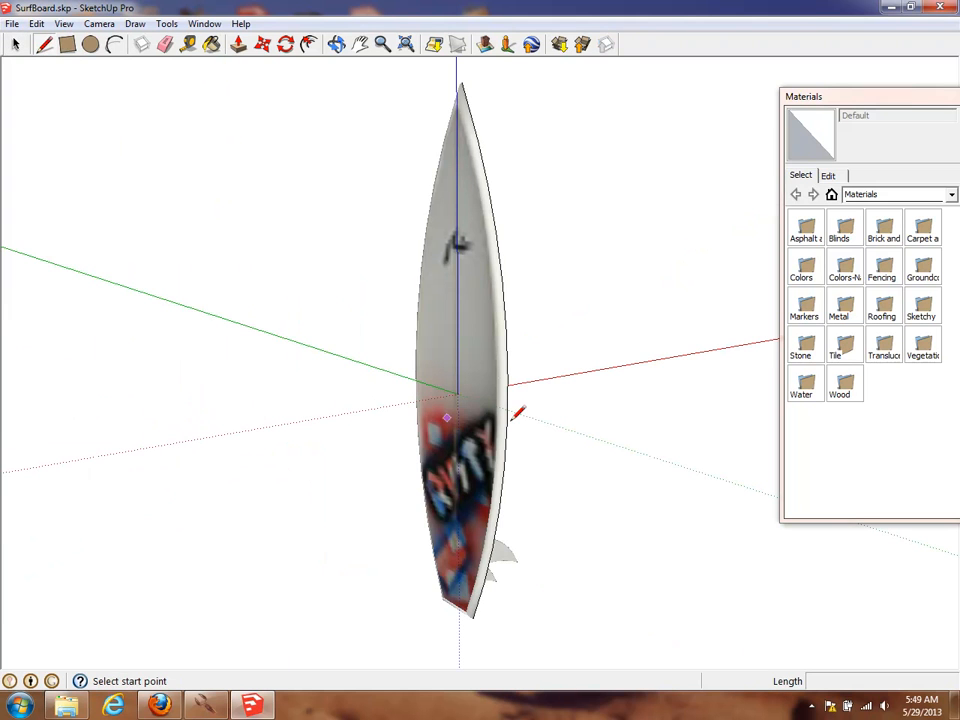
Inspect the surfboard from several sides and delete the board's body geometry inside its nested group, keeping the three fins.
middle_drag(537, 398, 558, 427)
drag(558, 427, 363, 343)
middle_drag(363, 343, 358, 341)
drag(589, 386, 645, 400)
middle_drag(337, 433, 568, 414)
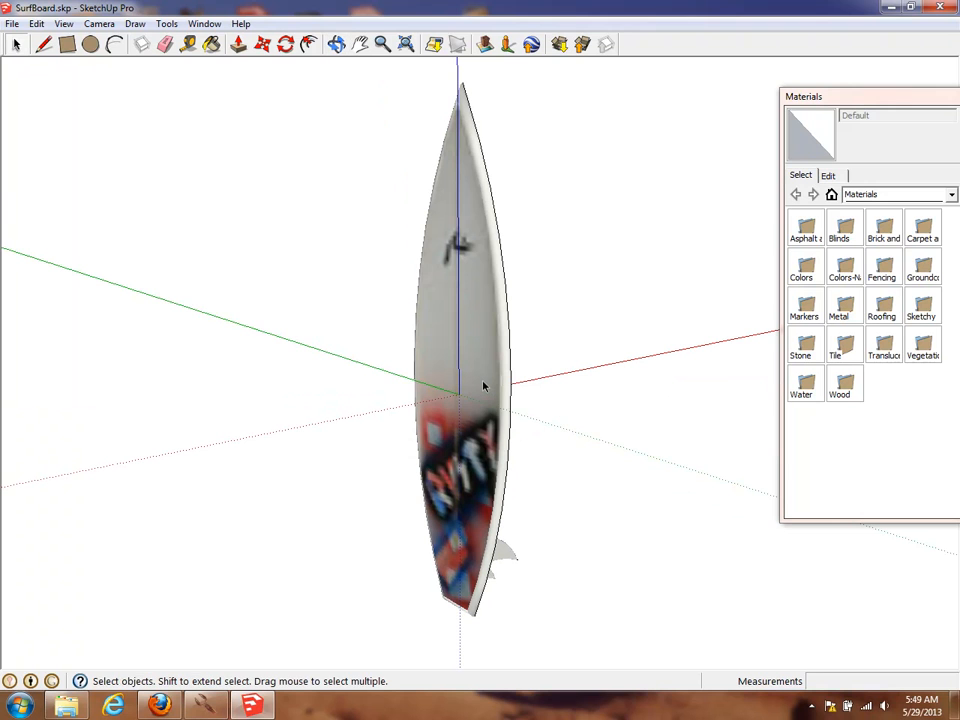
double_click(483, 381)
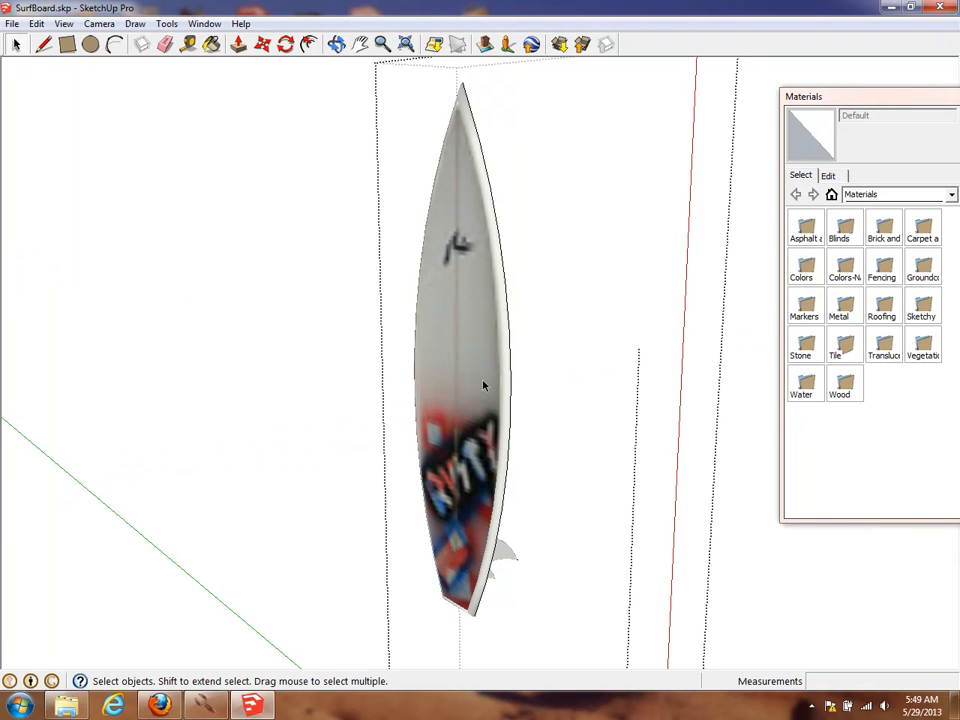
click(483, 381)
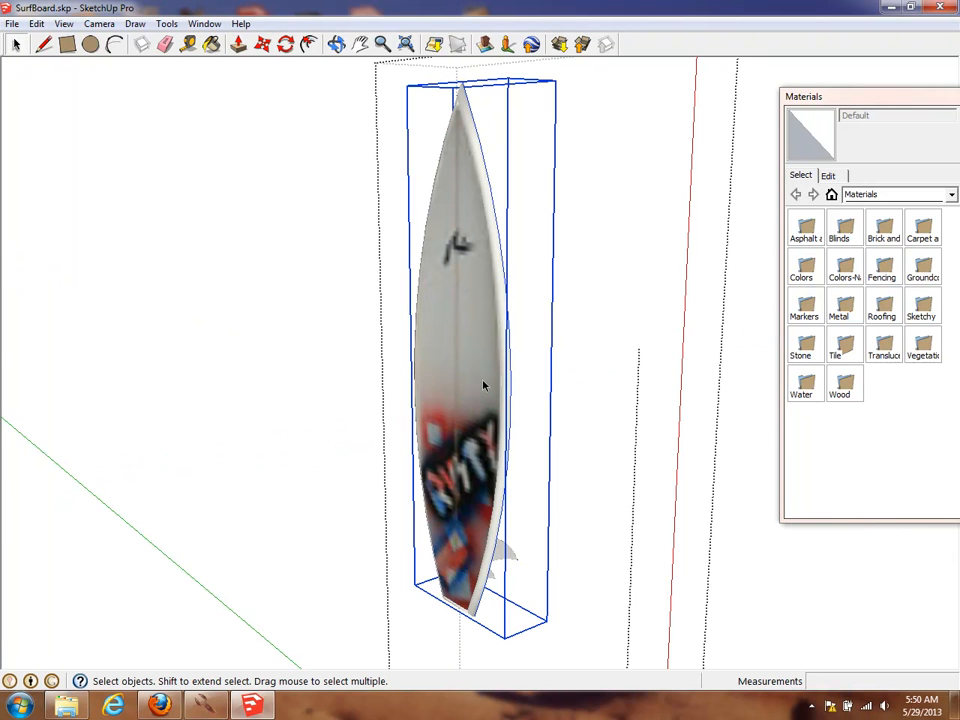
double_click(483, 385)
click(483, 385)
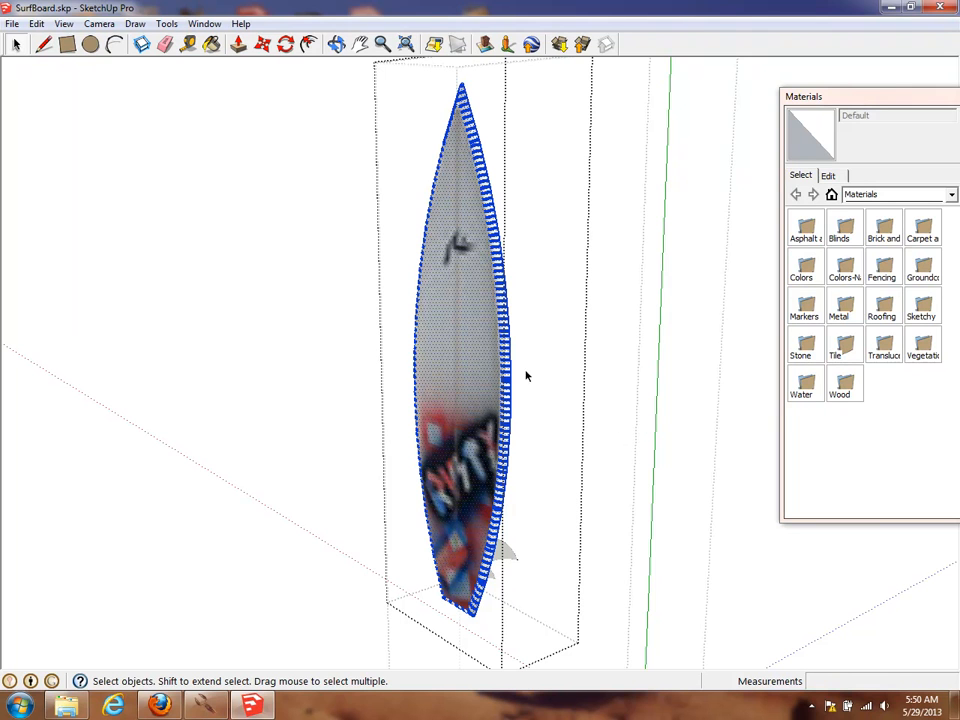
key(Delete)
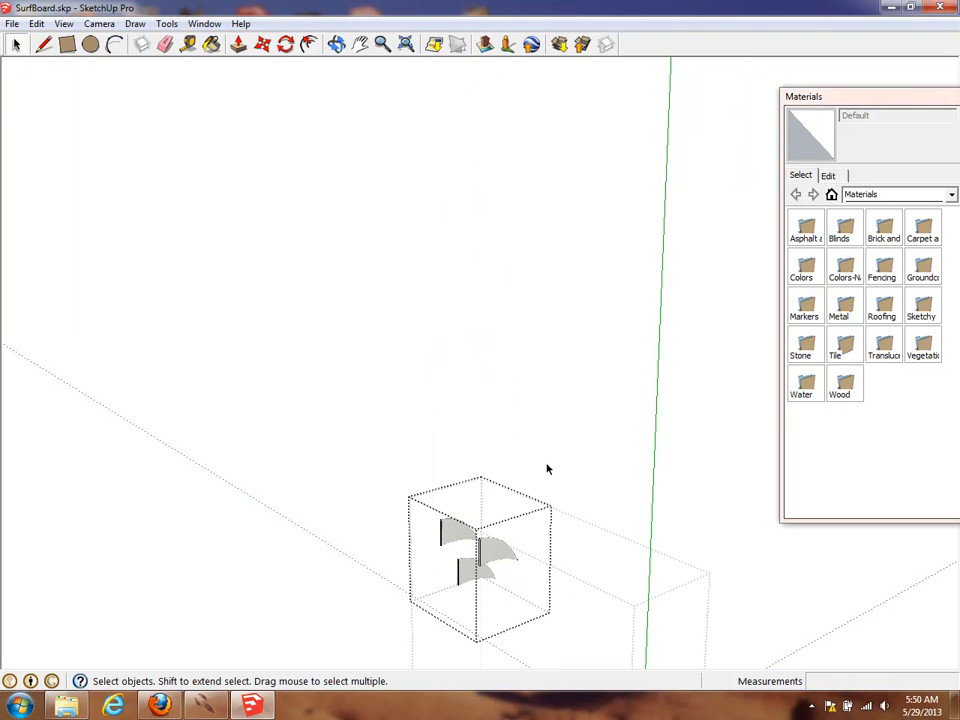
Delete two of the three fins, keep only the outermost one, and leave group editing.
click(451, 540)
key(Delete)
triple_click(461, 567)
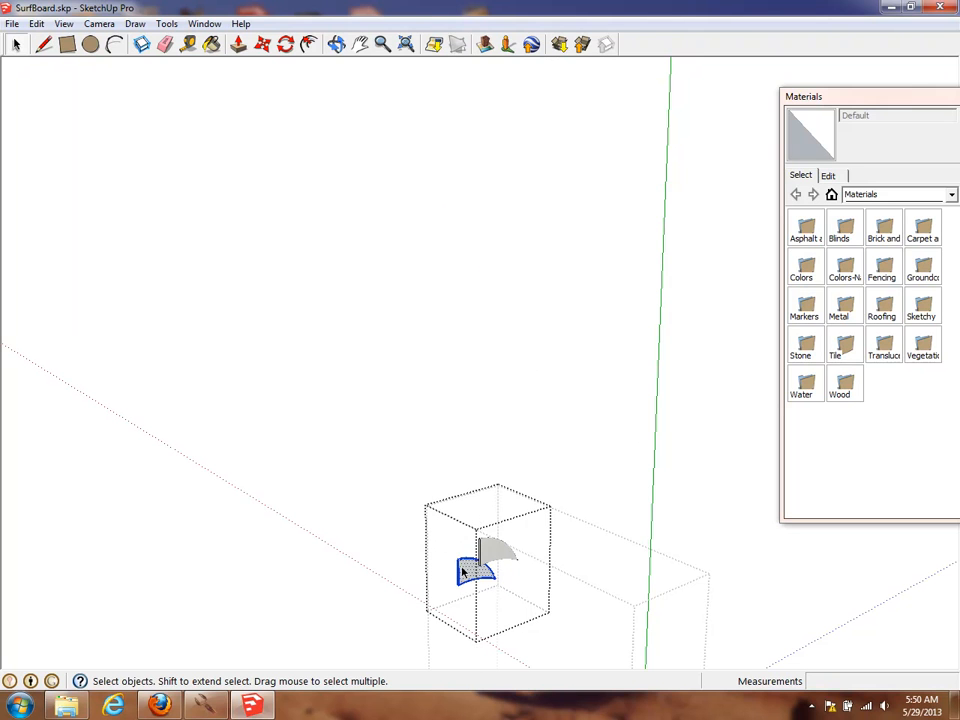
key(Delete)
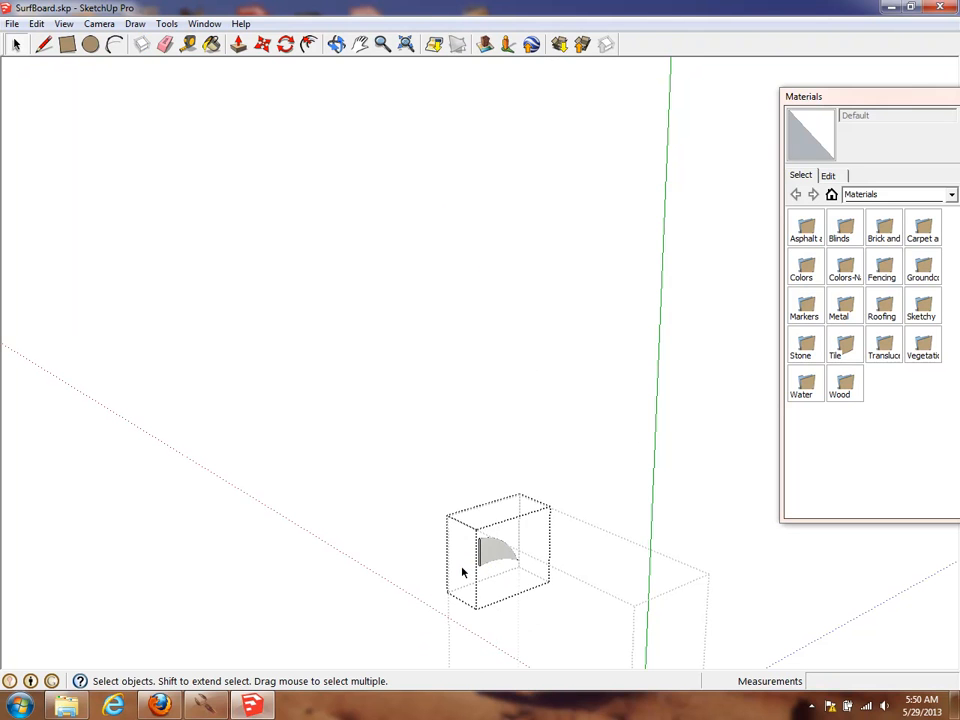
click(377, 583)
click(380, 455)
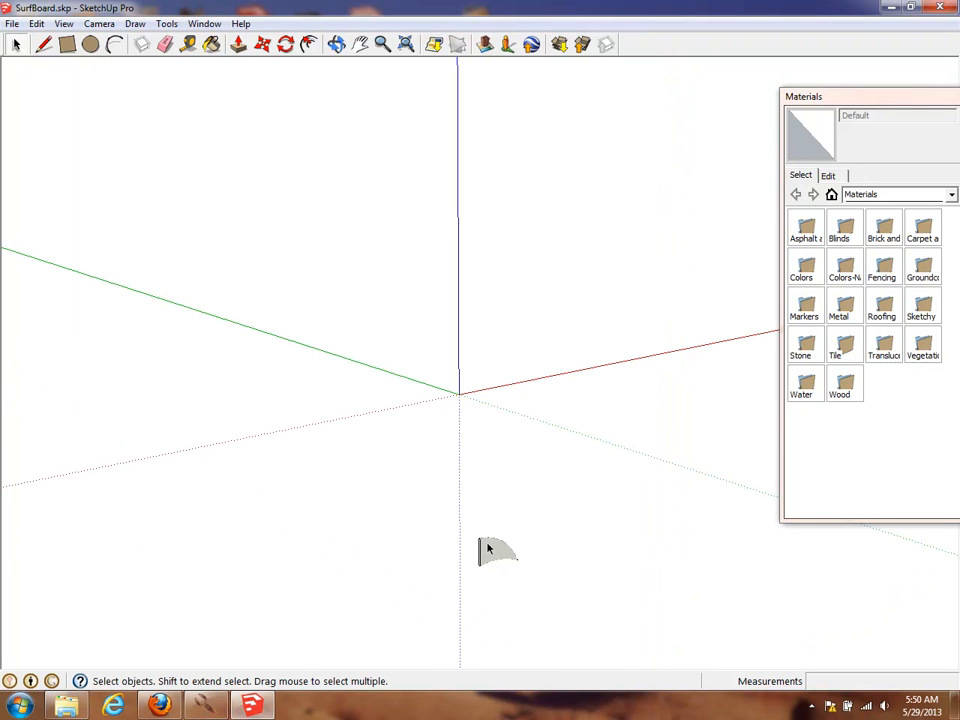
Bring up the file commands for the model containing only the single fin.
click(12, 23)
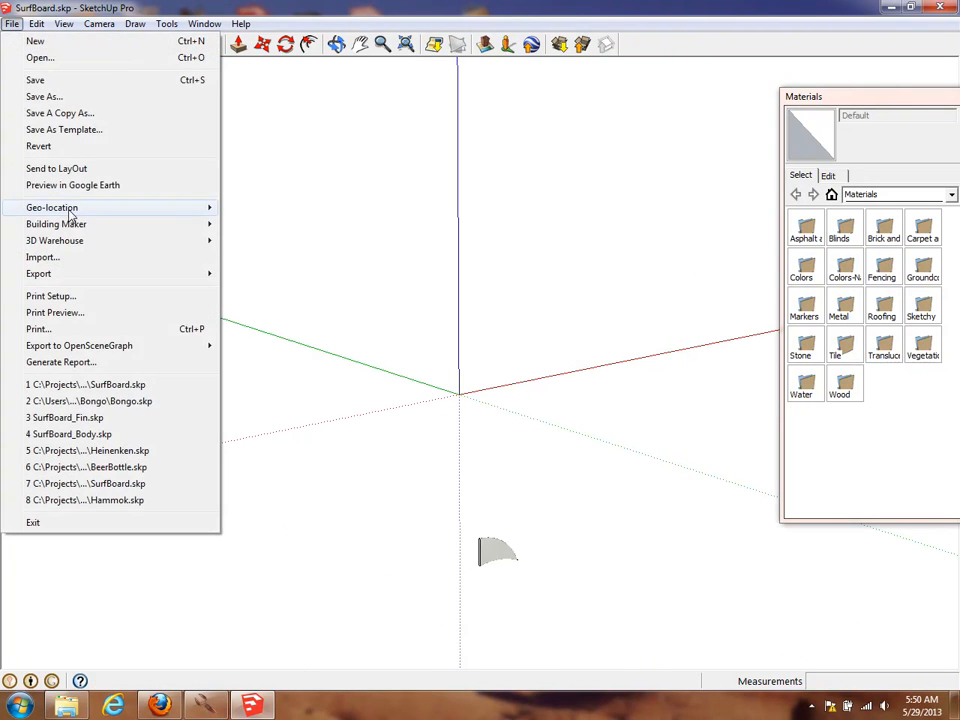
Begin a 3D model export of the fin in 3DS format and browse to Documents\AnimatLab\Beach\Surfboard.
mouse_move(70, 214)
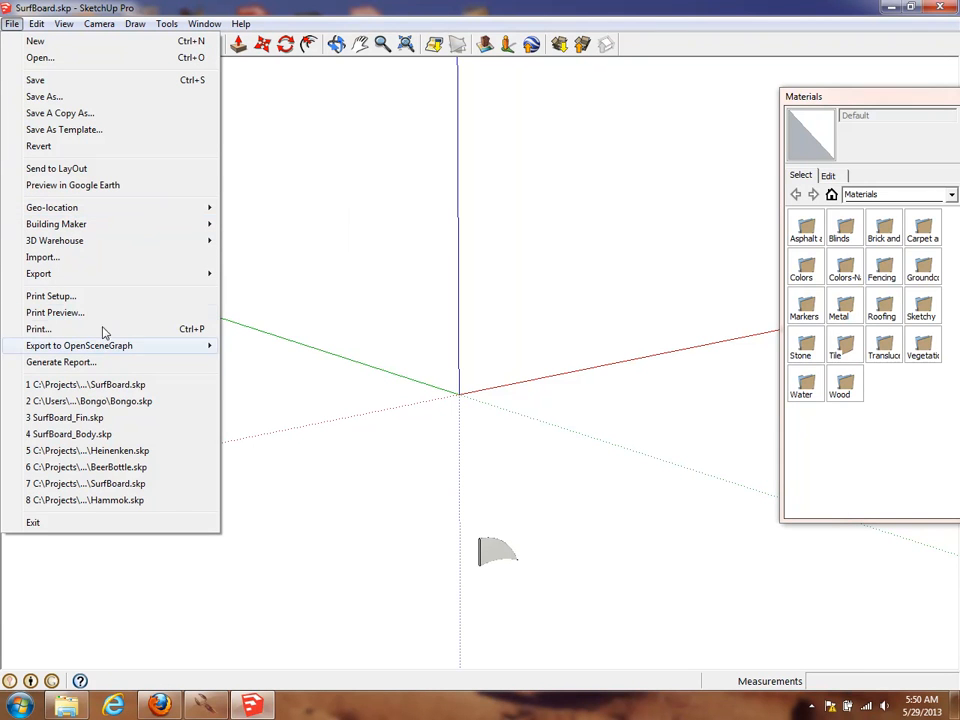
mouse_move(92, 276)
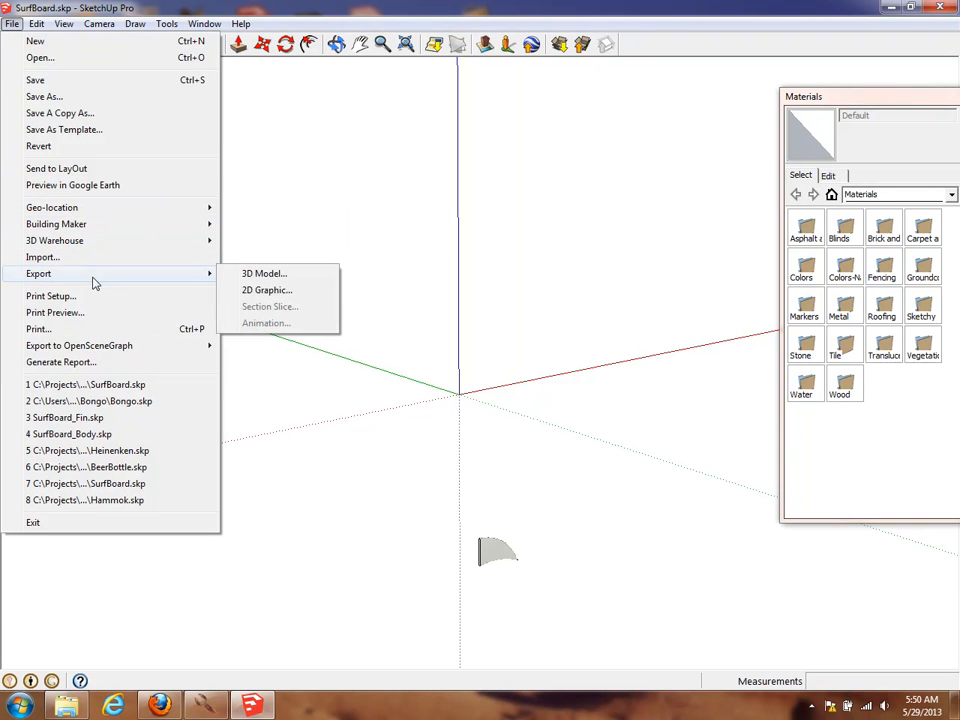
click(256, 279)
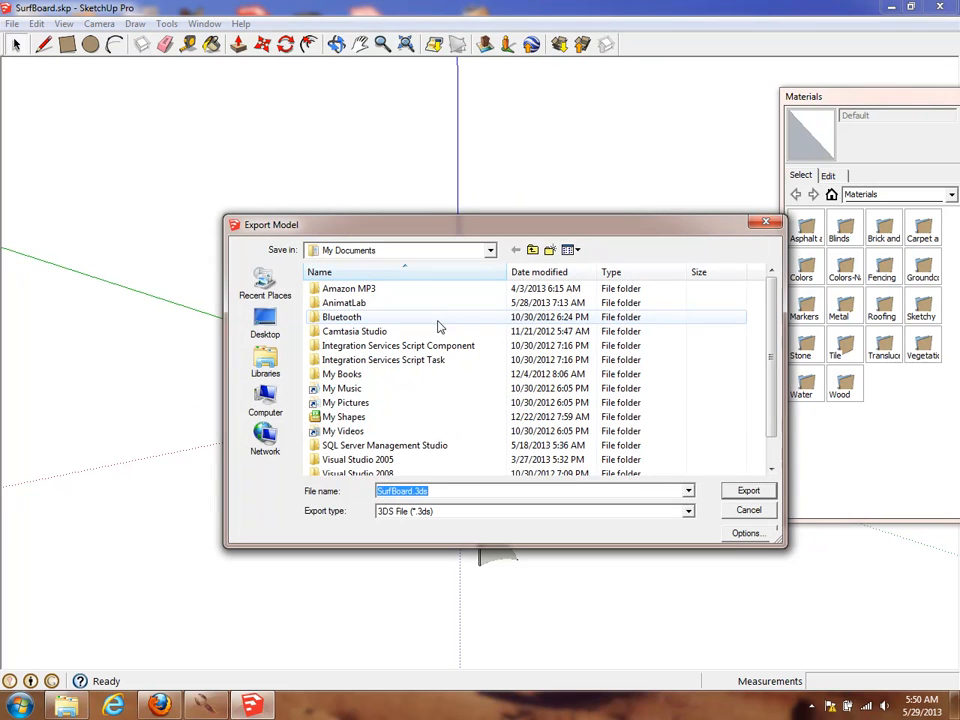
click(268, 363)
double_click(352, 285)
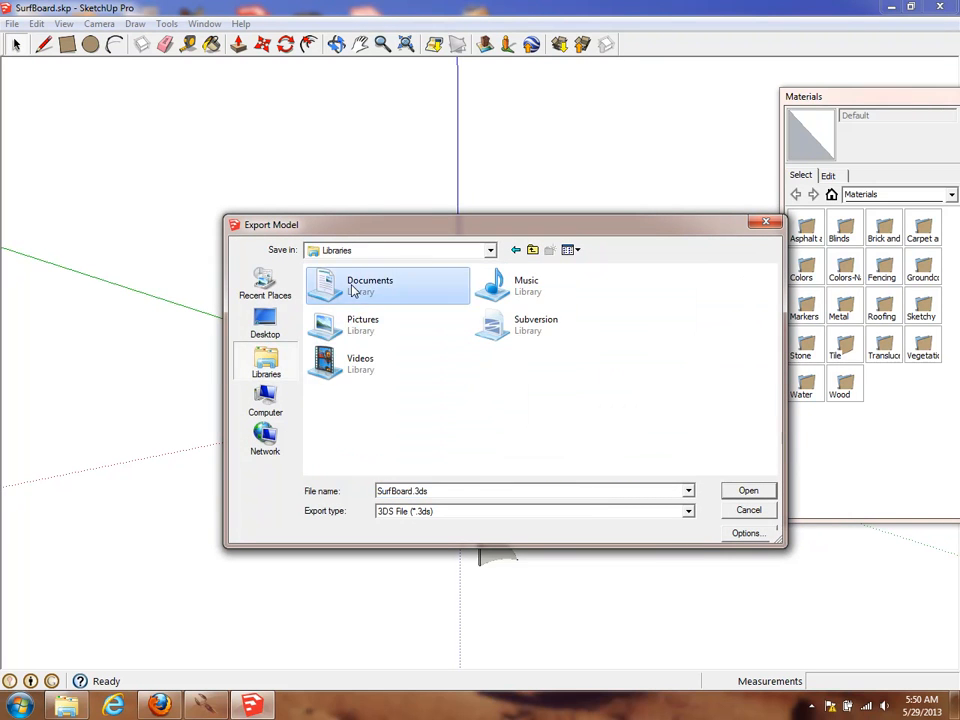
double_click(353, 303)
double_click(352, 289)
double_click(353, 317)
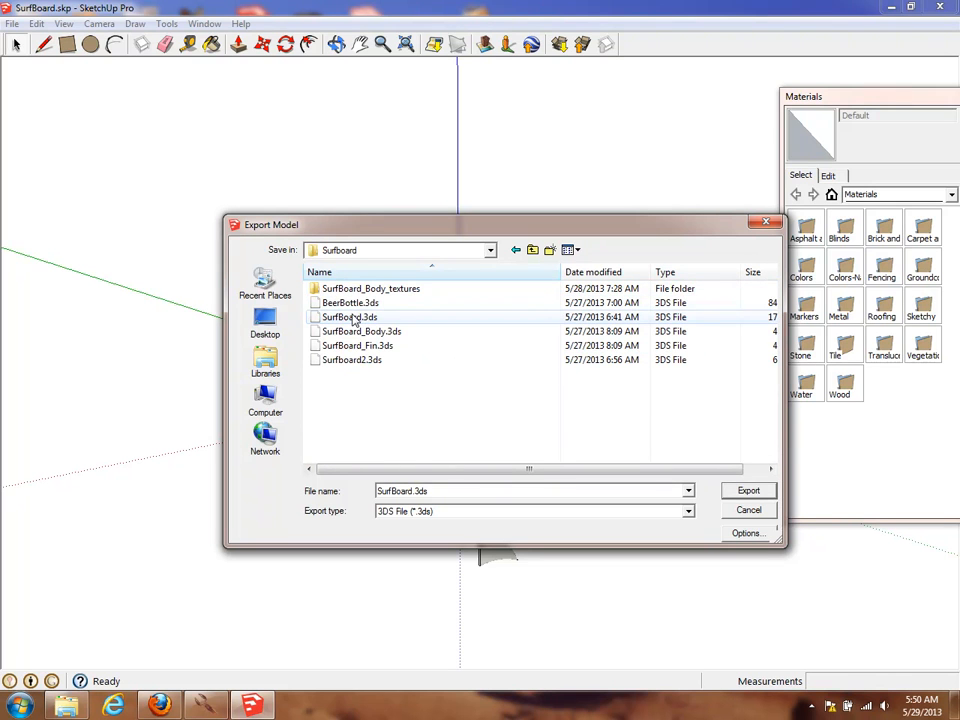
Export the fin as SurfBoard_Fin.3ds, replacing the existing file, and dismiss the export results.
double_click(418, 491)
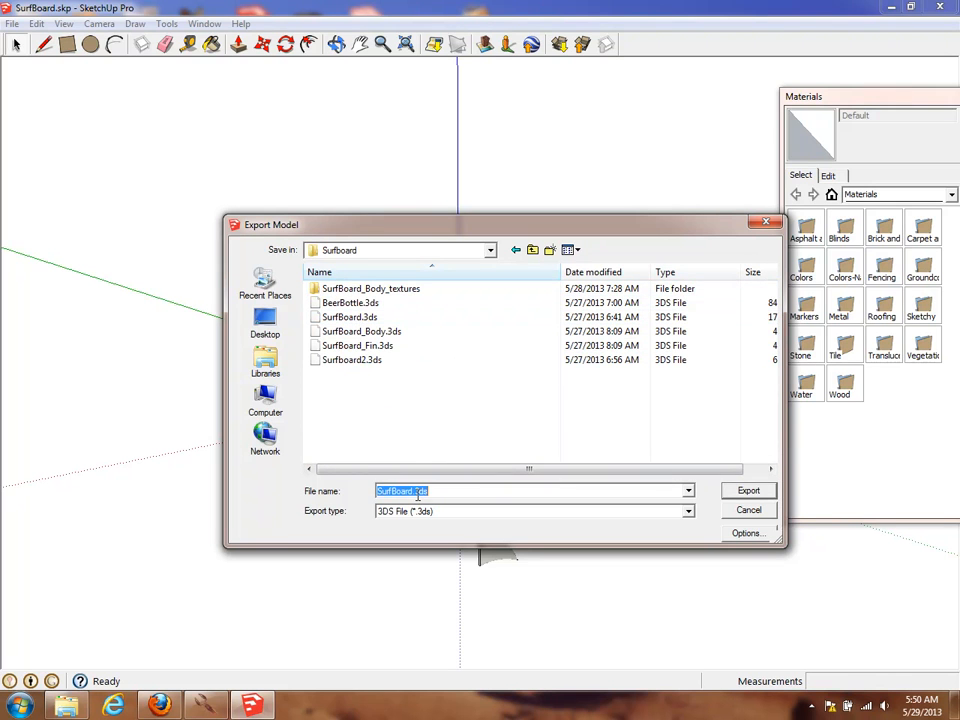
double_click(385, 346)
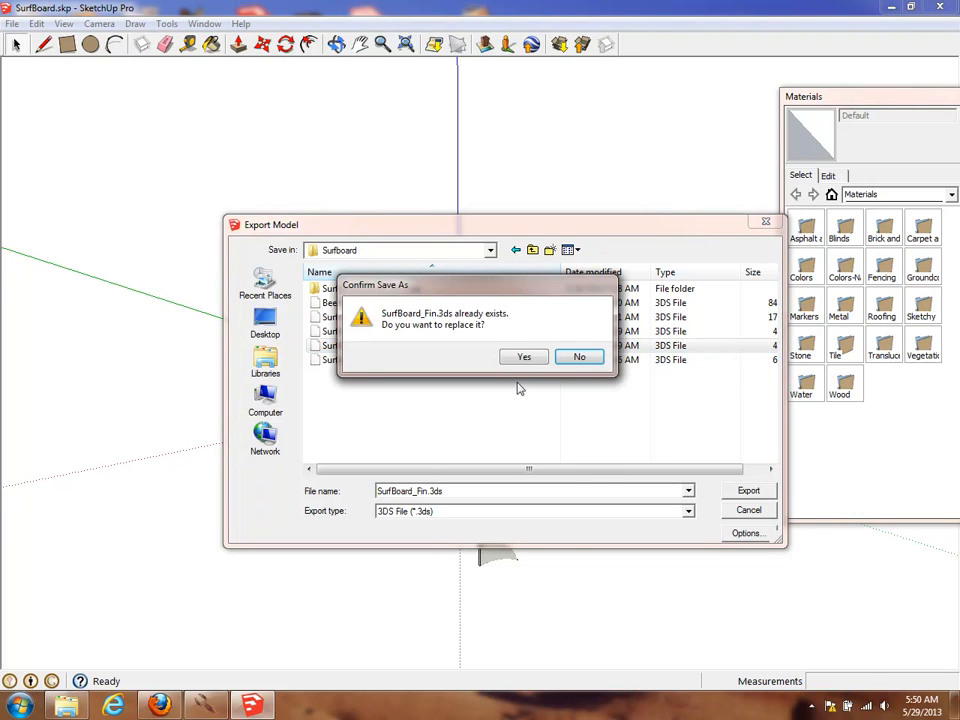
click(528, 358)
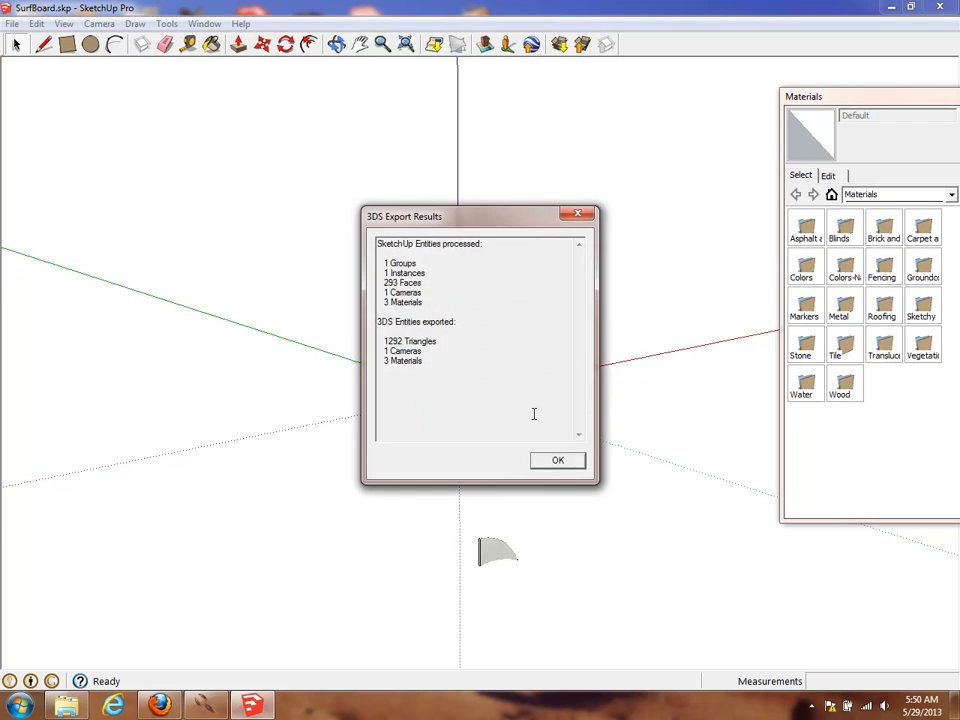
click(550, 465)
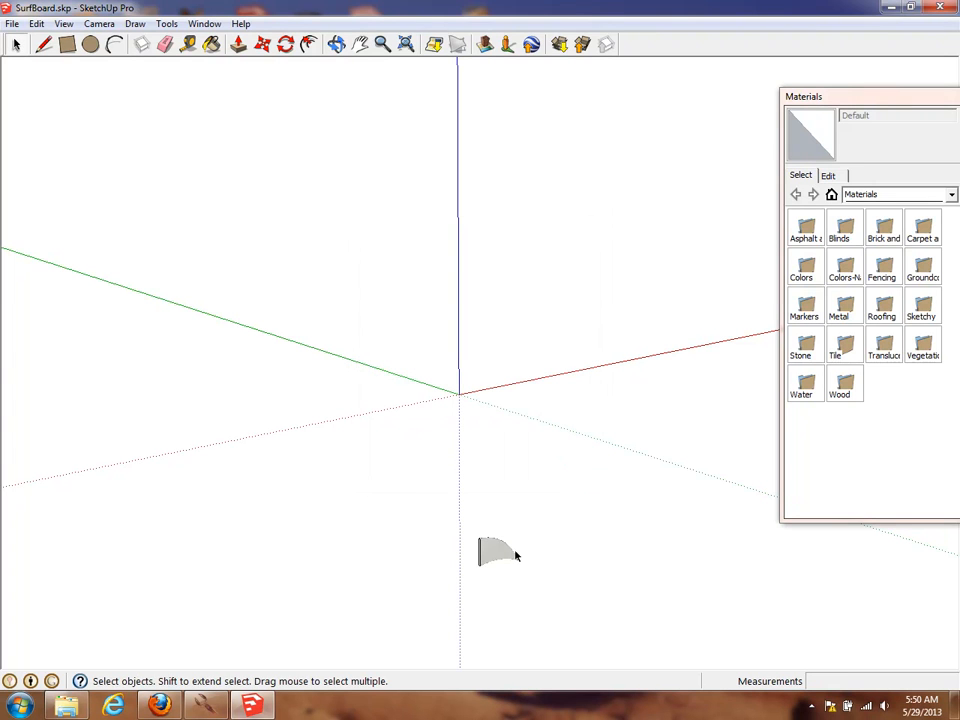
Reopen SurfBoard.skp, reverting to the saved version of the complete surfboard.
click(13, 23)
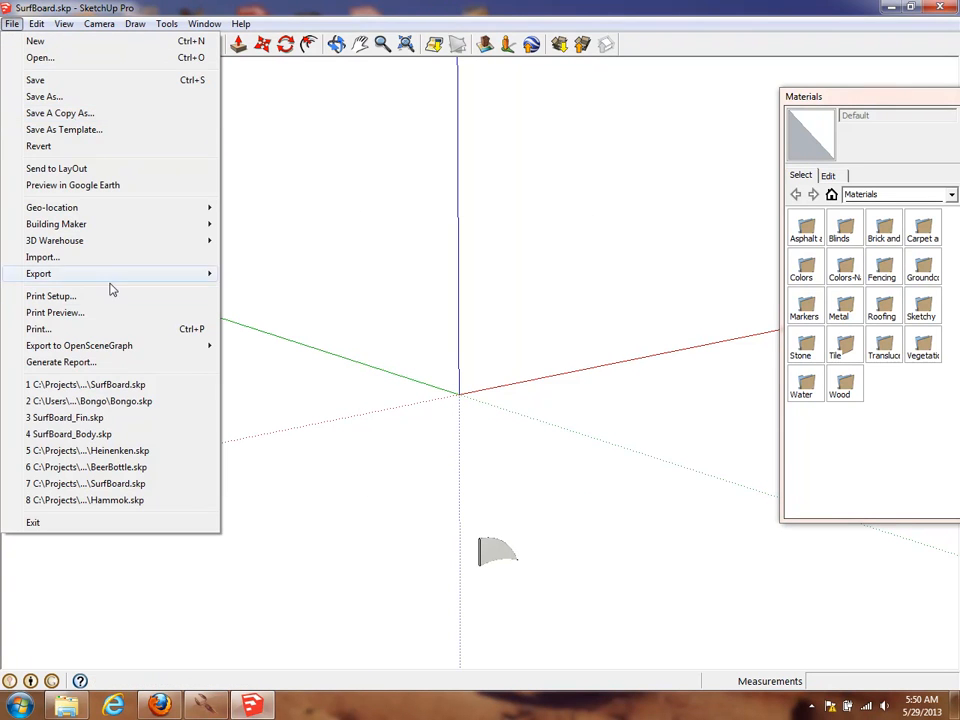
click(142, 386)
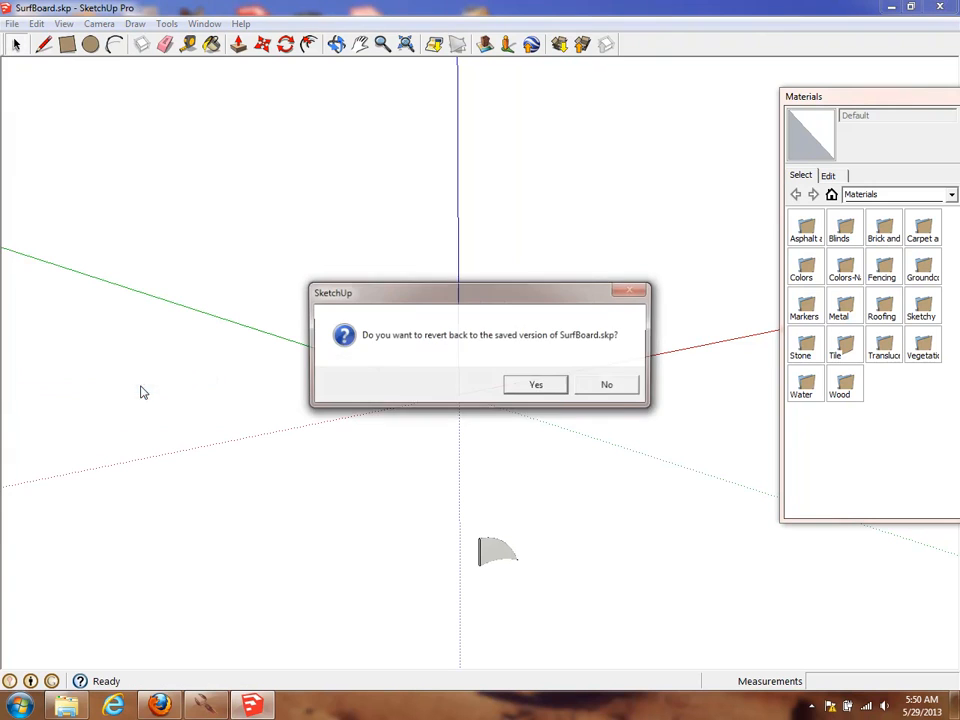
click(537, 386)
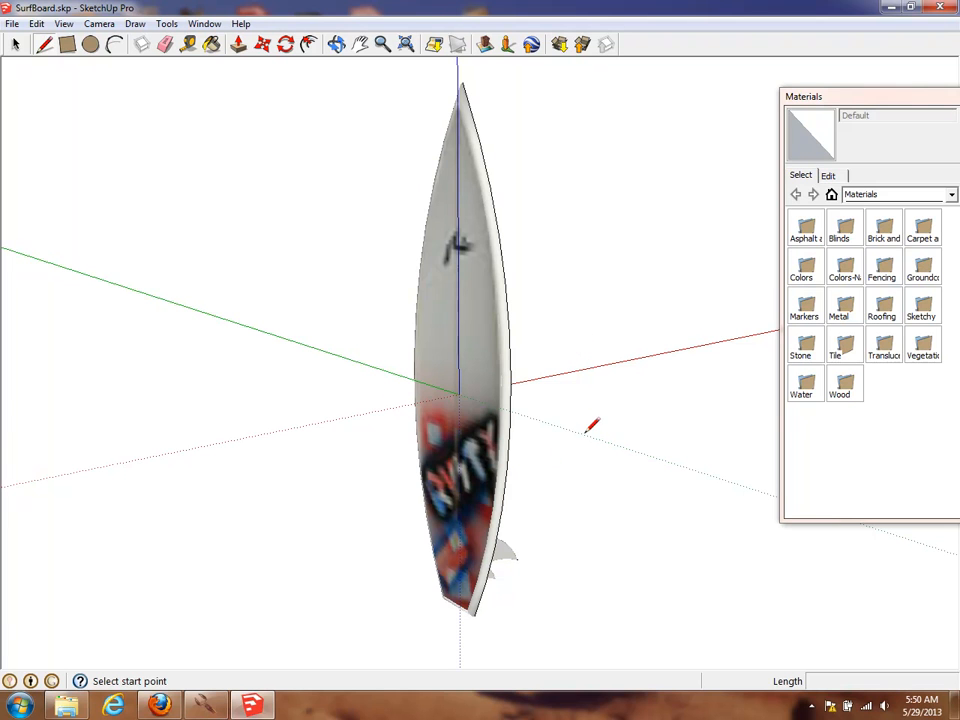
Delete all three fins inside the surfboard group, leaving only the board body.
key(o)
drag(628, 416, 579, 409)
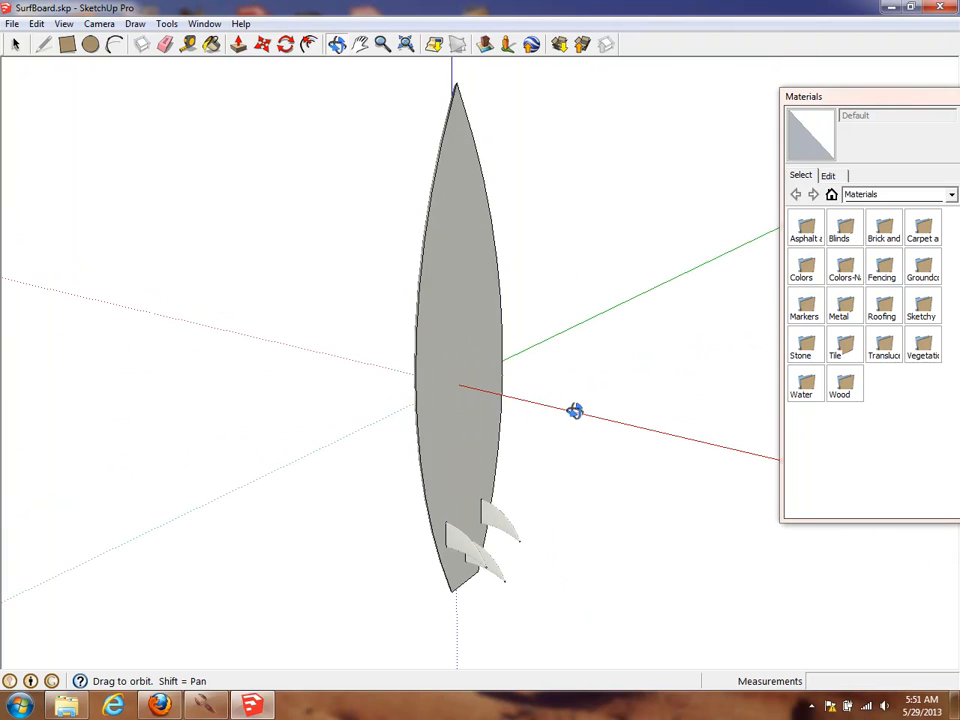
key(space)
double_click(467, 557)
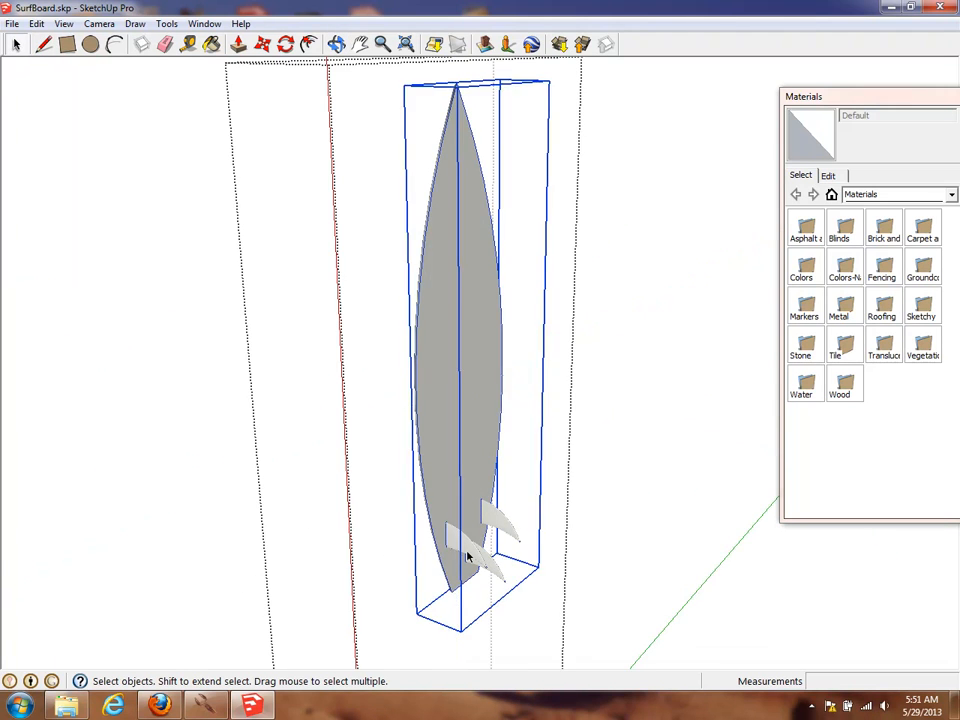
double_click(467, 557)
click(467, 557)
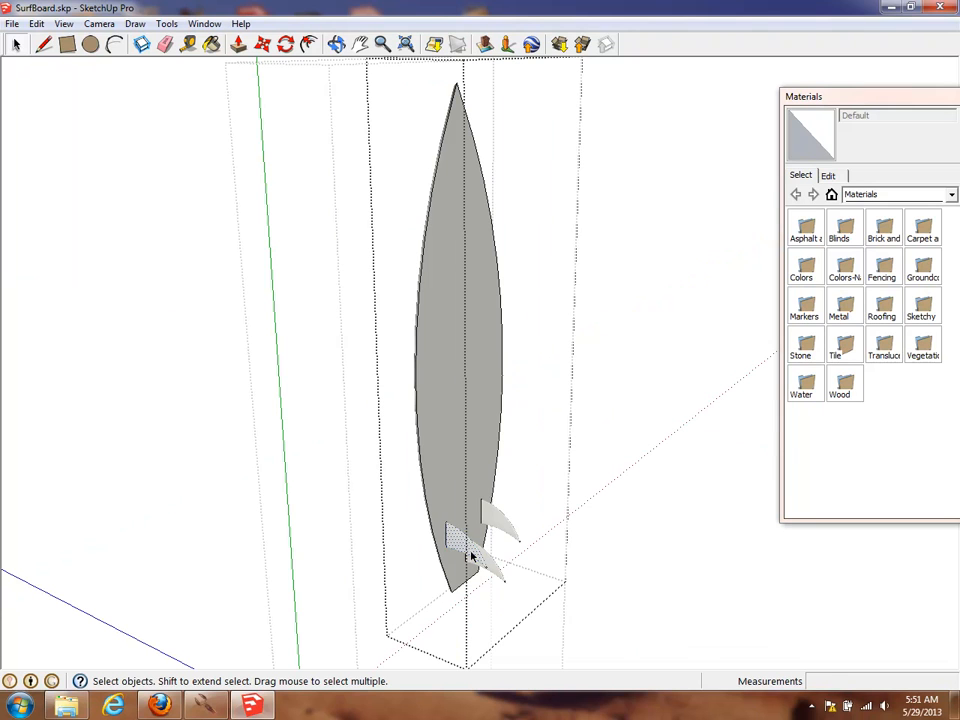
key(Delete)
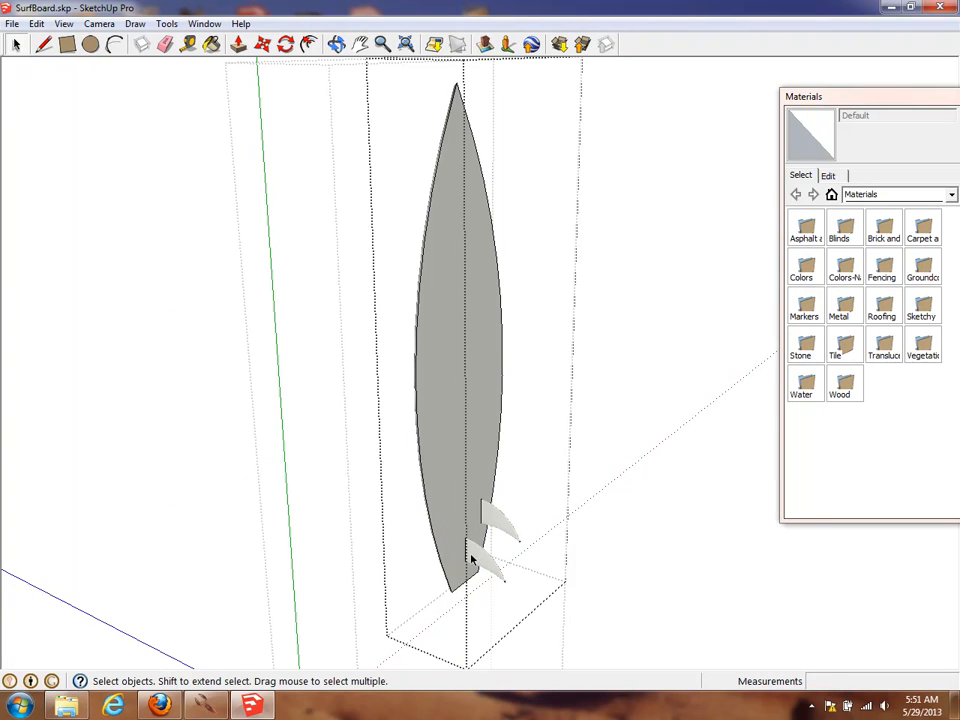
double_click(478, 565)
click(491, 529)
double_click(494, 530)
key(Delete)
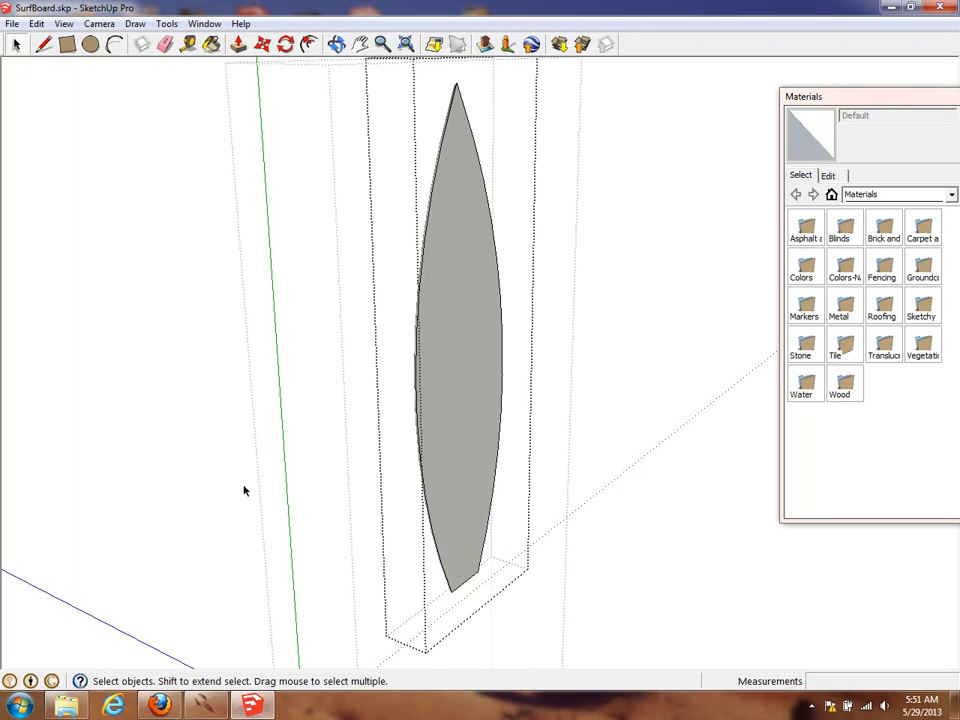
Export the finless board as a 3DS model over the existing SurfBoard_Body.3ds and dismiss the export results.
key(o)
drag(332, 478, 654, 435)
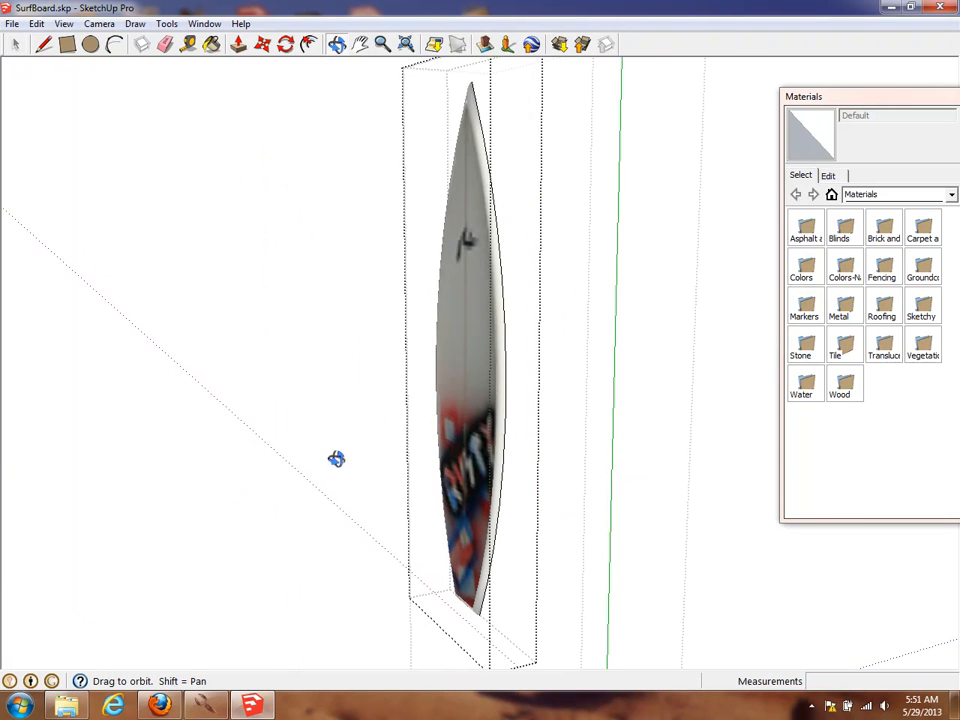
drag(366, 456, 423, 436)
click(11, 23)
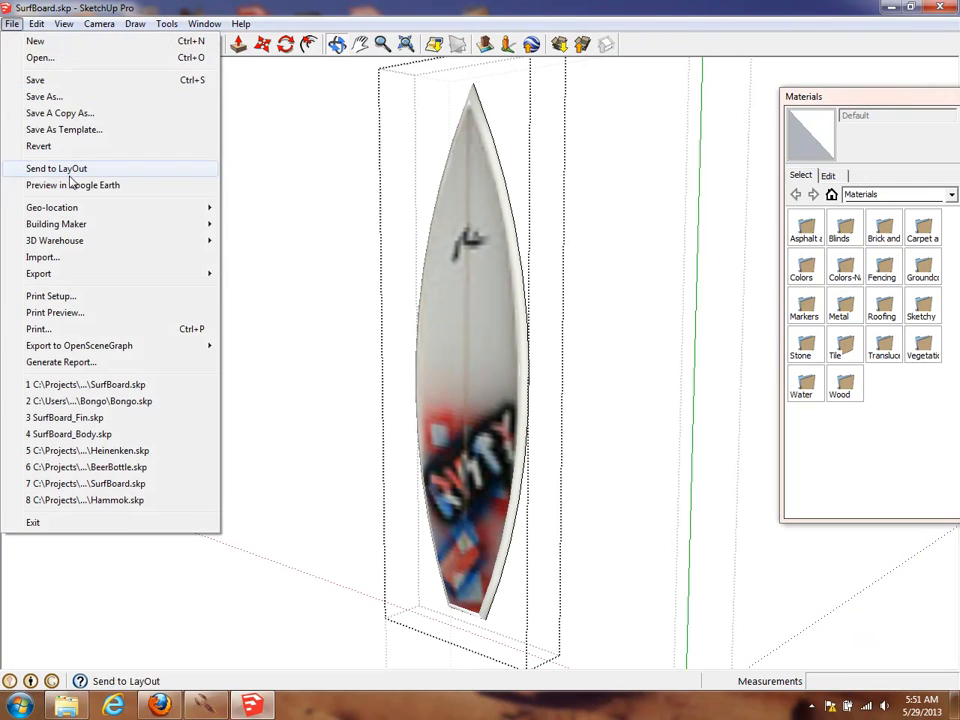
mouse_move(101, 281)
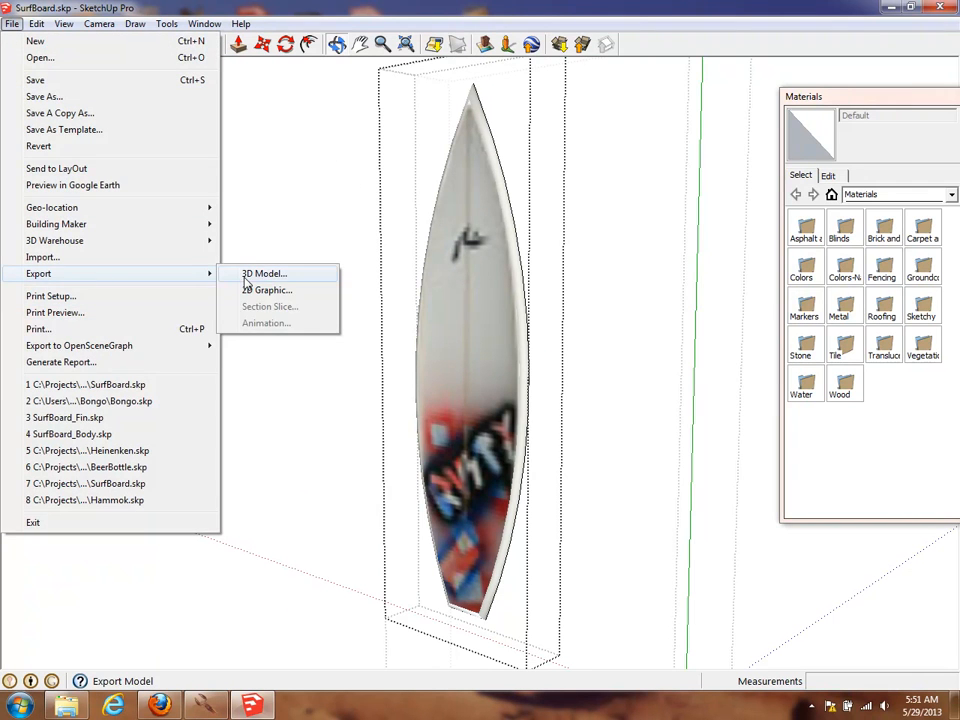
click(257, 278)
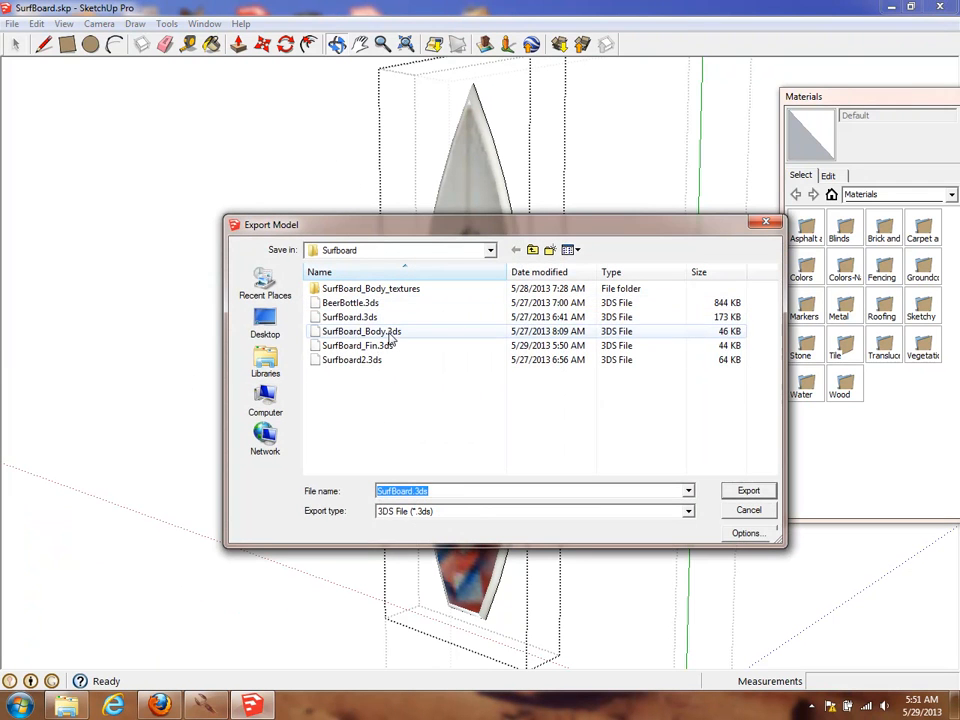
click(391, 336)
click(752, 490)
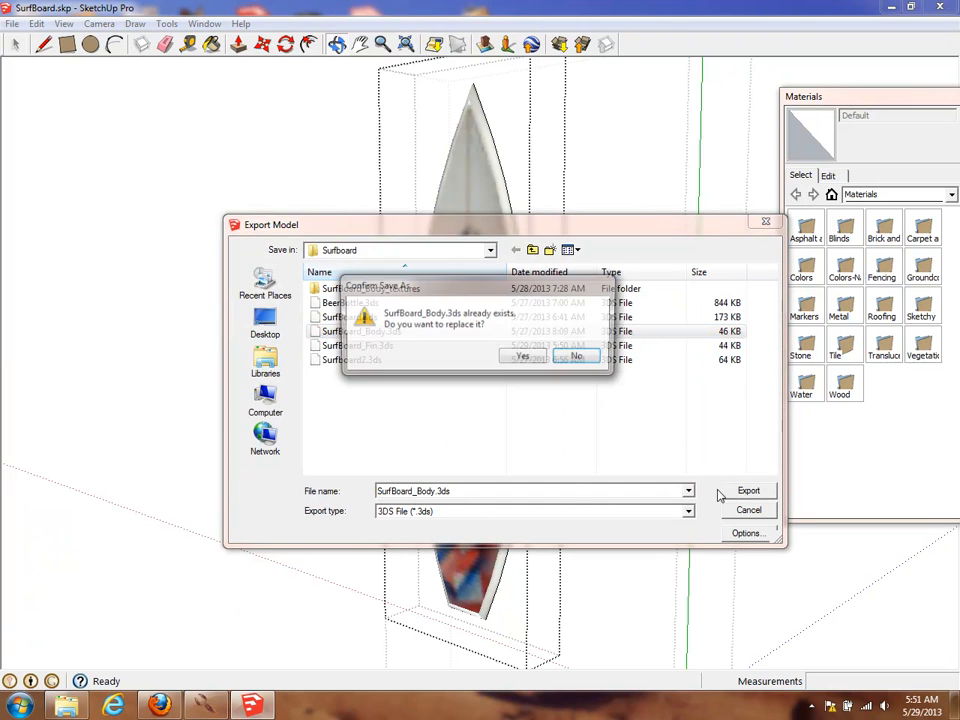
click(521, 357)
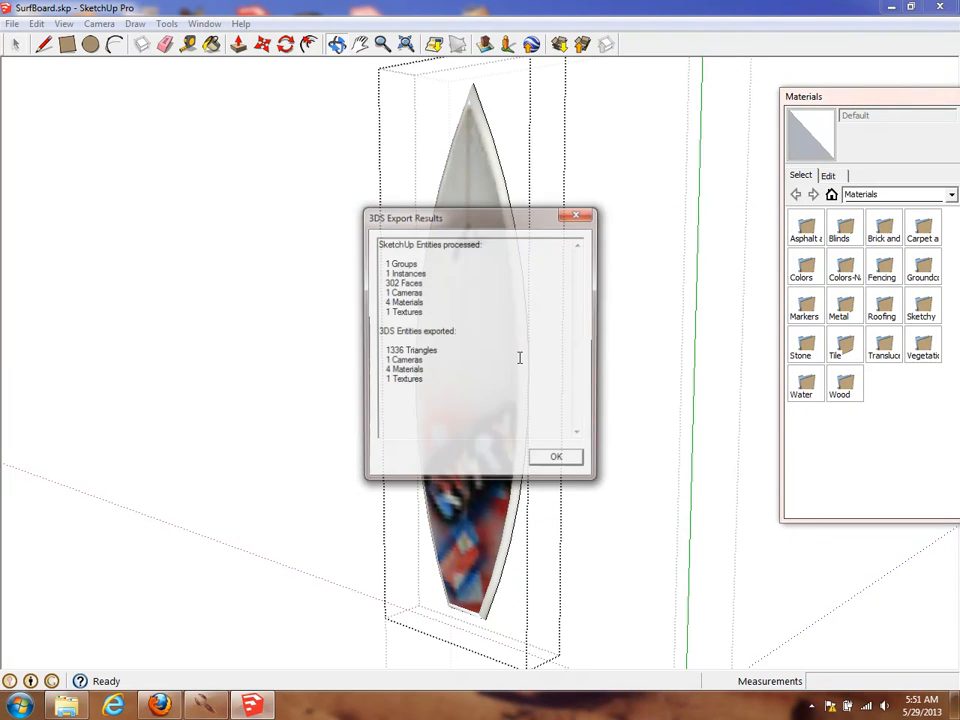
click(561, 464)
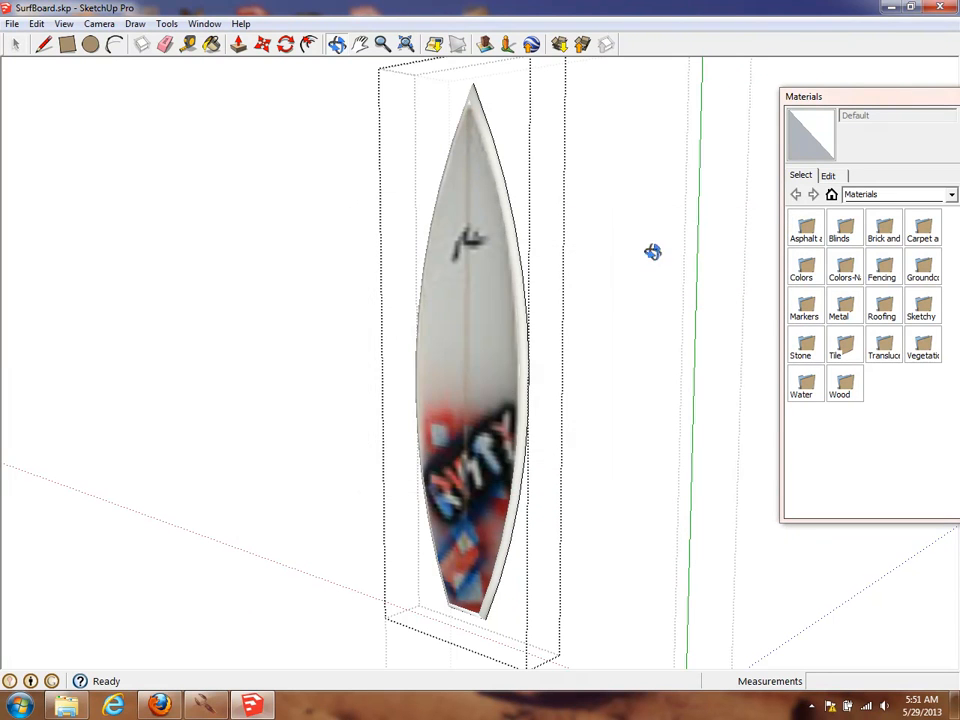
Switch to AnimatLab and add a Mesh collision object with default graphics as a child body of Sand, choosing its joint type.
click(893, 7)
click(222, 703)
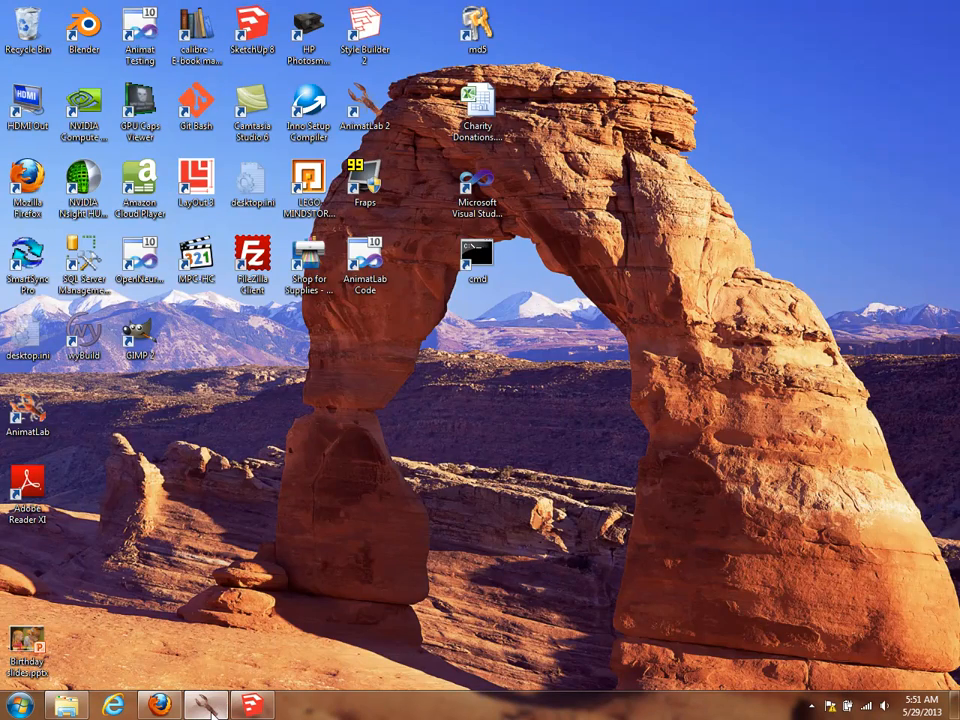
drag(375, 382, 458, 368)
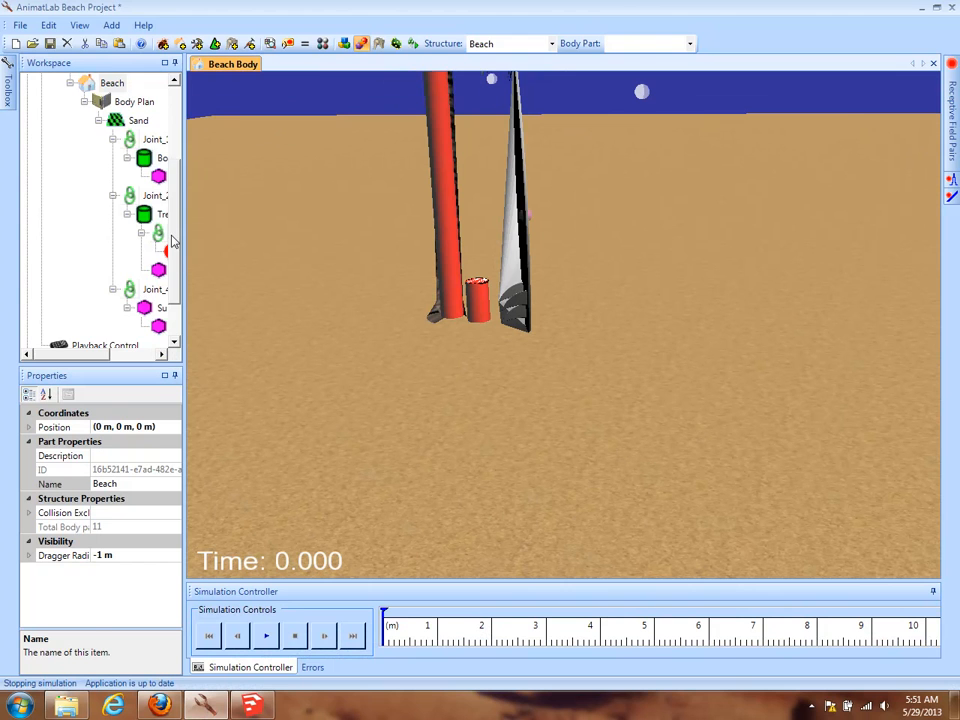
scroll(133, 185, up, 1)
right_click(133, 140)
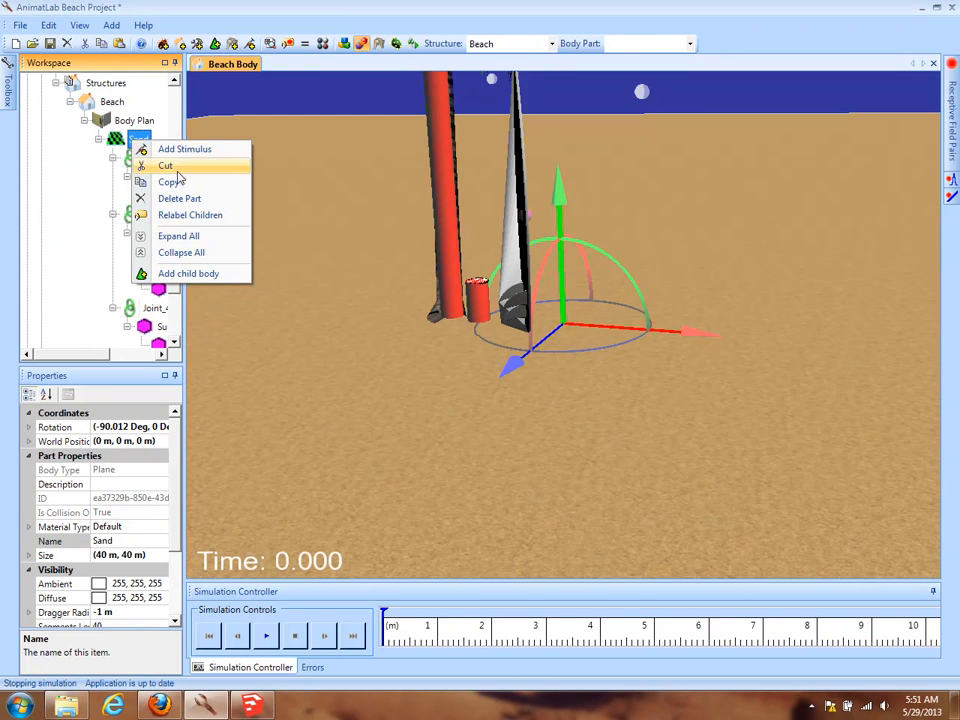
click(190, 273)
click(533, 374)
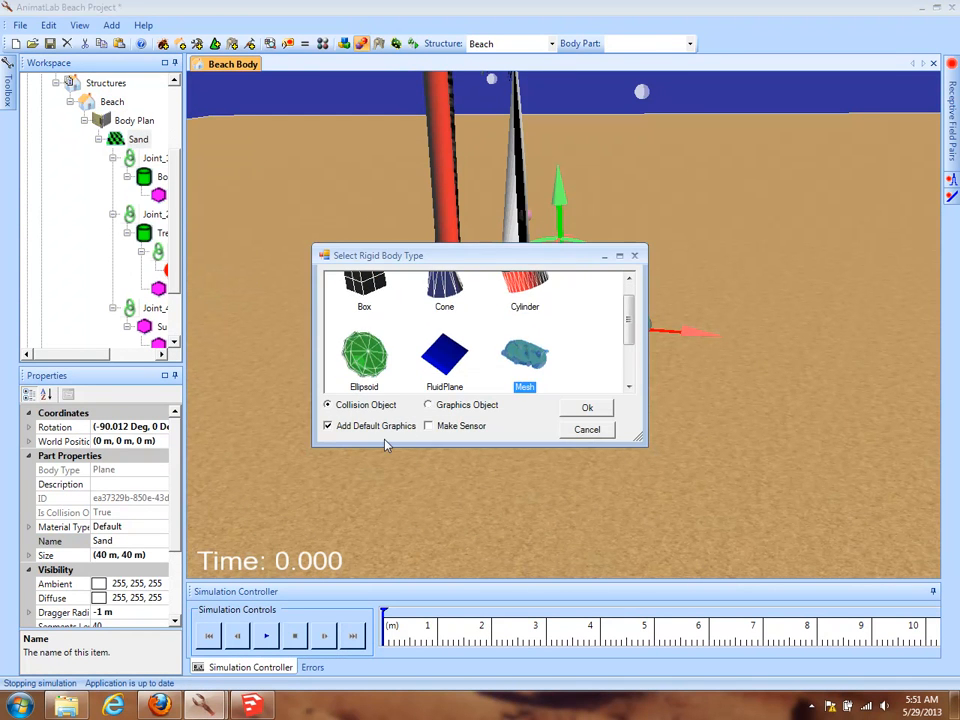
click(584, 408)
click(527, 285)
double_click(527, 285)
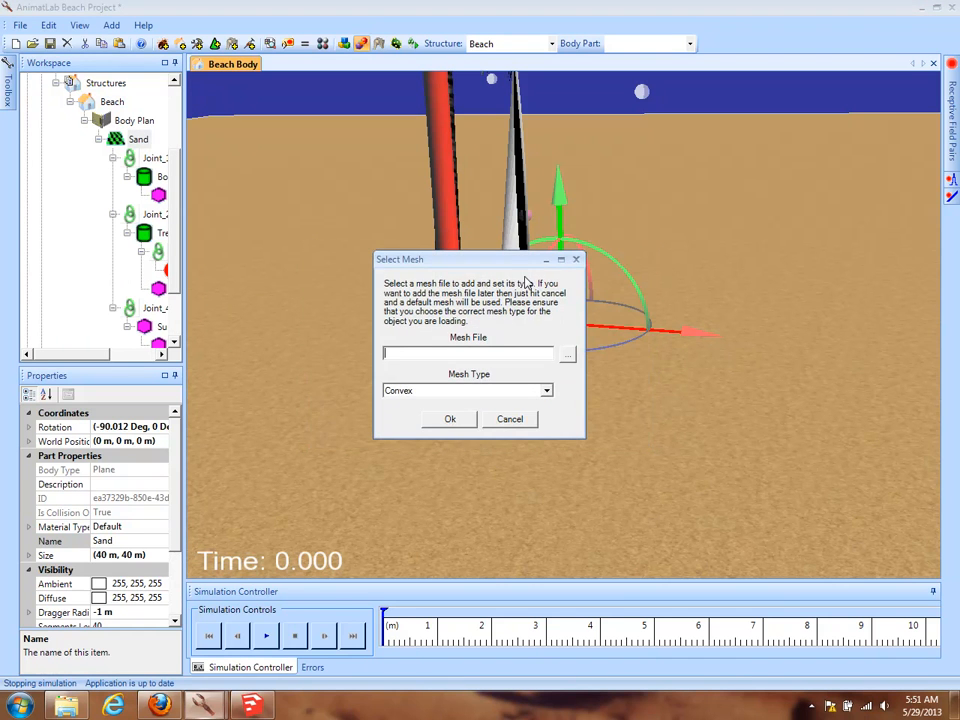
Load SurfBoard_Body.3ds from the Surfboard folder as the new body's mesh, using the Convex mesh type.
click(567, 355)
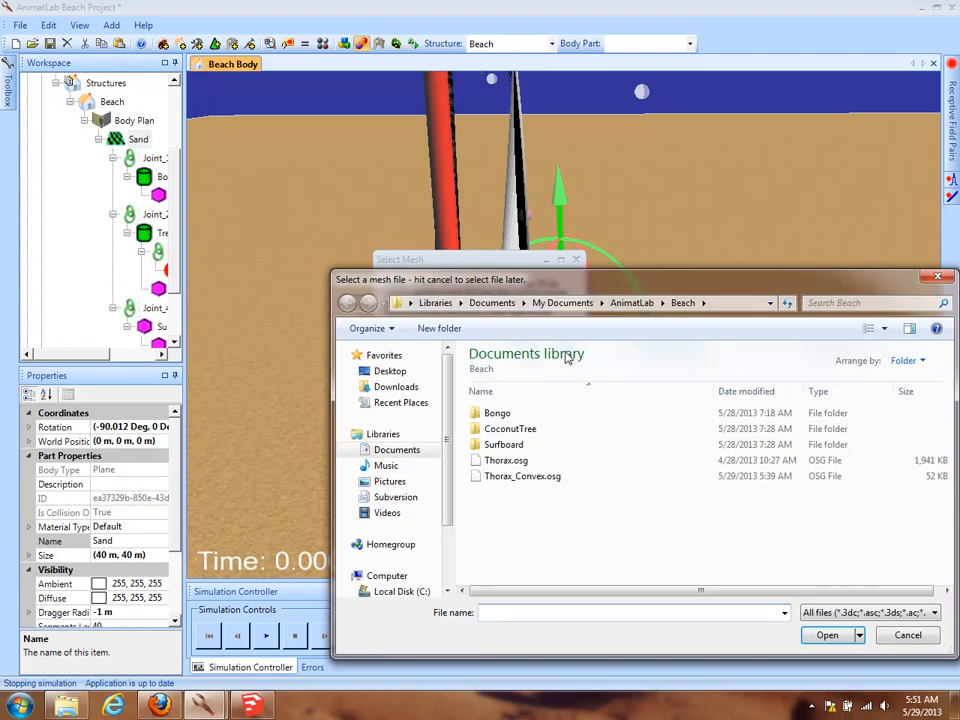
double_click(512, 386)
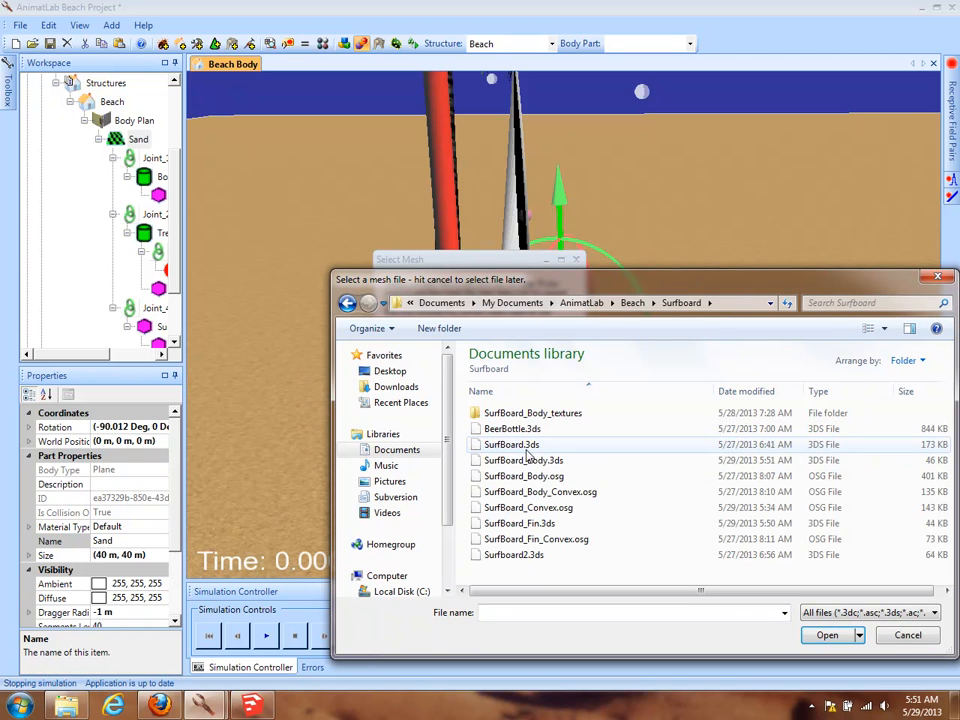
double_click(531, 464)
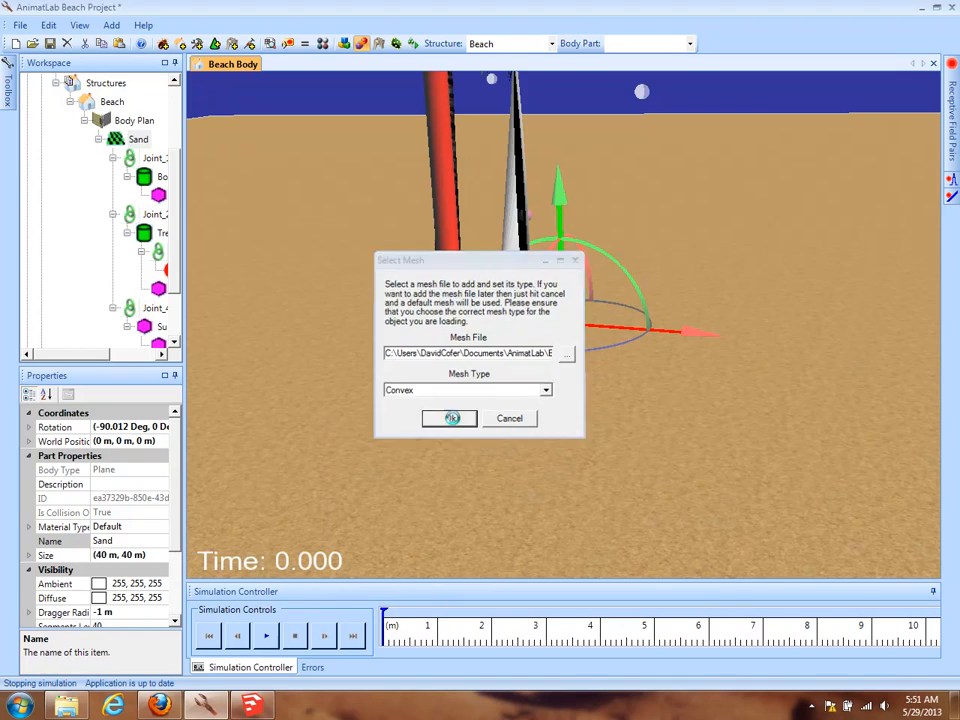
click(453, 421)
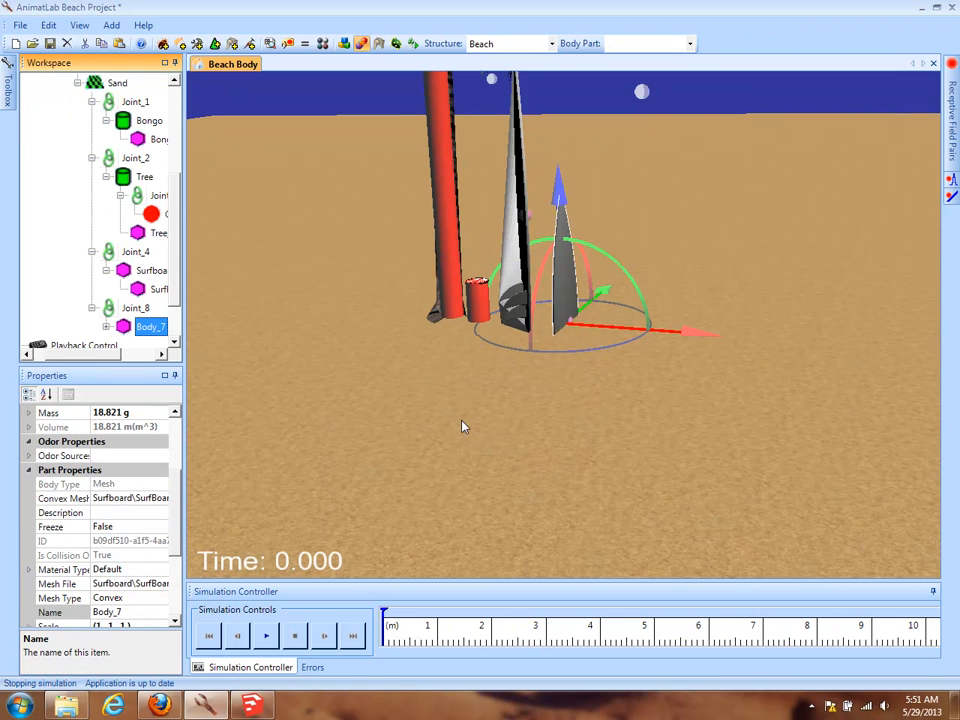
Raise the new surfboard body out of the sand and move it along its red axis, clear of the existing surfboard.
drag(562, 196, 573, 70)
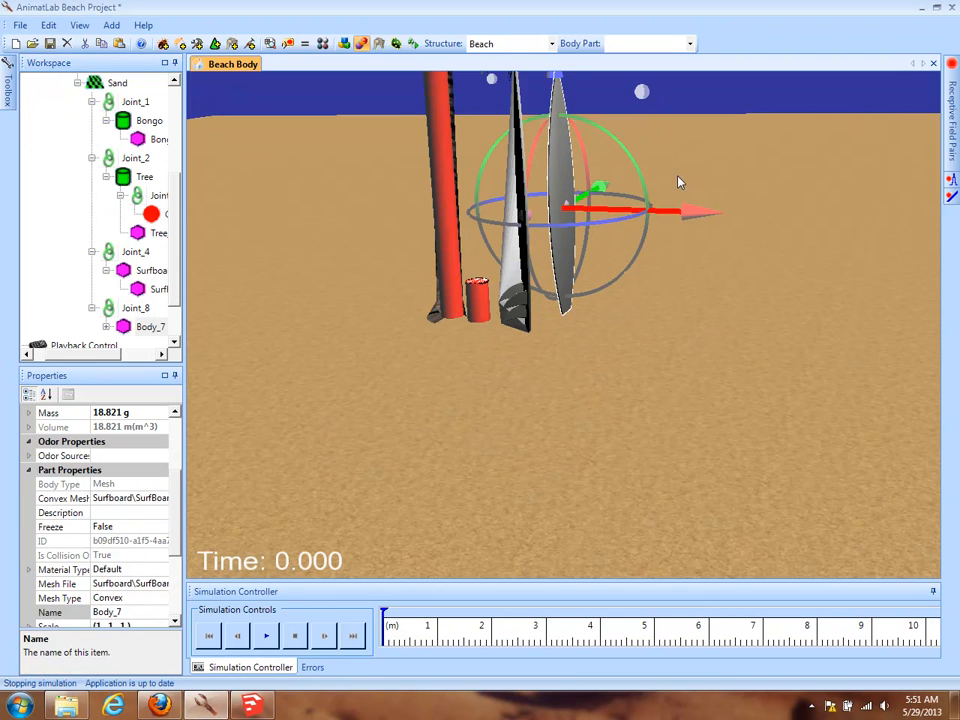
drag(686, 222, 836, 227)
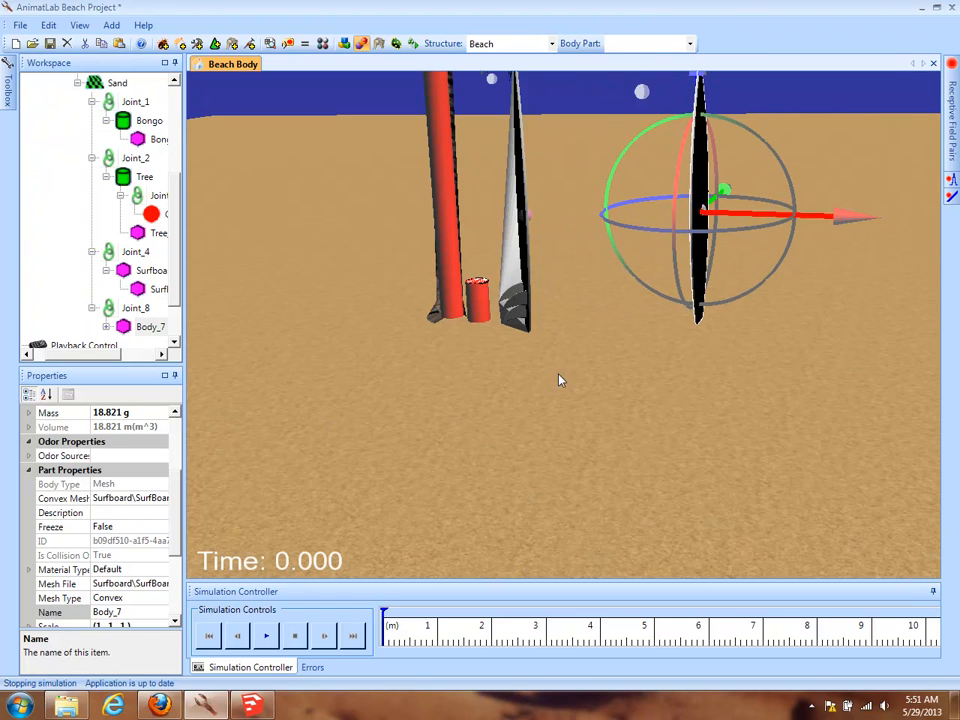
Rename the new surfboard body Body_7 as SurfboardBody.
drag(503, 395, 600, 313)
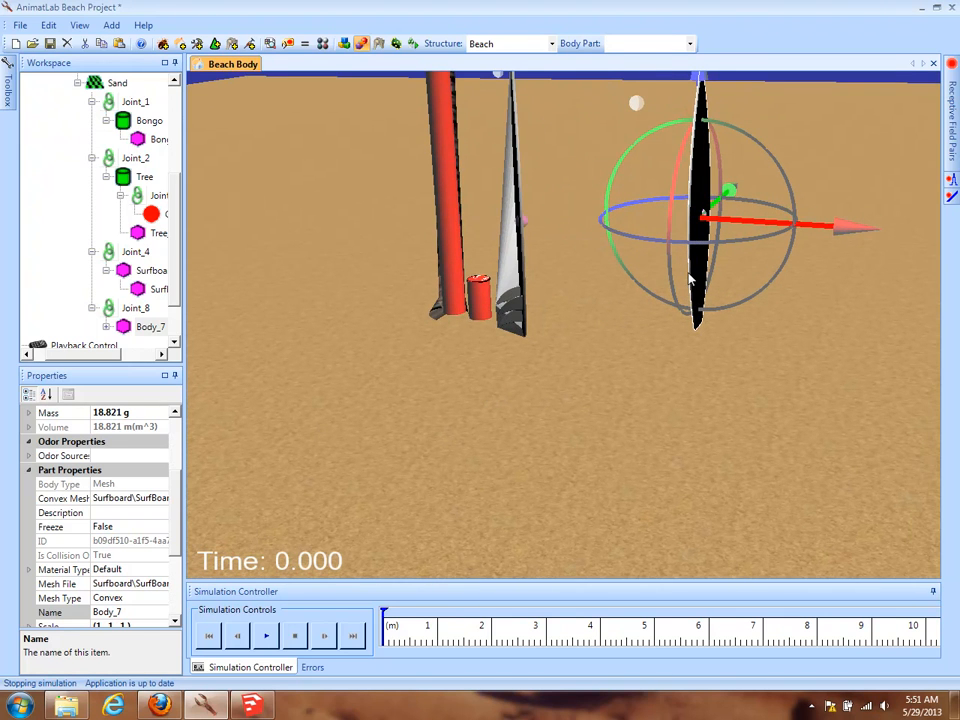
drag(551, 369, 575, 279)
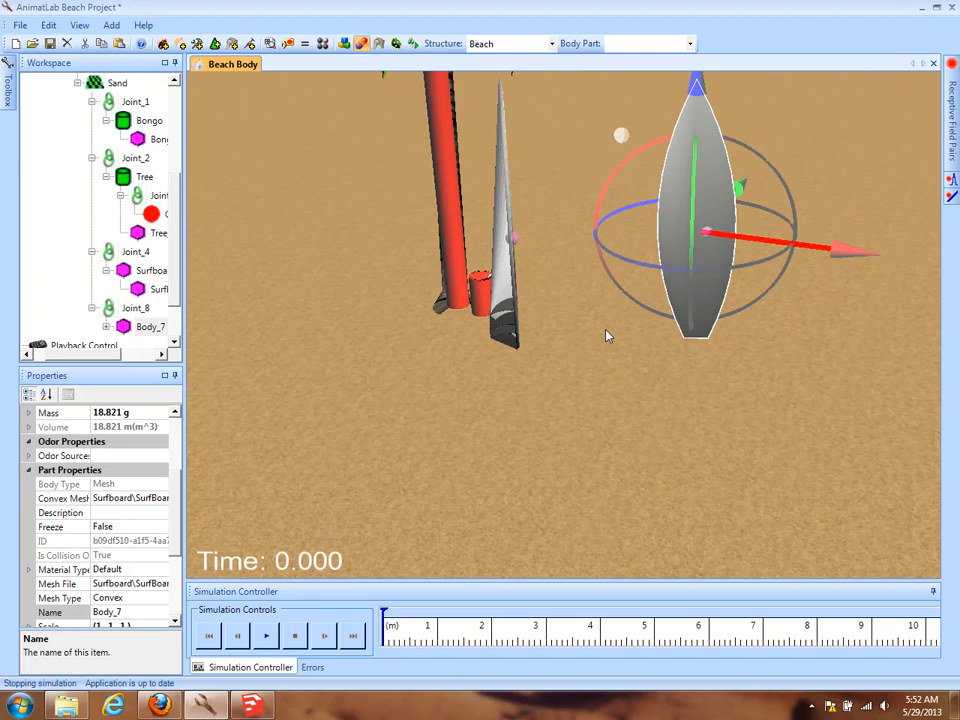
mouse_move(646, 388)
mouse_down()
mouse_move(662, 403)
mouse_move(646, 393)
mouse_up()
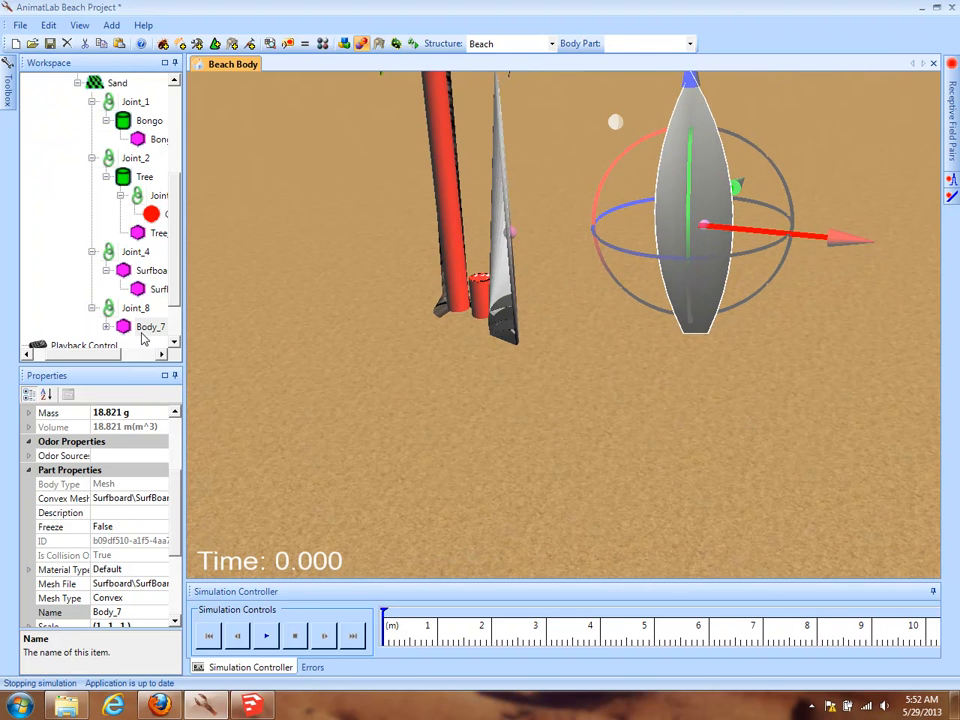
click(140, 611)
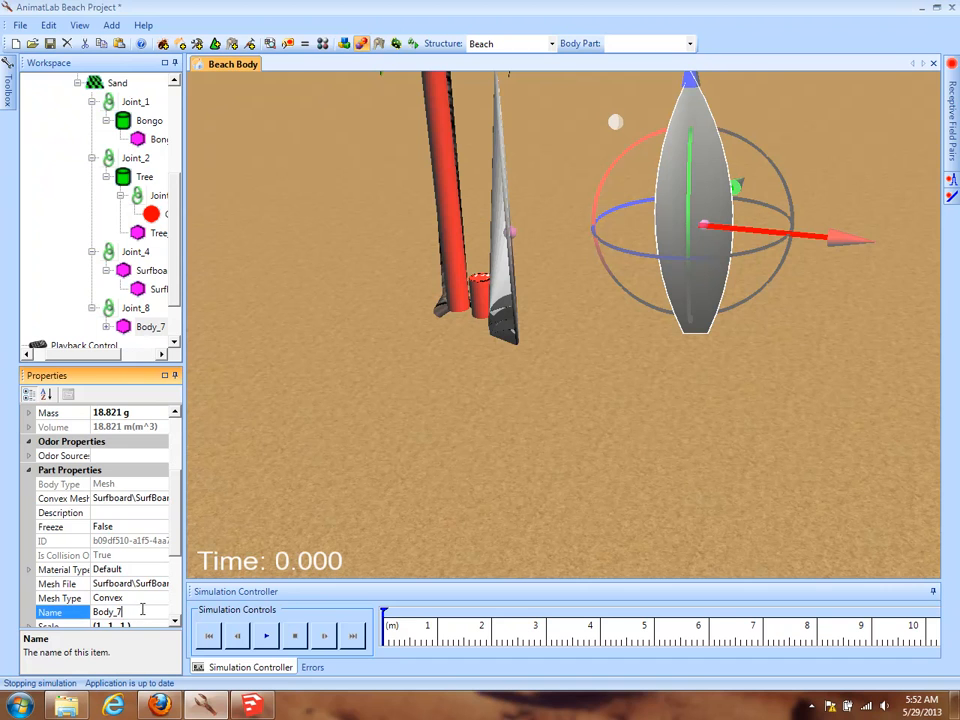
text(SurfboardBody)
key(Return)
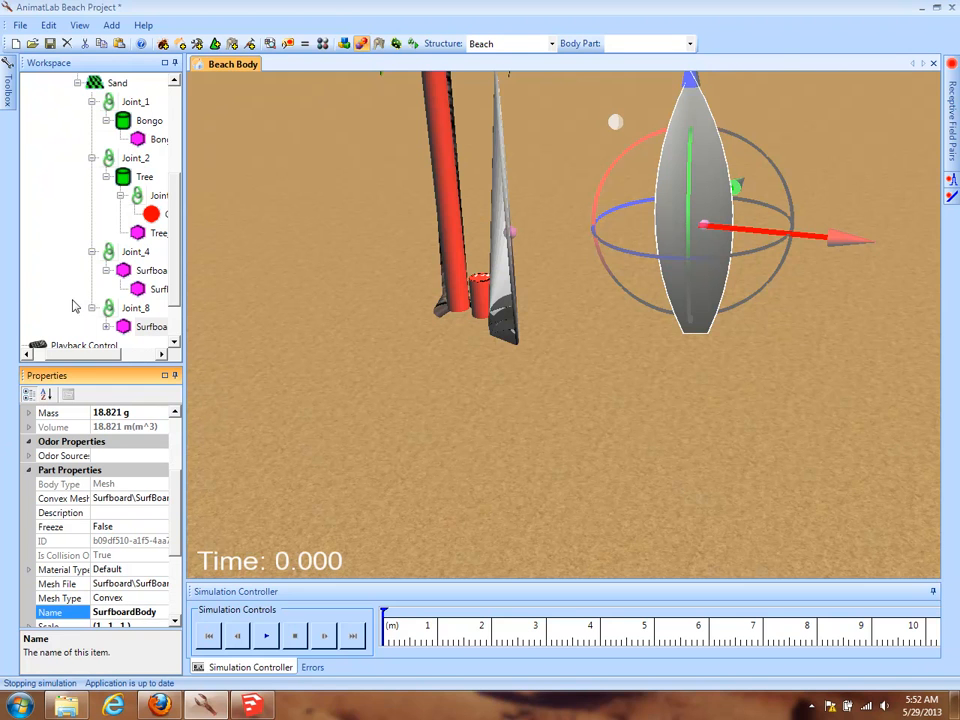
Rename the graphics mesh under SurfboardBody as SurfboardBody_Graphics.
click(150, 326)
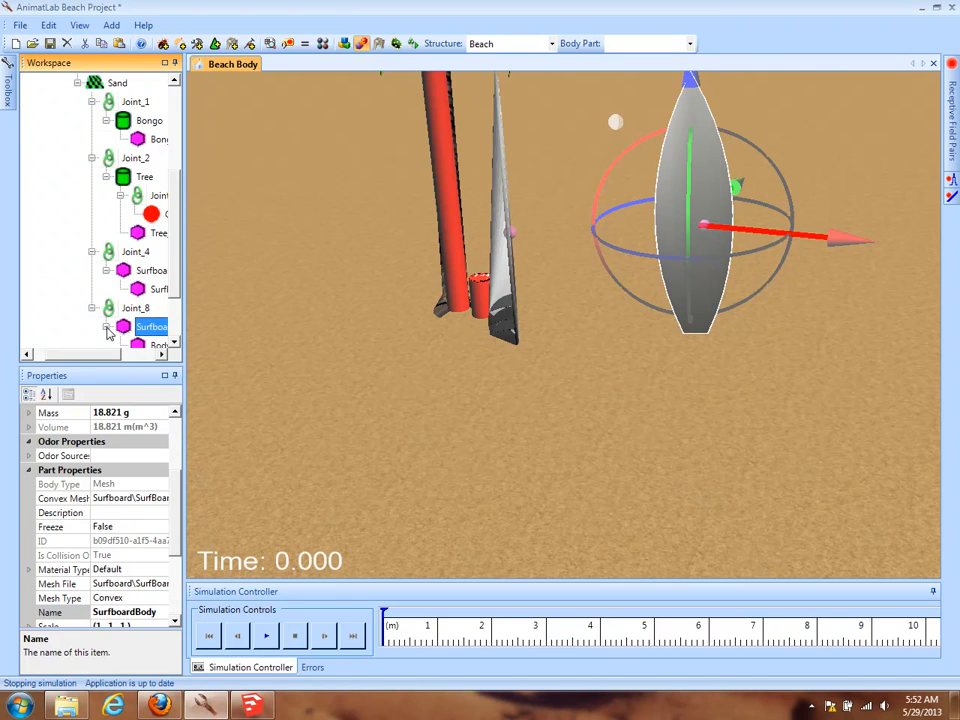
click(155, 345)
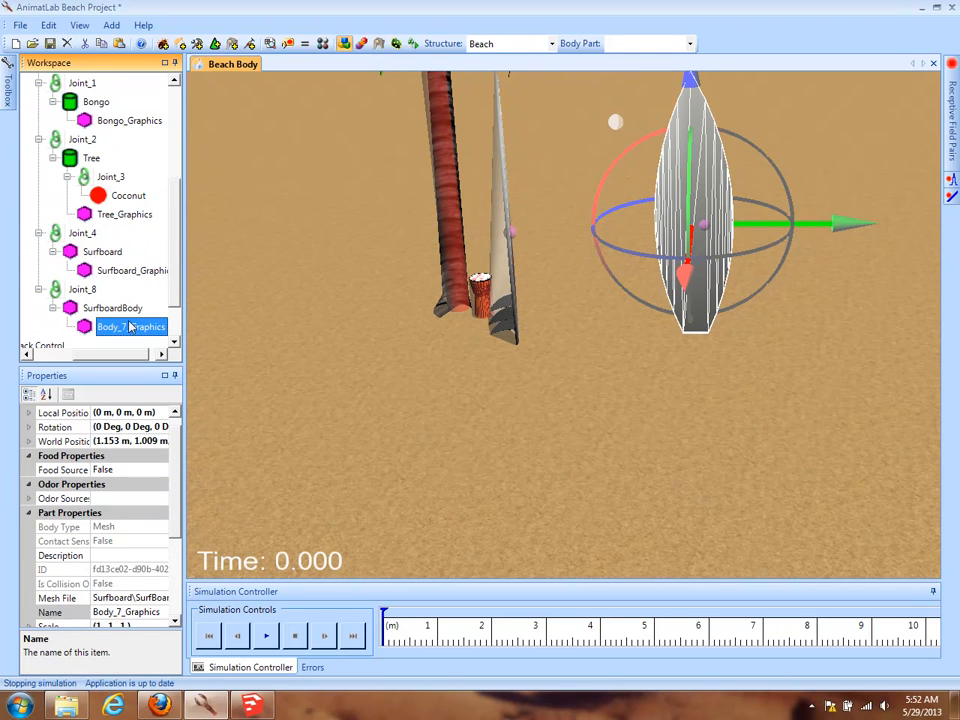
click(121, 615)
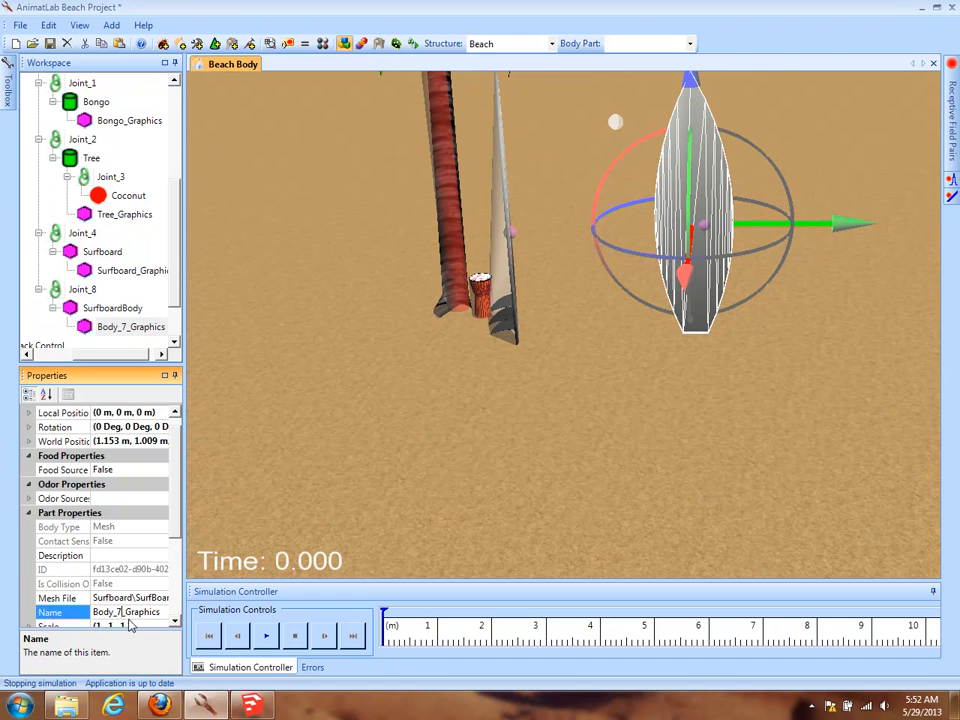
drag(122, 613, 85, 608)
text(SurfboardB)
text(ody)
key(Return)
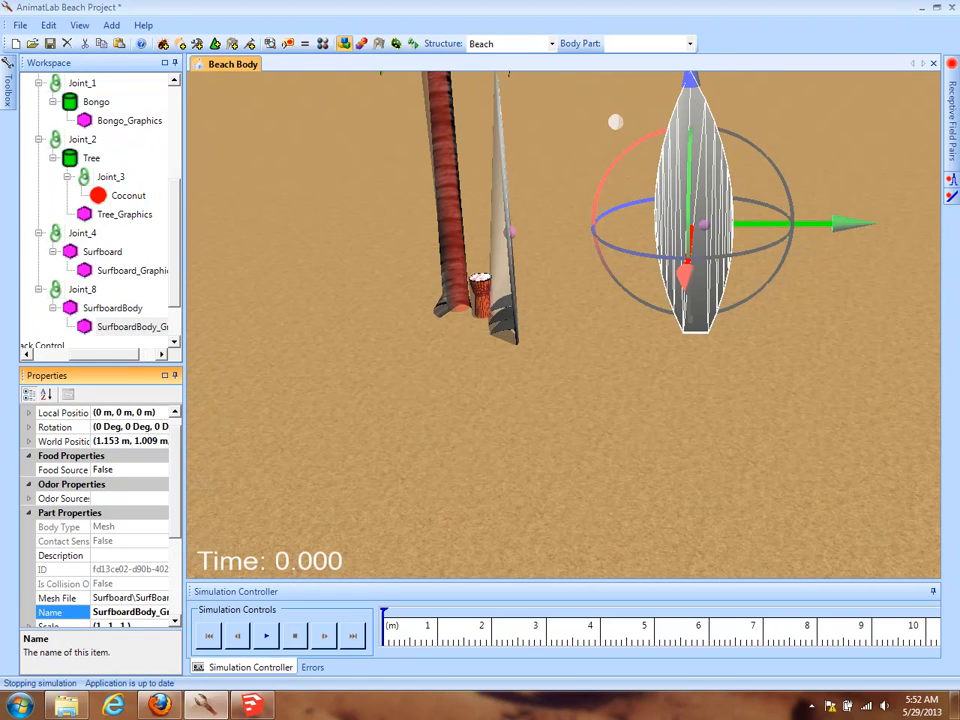
Add a Mesh collision object with default graphics as a child body of SurfboardBody, choosing its joint type.
click(92, 310)
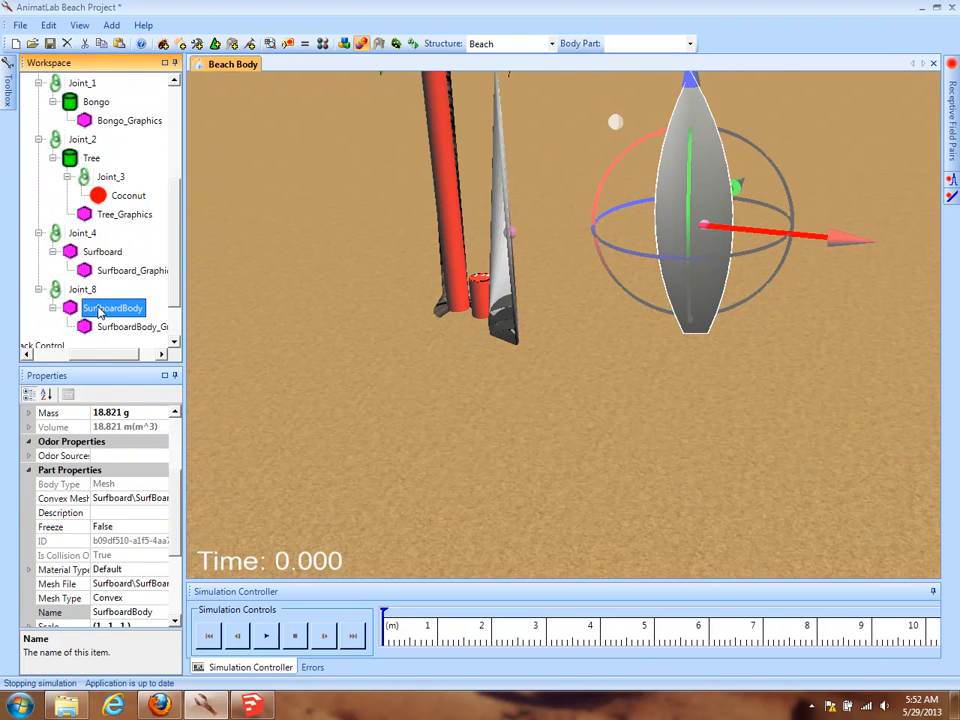
right_click(99, 312)
click(141, 444)
scroll(627, 340, down, 2)
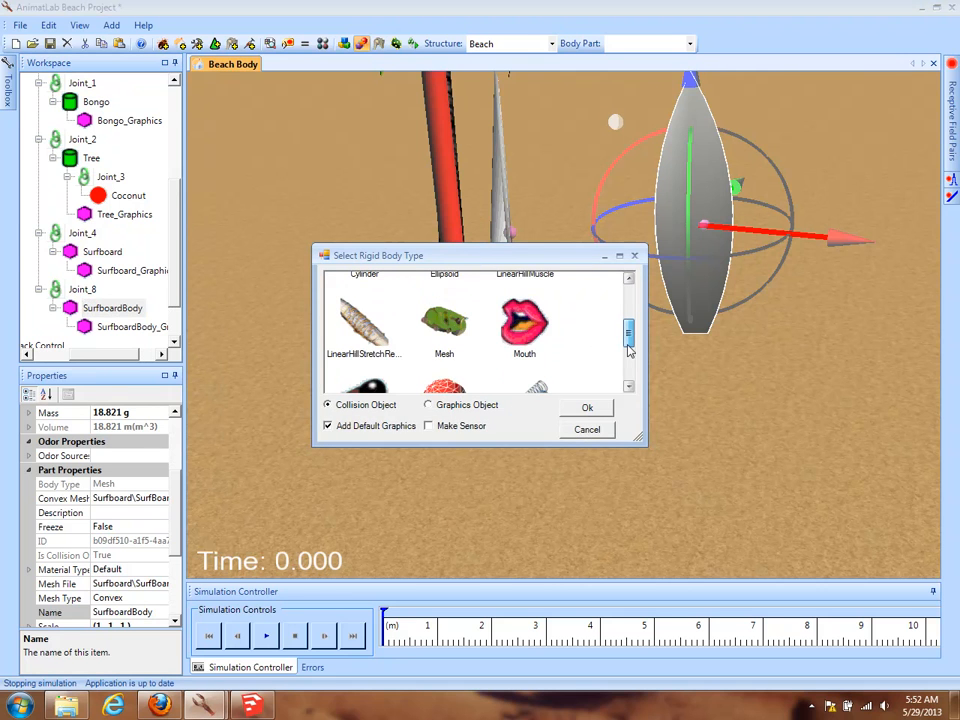
click(444, 322)
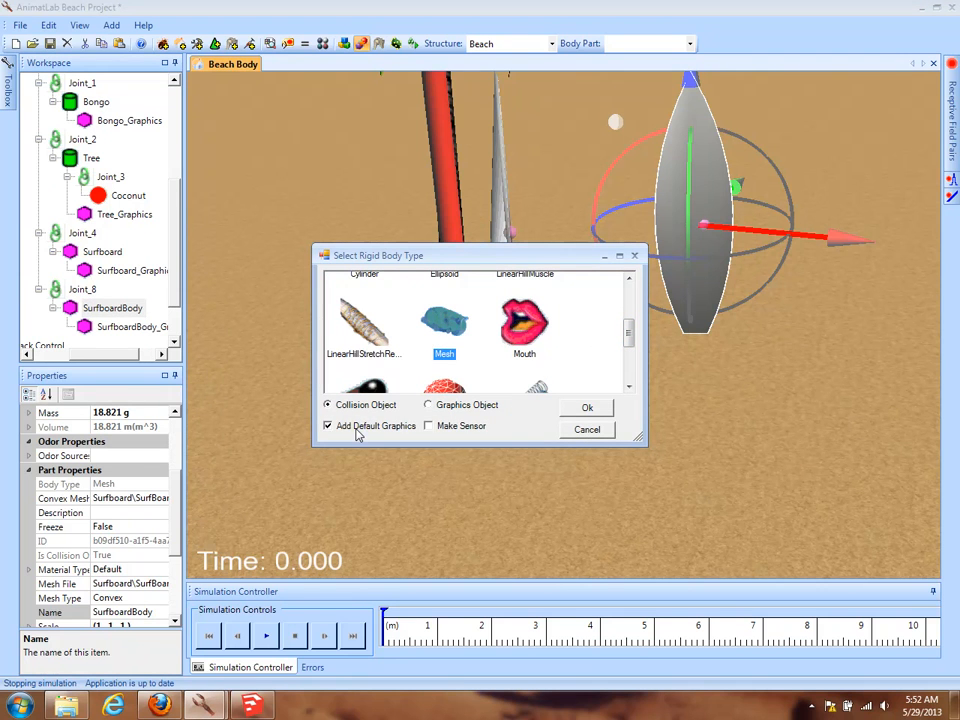
click(587, 407)
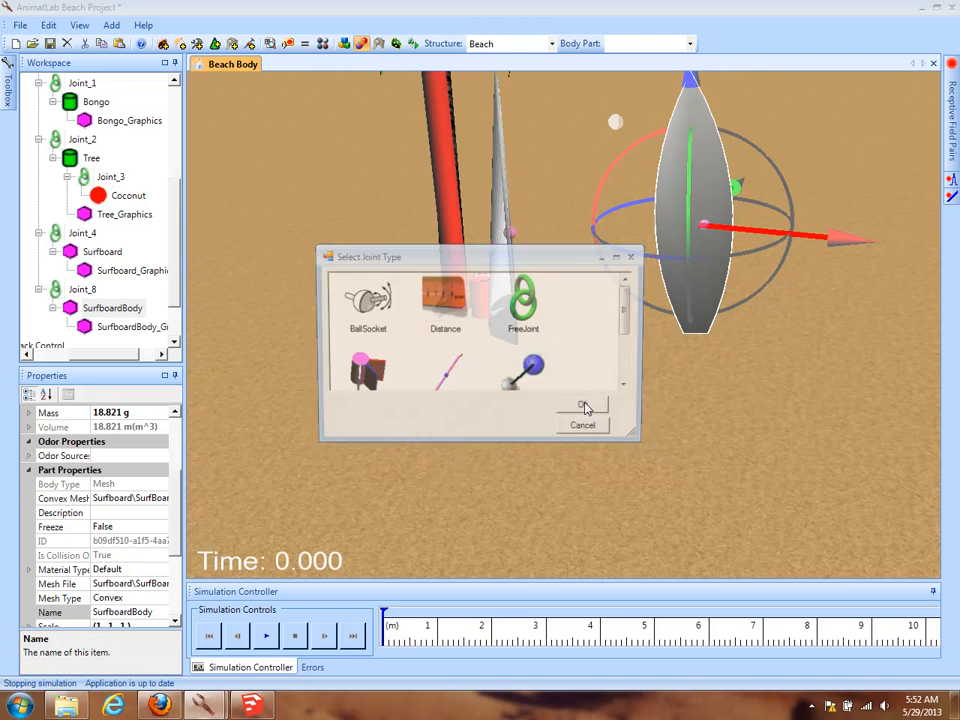
drag(630, 315, 632, 357)
double_click(366, 360)
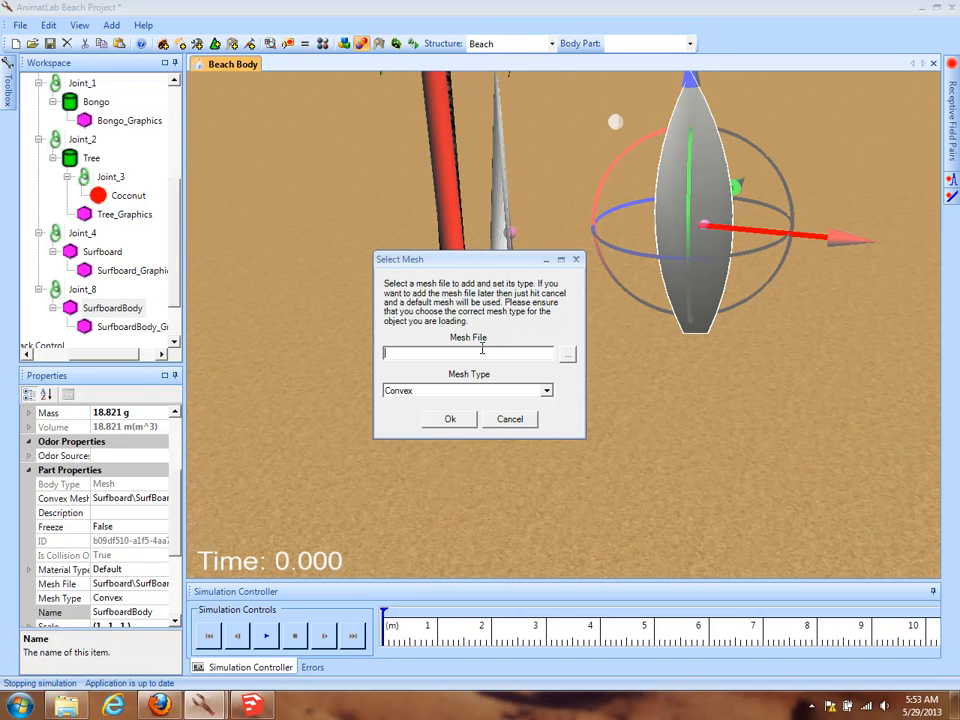
Load SurfBoard_Fin.3ds from the Surfboard folder as the child body's mesh, using the Convex mesh type.
click(568, 355)
double_click(540, 446)
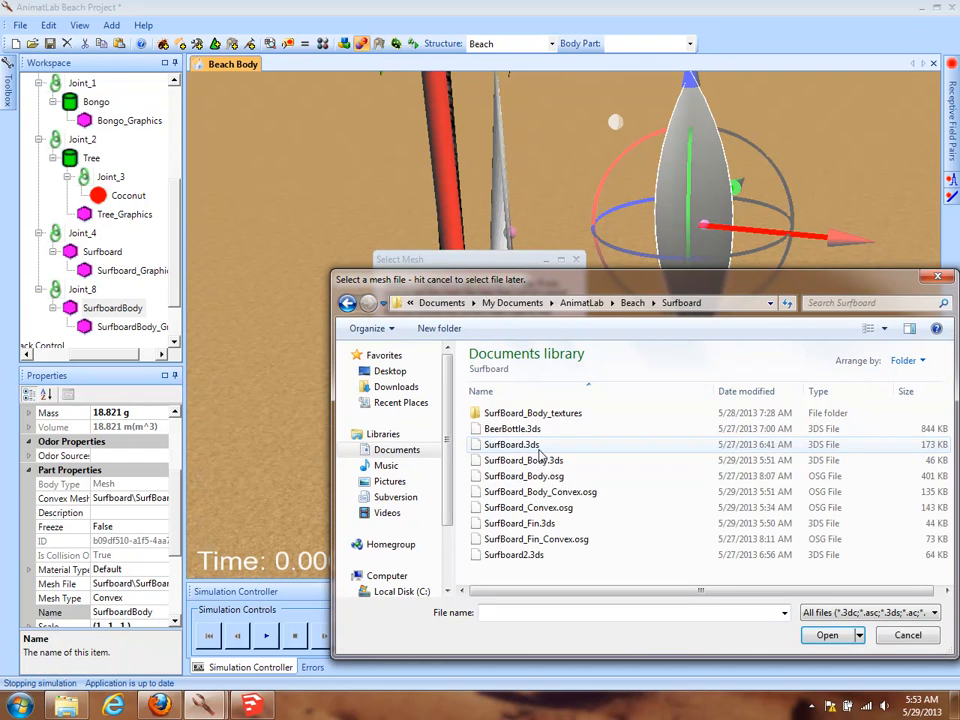
double_click(505, 523)
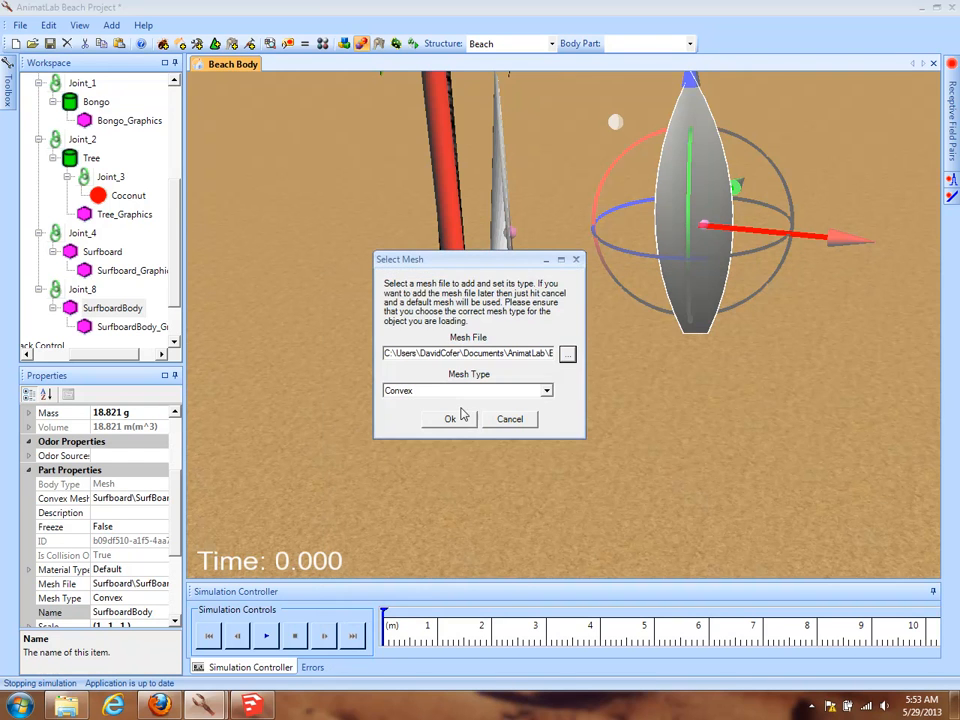
click(454, 418)
click(452, 418)
Rename the new fin body Body_8 as Fin1.
drag(606, 388, 876, 362)
drag(568, 359, 445, 363)
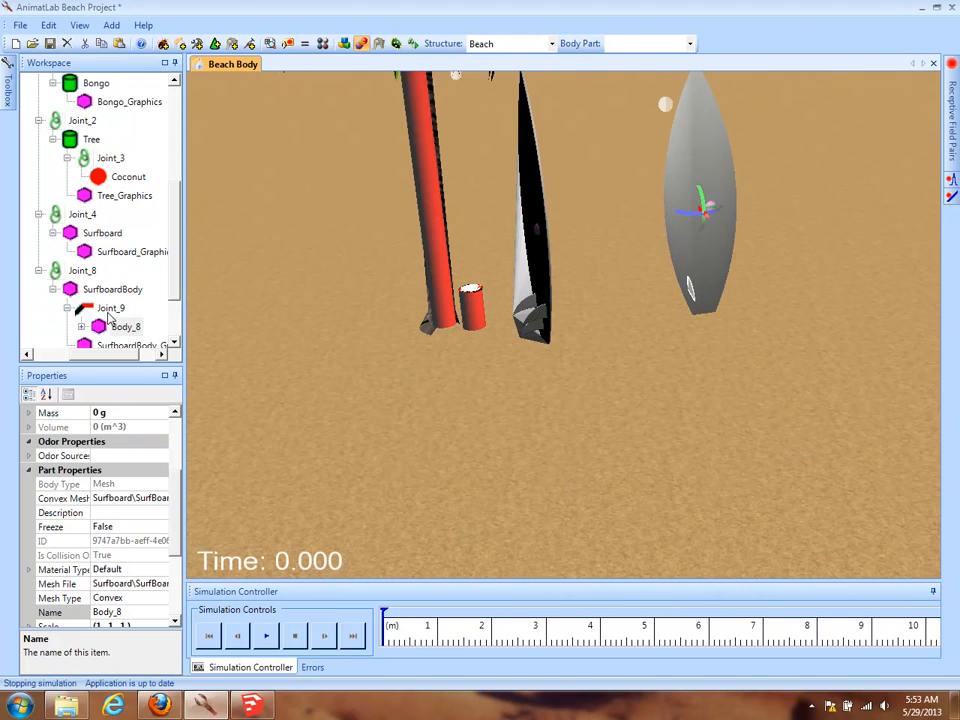
click(146, 610)
text(Fin1)
key(Return)
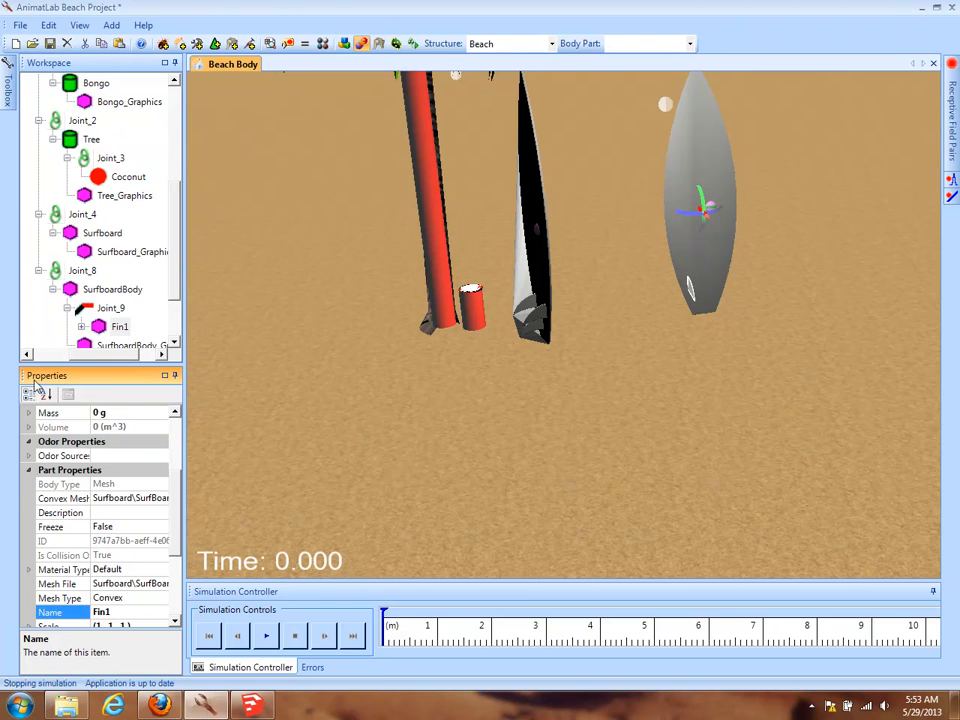
Delete the Body_8_Graphics part from under Fin1.
click(81, 327)
click(112, 342)
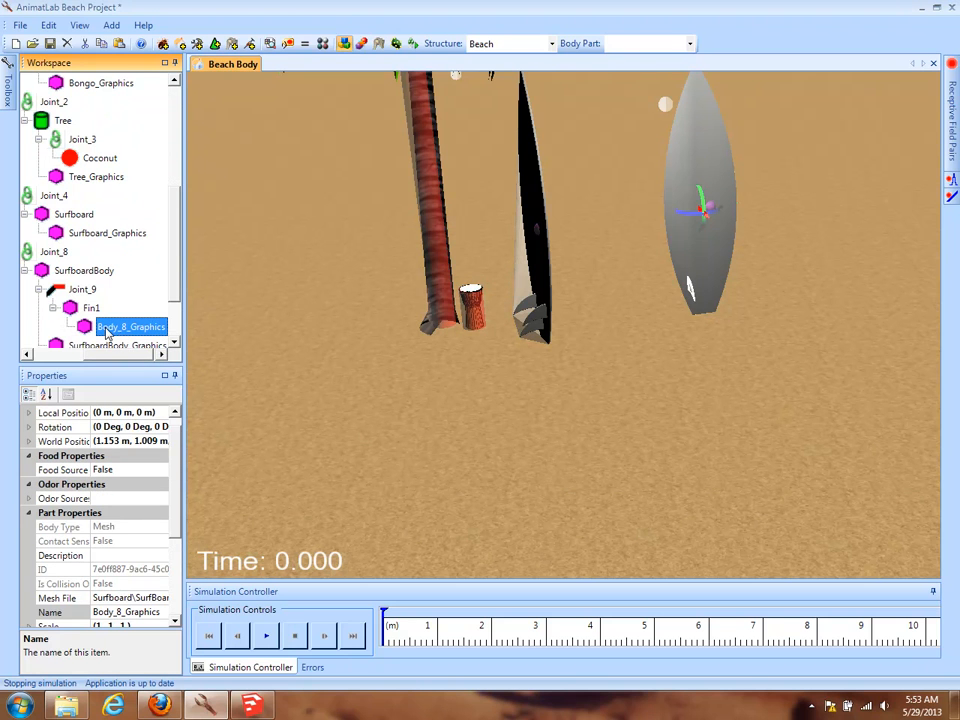
right_click(107, 334)
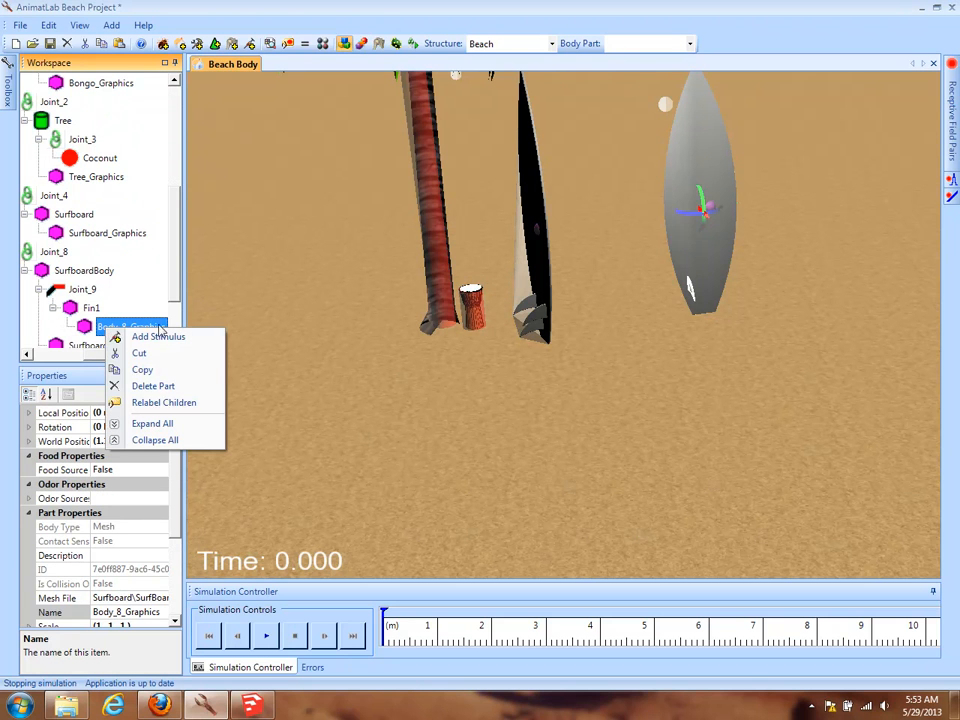
click(152, 386)
click(676, 322)
drag(560, 380, 535, 383)
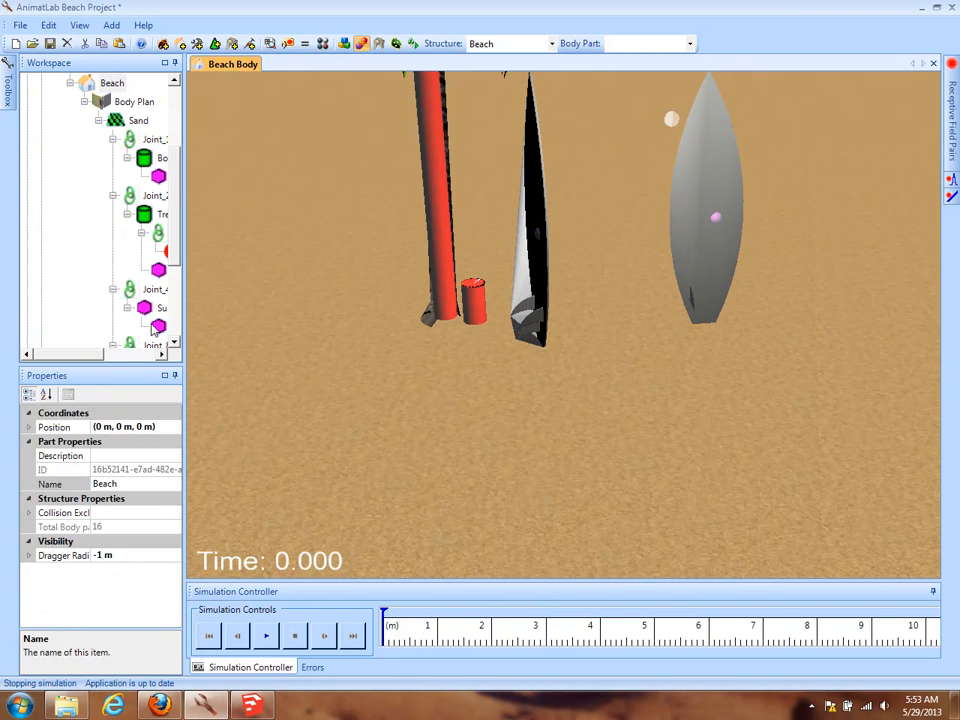
Add a second Mesh collision object to SurfboardBody, this one without default graphics, choosing its joint type.
drag(185, 270, 218, 270)
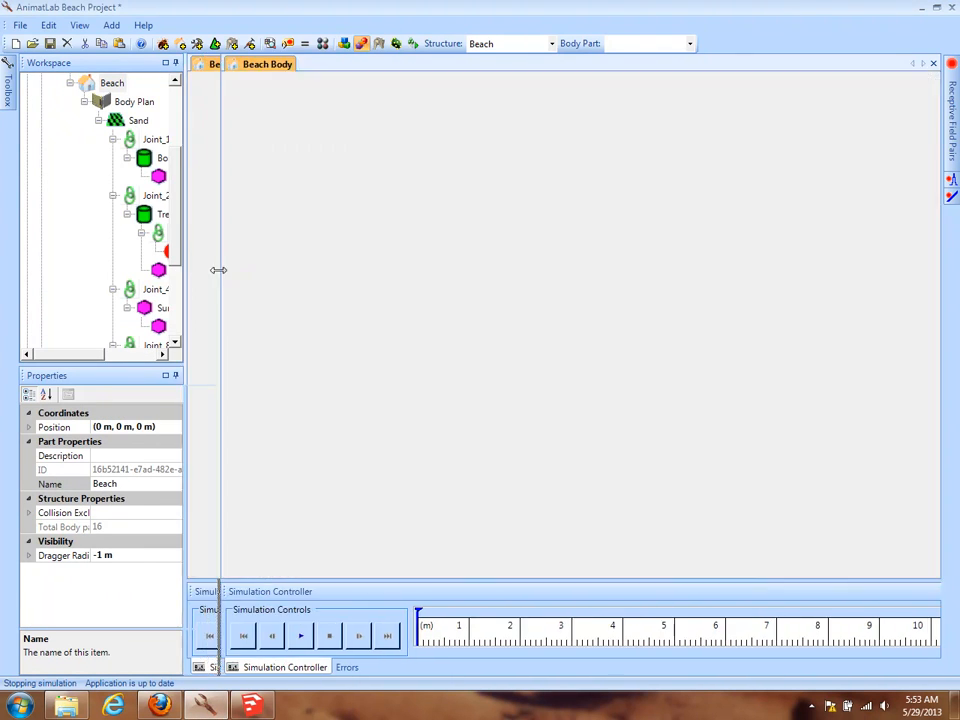
scroll(164, 196, down, 2)
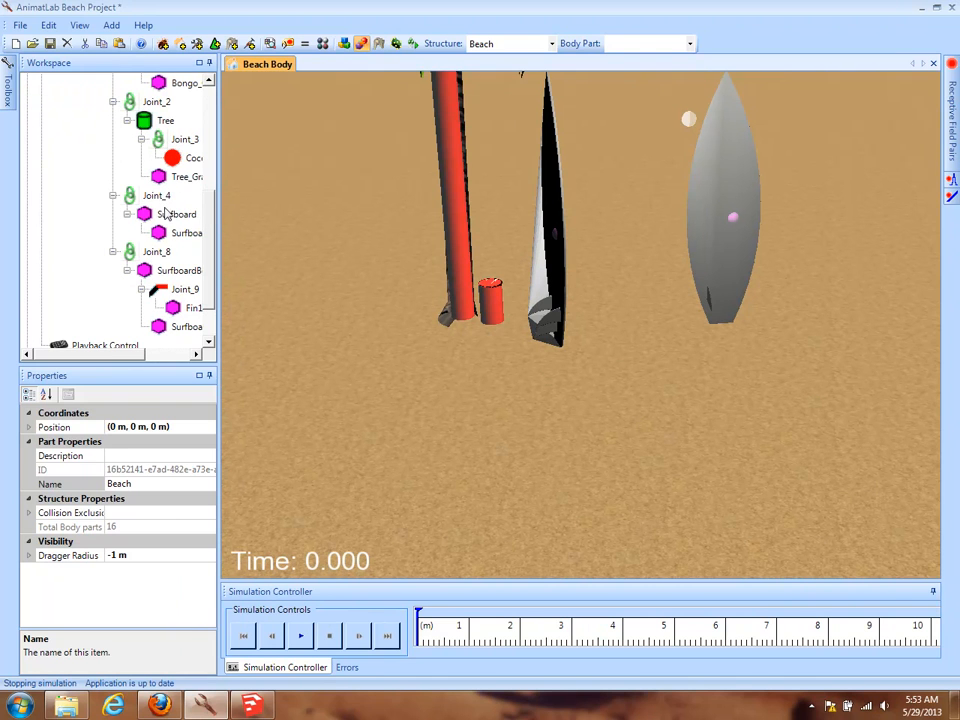
click(168, 274)
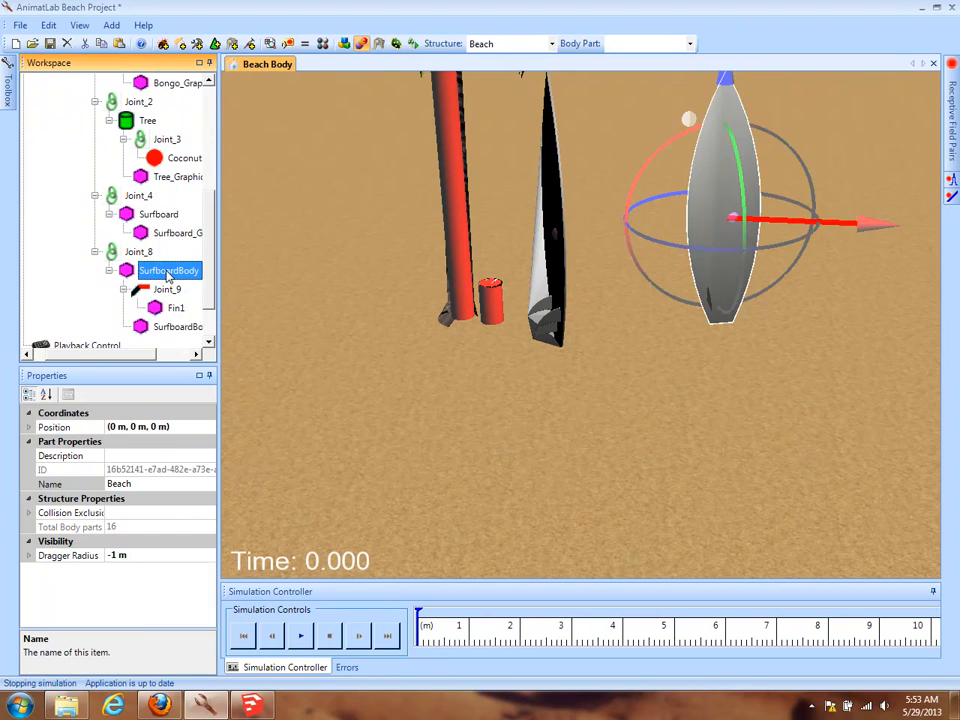
right_click(168, 274)
click(222, 403)
drag(631, 300, 632, 341)
click(442, 330)
click(377, 428)
click(587, 409)
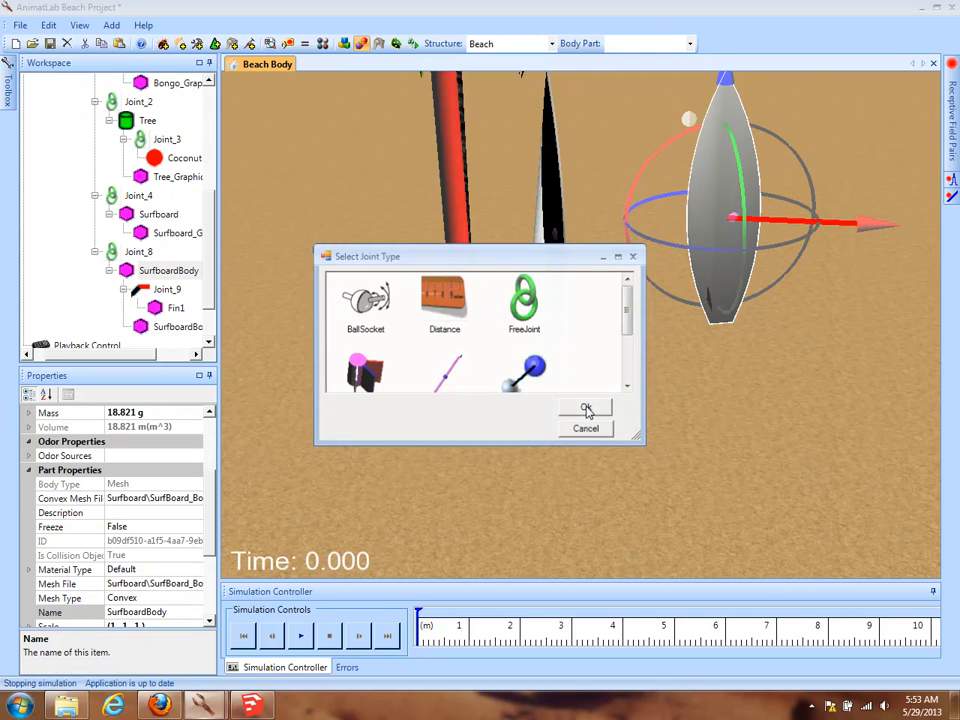
drag(627, 307, 628, 350)
click(347, 368)
click(587, 408)
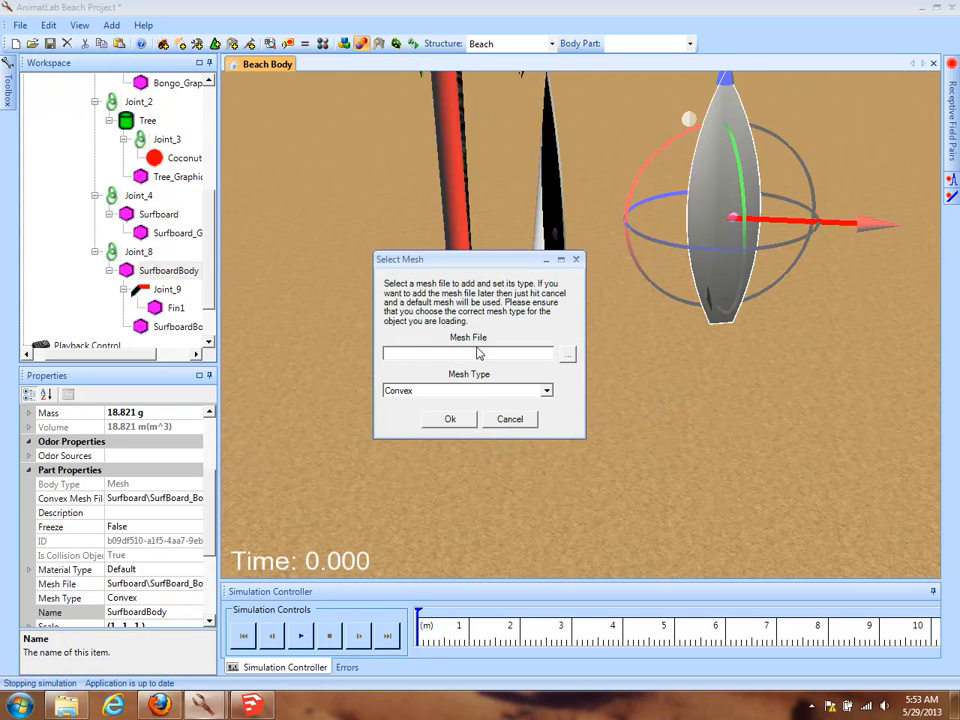
Load SurfBoard_Fin.3ds from the Surfboard folder as the second fin's mesh, using the Convex mesh type.
click(568, 354)
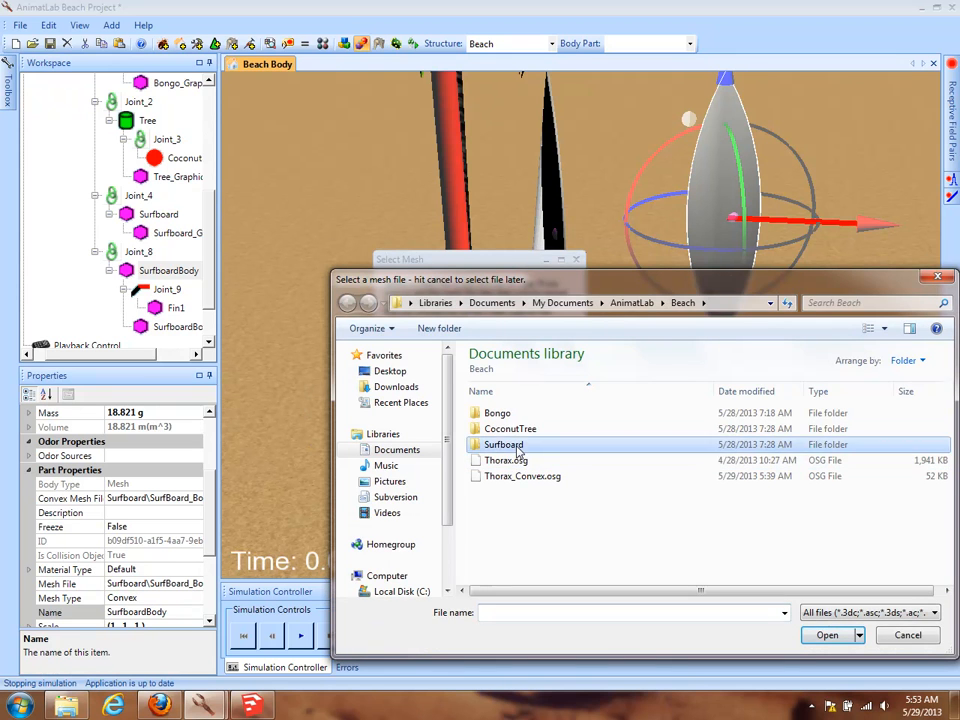
double_click(510, 445)
click(524, 523)
double_click(524, 523)
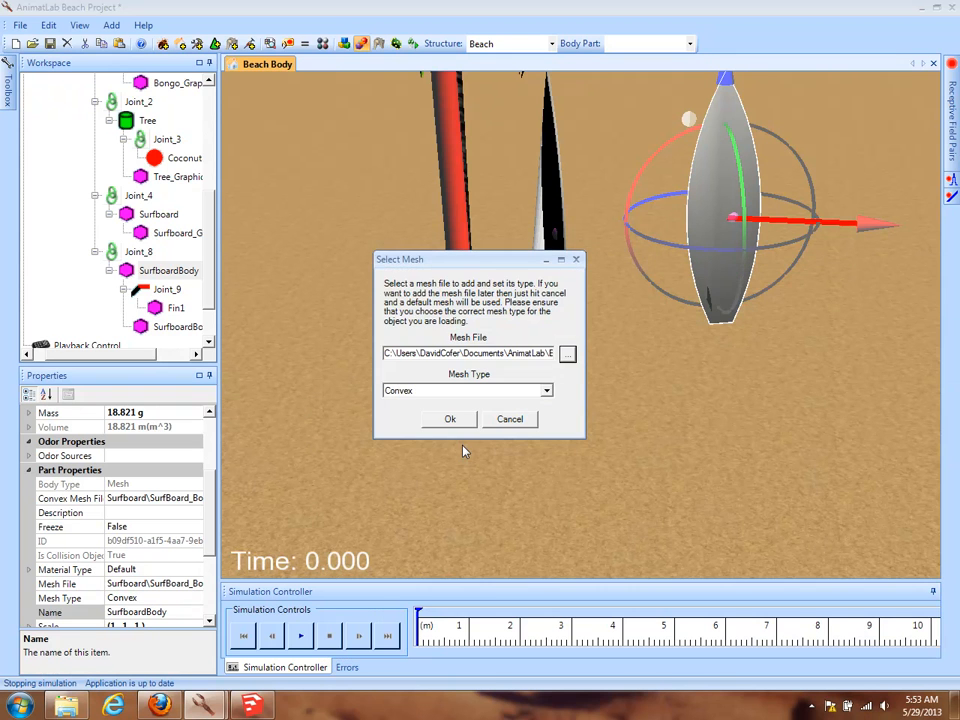
click(452, 418)
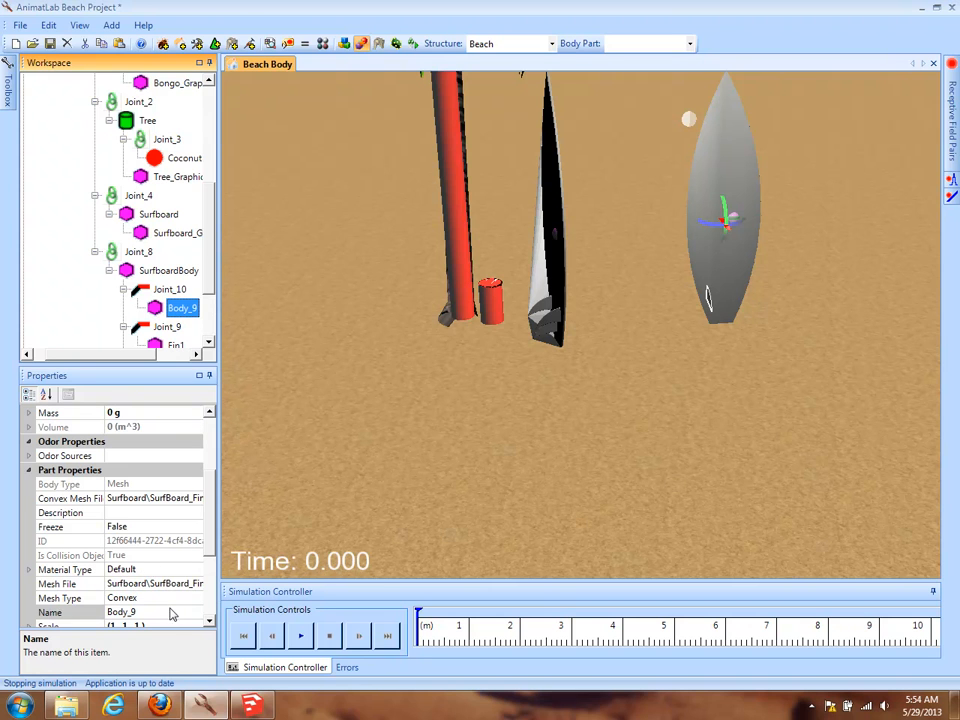
Rename the second fin body as Fin2 and set its local Y position to 25 cm.
click(171, 611)
text(Fin2)
key(Return)
scroll(213, 450, up, 3)
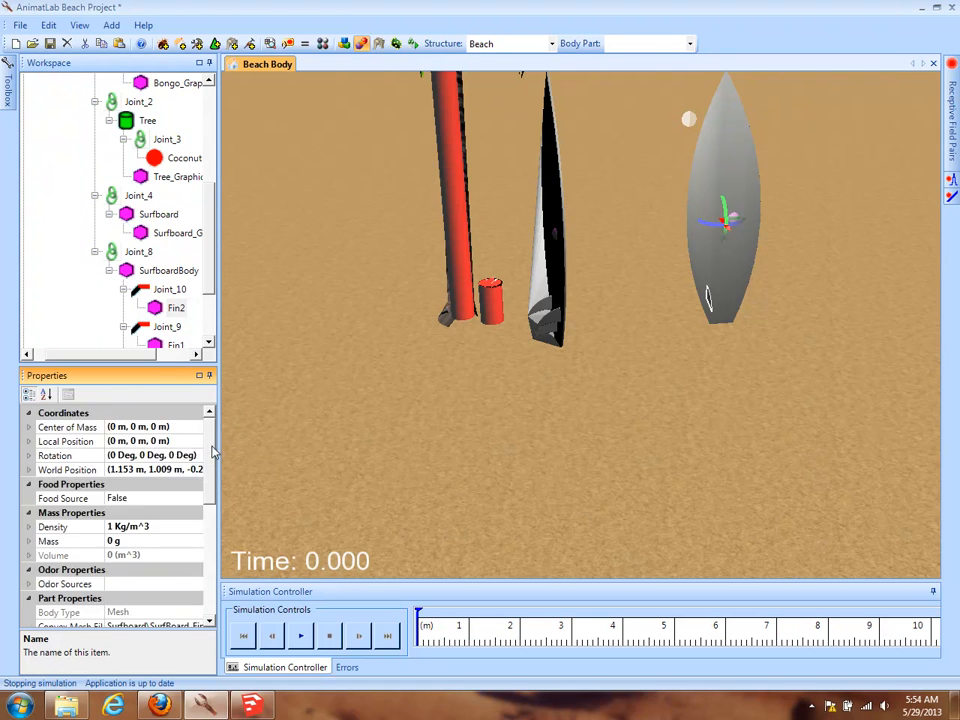
click(29, 441)
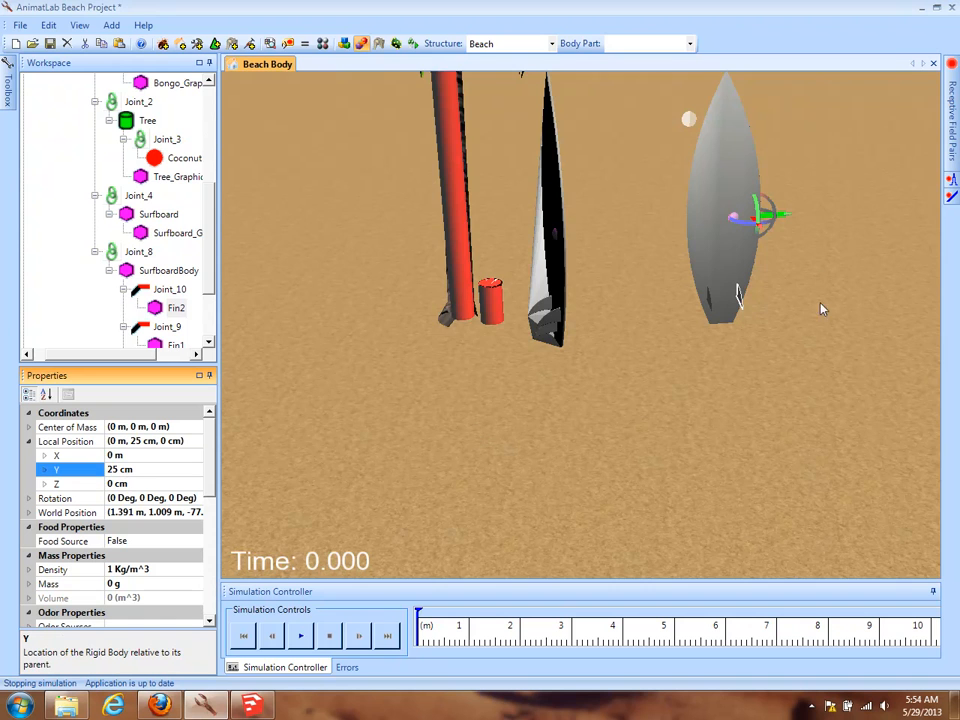
Examine the fin placement on the board from several angles, and run the simulation briefly to check how the finned board behaves.
drag(820, 309, 371, 347)
drag(722, 332, 557, 379)
drag(649, 388, 523, 399)
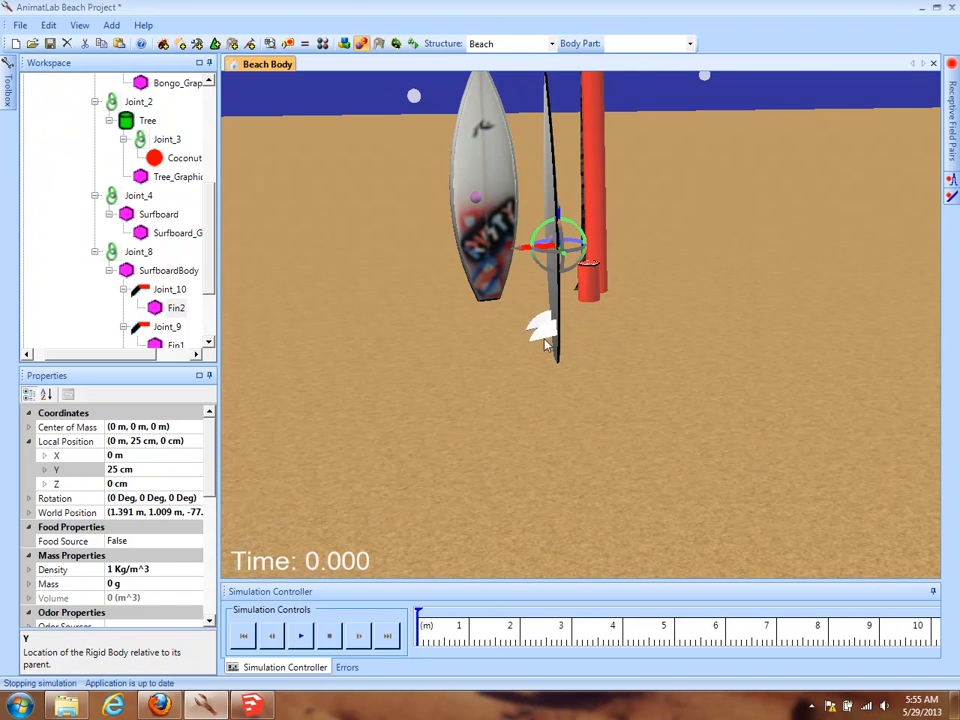
drag(617, 326, 711, 339)
drag(441, 325, 568, 403)
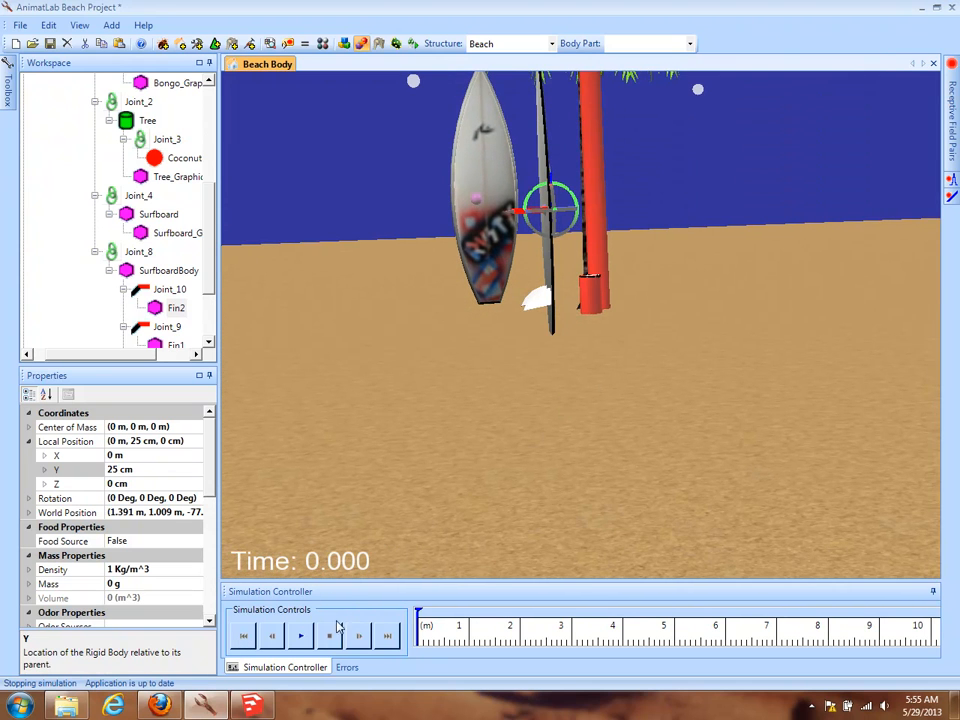
click(301, 637)
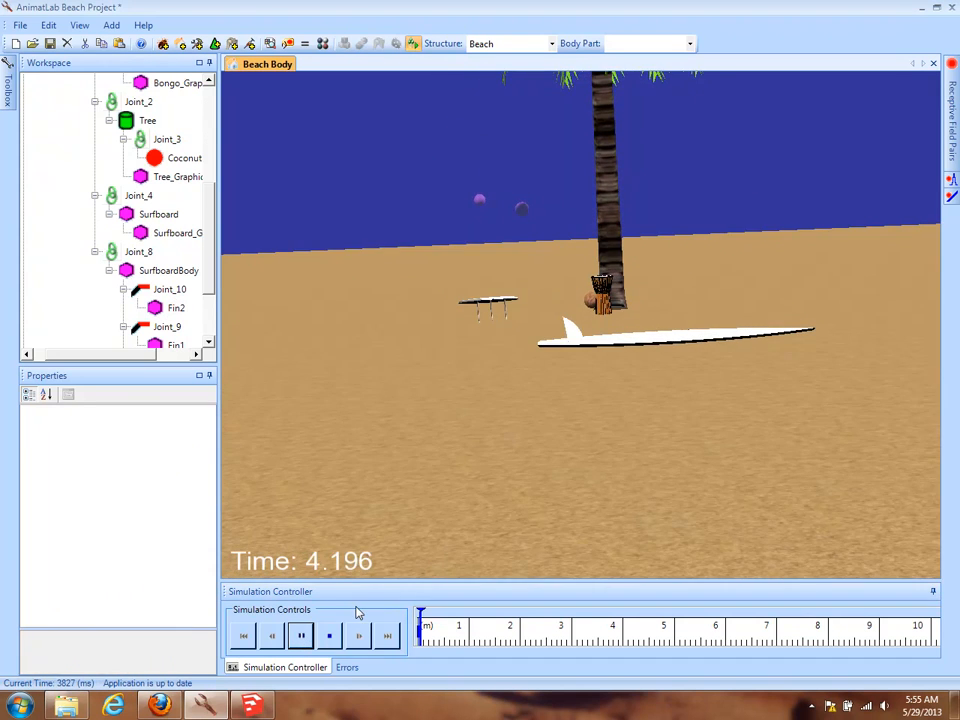
click(329, 636)
drag(593, 426, 598, 427)
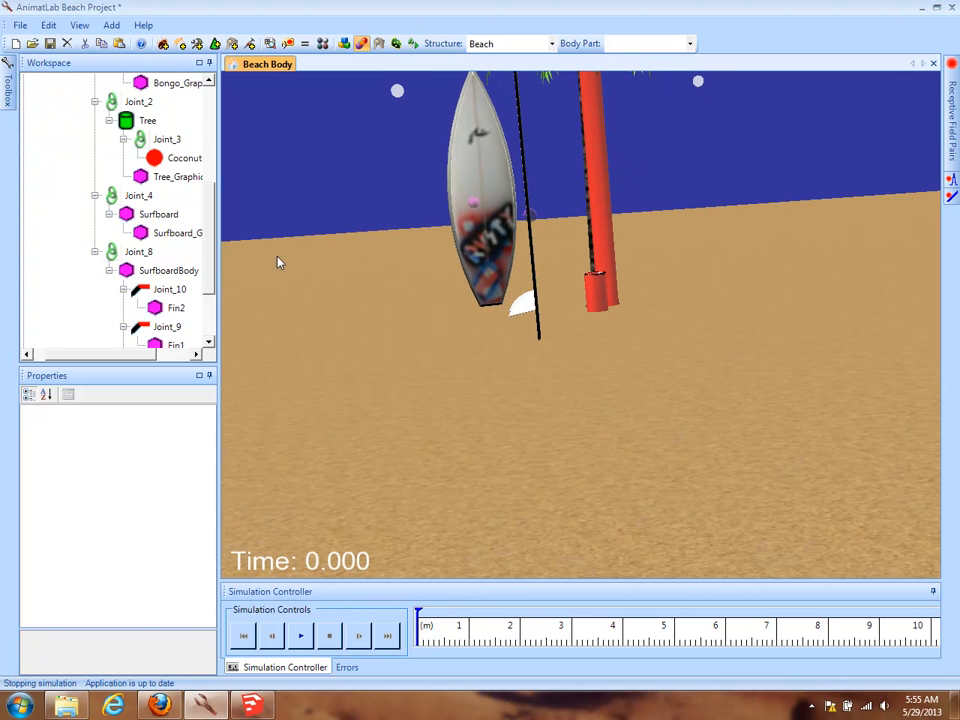
Tilt SurfboardBody sideways with its rotation gizmo and run the simulation, pulling the board around to check how it moves.
click(130, 270)
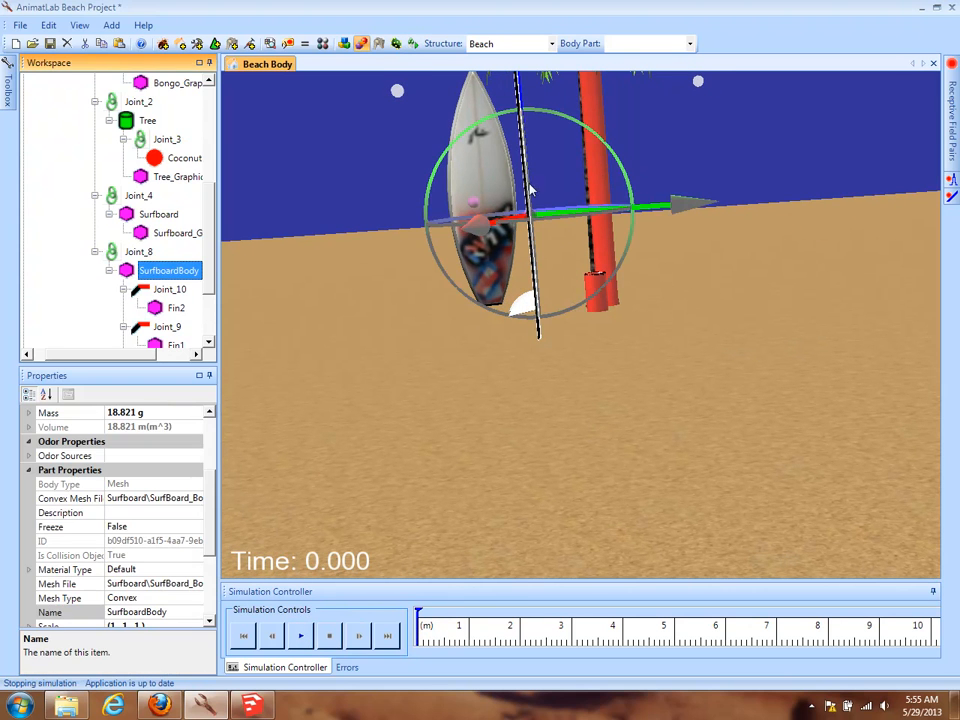
drag(621, 166, 621, 163)
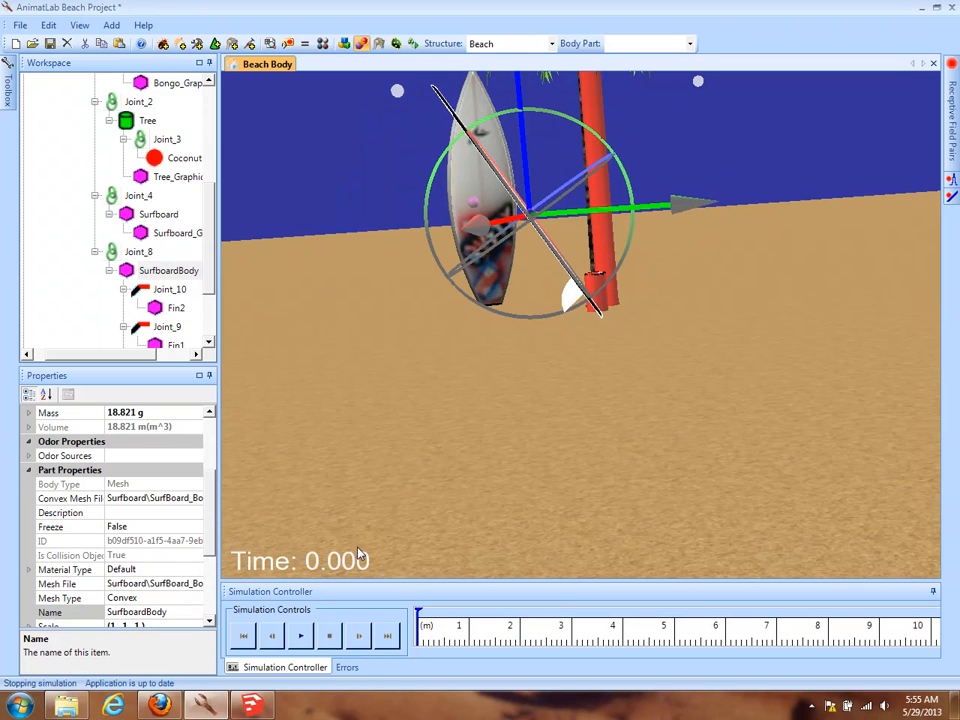
click(299, 636)
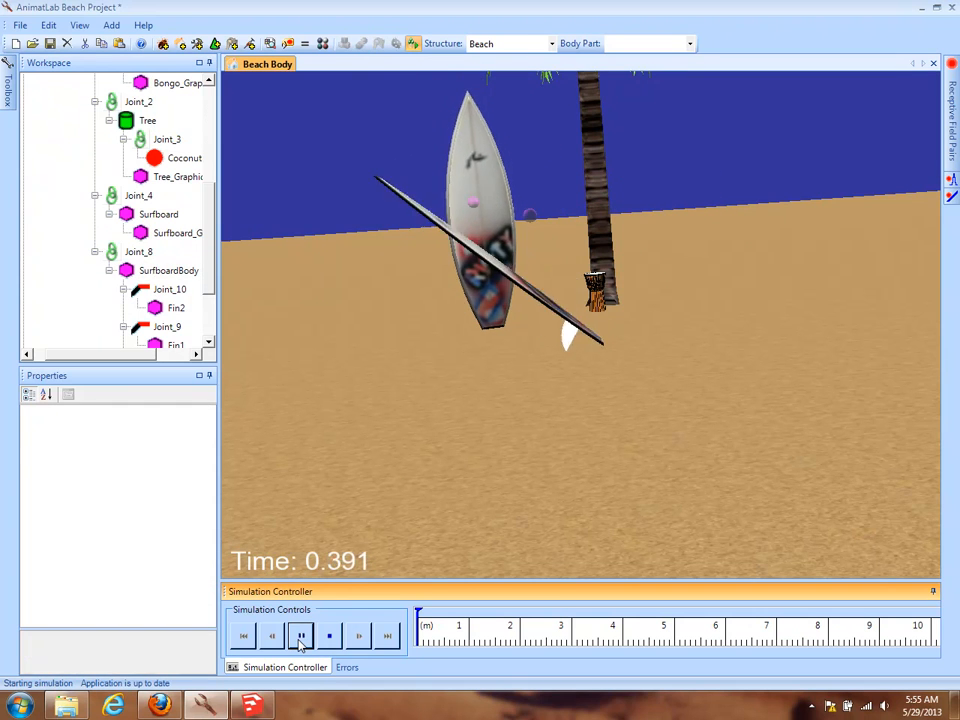
drag(490, 394, 467, 359)
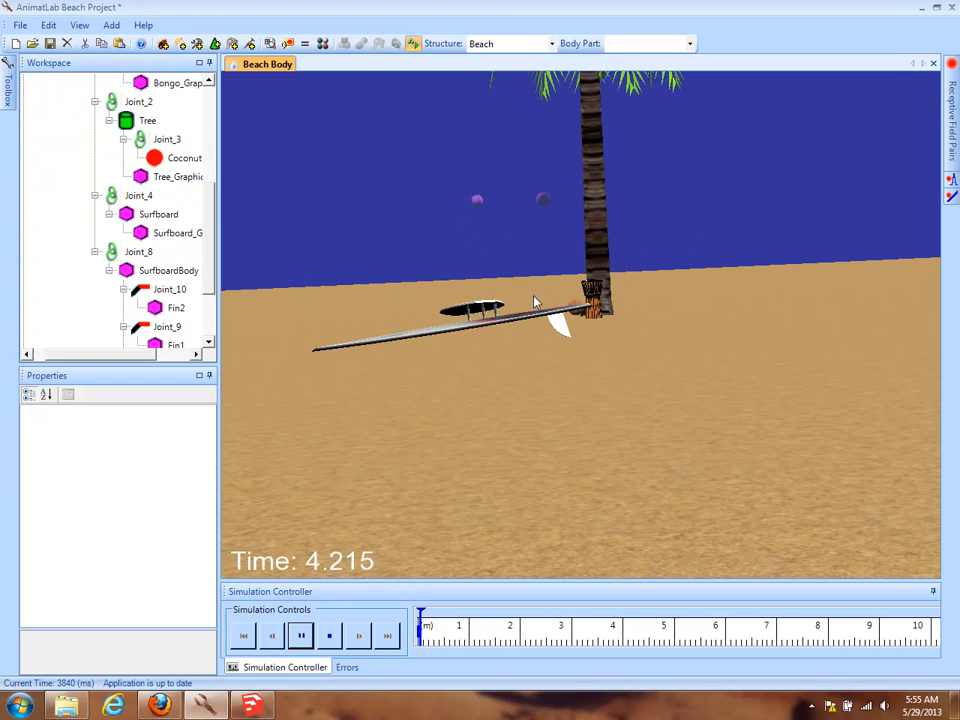
drag(536, 318, 485, 470)
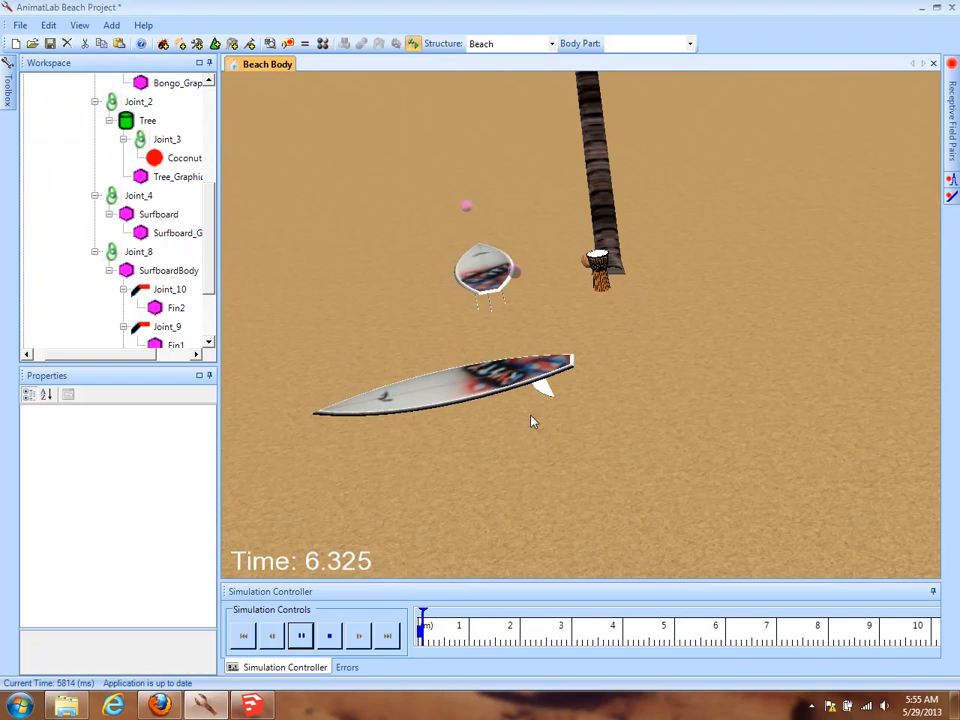
drag(473, 391, 485, 240)
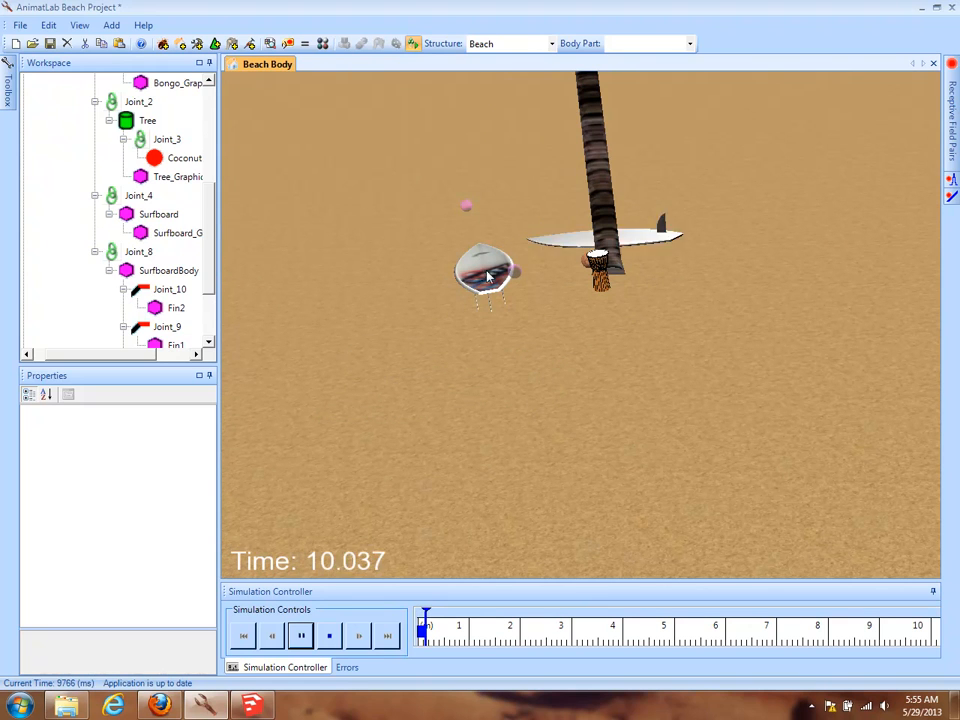
drag(658, 277, 533, 303)
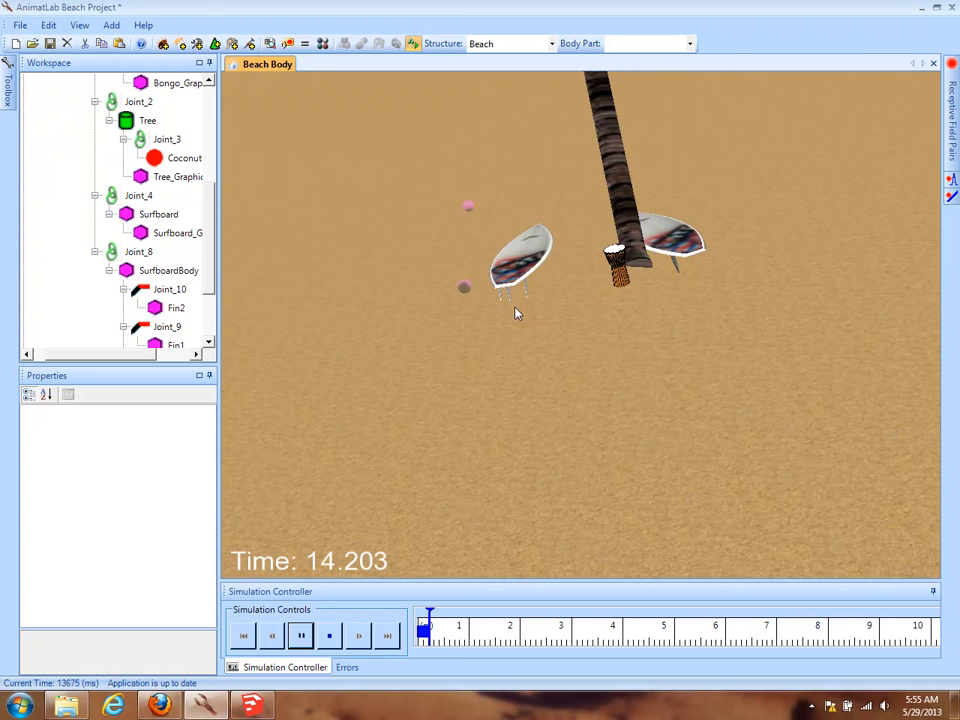
click(332, 637)
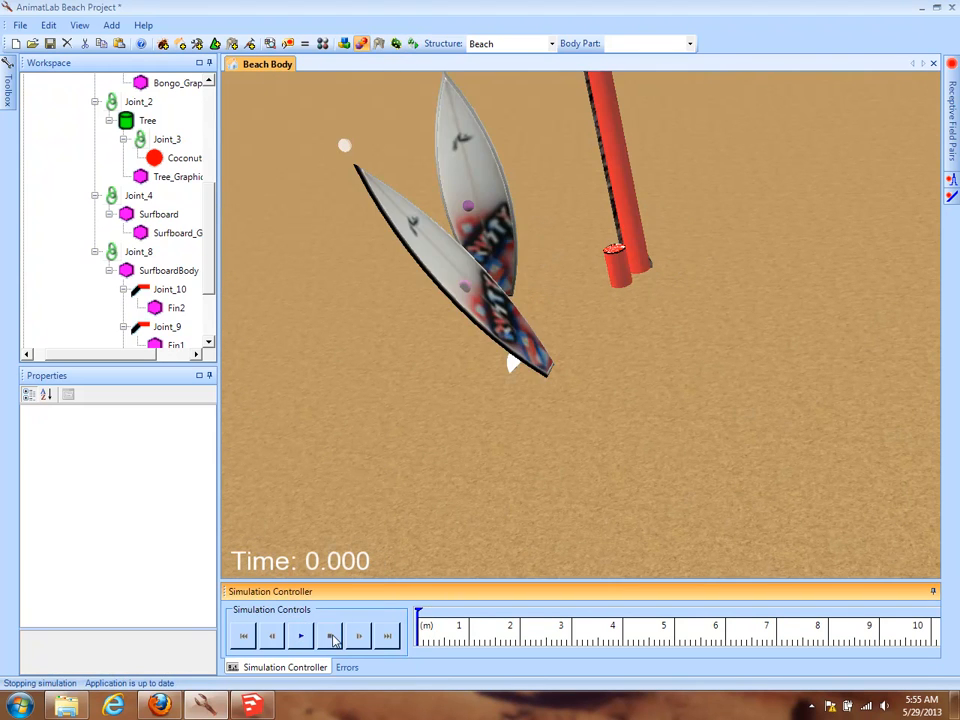
Run the simulation again from another angle to check which fins show on the fallen board, and stop it.
drag(414, 443, 566, 443)
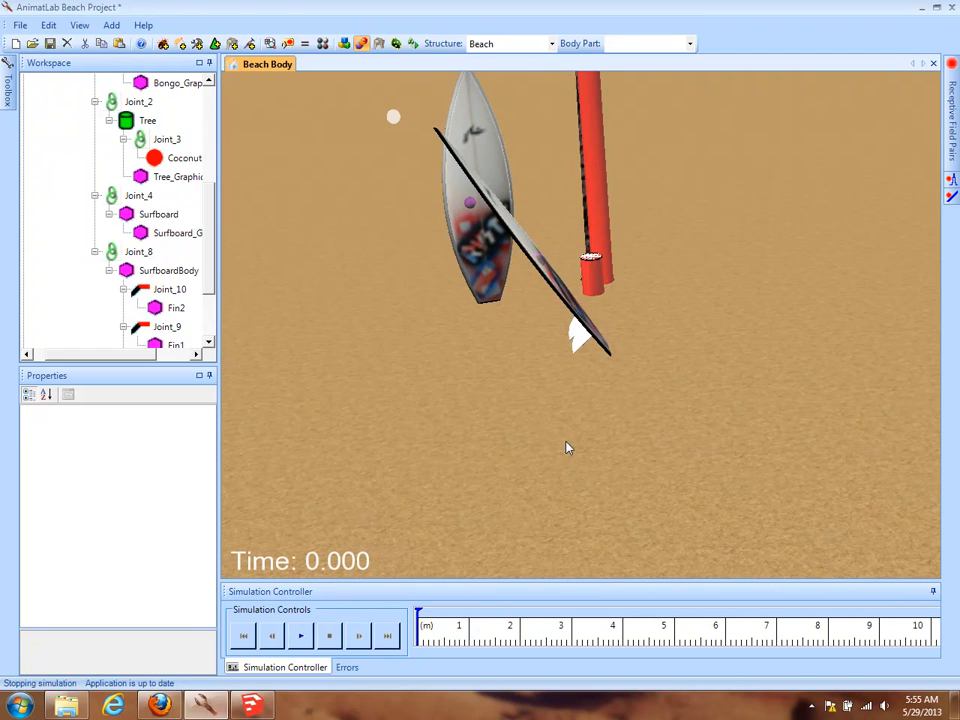
click(302, 637)
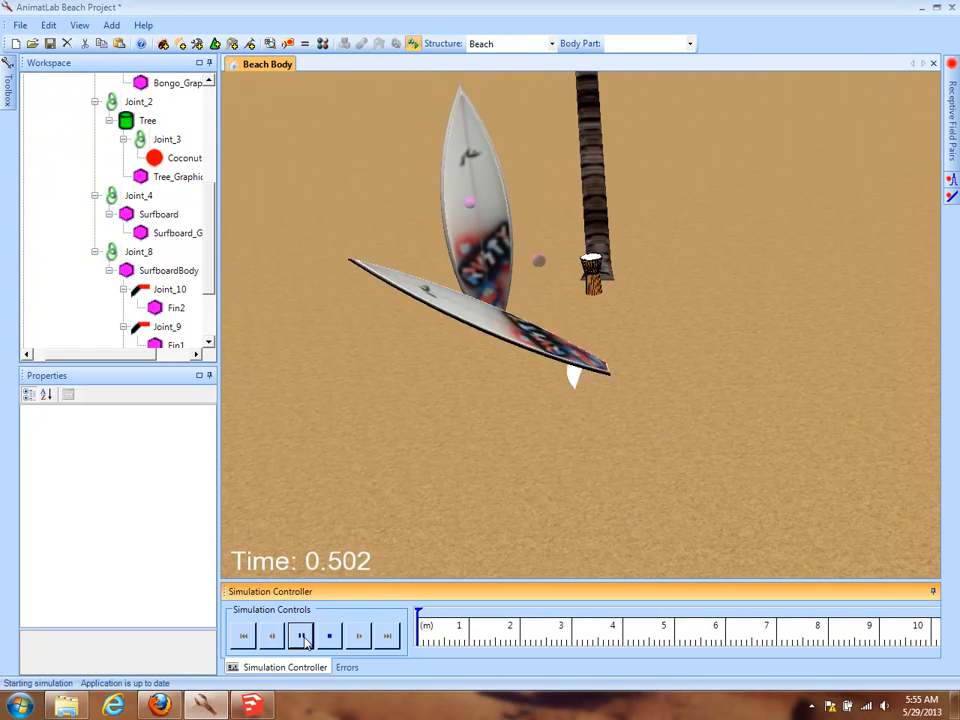
drag(469, 508, 164, 228)
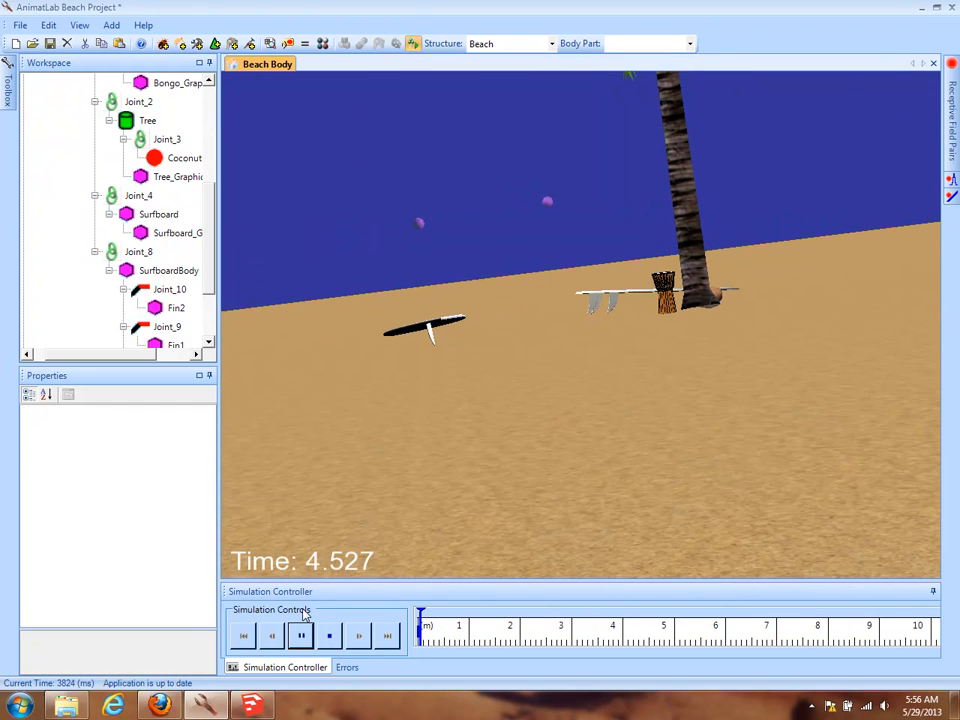
click(335, 642)
Inspect both fins from behind the board and check the simulation transparency of Fin2.
drag(416, 388, 729, 351)
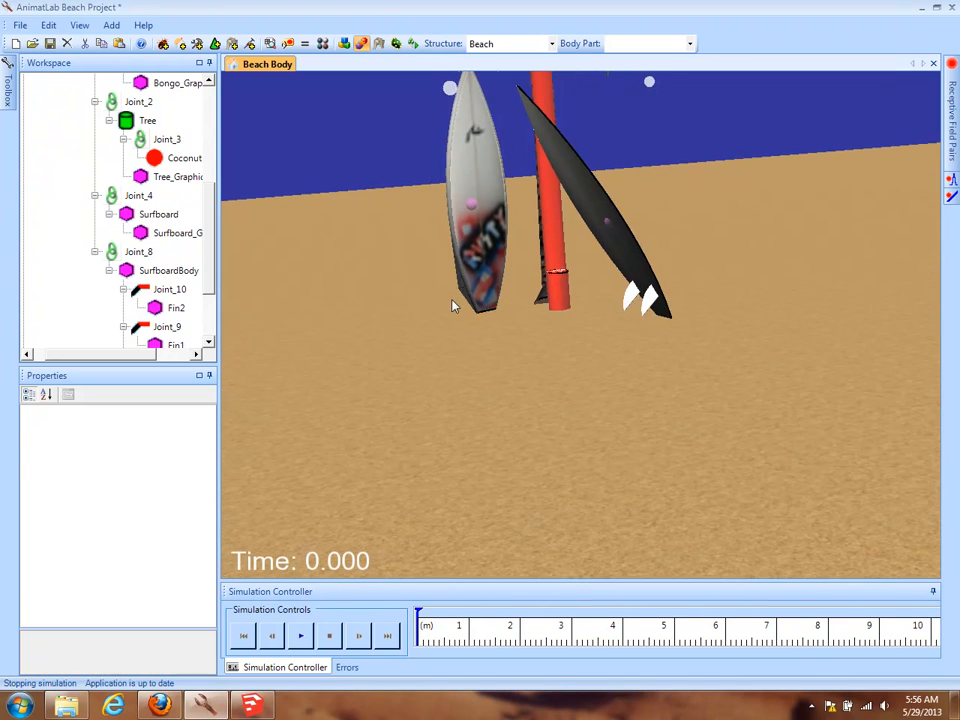
drag(454, 285, 435, 354)
click(174, 308)
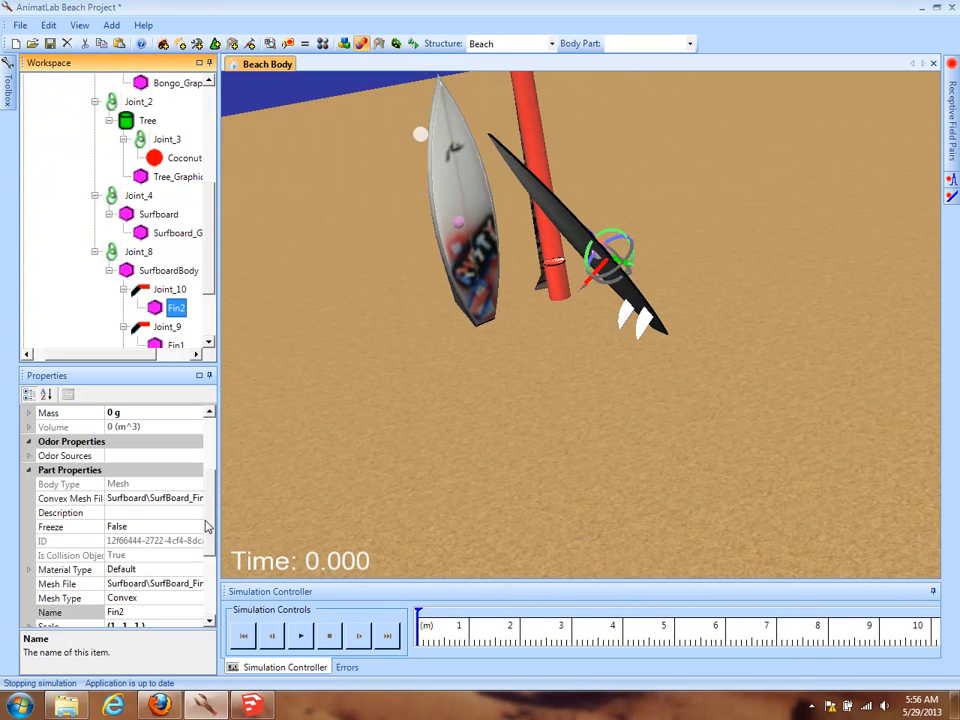
scroll(203, 520, down, 5)
double_click(148, 597)
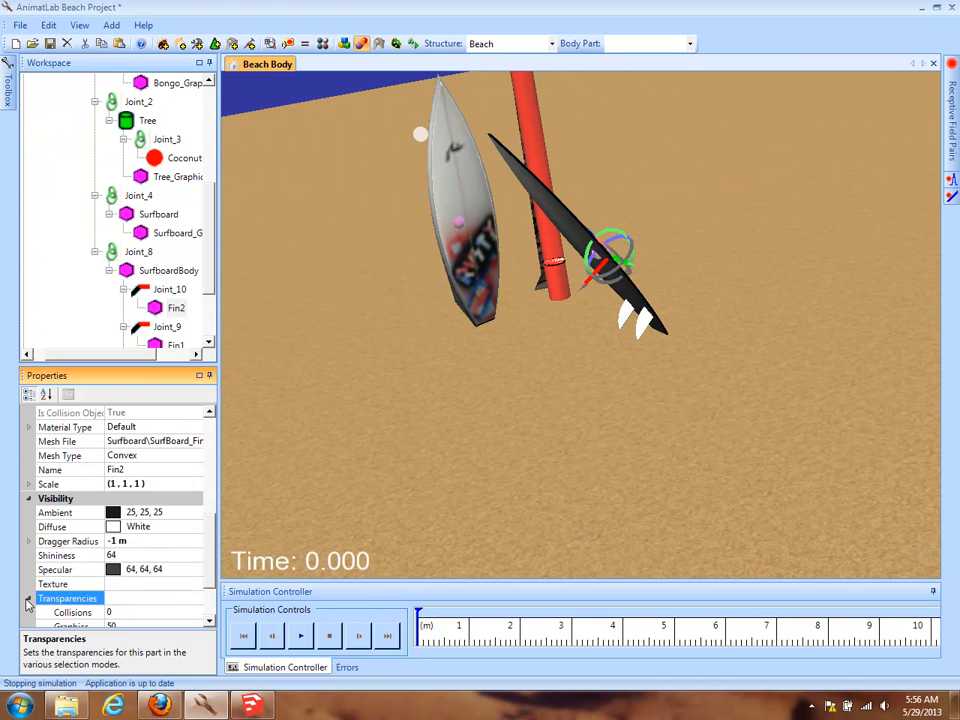
scroll(130, 580, down, 2)
click(134, 597)
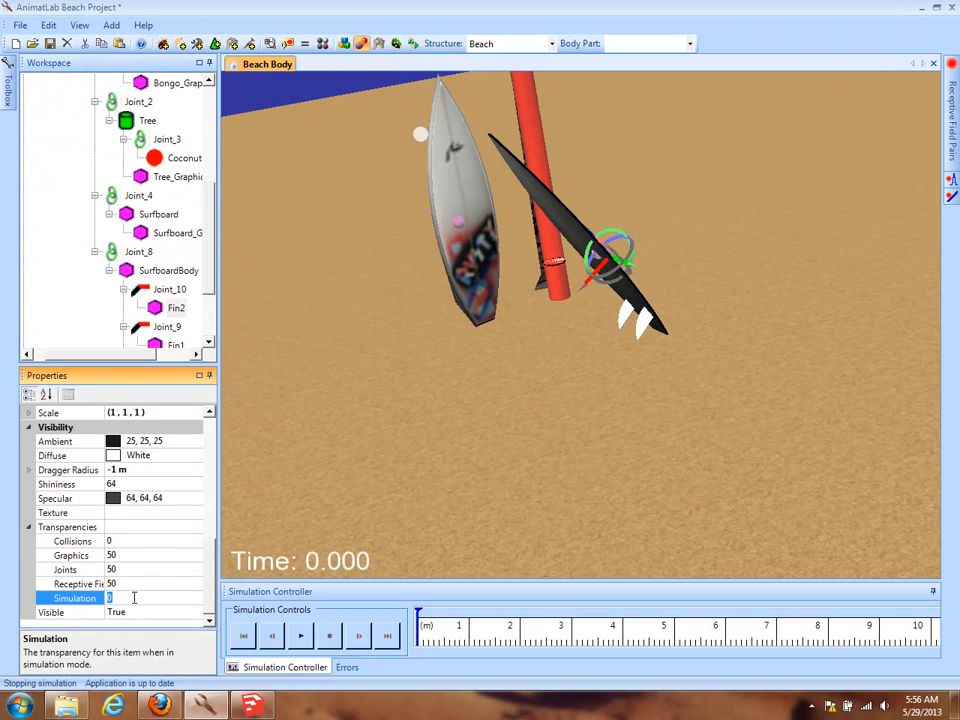
Set the simulation transparency of Fin1 to 0.
click(176, 345)
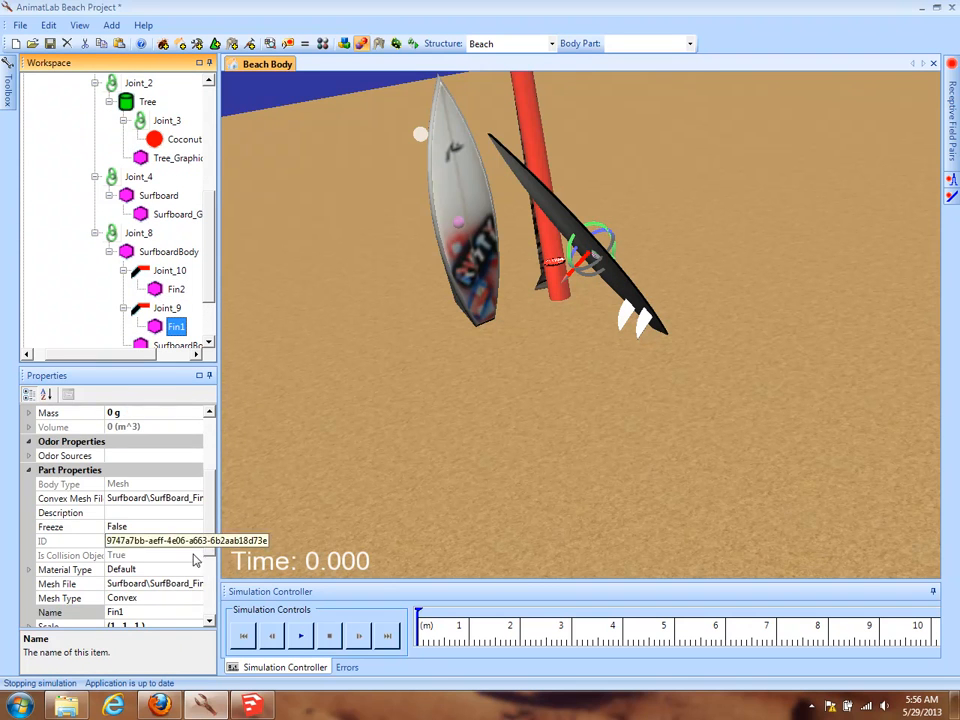
scroll(100, 540, down, 3)
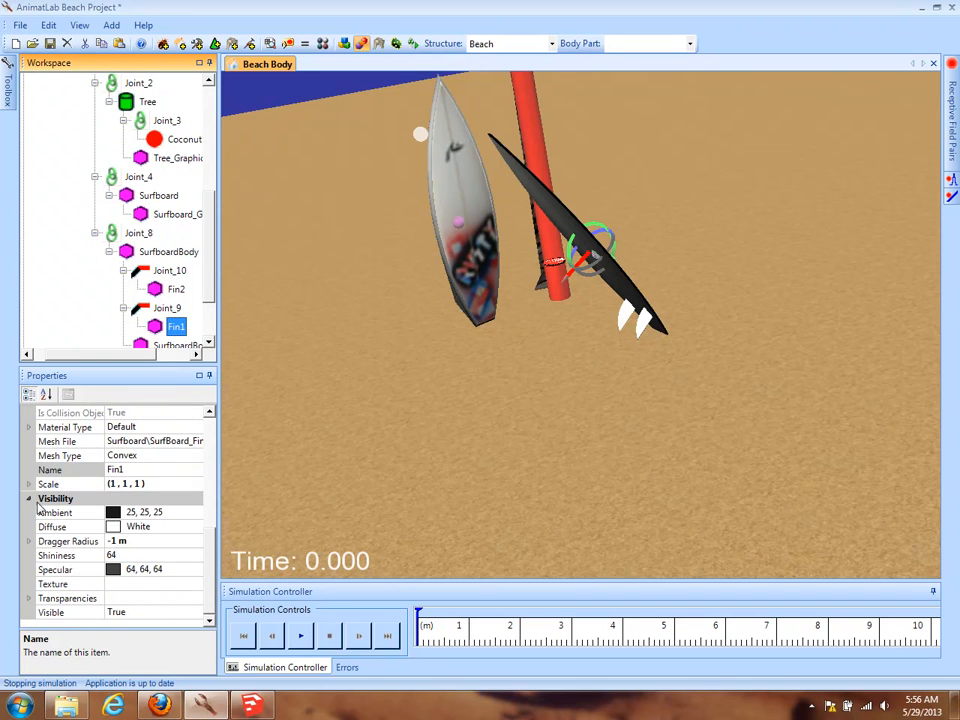
click(29, 598)
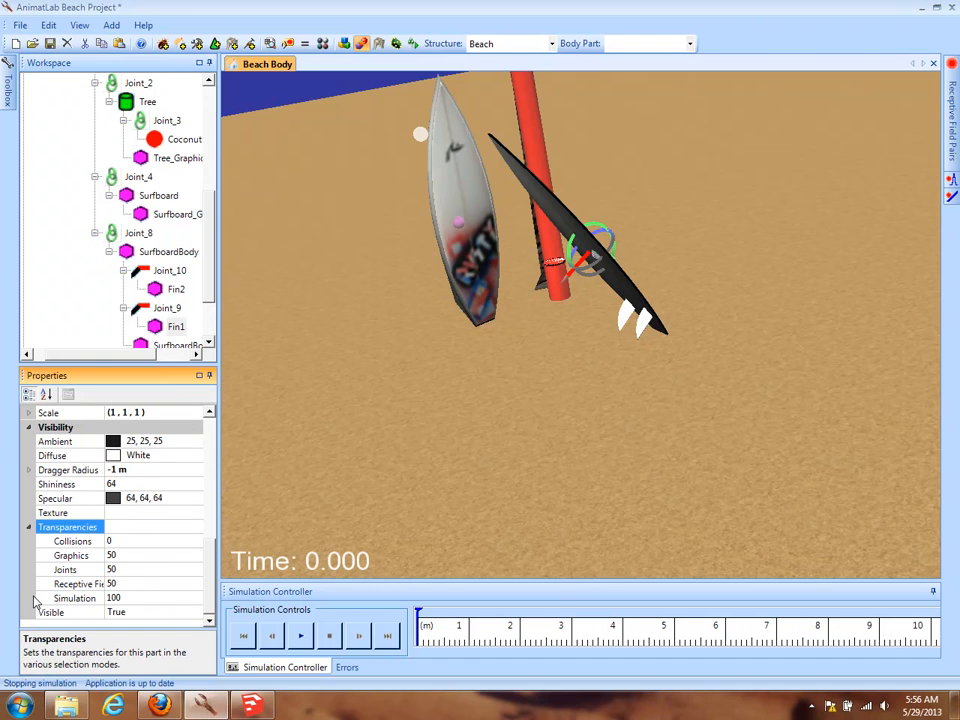
click(141, 597)
text(0)
Run the simulation and pull the tilted surfboard around the beach to check both fins in motion.
drag(424, 446, 488, 430)
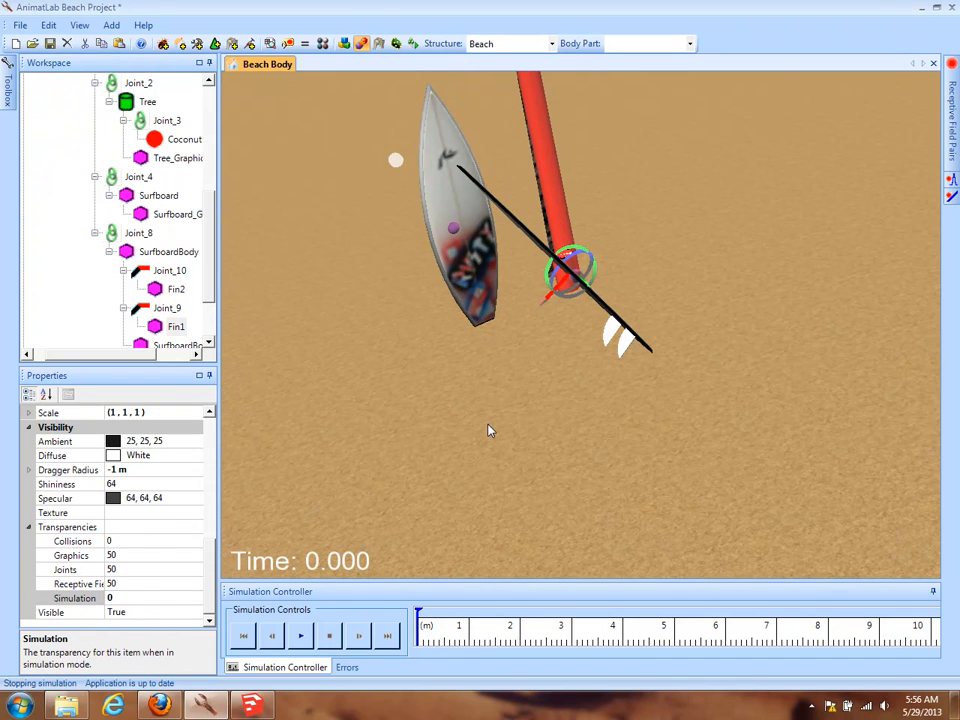
click(300, 635)
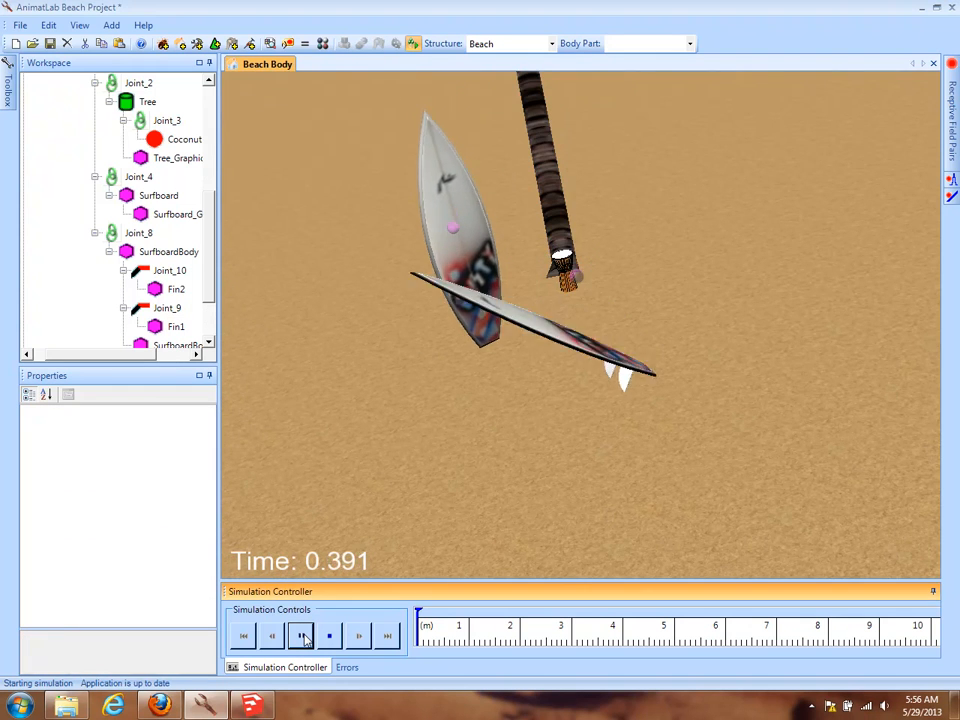
drag(737, 437, 404, 396)
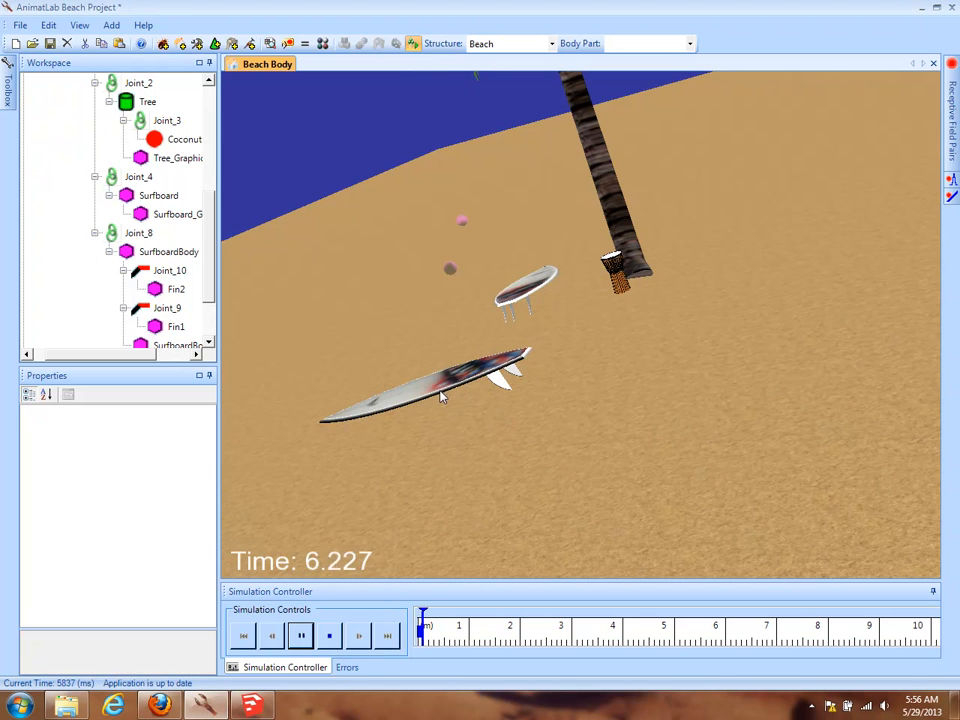
drag(442, 390, 450, 295)
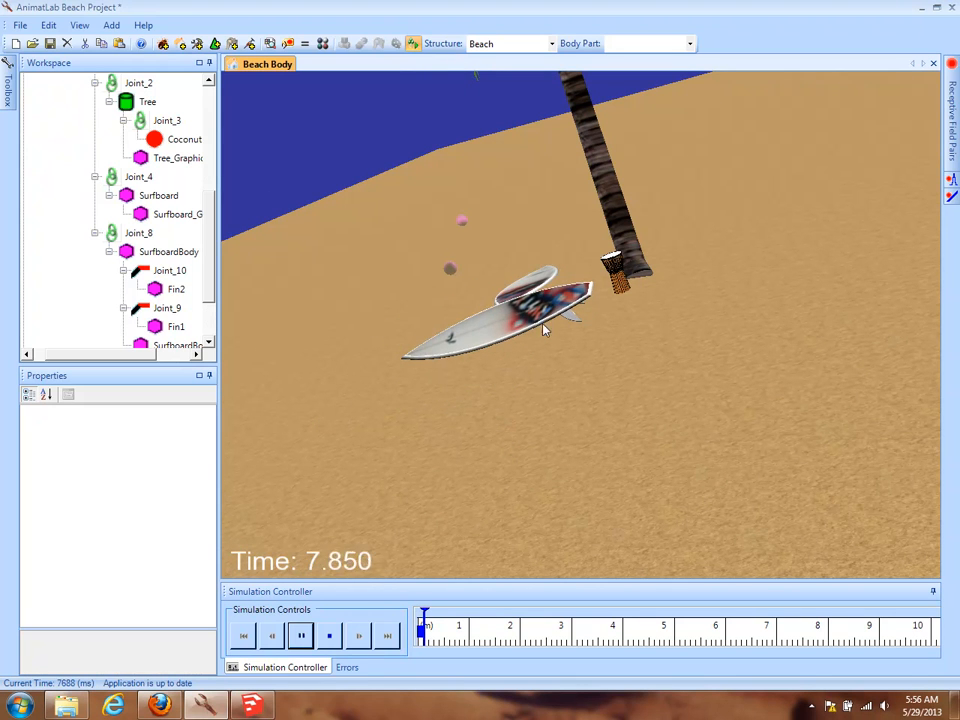
drag(515, 264, 512, 262)
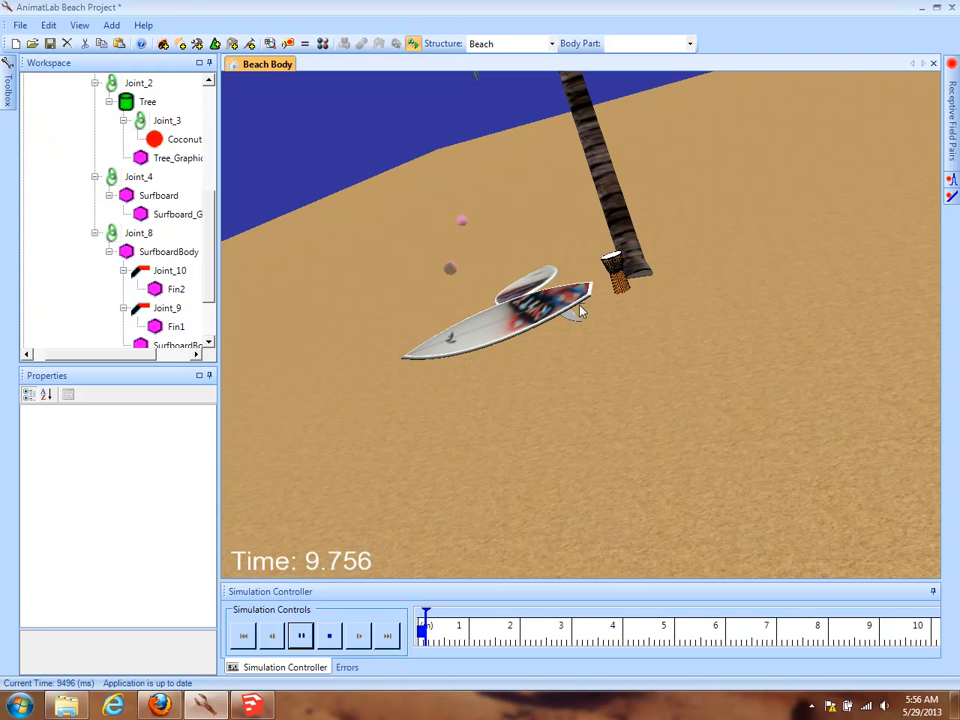
drag(565, 315, 641, 399)
drag(253, 501, 586, 380)
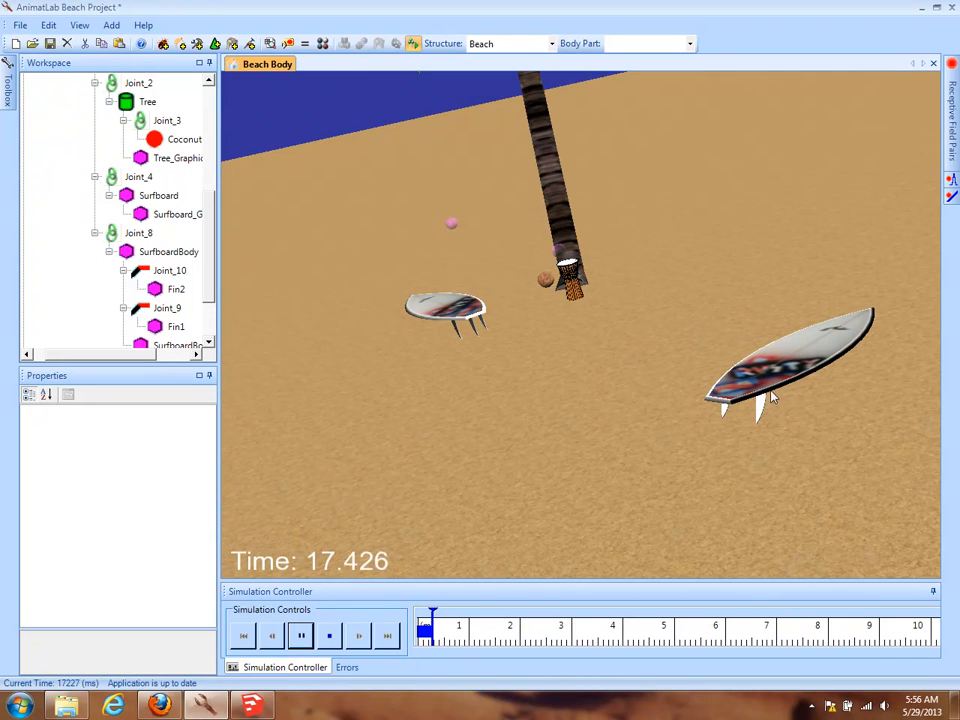
drag(772, 397, 718, 273)
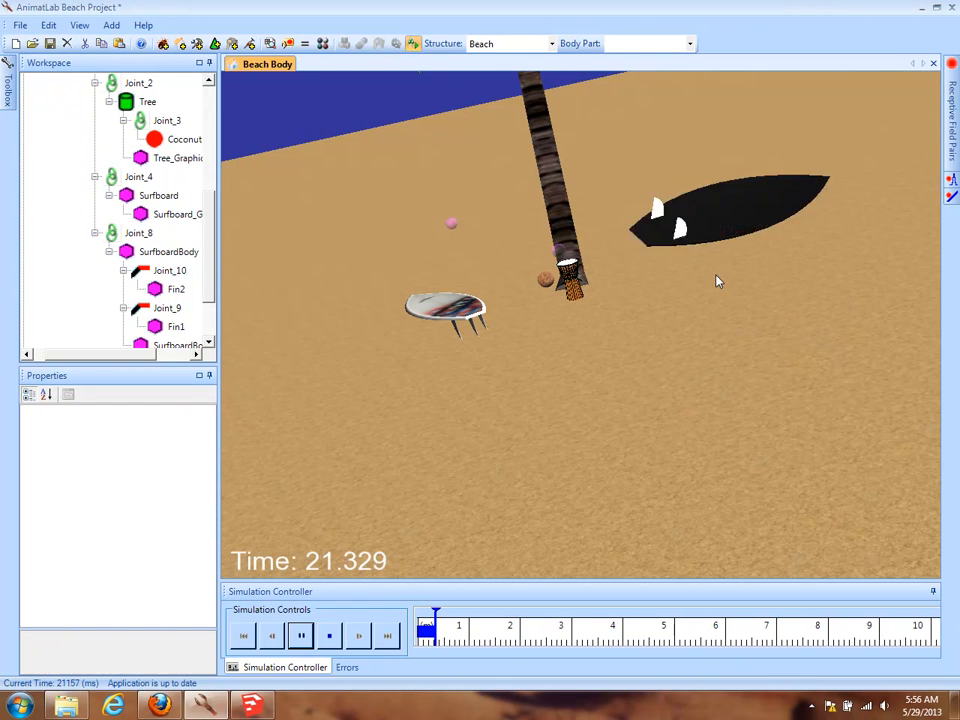
Compare the two surfboards and their fins from high and ground-level views, and stop the simulation.
drag(519, 341, 625, 355)
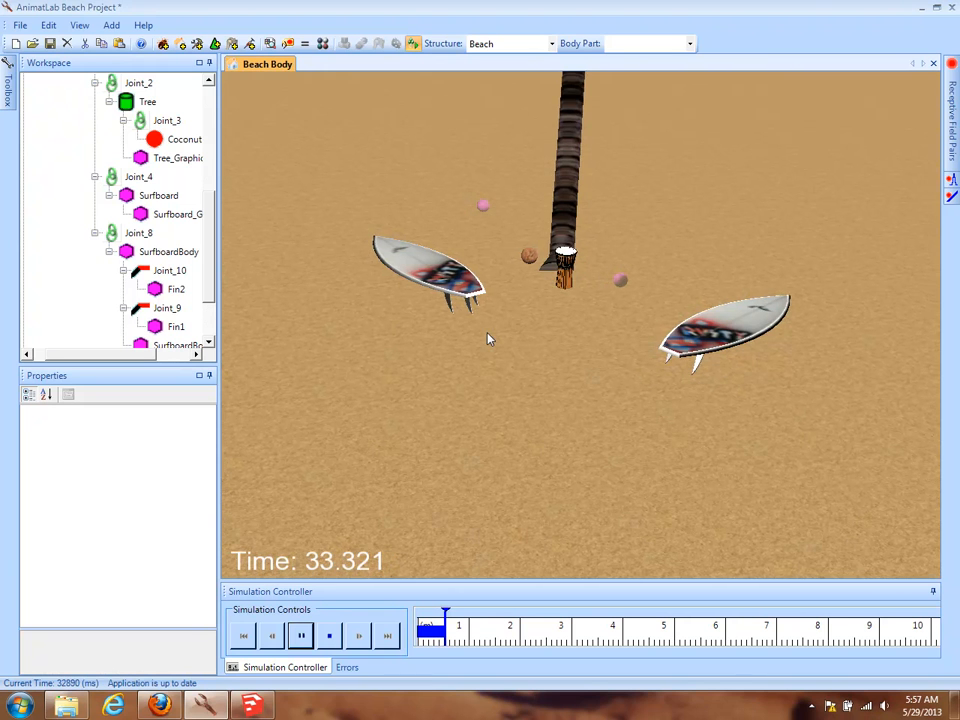
drag(489, 336, 735, 345)
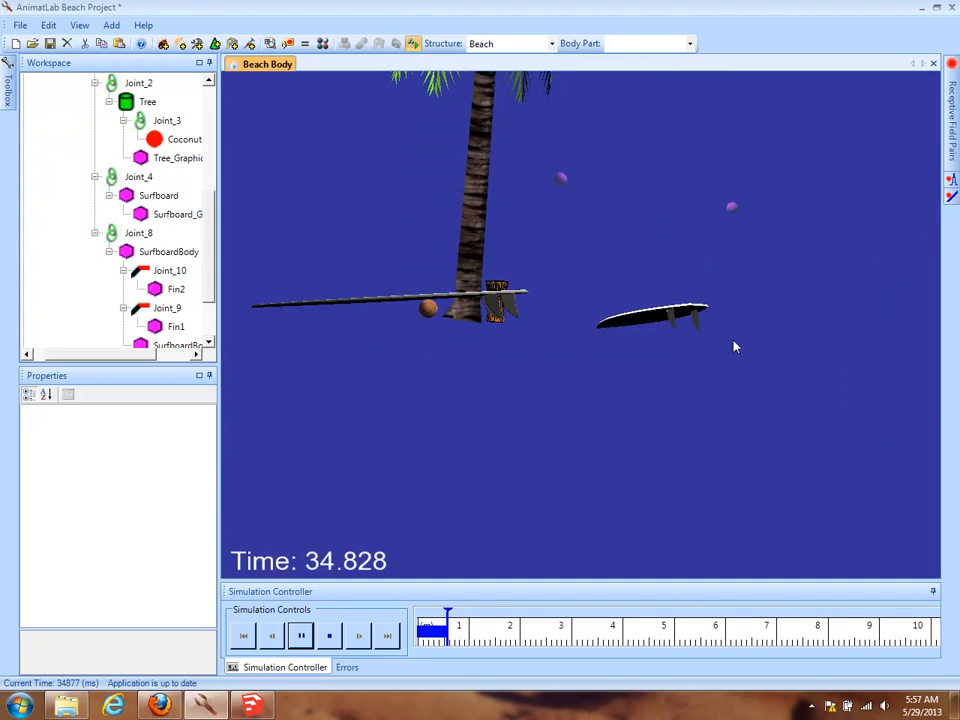
drag(493, 274, 448, 429)
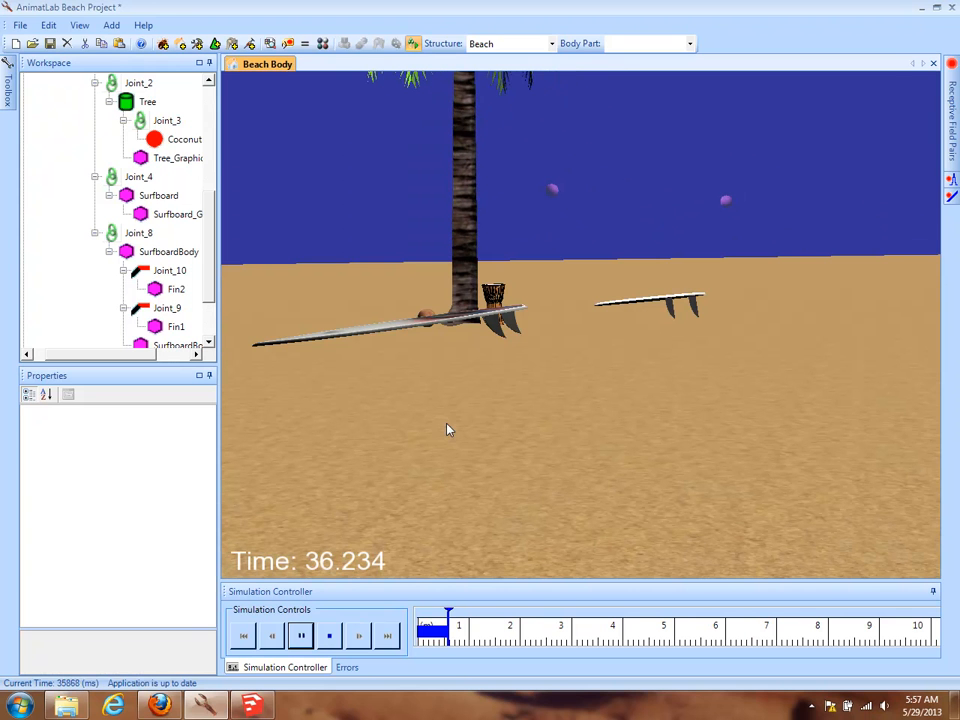
click(329, 636)
mouse_move(624, 332)
mouse_down()
mouse_move(491, 409)
mouse_move(572, 392)
mouse_move(339, 429)
mouse_move(705, 385)
mouse_move(735, 356)
mouse_move(637, 316)
mouse_up()
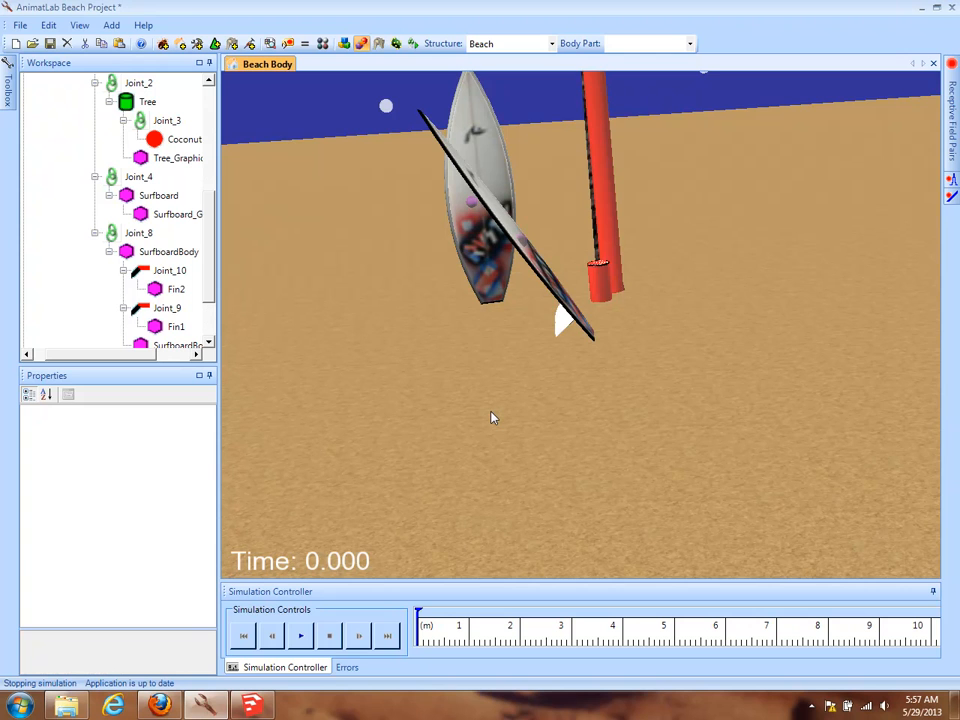
drag(491, 418, 606, 347)
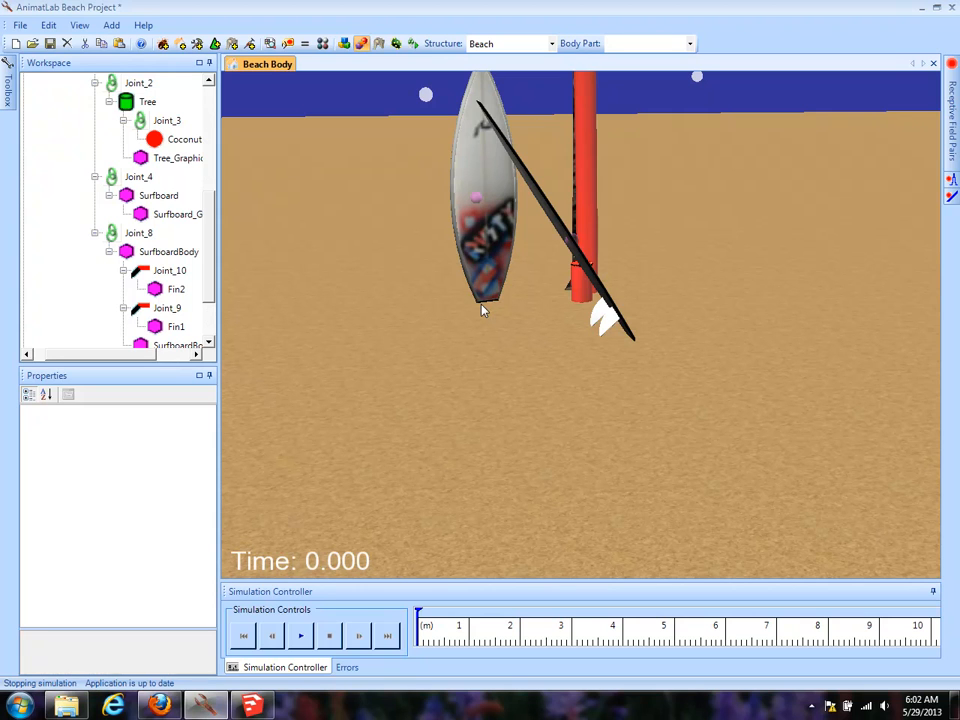
Switch to GIMP and create a new image 50 pixels wide and 50 pixels high.
click(922, 7)
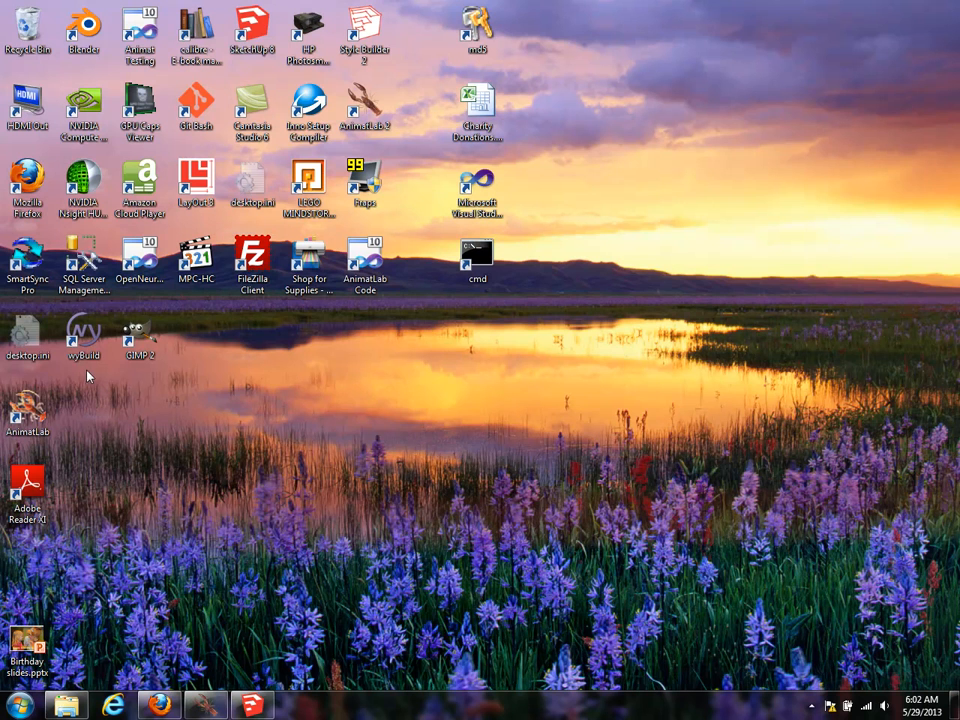
double_click(143, 352)
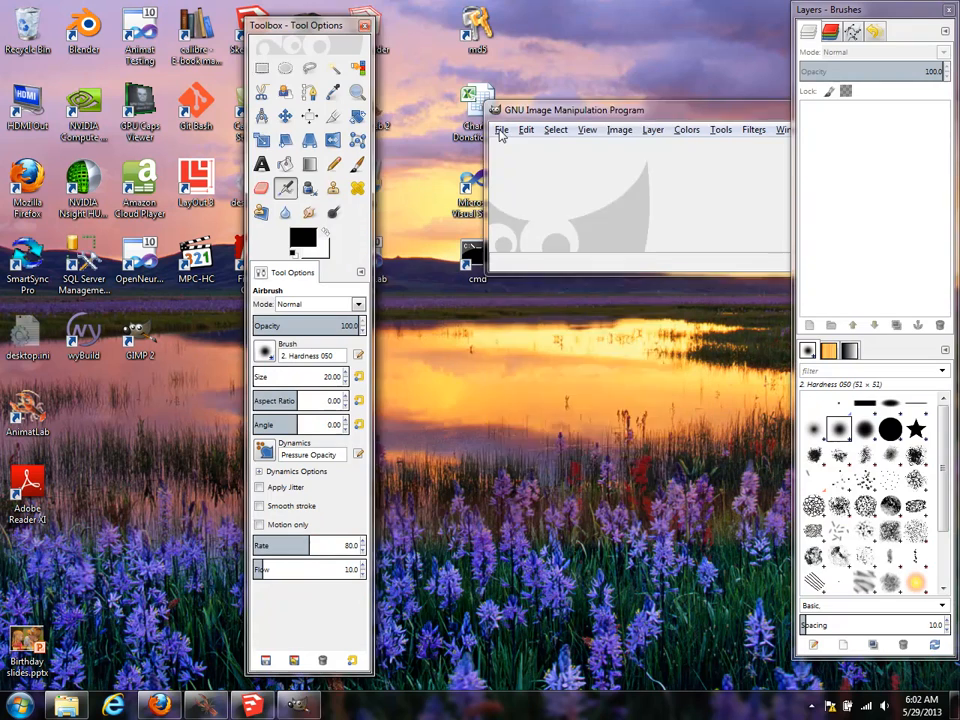
click(501, 129)
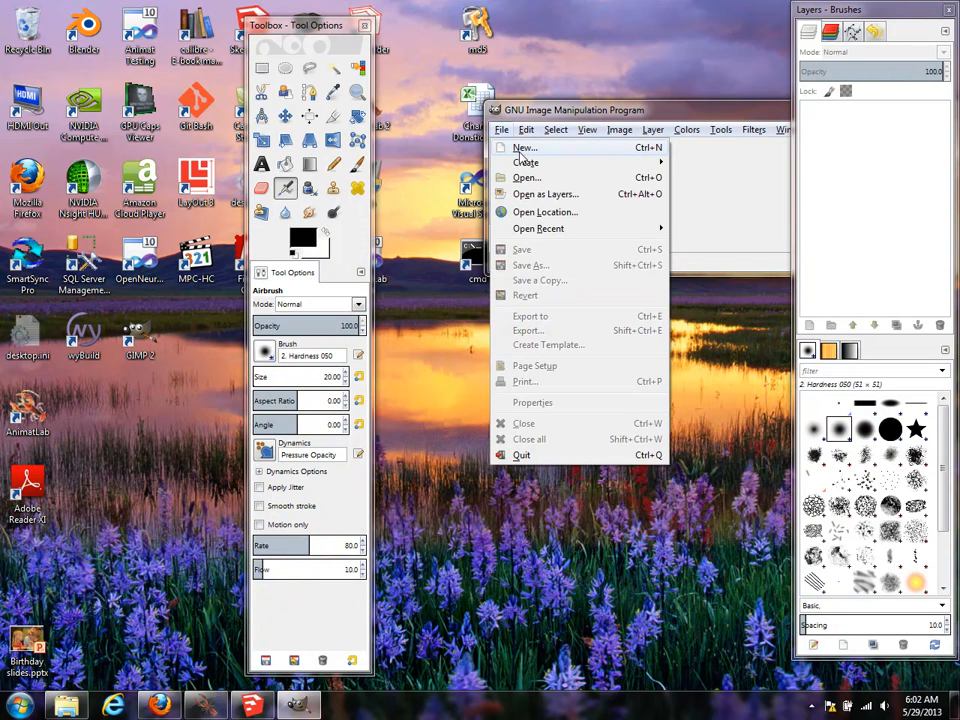
mouse_move(550, 163)
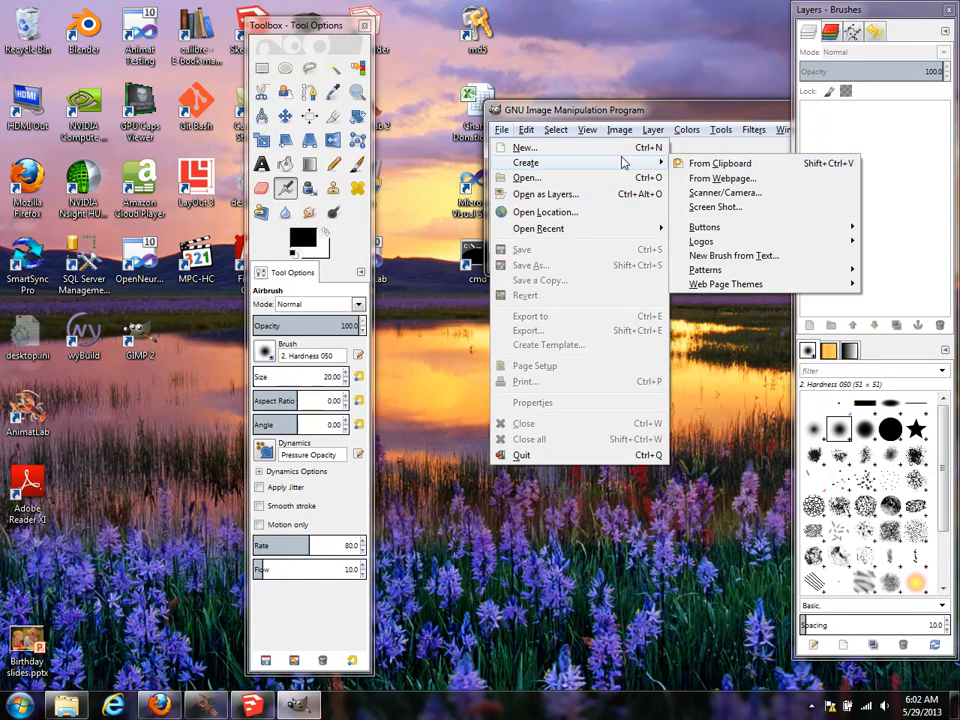
click(618, 149)
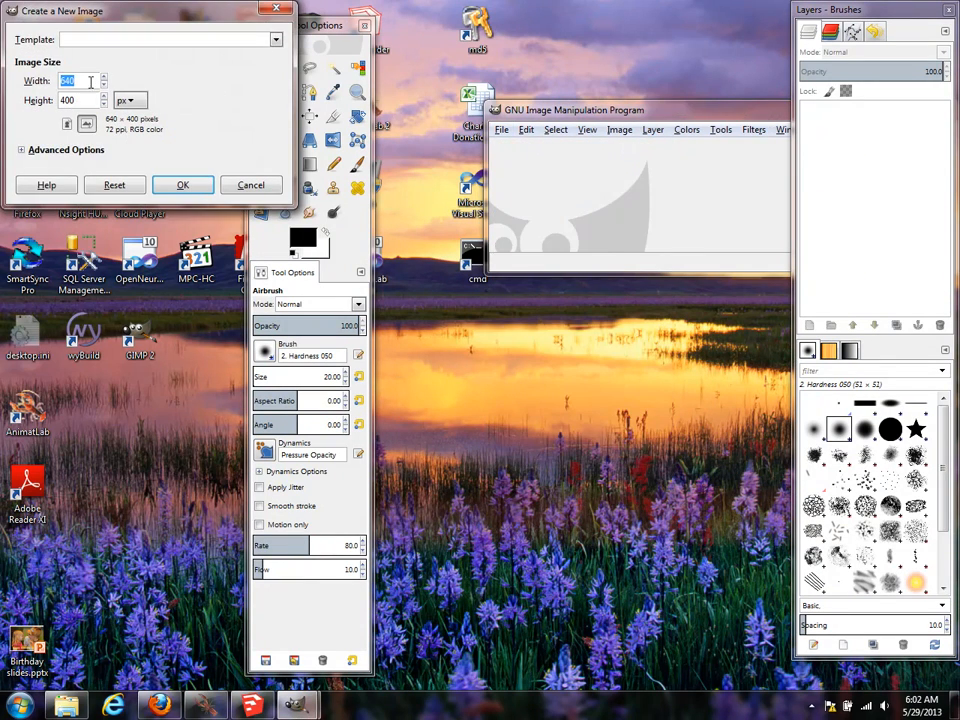
text(50)
double_click(88, 100)
text(50)
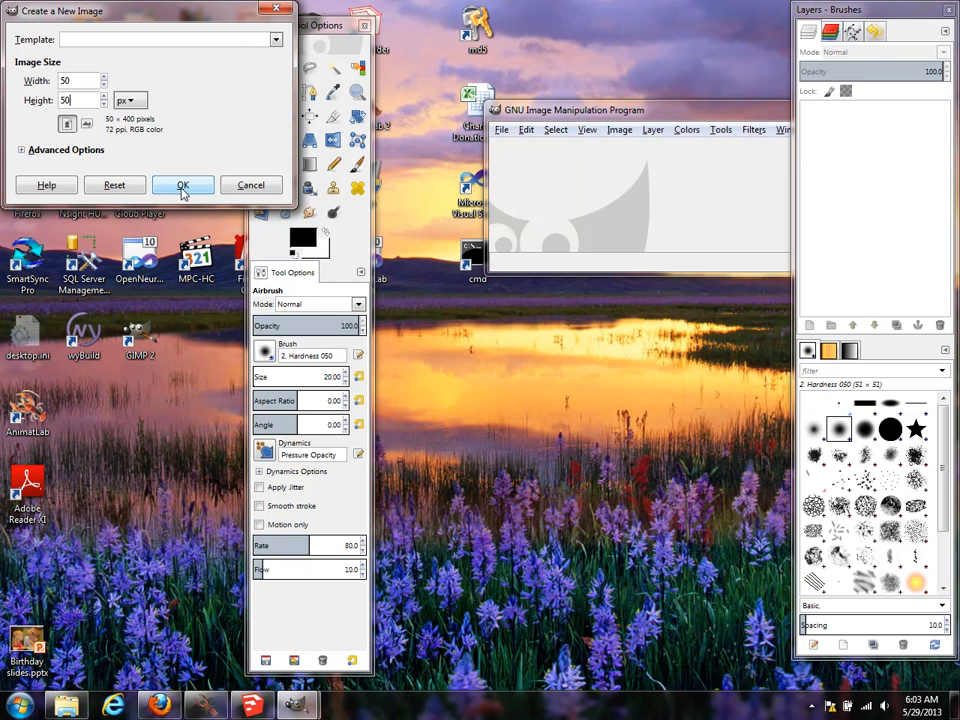
click(183, 188)
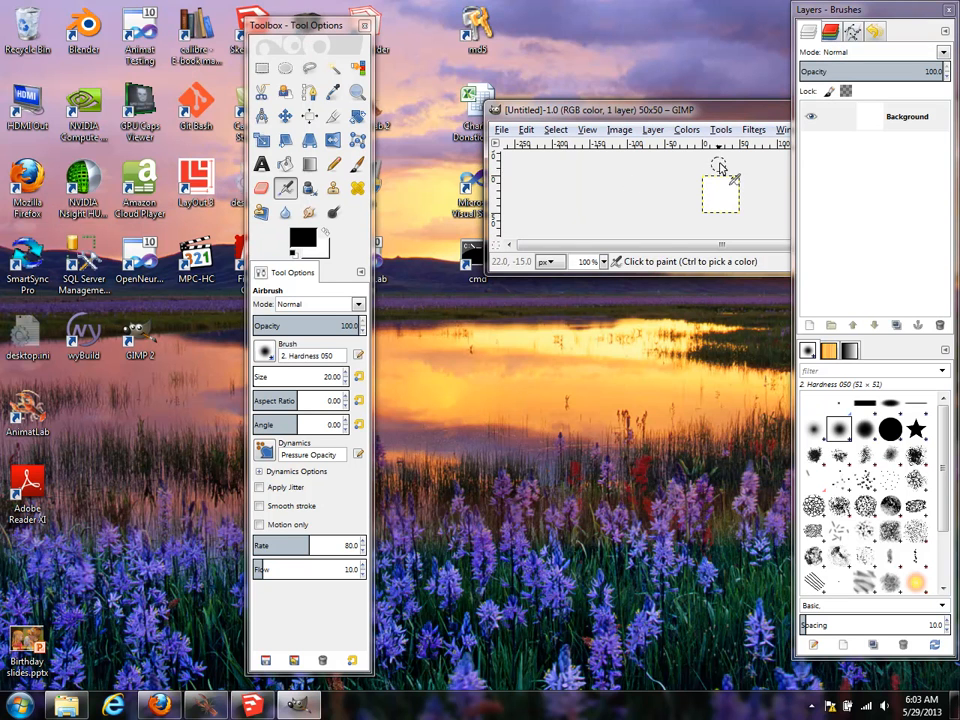
Fill the image with a horizontal linear gradient running from white at the left to black at the right using the Blend tool.
drag(541, 110, 369, 216)
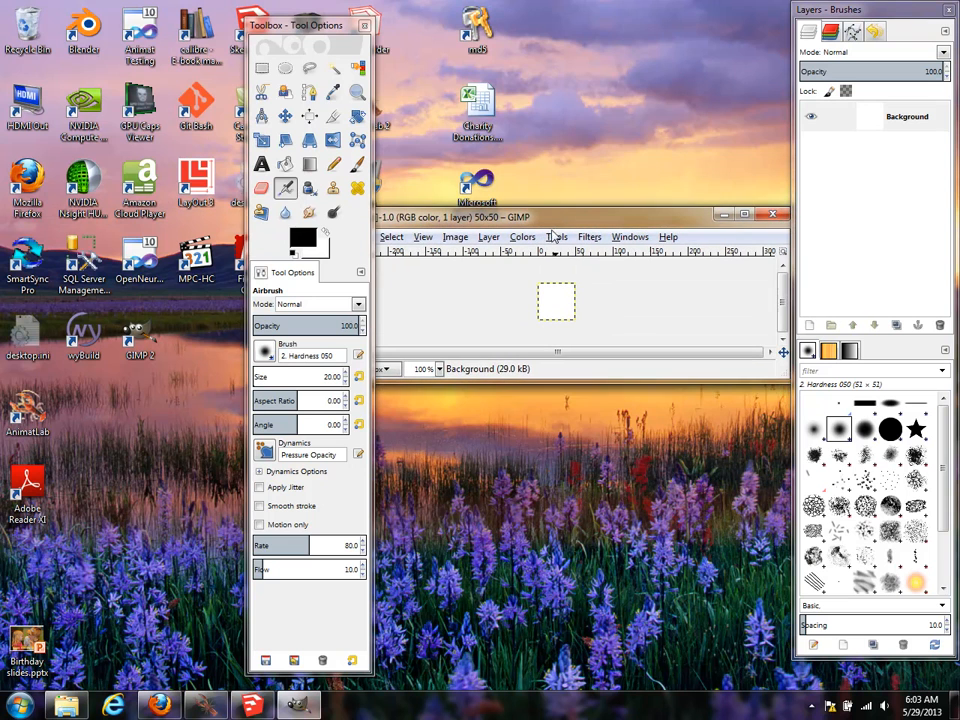
click(311, 166)
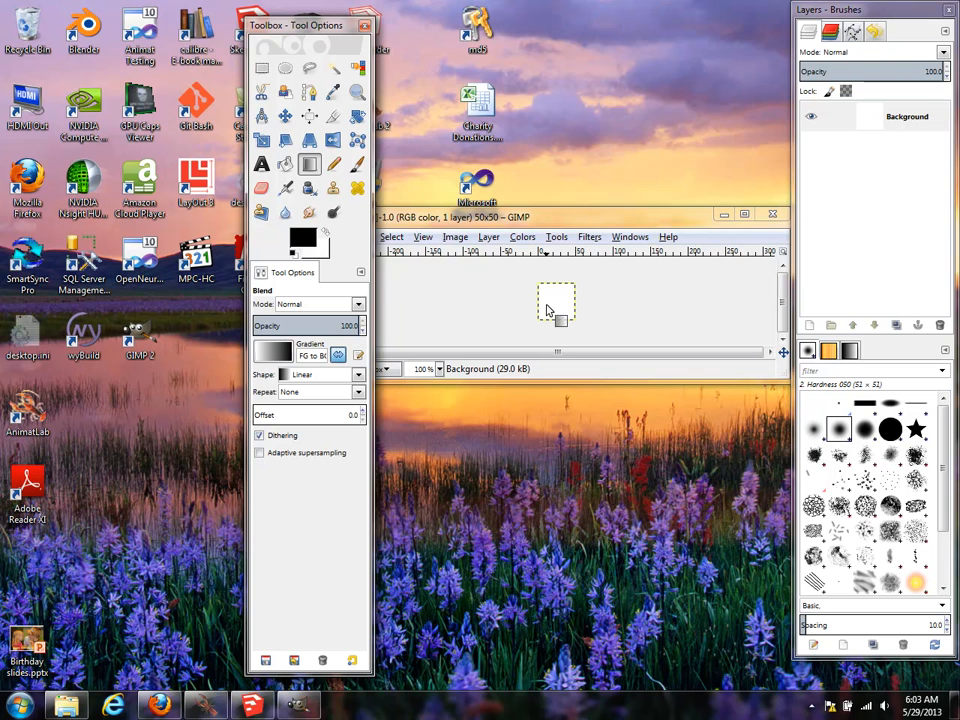
drag(543, 307, 568, 307)
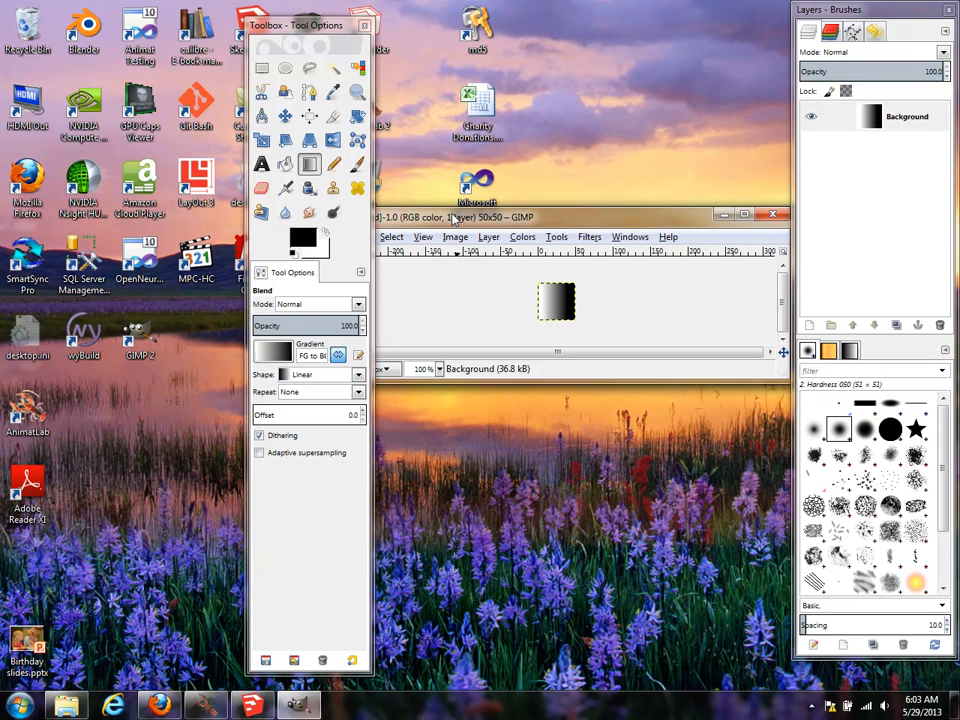
Start exporting the gradient image and choose the Beach project folder under Documents/AnimatLab as the destination.
drag(410, 219, 445, 189)
click(374, 205)
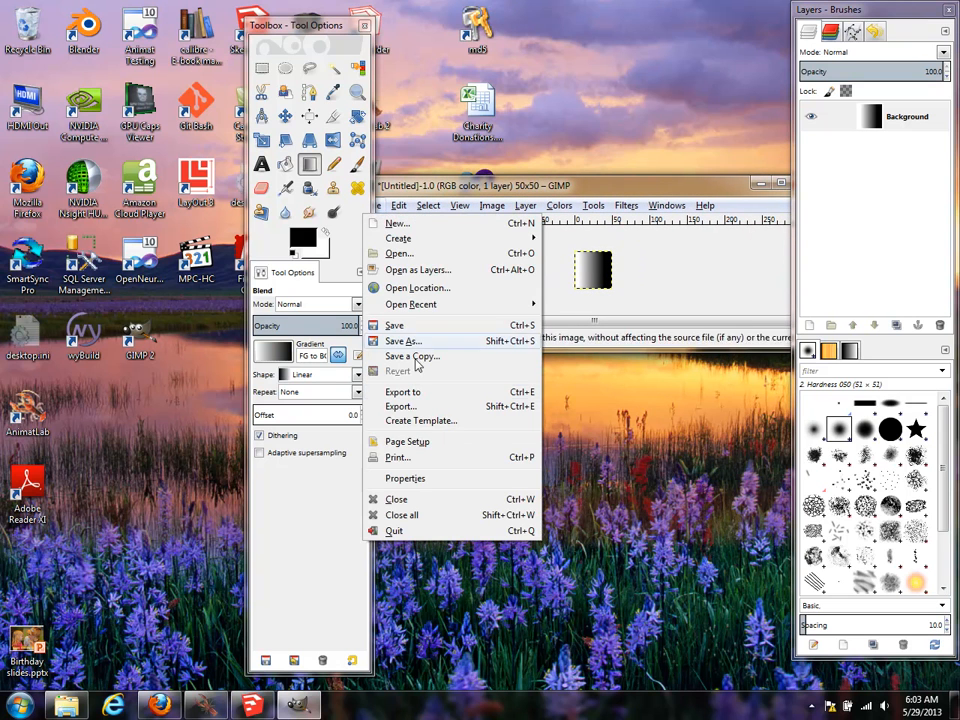
click(398, 406)
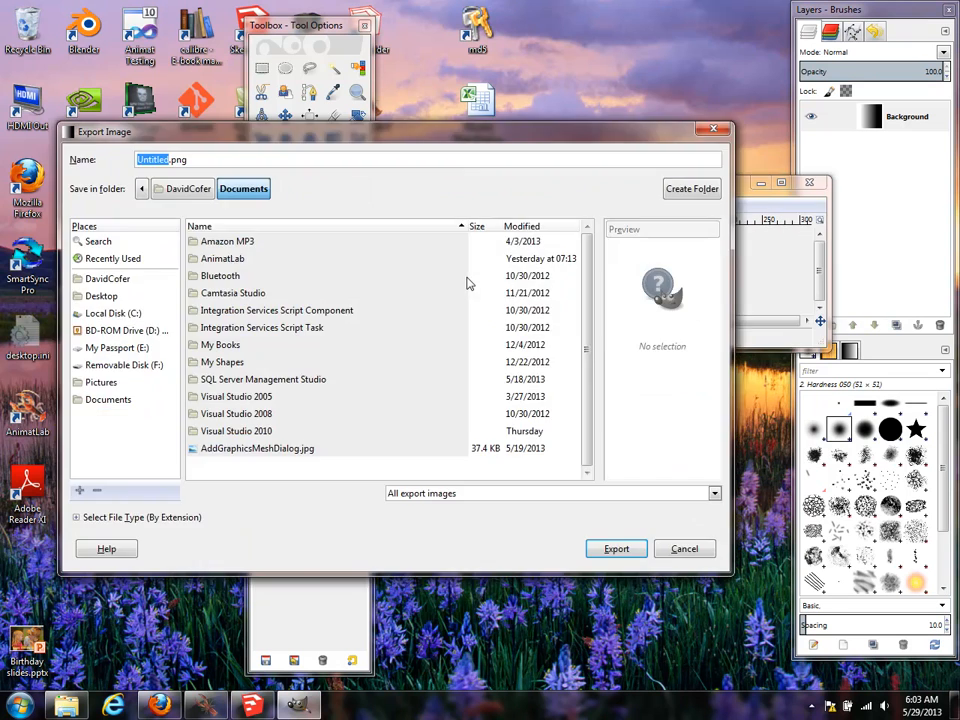
click(108, 281)
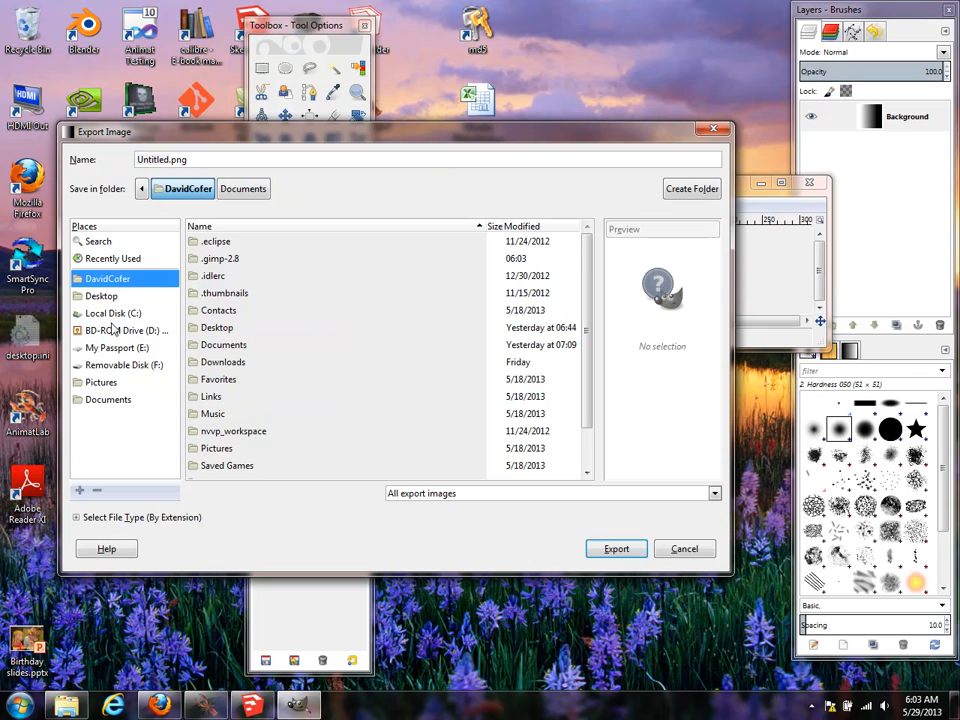
click(118, 401)
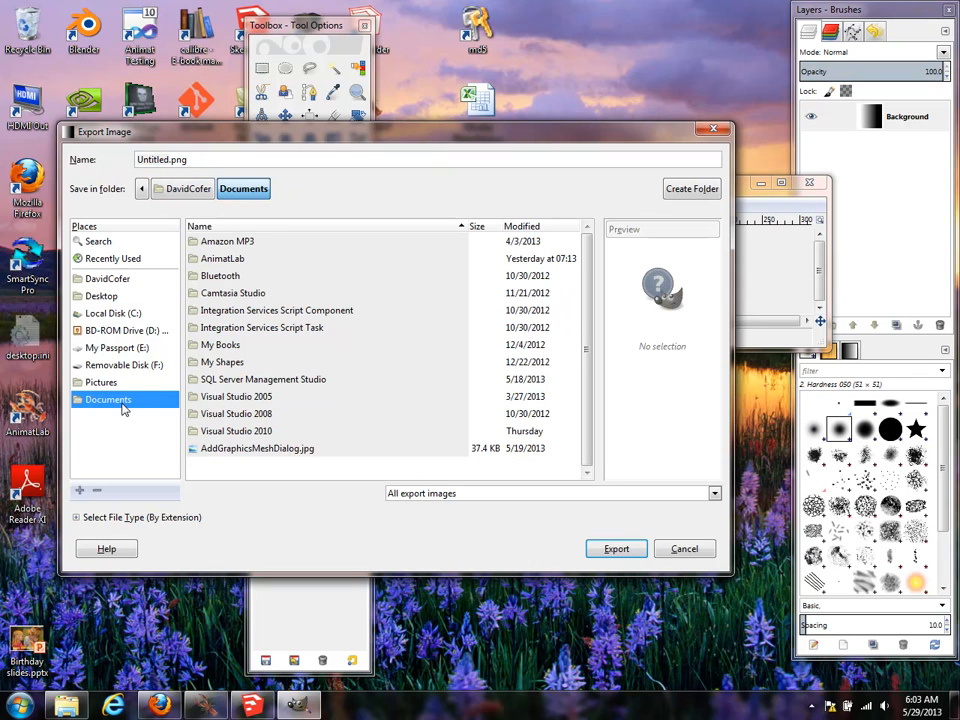
double_click(243, 262)
double_click(240, 243)
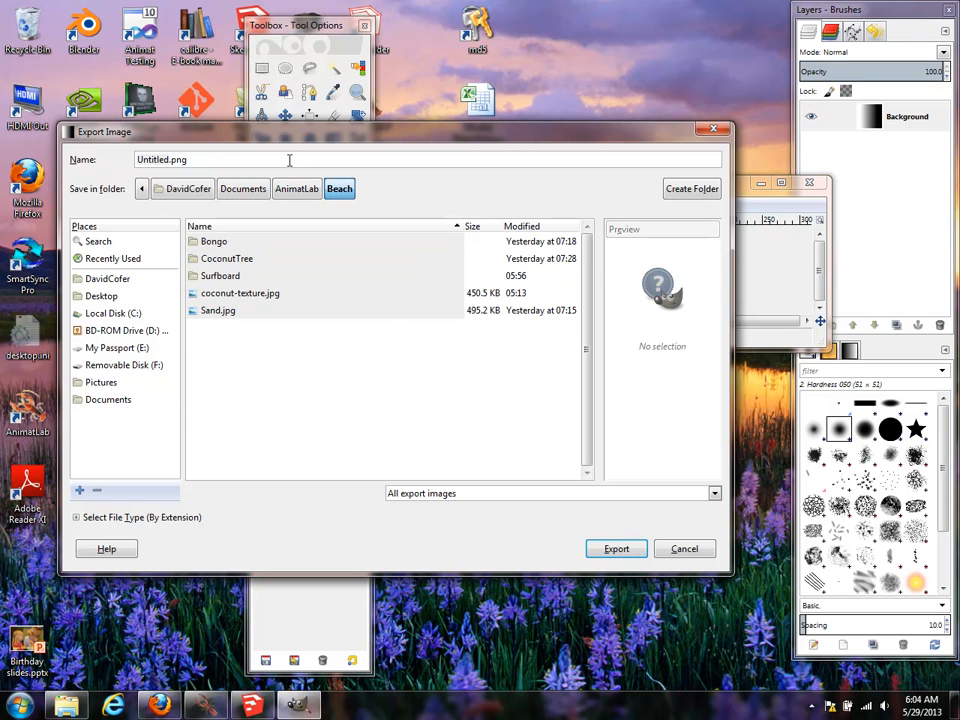
Name the exported image TerrainHeight.jpg and complete the JPEG export.
triple_click(210, 163)
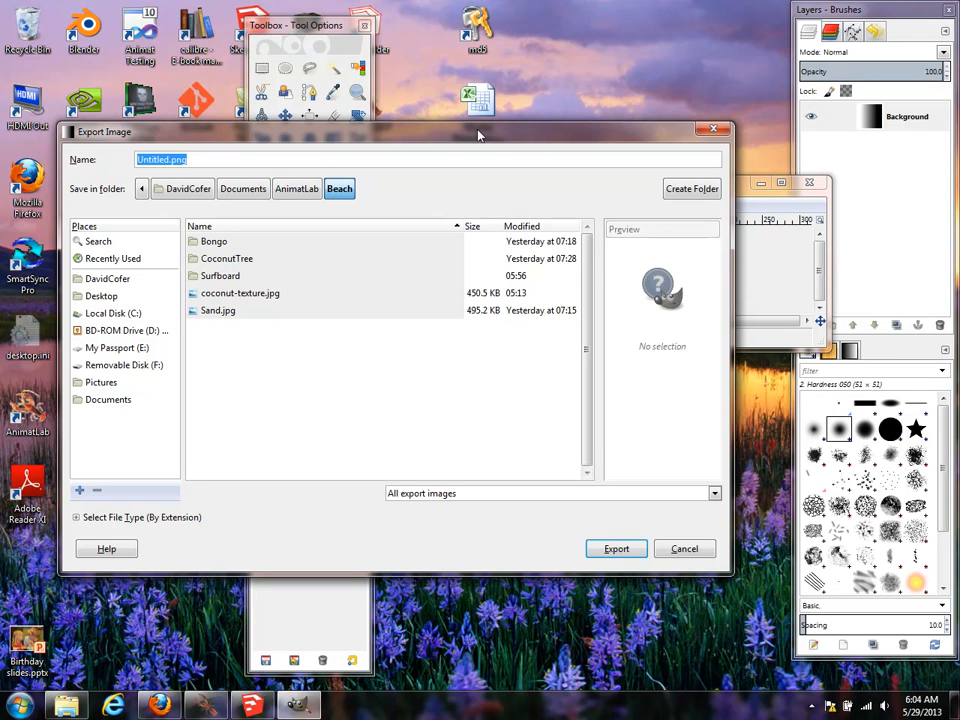
text(TerrainHeight)
text(.bp)
key(BackSpace)
key(BackSpace)
text(jpg)
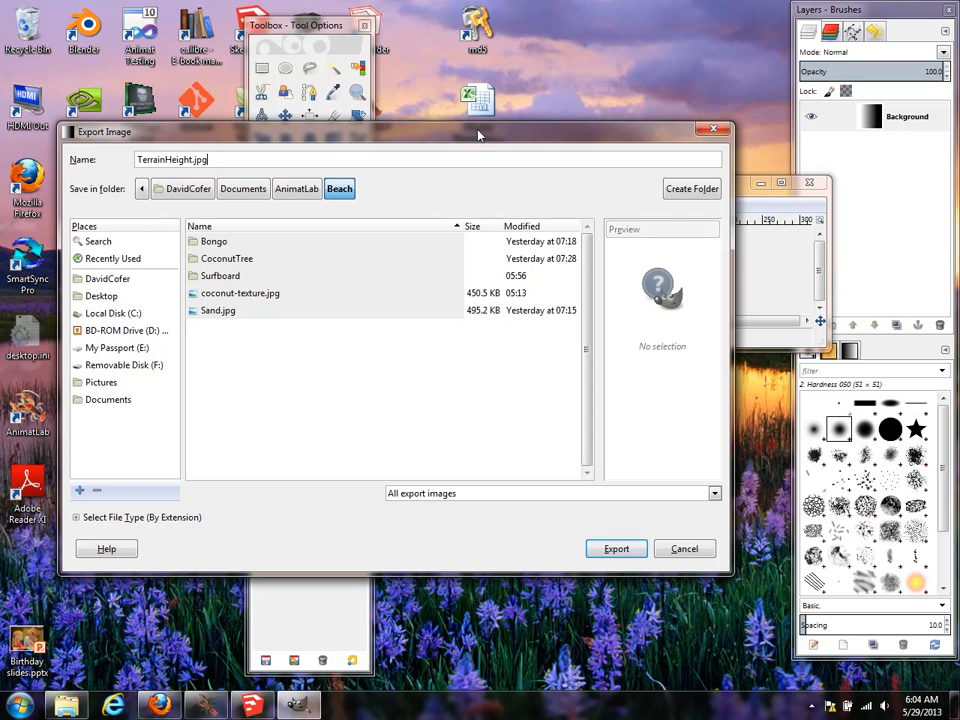
click(600, 551)
click(481, 449)
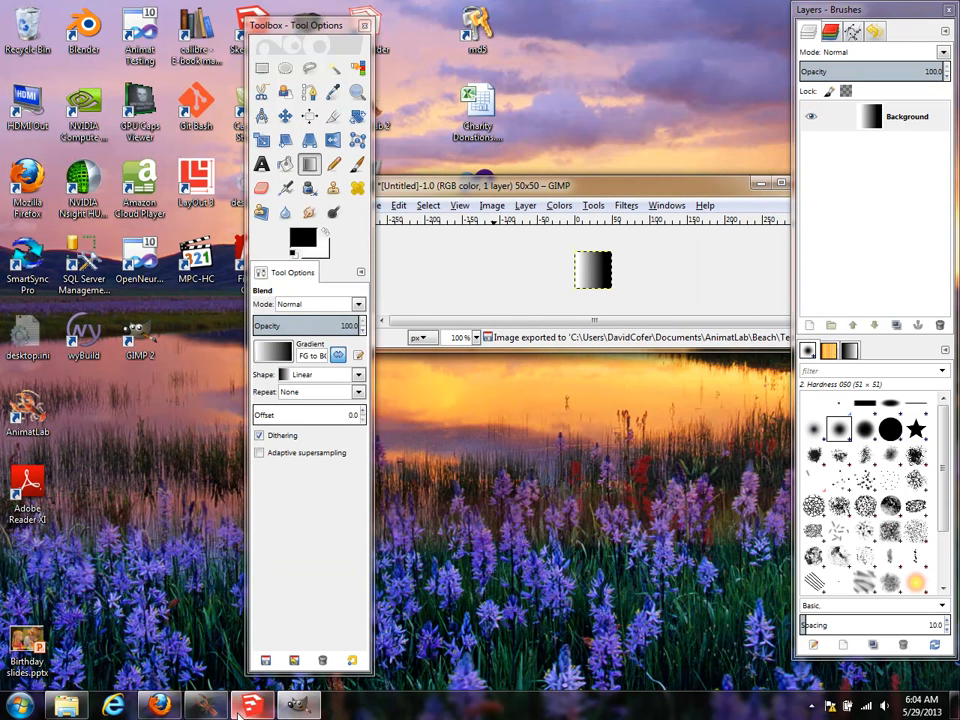
Switch back to AnimatLab, add a new structure to the Beach project and name it Beach_Terrain.
click(205, 705)
right_drag(574, 433, 592, 150)
drag(405, 304, 891, 280)
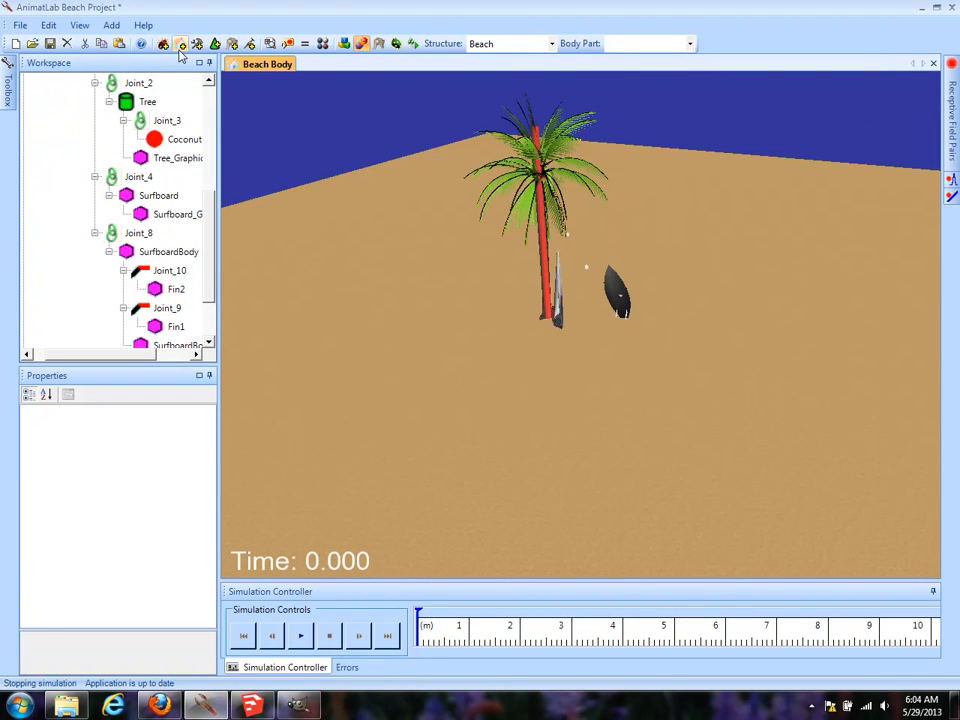
click(180, 43)
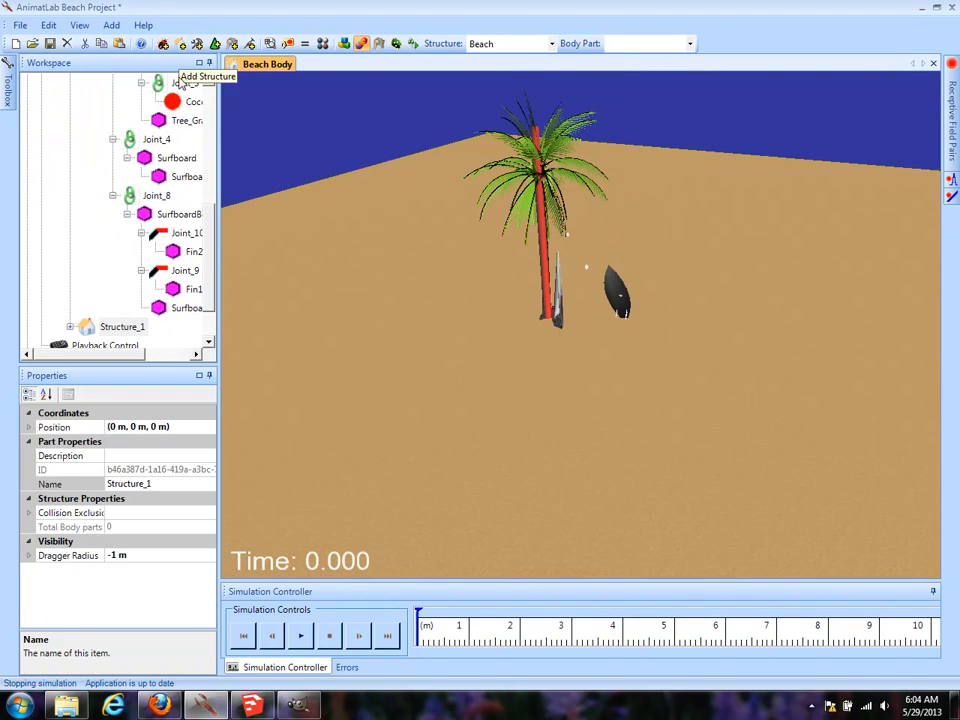
double_click(86, 327)
click(161, 484)
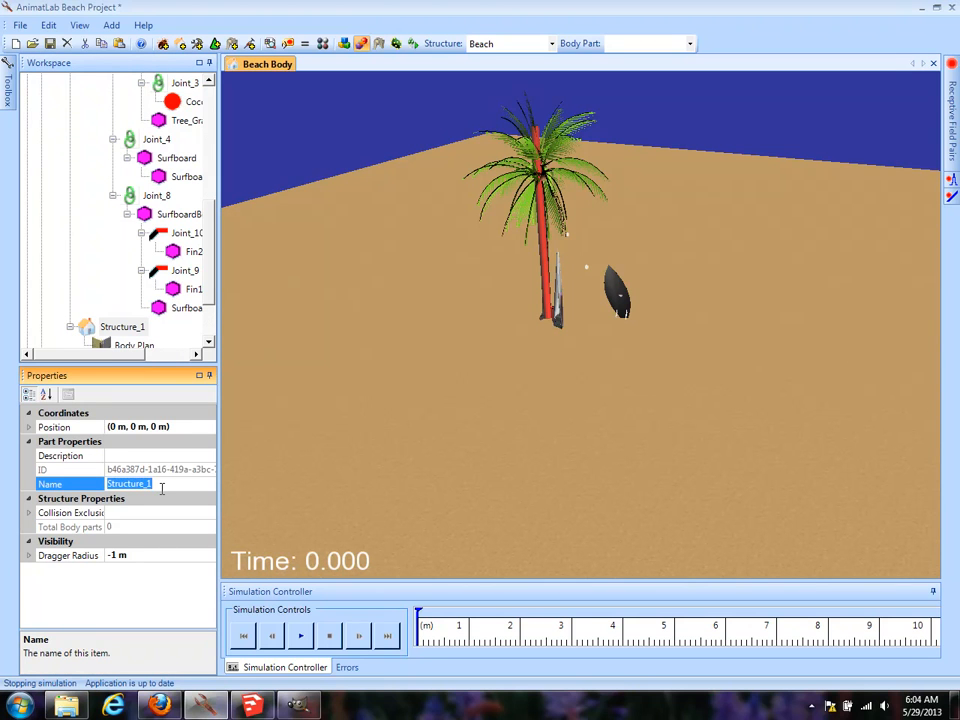
text(Tes)
key(BackSpace)
key(BackSpace)
key(BackSpace)
text(Beach_Terrain)
key(Return)
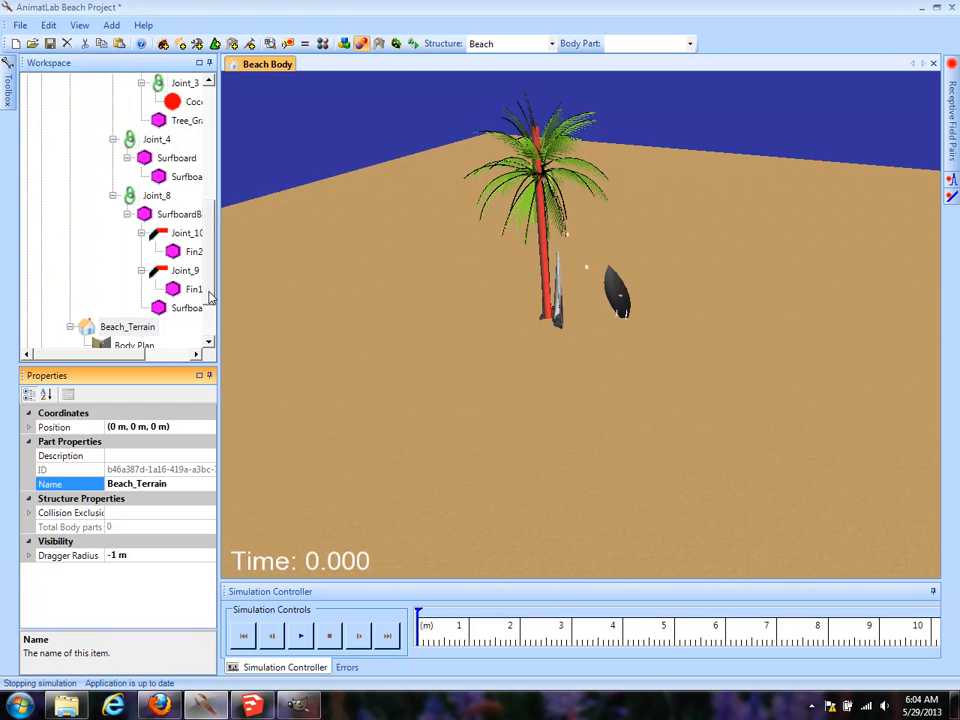
Add a root body of the Terrain type to the Beach_Terrain structure.
drag(210, 297, 214, 336)
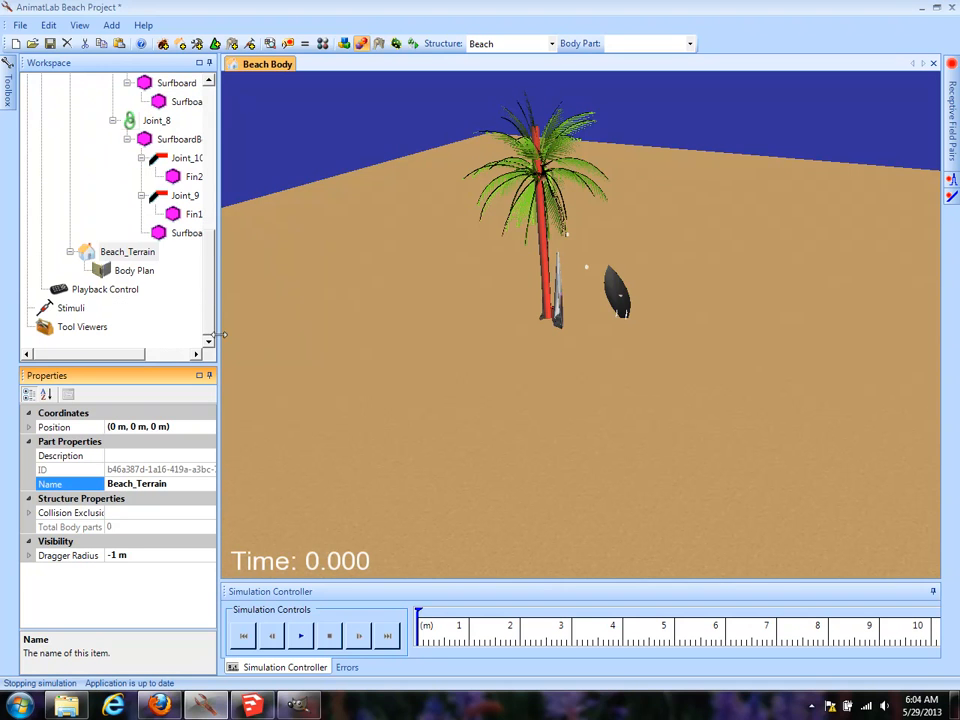
click(133, 255)
right_click(133, 255)
click(170, 296)
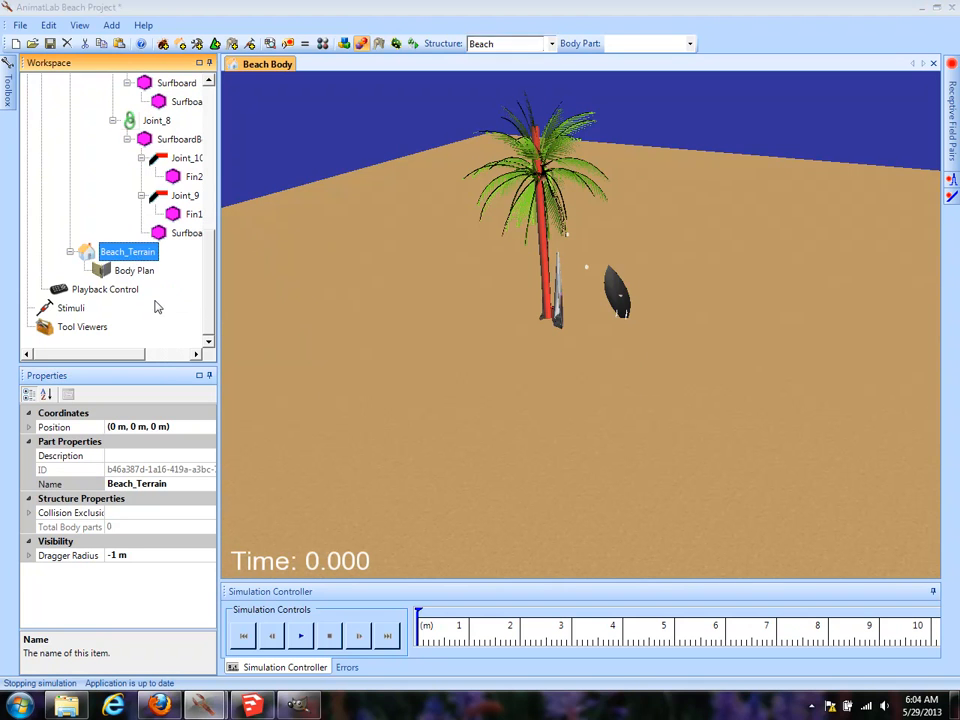
drag(628, 321, 629, 349)
click(540, 364)
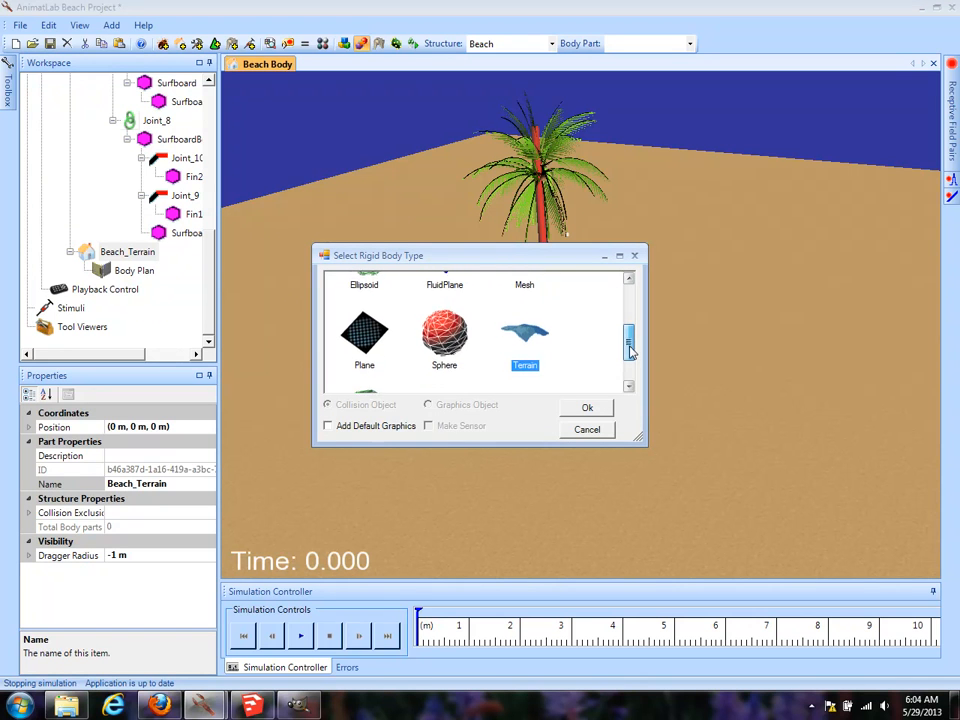
click(578, 408)
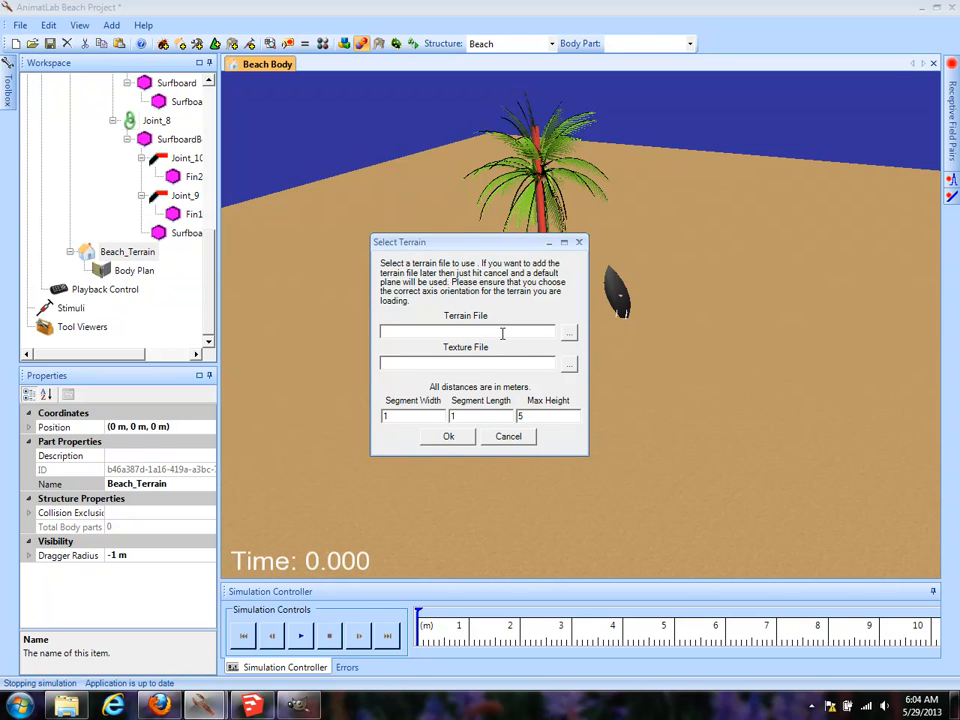
Create the terrain from the height image TerrainHeight.jpg with Sand.jpg as its texture, 1 m segments and a 5 m maximum height.
click(568, 333)
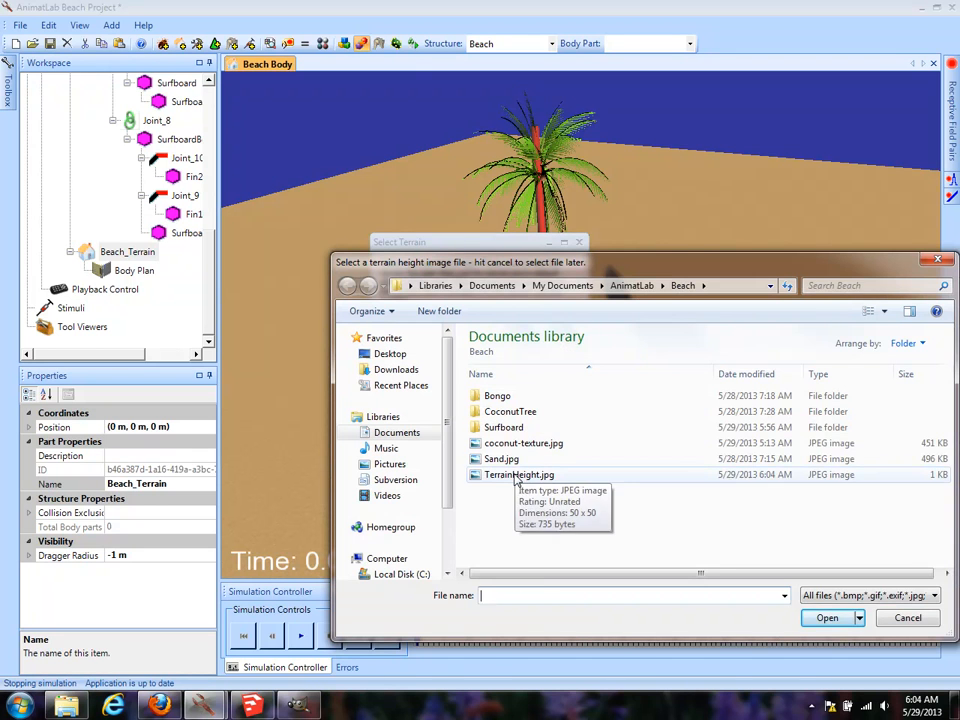
double_click(517, 476)
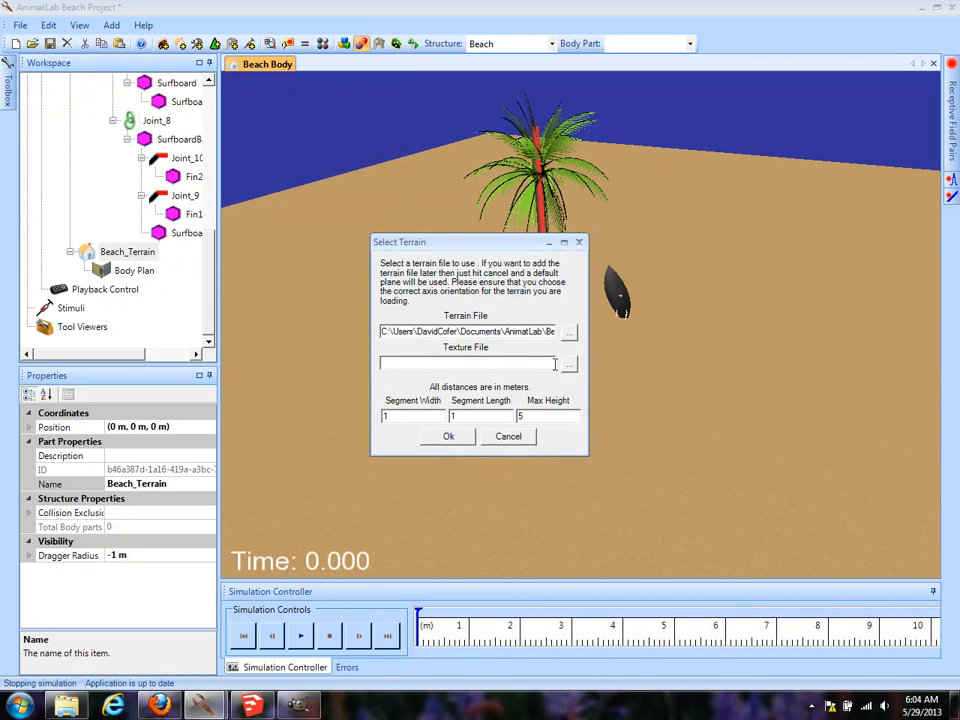
click(569, 364)
double_click(502, 458)
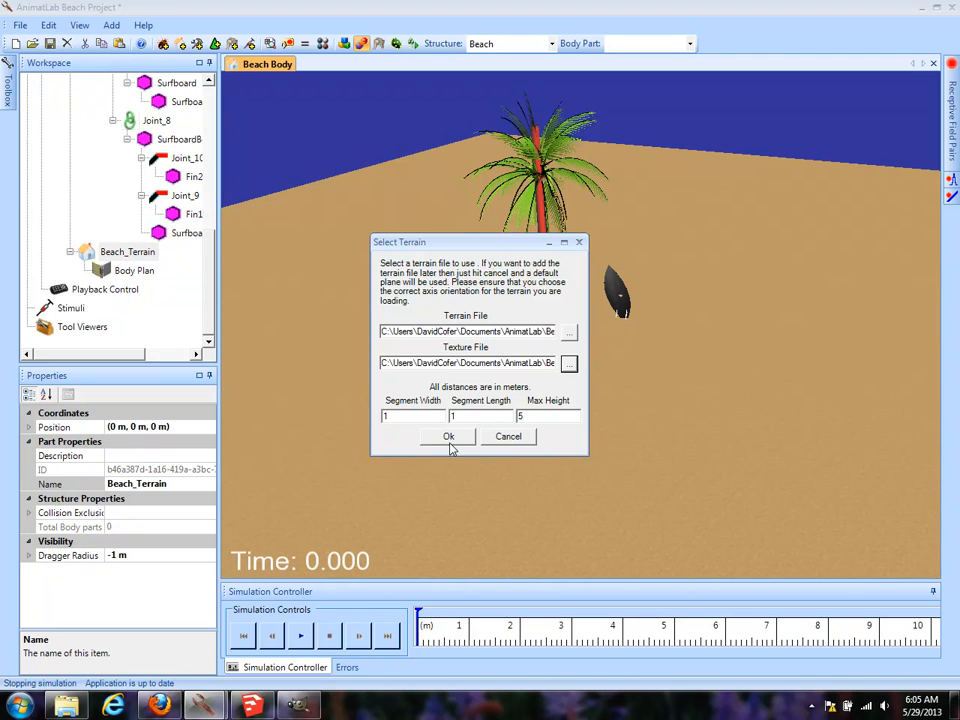
click(449, 437)
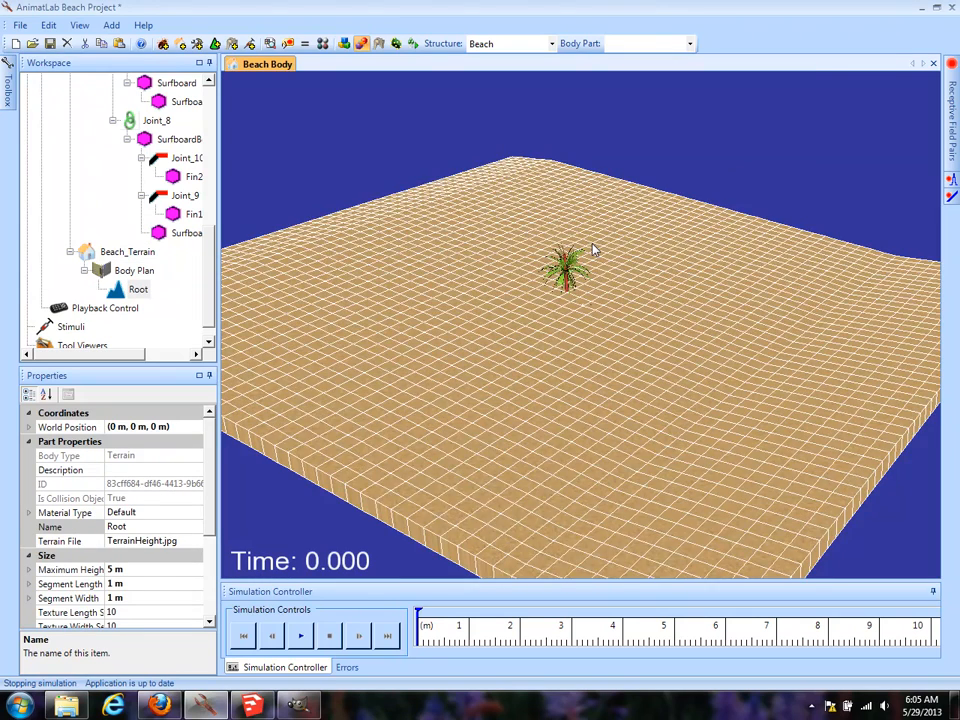
Inspect the terrain's slope from the side and set its maximum height to 10 m.
drag(593, 250, 694, 366)
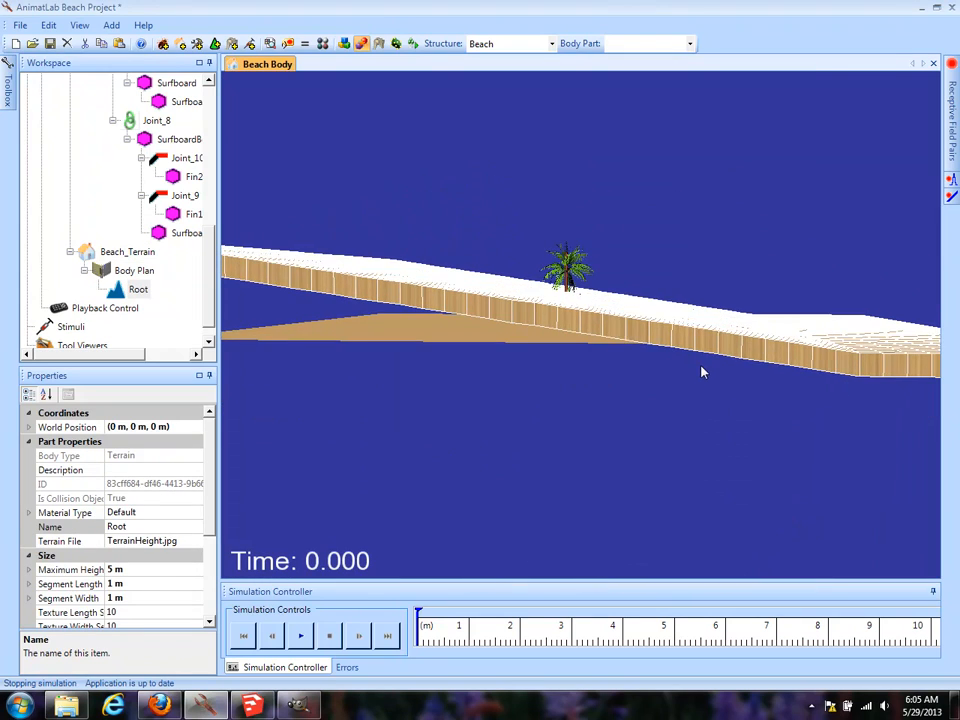
drag(545, 374, 506, 394)
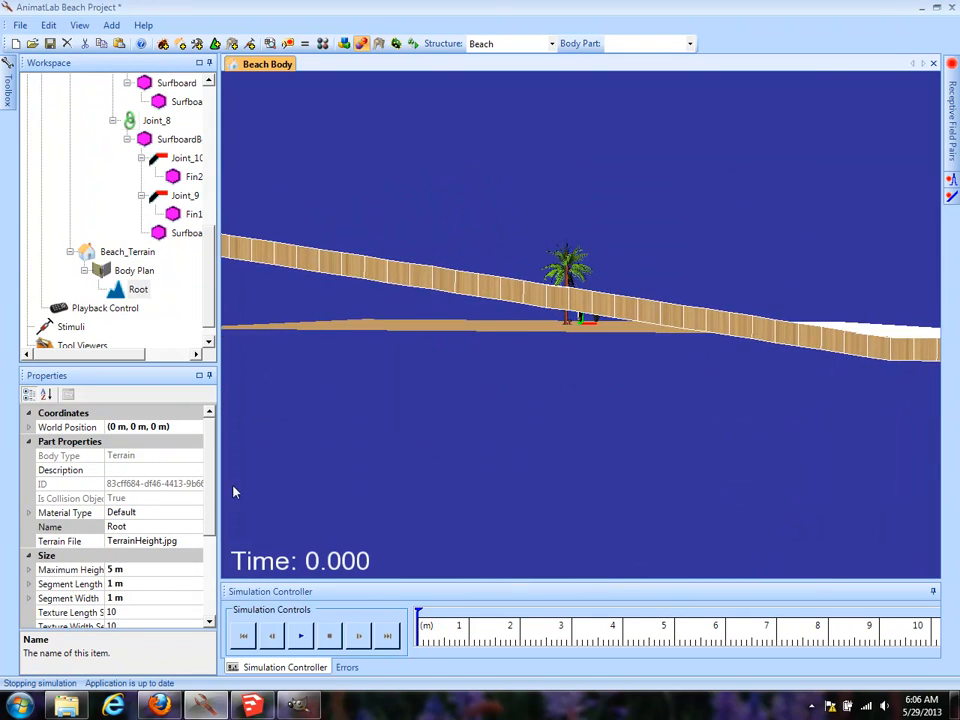
click(139, 568)
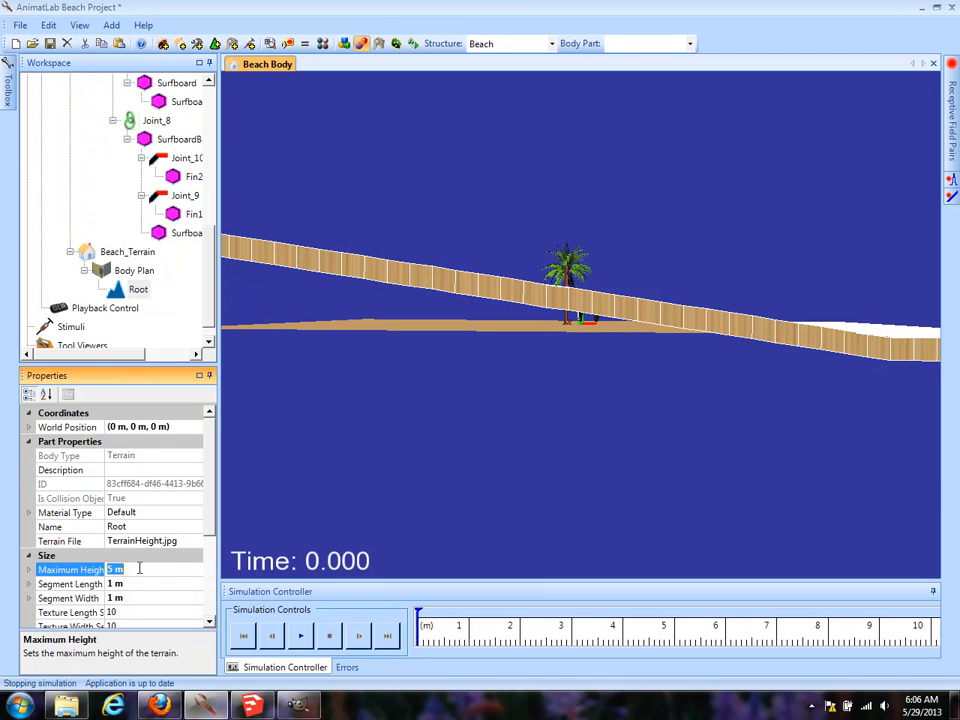
text(10)
key(Return)
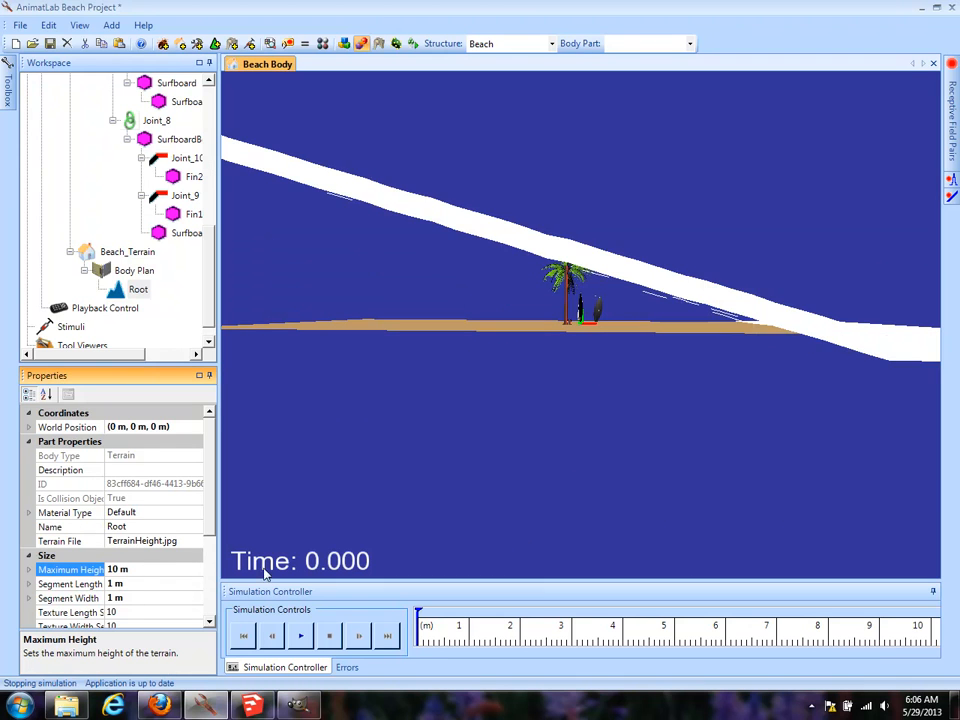
Set the terrain's segment length to 2 m.
drag(613, 508, 595, 400)
click(137, 583)
drag(665, 268, 591, 392)
click(129, 583)
double_click(129, 583)
text(2)
key(Return)
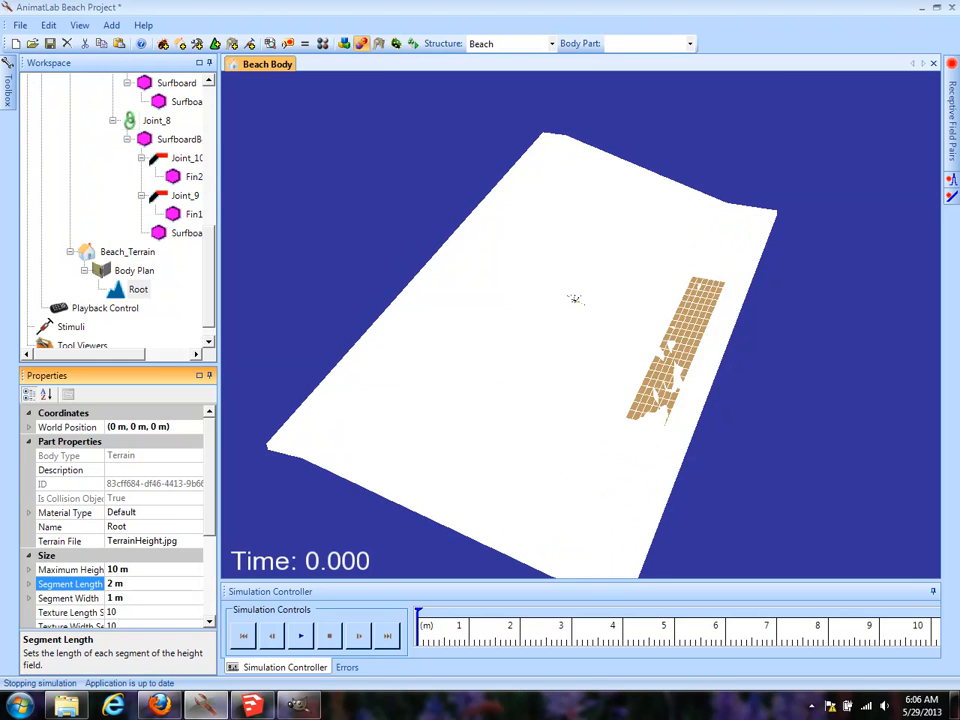
Set the terrain's segment length to 1 m and inspect the resulting slope.
double_click(129, 583)
text(1)
key(Return)
drag(293, 500, 489, 364)
scroll(748, 346, up, 3)
scroll(748, 346, up, 2)
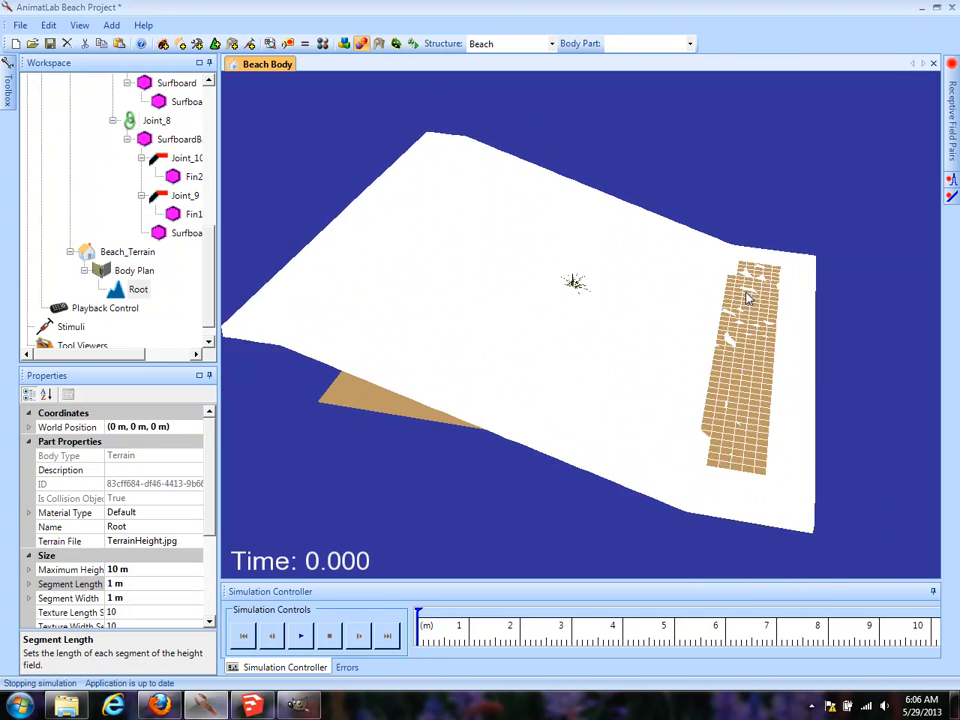
scroll(652, 298, down, 4)
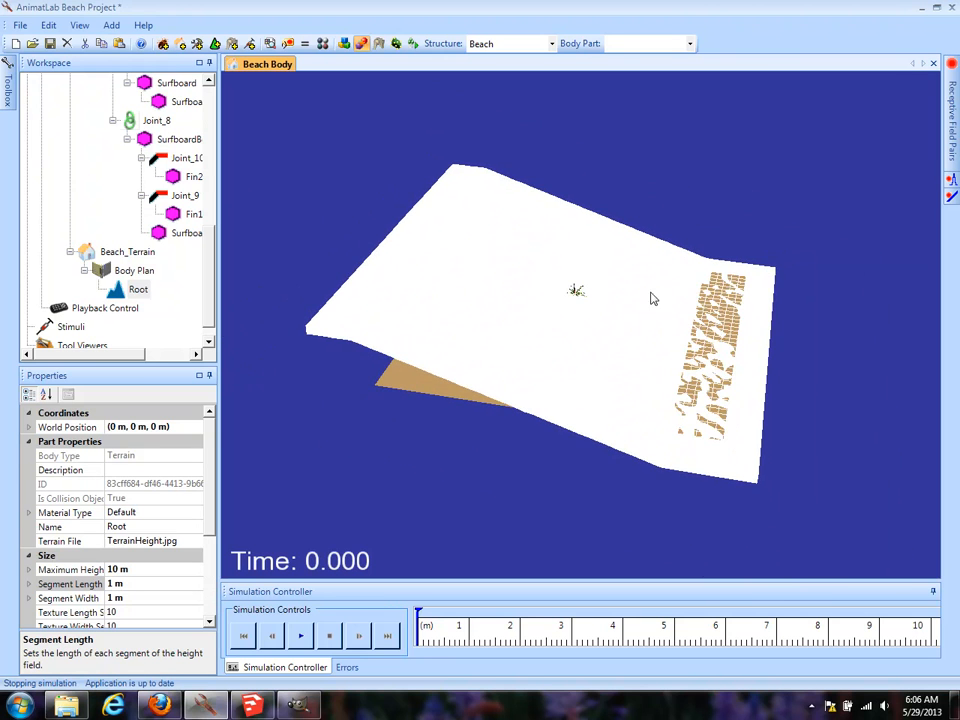
click(130, 271)
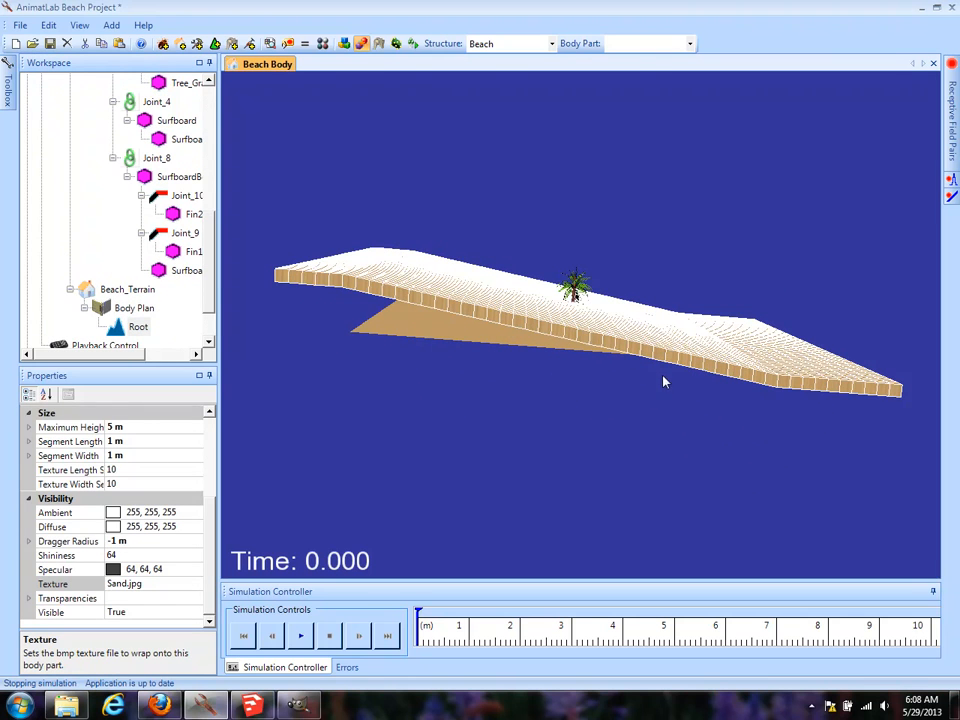
Focus the view on the Tree body part, select it and raise it vertically out of the sloped sand.
mouse_move(722, 413)
mouse_down()
mouse_move(450, 525)
mouse_move(519, 476)
mouse_move(740, 410)
mouse_up()
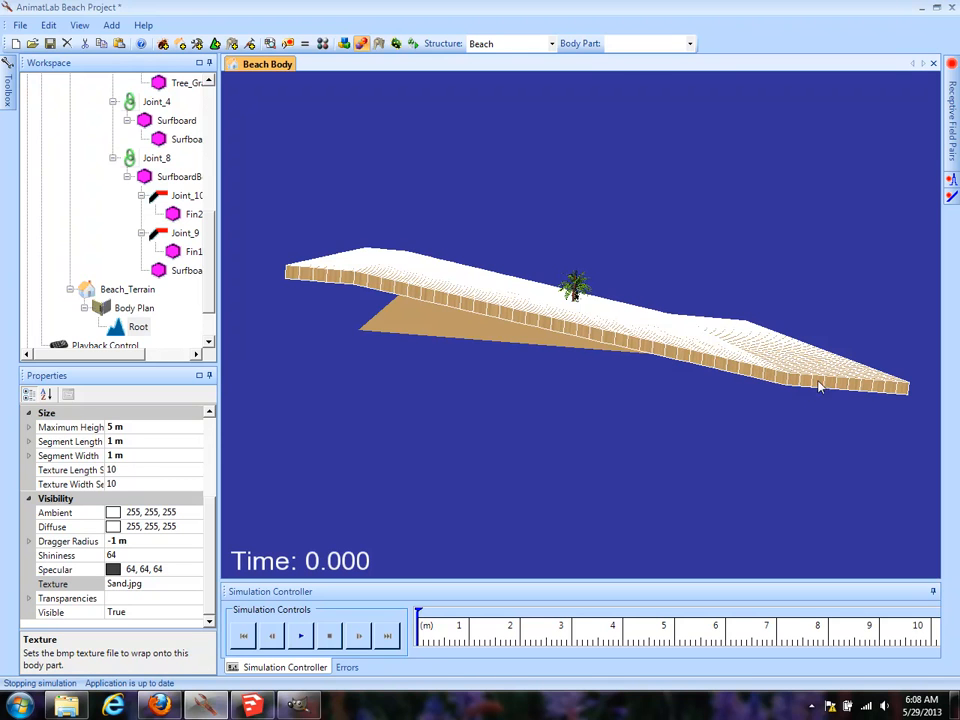
drag(514, 461, 577, 469)
right_drag(641, 246, 643, 325)
click(645, 44)
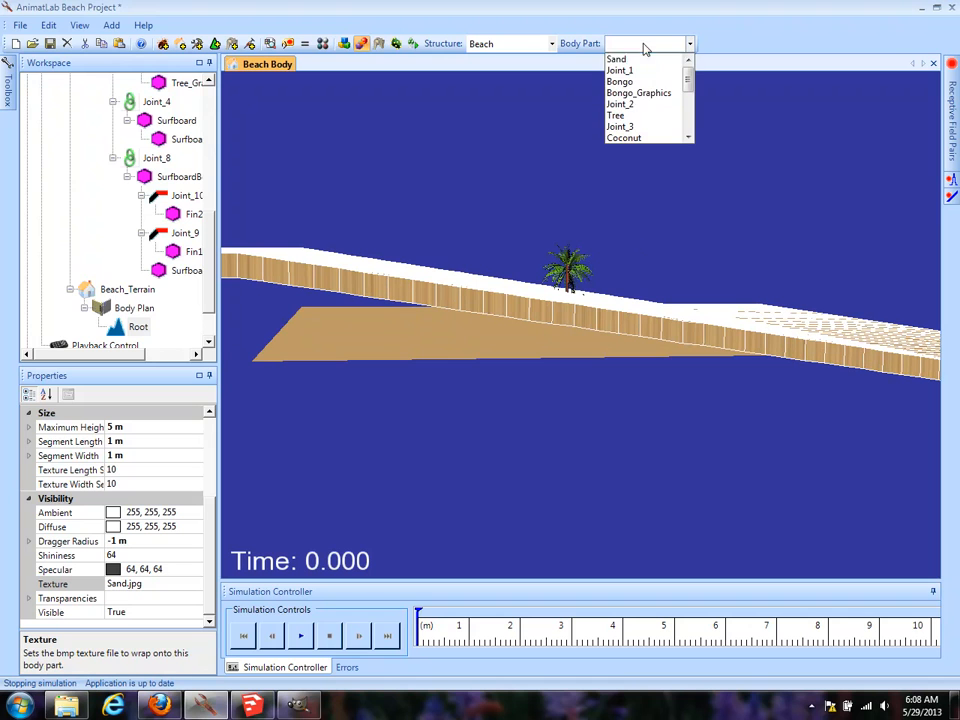
click(645, 115)
right_drag(660, 327, 621, 378)
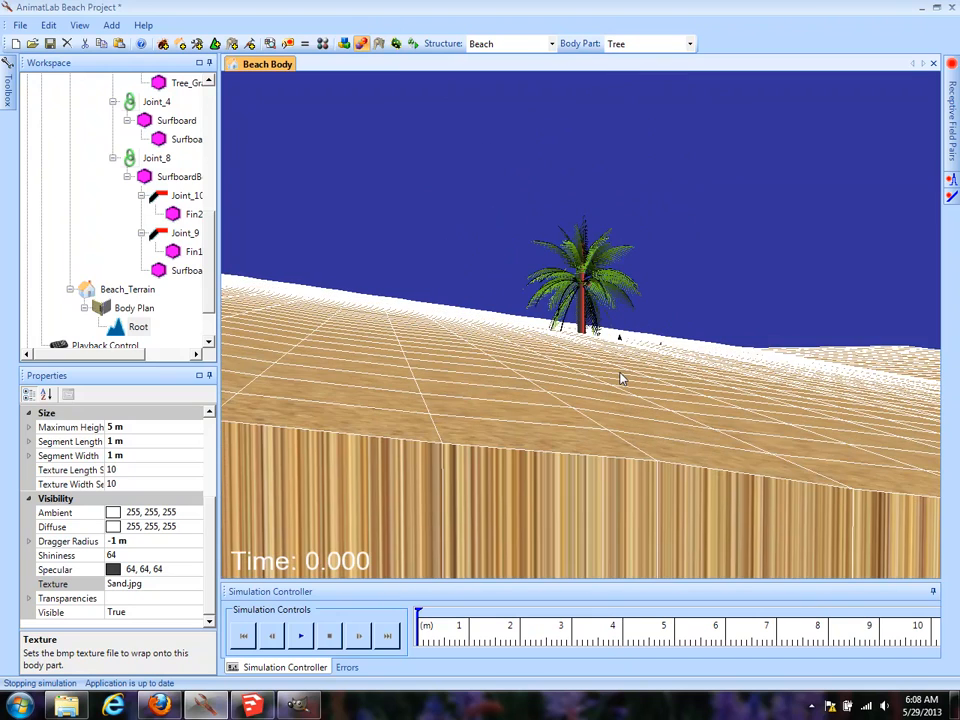
click(583, 326)
drag(691, 190, 638, 275)
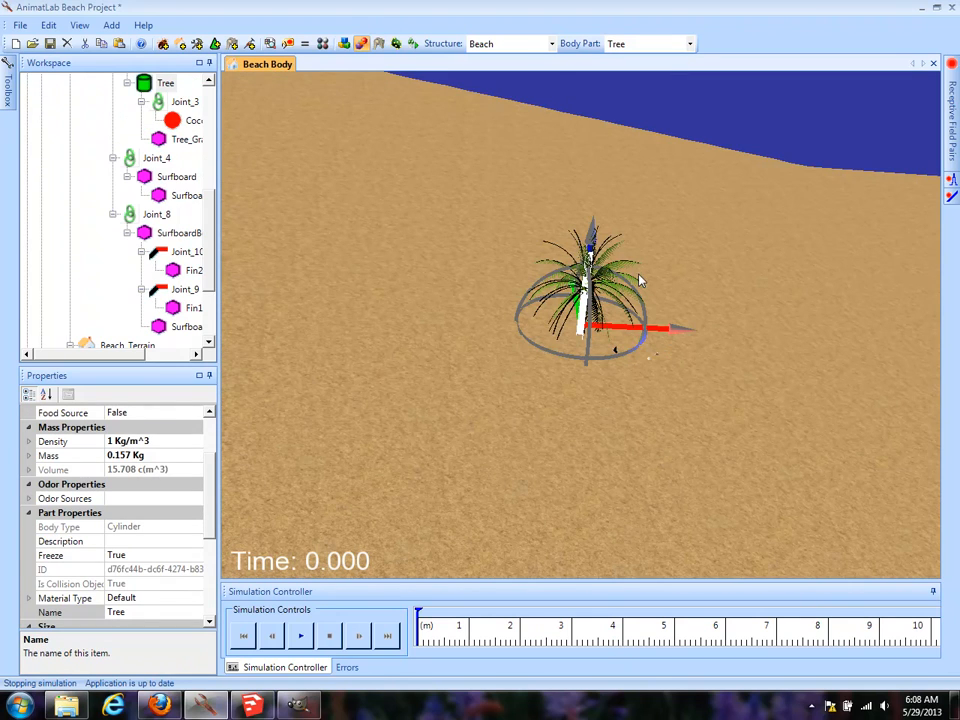
drag(588, 224, 593, 99)
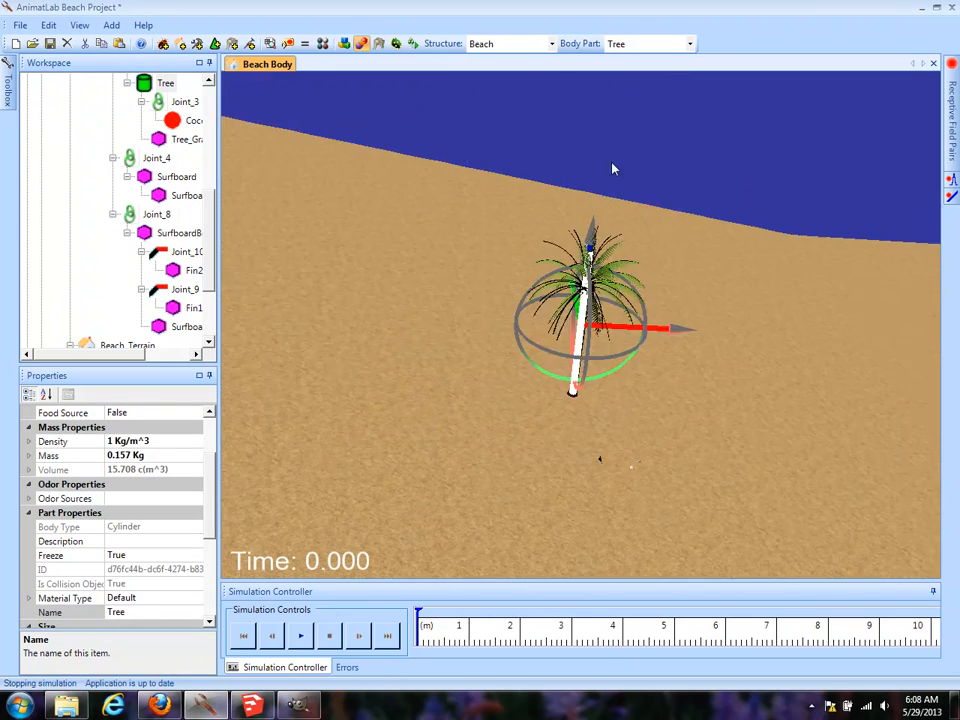
Raise the tree further and move it along its X axis up the slope so it stands near the high end.
drag(659, 540, 690, 350)
drag(595, 518, 592, 320)
drag(525, 307, 468, 321)
drag(623, 328, 315, 334)
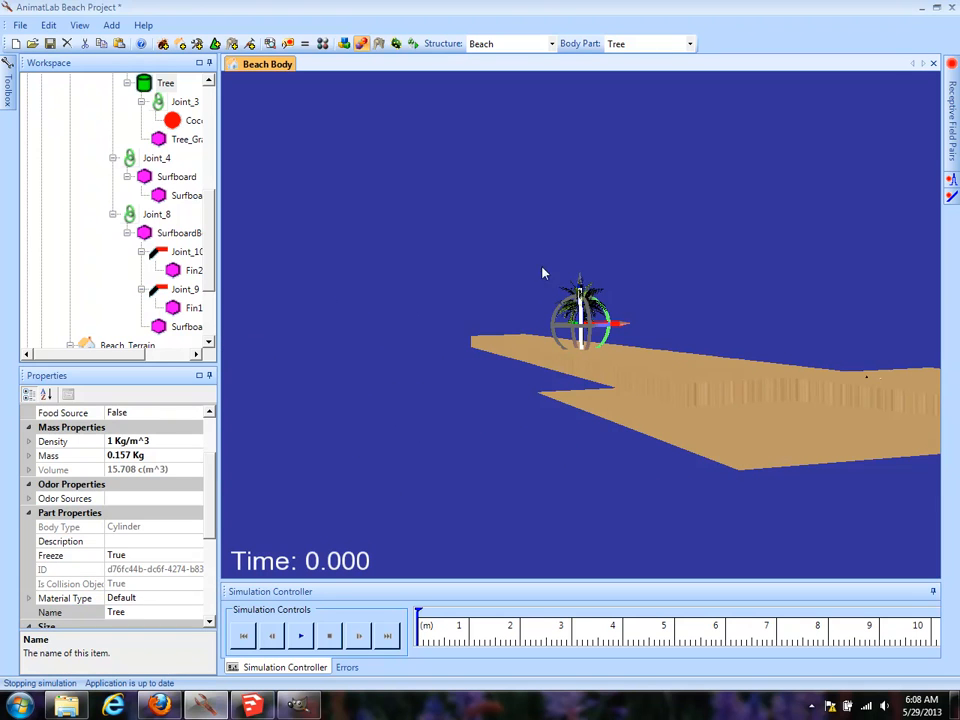
drag(578, 288, 580, 275)
right_drag(724, 265, 713, 490)
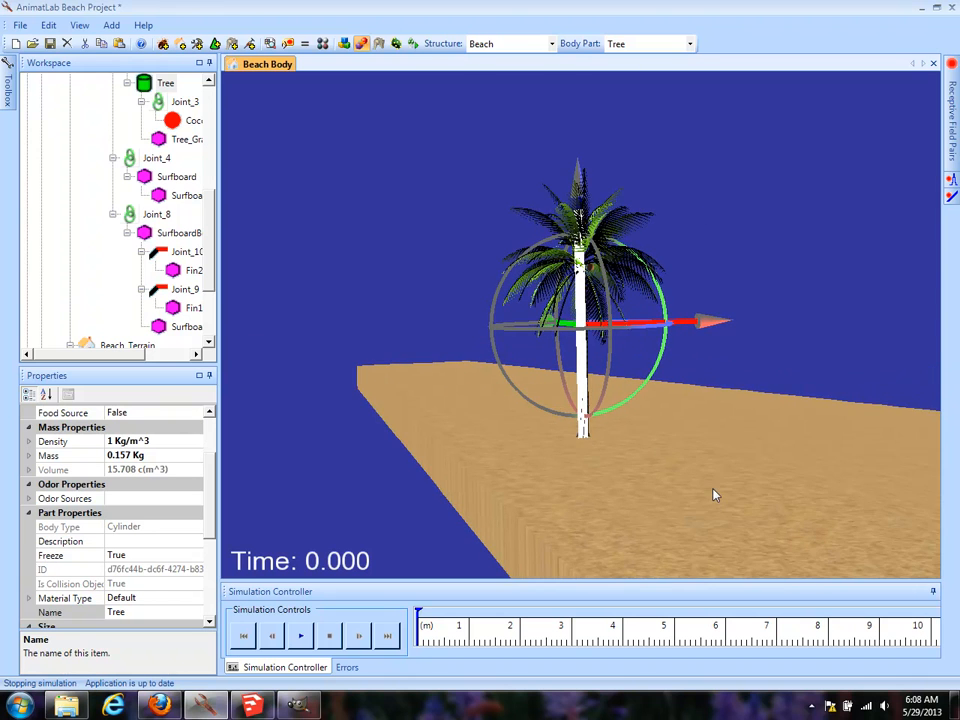
drag(713, 490, 421, 447)
drag(827, 446, 790, 318)
drag(607, 443, 660, 248)
Focus on the Bongo body part, select it and raise it vertically above the terrain surface.
click(660, 44)
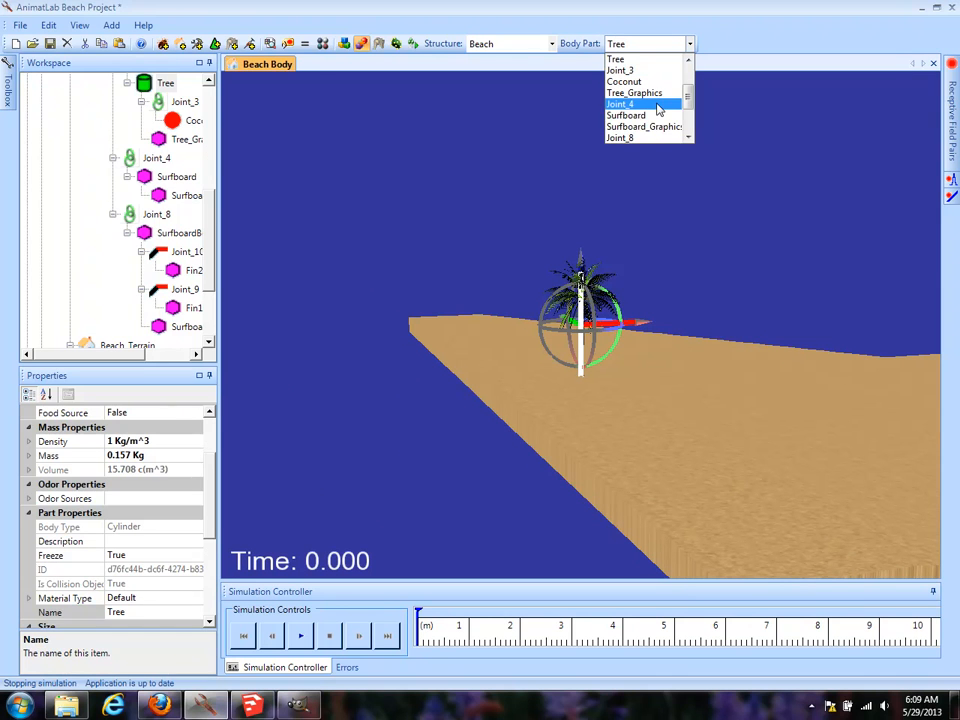
scroll(657, 136, down, 2)
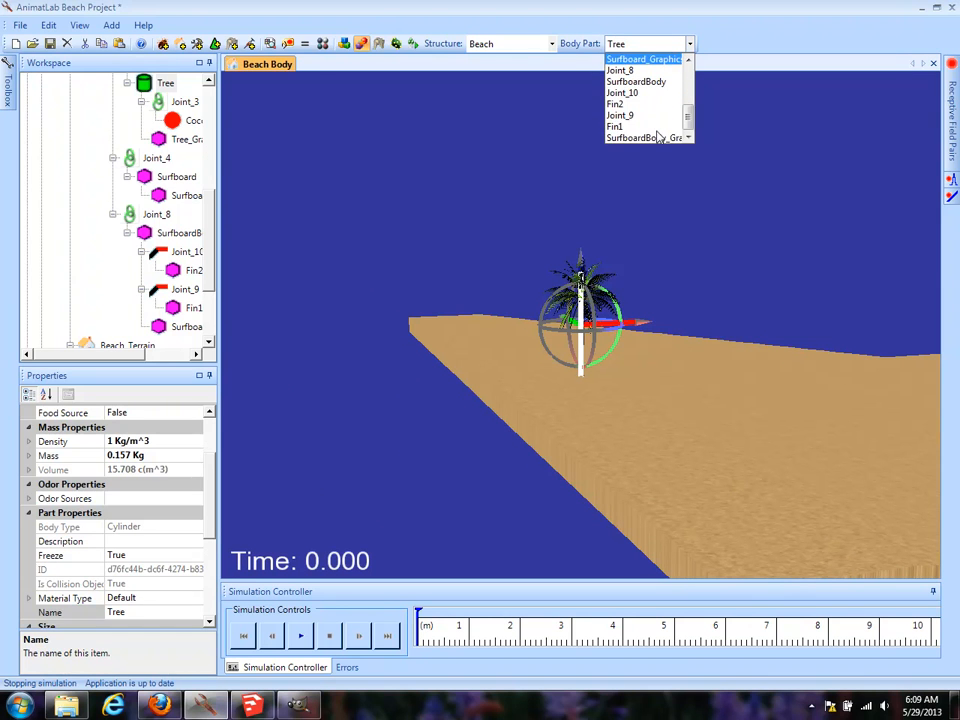
scroll(657, 130, up, 4)
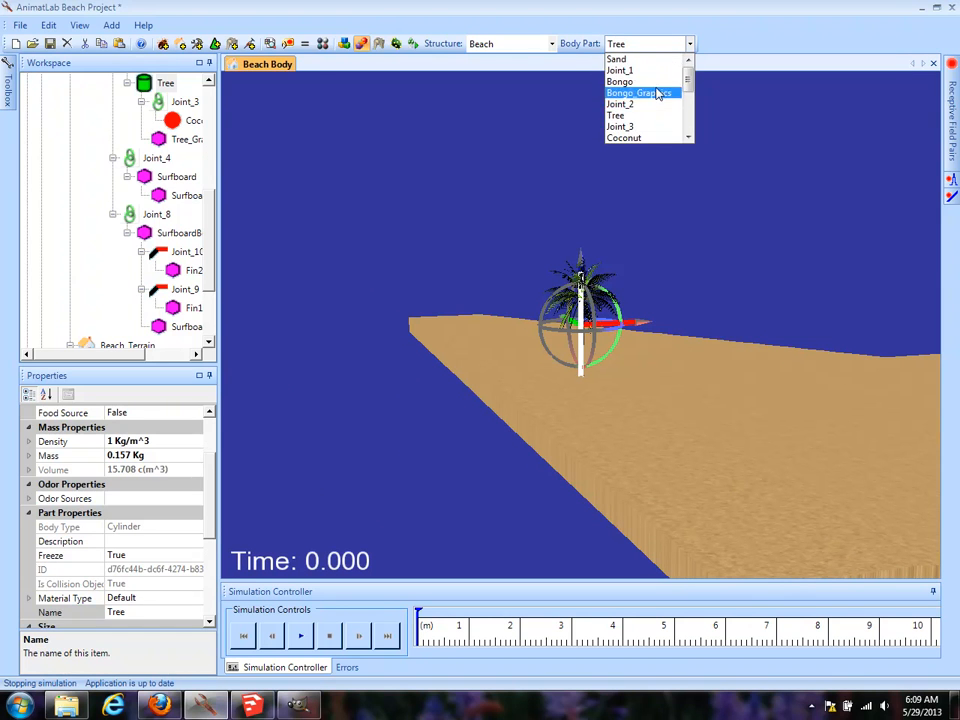
click(656, 88)
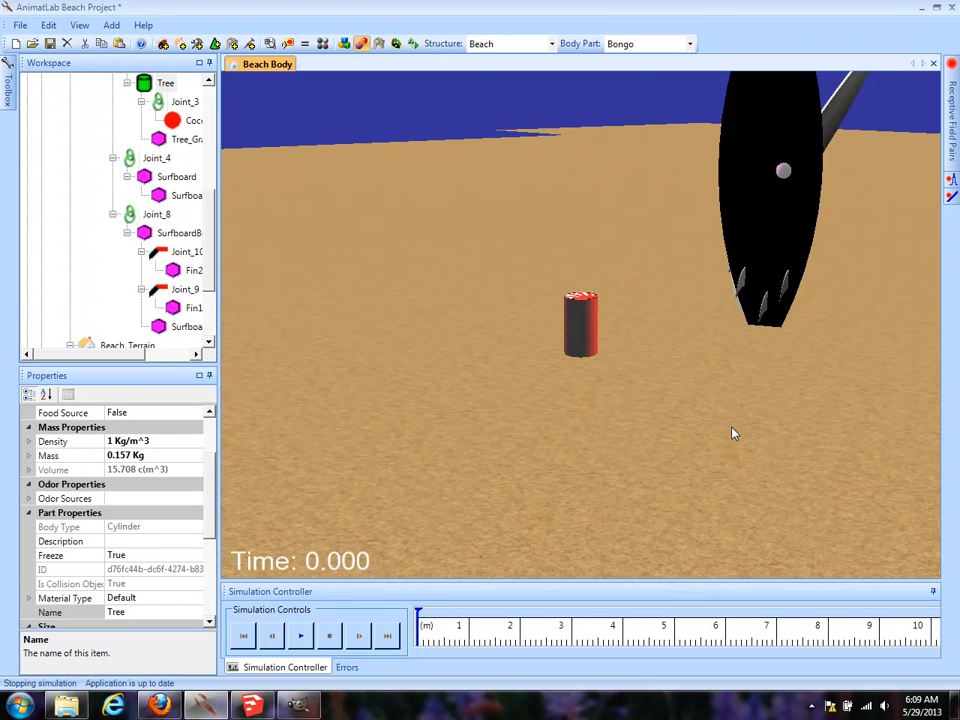
click(585, 325)
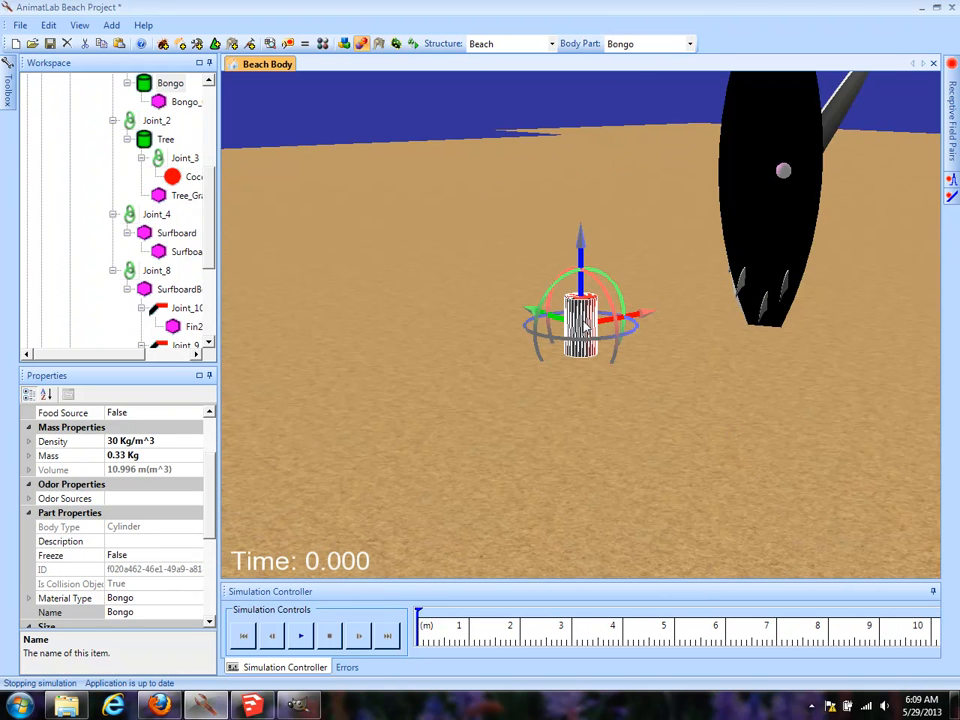
drag(585, 250, 583, 79)
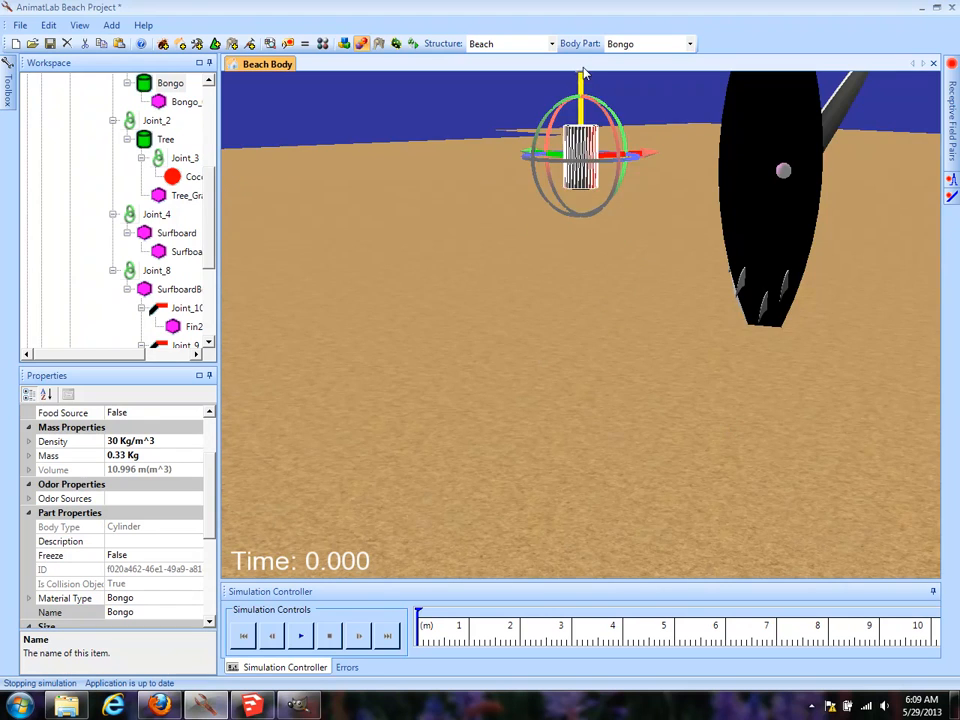
drag(585, 233, 585, 204)
drag(585, 250, 583, 148)
drag(582, 238, 581, 192)
Move the Bongo along its X axis up the slope toward the palm tree in repeated shifts.
drag(714, 364, 636, 386)
drag(667, 320, 413, 351)
drag(669, 318, 281, 373)
drag(666, 326, 305, 385)
drag(684, 327, 308, 373)
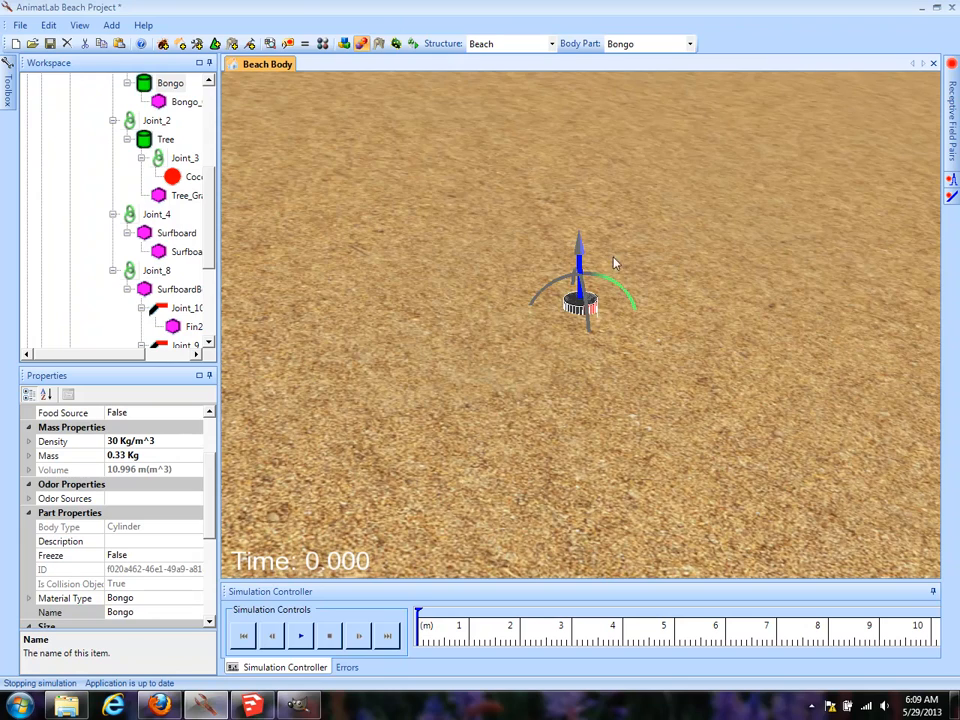
drag(652, 305, 348, 333)
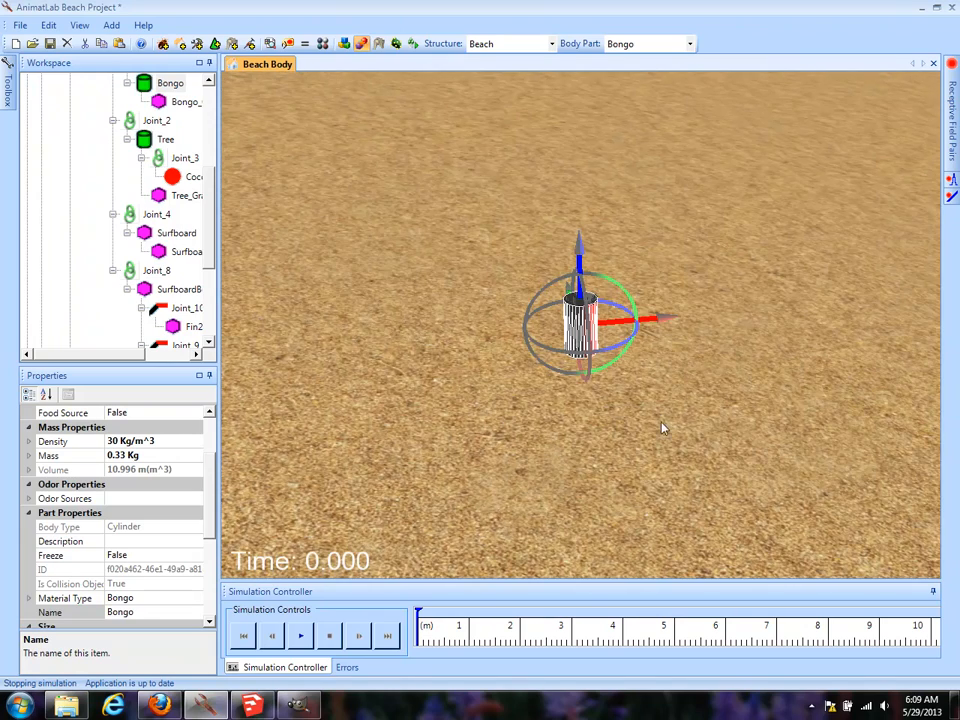
Raise the Bongo above the sand again and shift it along its X axis until it is beside the tree trunk.
right_drag(661, 427, 671, 96)
right_drag(692, 436, 688, 274)
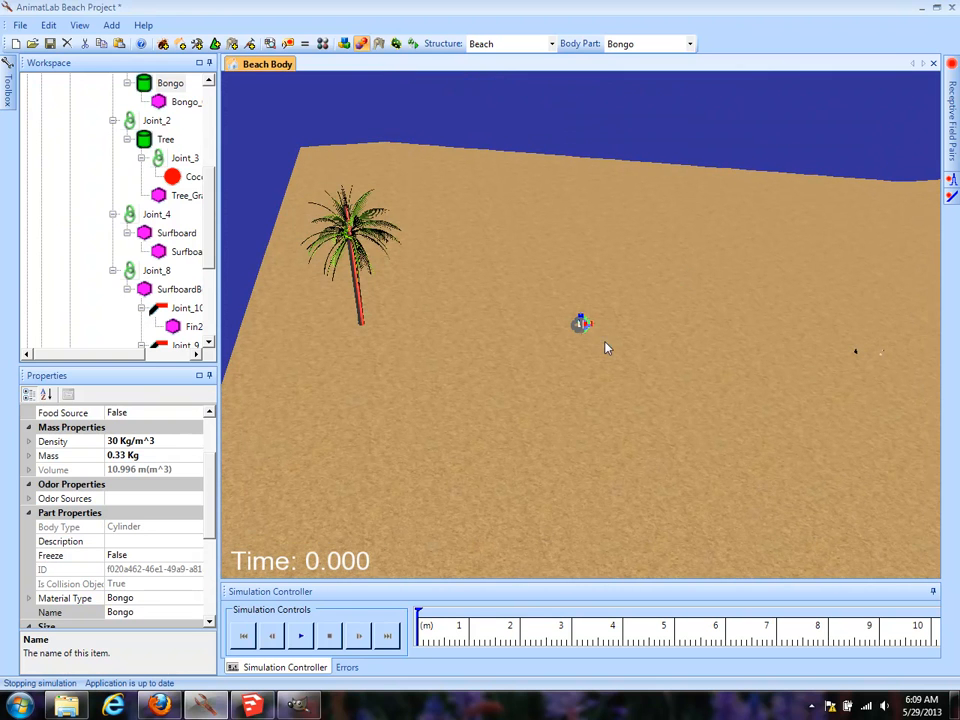
right_drag(621, 300, 628, 393)
drag(604, 328, 421, 320)
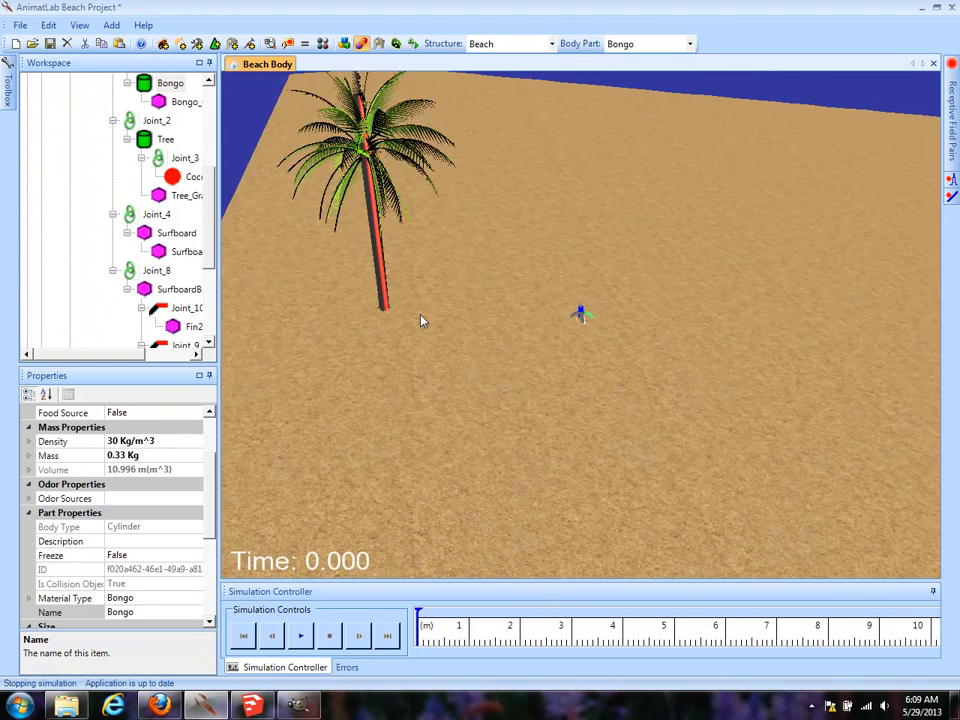
drag(580, 298, 578, 243)
drag(601, 330, 428, 333)
right_drag(664, 238, 725, 604)
drag(714, 397, 831, 471)
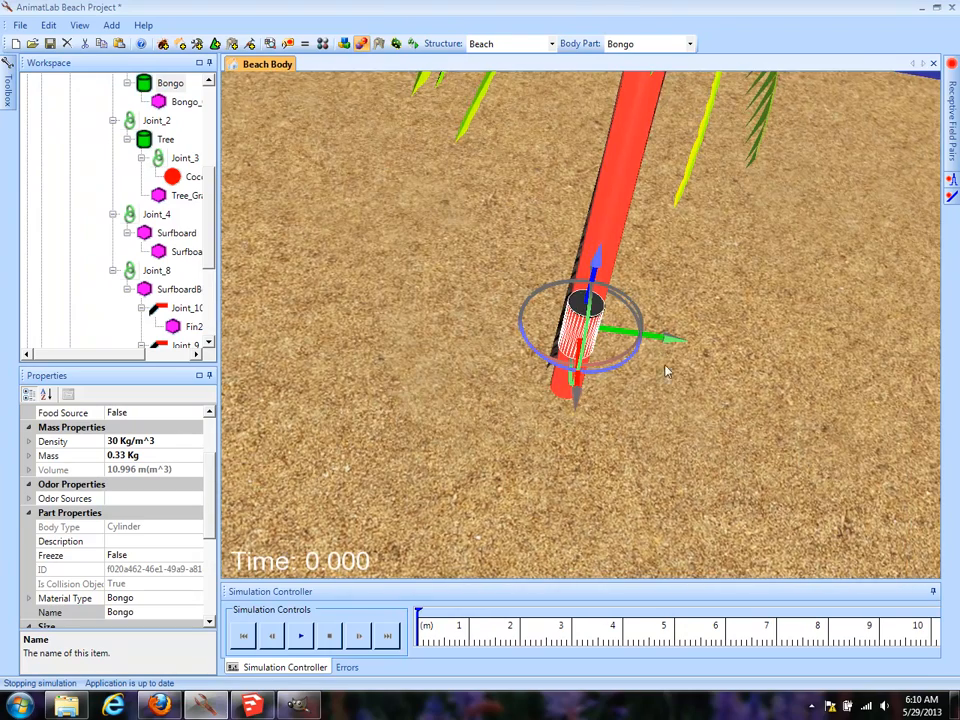
Adjust the Bongo along its Y axis and lower it toward the sand at the foot of the palm tree.
drag(662, 349, 698, 279)
right_drag(698, 279, 697, 237)
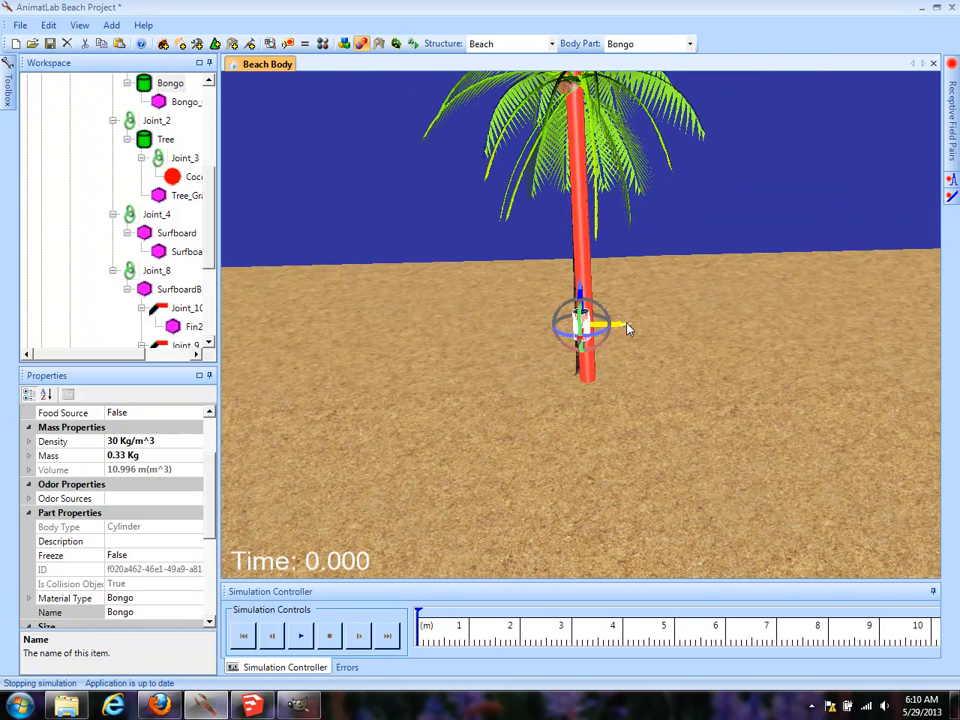
drag(625, 328, 625, 325)
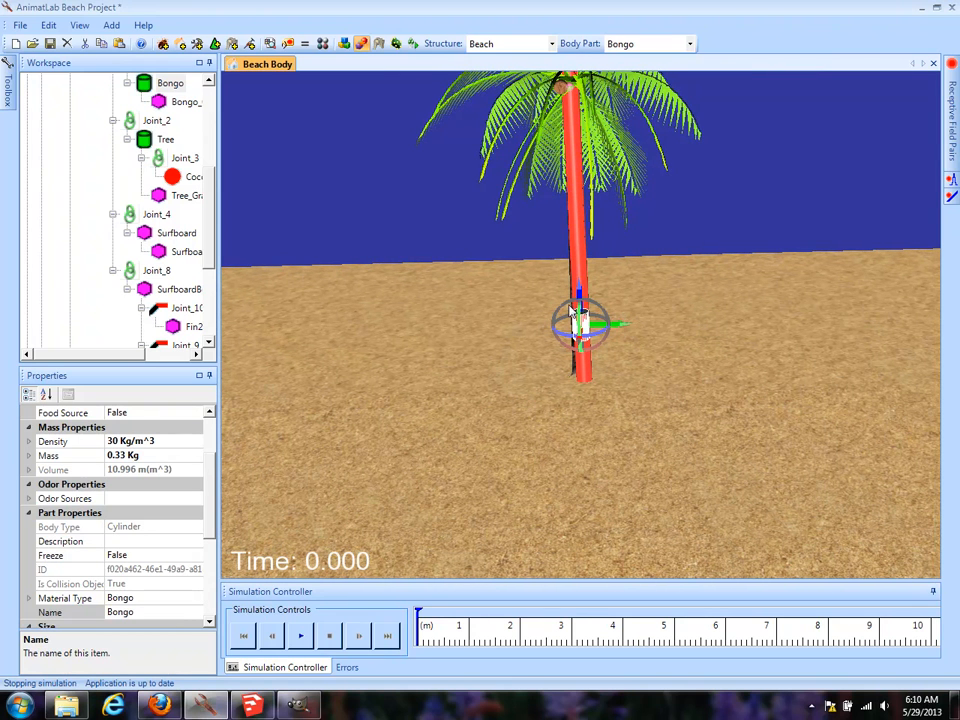
drag(580, 290, 583, 341)
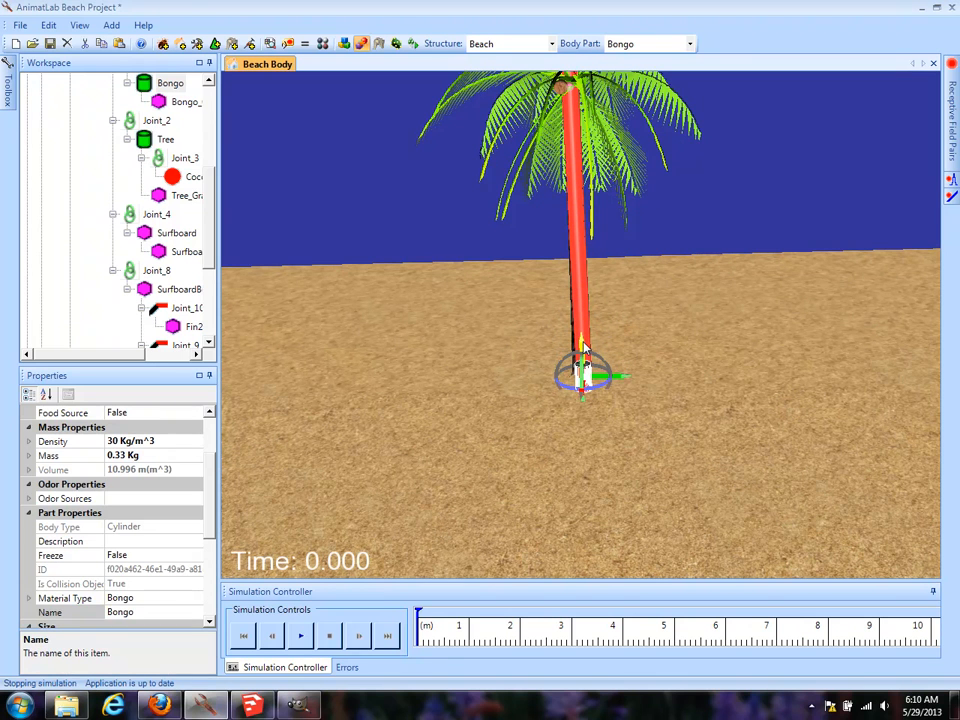
scroll(583, 345, up, 10)
drag(585, 530, 607, 370)
drag(574, 215, 573, 222)
Focus the view on the SurfboardBody part and select it in the scene.
right_drag(667, 444, 655, 120)
drag(450, 190, 588, 549)
click(551, 43)
click(551, 43)
click(624, 43)
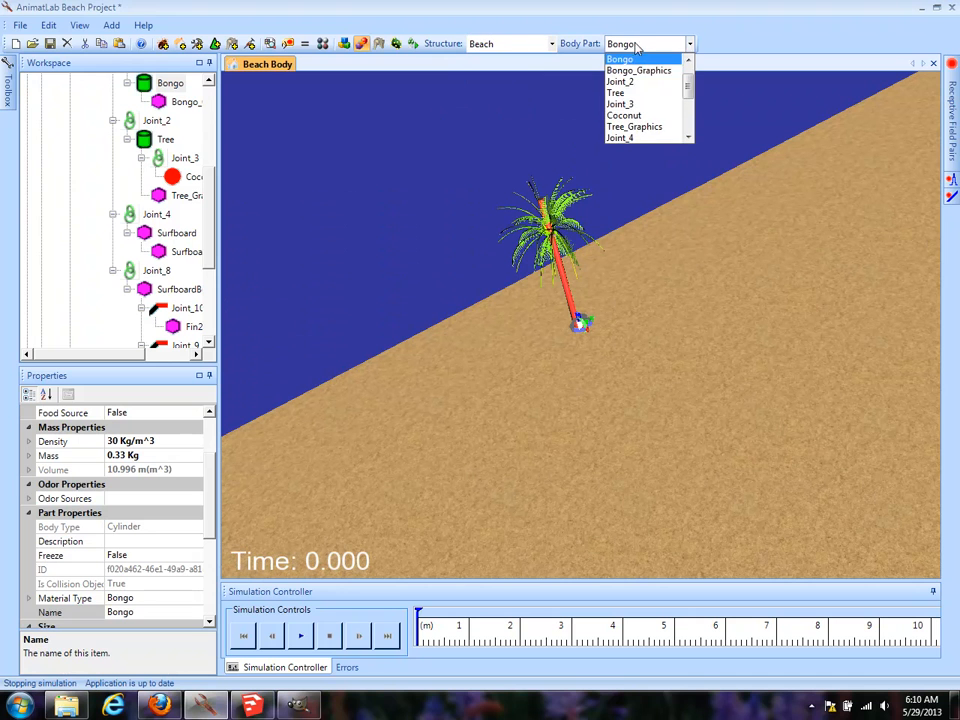
drag(687, 94, 690, 113)
scroll(690, 113, down, 2)
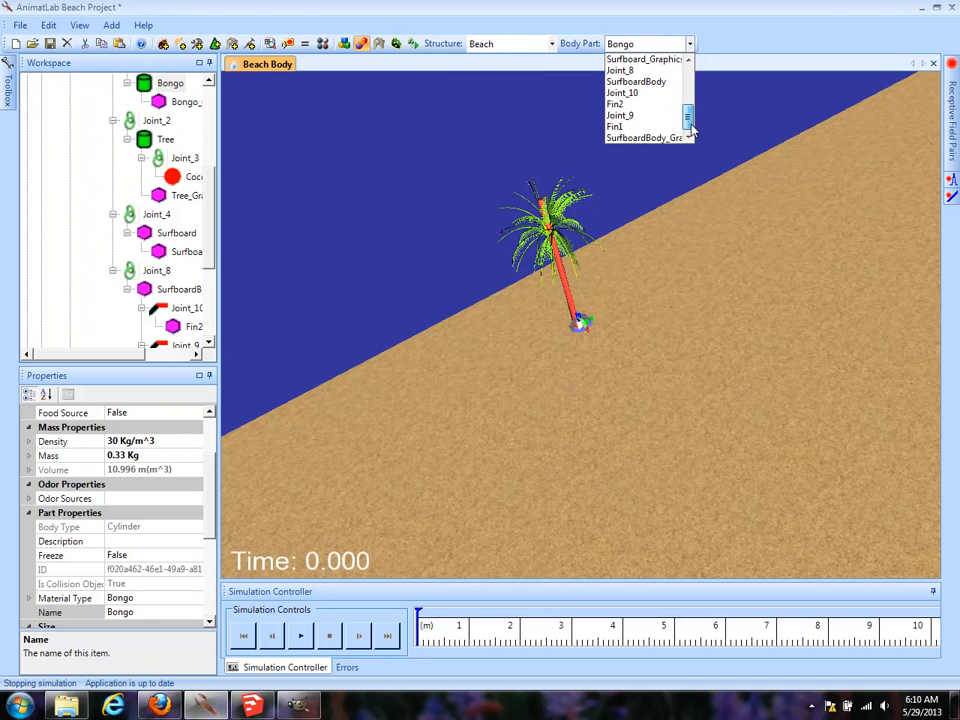
click(634, 84)
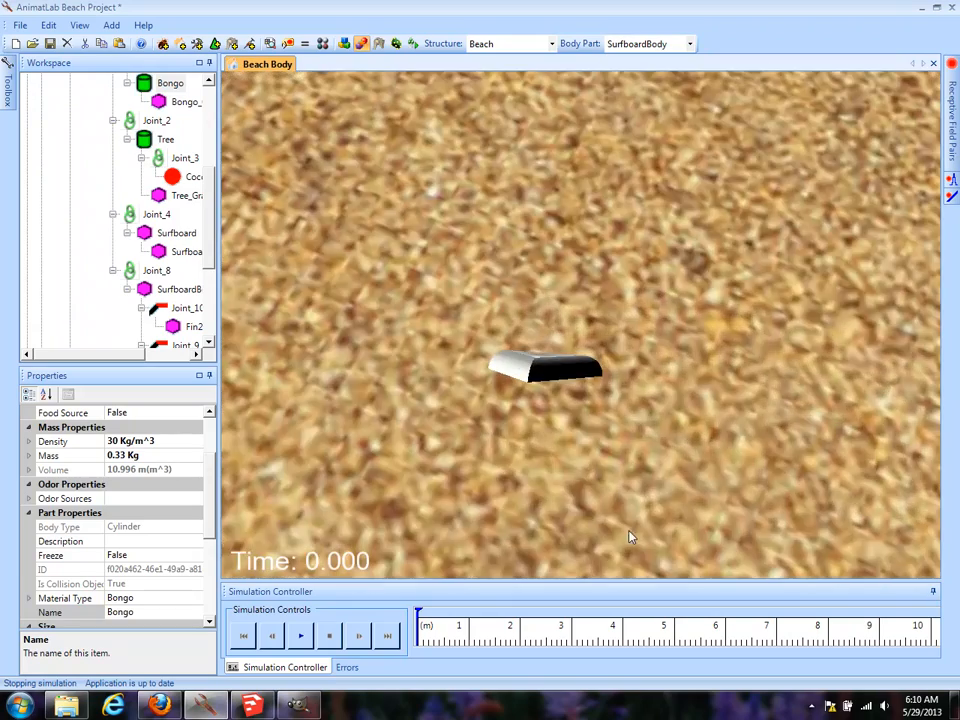
drag(630, 537, 524, 145)
drag(793, 278, 500, 303)
right_drag(500, 303, 590, 397)
click(585, 323)
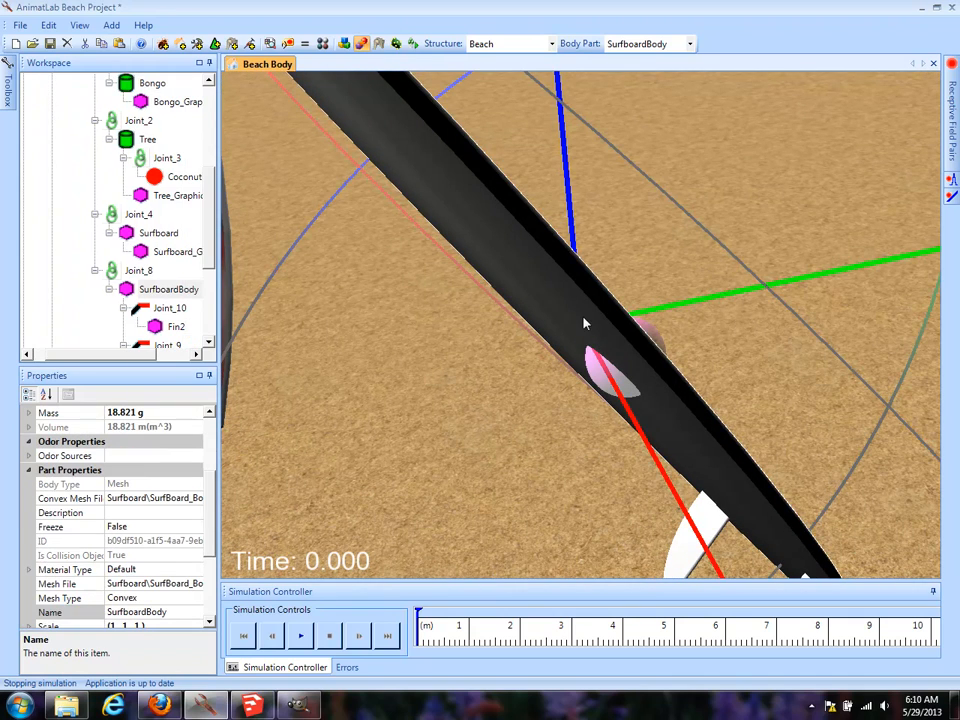
Set the local Y position of the SurfboardBody part to 3 m.
click(145, 271)
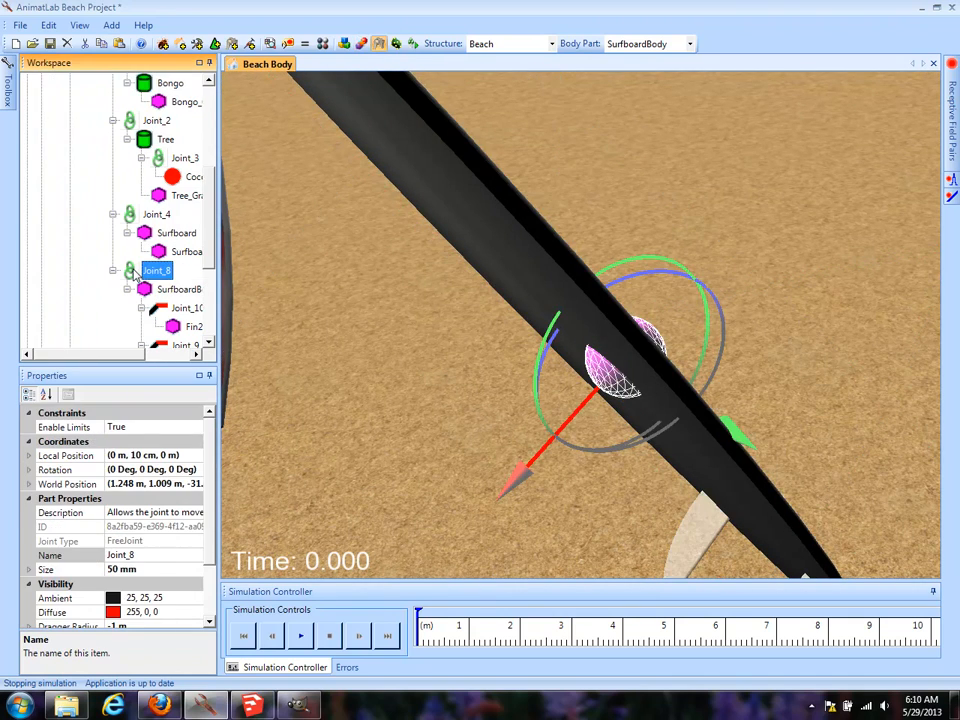
right_drag(549, 508, 593, 167)
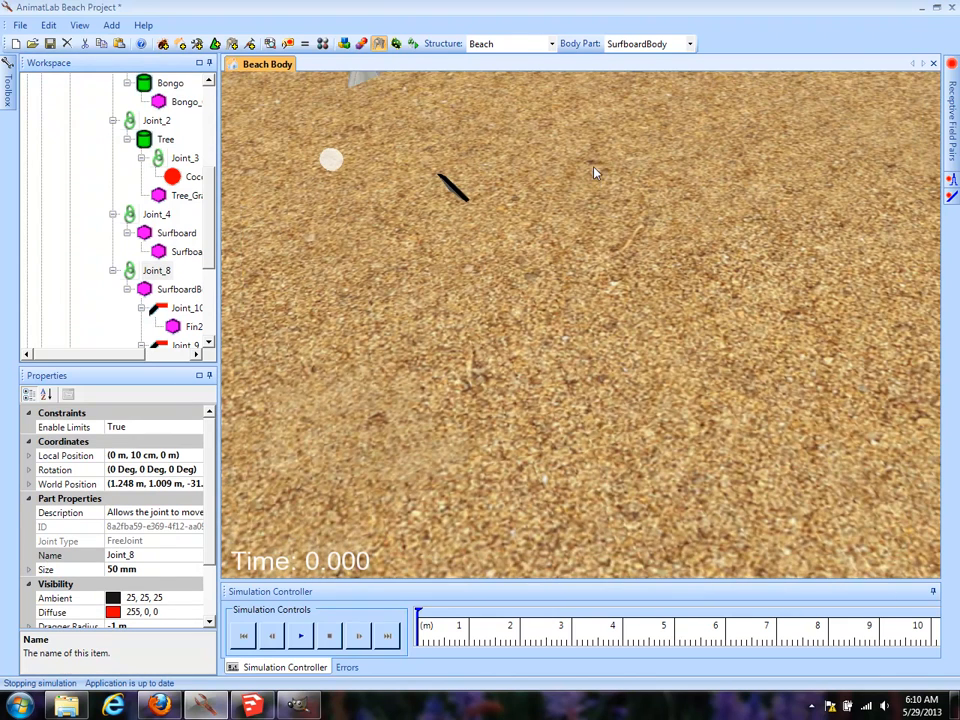
click(172, 290)
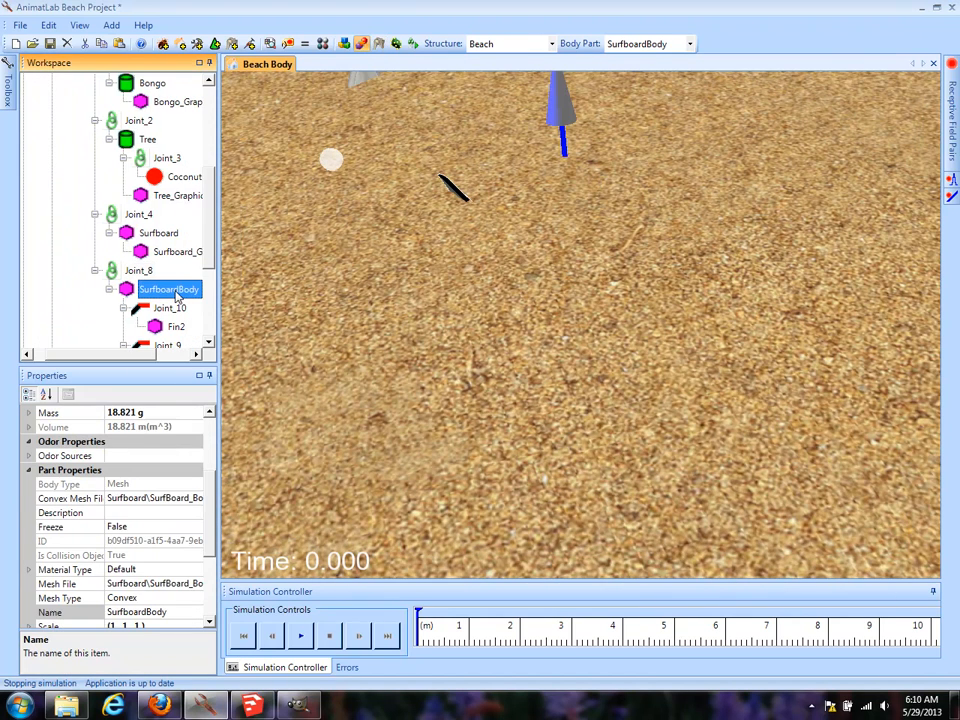
scroll(211, 430, up, 3)
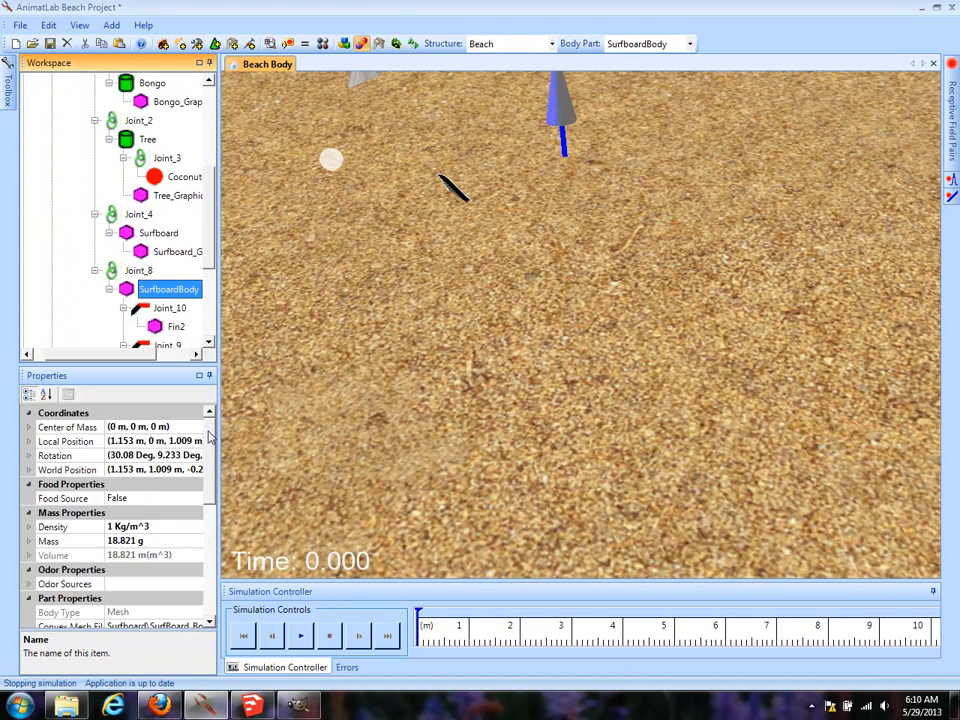
click(29, 441)
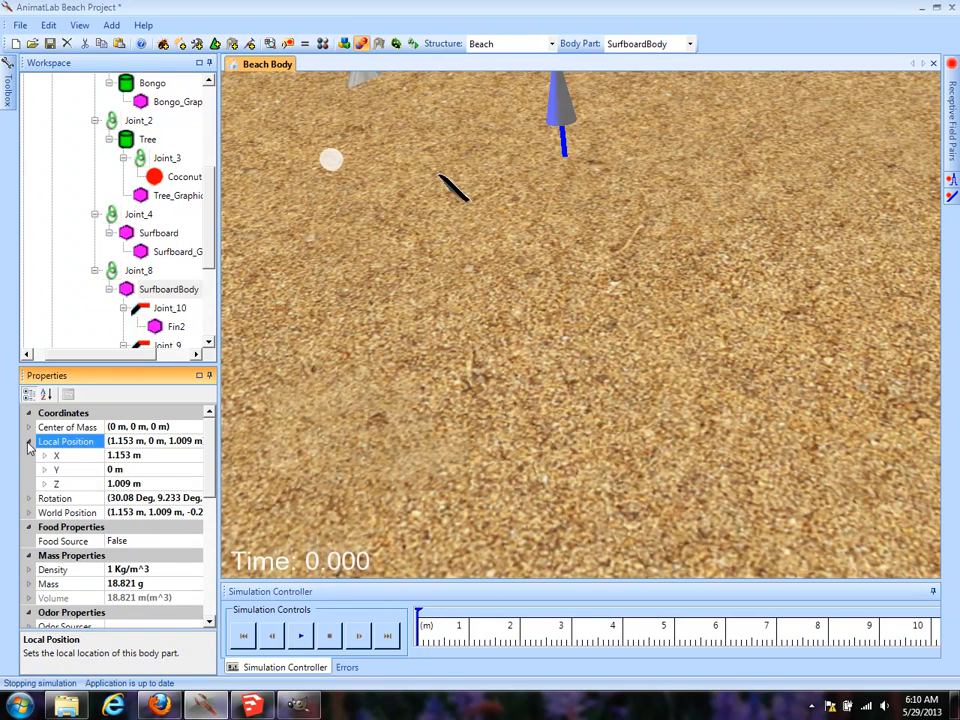
click(142, 455)
click(115, 455)
click(129, 469)
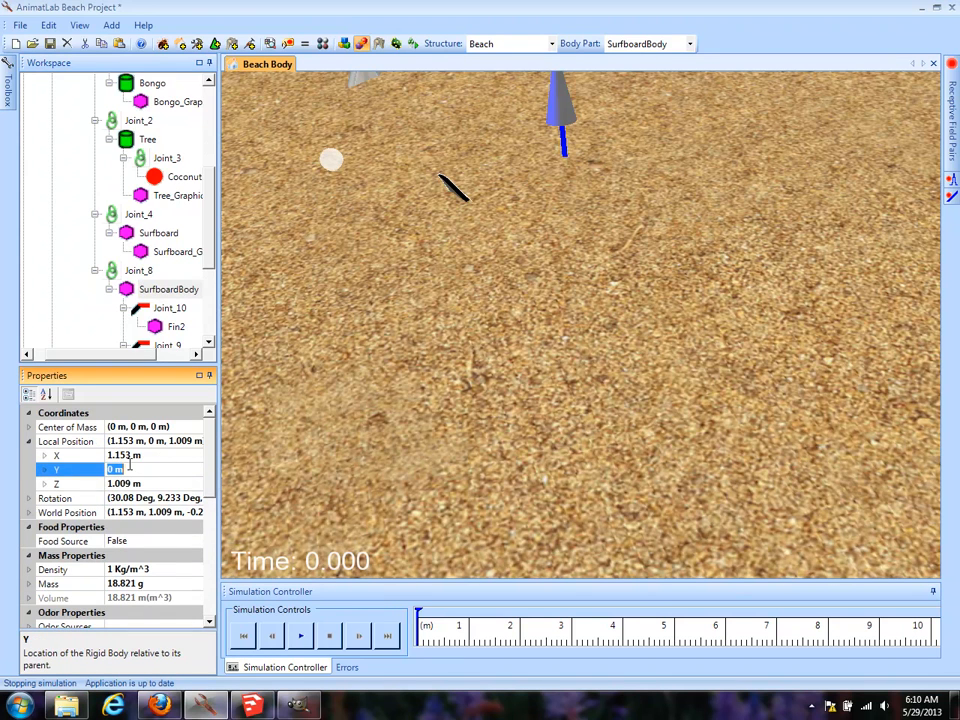
text(3)
click(95, 487)
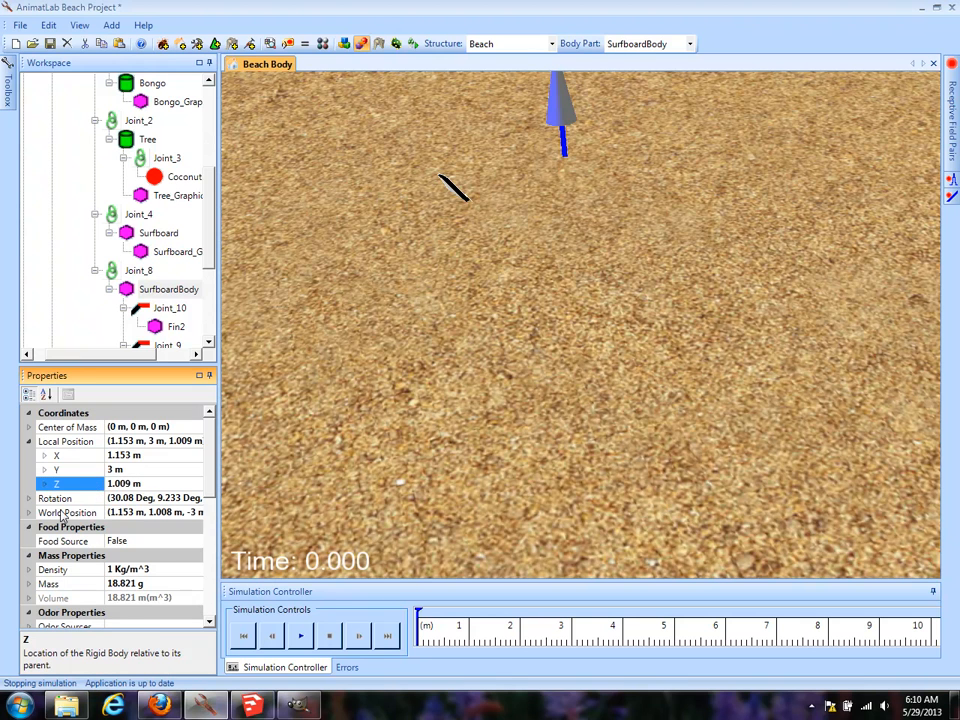
Set the world Y position of the SurfboardBody part to 3 m so it floats above the sand.
click(29, 513)
click(155, 540)
text(3)
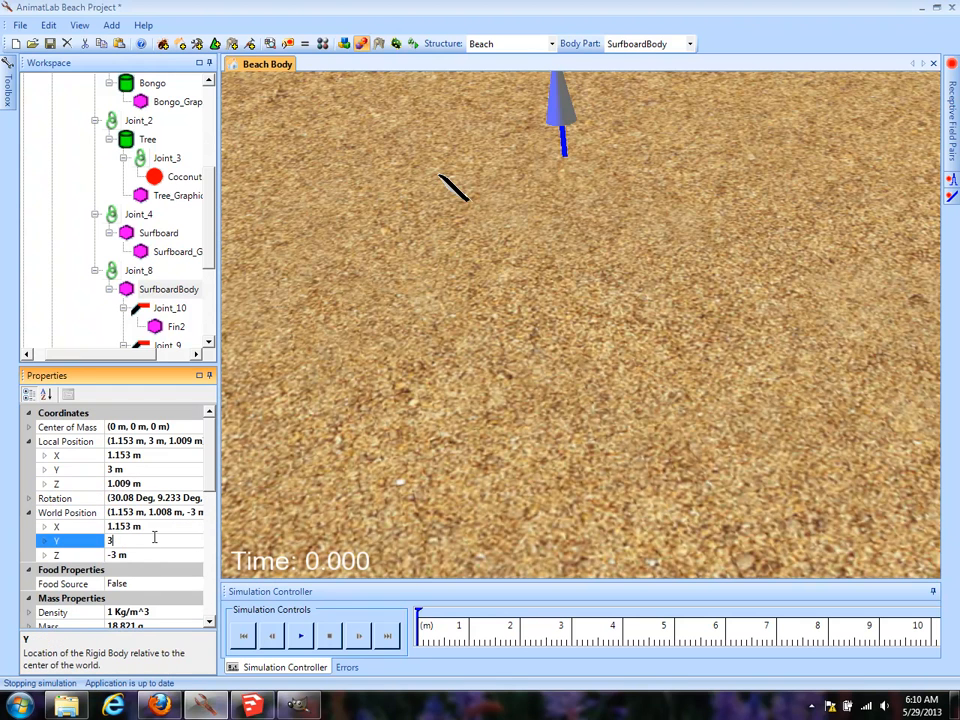
click(155, 526)
scroll(519, 238, down, 5)
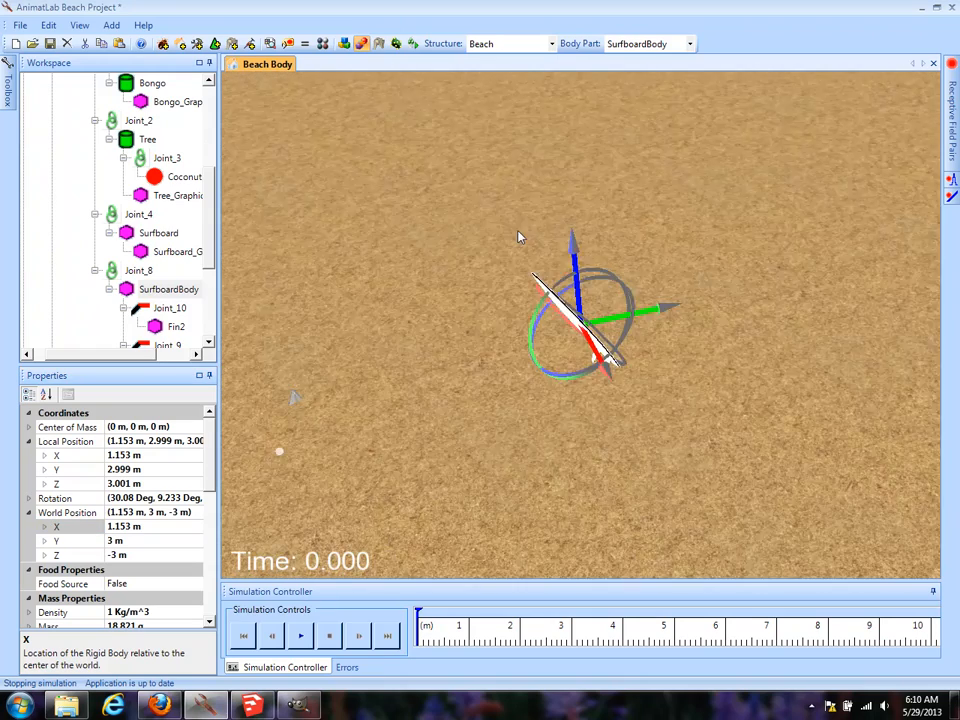
Move the SurfboardBody part along its Y axis to a local Y position of about -5.1 m.
drag(618, 321, 312, 399)
scroll(619, 337, down, 3)
drag(621, 337, 664, 325)
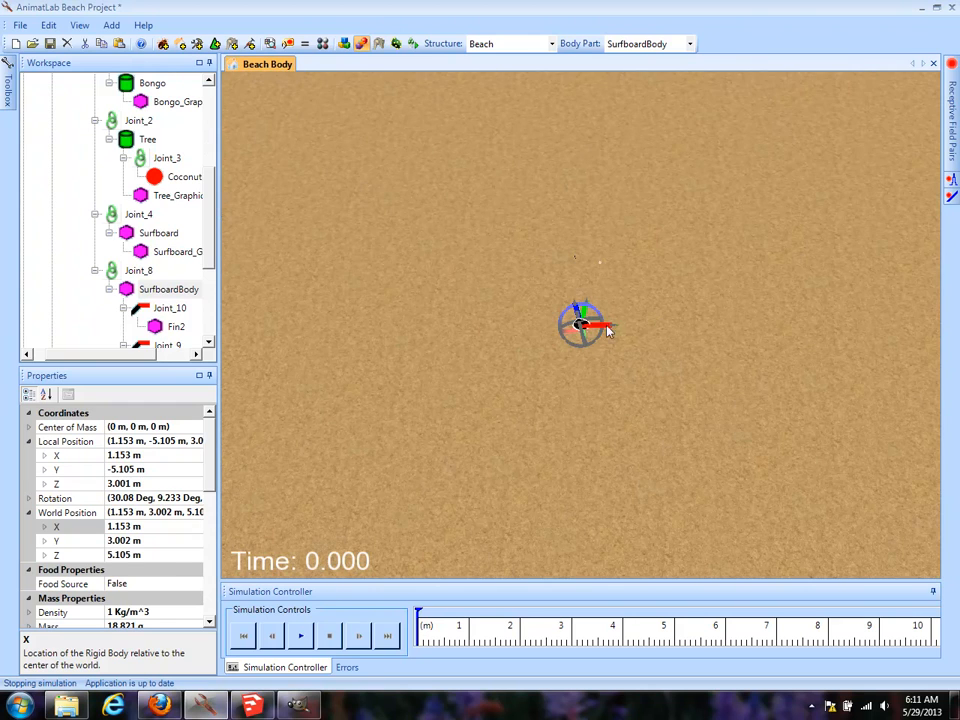
Reselect the SurfboardBody part, shift it along its X axis in the negative direction and raise it well above the sand.
click(614, 329)
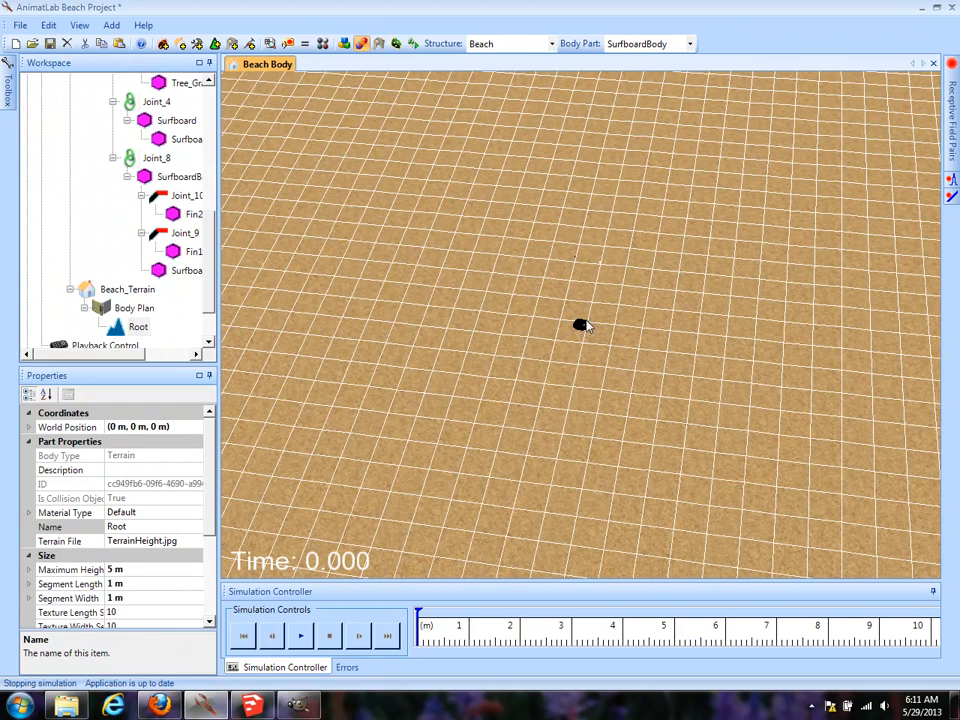
click(579, 328)
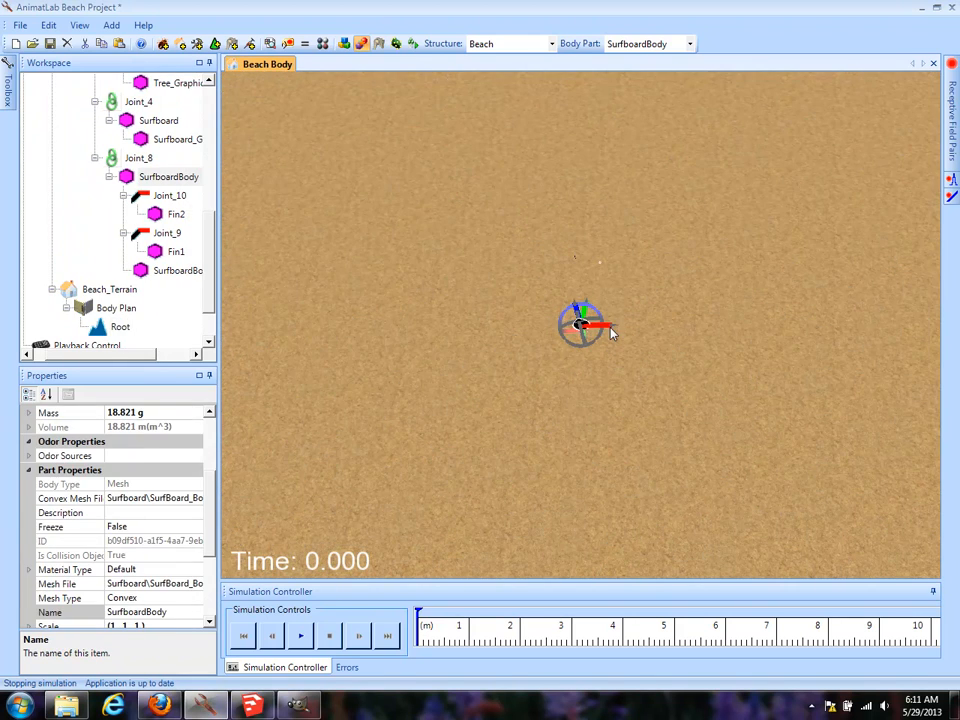
right_drag(652, 306, 638, 374)
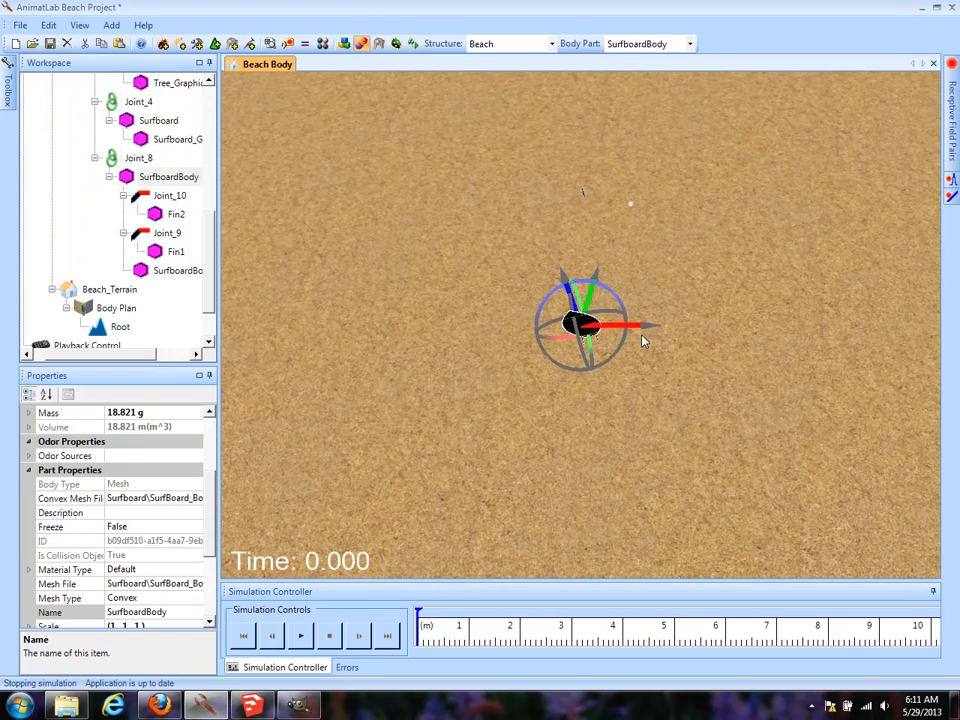
drag(642, 328, 152, 328)
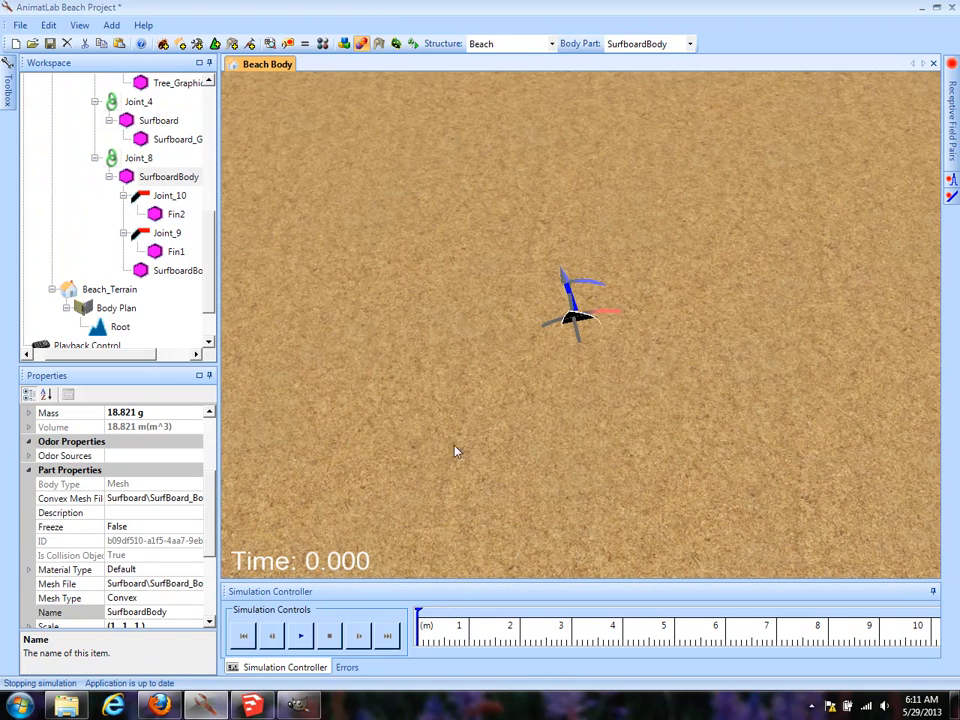
drag(570, 283, 542, 75)
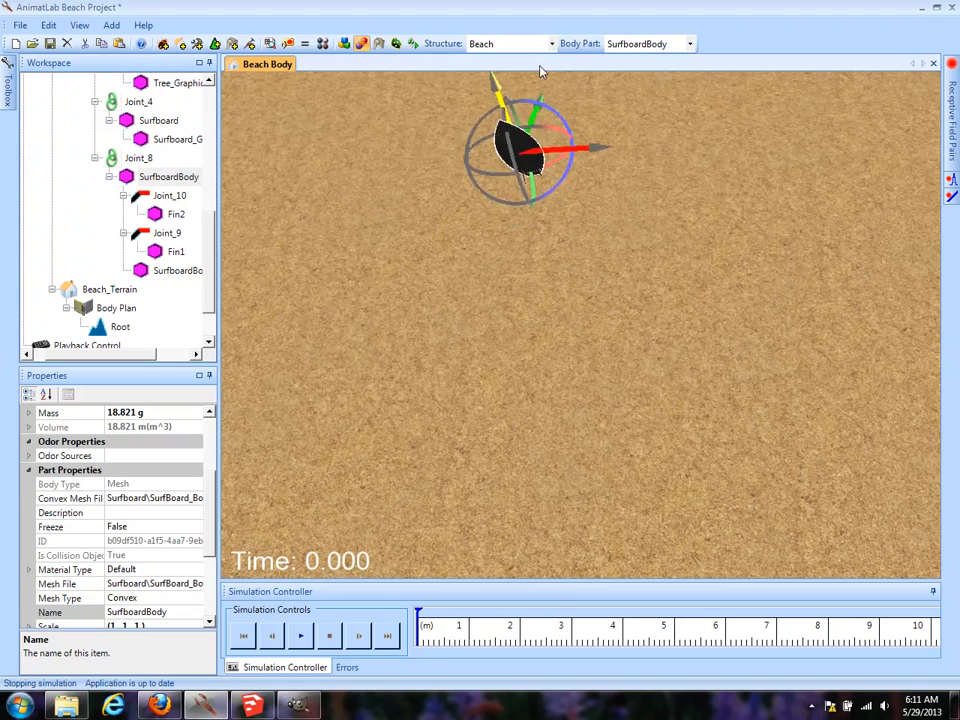
Continue moving the SurfboardBody part along its X axis until it is near the palm tree.
right_drag(597, 334, 638, 293)
drag(615, 330, 357, 331)
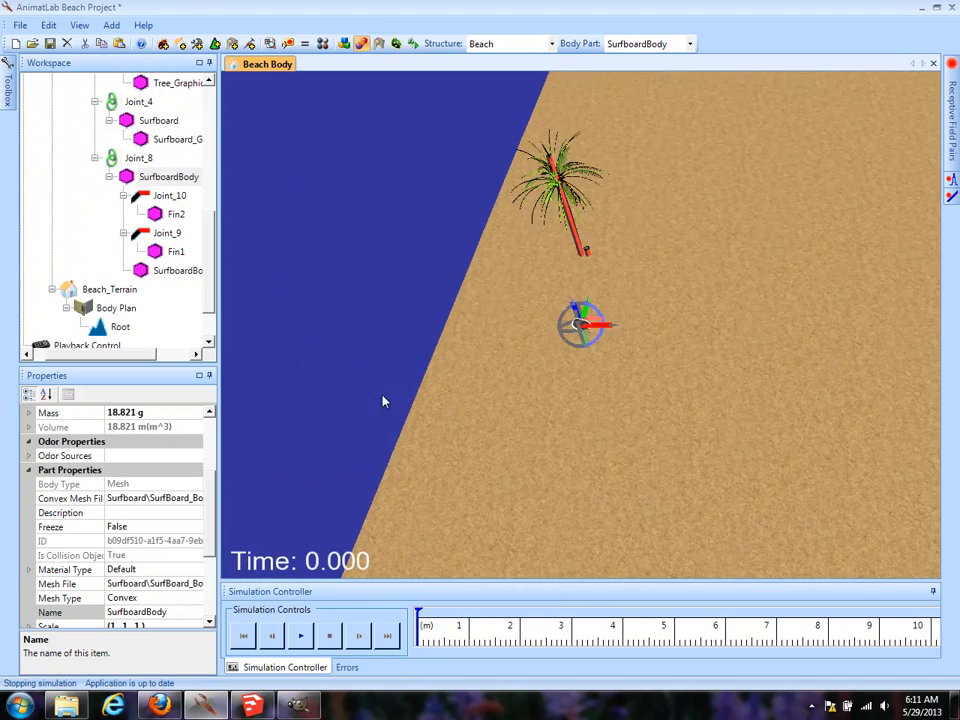
drag(394, 390, 658, 270)
right_drag(662, 300, 677, 497)
drag(652, 322, 541, 341)
Focus the view on the Surfboard part and select it in the project hierarchy.
click(620, 44)
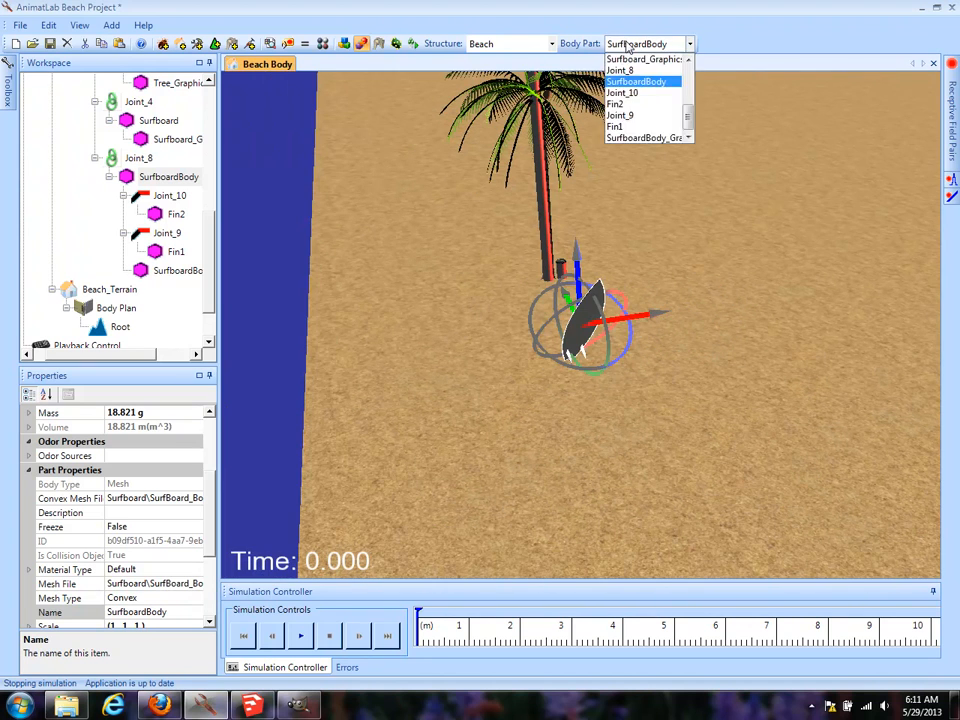
mouse_move(690, 116)
mouse_down()
mouse_move(690, 88)
mouse_move(690, 100)
mouse_up()
click(628, 104)
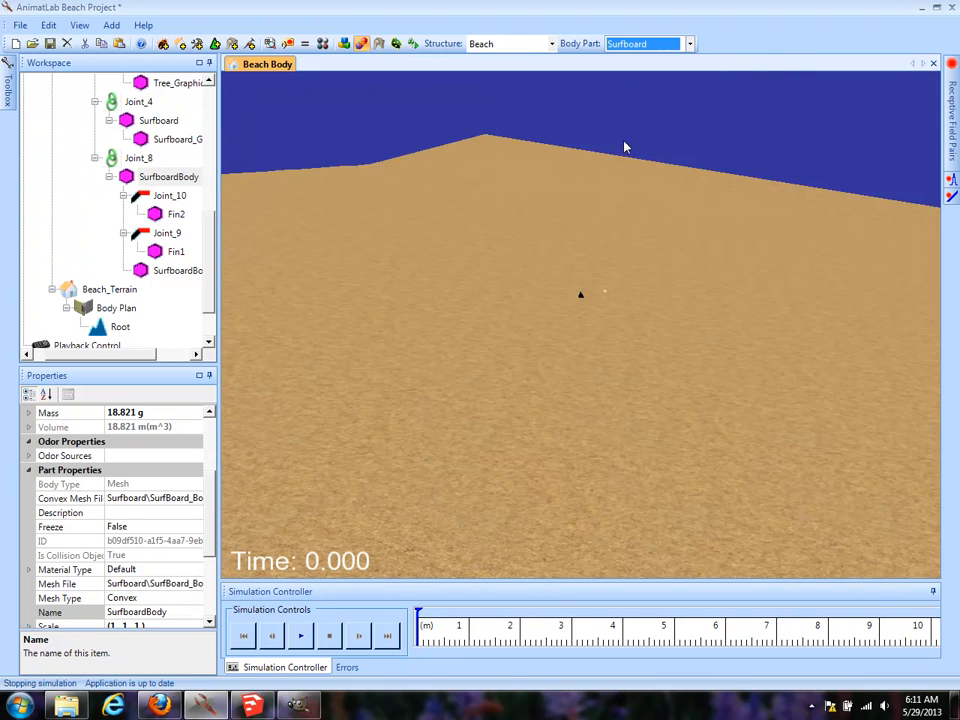
click(147, 119)
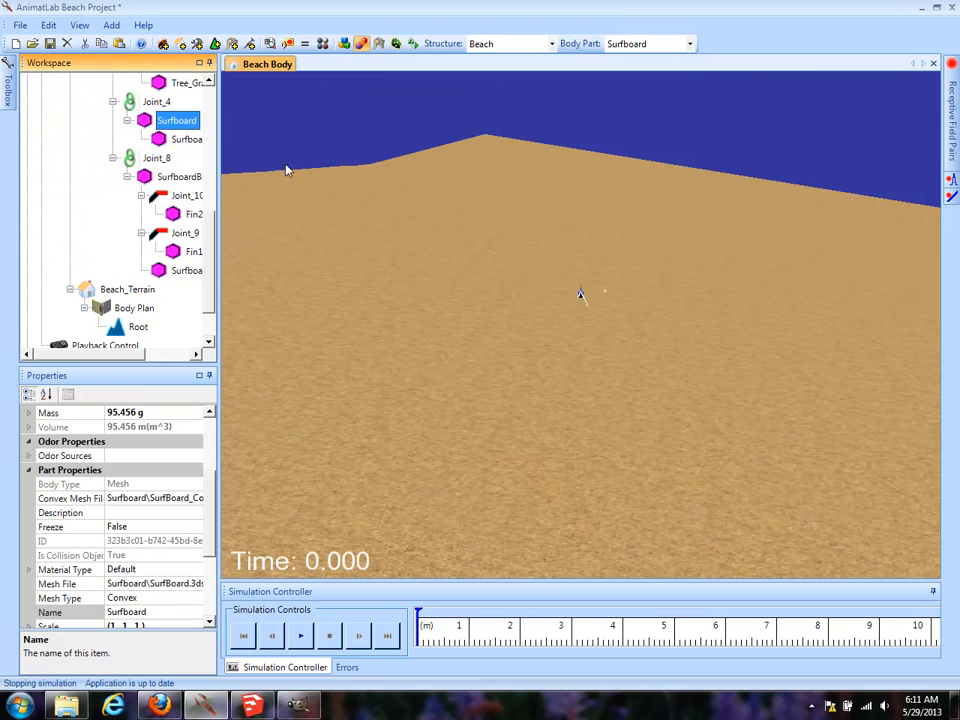
Raise the Surfboard part along its Z axis until it stands clear of the sand.
drag(581, 288, 597, 135)
drag(581, 293, 583, 217)
drag(612, 307, 307, 432)
drag(640, 341, 540, 295)
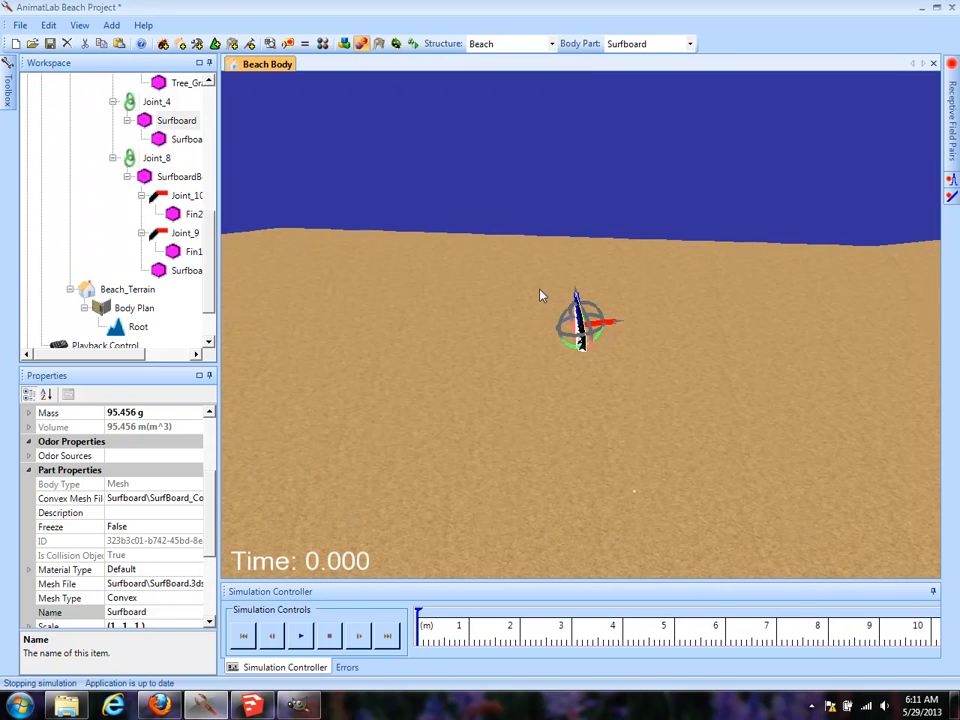
Move the Surfboard part along its X axis toward the palm tree.
click(604, 325)
click(584, 335)
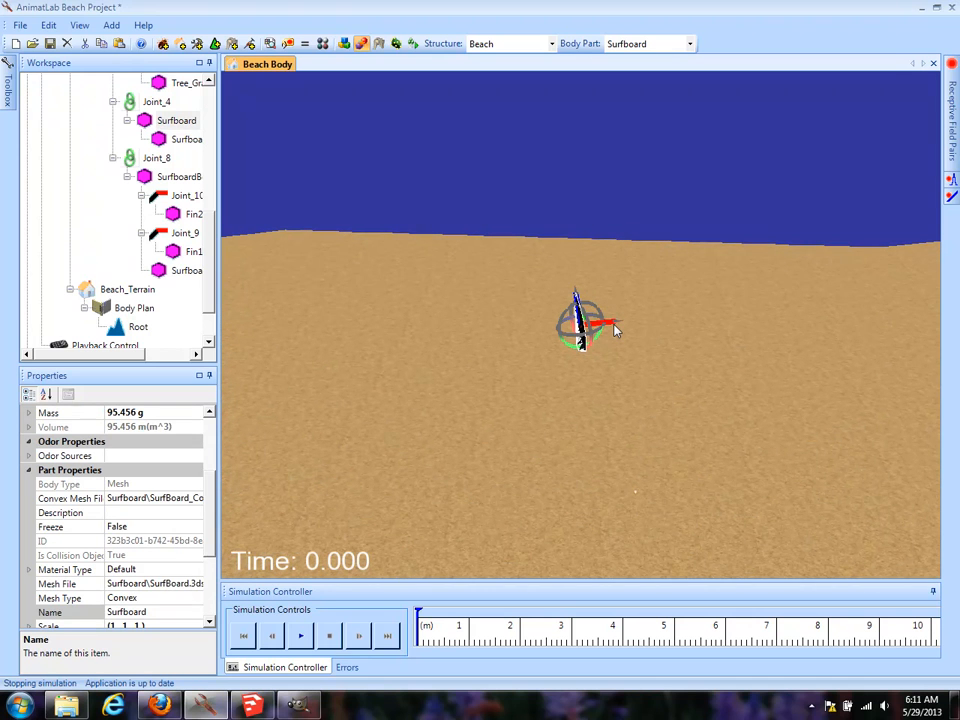
drag(614, 325, 256, 380)
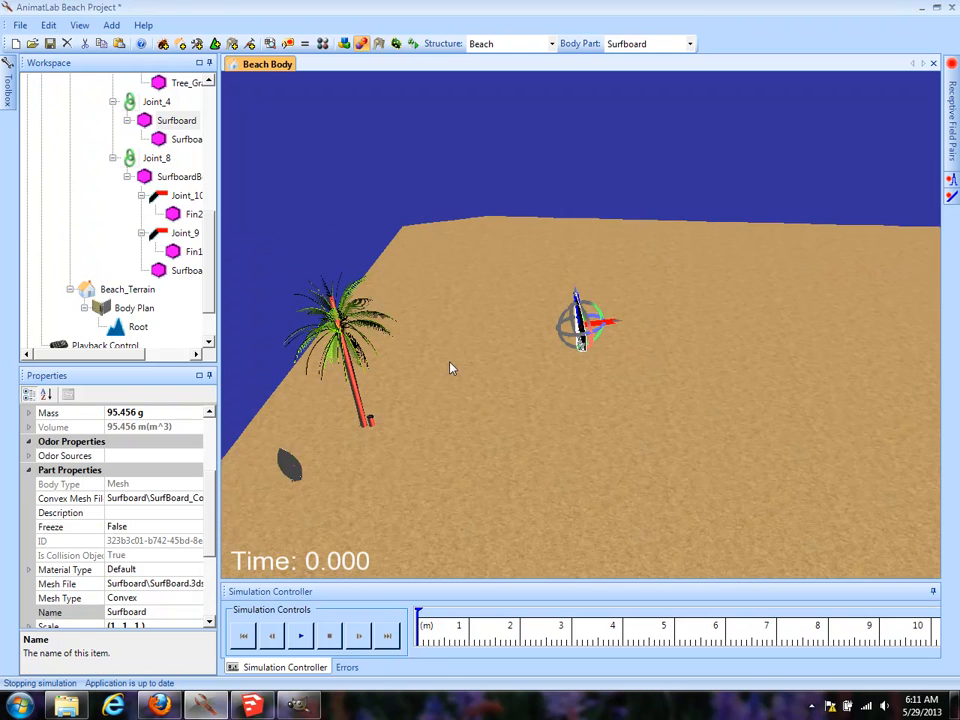
drag(612, 328, 429, 384)
drag(480, 348, 592, 366)
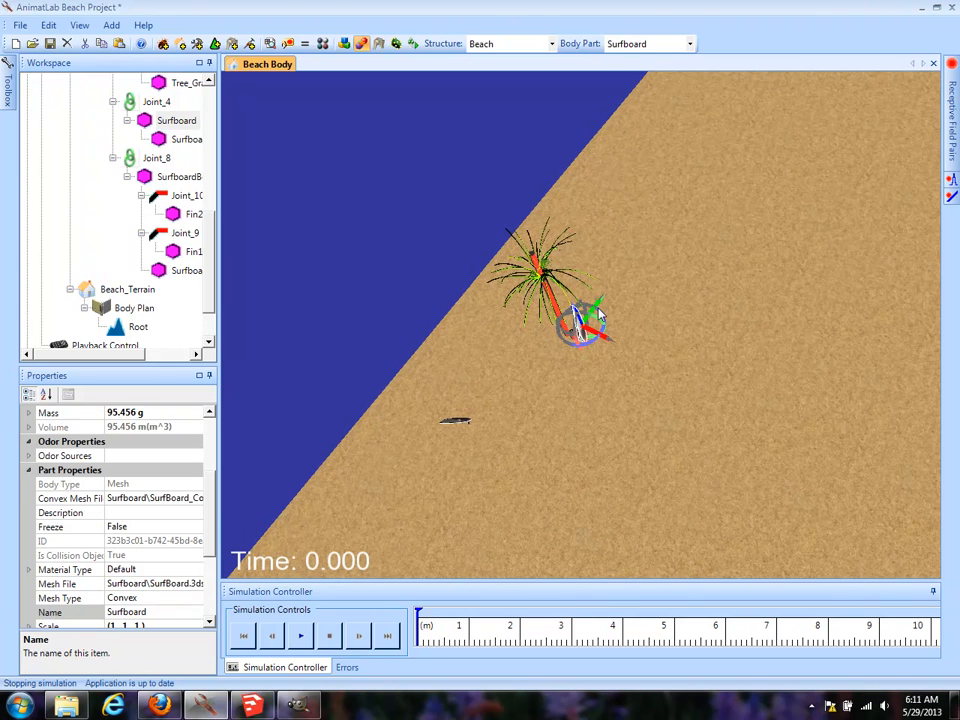
Shift the Surfboard part along its Y axis away from the tree and fine-tune its X position.
drag(600, 316, 704, 213)
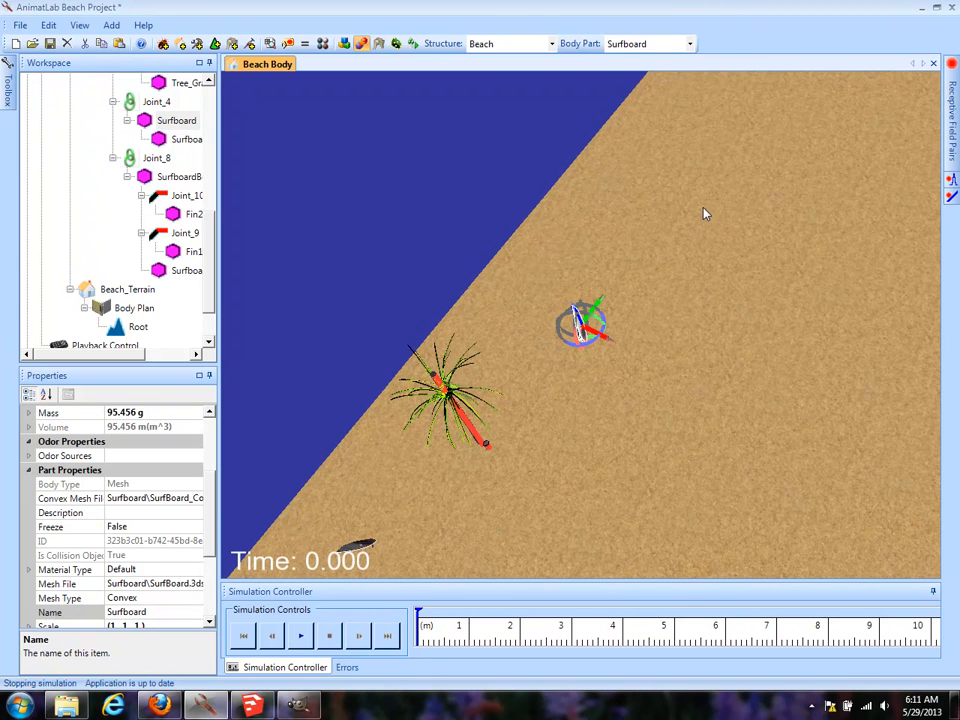
mouse_move(601, 337)
mouse_down()
mouse_move(564, 328)
mouse_move(572, 313)
mouse_move(592, 356)
mouse_move(588, 342)
mouse_up()
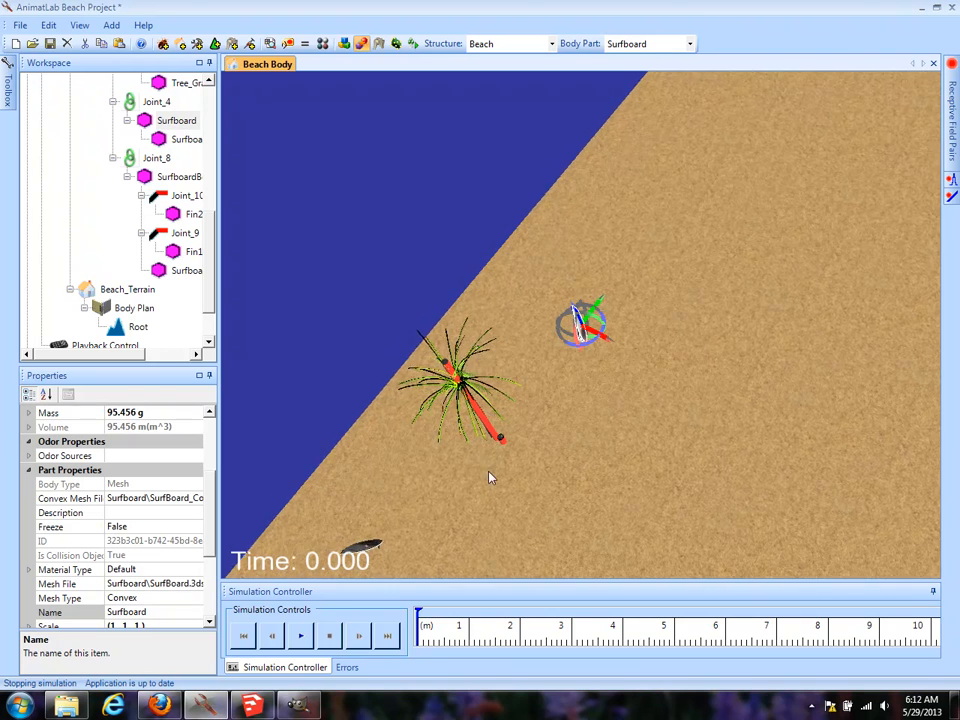
drag(479, 497, 656, 298)
drag(459, 484, 485, 478)
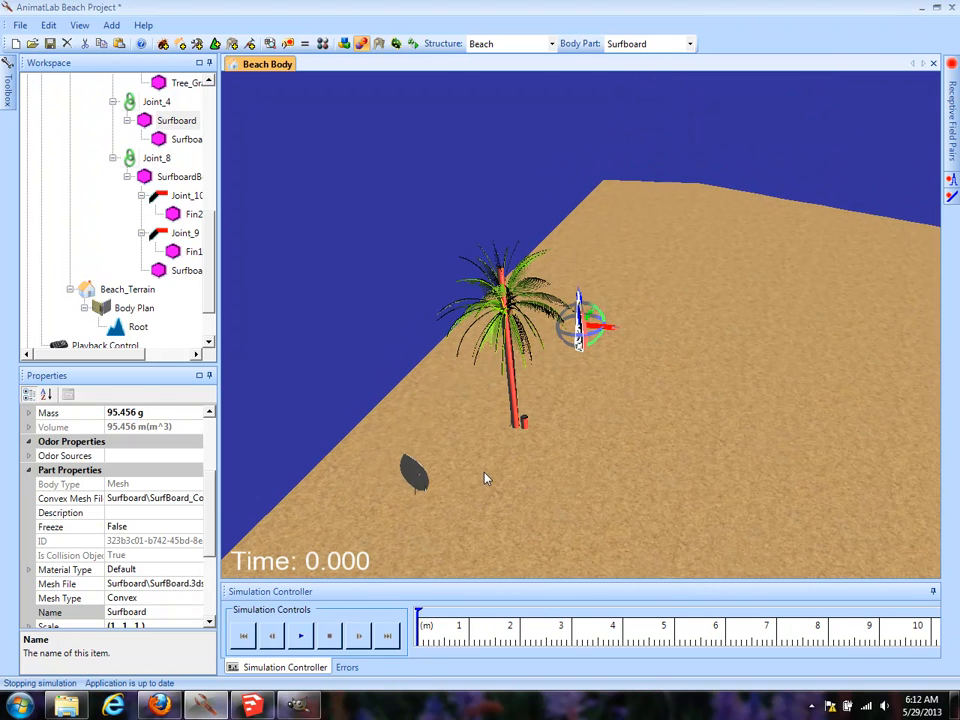
Select the SurfboardBody part again and shift it along its X axis toward the palm tree.
click(414, 479)
drag(414, 497, 503, 420)
drag(420, 533, 362, 372)
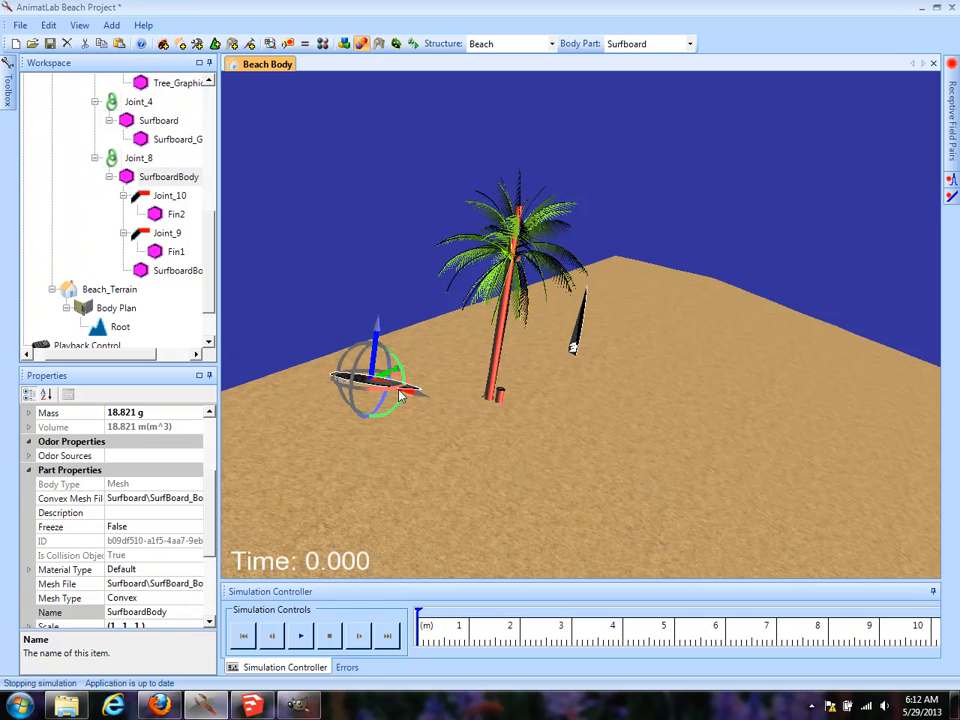
drag(419, 397, 467, 404)
Focus the view on the Tree and briefly run the simulation to check how the parts land on the sand.
drag(390, 482, 298, 394)
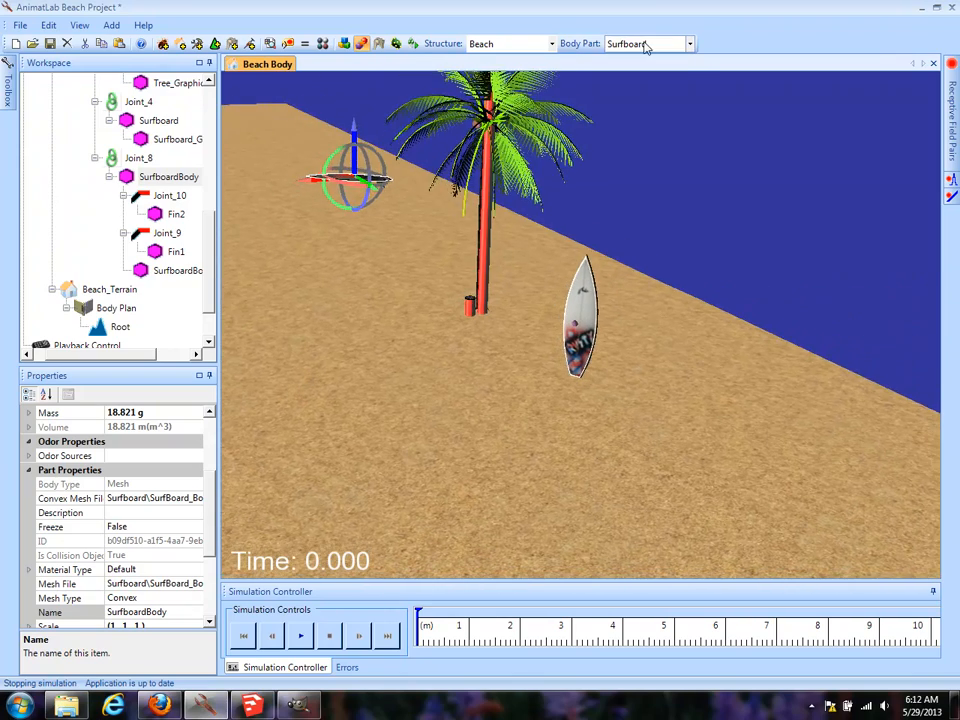
click(646, 44)
scroll(650, 120, down, 1)
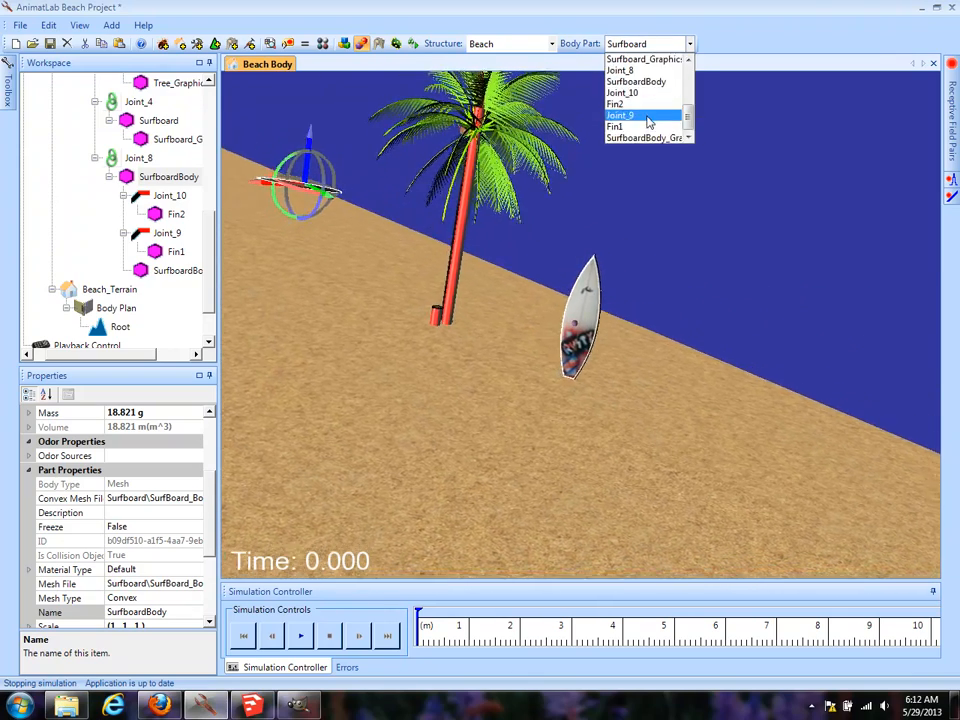
scroll(640, 105, up, 3)
click(625, 116)
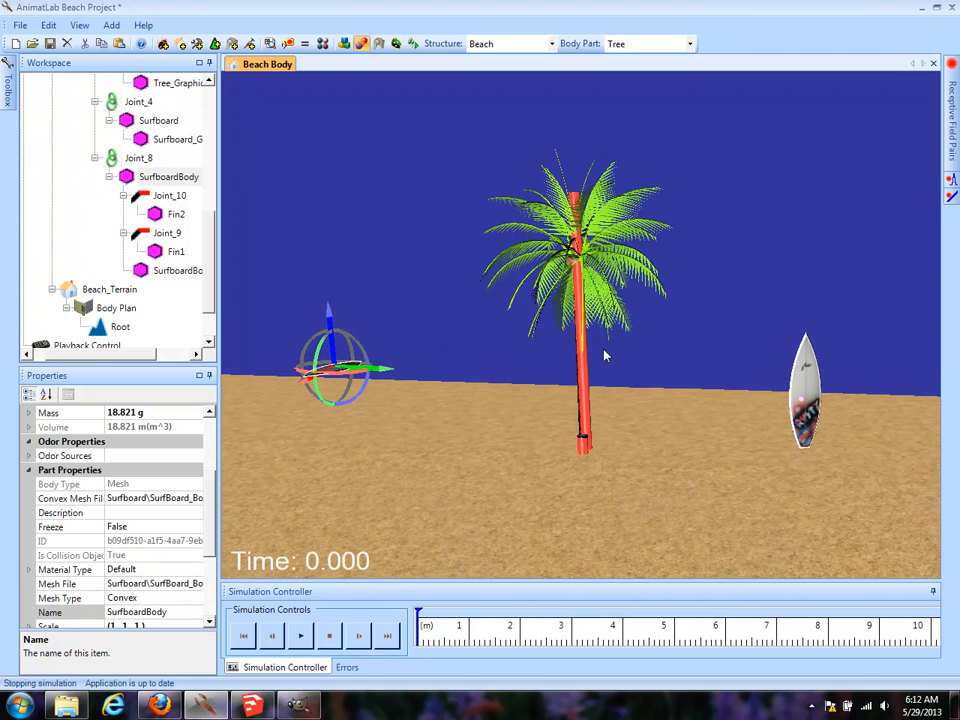
click(300, 640)
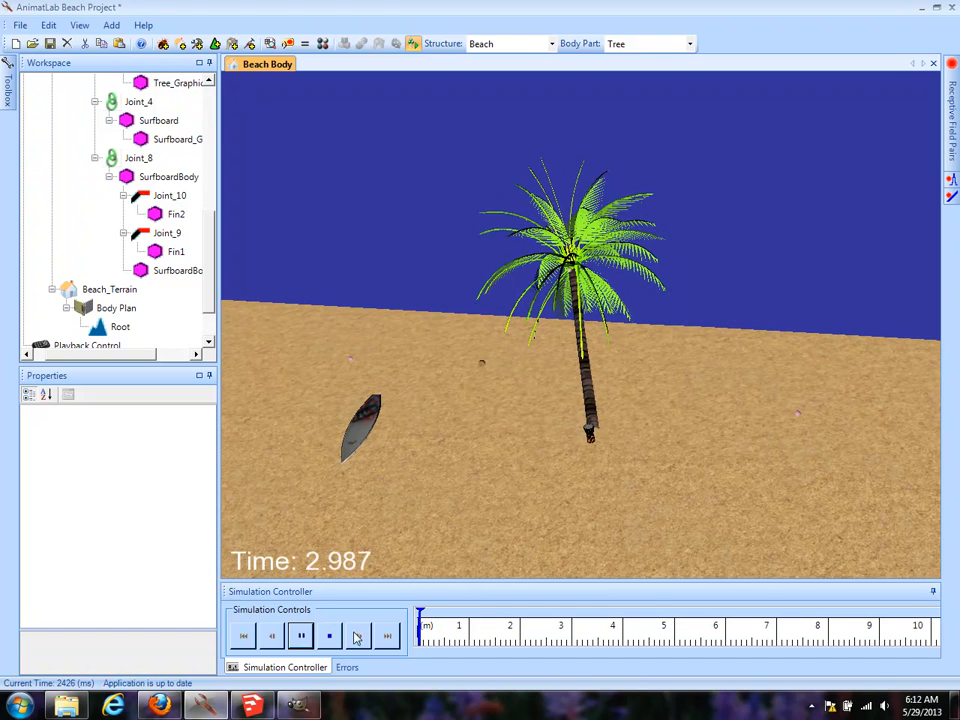
click(332, 638)
Select the Tree and rotate it about its vertical Z axis to swing the coconut toward the bongo.
drag(622, 467, 658, 454)
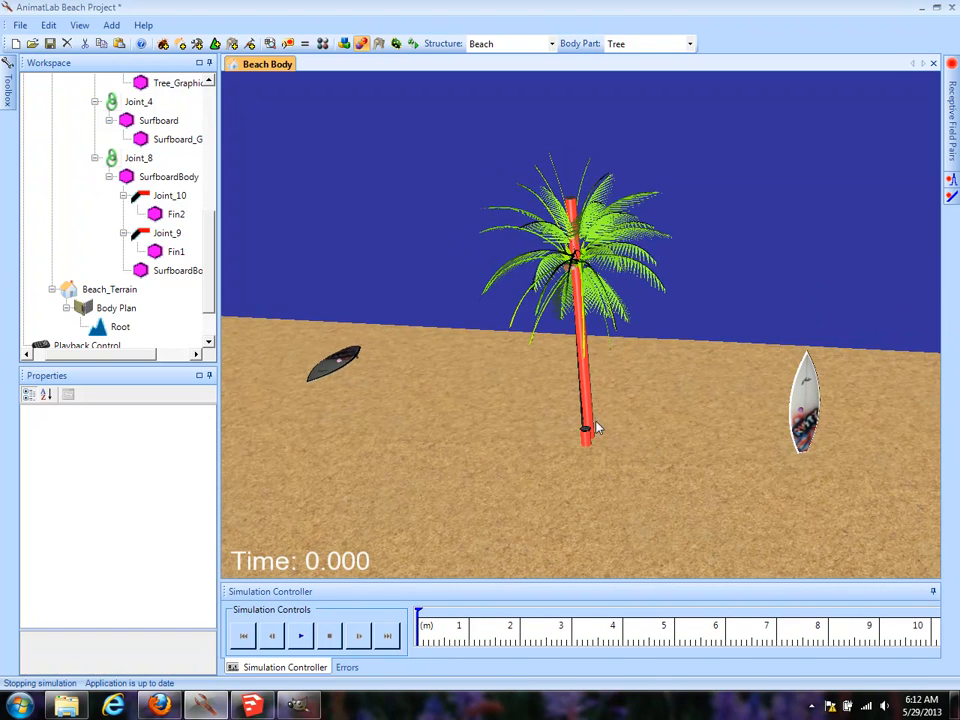
right_drag(621, 339, 634, 477)
drag(498, 487, 543, 499)
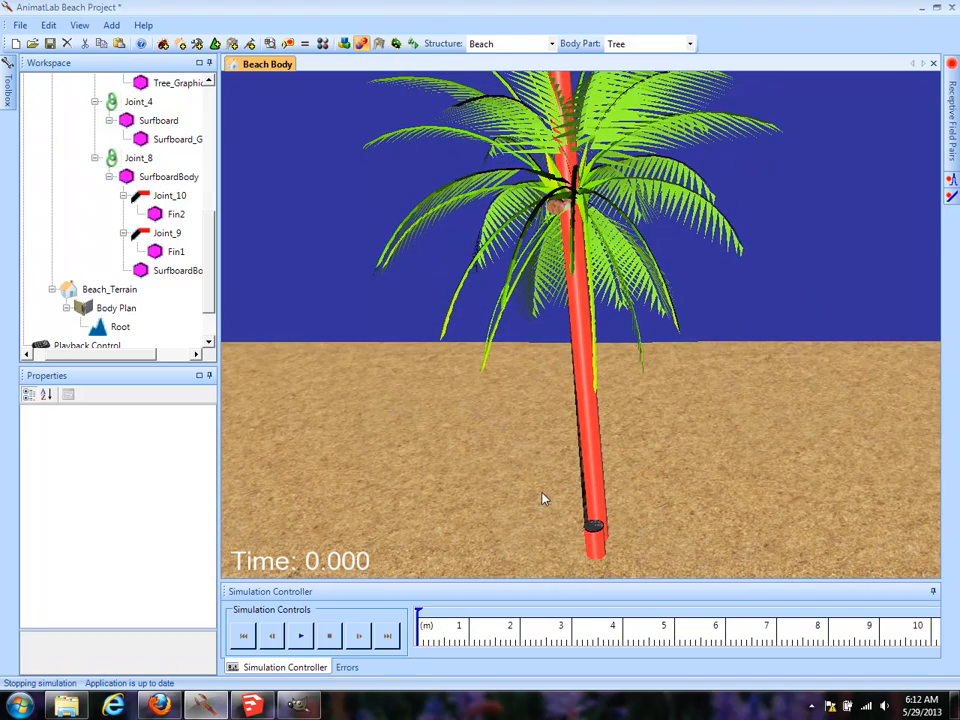
click(593, 476)
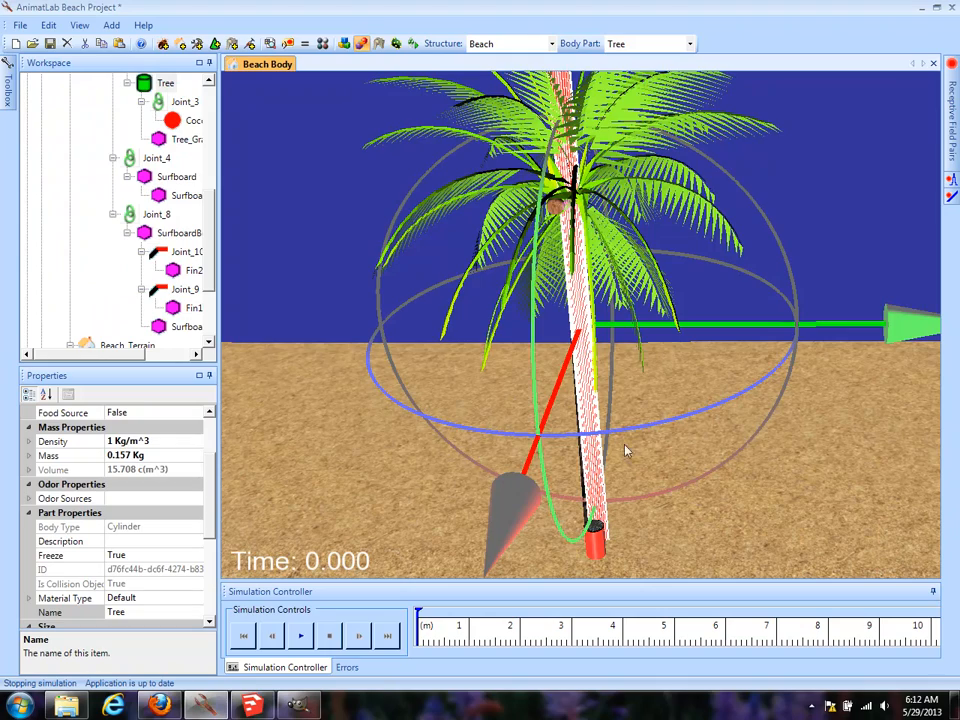
drag(625, 443, 814, 381)
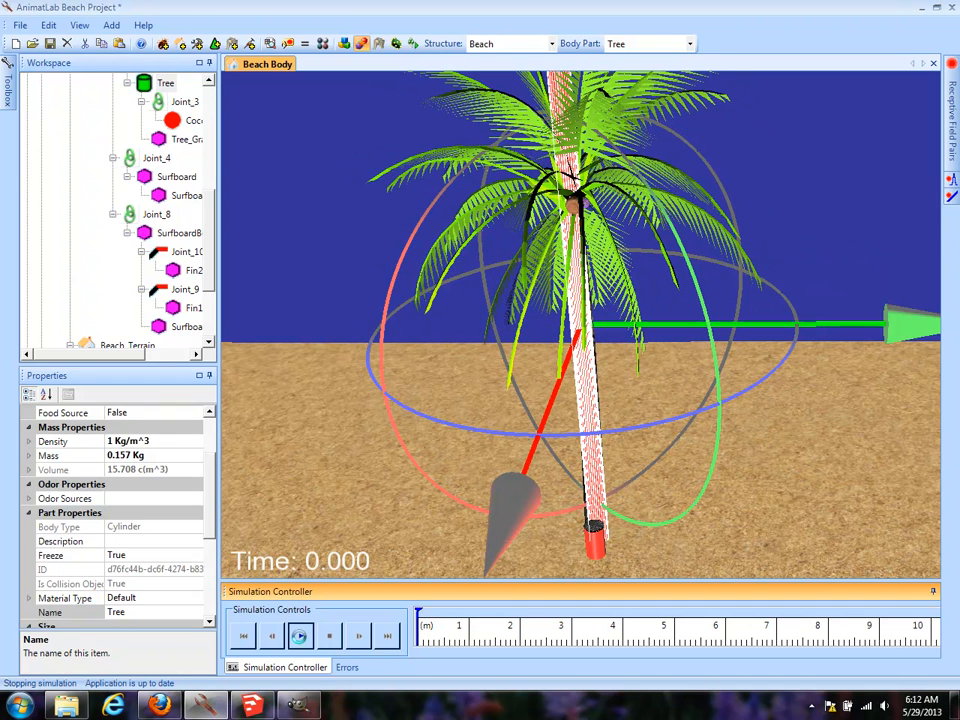
Run the simulation again, examine the falling parts and the whole beach terrain from several angles, and stop it.
click(300, 636)
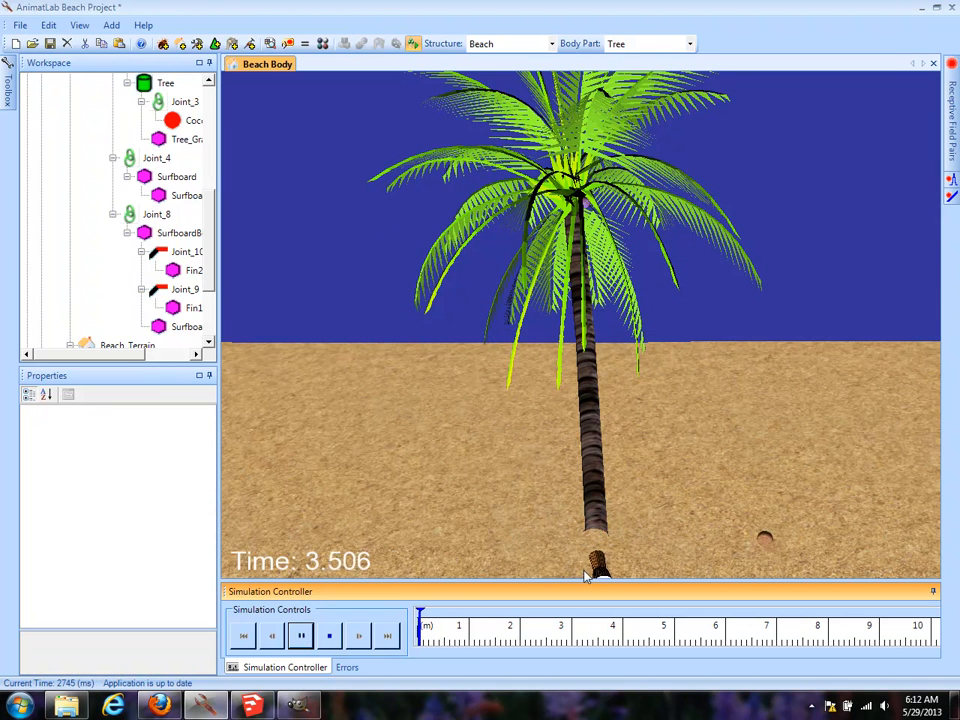
right_drag(710, 473, 778, 152)
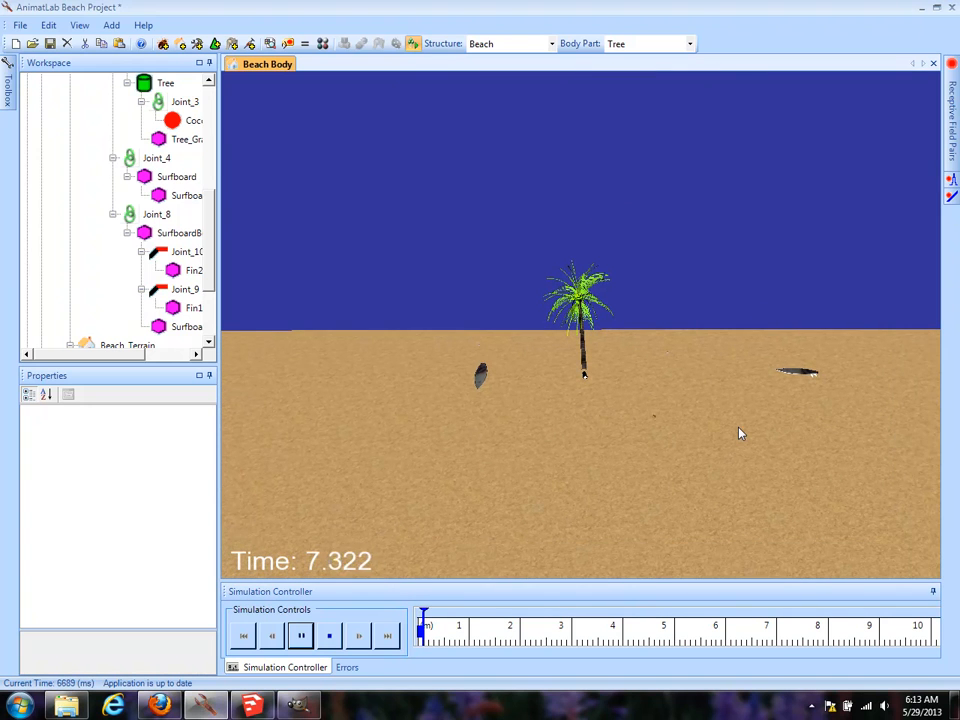
right_drag(715, 484, 722, 359)
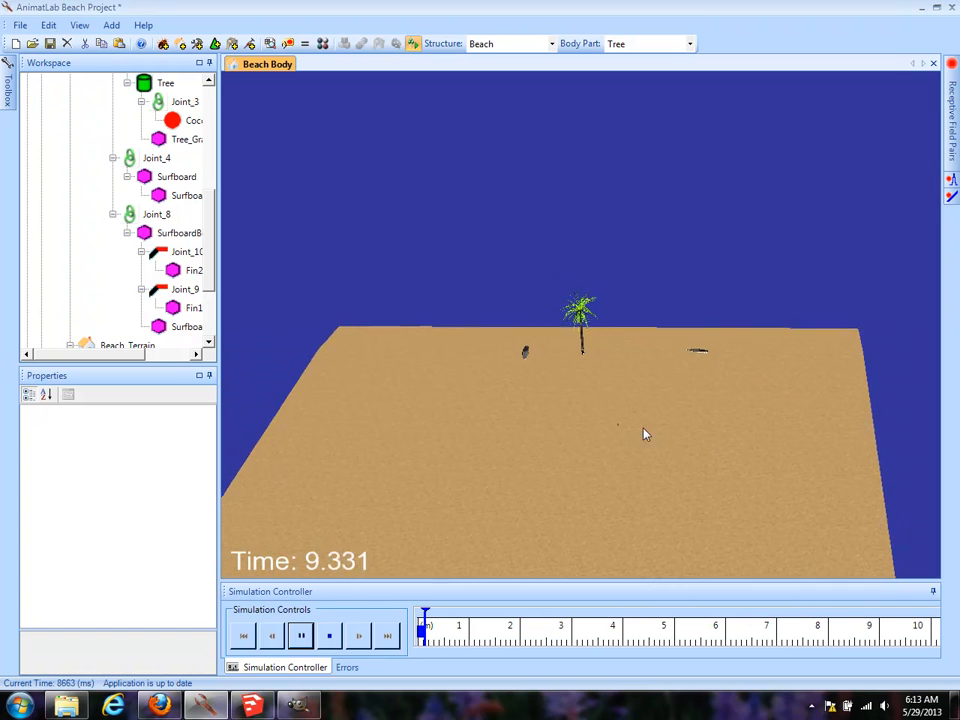
drag(737, 413, 282, 444)
drag(574, 446, 343, 446)
drag(474, 456, 241, 382)
drag(479, 383, 394, 479)
right_drag(450, 465, 479, 300)
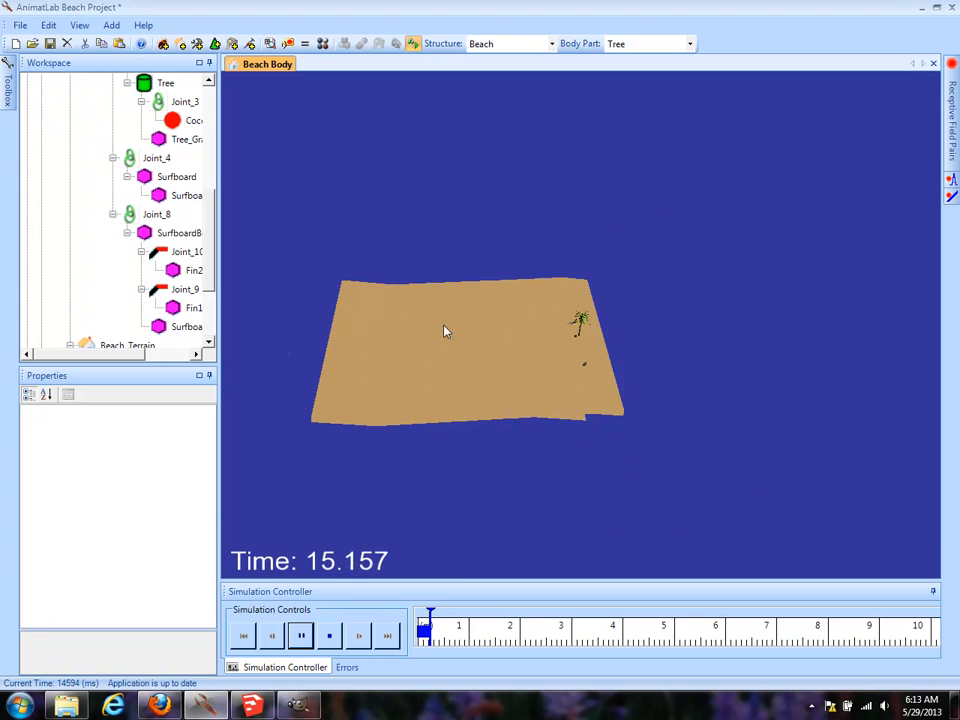
right_drag(377, 454, 390, 356)
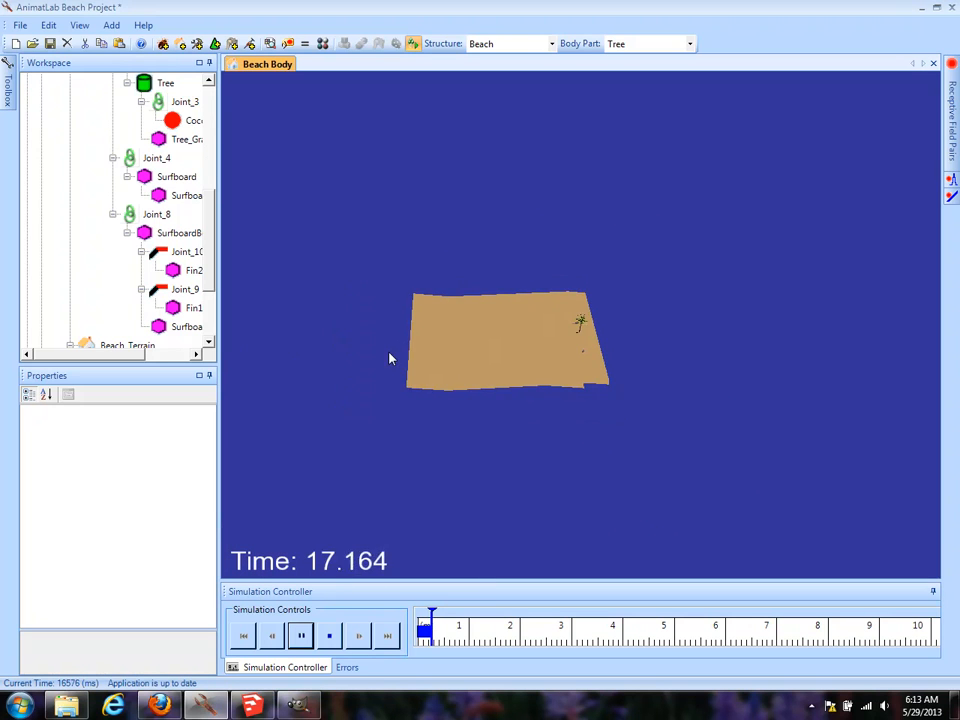
drag(390, 358, 392, 514)
click(329, 636)
Select the Sand plane and examine how far it extends beneath the beach terrain.
right_drag(531, 275, 536, 512)
drag(536, 512, 626, 433)
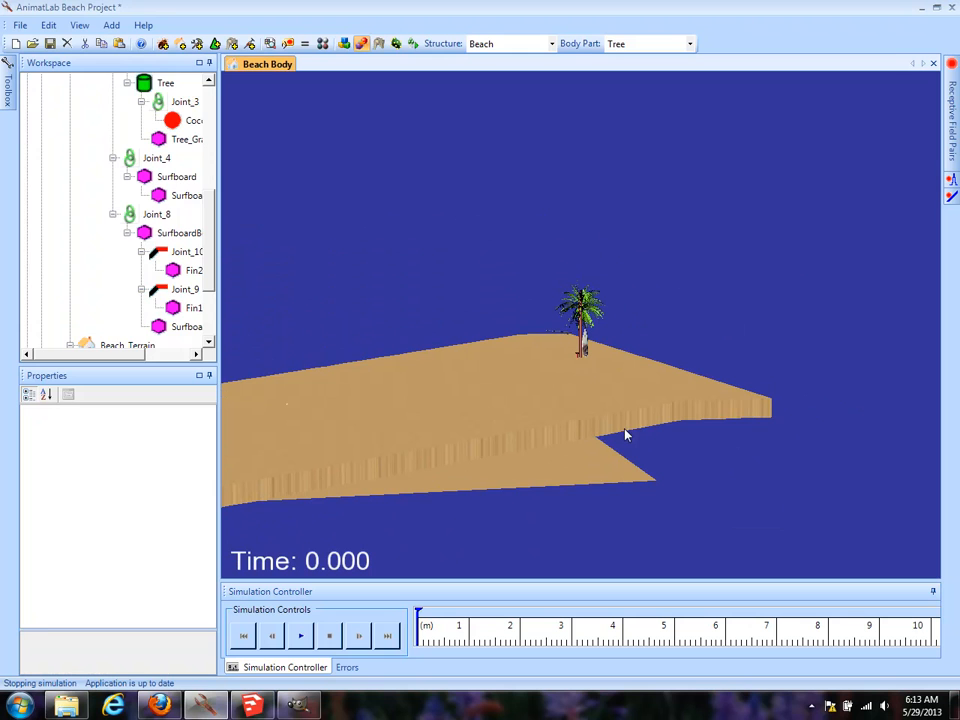
click(563, 486)
drag(210, 258, 215, 318)
scroll(215, 318, up, 2)
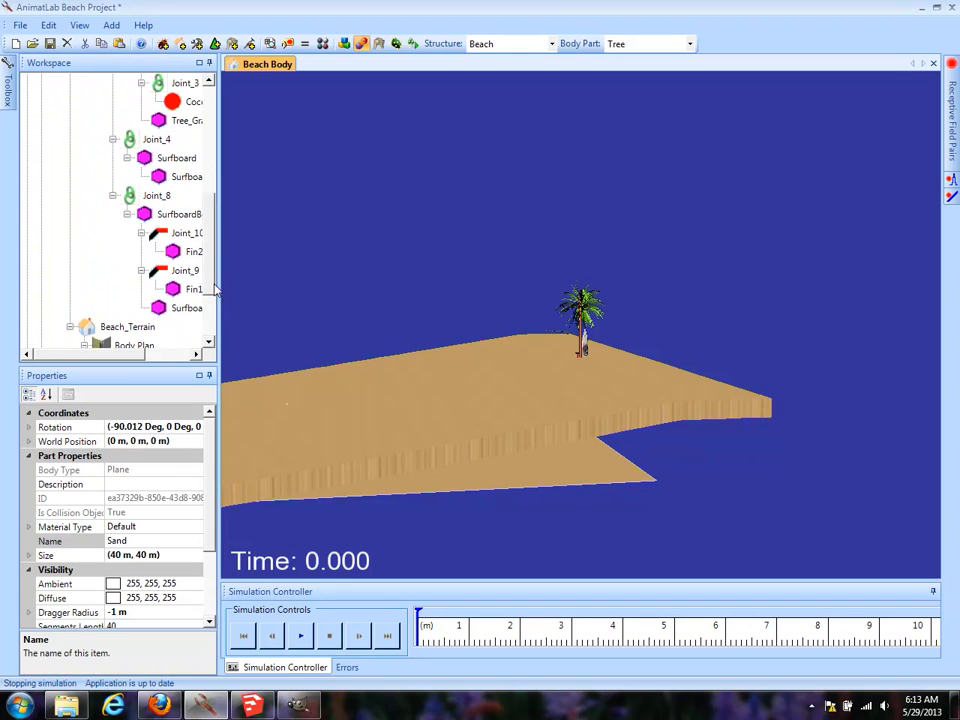
drag(588, 358, 520, 364)
drag(388, 364, 371, 444)
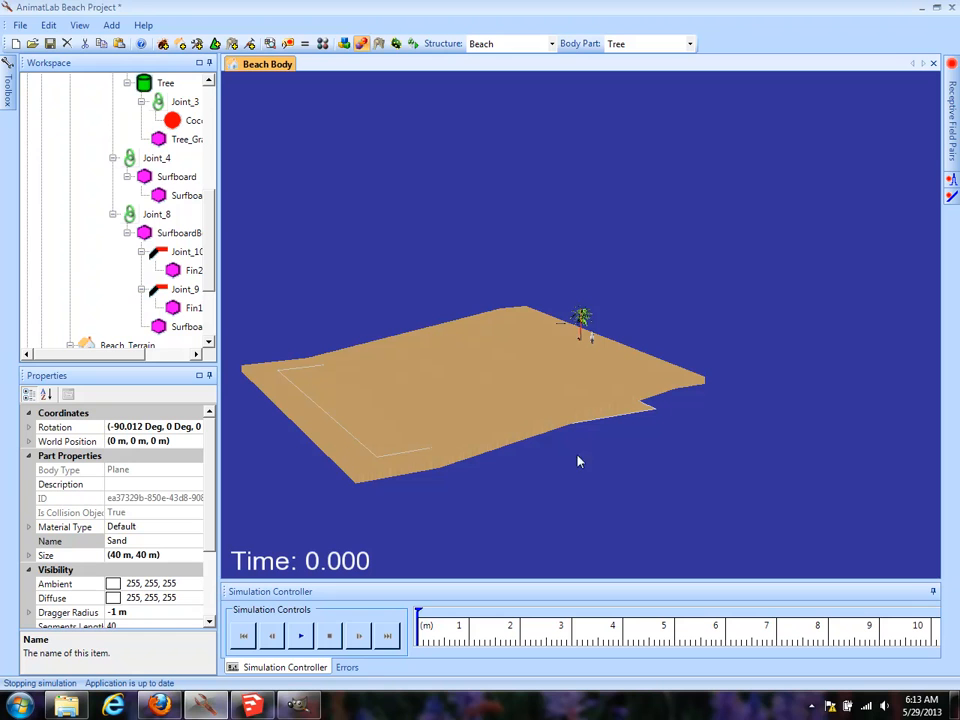
Enlarge the Sand plane by setting its X and Y size to 200 m each.
scroll(212, 518, down, 2)
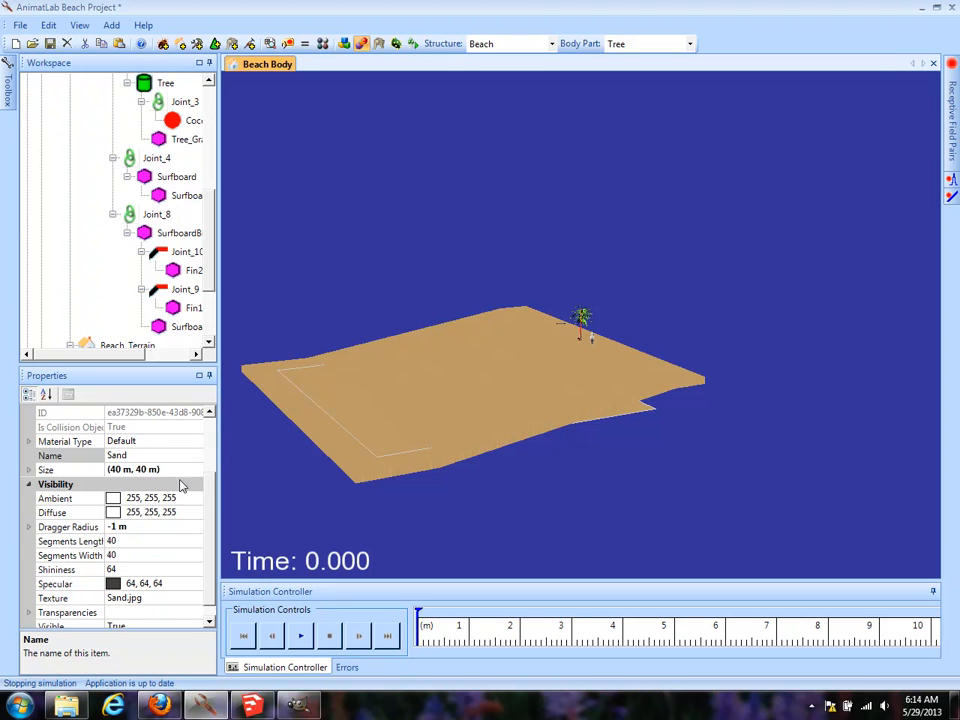
click(29, 469)
click(146, 484)
double_click(146, 484)
text(200)
key(Return)
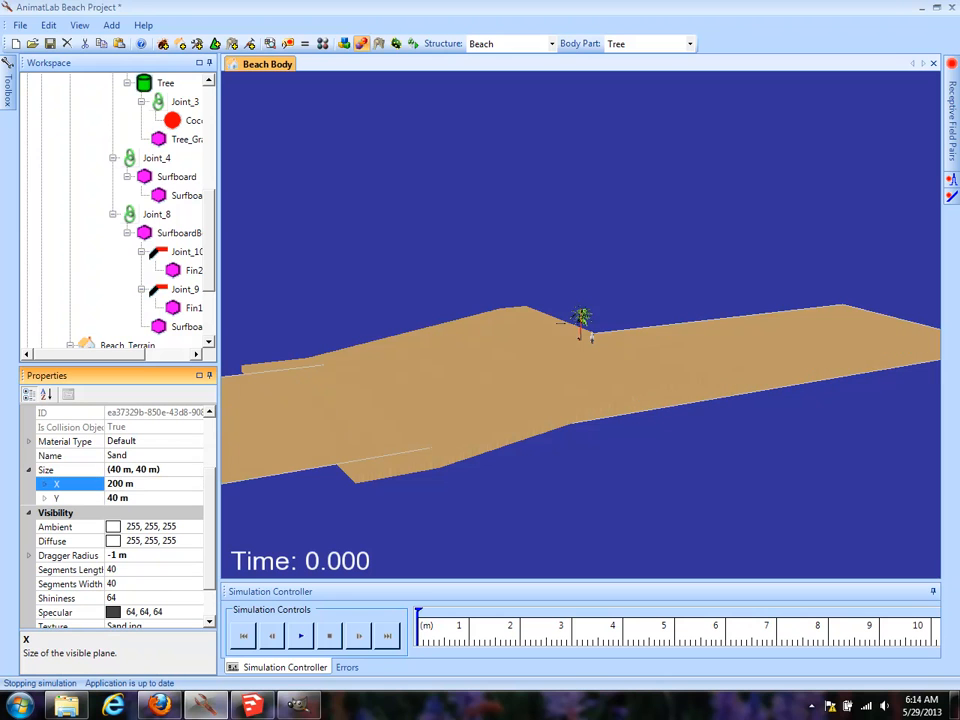
click(150, 498)
double_click(150, 498)
text(200)
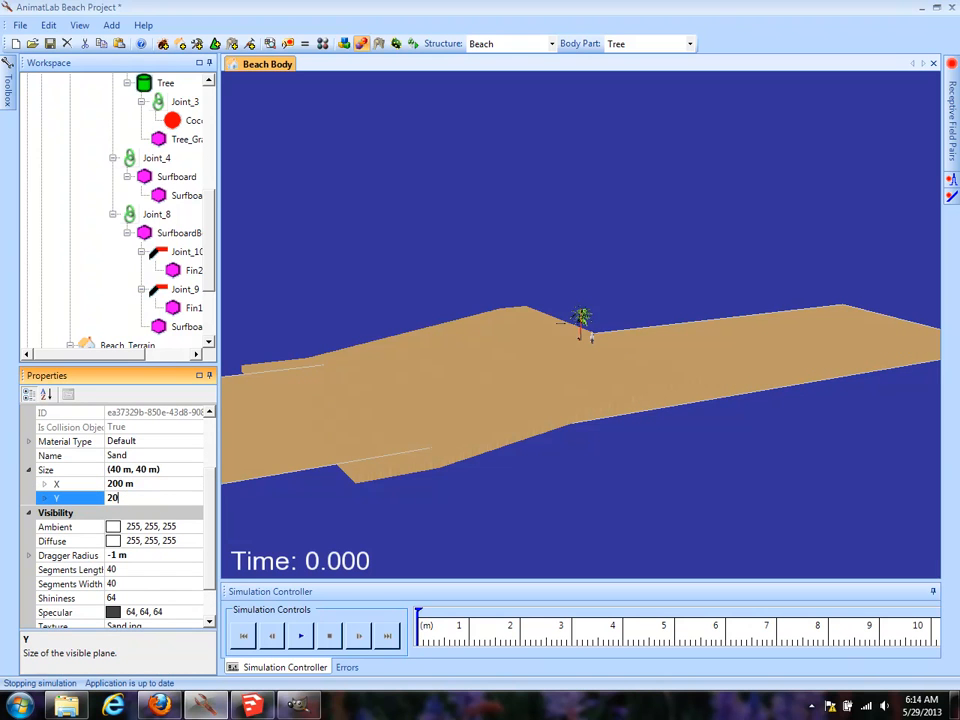
key(Return)
Examine the sand around the tree and surfboards from near and far, looking for where the plane and terrain meet.
drag(431, 398, 626, 337)
right_drag(626, 337, 638, 475)
drag(640, 481, 516, 465)
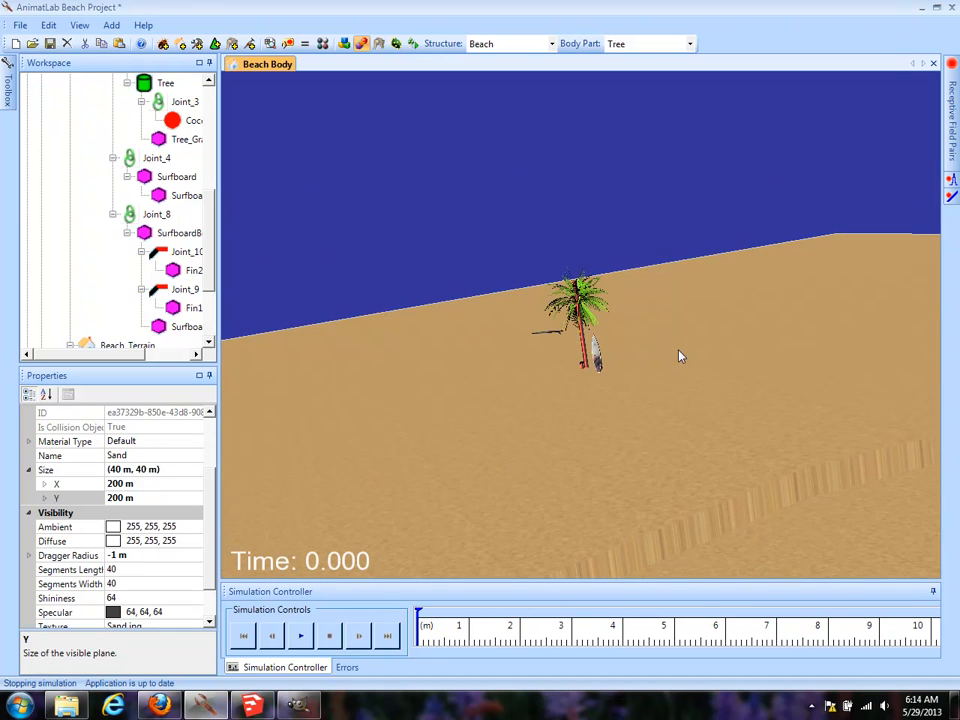
right_drag(679, 355, 688, 545)
drag(688, 545, 575, 345)
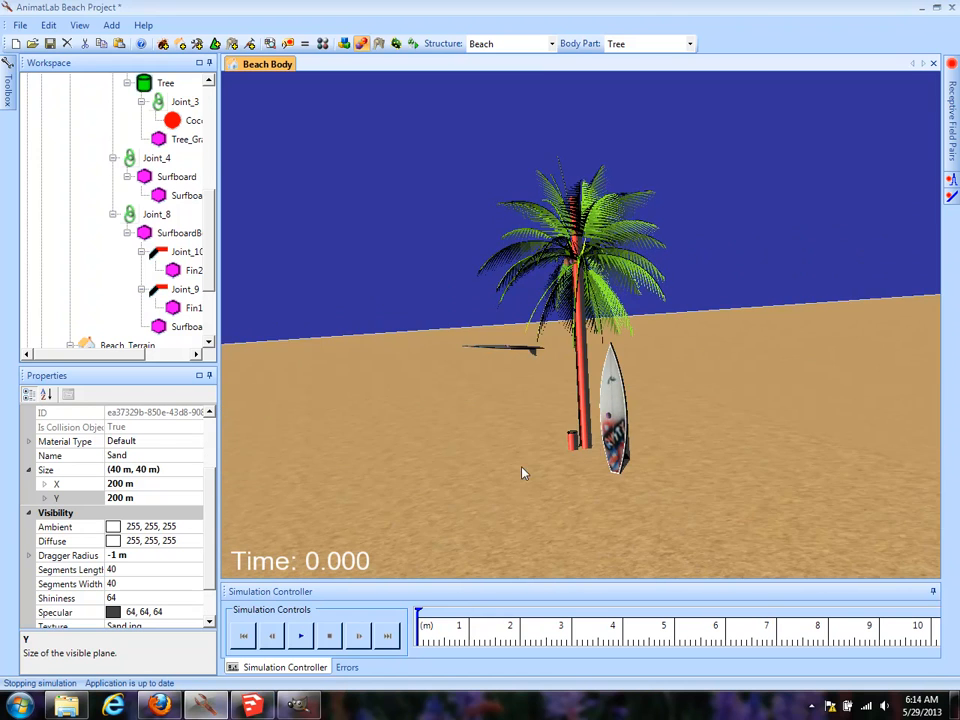
right_drag(524, 426, 514, 234)
drag(514, 234, 630, 471)
right_drag(630, 471, 604, 223)
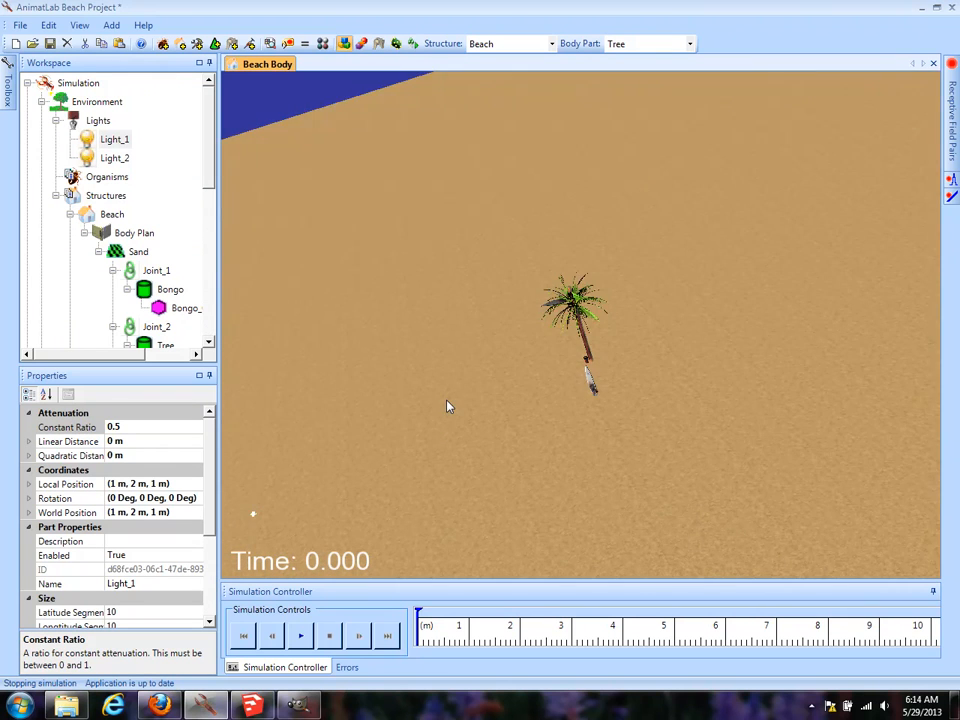
drag(446, 406, 709, 372)
right_drag(709, 372, 647, 510)
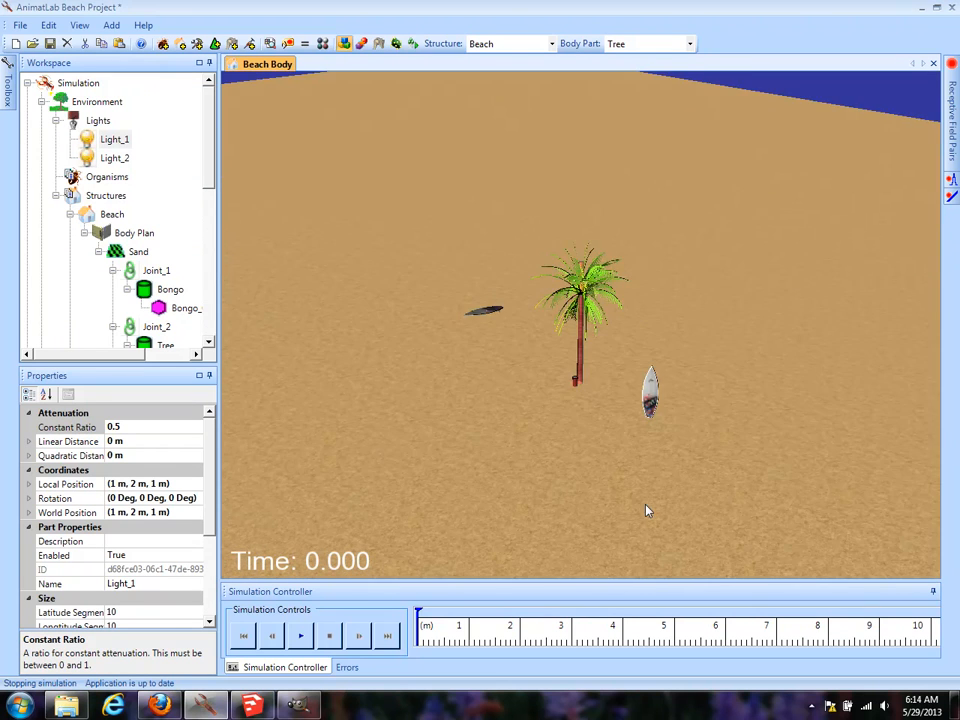
drag(647, 510, 634, 393)
right_drag(635, 389, 635, 283)
drag(635, 283, 494, 270)
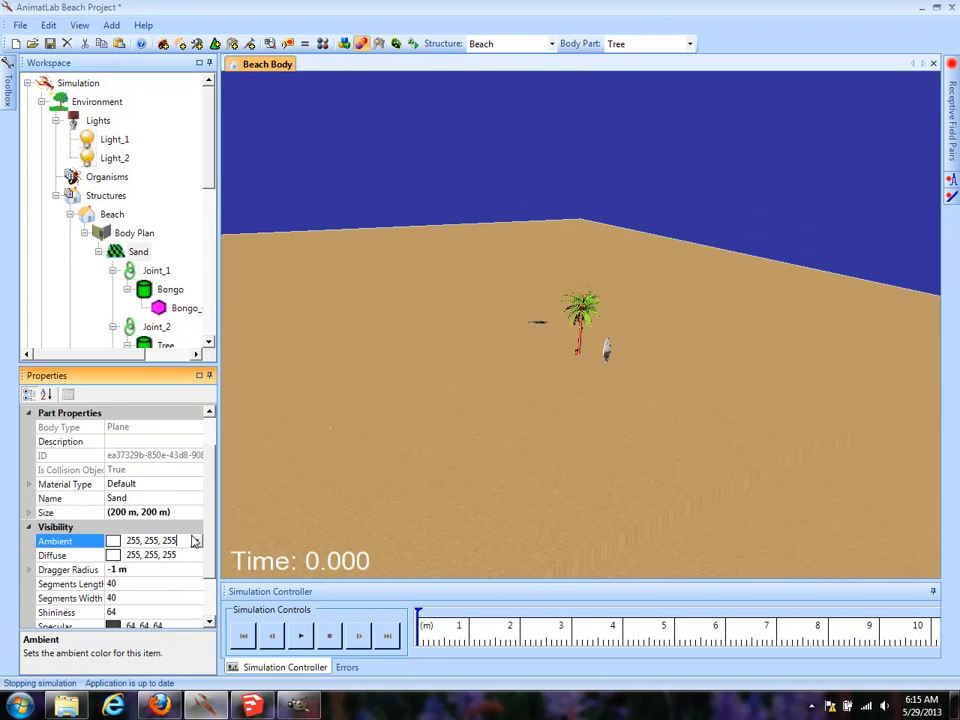
Try Gray for both the ambient and diffuse colors of the Sand plane.
click(197, 541)
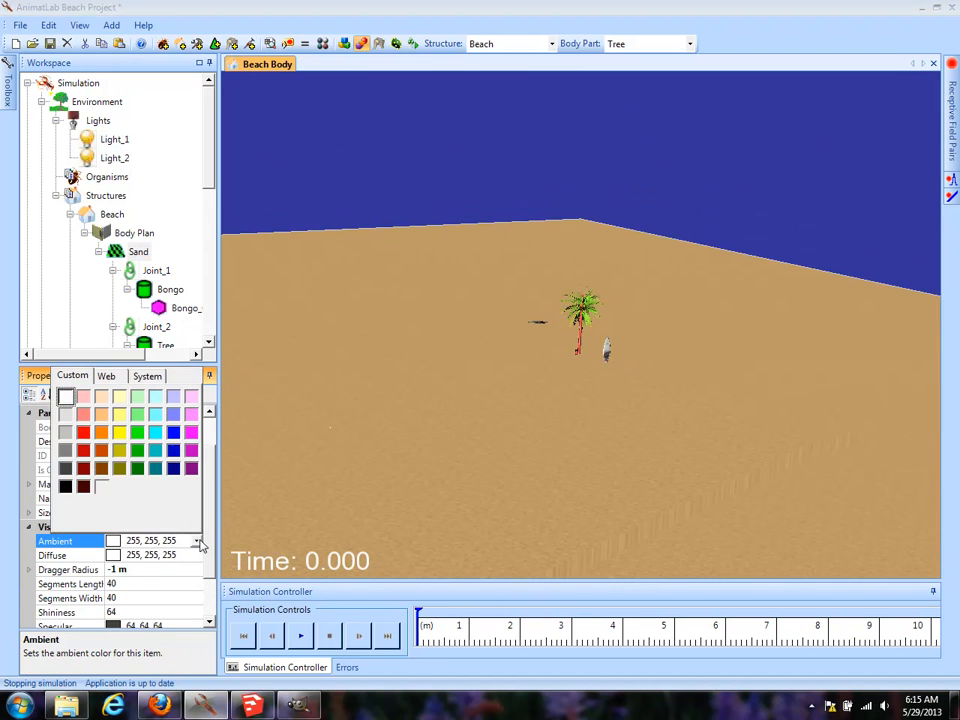
click(65, 453)
click(185, 555)
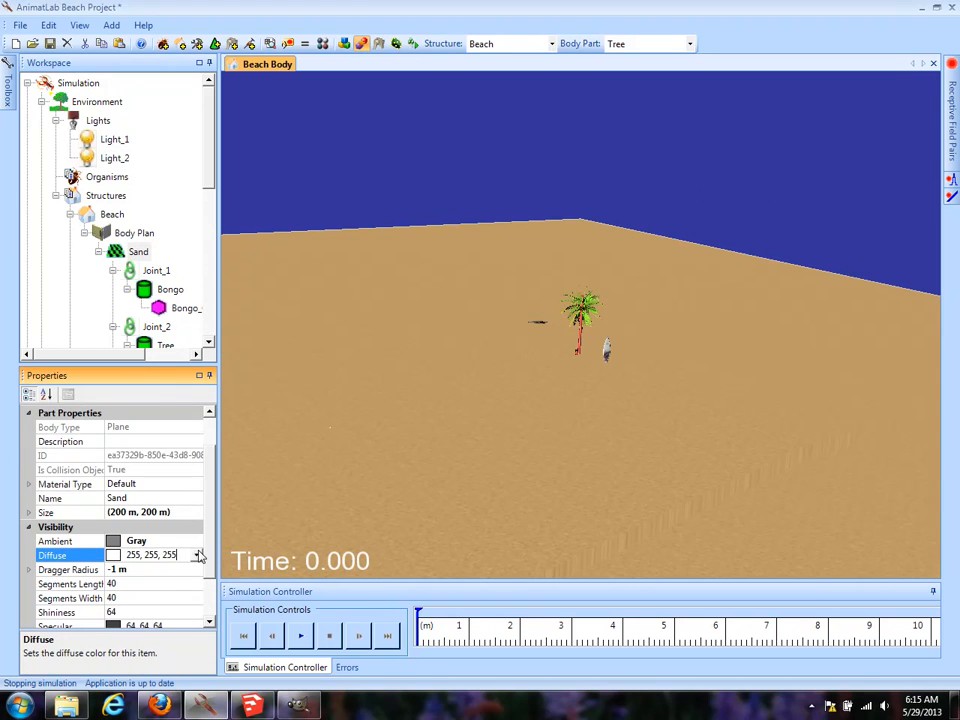
click(197, 555)
click(64, 465)
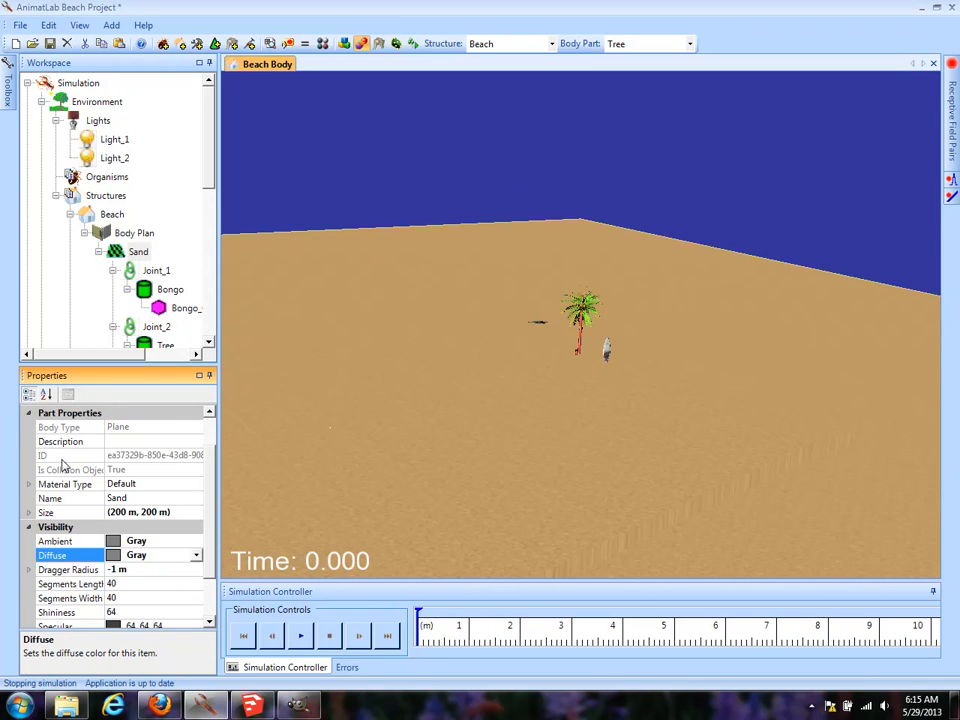
Set the Sand plane's diffuse color and its ambient color to Black.
click(197, 555)
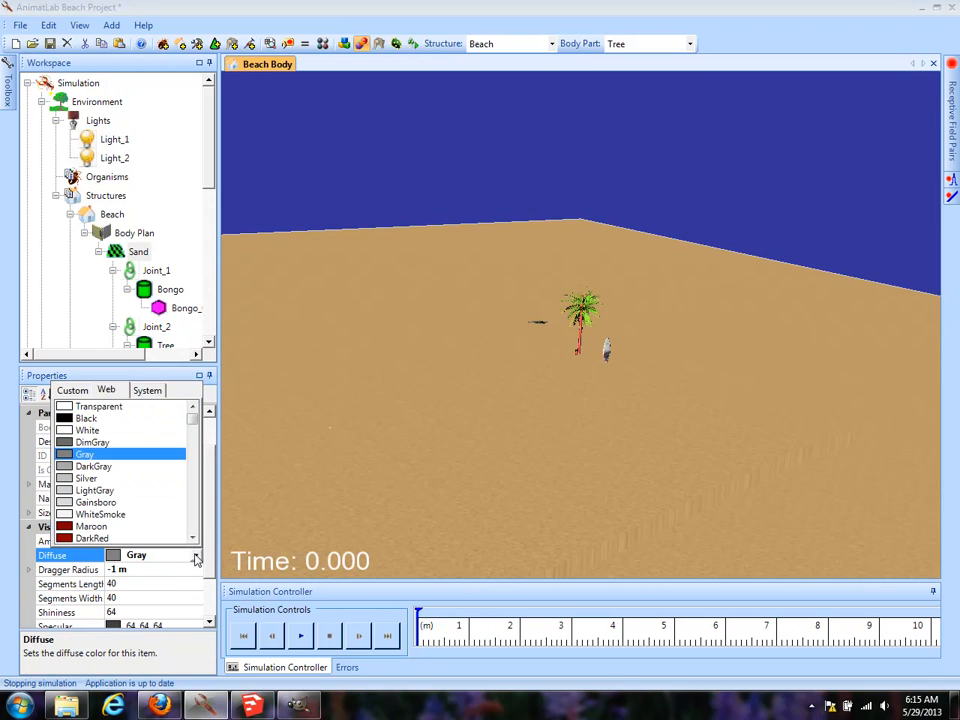
click(86, 419)
click(175, 541)
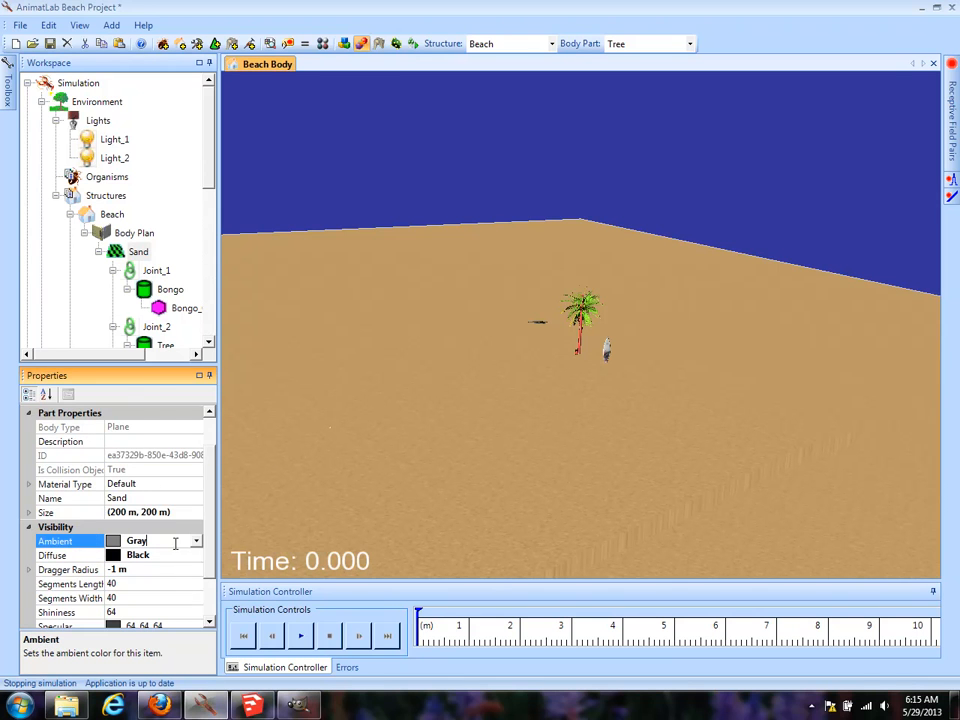
click(196, 543)
click(87, 404)
Lighten the Sand plane's ambient color to DimGray and check its contrast with the beach terrain.
click(189, 554)
click(195, 542)
click(196, 541)
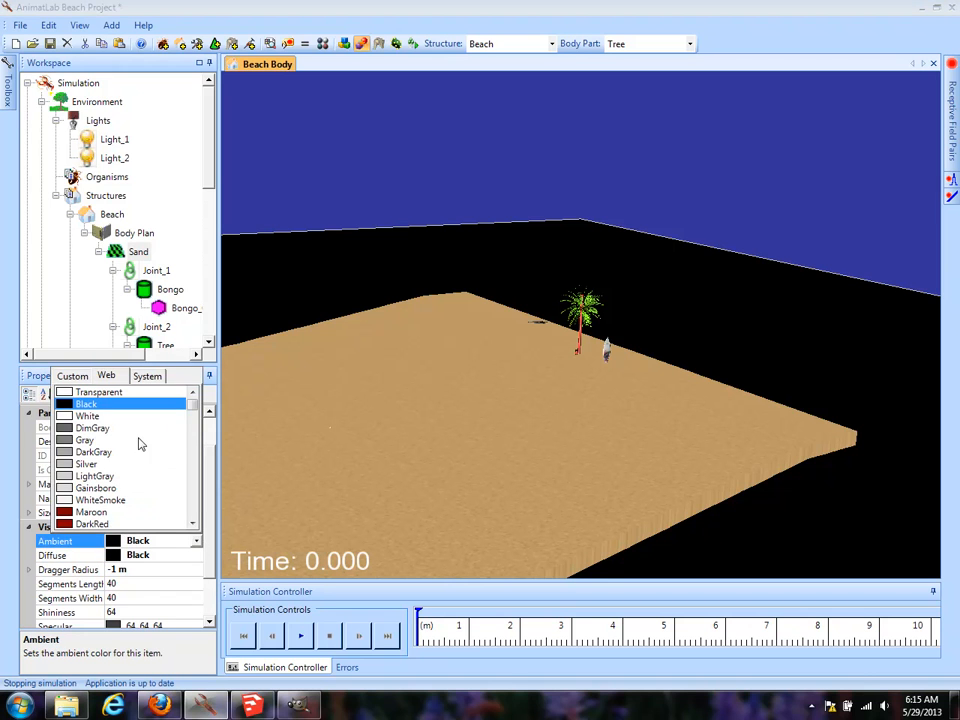
click(106, 440)
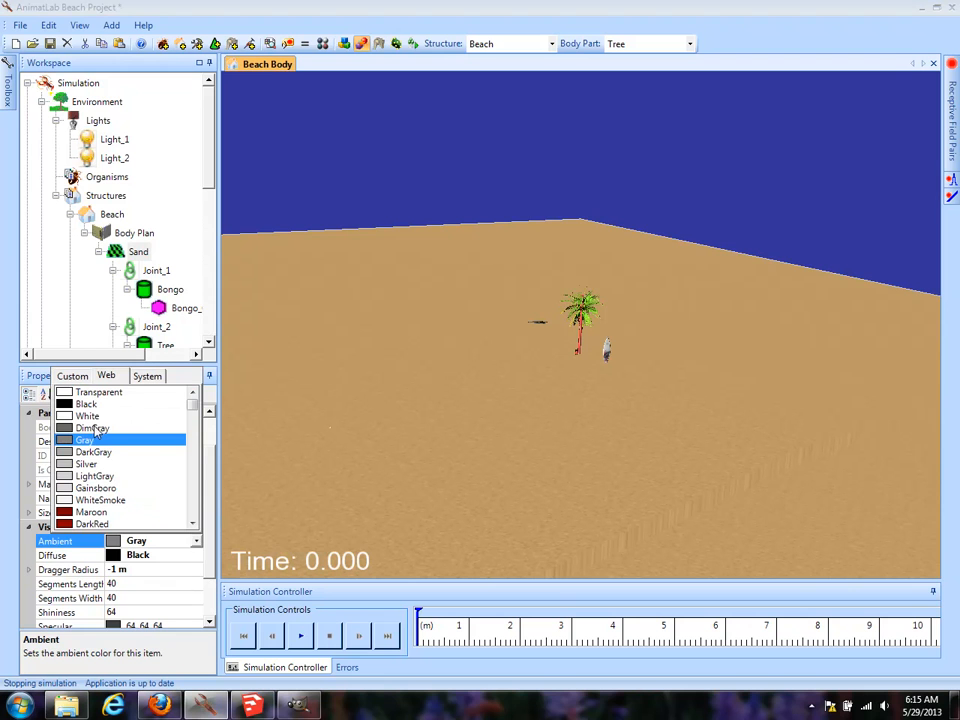
click(91, 428)
drag(461, 480, 521, 427)
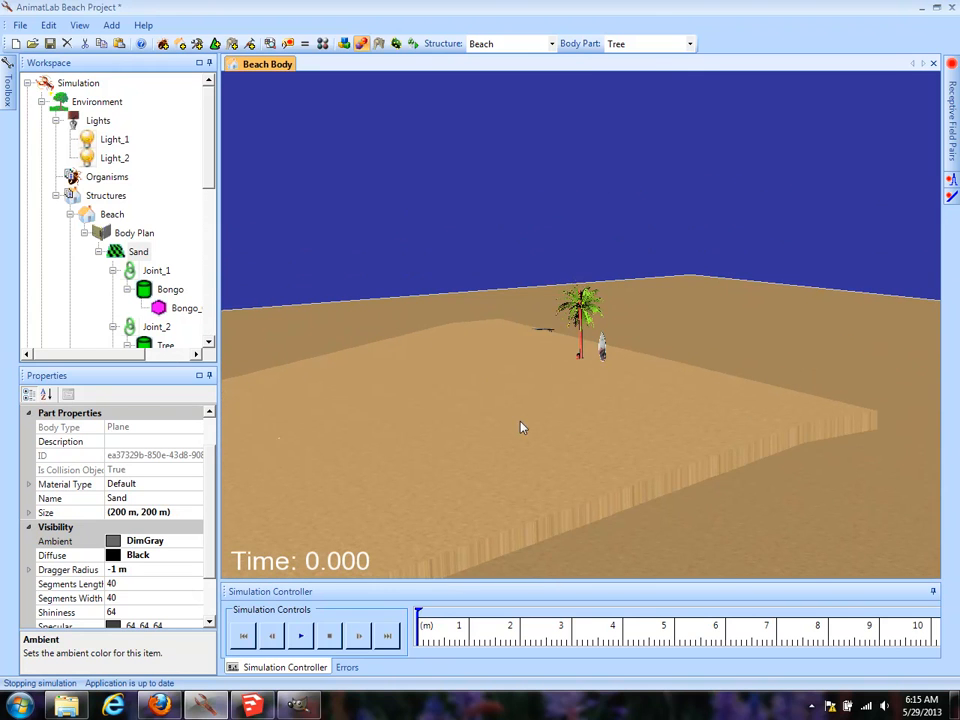
drag(444, 321, 518, 393)
drag(701, 418, 700, 378)
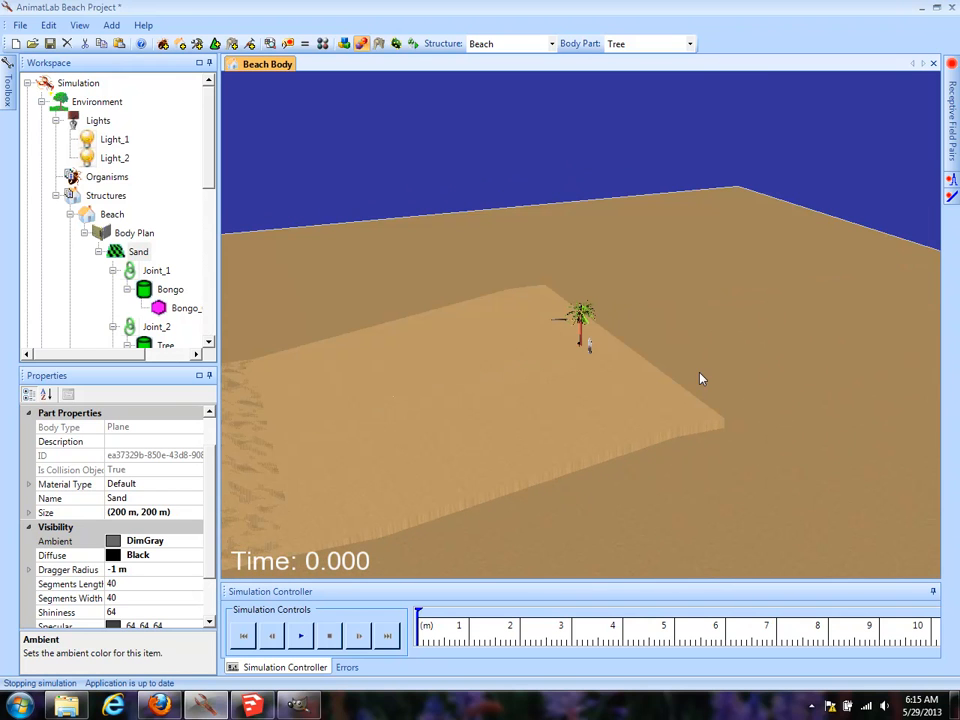
Add a FluidPlane collision object as a child body of Sand, without default graphics.
right_click(130, 253)
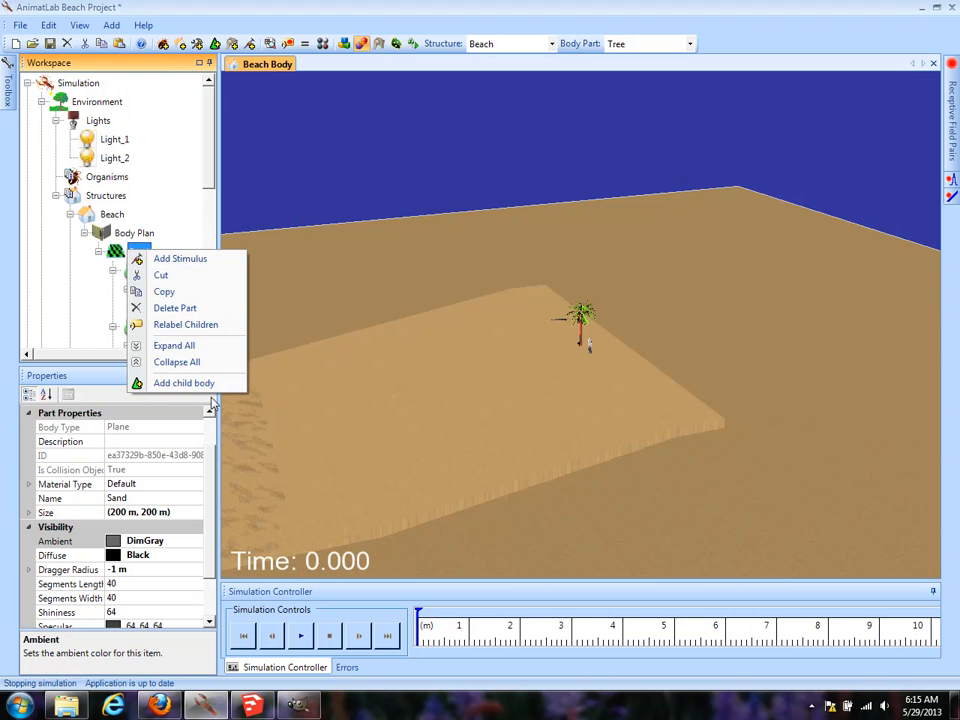
click(184, 383)
click(327, 425)
scroll(631, 332, down, 2)
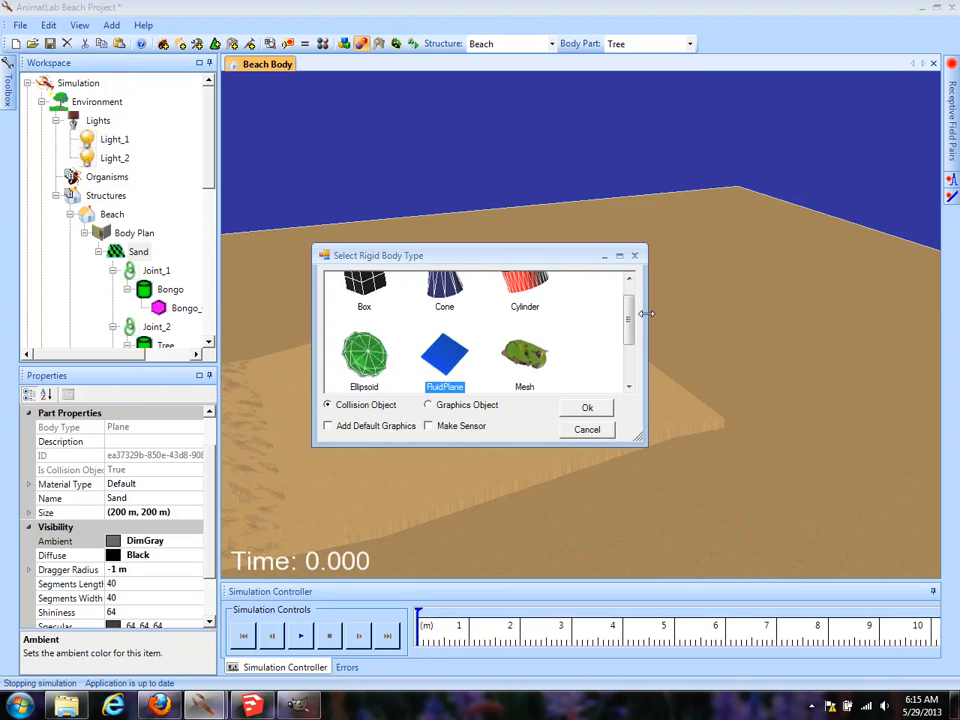
drag(631, 332, 630, 331)
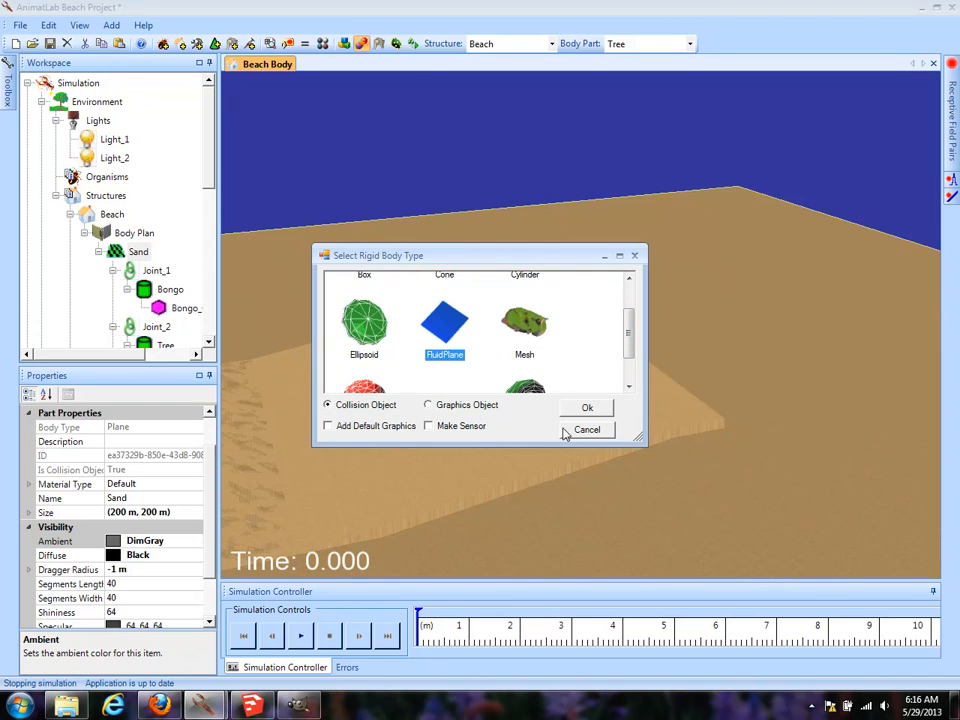
click(588, 410)
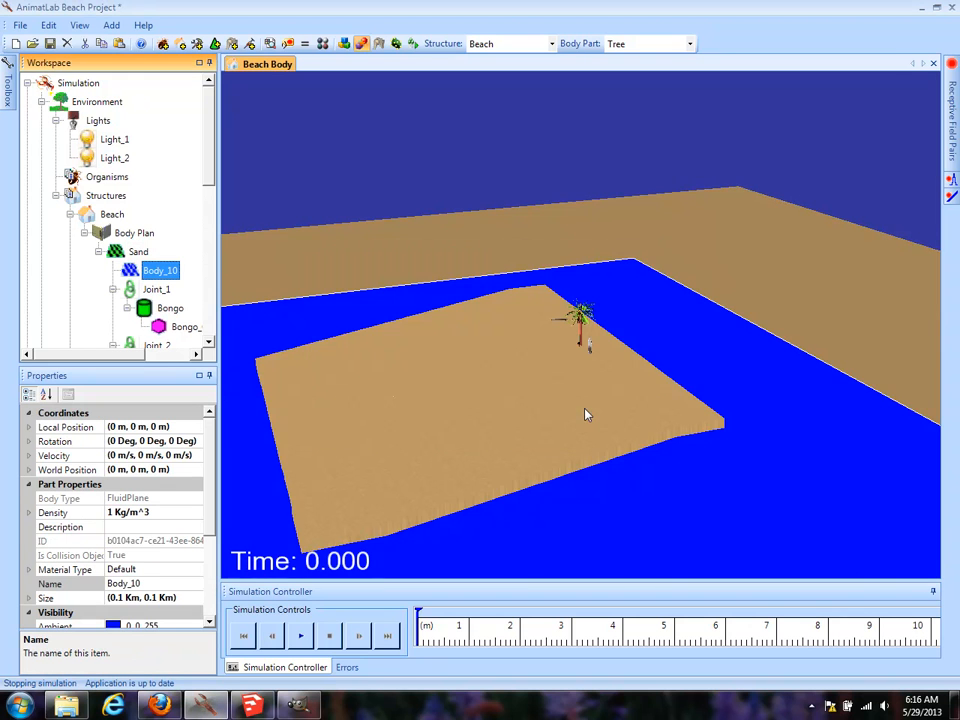
Rename the new fluid plane as Ocean.
drag(574, 437, 422, 358)
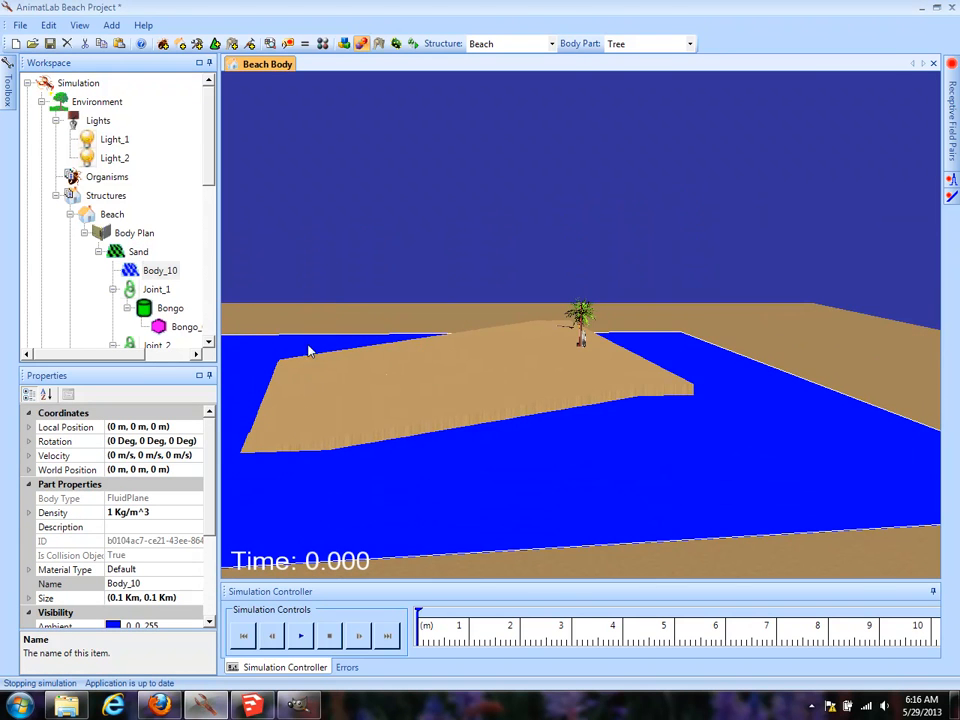
click(124, 571)
click(160, 584)
text(Ocea)
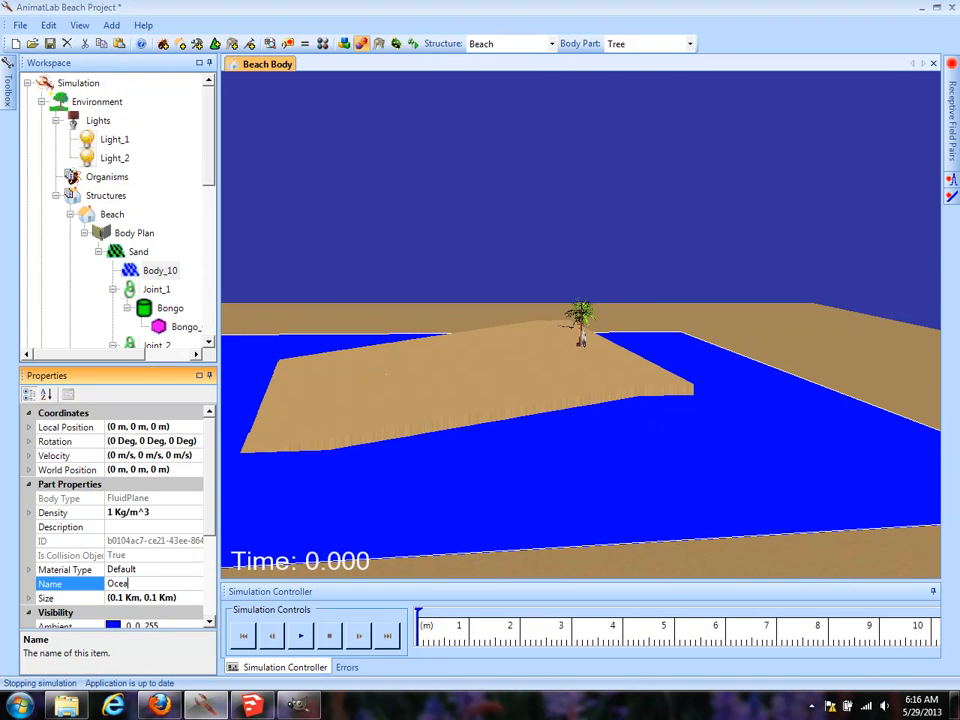
text(n)
key(Return)
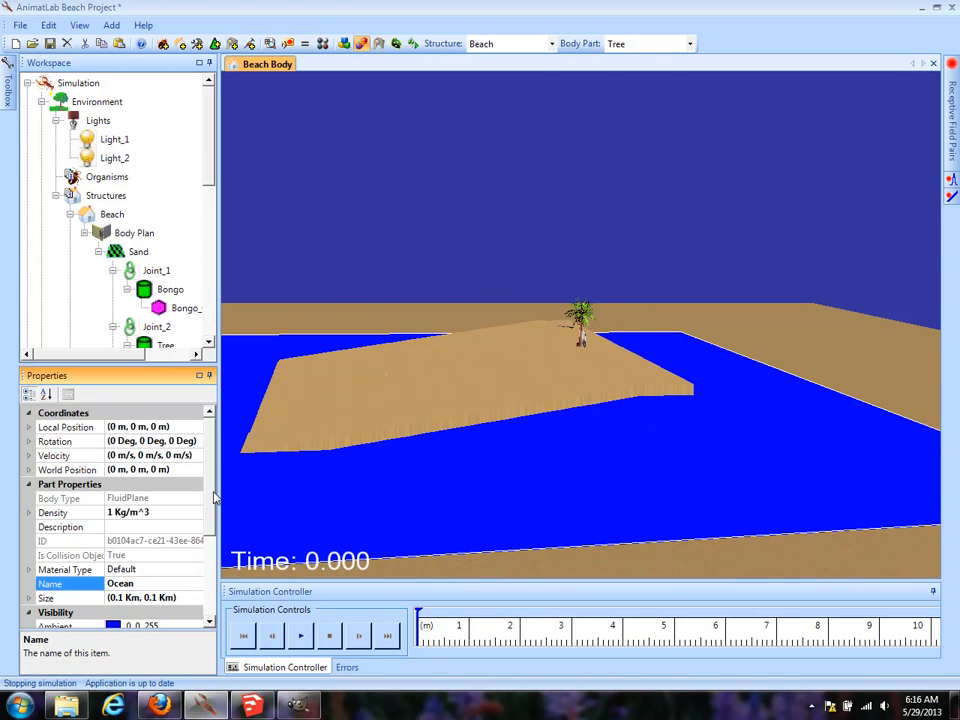
Set the Ocean's dragger radius to 3 m and raise the plane vertically until it covers the lower part of the beach.
scroll(213, 576, down, 3)
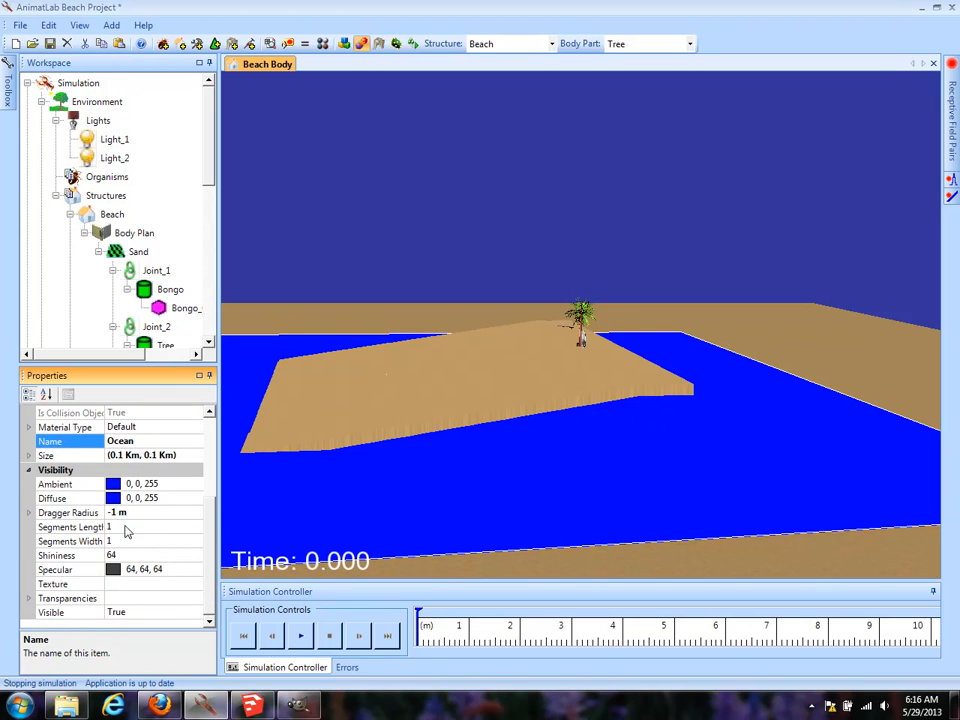
click(127, 511)
text(3)
key(Up)
drag(393, 370, 397, 337)
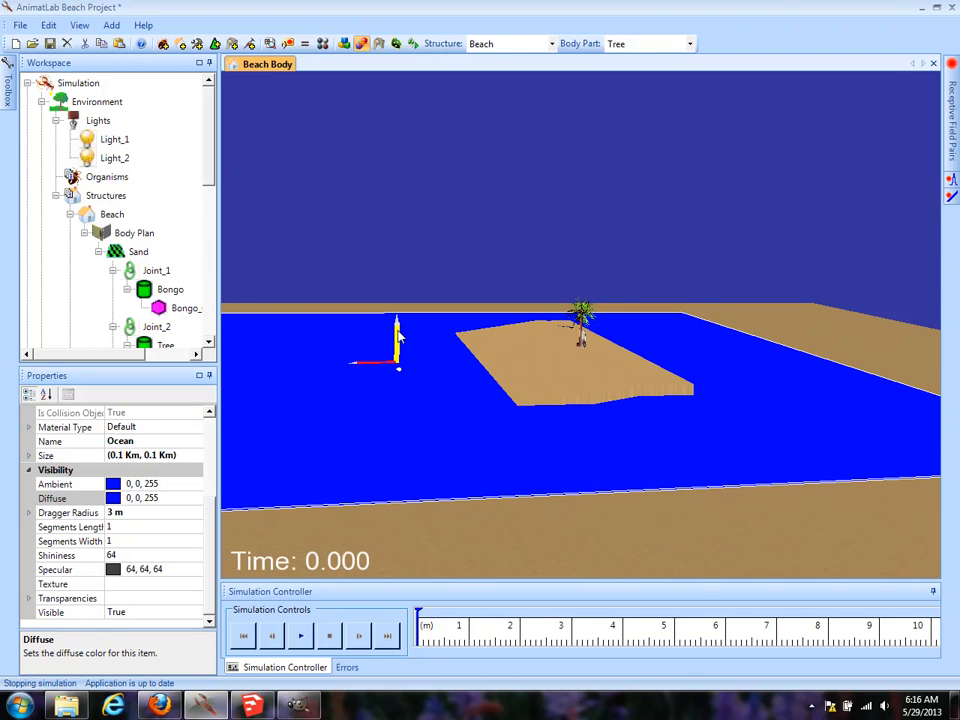
Set the Ocean's diffuse and ambient colors to White.
click(175, 500)
click(196, 497)
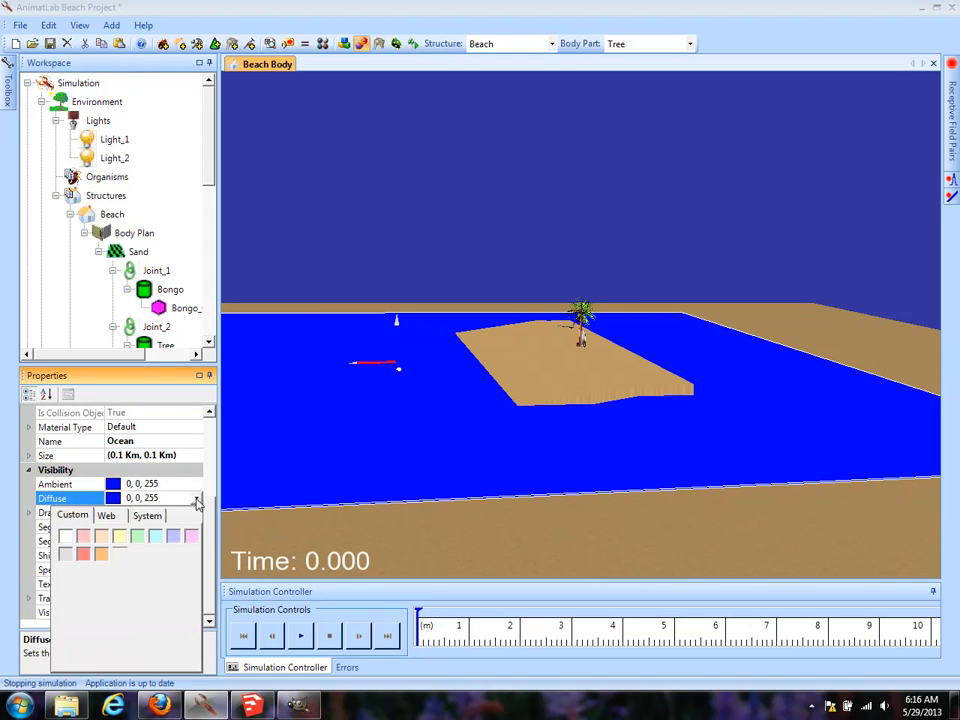
click(66, 537)
click(195, 483)
click(196, 483)
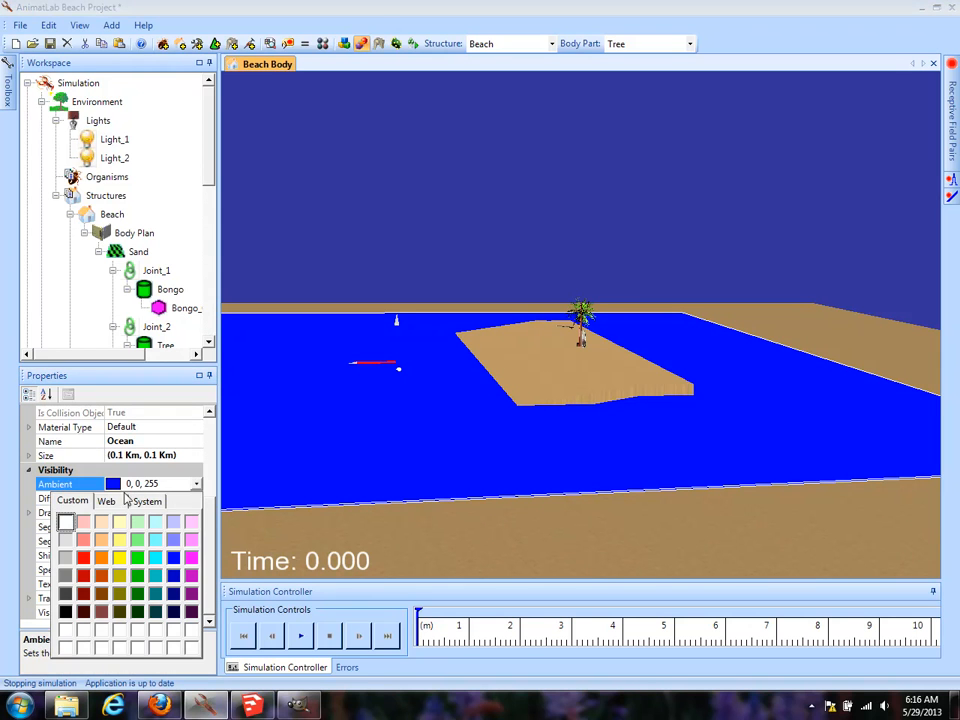
click(65, 521)
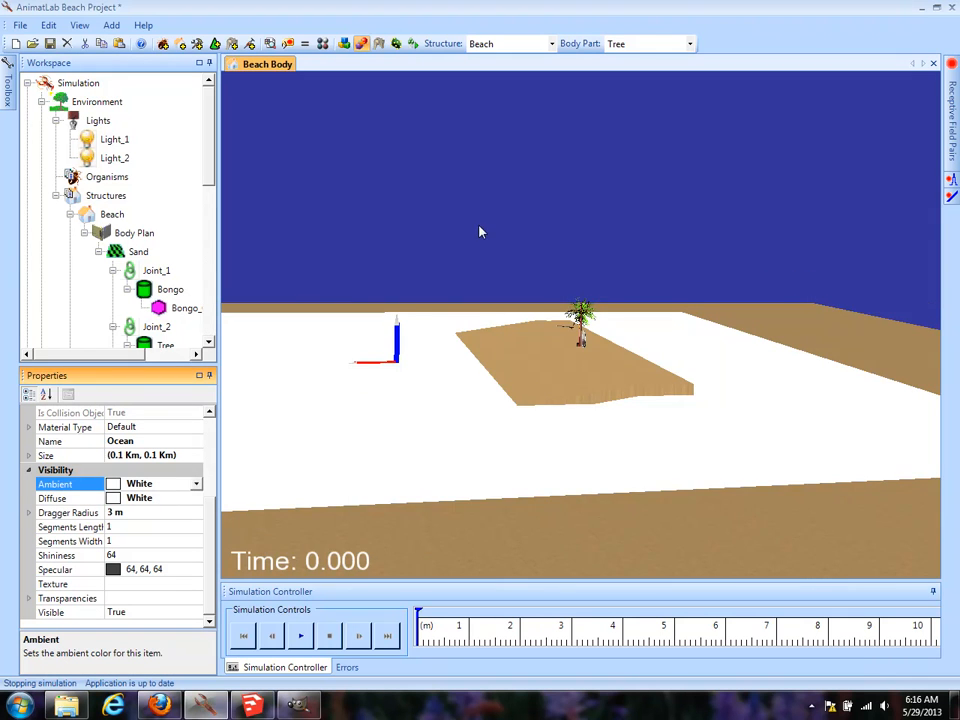
Set the Ocean plane's visible size to 0.5 Km in both X and Y.
drag(480, 233, 484, 294)
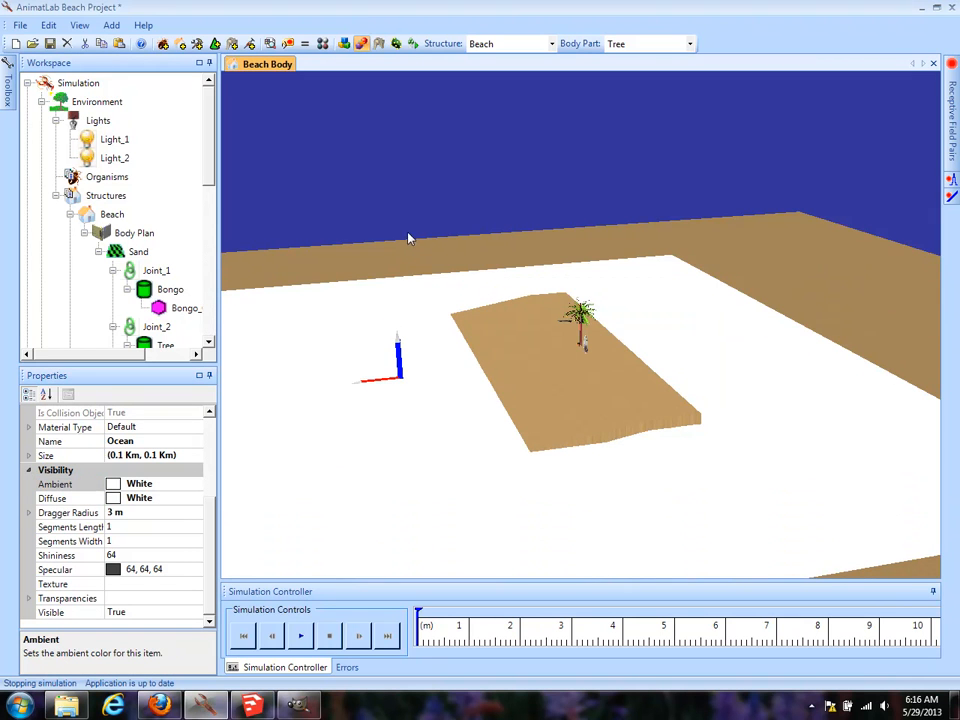
drag(407, 243, 422, 175)
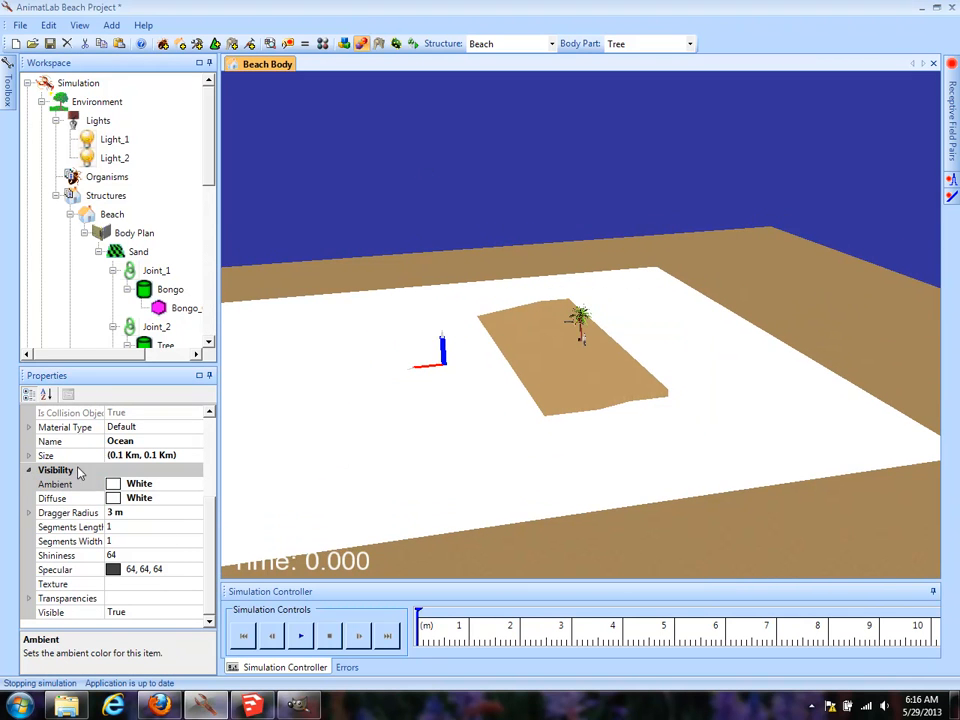
click(29, 455)
click(128, 469)
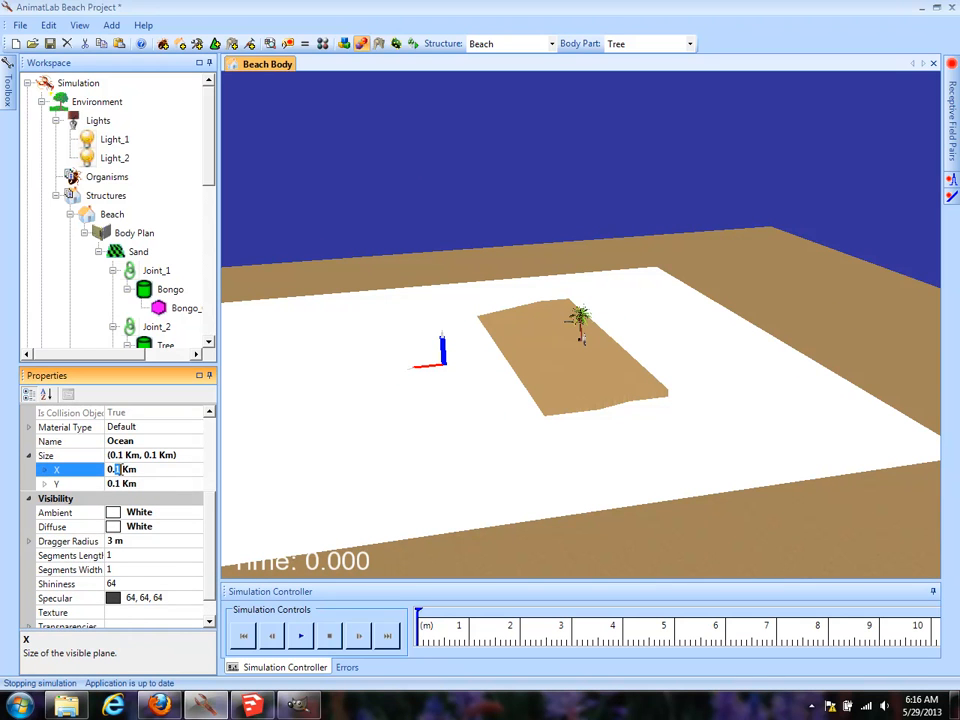
text(5)
key(Return)
click(119, 484)
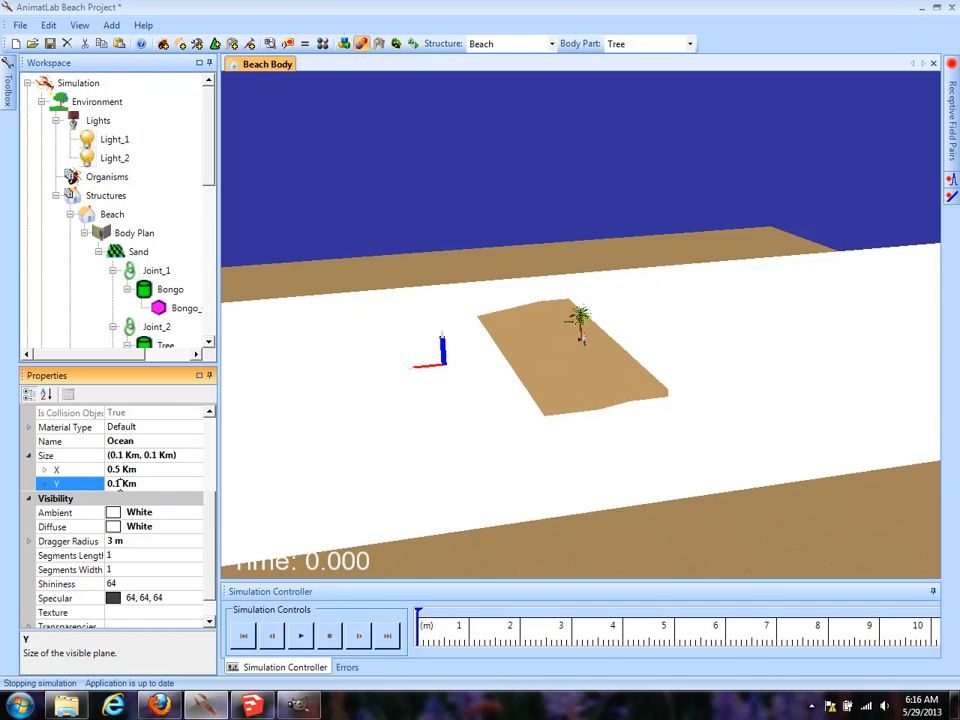
click(125, 469)
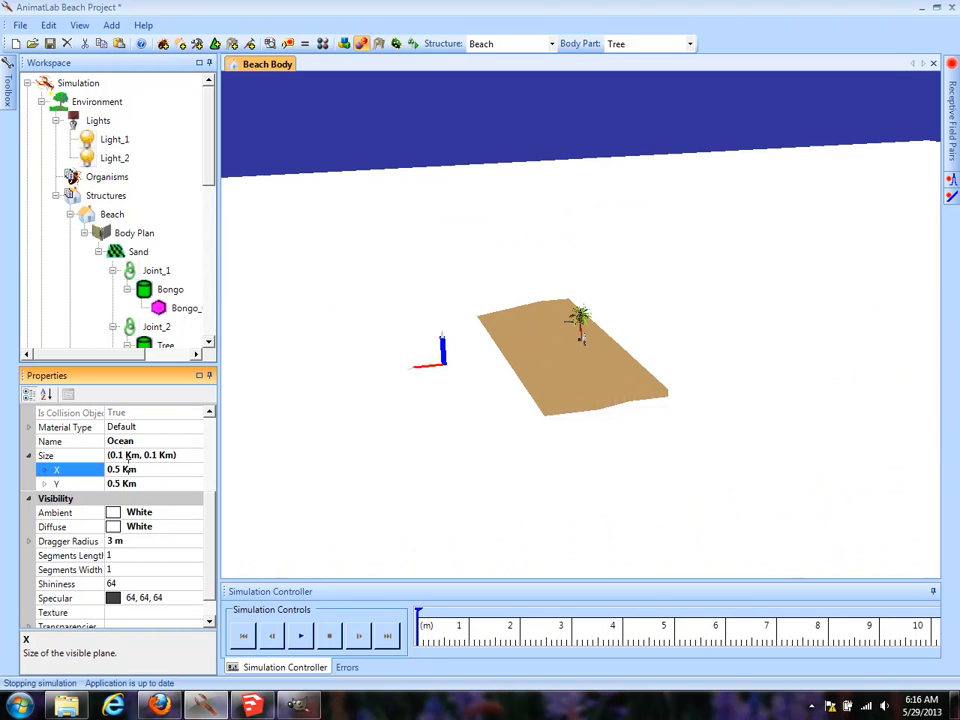
Reduce the Ocean plane's X size to 0.1 Km.
drag(588, 415, 568, 453)
click(141, 470)
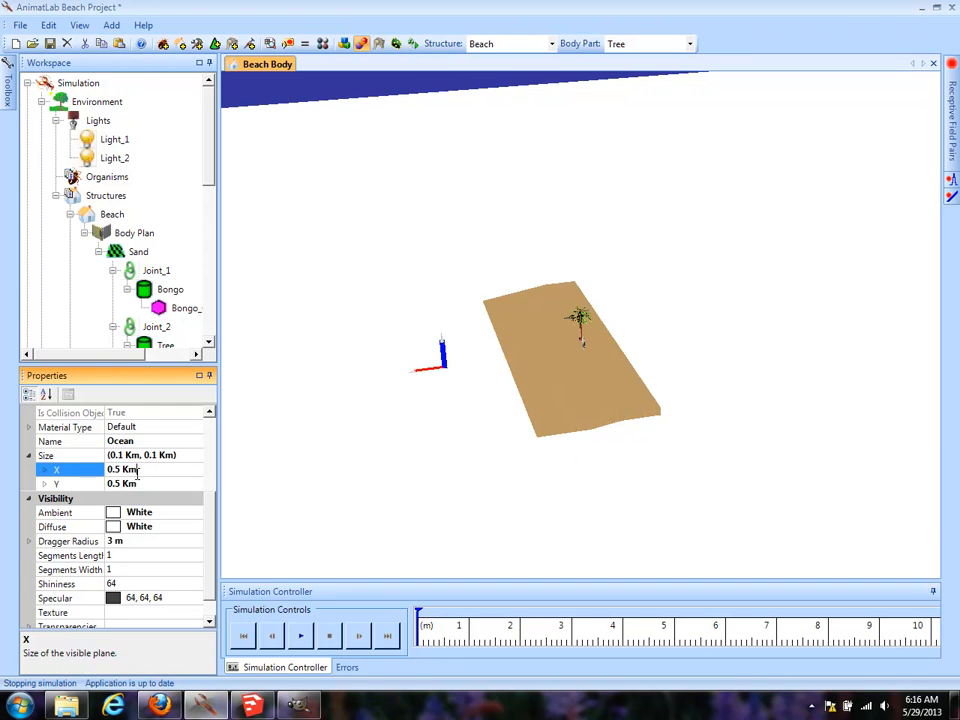
text(1)
click(123, 484)
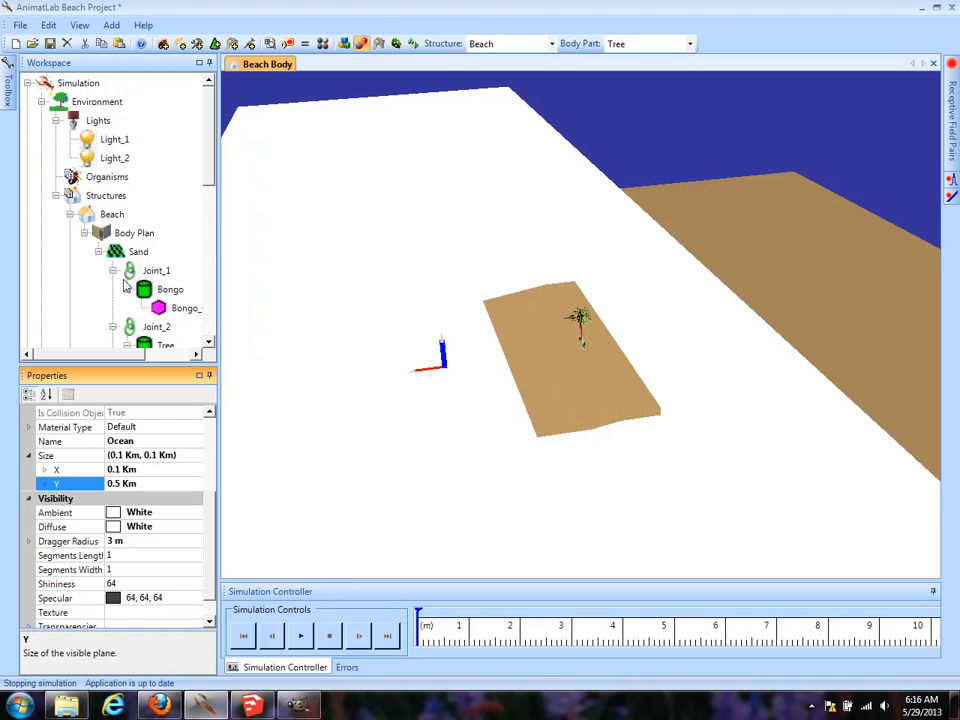
Set the Sand plane's visible size to 500 m in both X and Y.
click(135, 251)
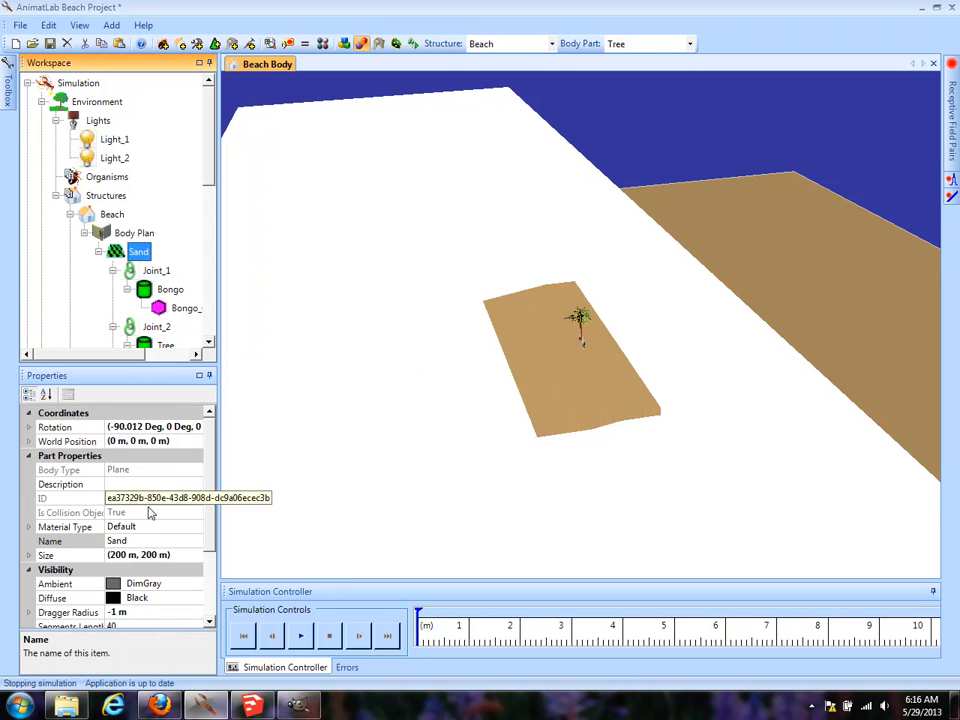
click(29, 555)
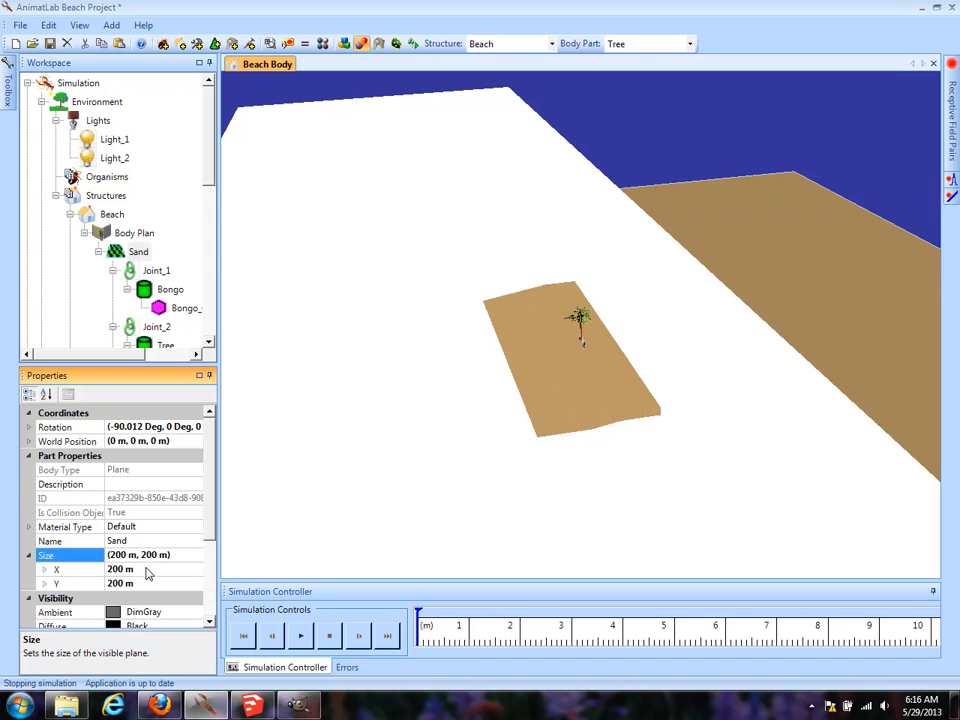
click(146, 569)
text(500)
key(Return)
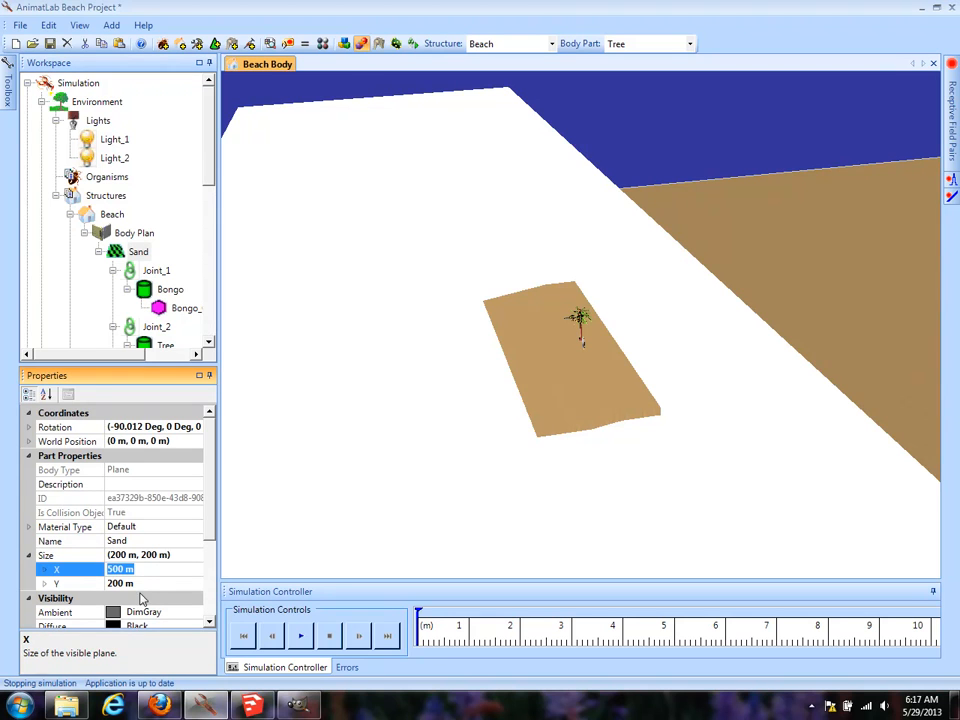
click(137, 583)
text(500)
key(Return)
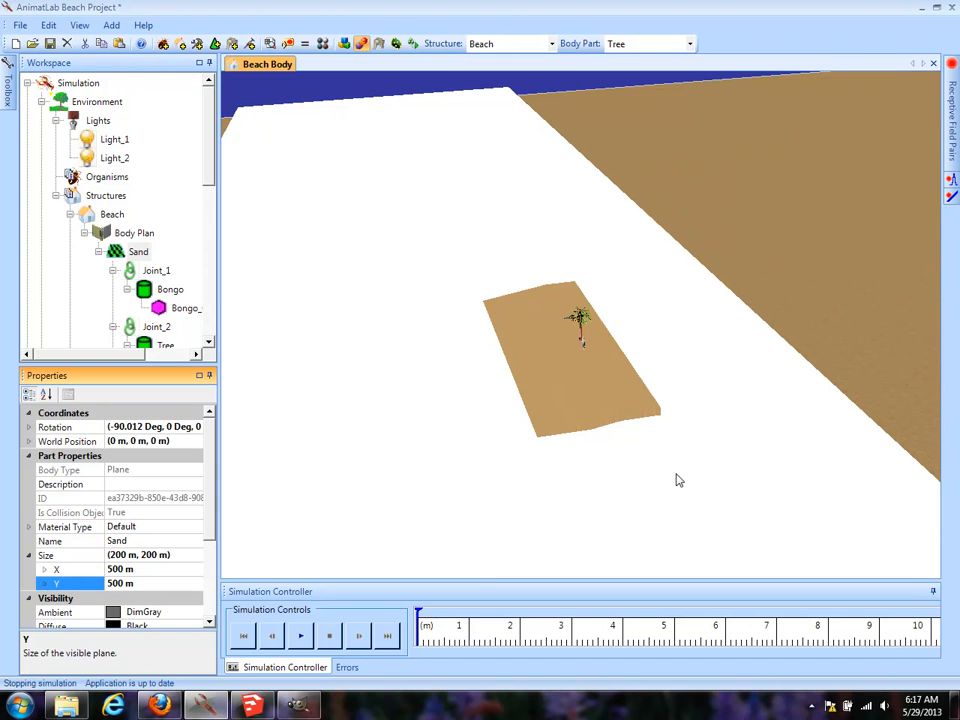
Move the Ocean plane along its X axis to about 40.71 m, so its edge runs along the beach's lower side.
drag(690, 457, 688, 456)
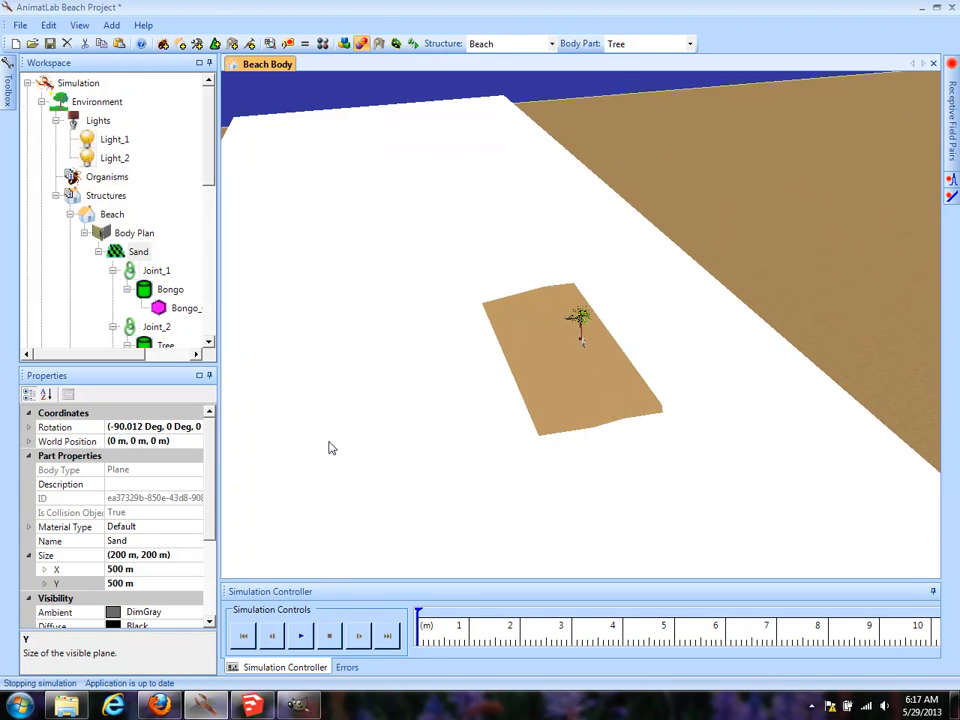
drag(210, 184, 208, 311)
click(155, 252)
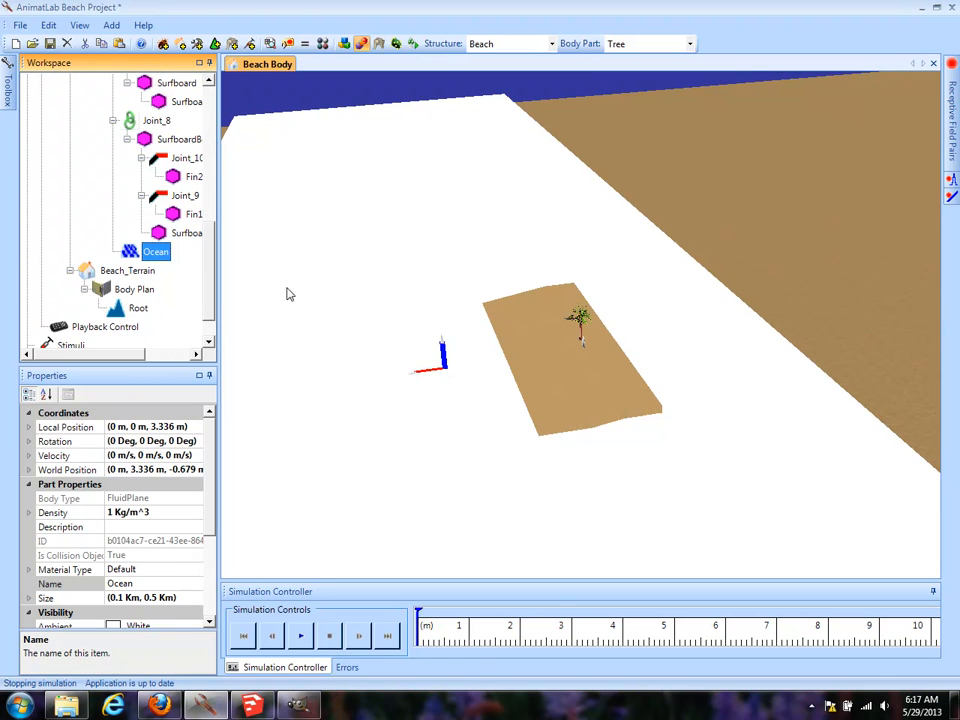
drag(421, 380, 114, 431)
right_drag(530, 184, 541, 566)
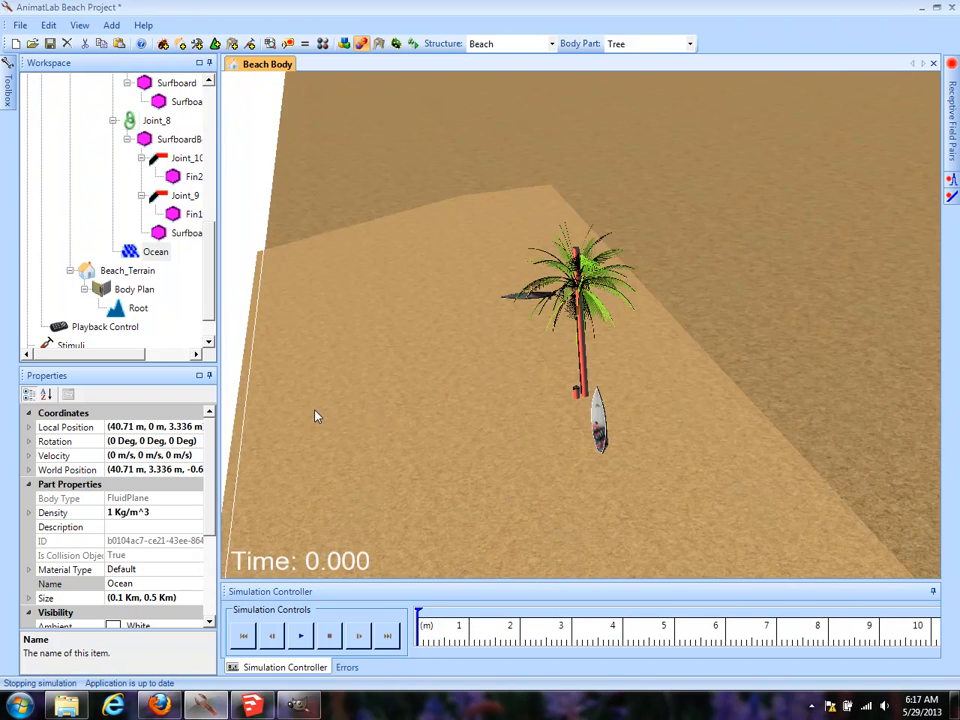
drag(315, 414, 449, 389)
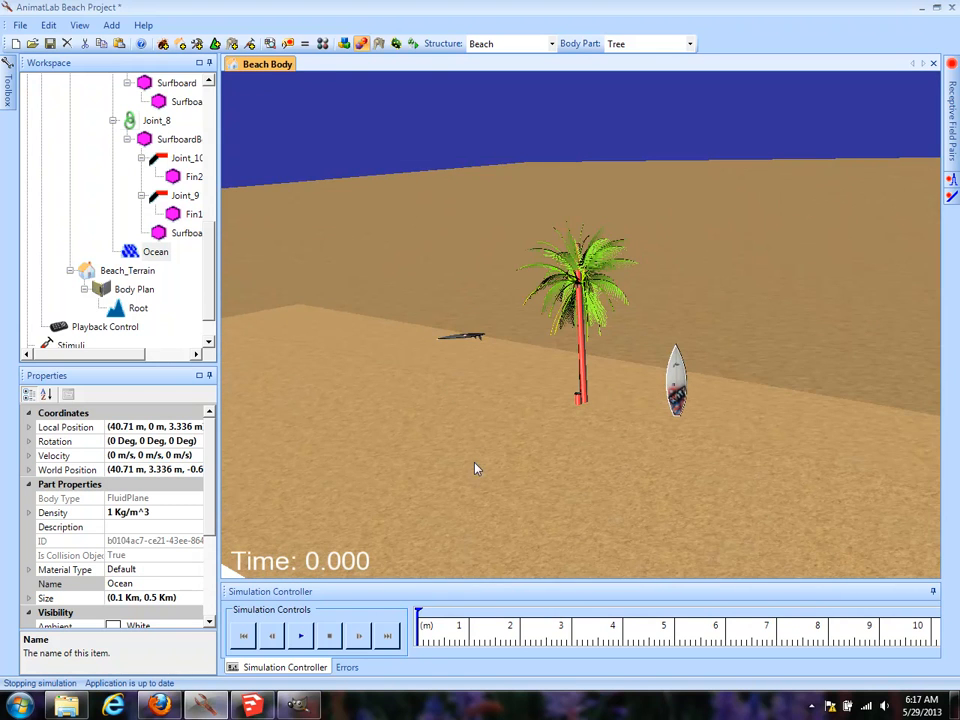
right_drag(475, 463, 509, 229)
Switch to Firefox and search Google for "ocean texture seamless".
click(163, 704)
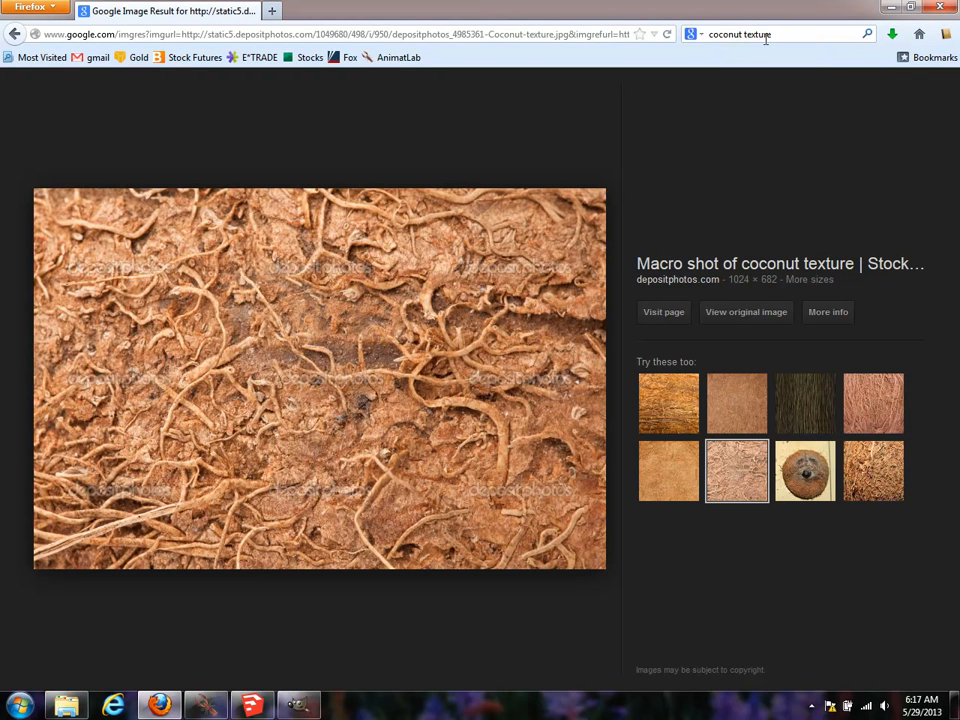
click(717, 43)
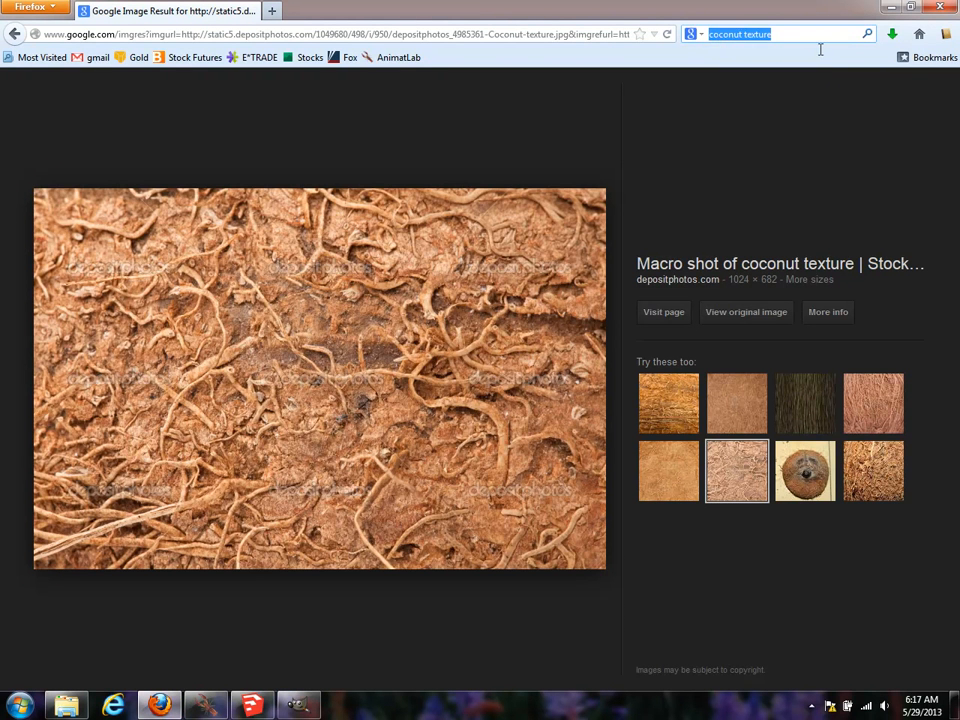
drag(820, 50, 819, 49)
text(oce)
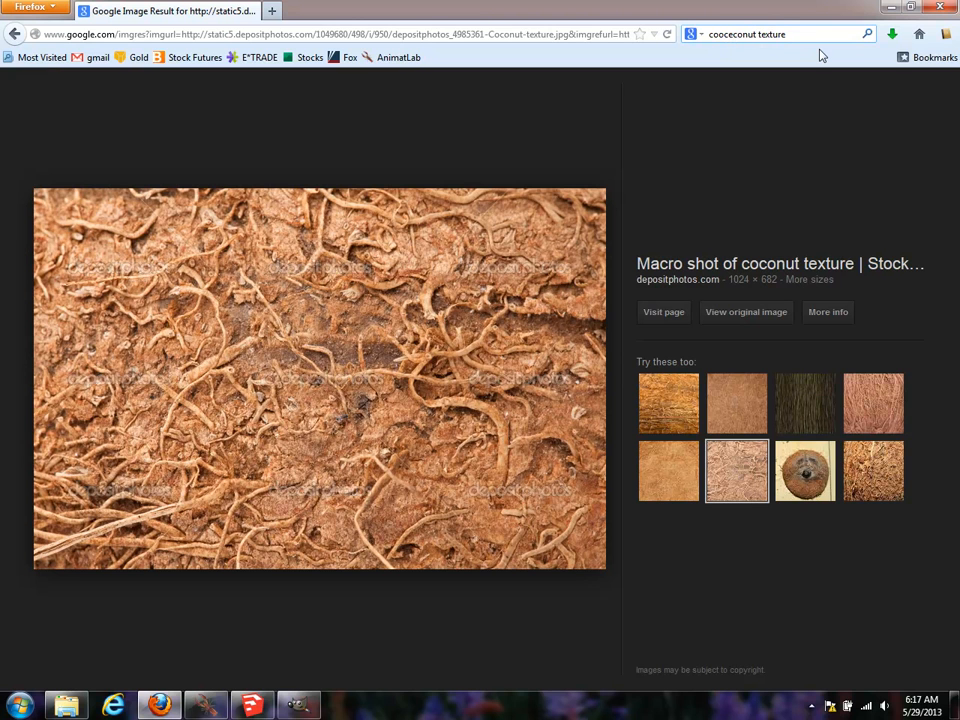
drag(818, 32, 657, 26)
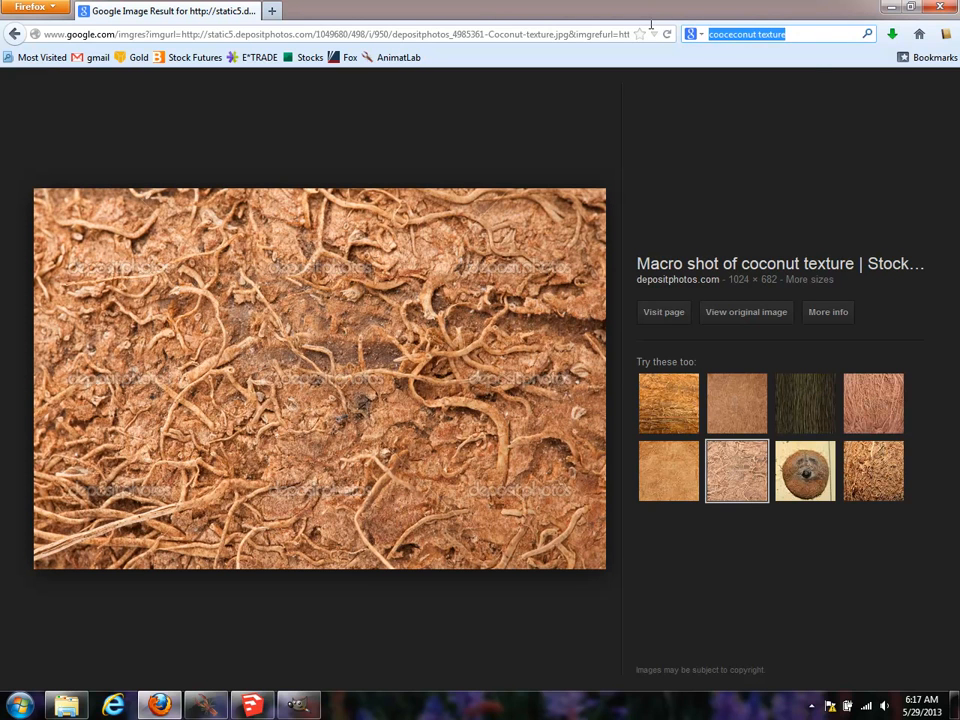
text(seaml)
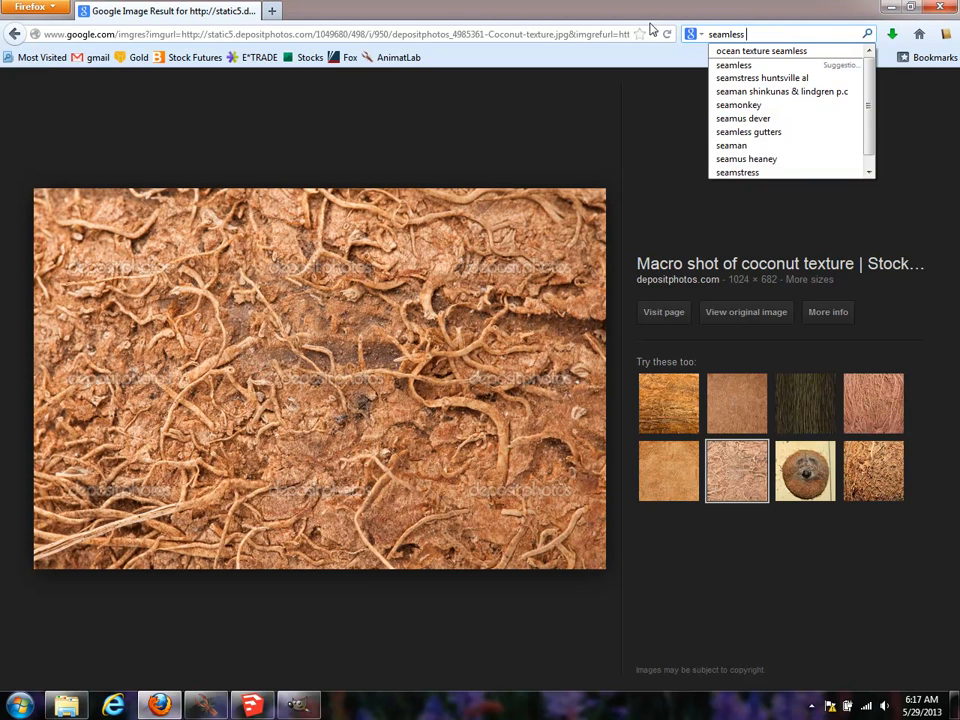
text(ess)
key(Down)
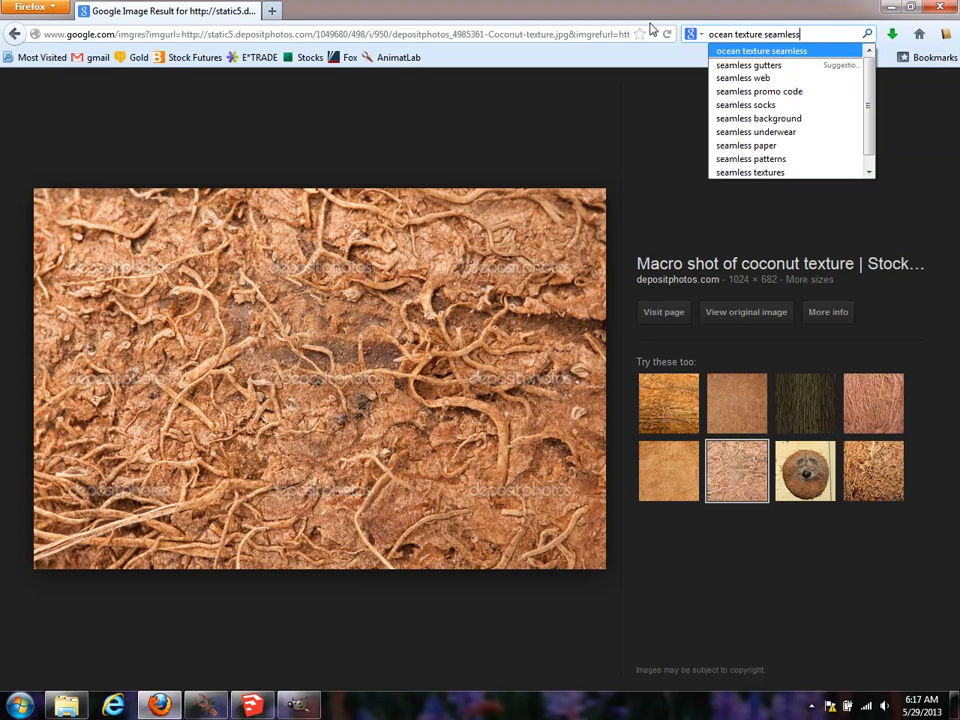
key(Return)
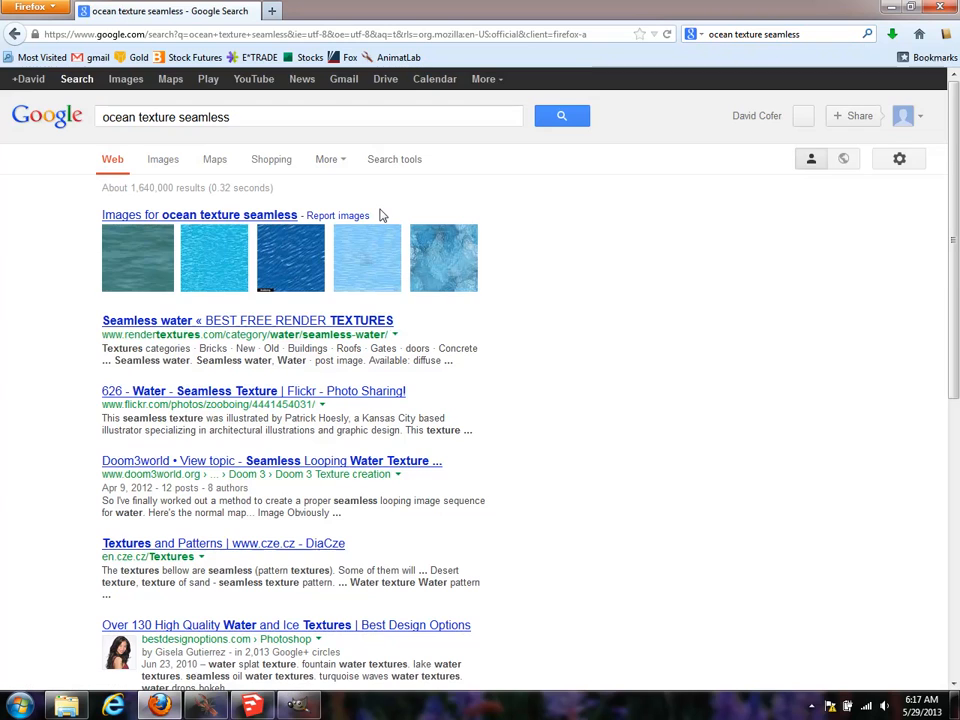
Preview the first water texture images and open the light blue "626 - Water - Seamless Texture" result.
mouse_move(191, 267)
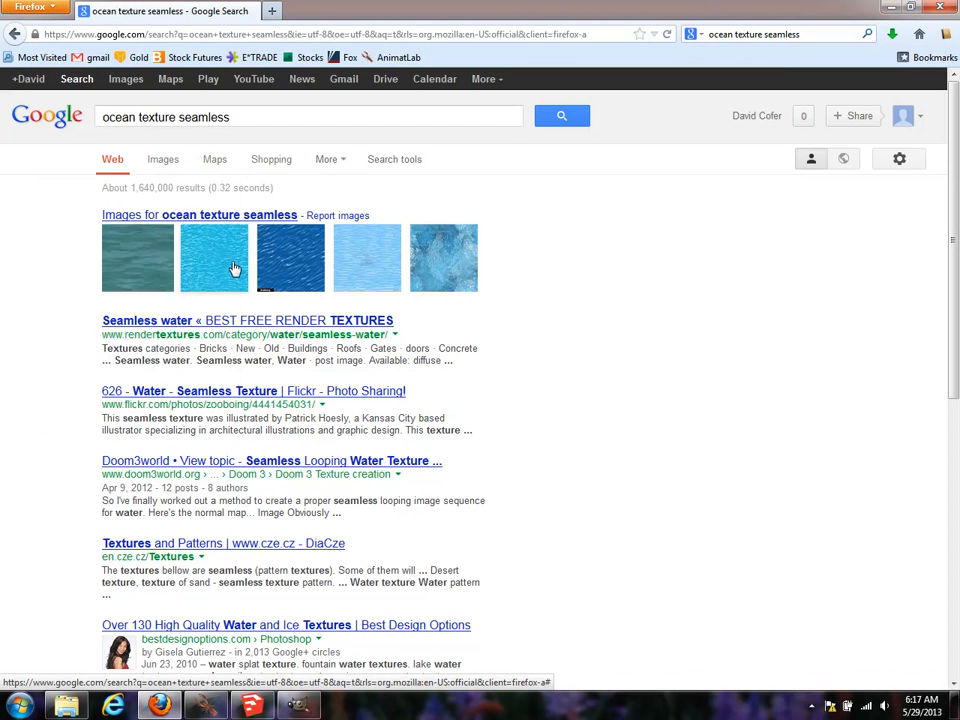
mouse_move(240, 268)
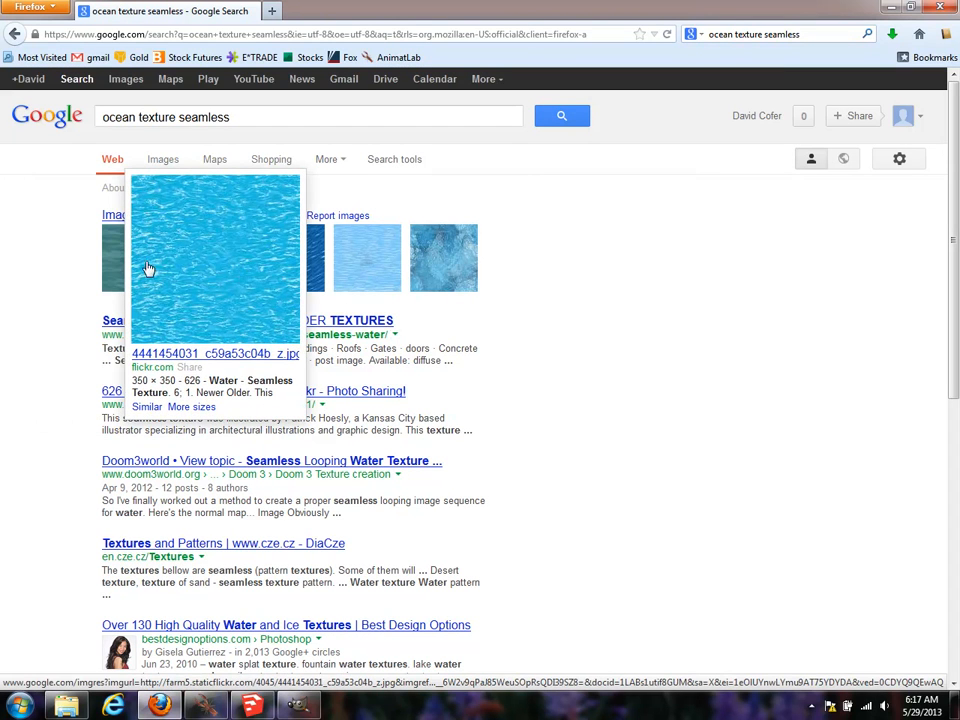
mouse_move(114, 262)
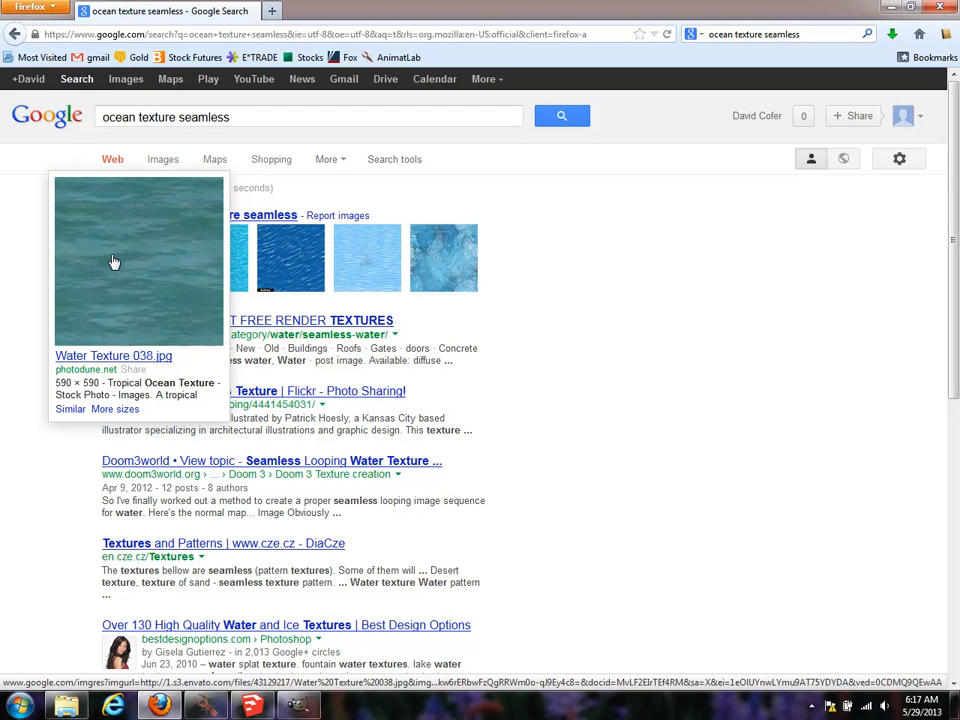
drag(113, 262, 370, 203)
click(207, 265)
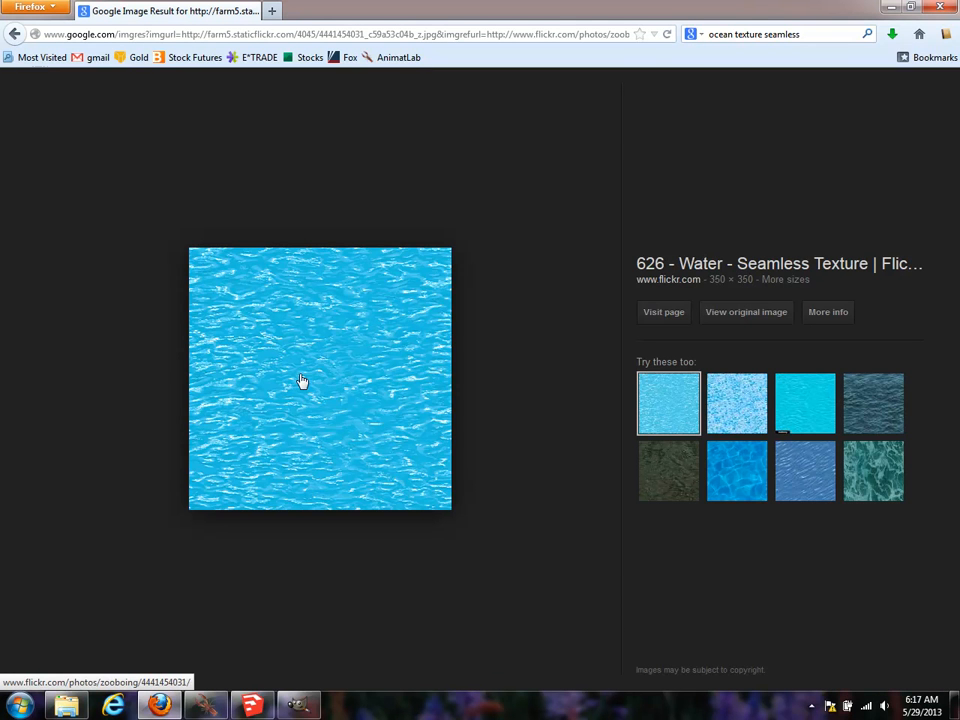
Save the water texture image as Ocean.jpg in the Beach project folder.
right_click(302, 376)
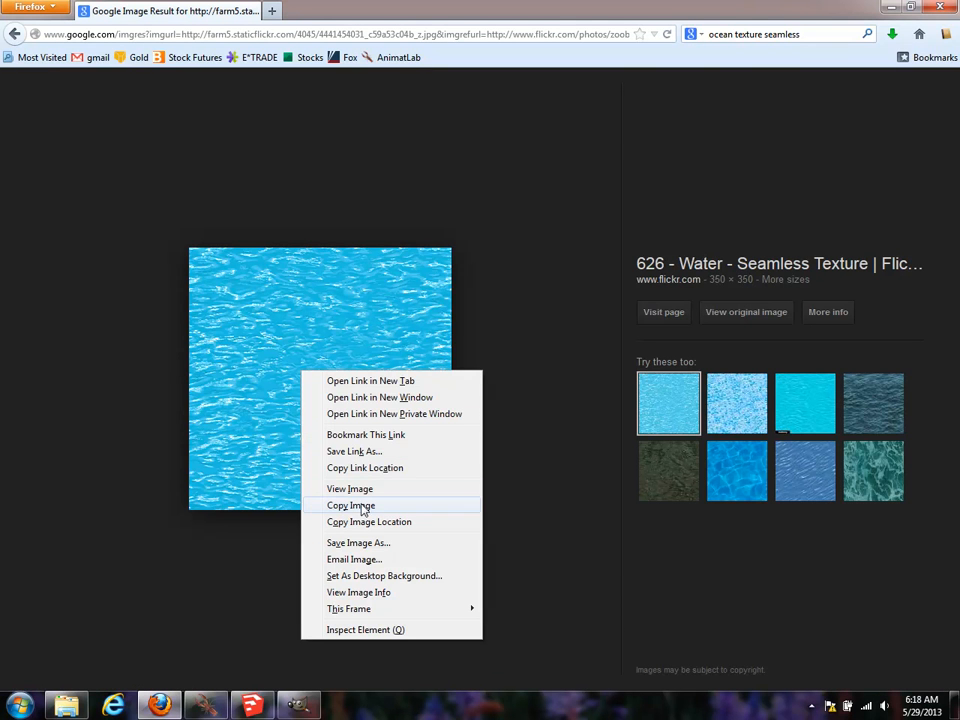
click(360, 544)
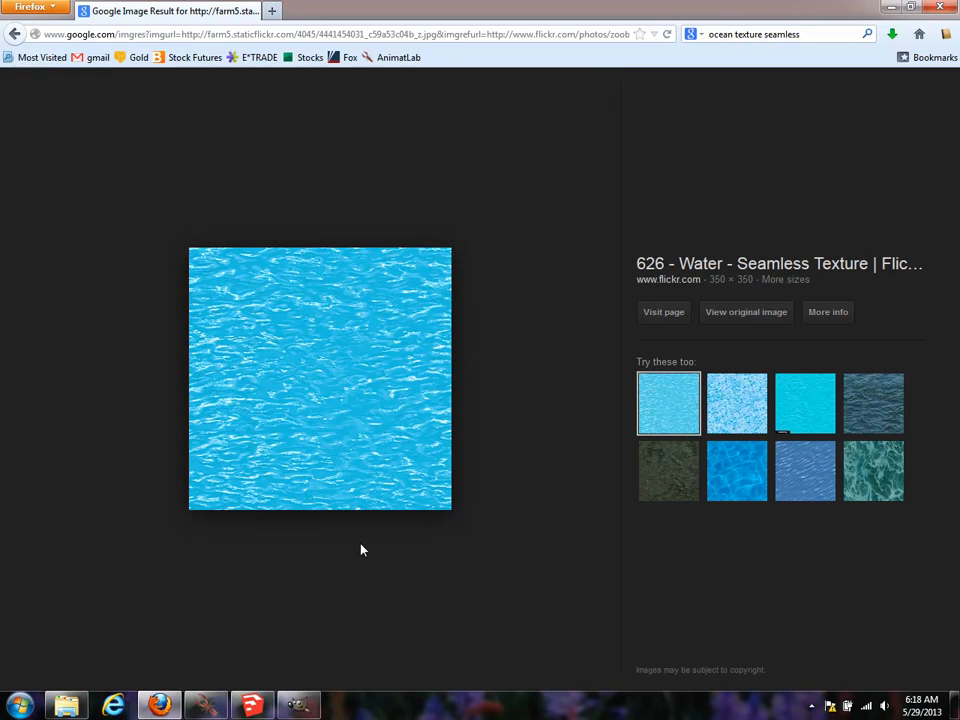
click(186, 316)
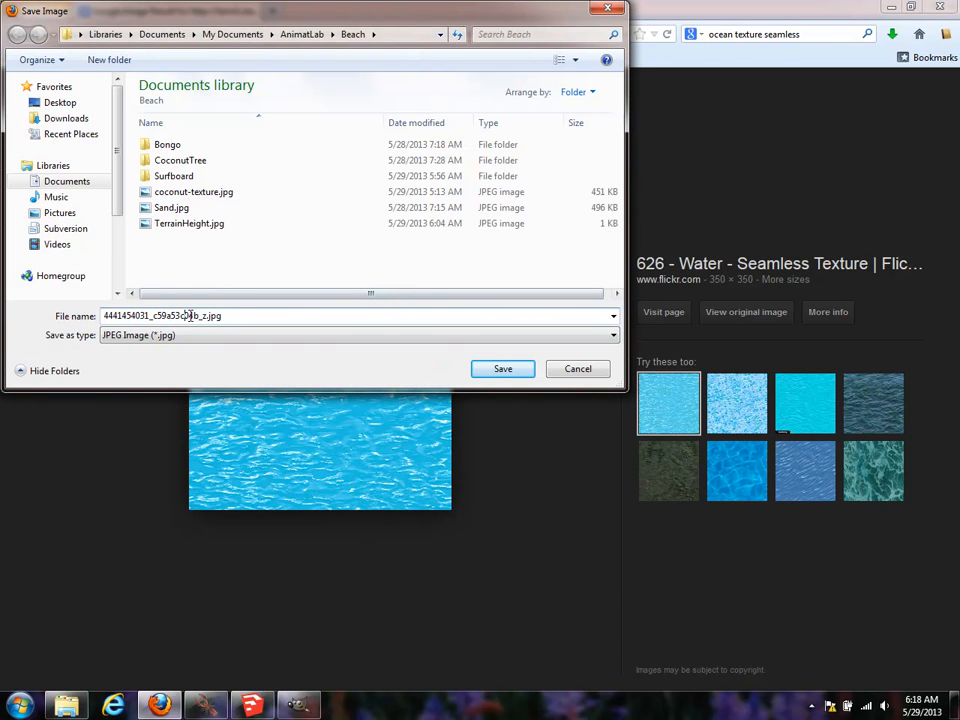
double_click(205, 316)
text(OC)
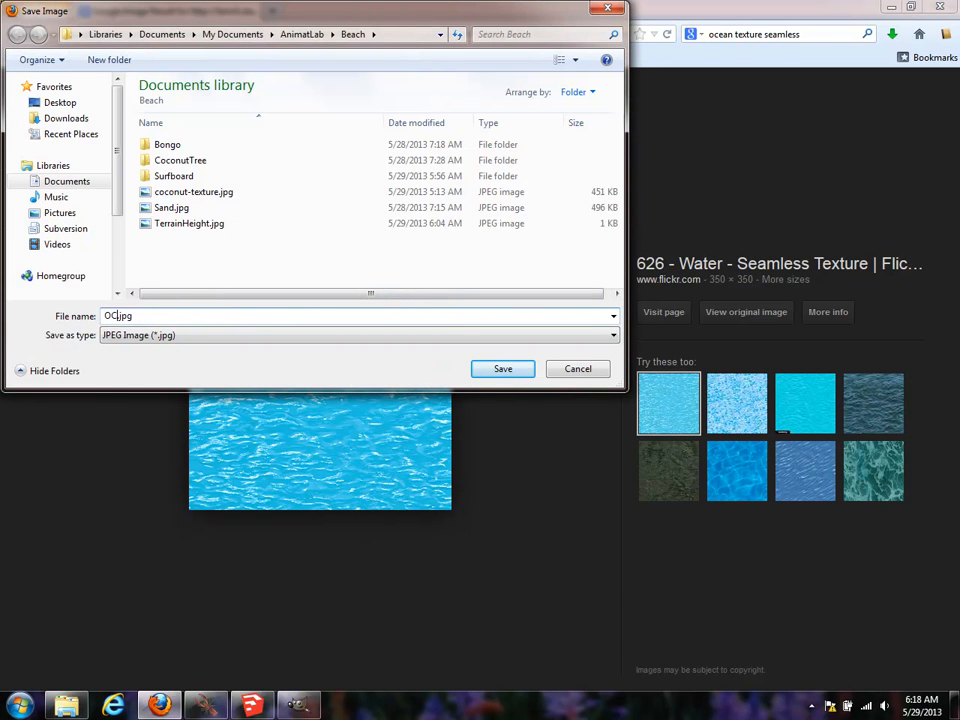
key(BackSpace)
key(BackSpace)
text(Ocean)
key(Return)
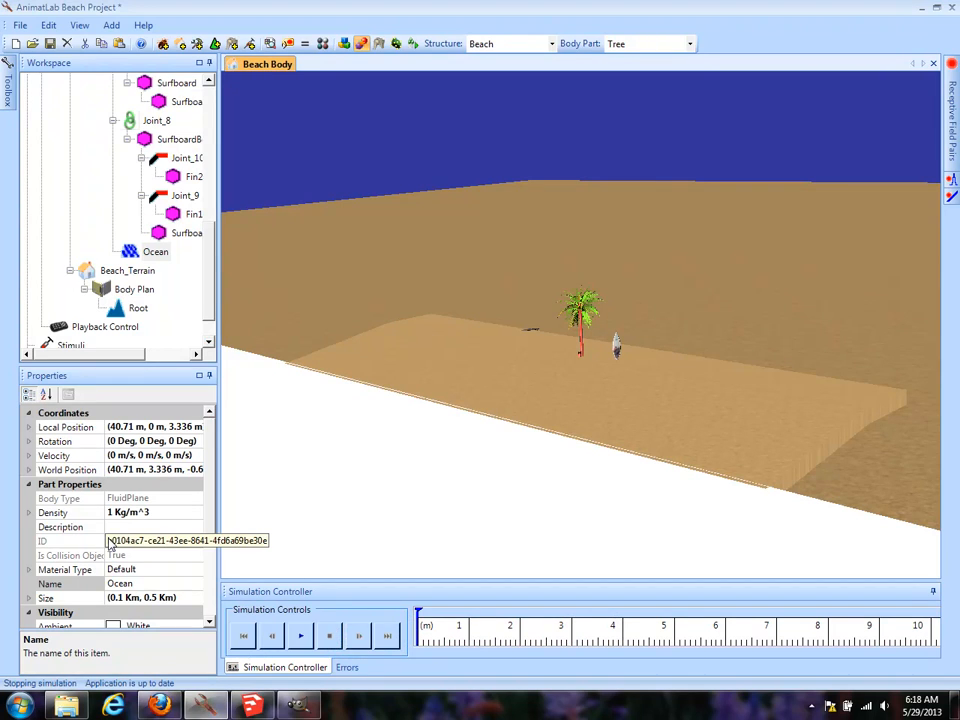
Back in AnimatLab, apply Ocean.jpg as the Ocean plane's texture and check it across the whole scene.
scroll(210, 508, down, 3)
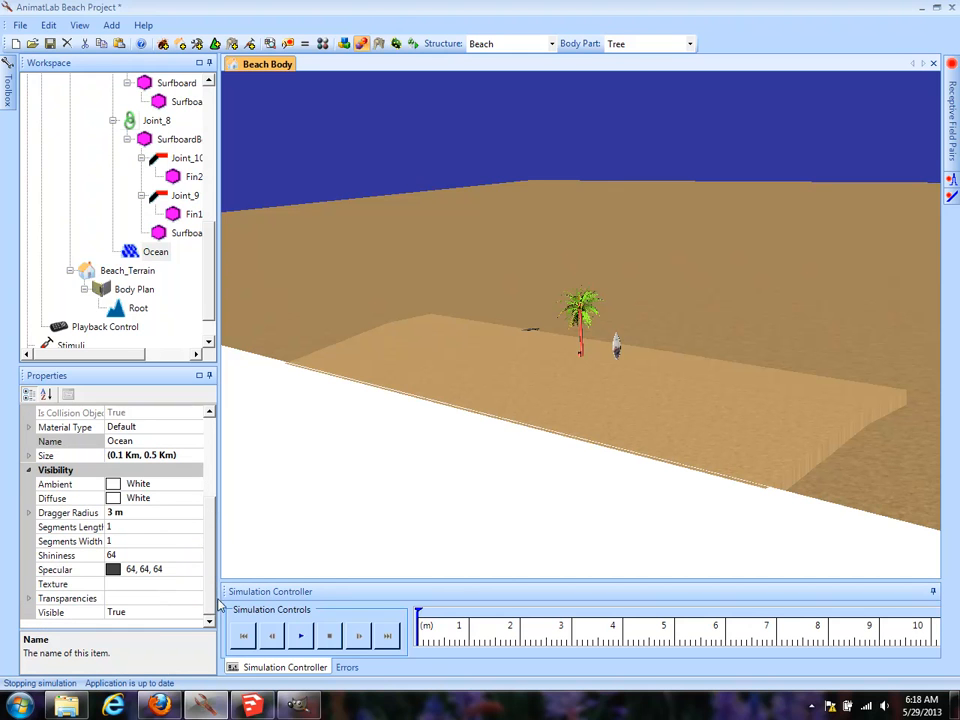
click(170, 585)
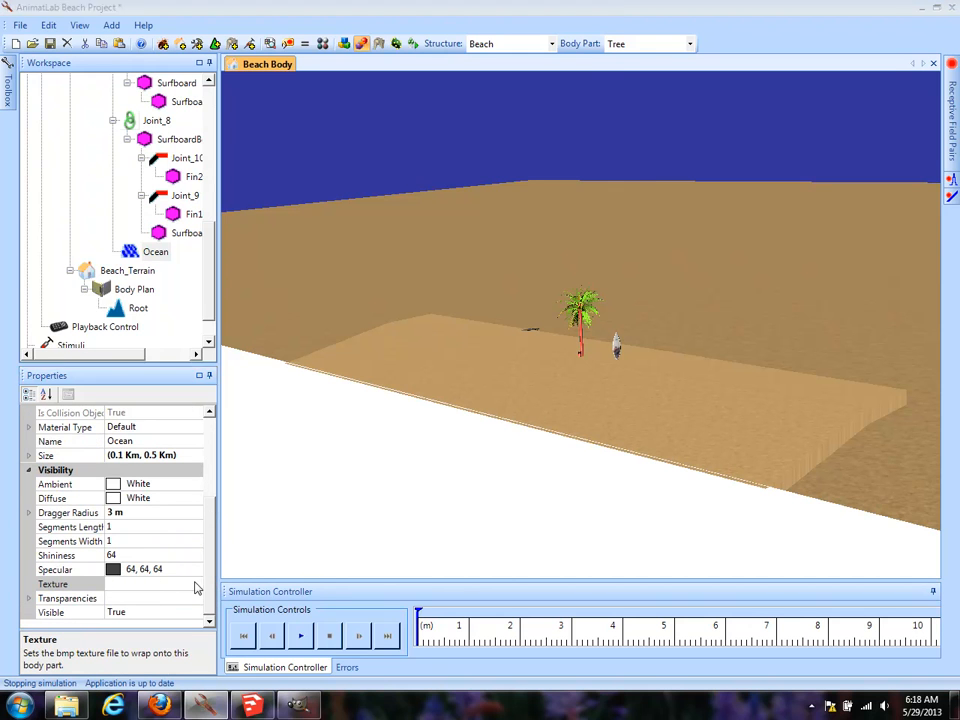
click(196, 584)
double_click(175, 224)
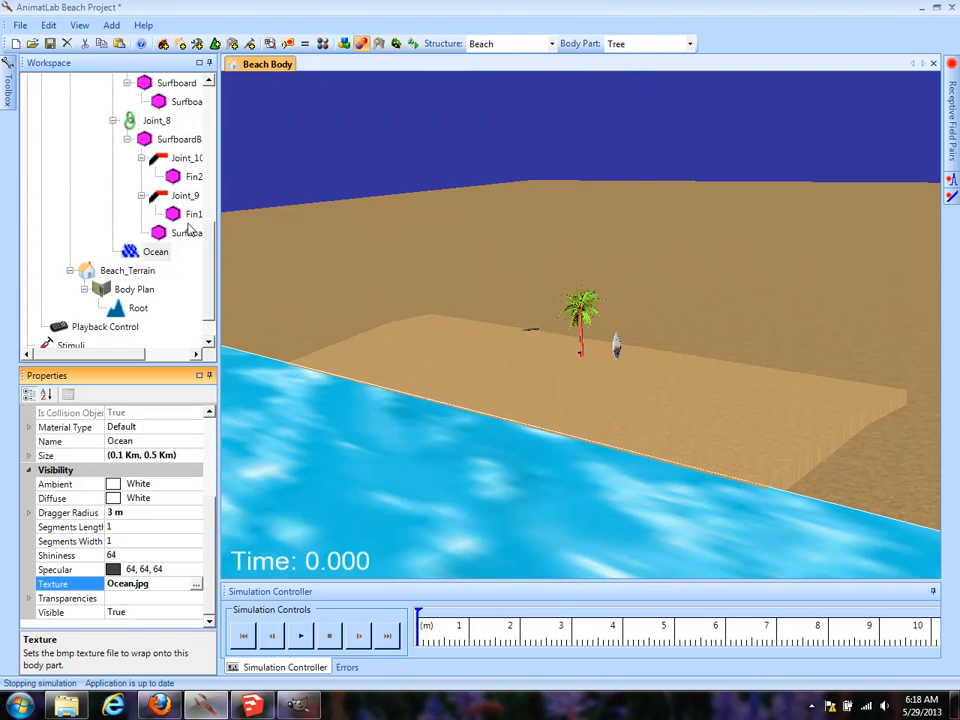
right_drag(740, 385, 777, 3)
drag(703, 267, 547, 406)
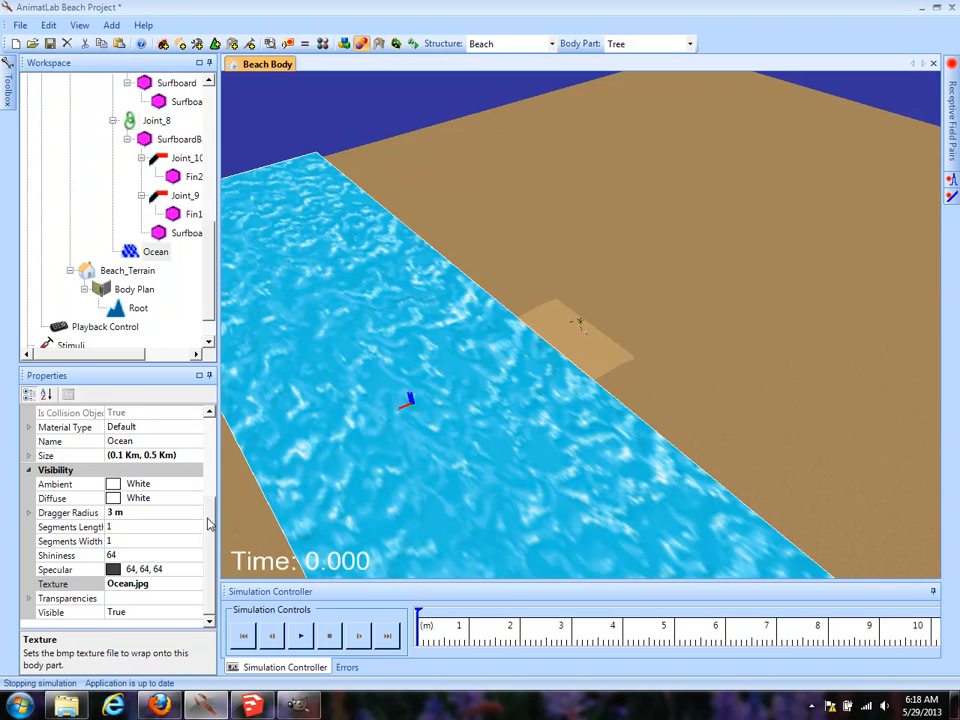
Divide the Ocean plane into 10 length segments and 50 width segments.
click(146, 527)
text(10)
key(Return)
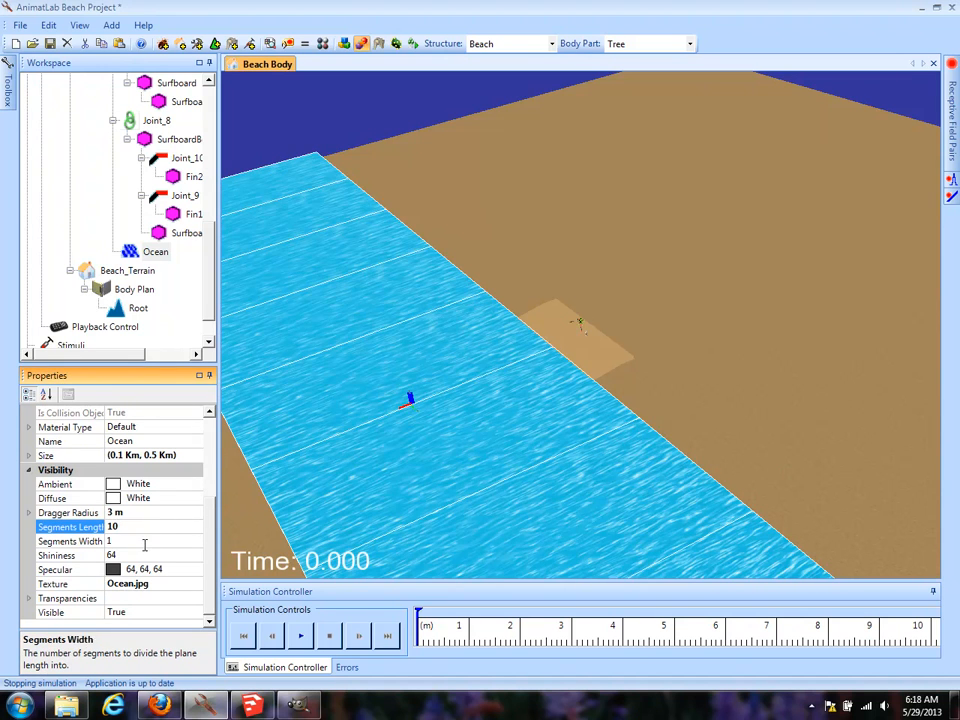
click(144, 542)
text(50)
key(Return)
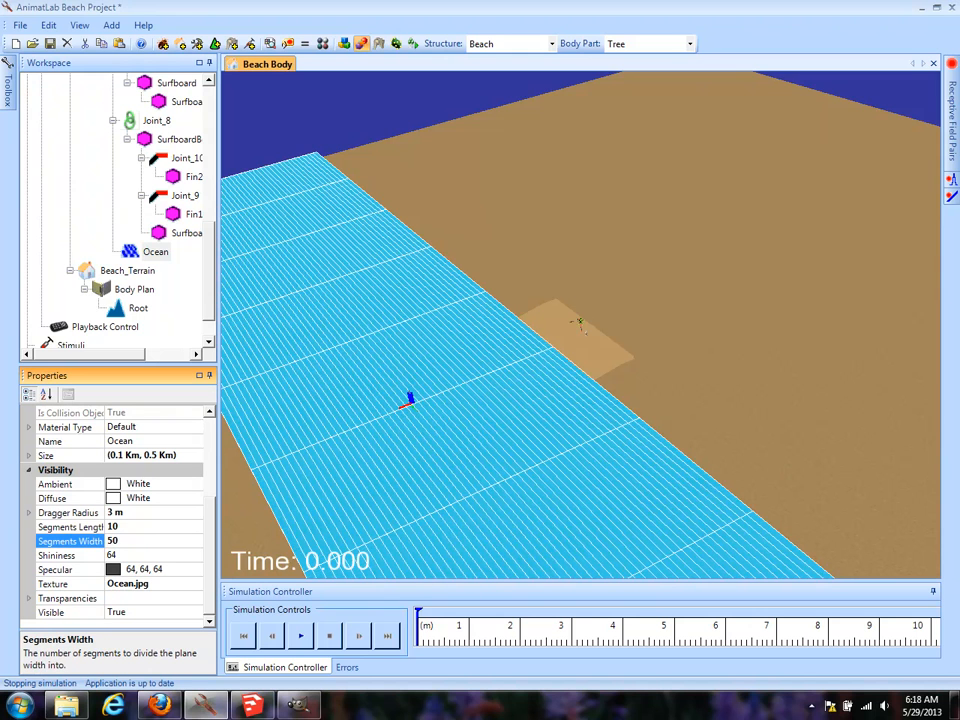
Set the Ocean plane's length segments to 50 and its width segments to 10.
click(141, 527)
text(50)
key(Return)
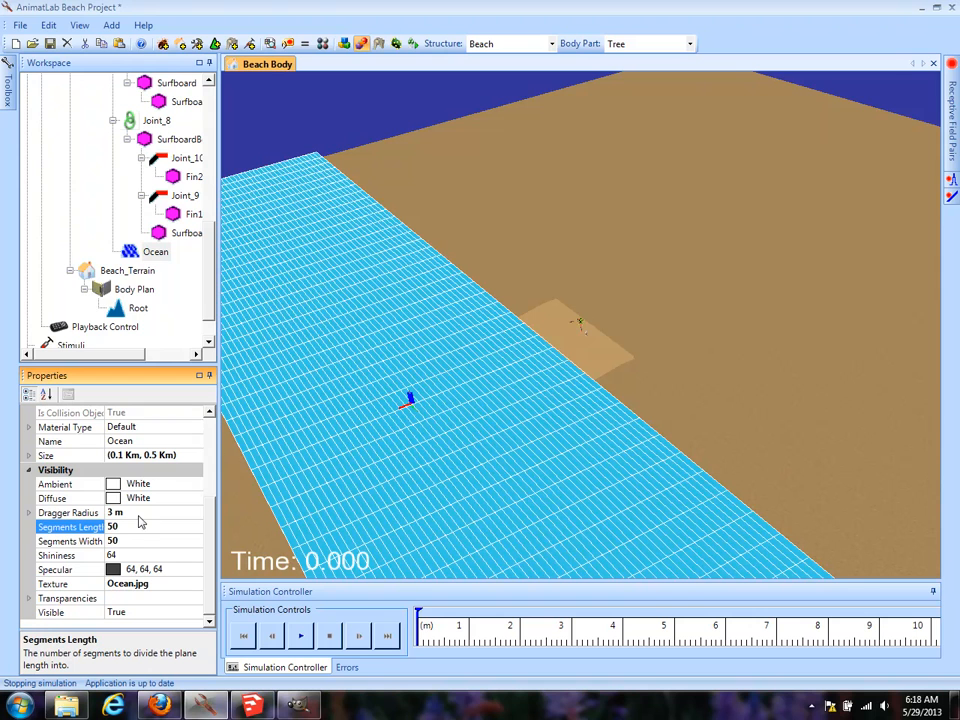
click(133, 541)
text(10)
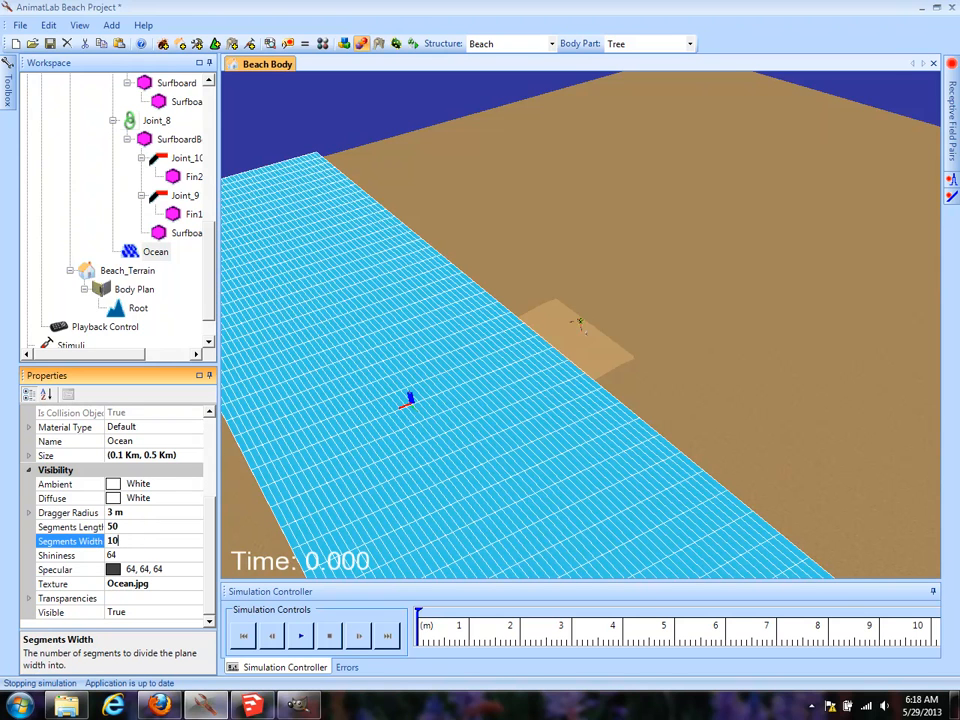
key(Return)
Examine the retiled water along the shoreline and the palm tree and surfboards on the sand.
right_drag(516, 192, 507, 494)
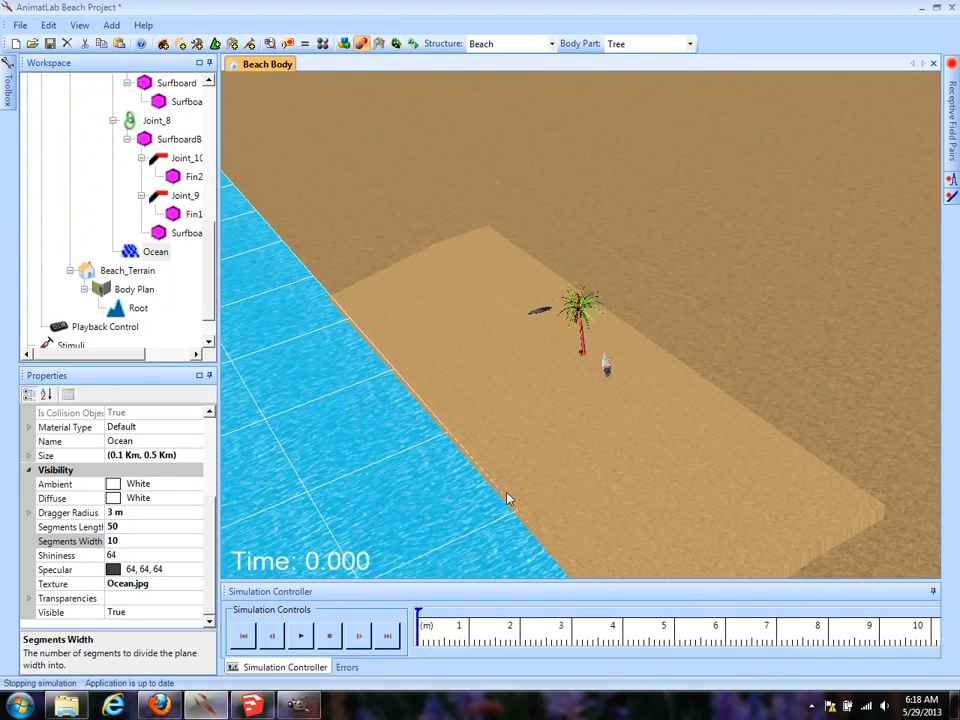
right_drag(474, 226, 474, 309)
drag(502, 391, 668, 452)
right_drag(668, 452, 659, 350)
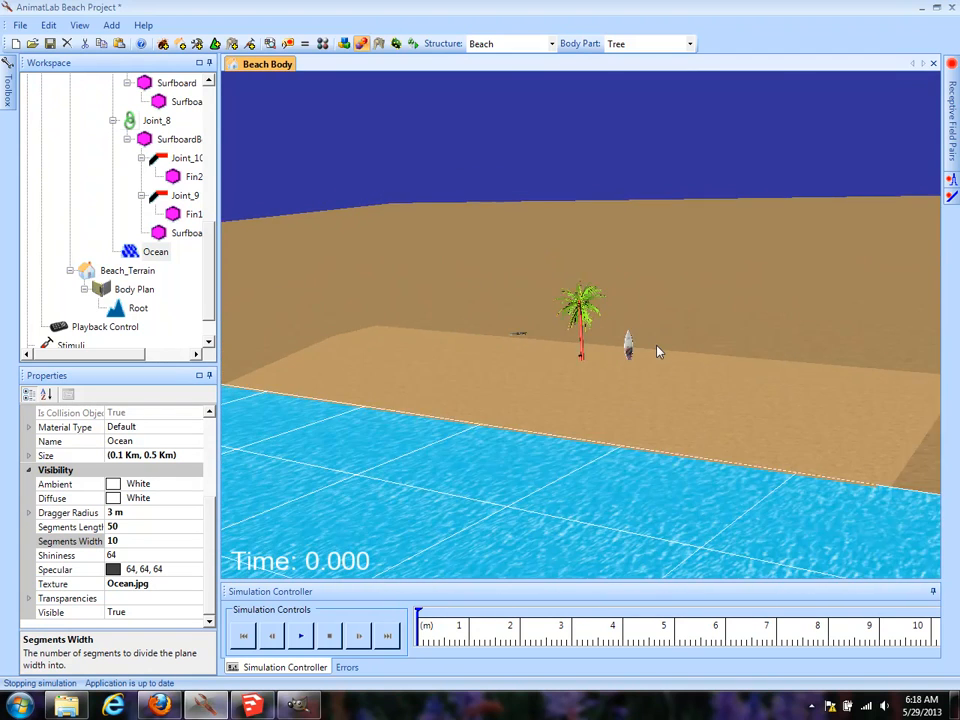
drag(712, 384, 731, 390)
right_drag(731, 390, 687, 427)
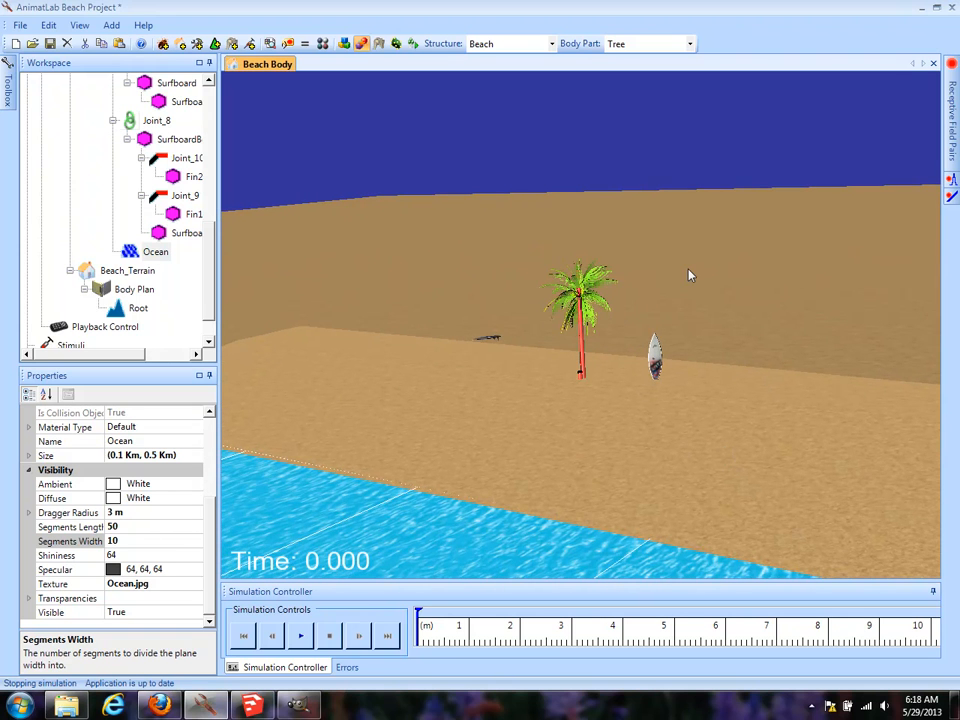
right_drag(688, 480, 590, 480)
drag(554, 456, 630, 246)
right_drag(645, 215, 648, 477)
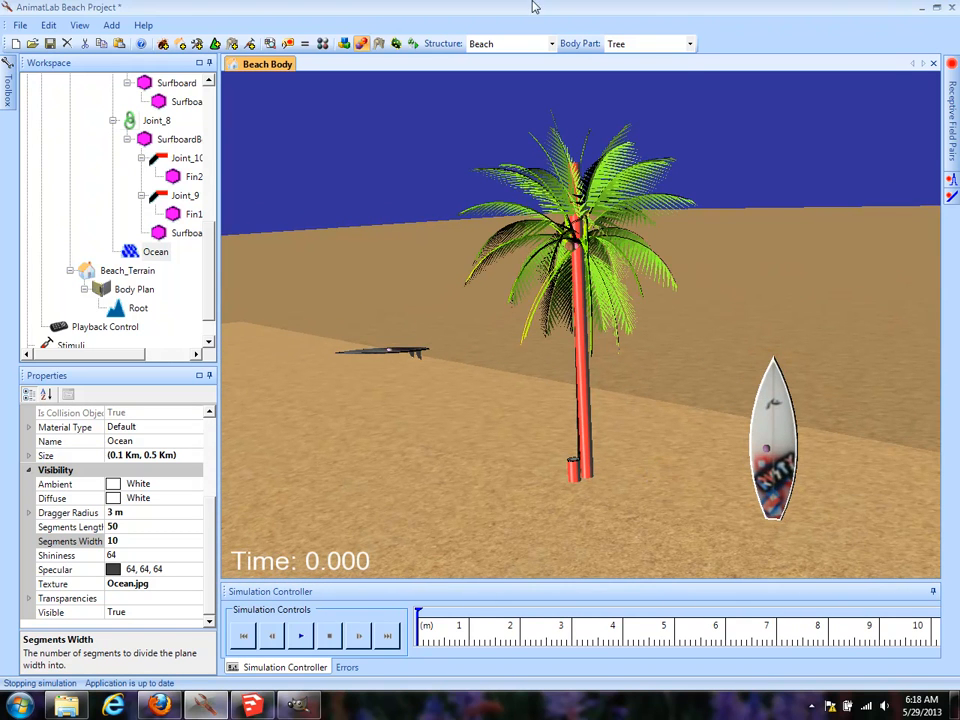
Make the camera track the Coconut body part, run the simulation to follow it into the ocean, and stop the run.
click(638, 44)
click(640, 82)
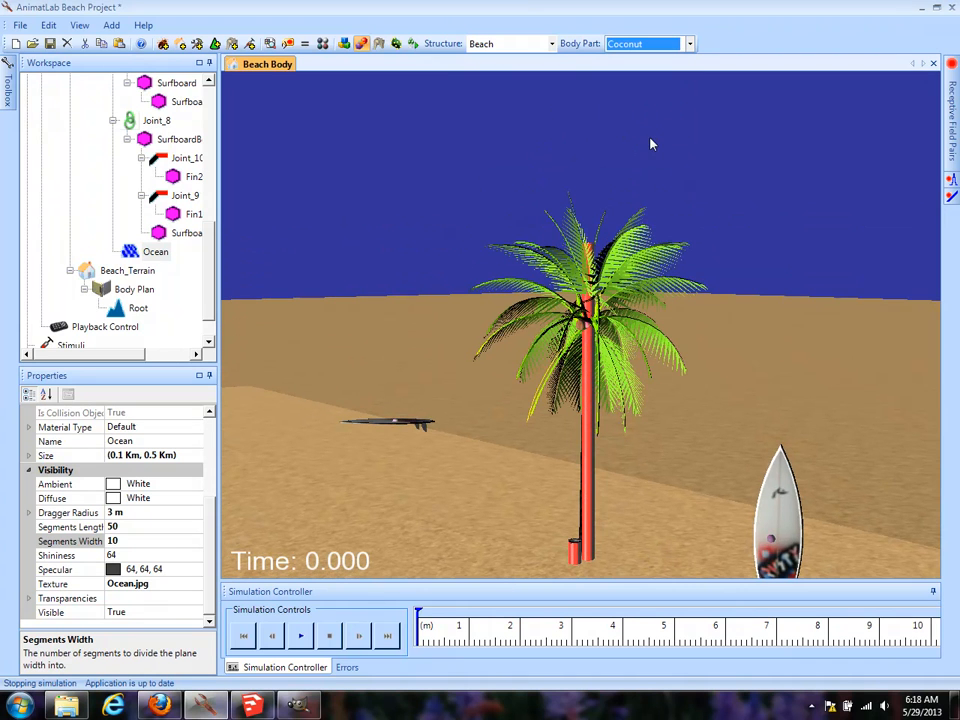
drag(684, 400, 480, 435)
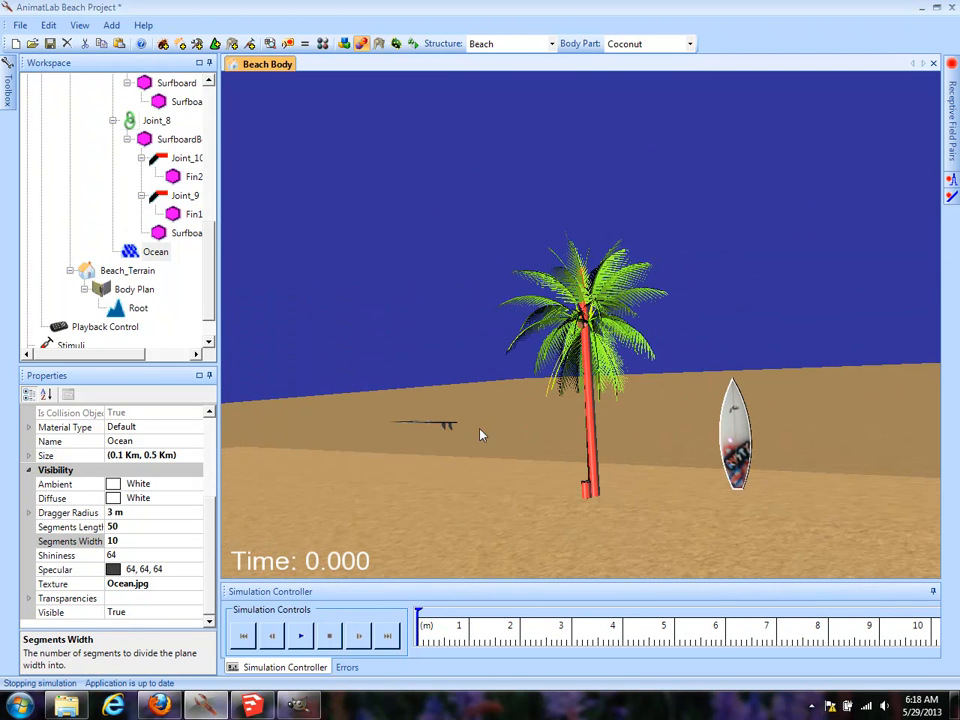
click(299, 645)
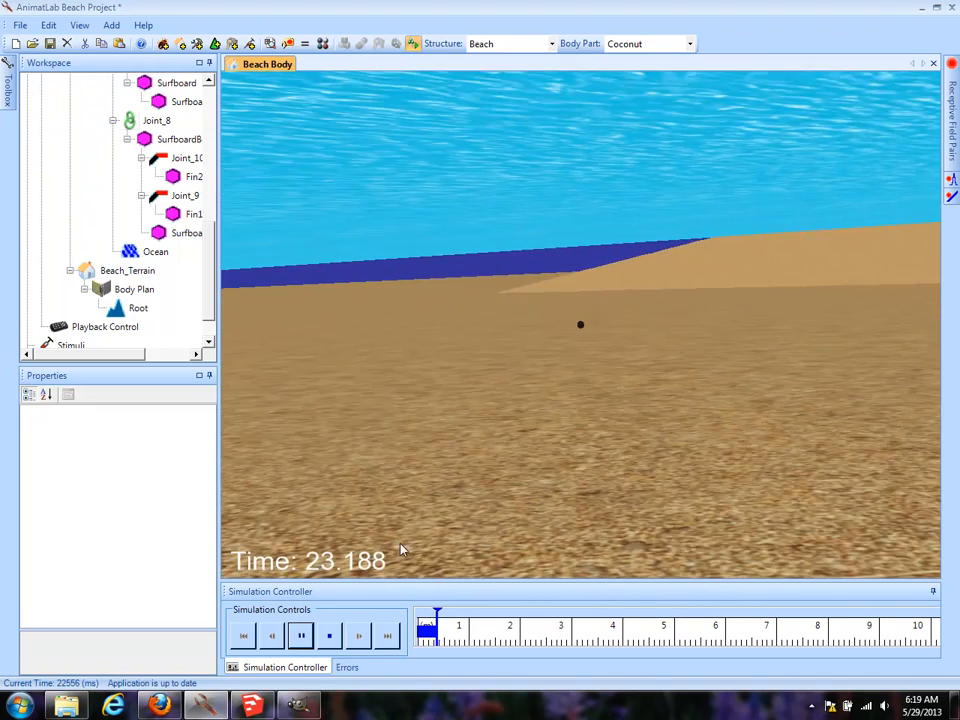
click(328, 637)
drag(686, 330, 581, 253)
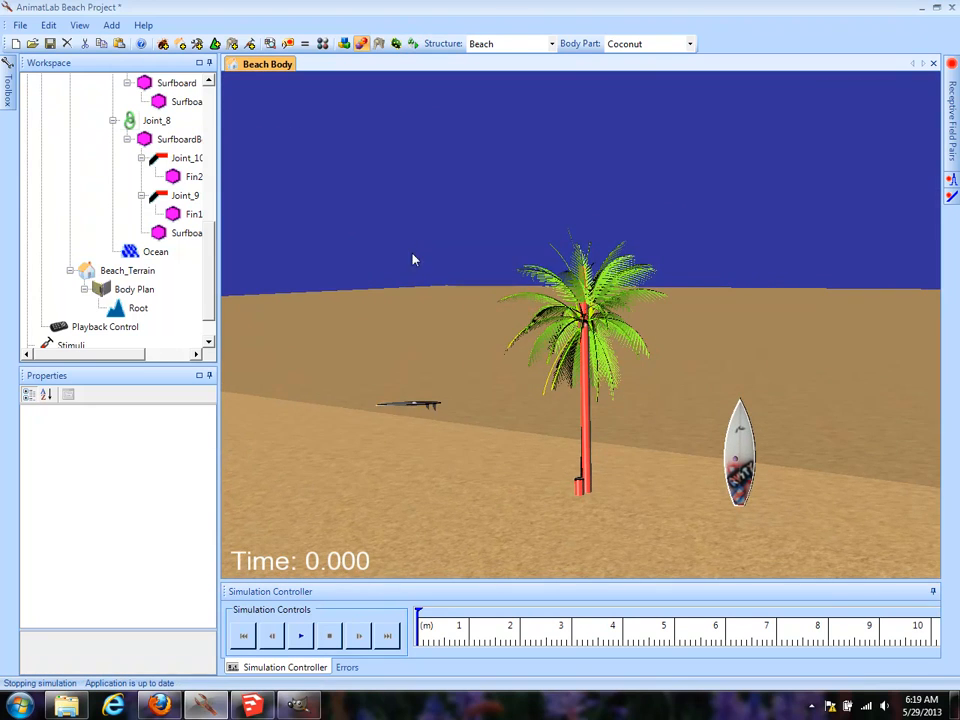
Set the Coconut's density to 0.8 Kg/m^3.
mouse_move(210, 270)
mouse_down()
mouse_move(214, 243)
mouse_move(215, 276)
mouse_up()
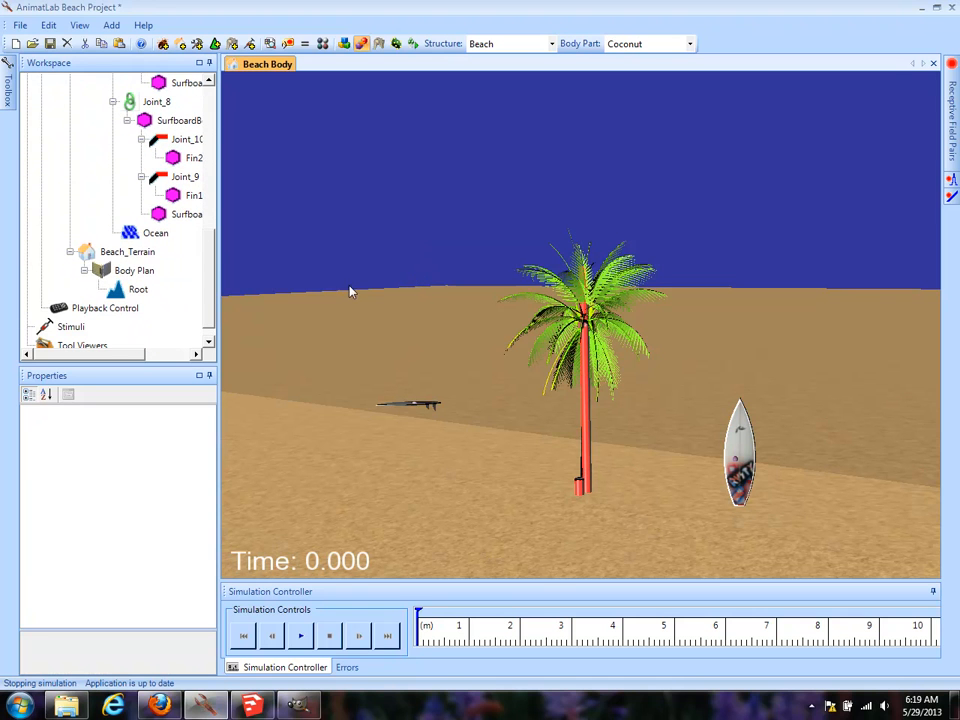
scroll(213, 244, up, 5)
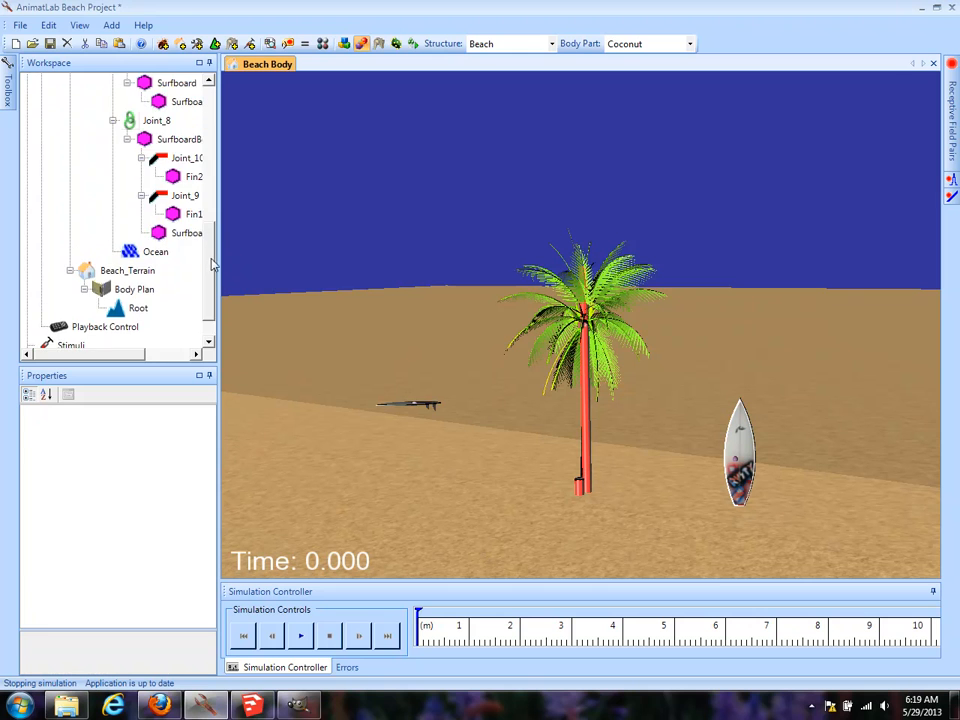
click(193, 233)
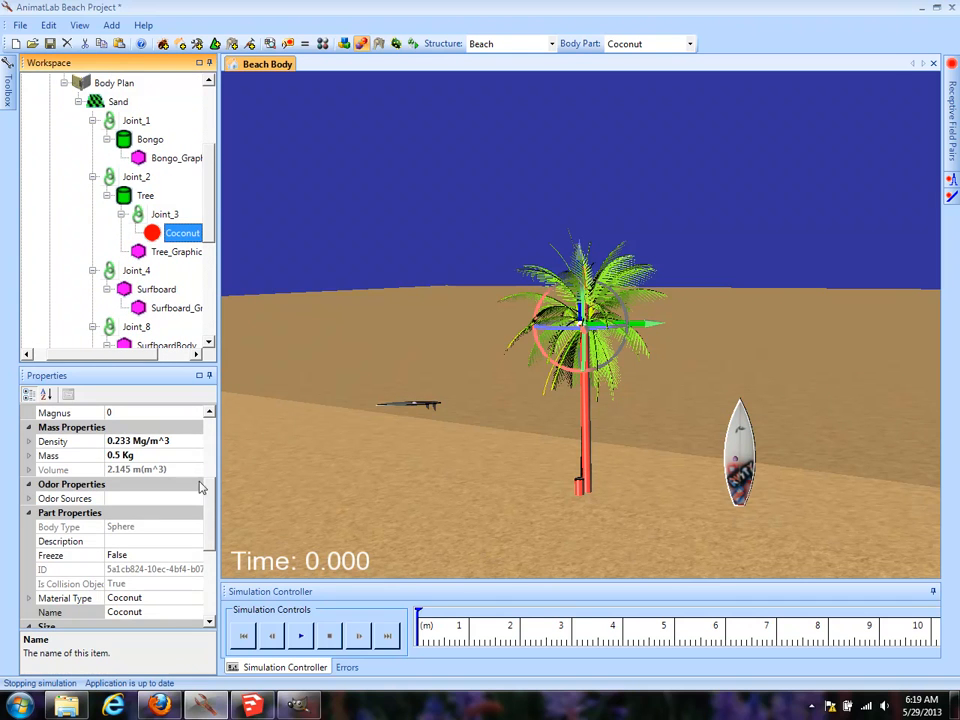
click(184, 442)
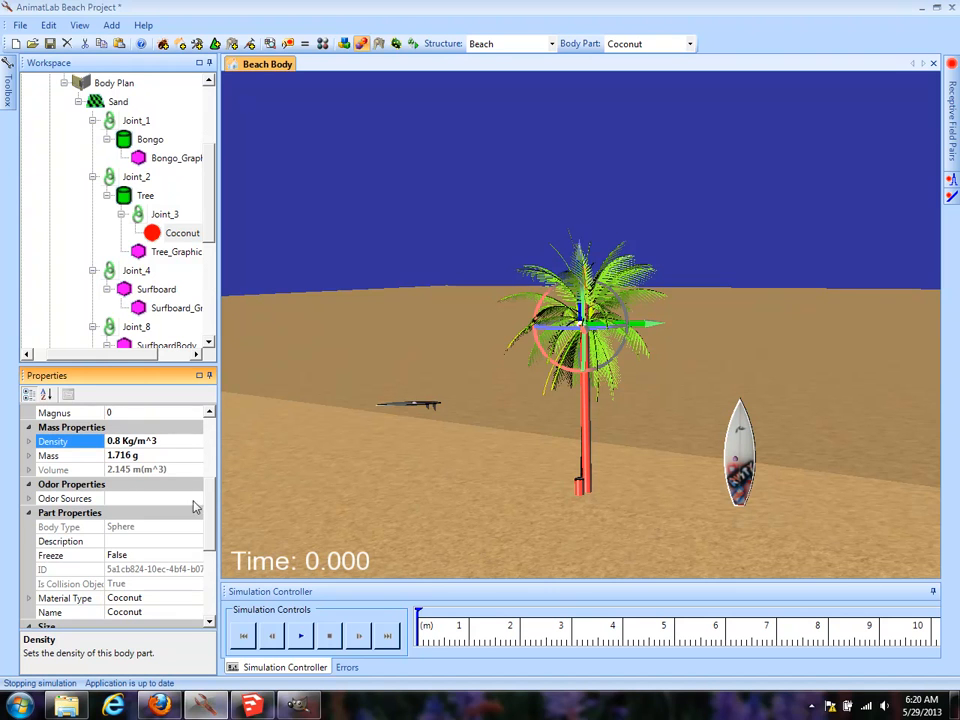
Run the simulation, follow the lighter coconut across the sand and into the water, and stop the run.
click(303, 636)
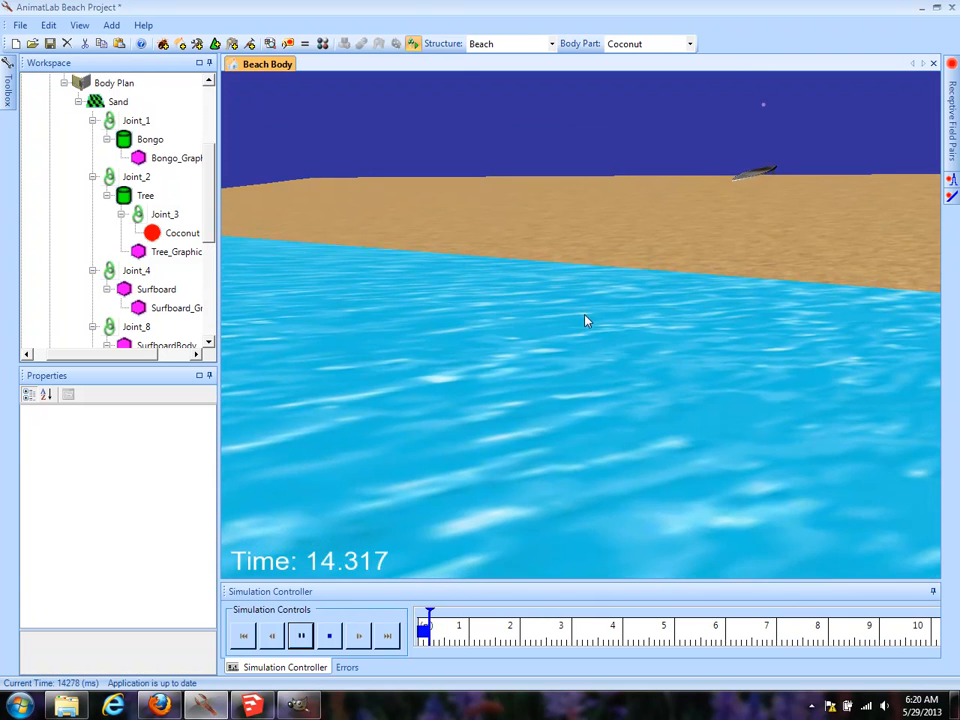
drag(603, 355, 600, 256)
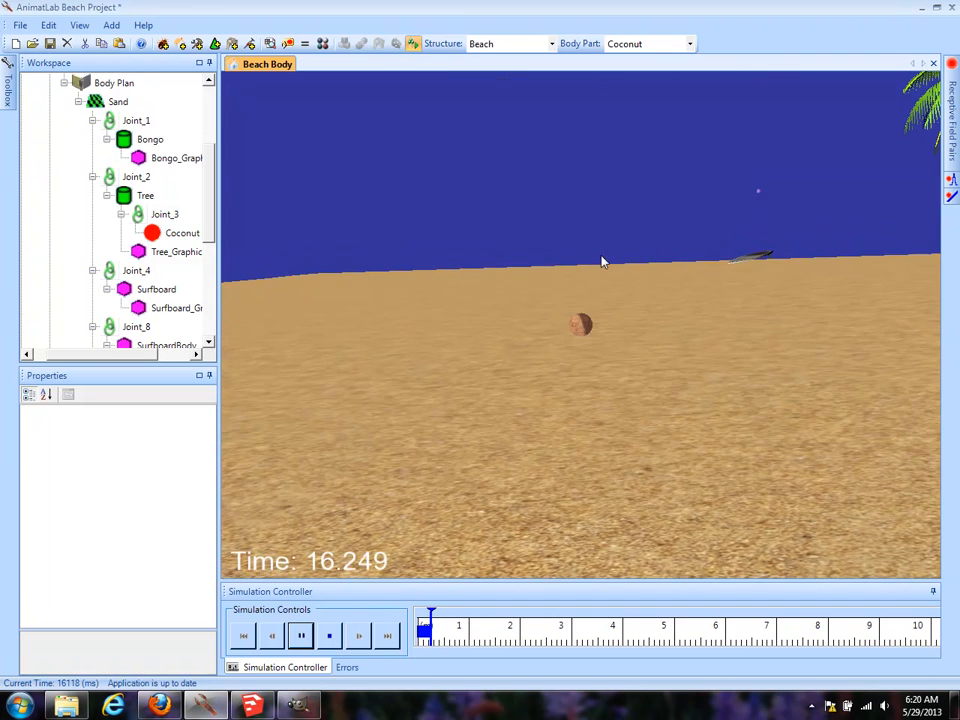
drag(581, 327, 592, 117)
drag(581, 238, 650, 250)
drag(584, 329, 608, 322)
drag(580, 369, 630, 385)
drag(469, 382, 529, 364)
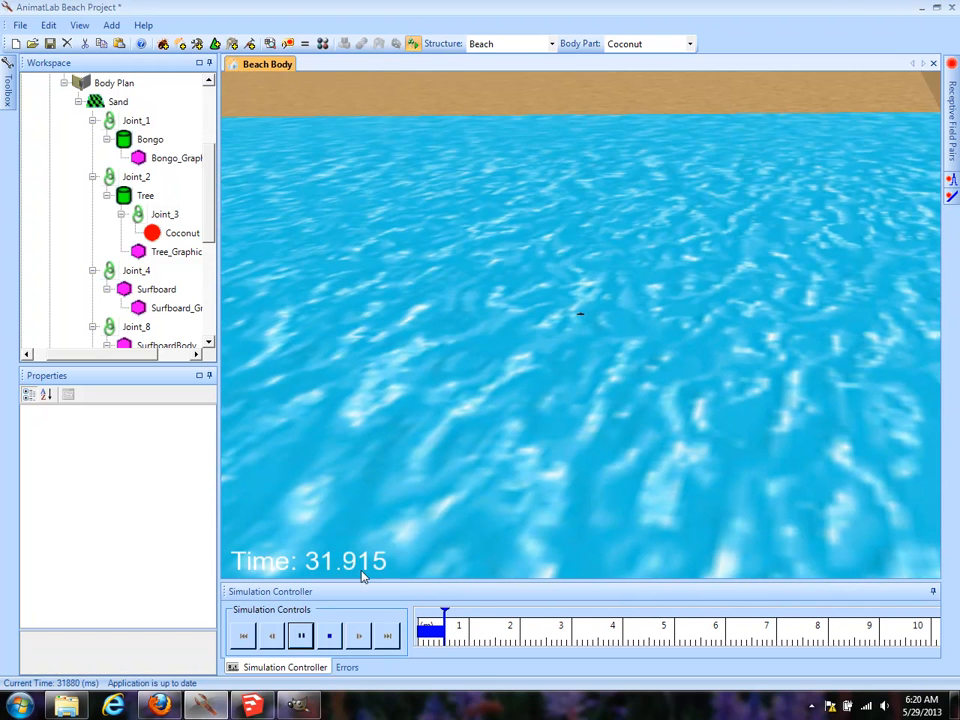
click(329, 636)
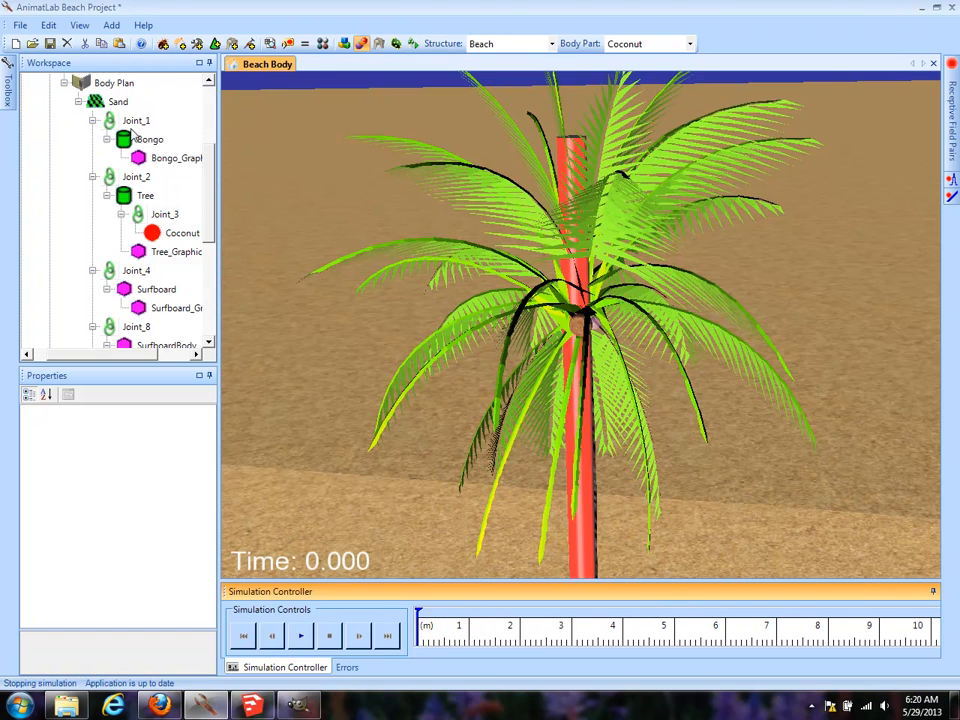
Set the Coconut's density to 0.7 and run the simulation again.
click(182, 233)
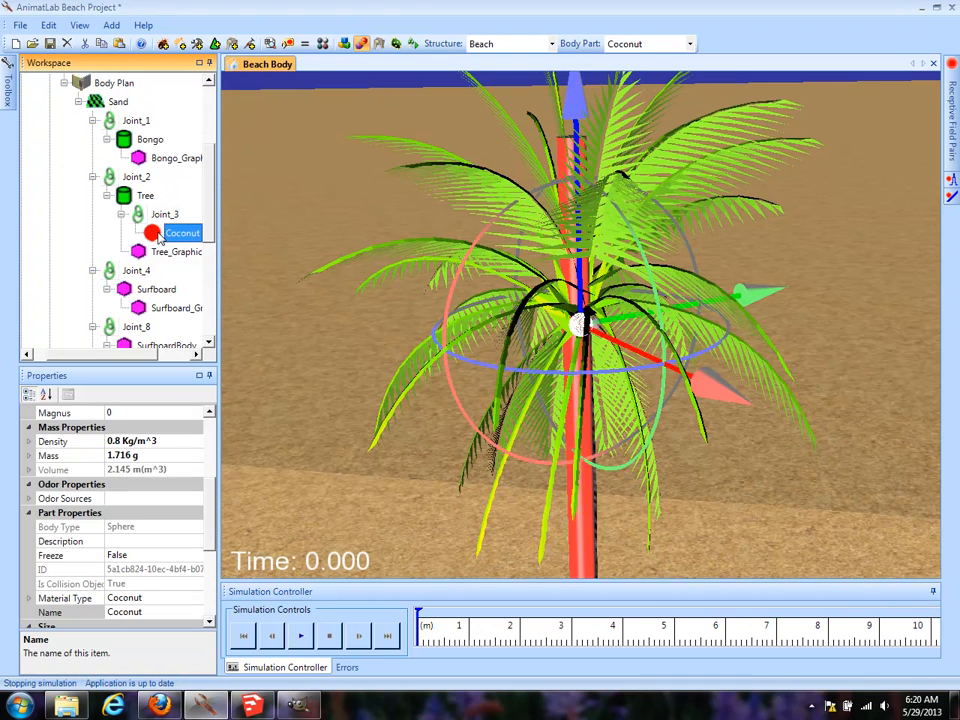
click(157, 443)
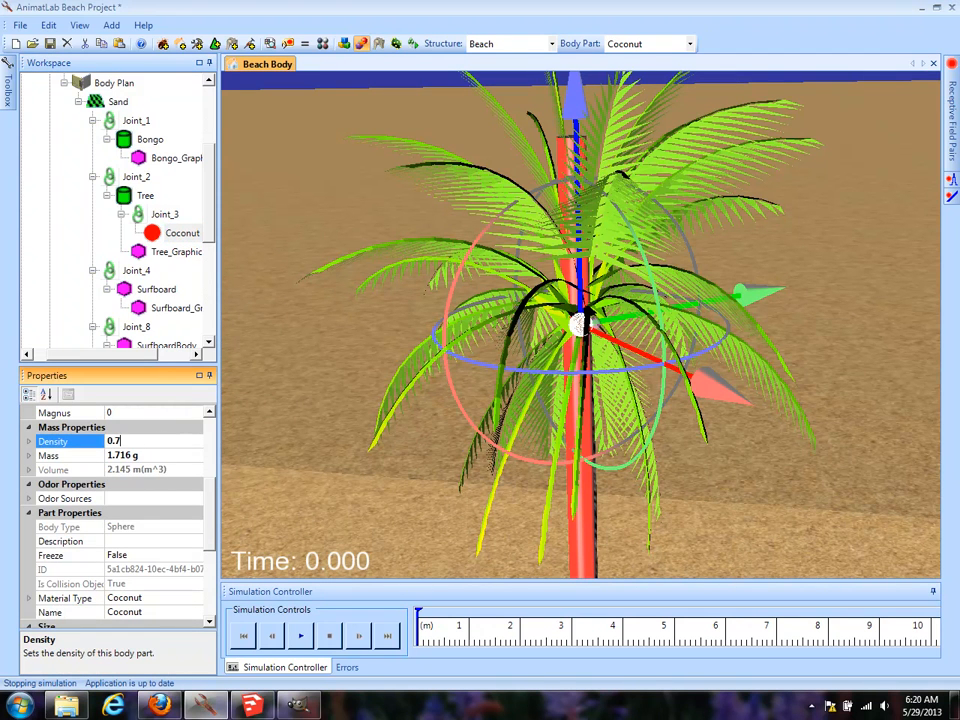
click(310, 637)
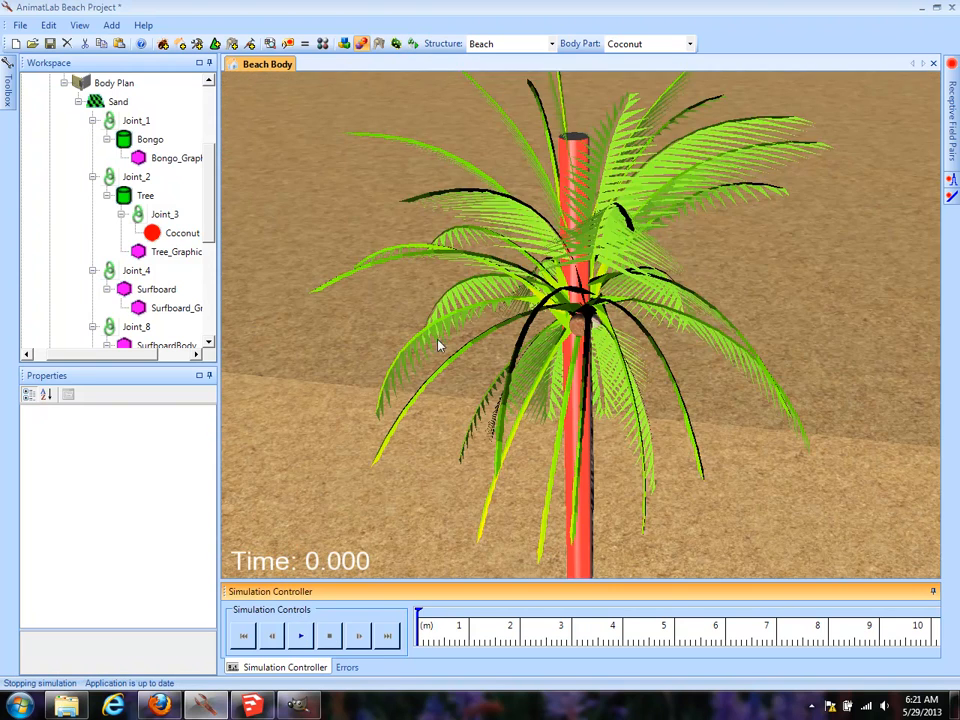
Run the simulation in the Sim Window and watch the coconut, palm tree and surfboard beside the shoreline.
right_drag(742, 466, 732, 214)
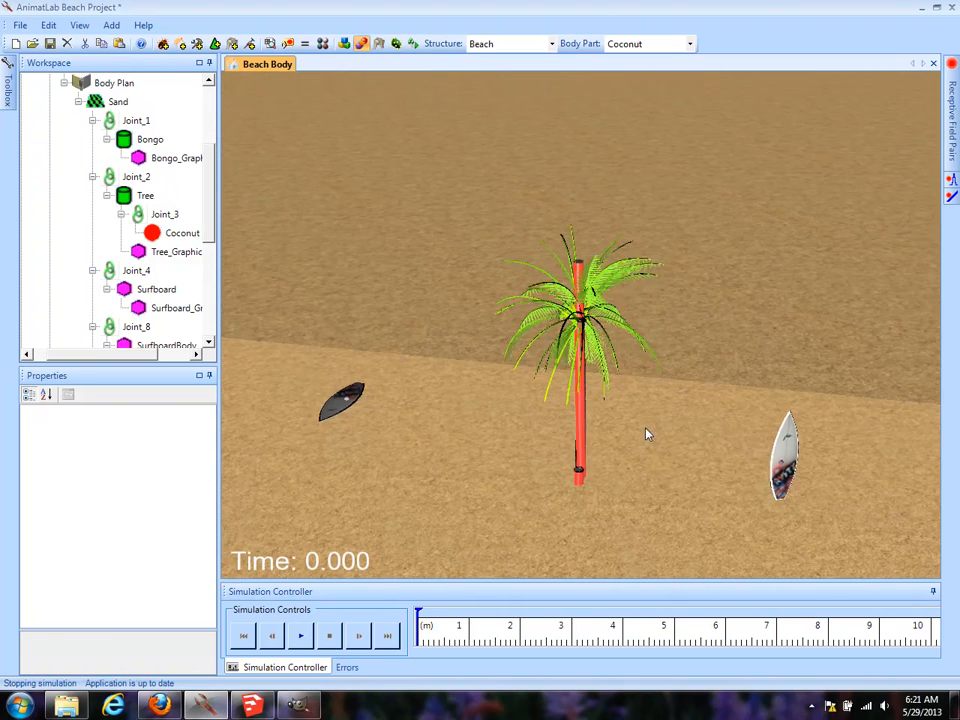
drag(646, 447, 635, 405)
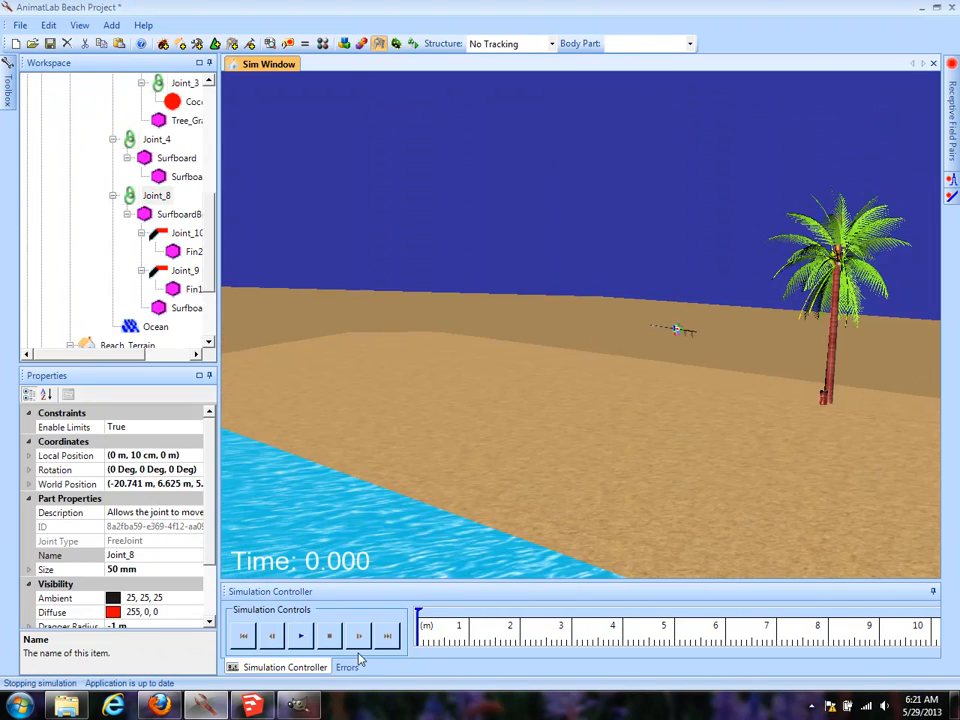
click(300, 637)
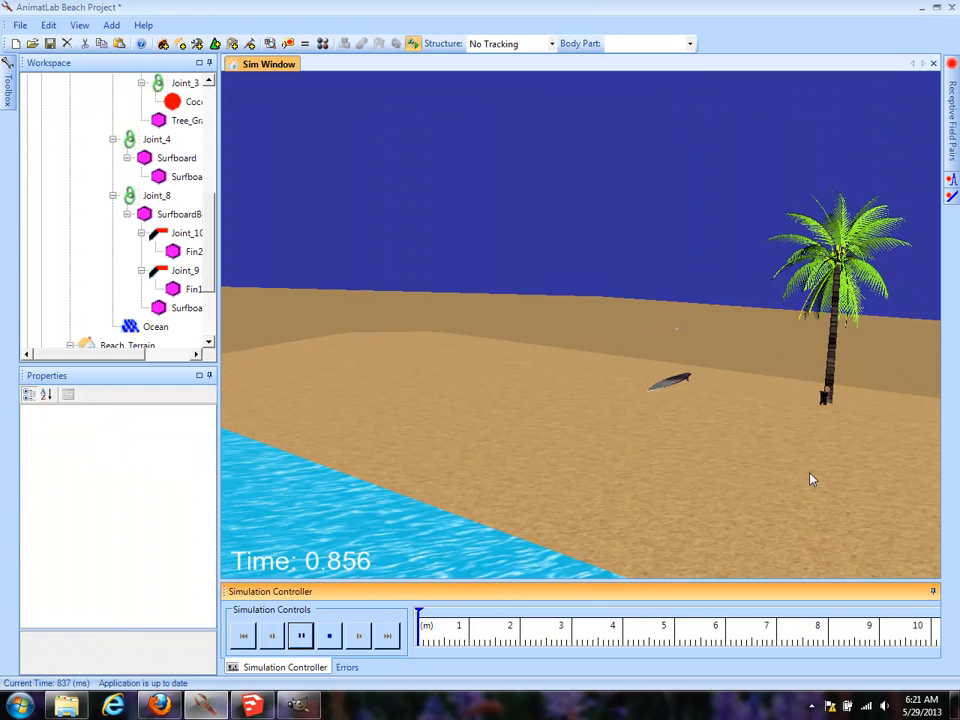
right_drag(818, 500, 858, 409)
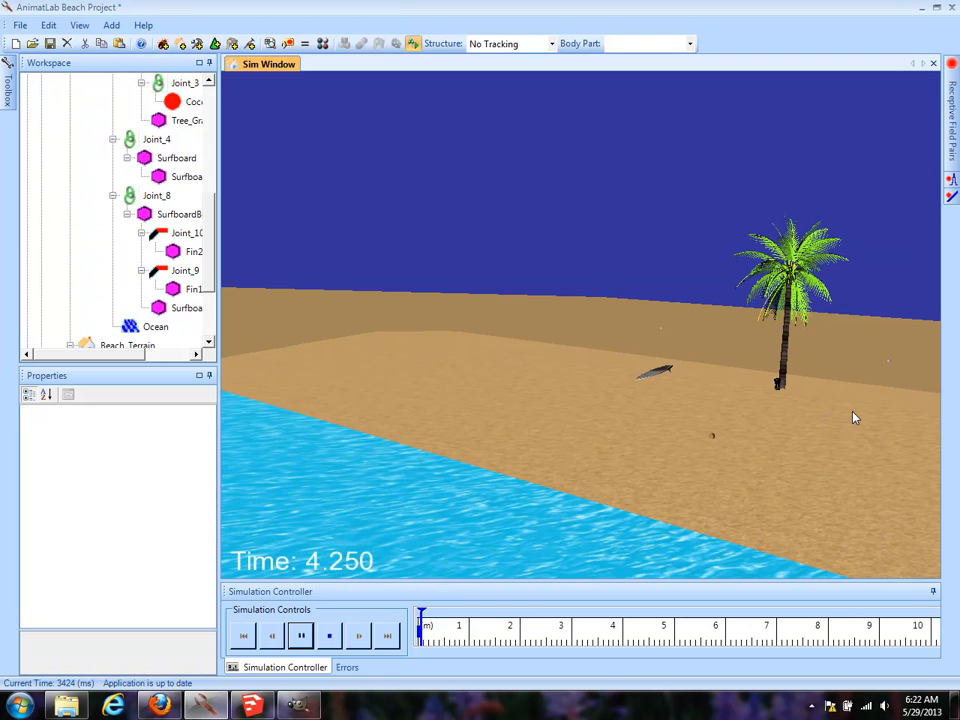